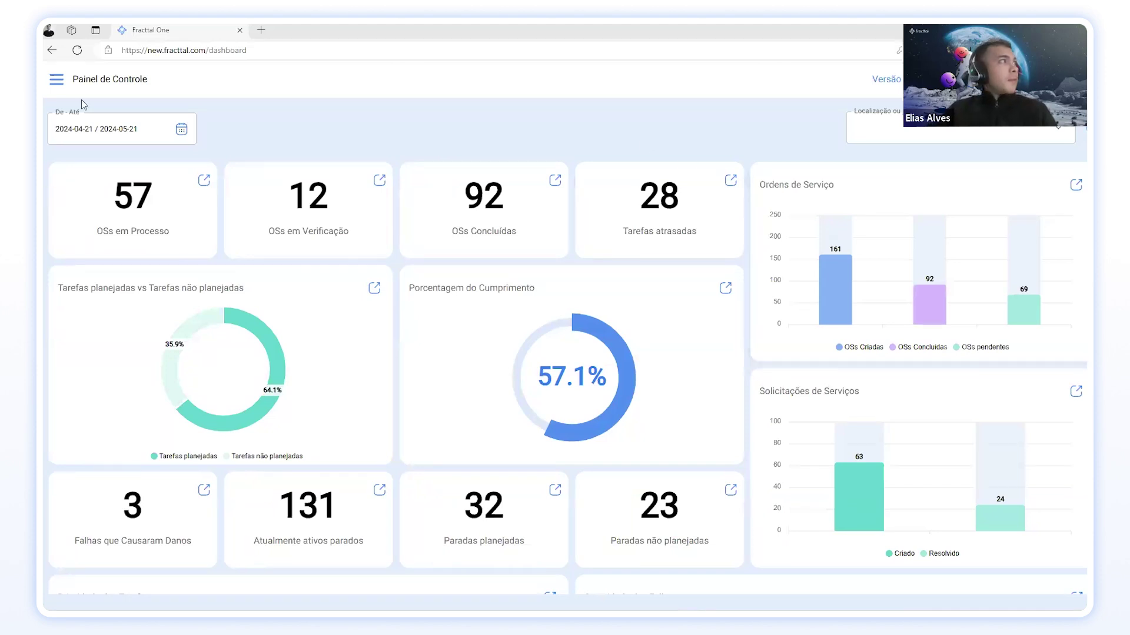
Step: Open the navigation menu and expand Catálogos to reveal Ativos, Recursos humanos and Terceiros
{"action": "left_click", "coordinate": [55, 79]}
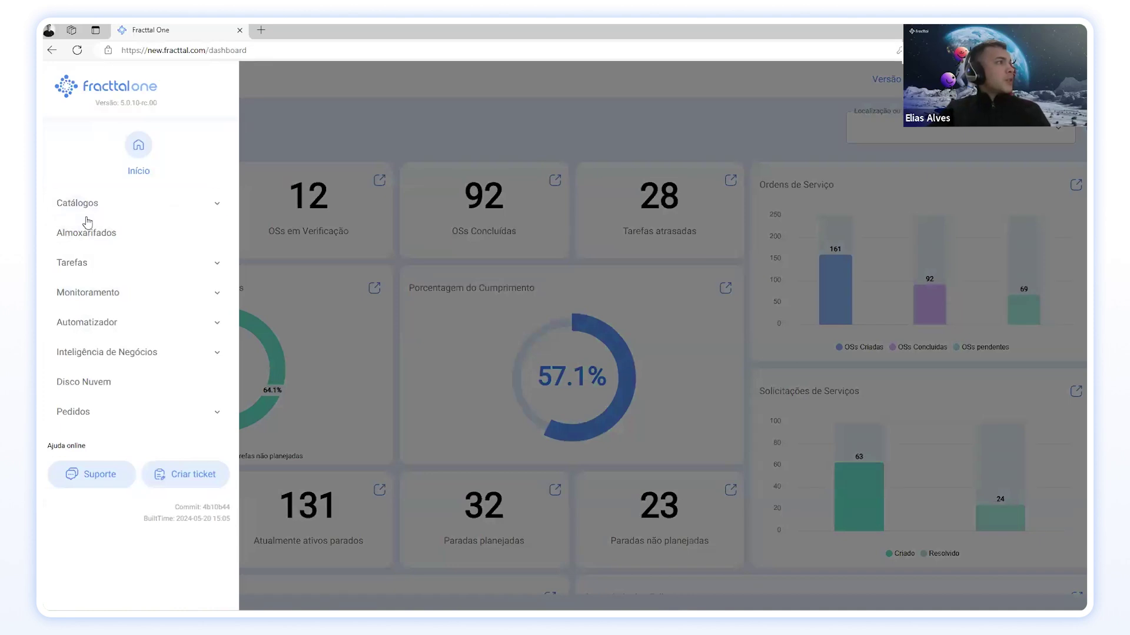
{"action": "left_click", "coordinate": [118, 209]}
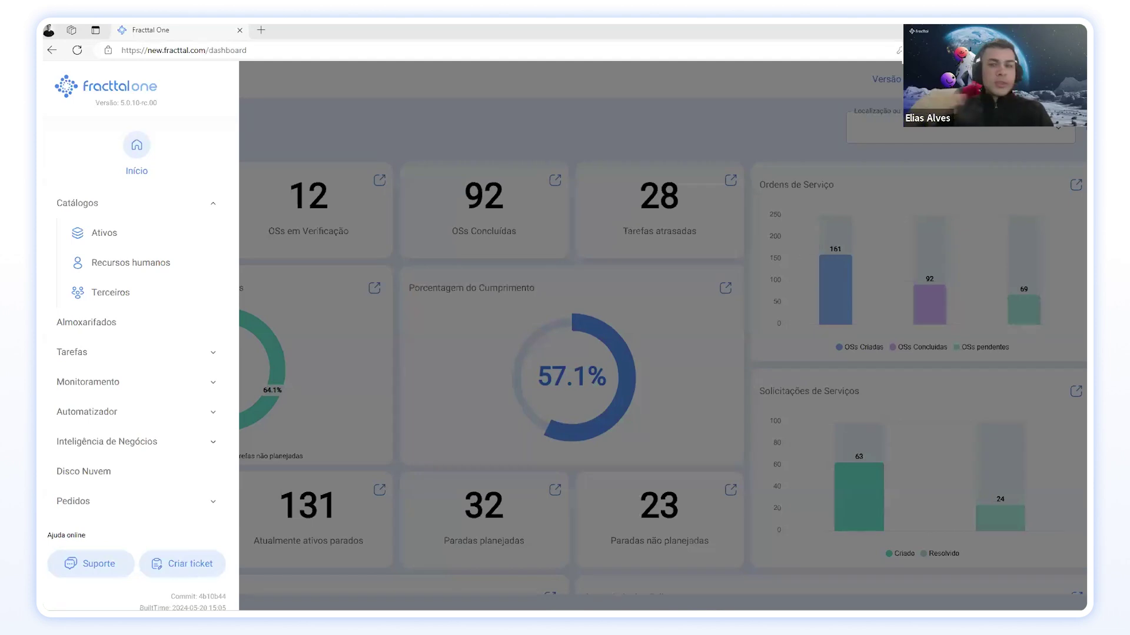
Step: Go to the Terceiros catalogue listing the 209 third-party companies
{"action": "left_click", "coordinate": [150, 301]}
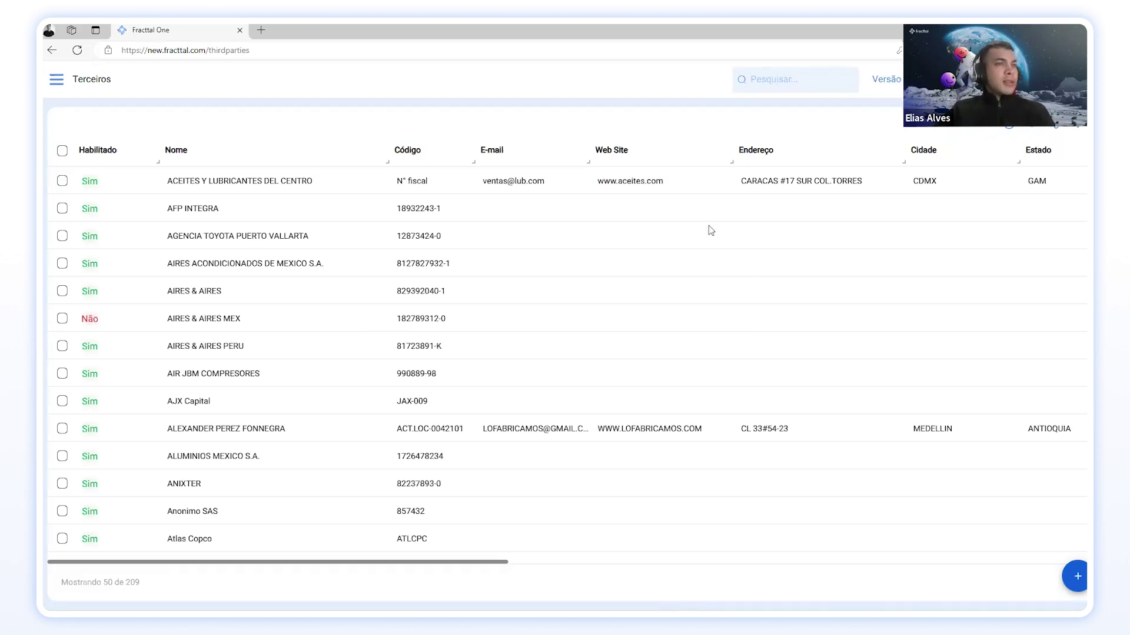
Step: Open a blank third-party form, typed Fornecedor de serviços by default, and look it over
{"action": "left_click", "coordinate": [1078, 577]}
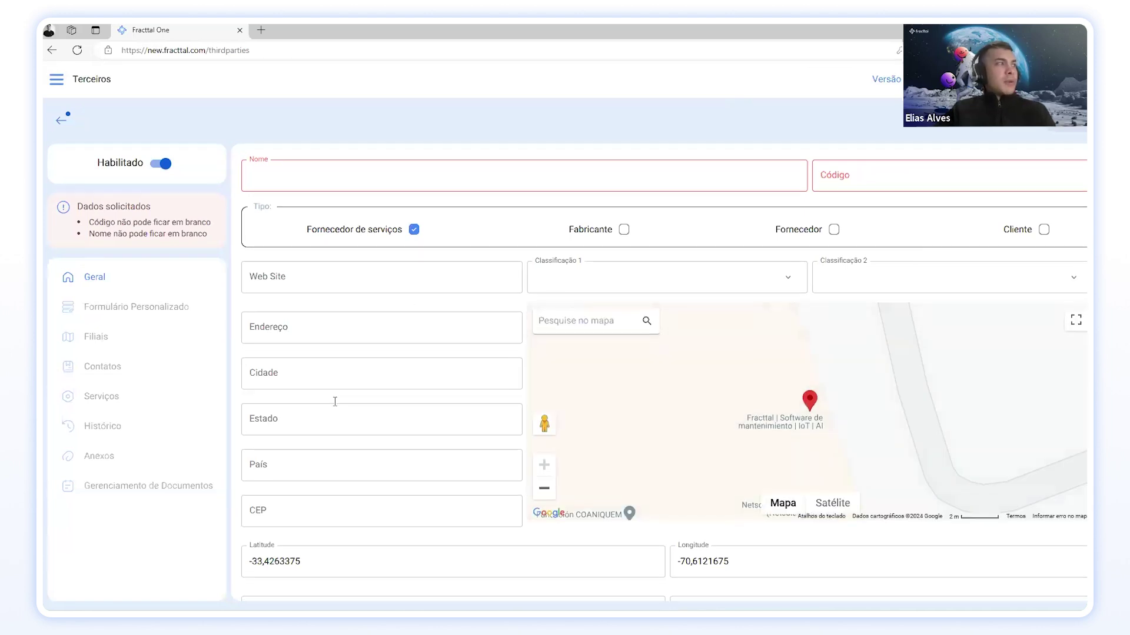
{"action": "scroll", "coordinate": [335, 398], "scroll_direction": "down", "scroll_amount": 3}
{"action": "scroll", "coordinate": [335, 406], "scroll_direction": "up", "scroll_amount": 3}
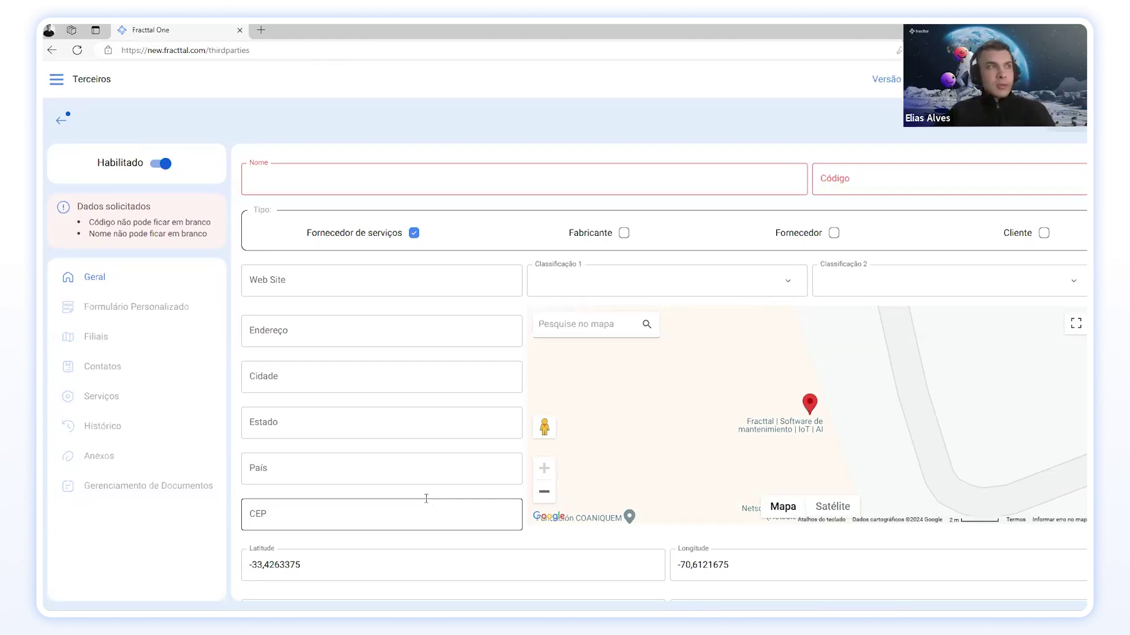
Step: Enter the consultancy's company name in Nome and its short code in Código, fixing a typo
{"action": "left_click", "coordinate": [361, 176]}
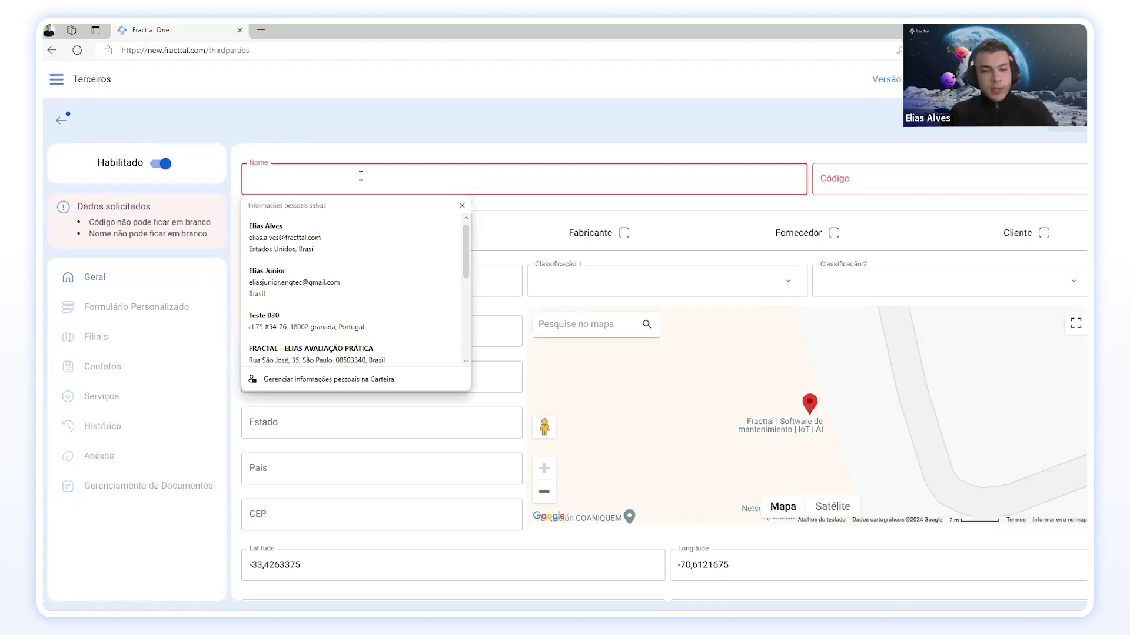
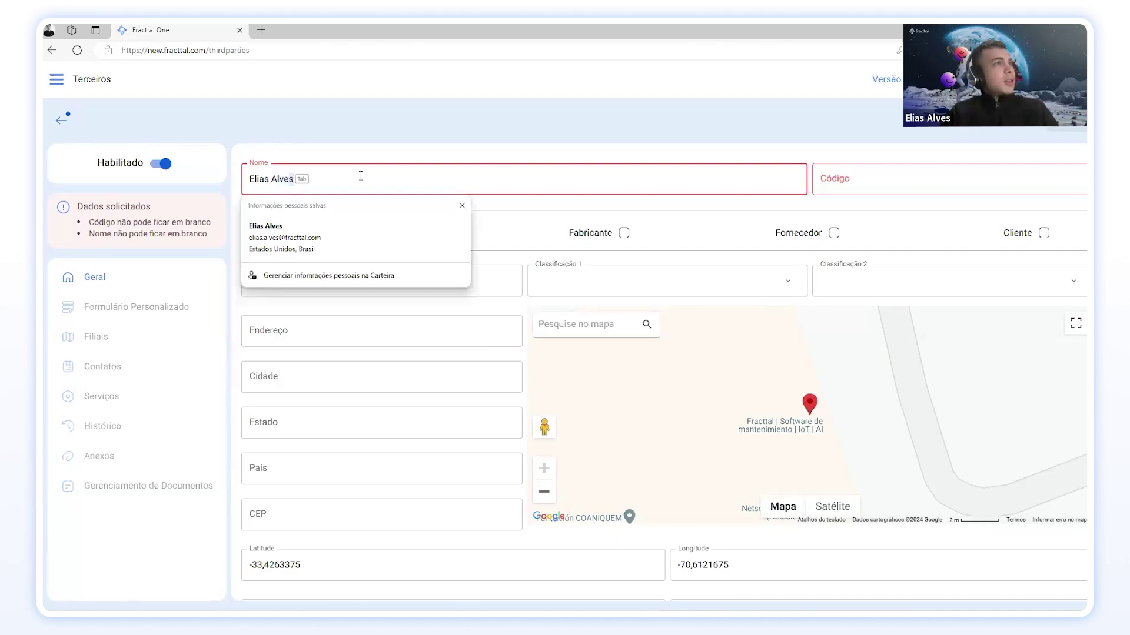
{"action": "type", "text": " Consult"}
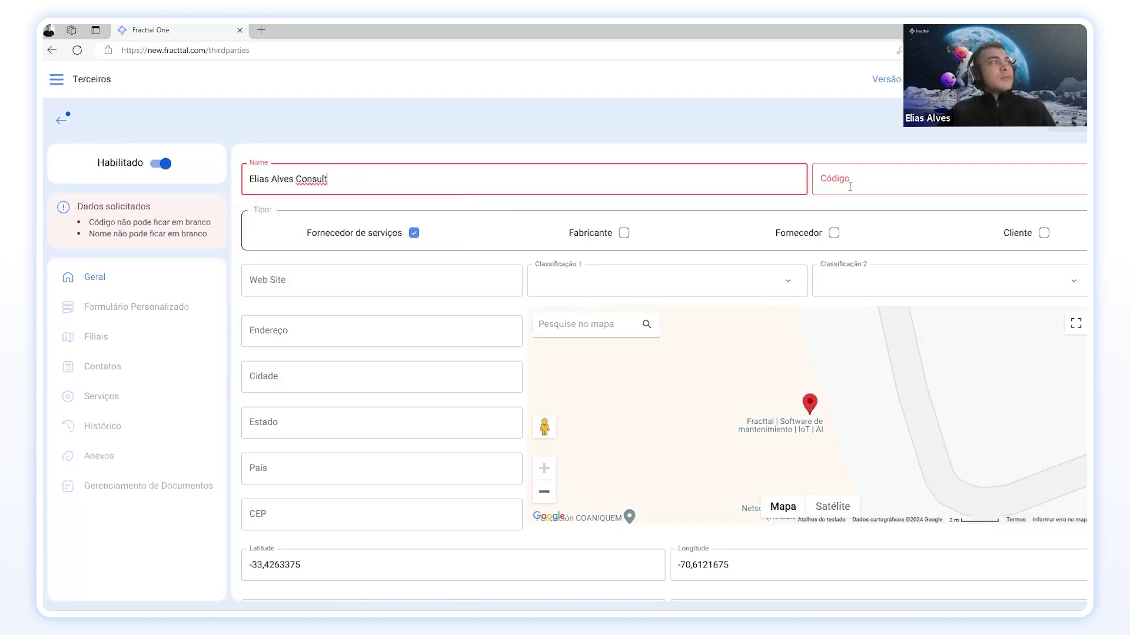
{"action": "left_click", "coordinate": [848, 184]}
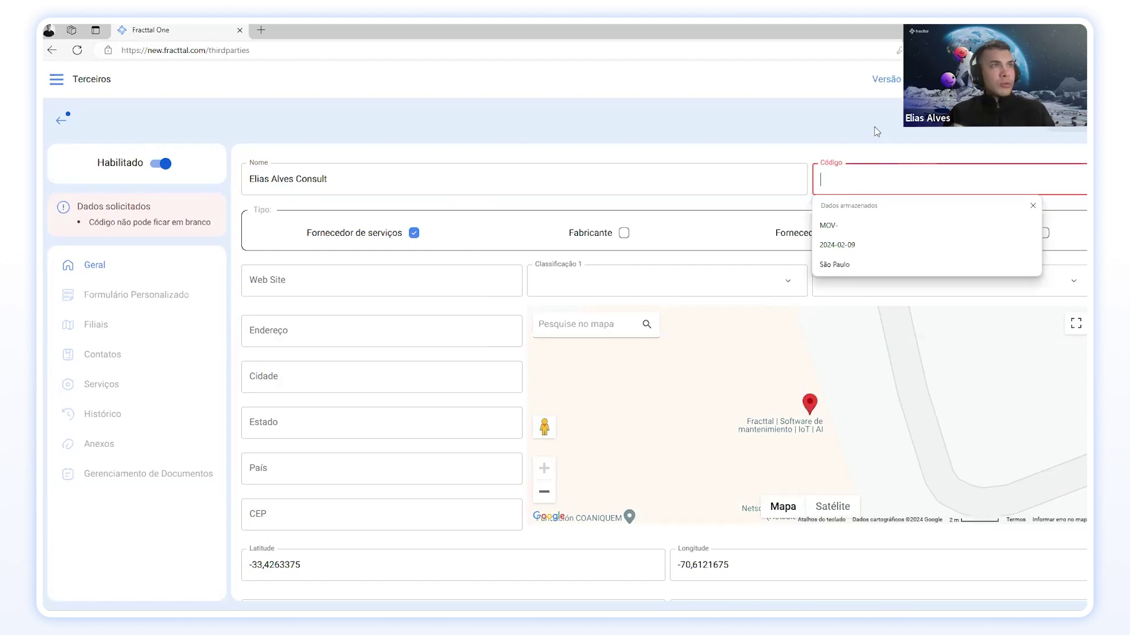
{"action": "type", "text": "Elias"}
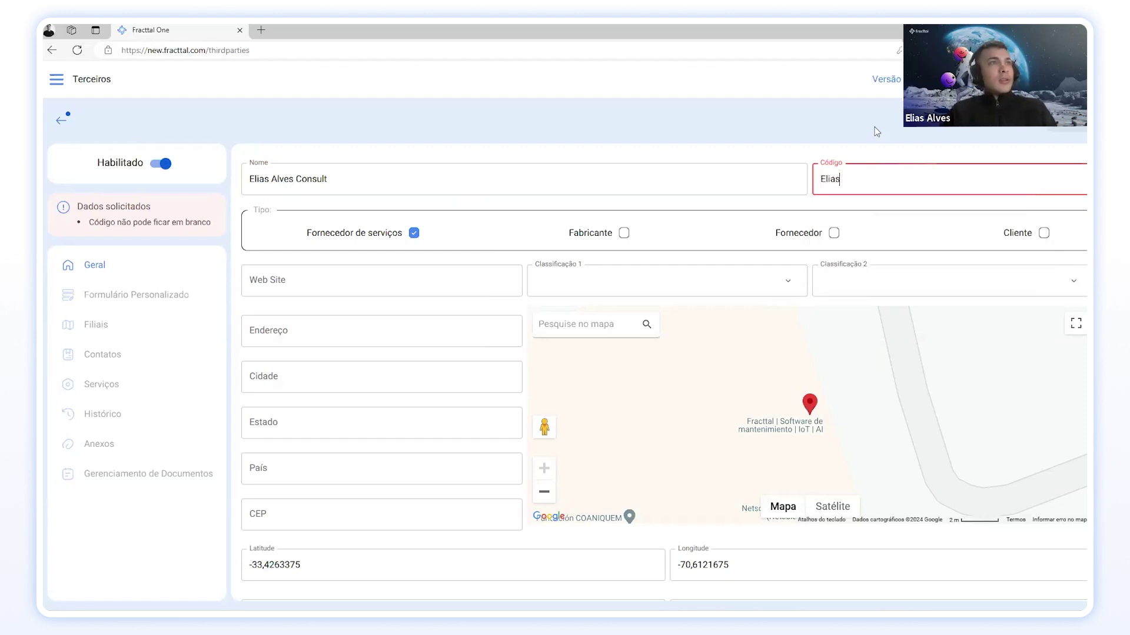
{"action": "type", "text": "-Co"}
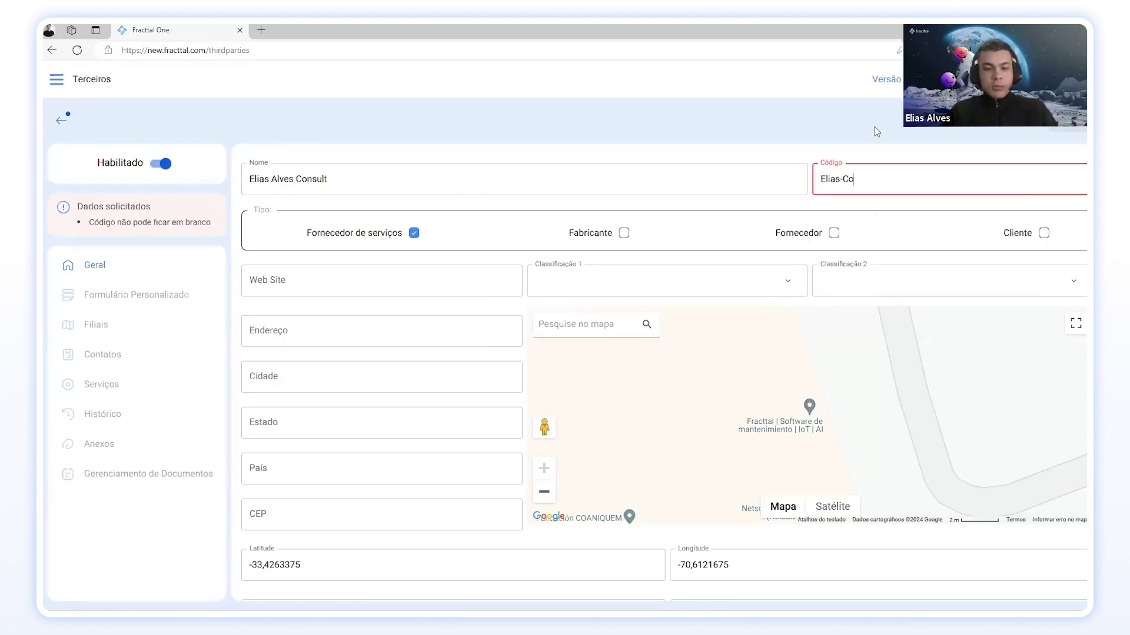
{"action": "type", "text": "nul"}
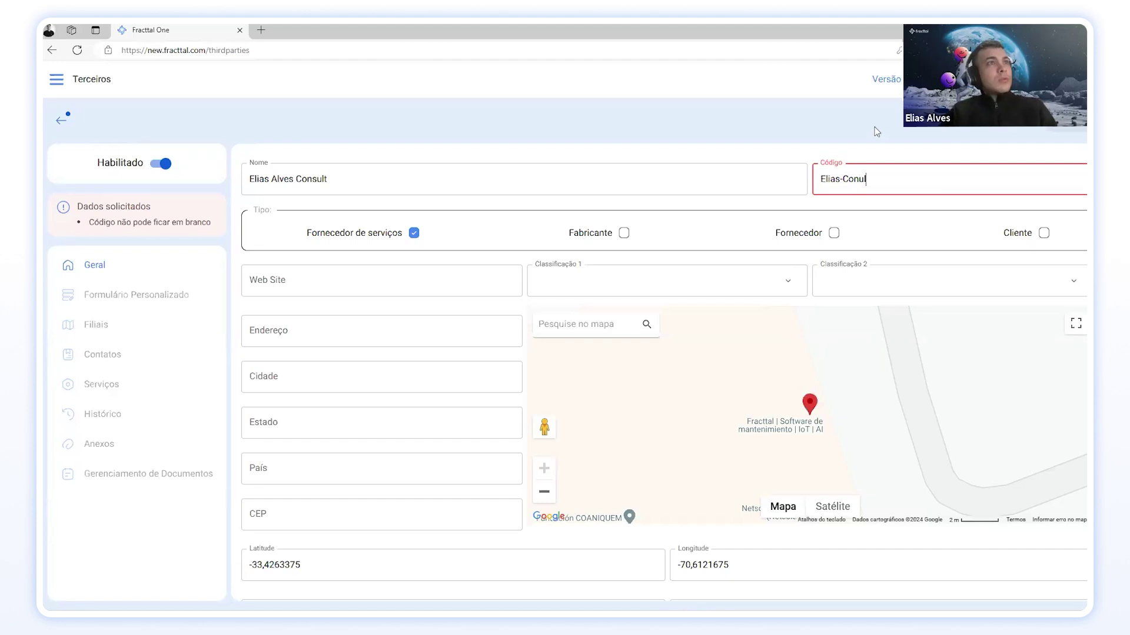
{"action": "key", "text": "BackSpace"}
{"action": "key", "text": "BackSpace"}
{"action": "type", "text": "sul"}
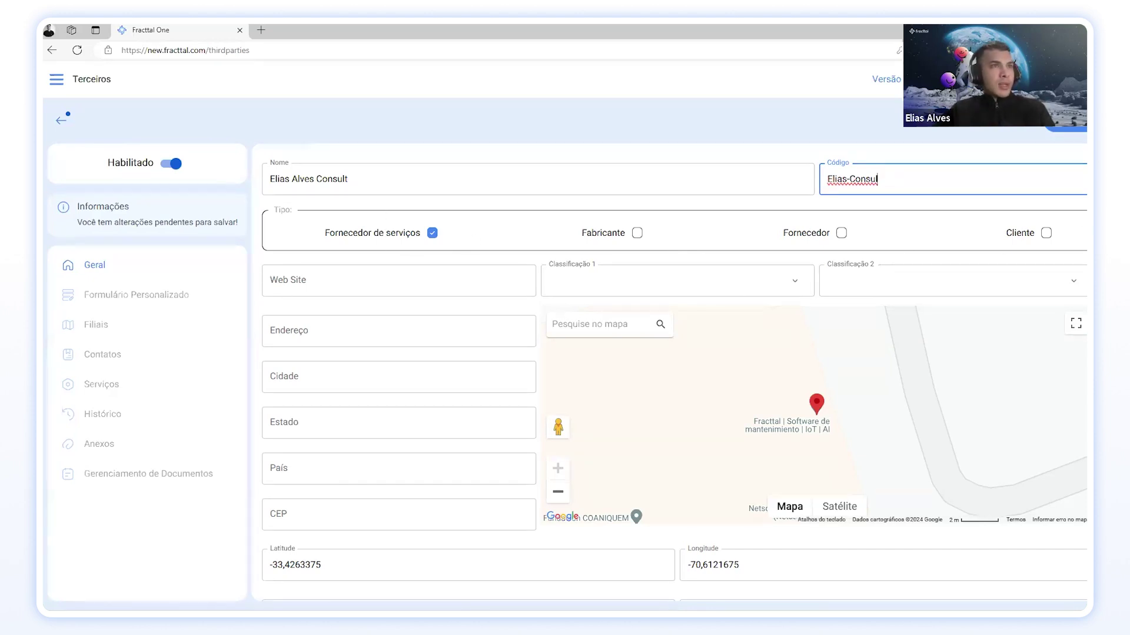
{"action": "left_click", "coordinate": [290, 274]}
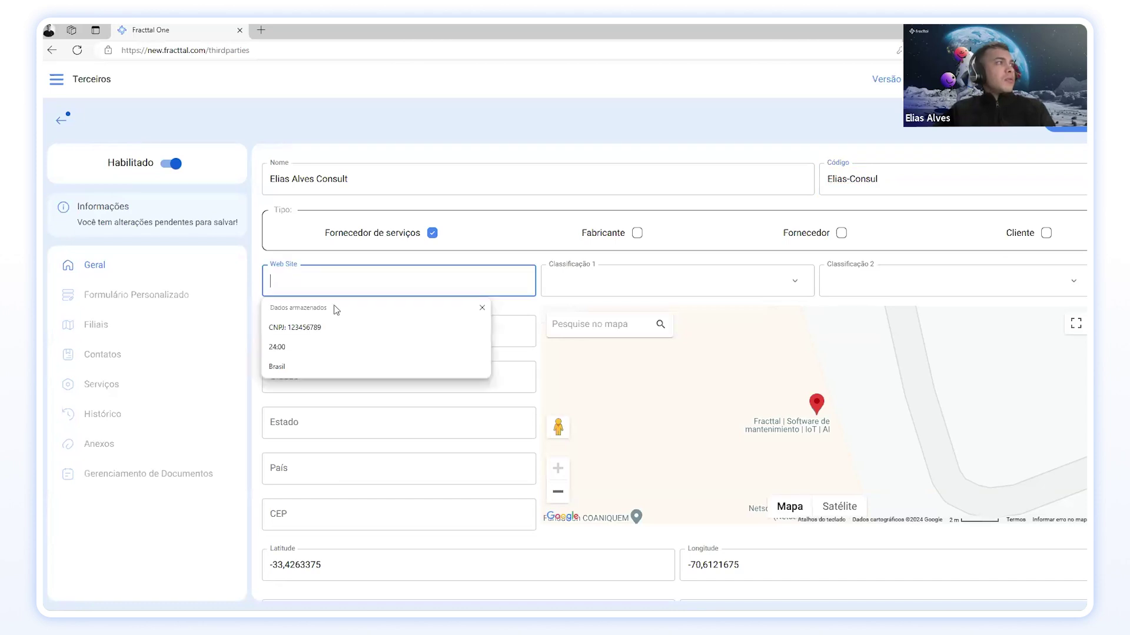
{"action": "left_click", "coordinate": [258, 333]}
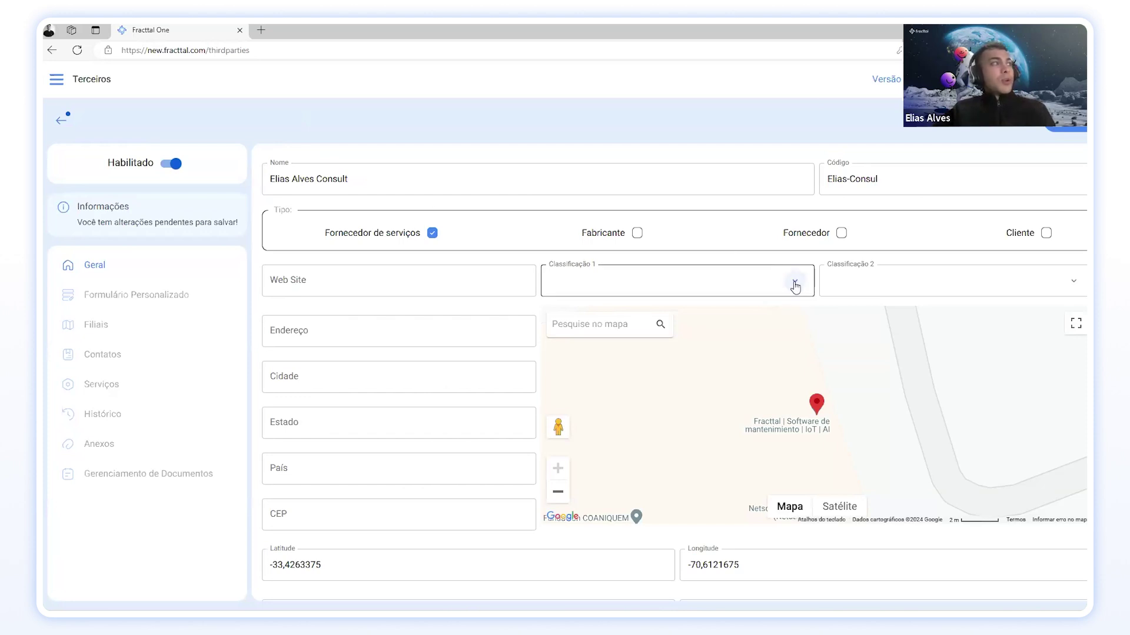
Step: Create a new classification named Consultoria and select it for Classificação 1
{"action": "left_click", "coordinate": [794, 285]}
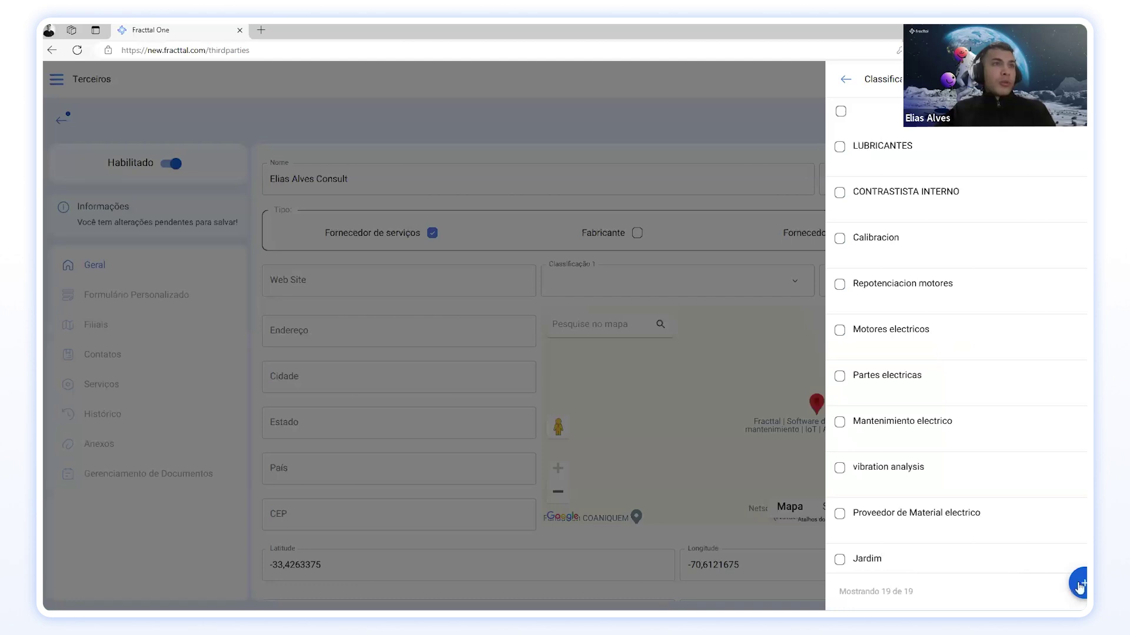
{"action": "left_click", "coordinate": [1081, 584]}
{"action": "left_click", "coordinate": [884, 132]}
{"action": "type", "text": "Consultoria"}
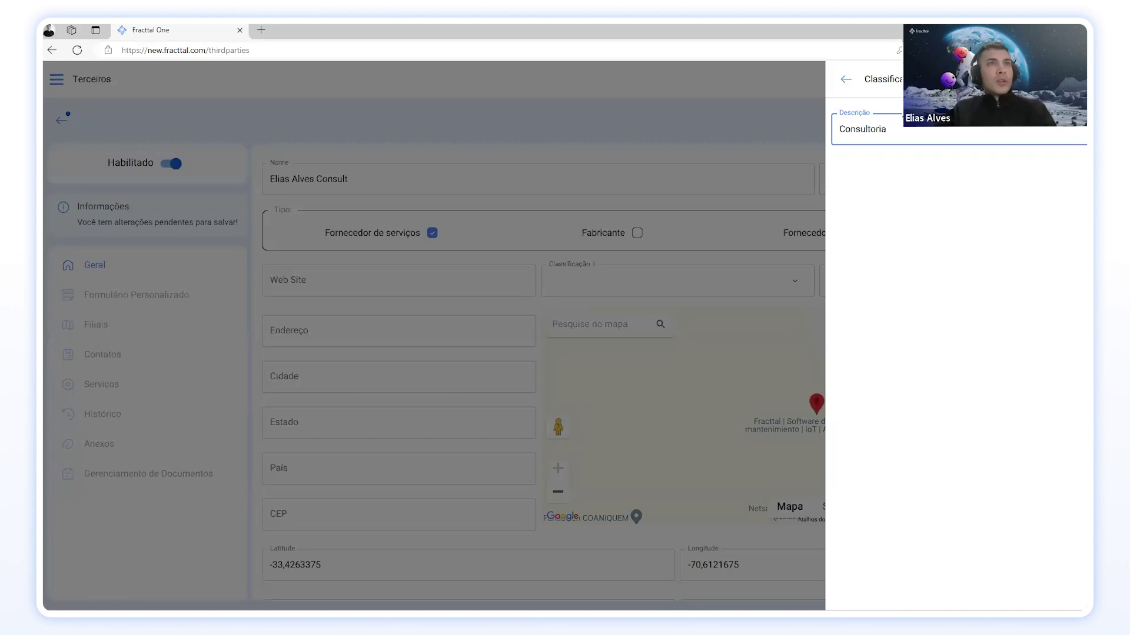
{"action": "key", "text": "Return"}
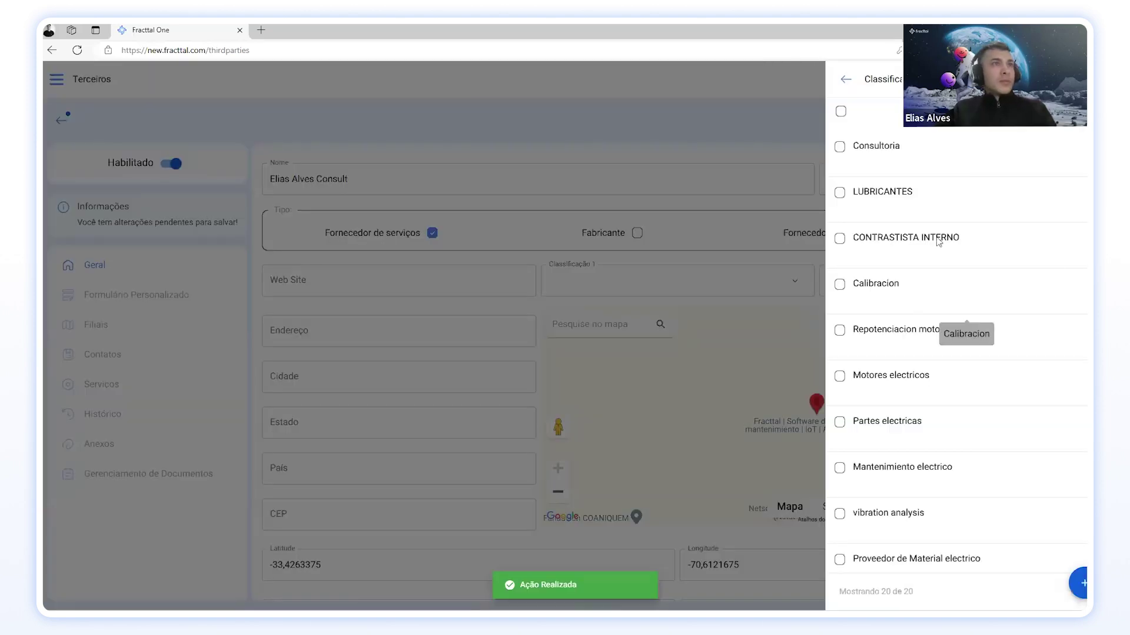
{"action": "left_click", "coordinate": [928, 155]}
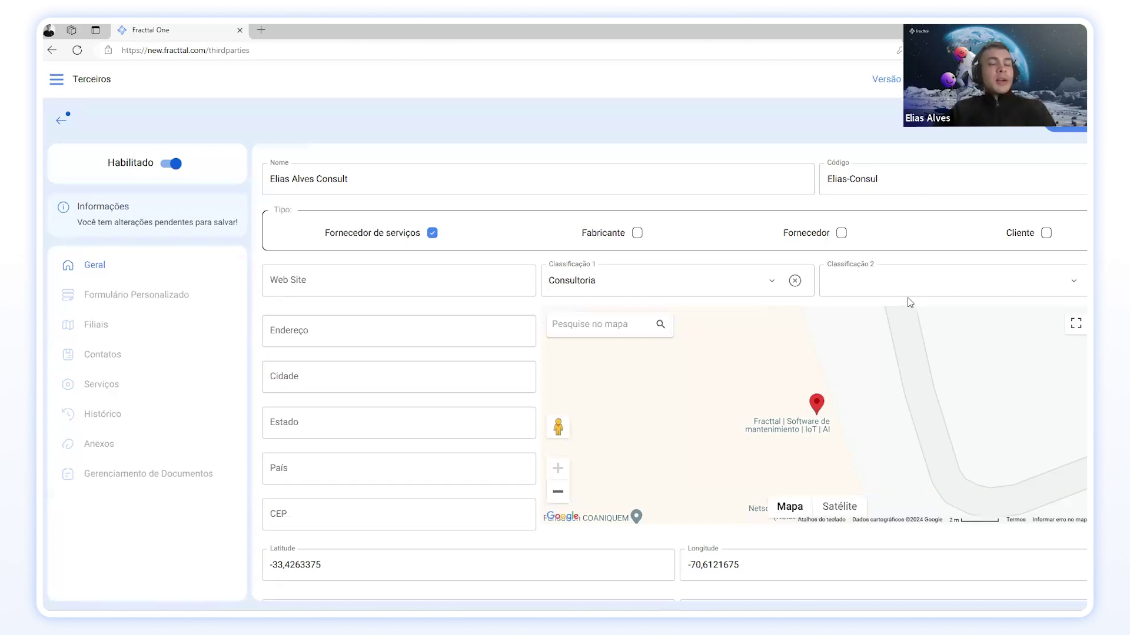
Step: Create a new classification named Gestão de Manutenção and select it for Classificação 2
{"action": "left_click", "coordinate": [1072, 281]}
{"action": "left_click", "coordinate": [1080, 584]}
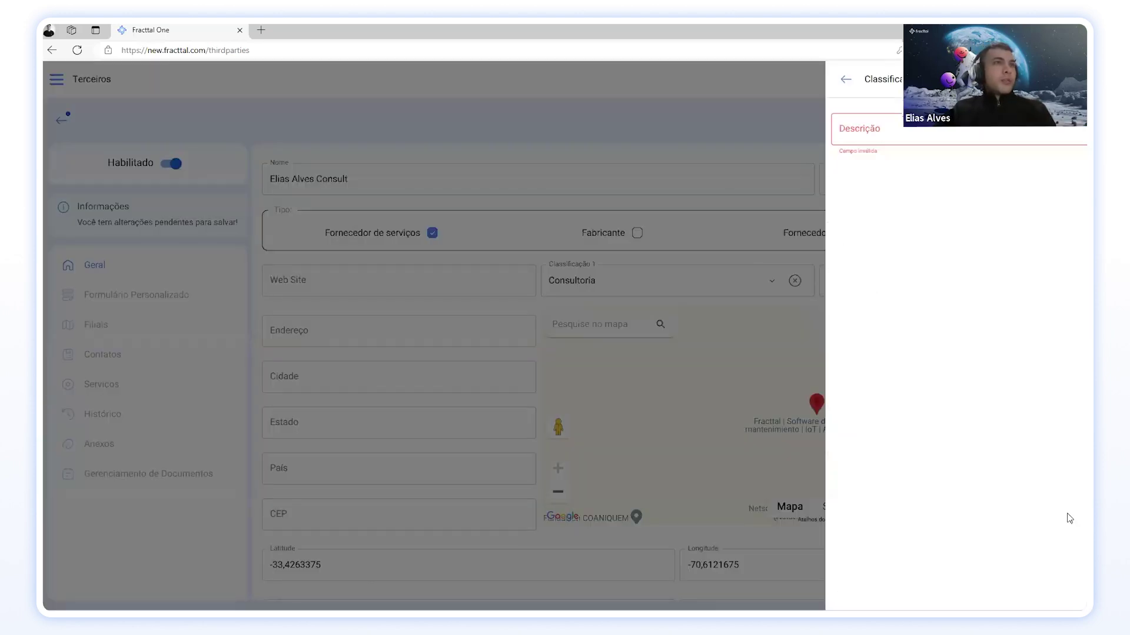
{"action": "left_click", "coordinate": [902, 139]}
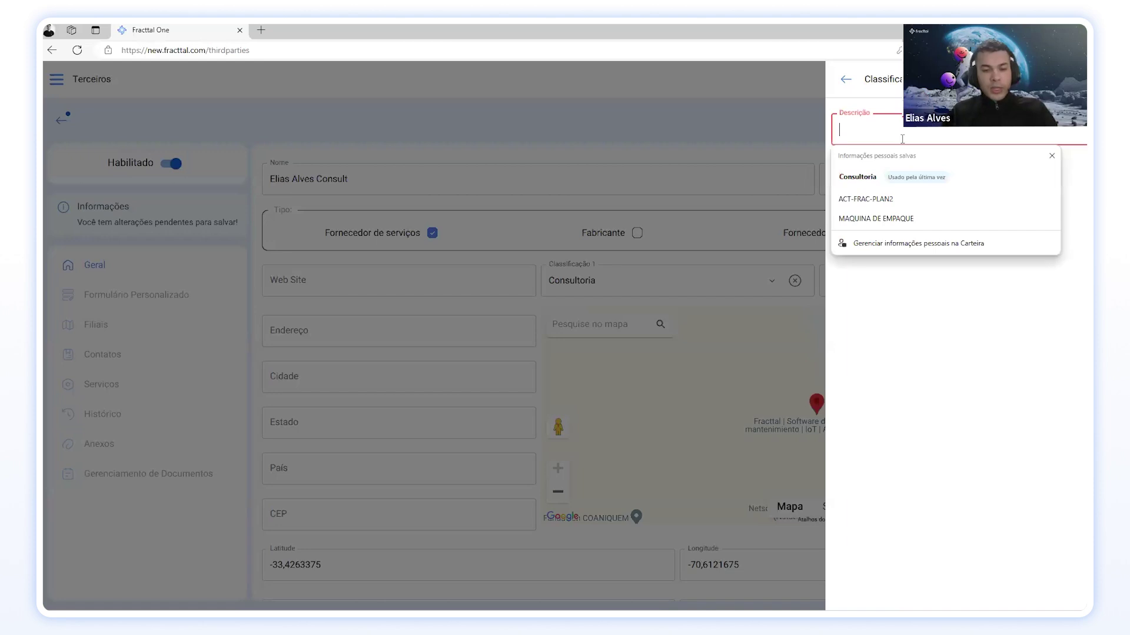
{"action": "type", "text": "Gestã"}
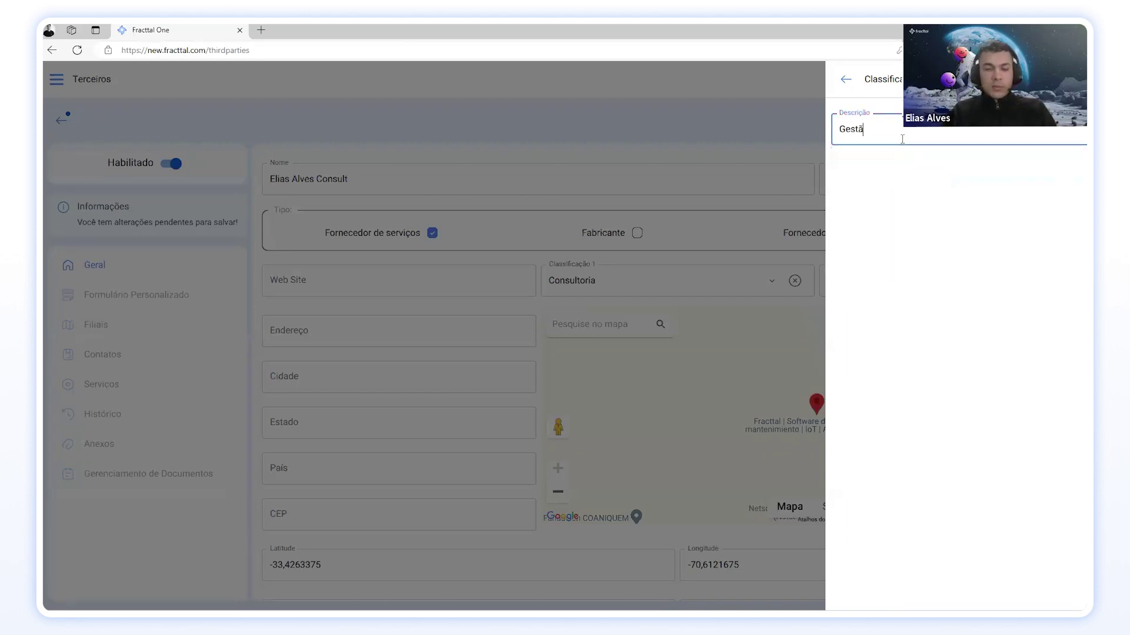
{"action": "type", "text": "o de Manuten"}
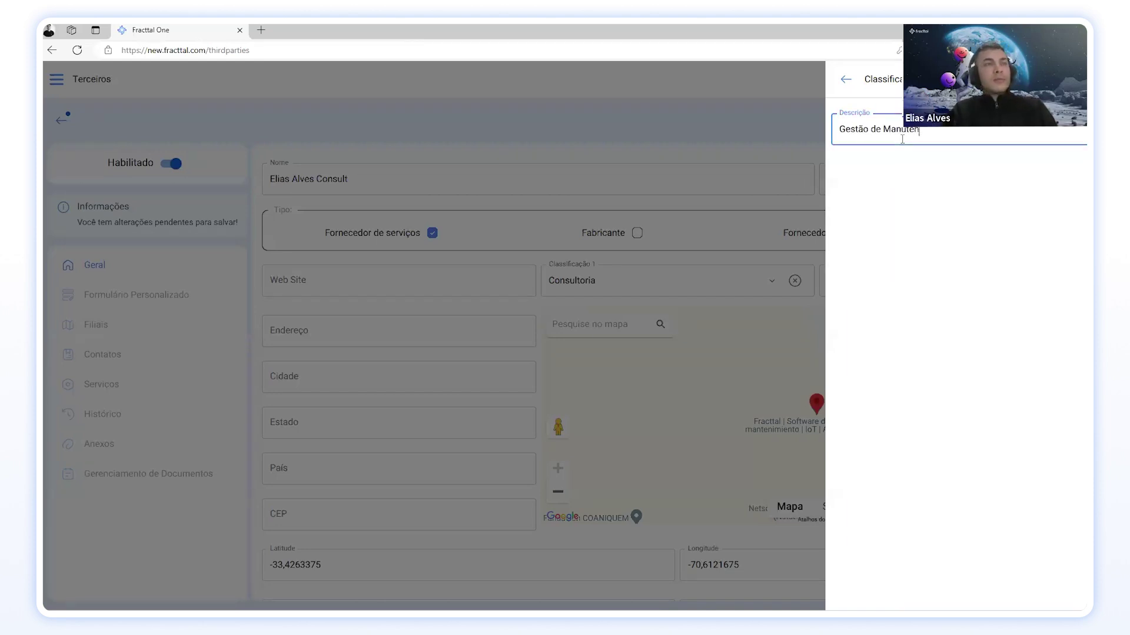
{"action": "type", "text": "ção"}
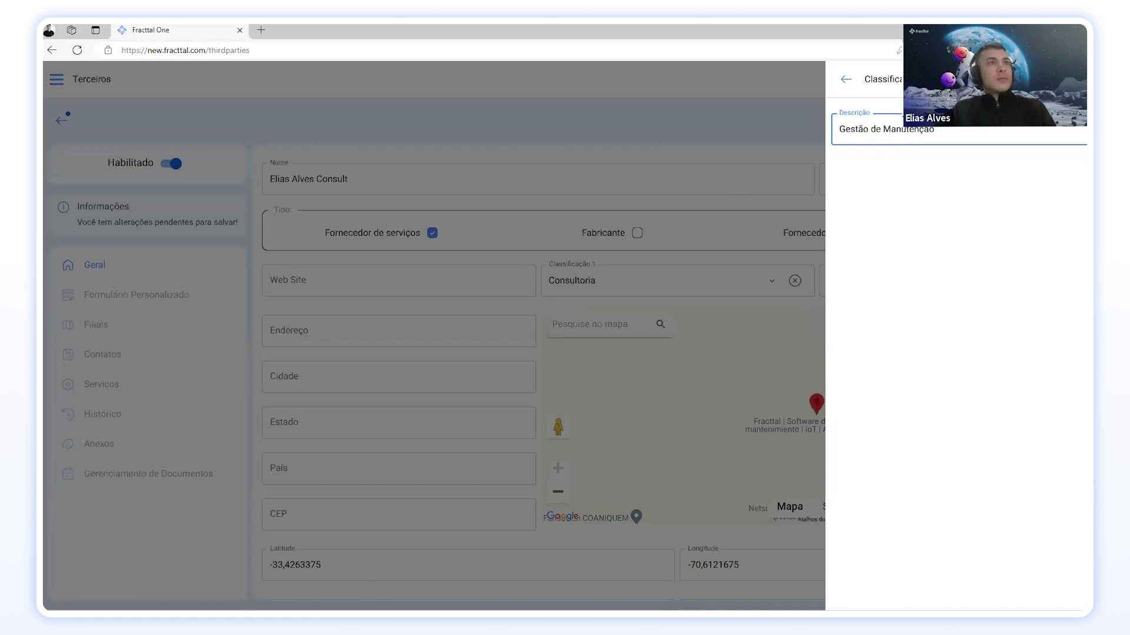
{"action": "key", "text": "Return"}
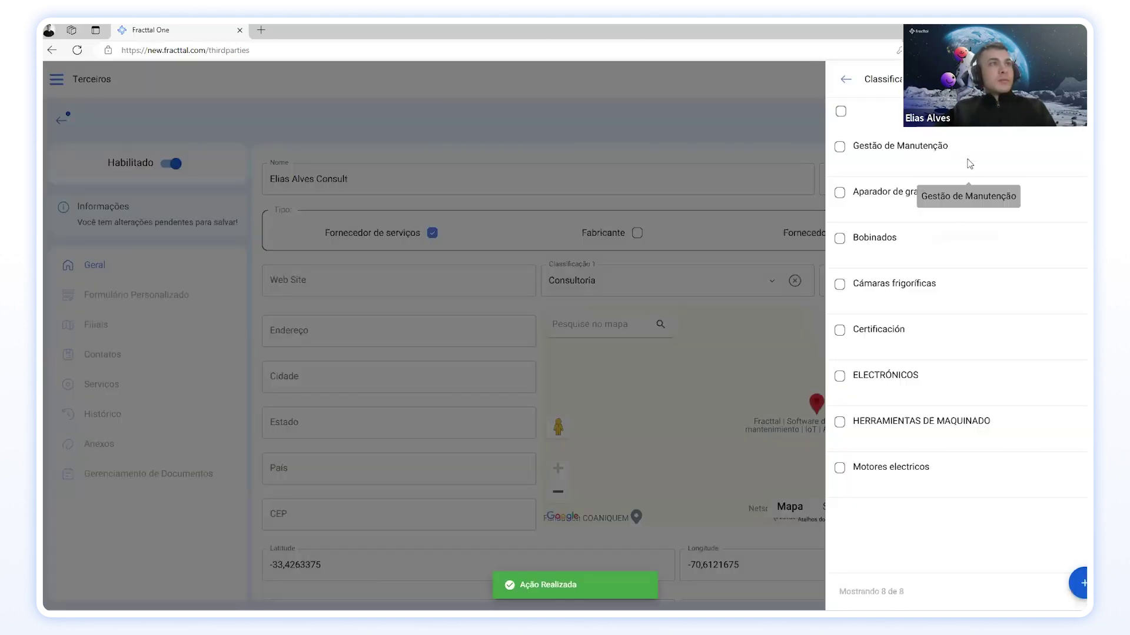
{"action": "left_click", "coordinate": [969, 160]}
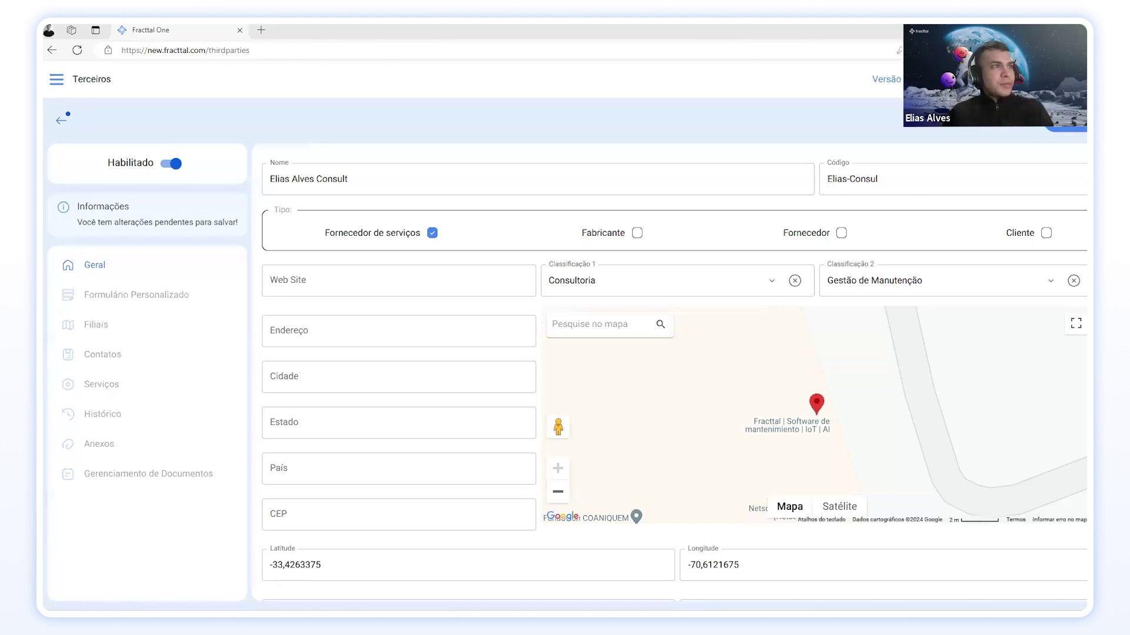
{"action": "scroll", "coordinate": [378, 332], "scroll_direction": "down", "scroll_amount": 3}
{"action": "scroll", "coordinate": [378, 328], "scroll_direction": "up", "scroll_amount": 3}
Step: Enter the company's web address and its street address with building number
{"action": "left_click", "coordinate": [343, 291]}
{"action": "type", "text": "www.elias"}
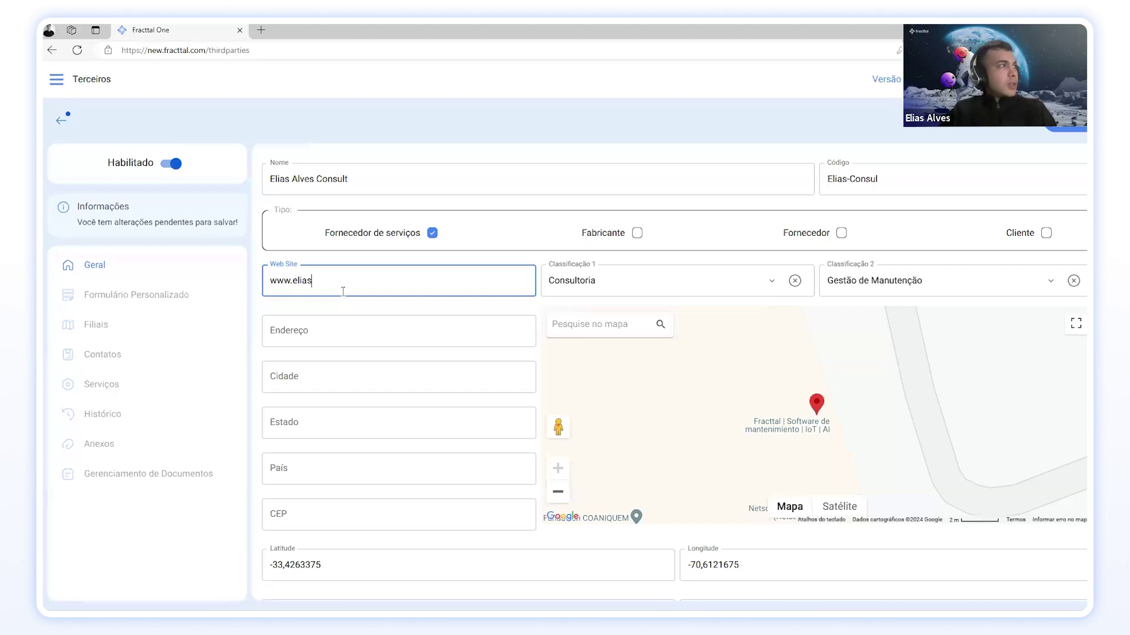
{"action": "type", "text": "consult"}
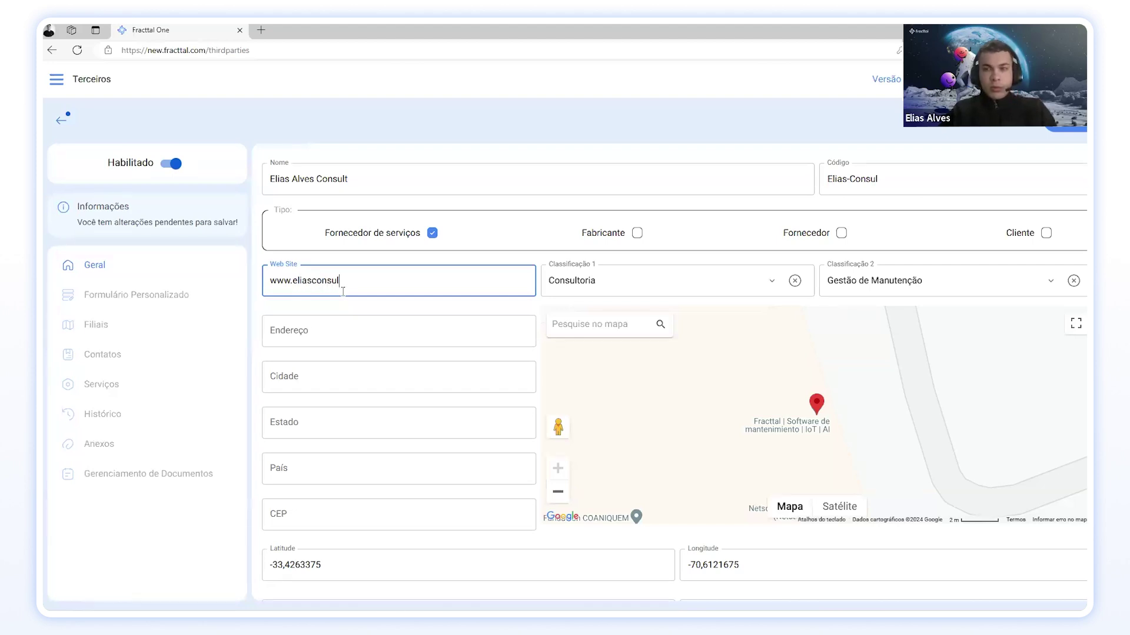
{"action": "type", "text": ".com.br"}
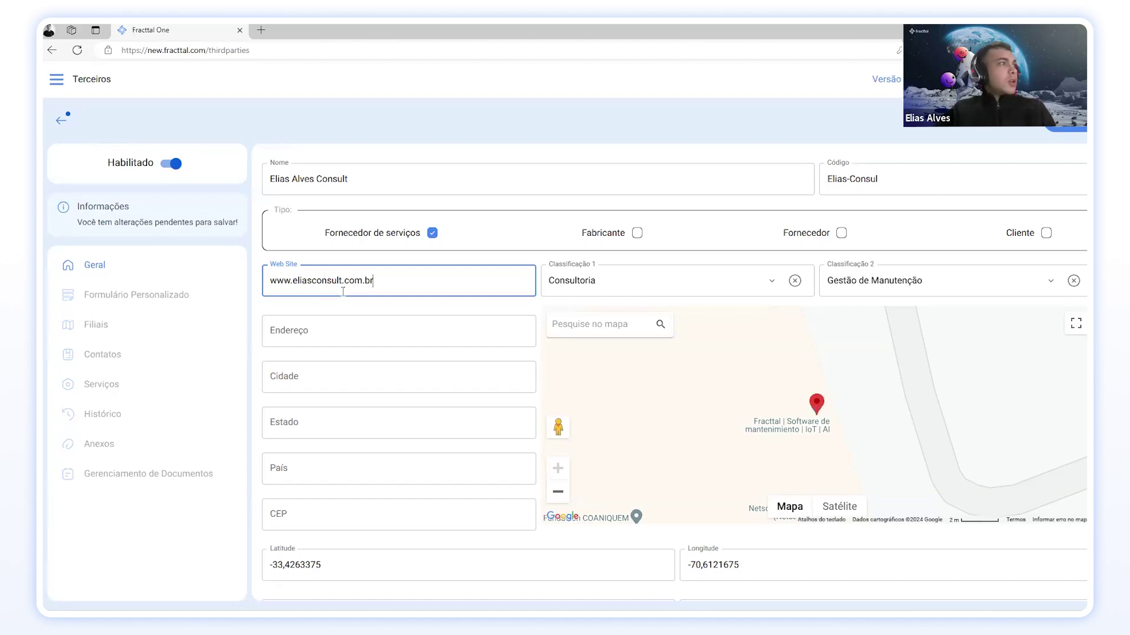
{"action": "left_click", "coordinate": [335, 325]}
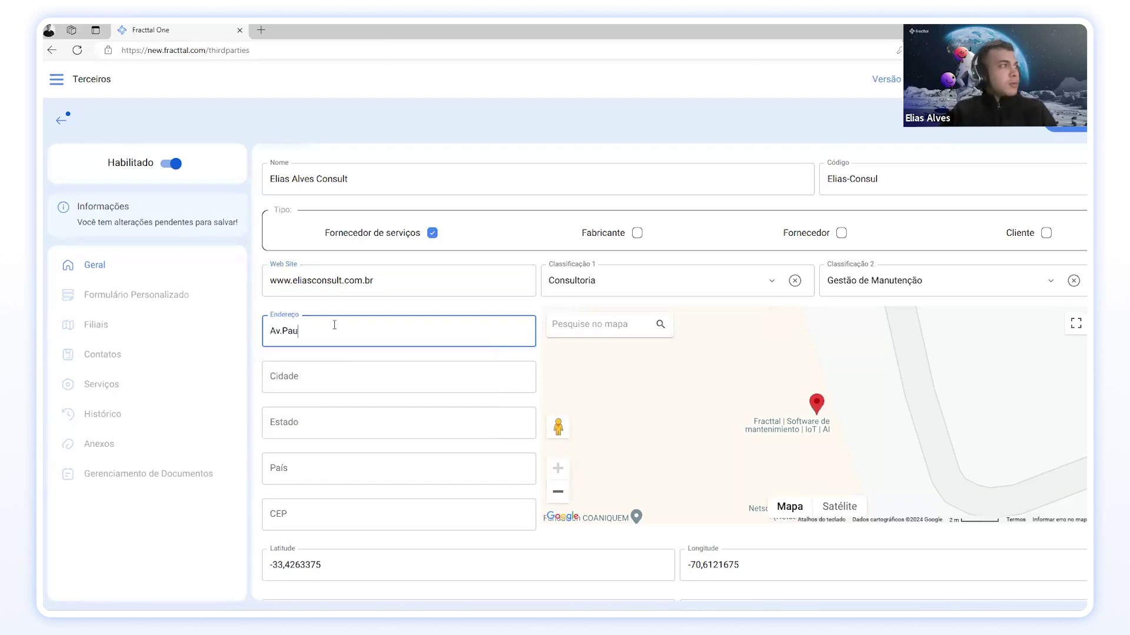
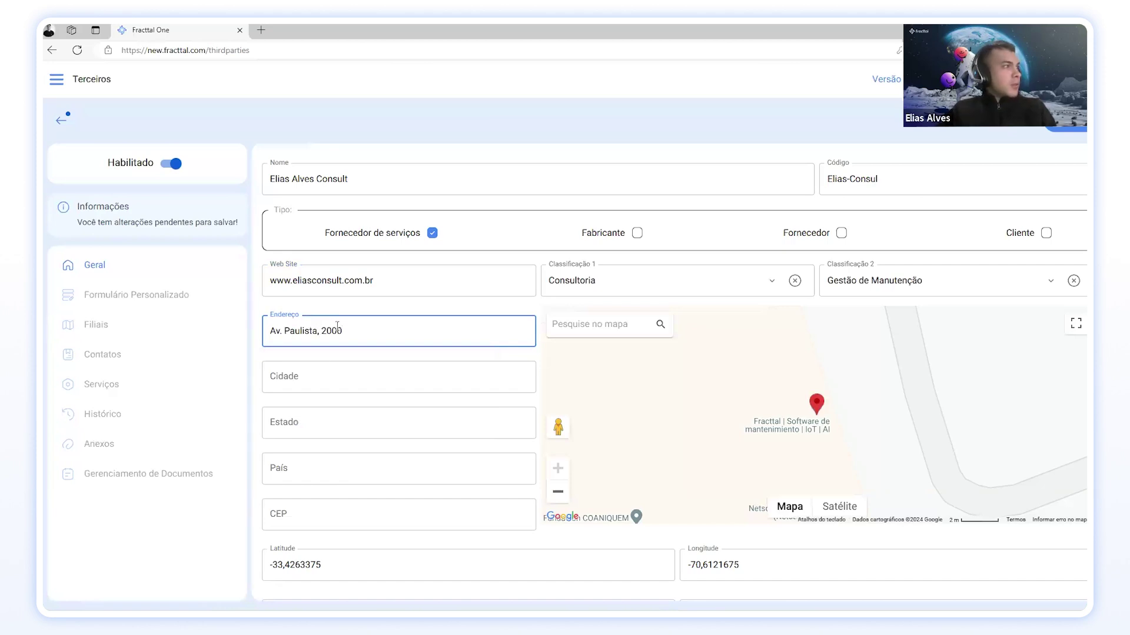
Step: Fill in the city, state, country Brasil and CEP, correcting the mistyped postal code
{"action": "left_click", "coordinate": [331, 376]}
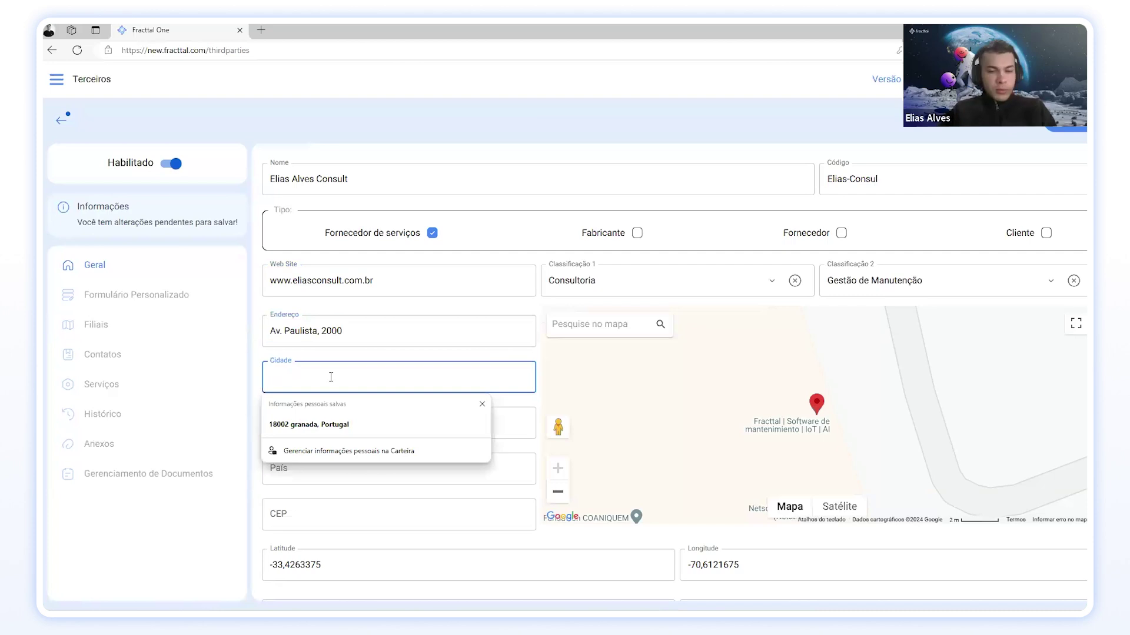
{"action": "type", "text": "São Pa"}
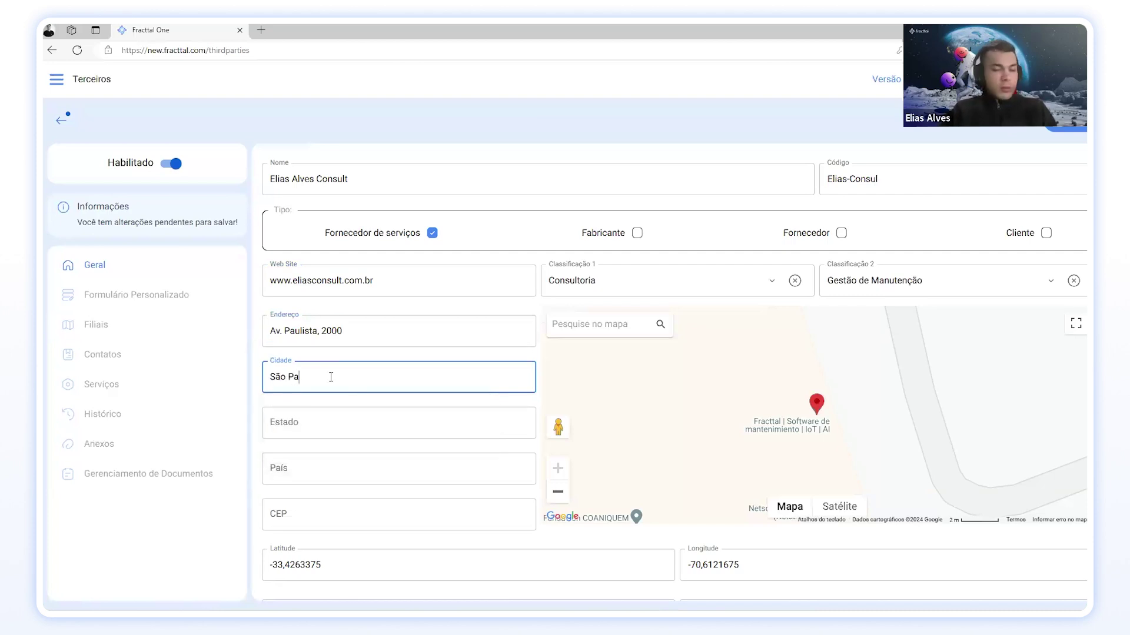
{"action": "type", "text": "ulo"}
{"action": "left_click", "coordinate": [318, 425]}
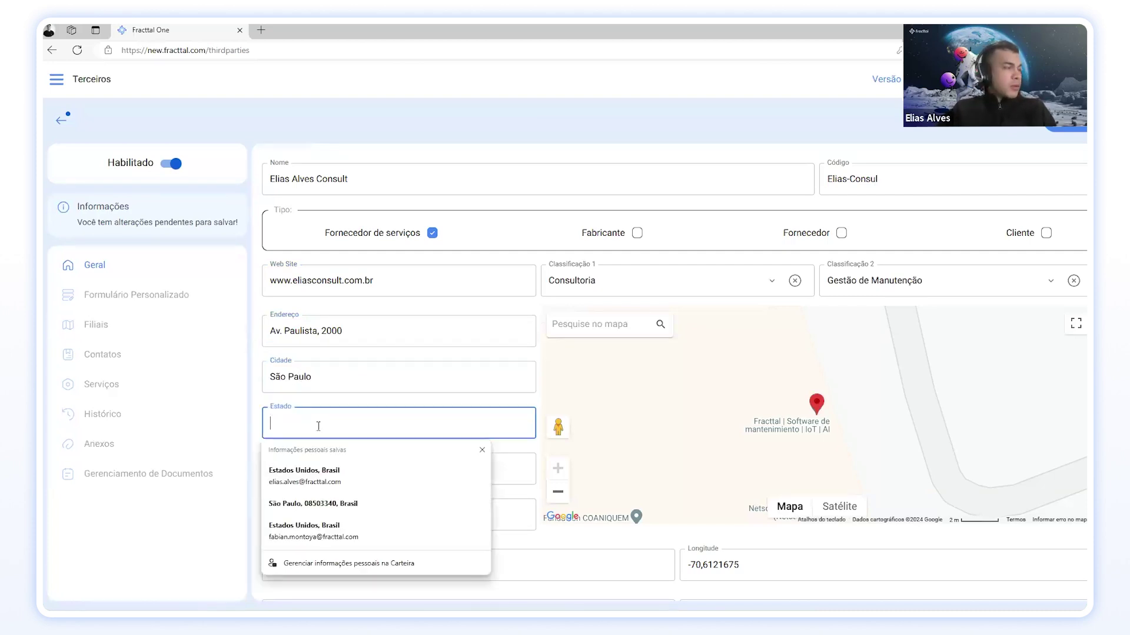
{"action": "type", "text": "Sa"}
{"action": "type", "text": "ão"}
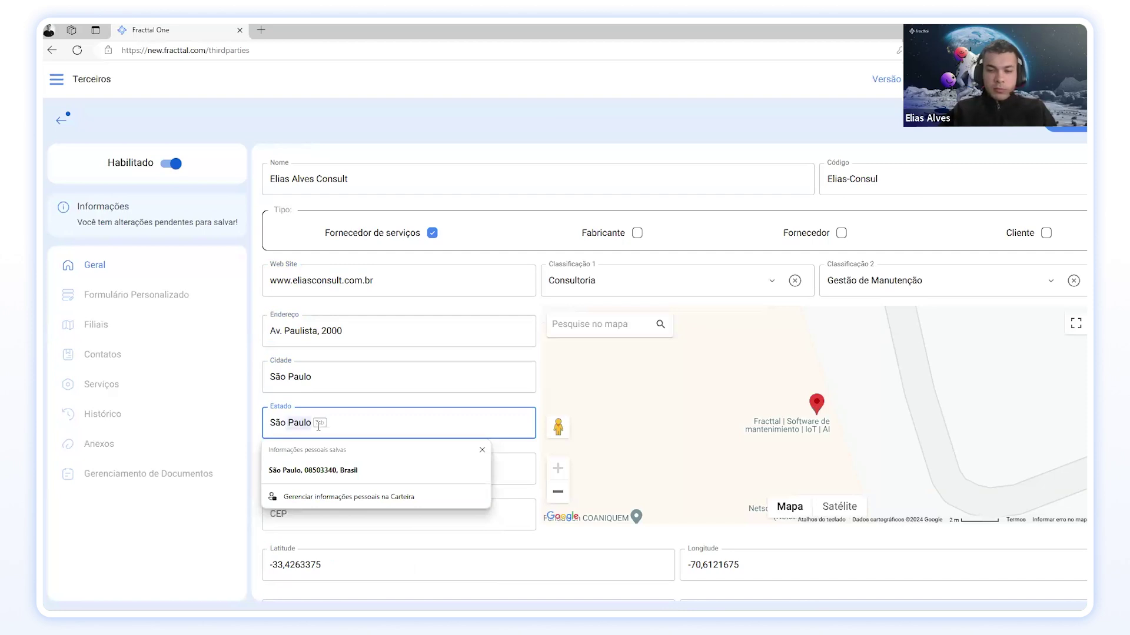
{"action": "key", "text": "Tab"}
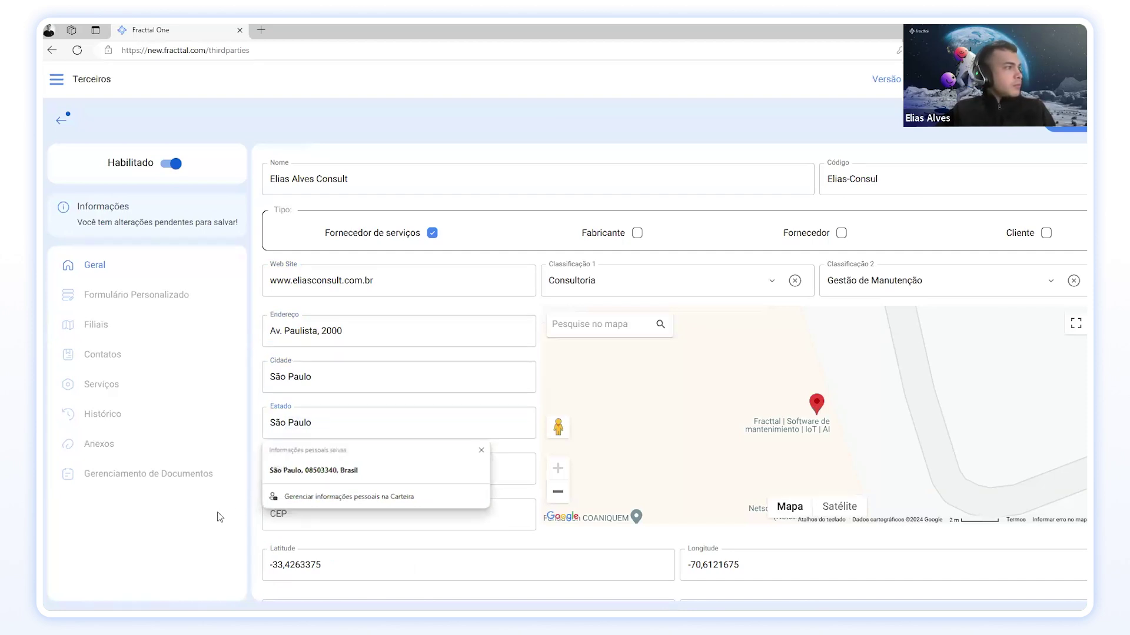
{"action": "left_click", "coordinate": [310, 460]}
{"action": "type", "text": "B"}
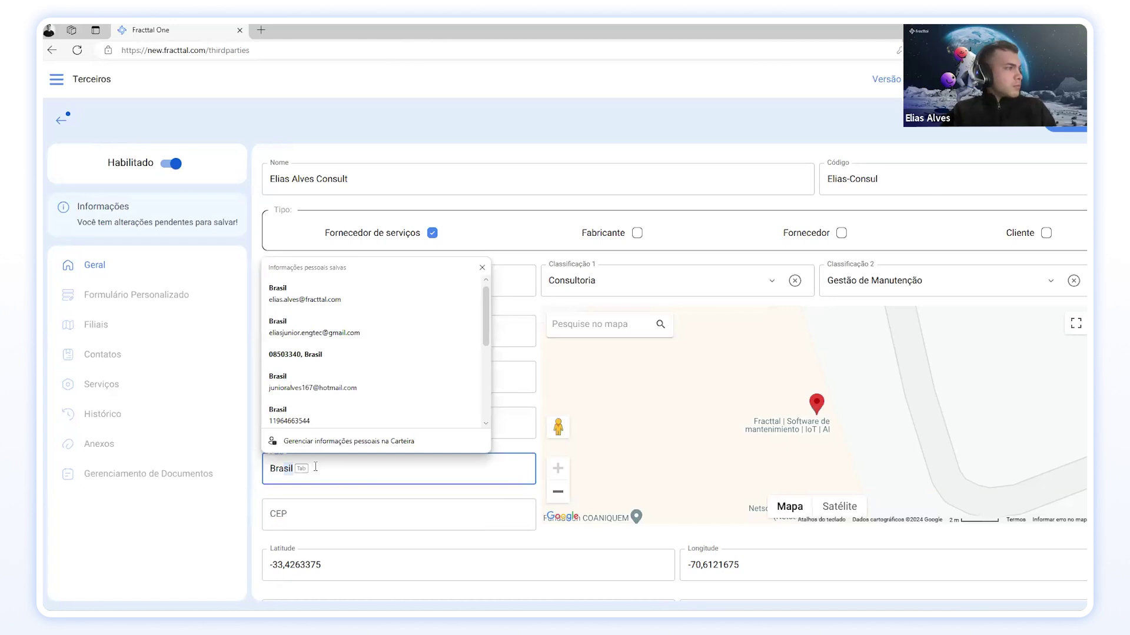
{"action": "type", "text": "ra"}
{"action": "left_click", "coordinate": [327, 513]}
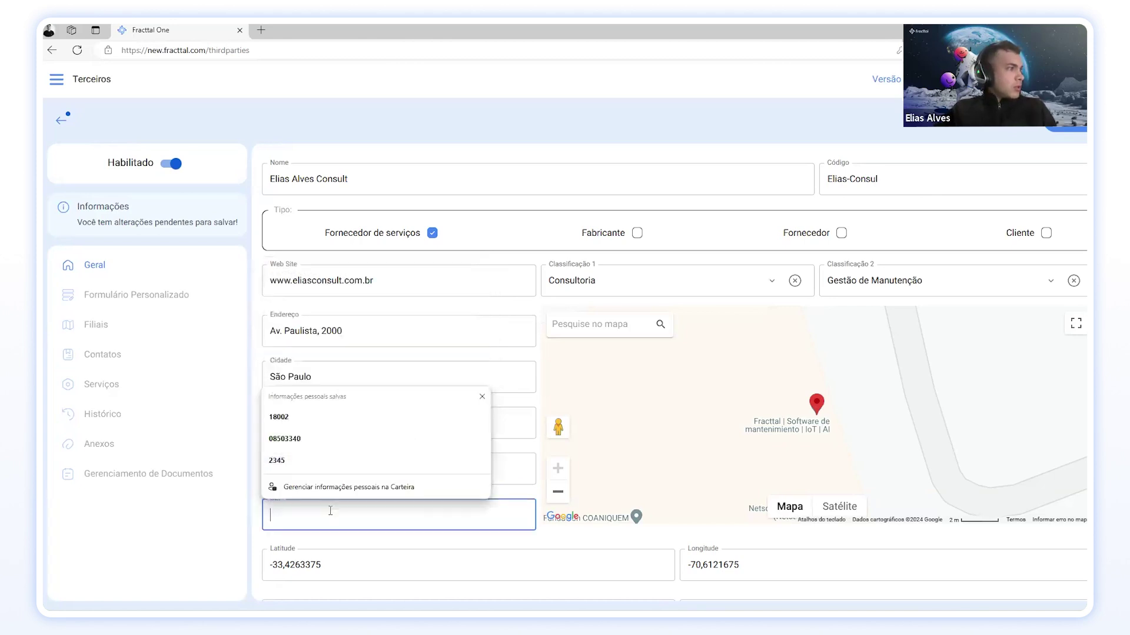
{"action": "type", "text": "2345"}
{"action": "left_click", "coordinate": [432, 469]}
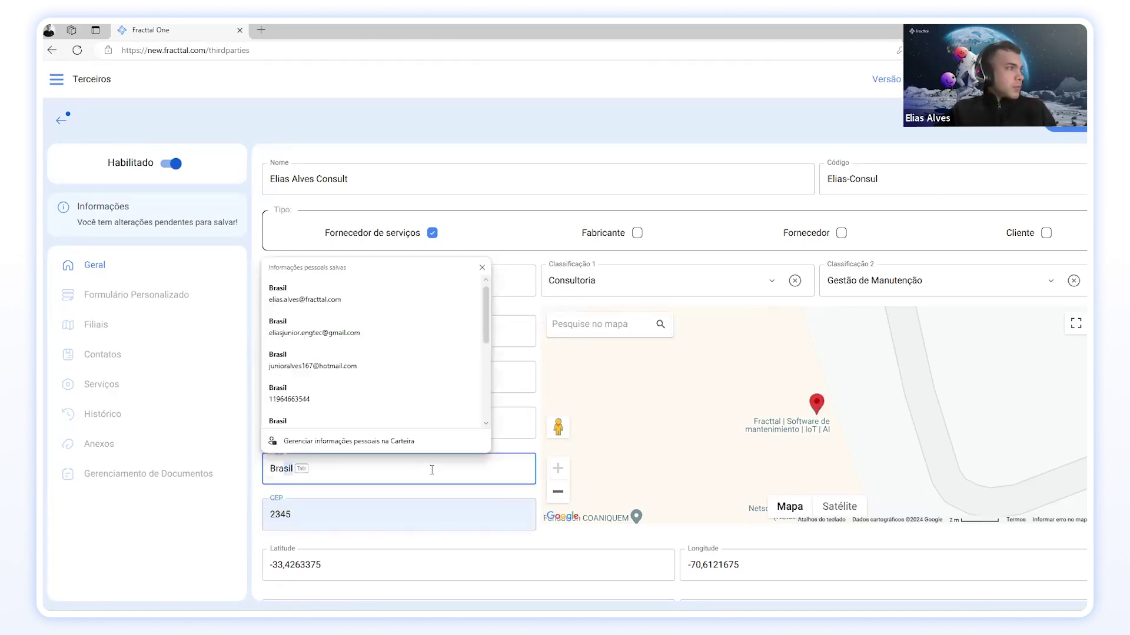
{"action": "key", "text": "Escape"}
{"action": "type", "text": "sil"}
{"action": "double_click", "coordinate": [383, 521]}
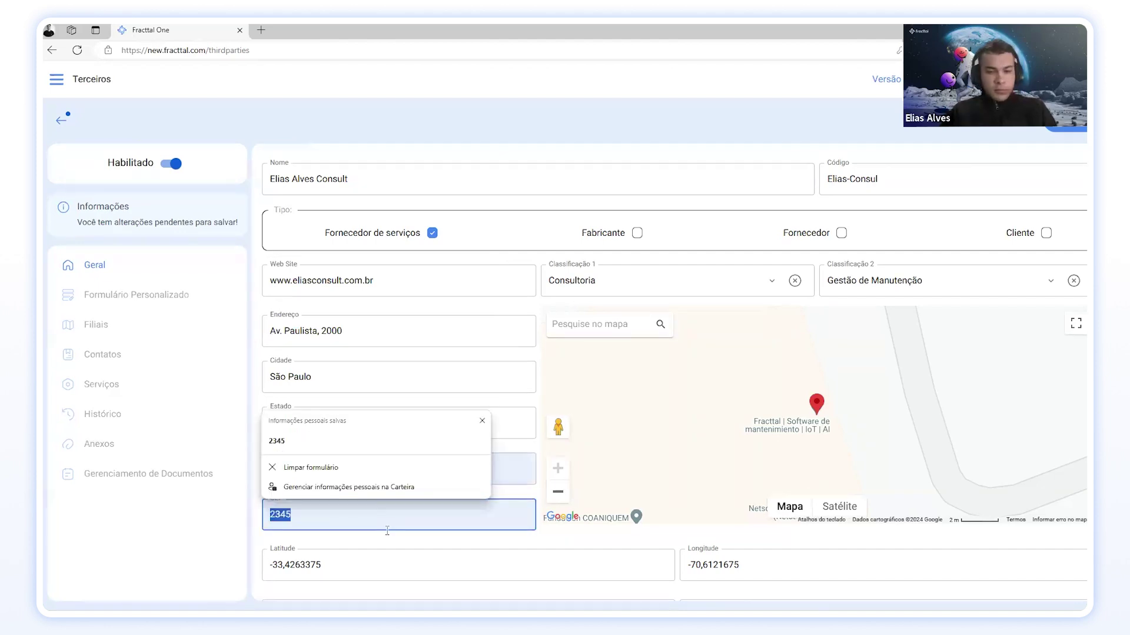
{"action": "type", "text": "085"}
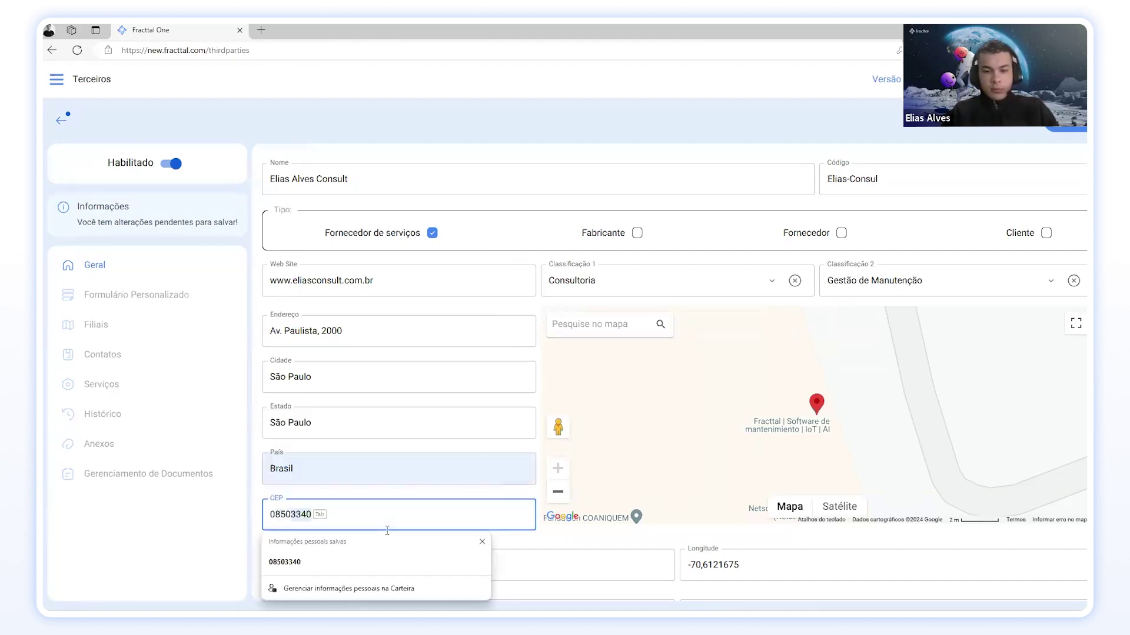
{"action": "type", "text": "03-000"}
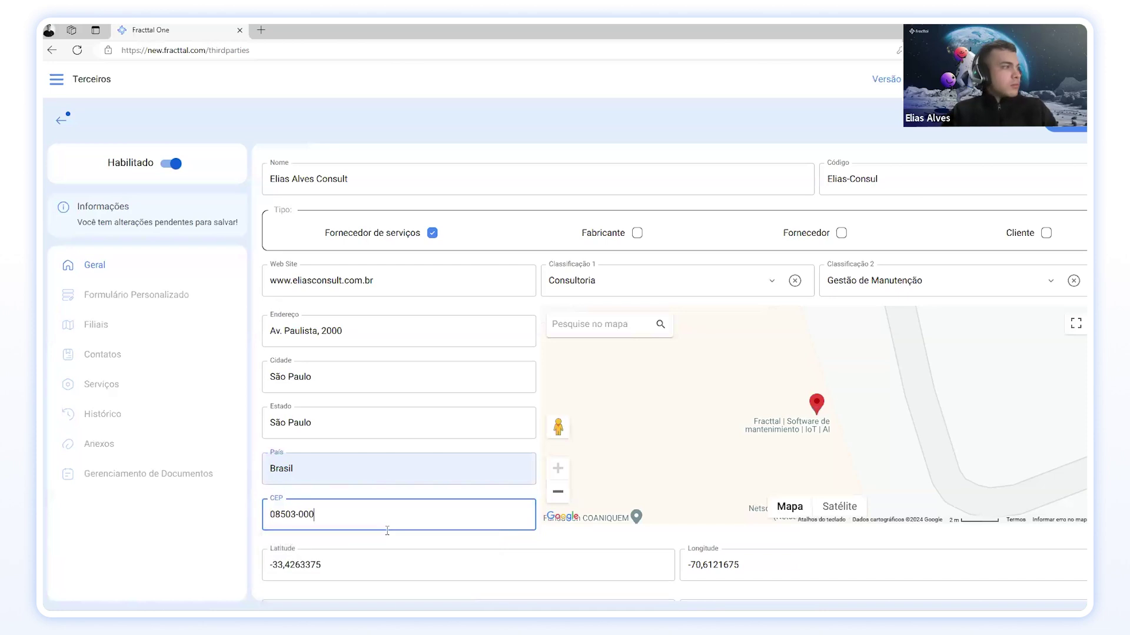
Step: Choose PAGO A 30 DIAS as the supplier's payment condition, abandoning a new-condition form
{"action": "left_click", "coordinate": [251, 536]}
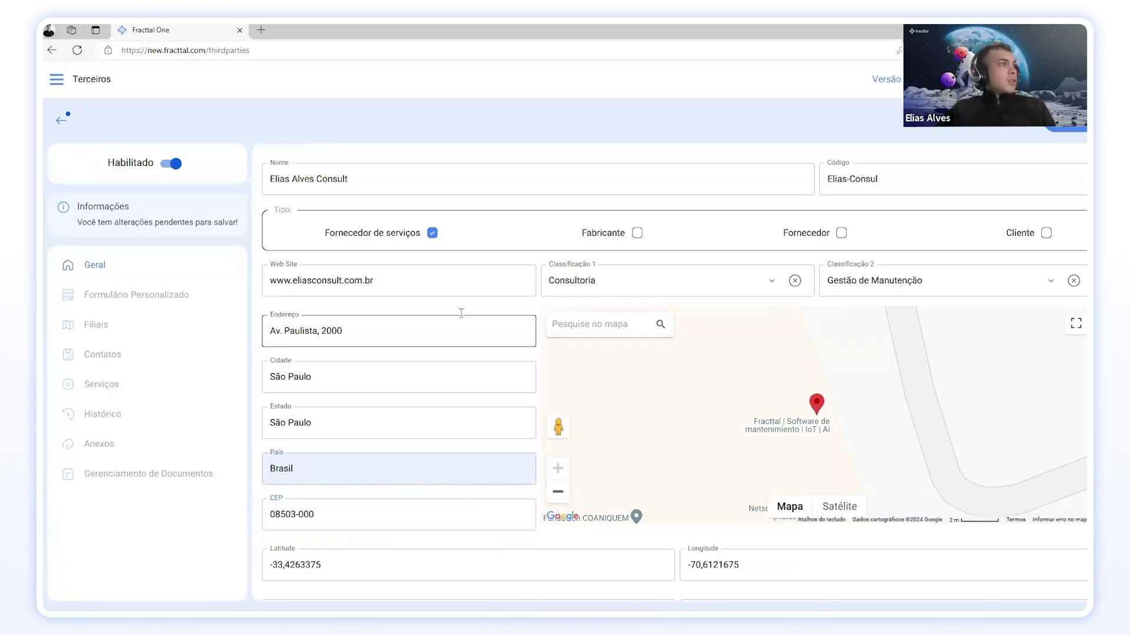
{"action": "scroll", "coordinate": [426, 324], "scroll_direction": "down", "scroll_amount": 3}
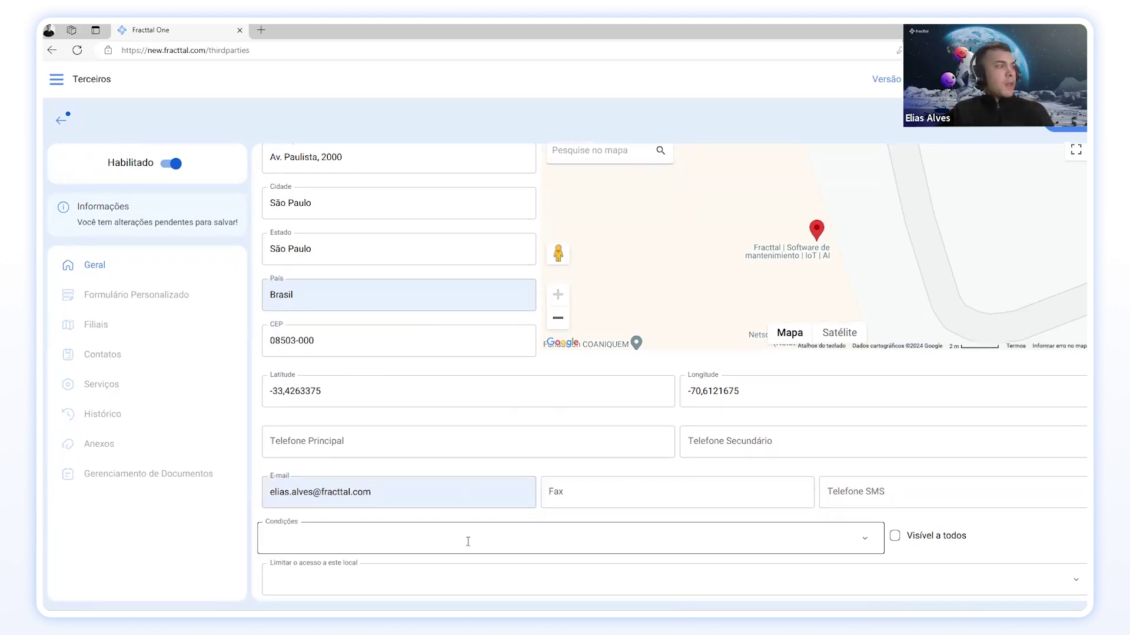
{"action": "left_click", "coordinate": [866, 538]}
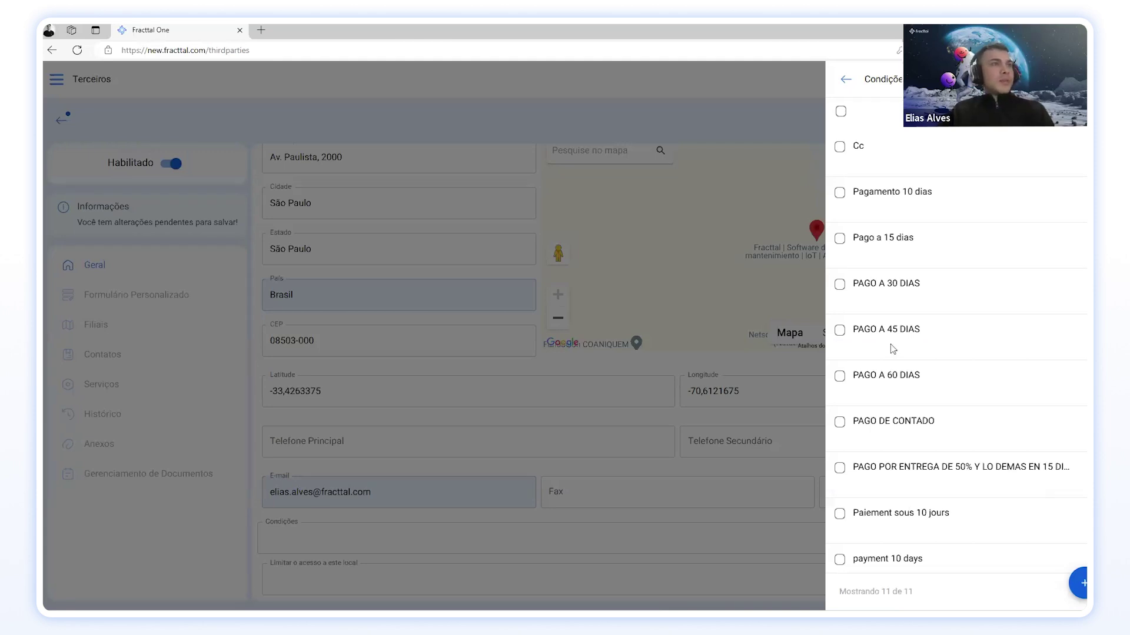
{"action": "left_click", "coordinate": [1071, 584]}
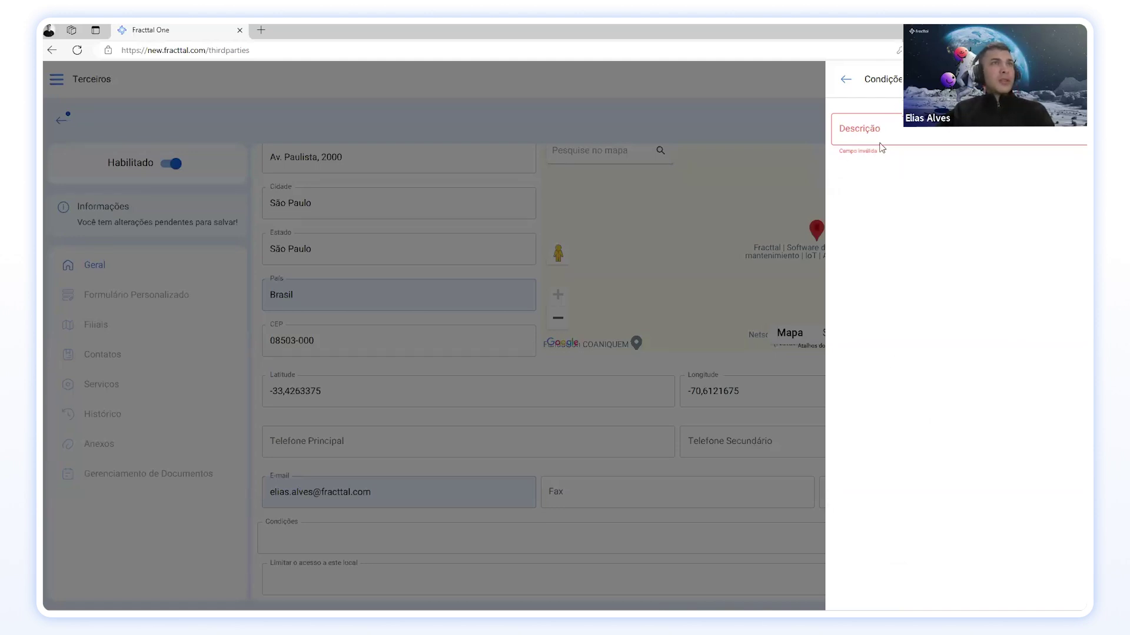
{"action": "left_click", "coordinate": [846, 80]}
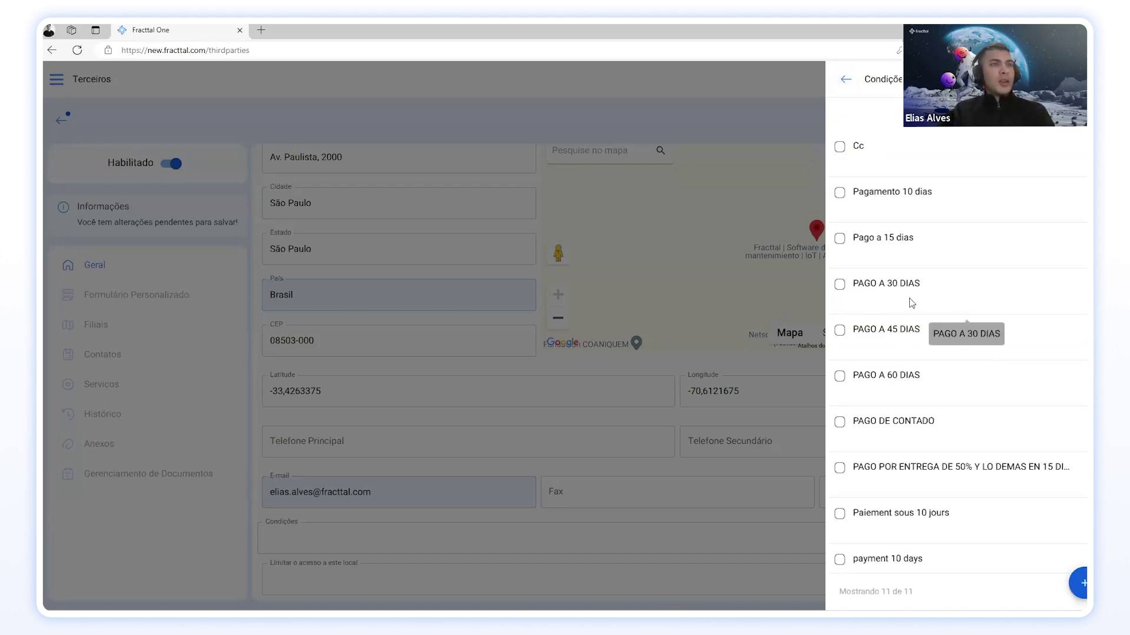
{"action": "left_click", "coordinate": [888, 285]}
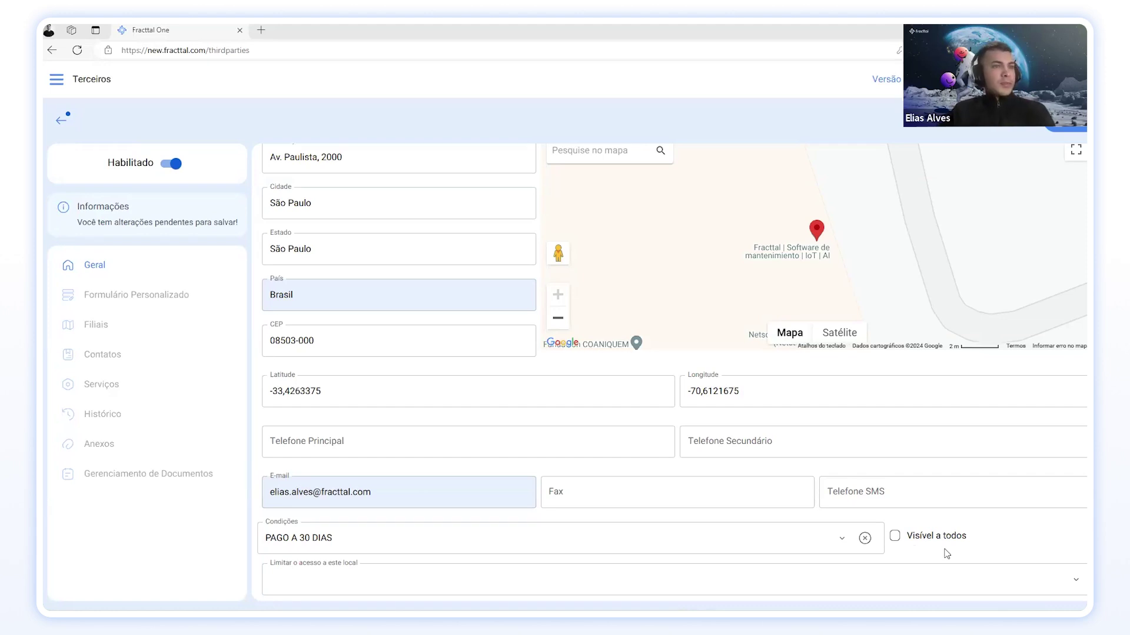
Step: Toggle Visível a todos on and back off, leaving it unticked, and return to the form's top
{"action": "left_click", "coordinate": [896, 536]}
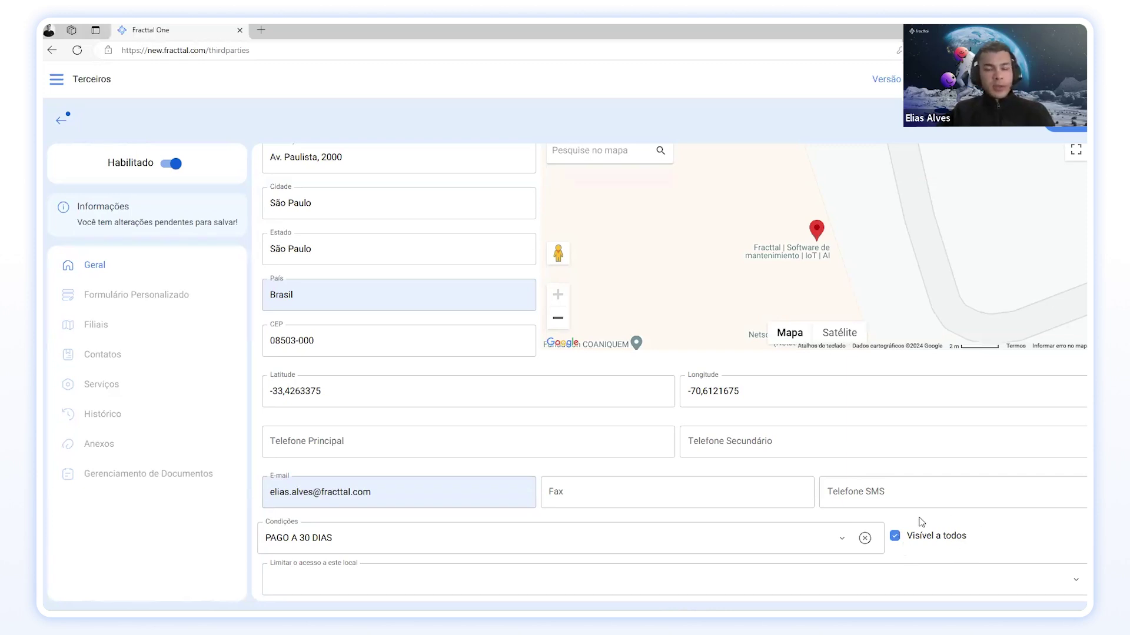
{"action": "left_click", "coordinate": [895, 537]}
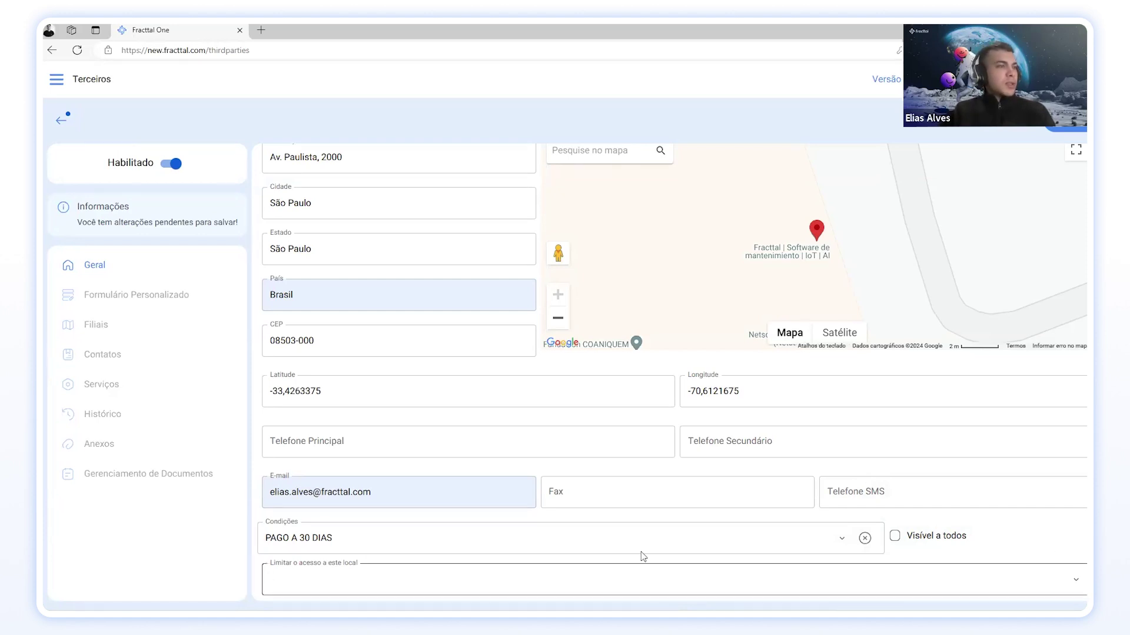
{"action": "scroll", "coordinate": [320, 418], "scroll_direction": "up", "scroll_amount": 5}
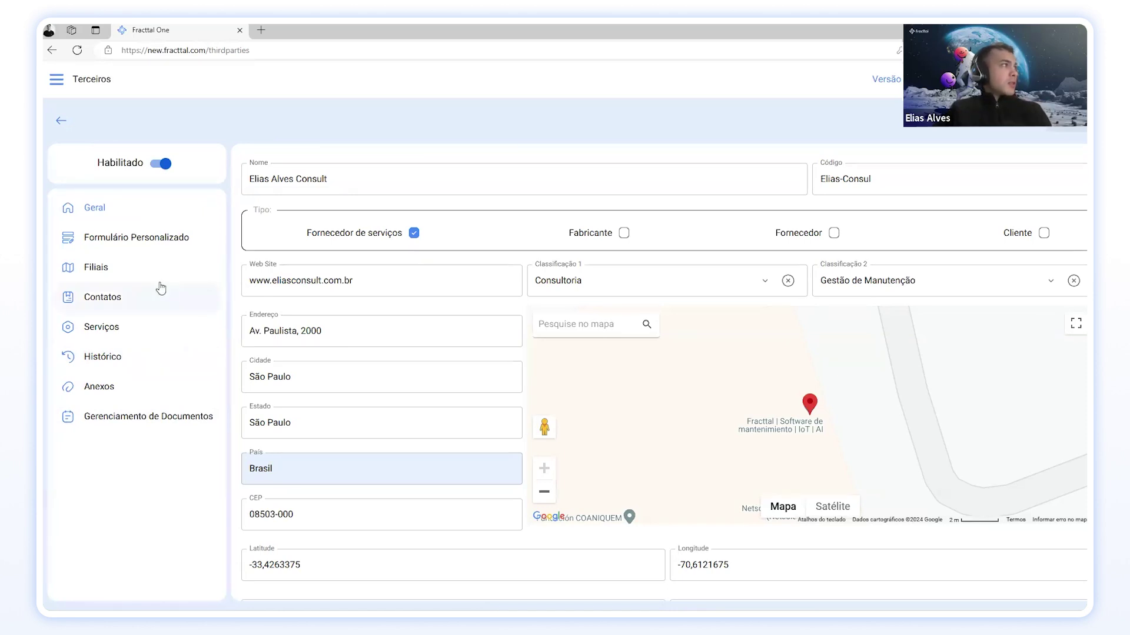
Step: Check the custom form and general details sections, then show the empty Filiais branch list (0 of 0)
{"action": "left_click", "coordinate": [130, 241]}
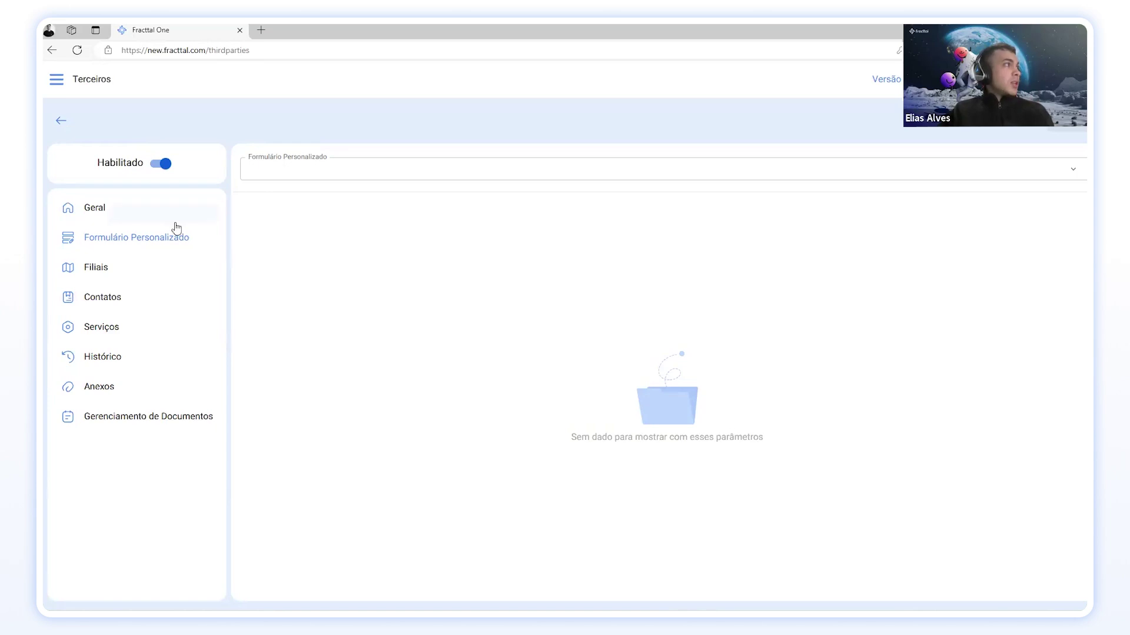
{"action": "left_click", "coordinate": [121, 211]}
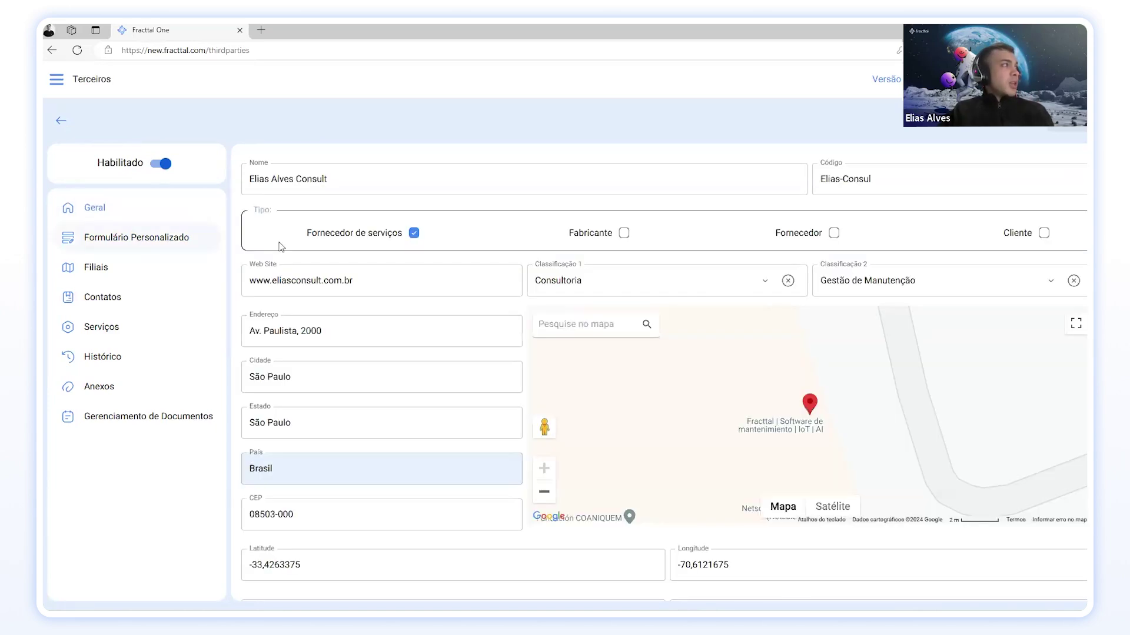
{"action": "scroll", "coordinate": [419, 264], "scroll_direction": "down", "scroll_amount": 3}
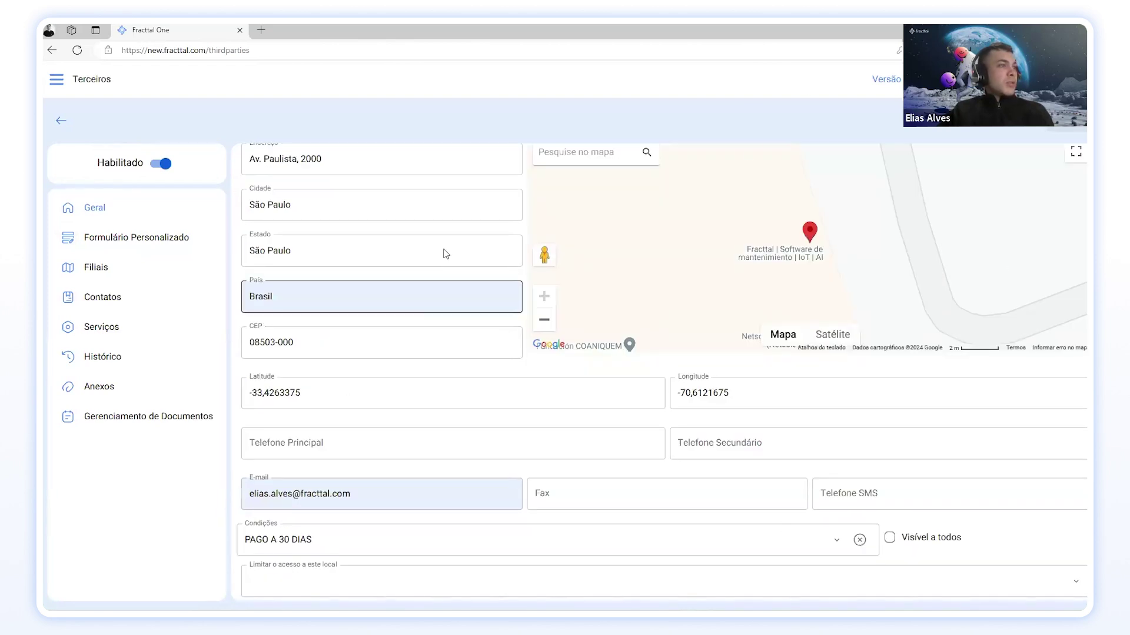
{"action": "scroll", "coordinate": [458, 325], "scroll_direction": "up", "scroll_amount": 1}
{"action": "scroll", "coordinate": [457, 326], "scroll_direction": "up", "scroll_amount": 2}
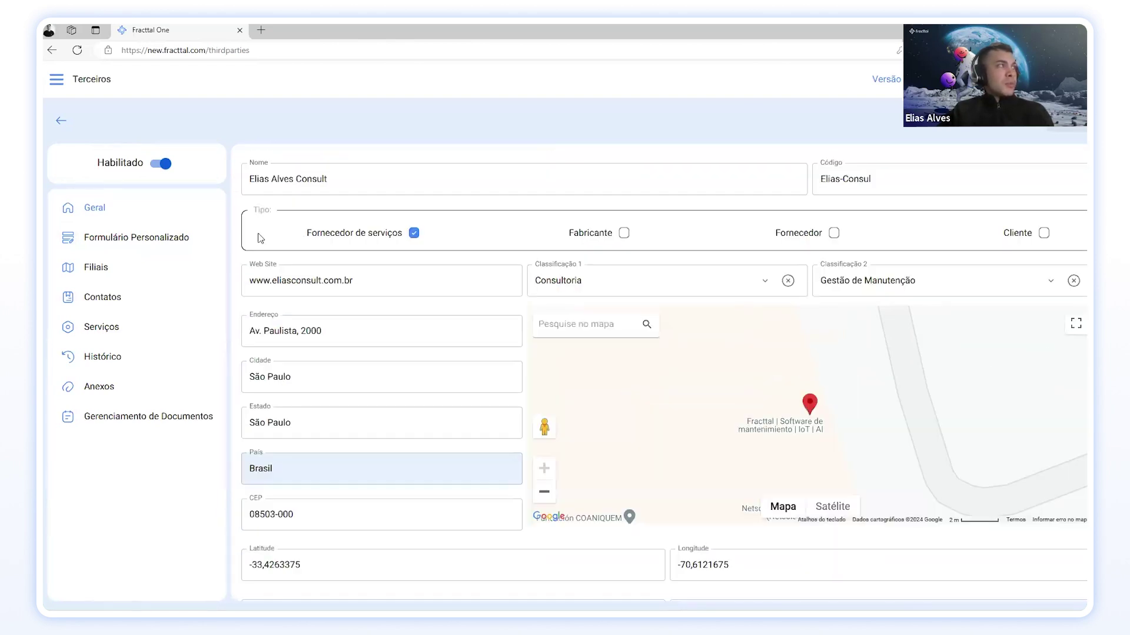
{"action": "left_click", "coordinate": [150, 243]}
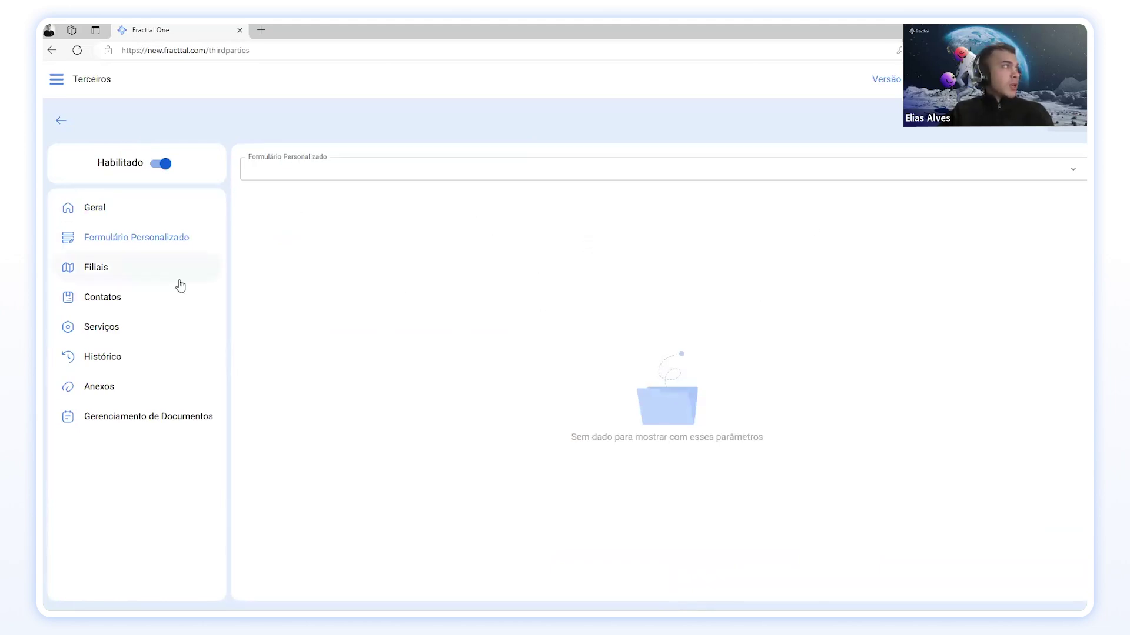
{"action": "left_click", "coordinate": [122, 268]}
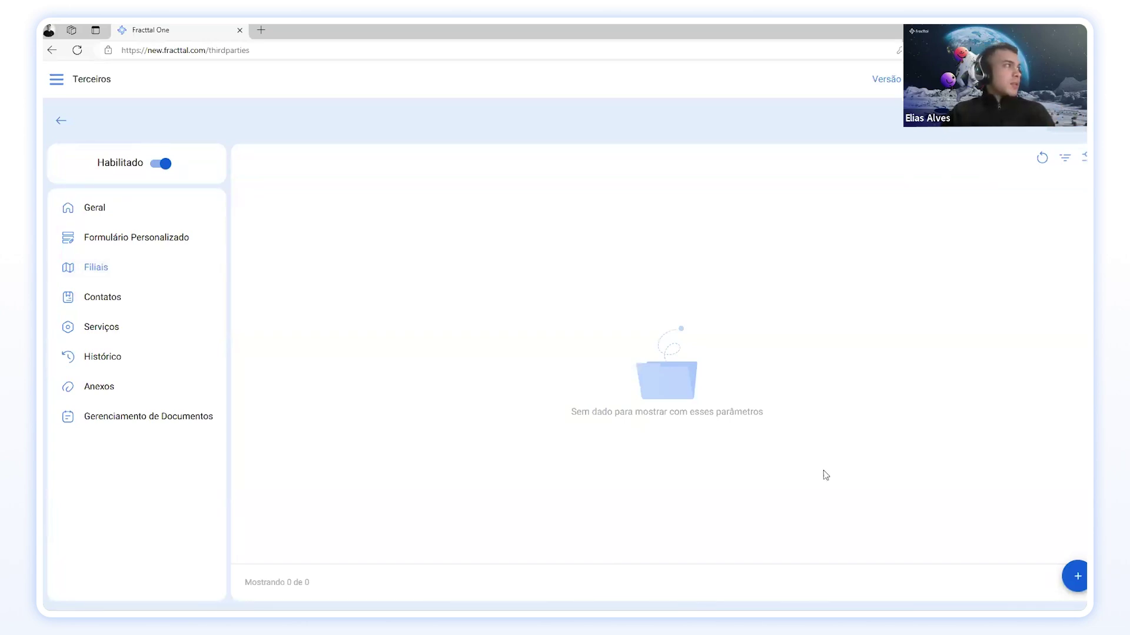
Step: Back out of the Novo(a) Filial form and show the third party's empty Contatos list (0 of 0)
{"action": "left_click", "coordinate": [1077, 575]}
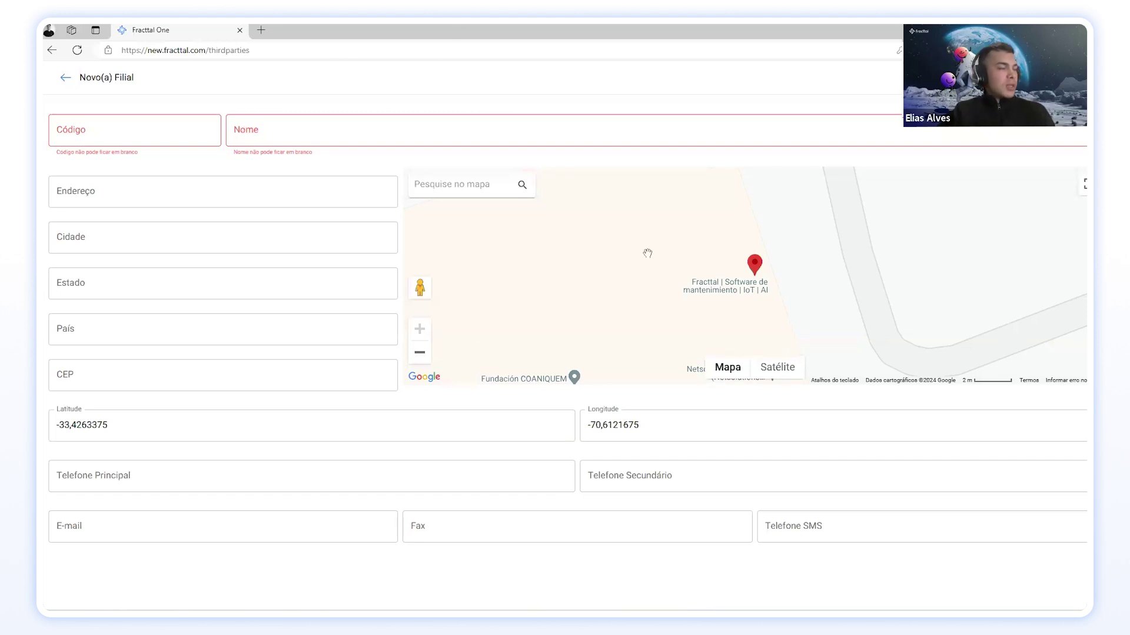
{"action": "left_click", "coordinate": [66, 78]}
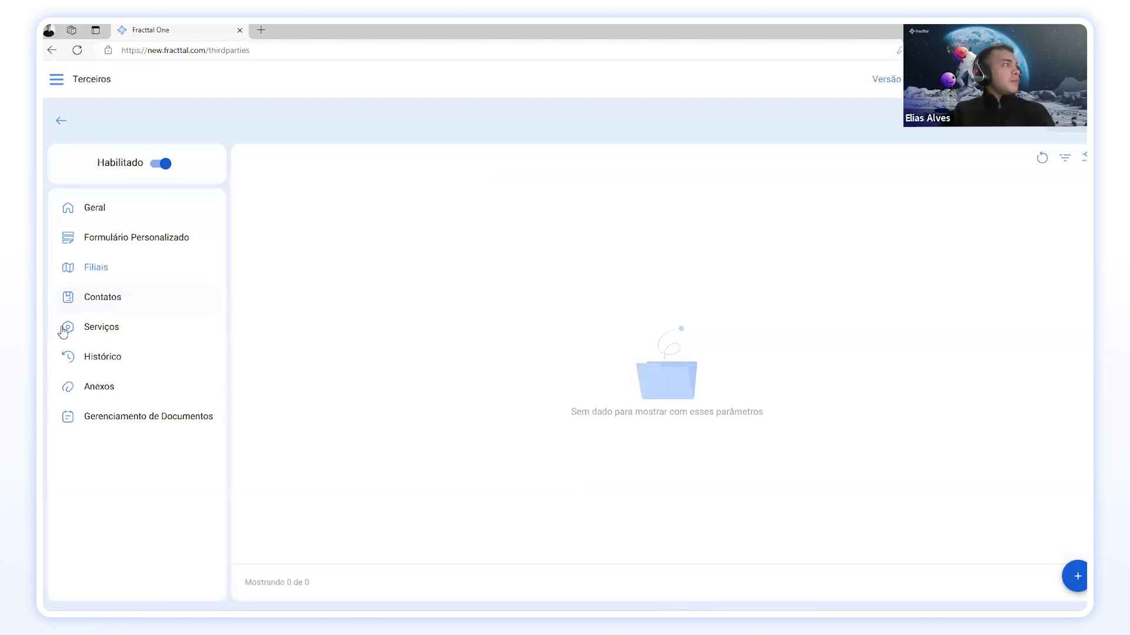
{"action": "left_click", "coordinate": [66, 297]}
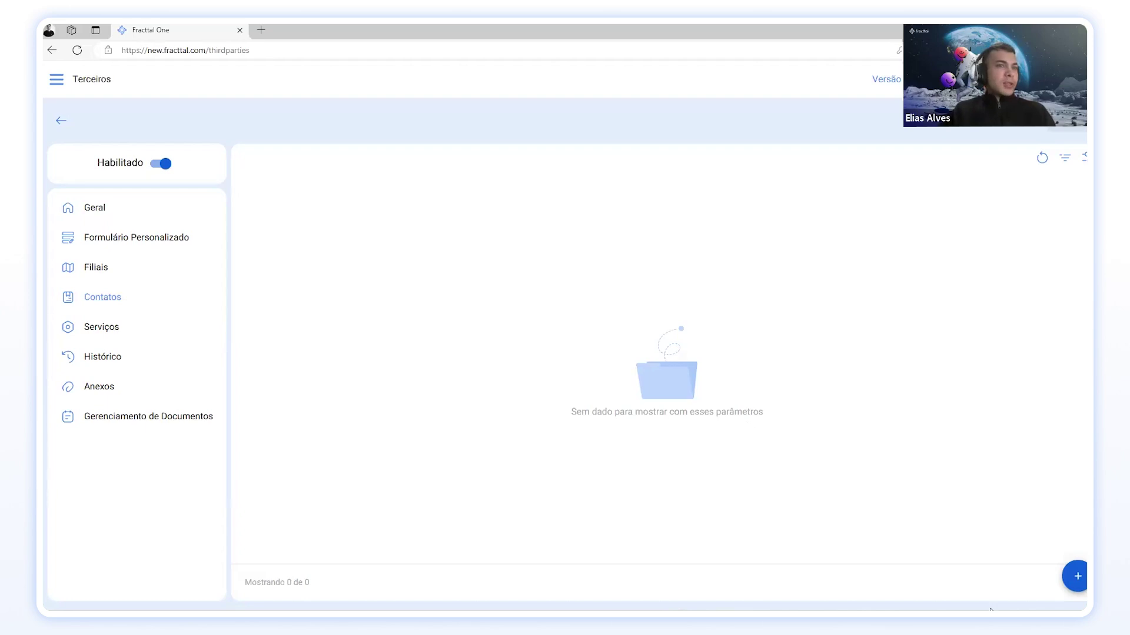
Step: Start a new contact and enter the person's full name, leaving Filial empty
{"action": "left_click", "coordinate": [1076, 580]}
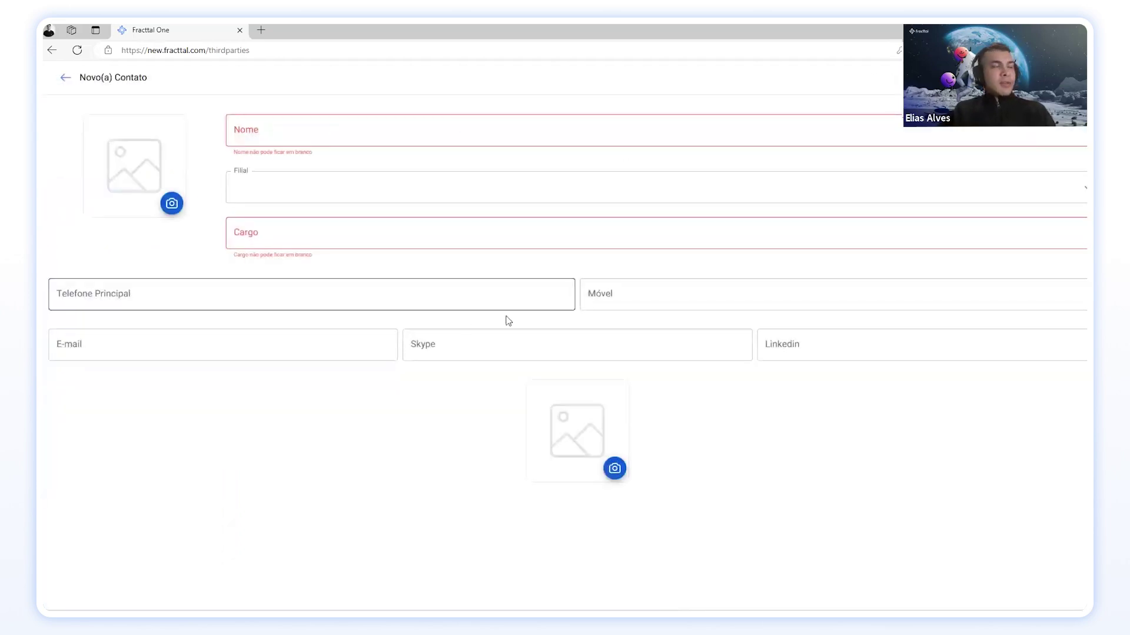
{"action": "left_click", "coordinate": [370, 130]}
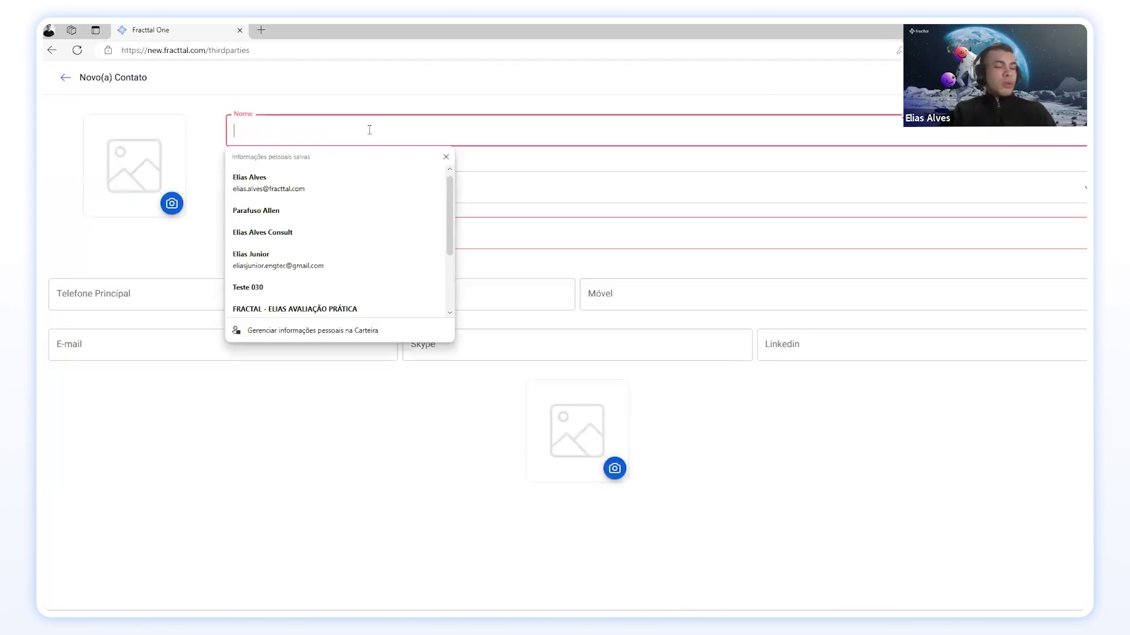
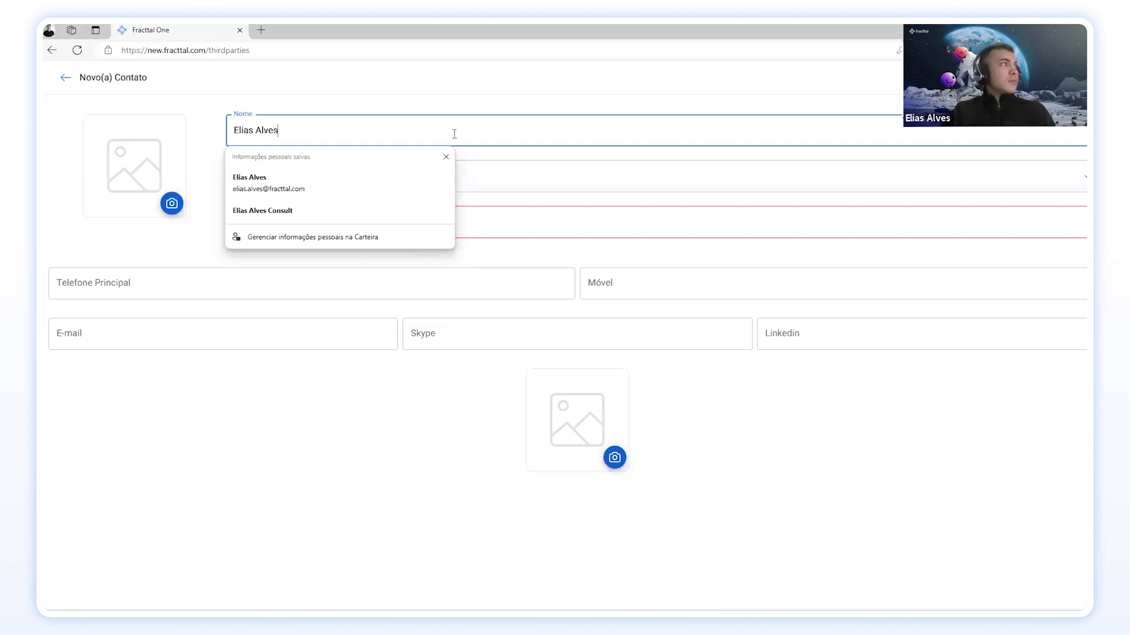
{"action": "left_click", "coordinate": [465, 180]}
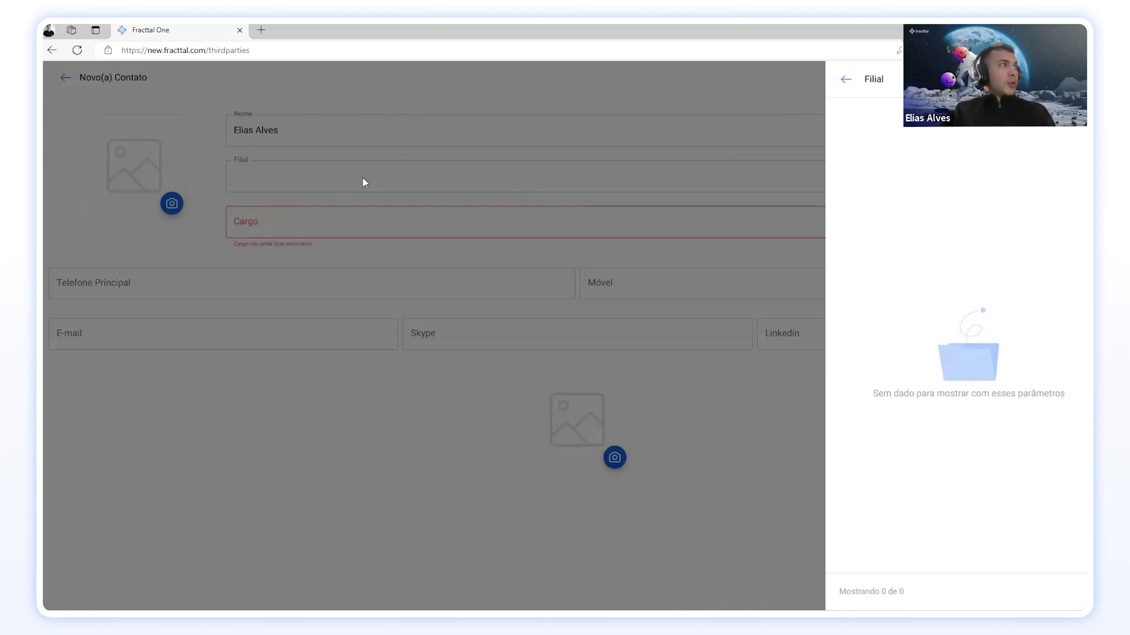
{"action": "left_click", "coordinate": [744, 160]}
Step: Set Cargo to Consultor, leave the phone blank, and fill E-mail from the saved suggestion
{"action": "left_click", "coordinate": [293, 221]}
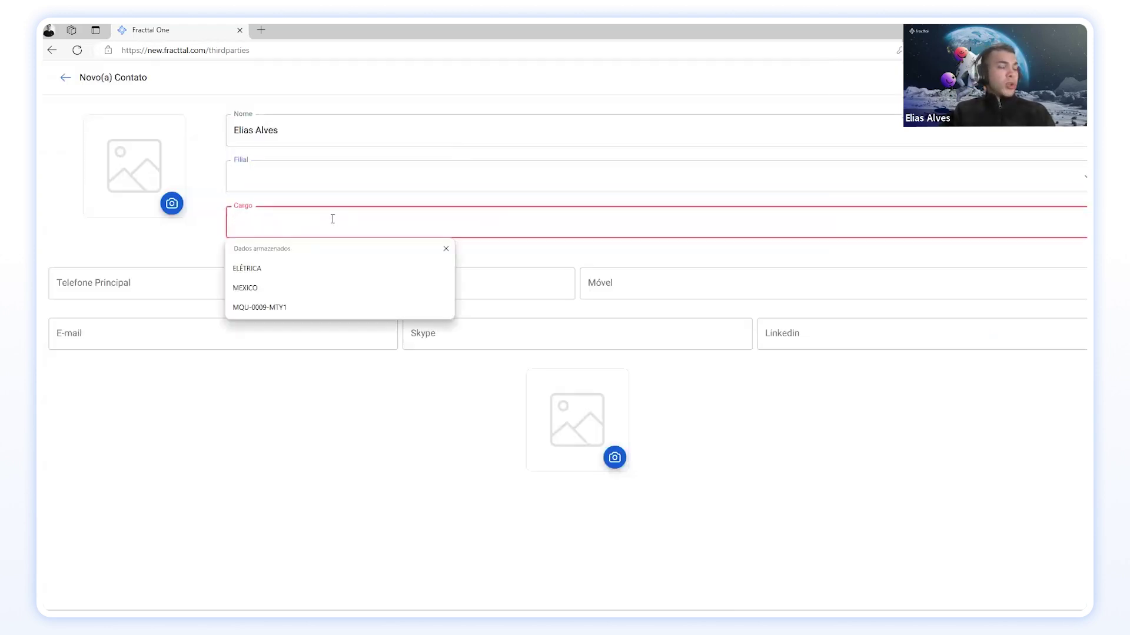
{"action": "type", "text": "Esp"}
{"action": "key", "text": "BackSpace"}
{"action": "key", "text": "BackSpace"}
{"action": "key", "text": "BackSpace"}
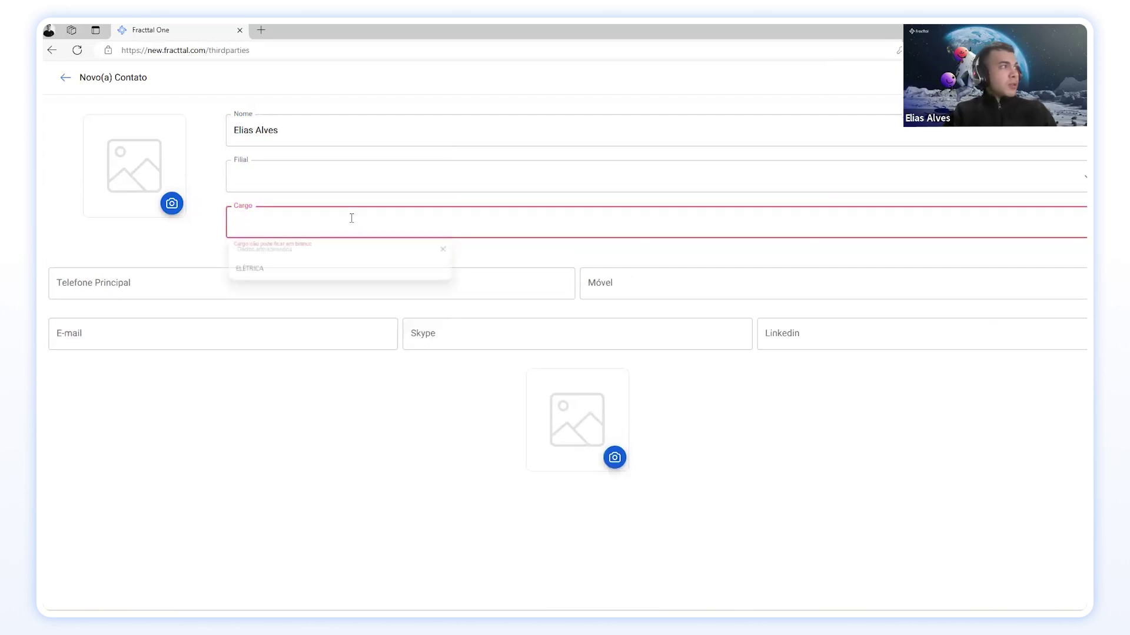
{"action": "type", "text": "Consultor"}
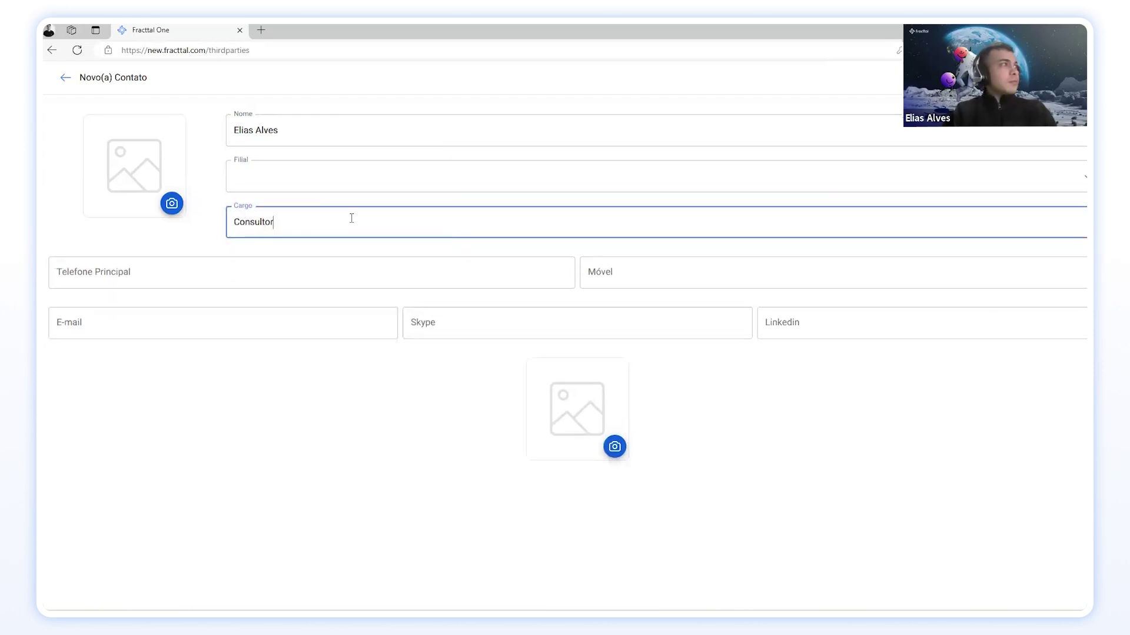
{"action": "left_click", "coordinate": [306, 269]}
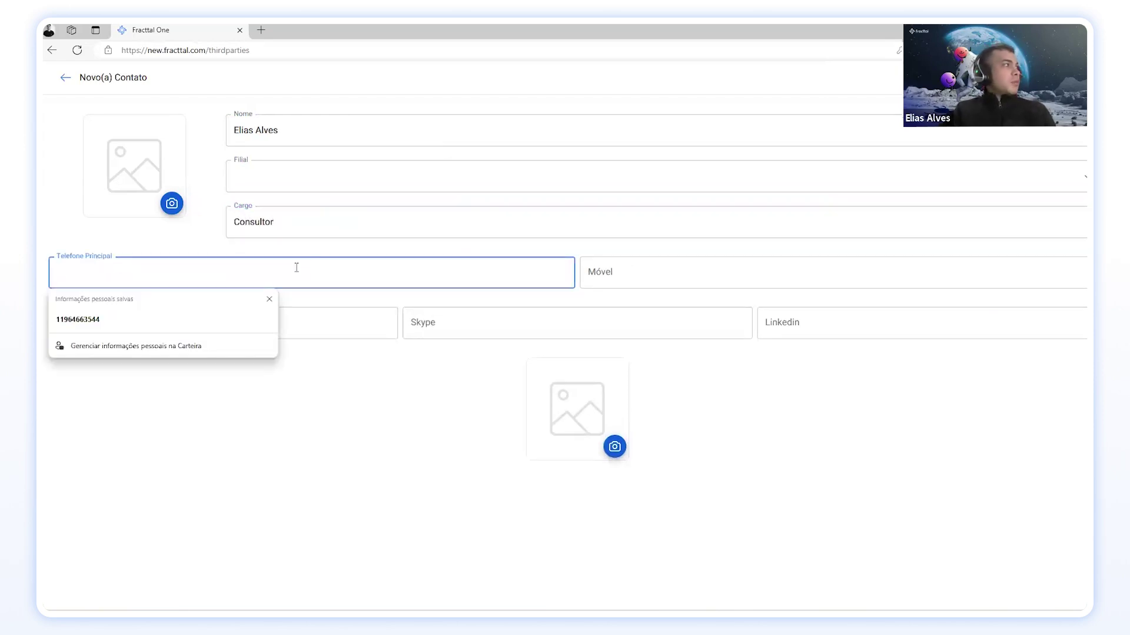
{"action": "left_click", "coordinate": [416, 387]}
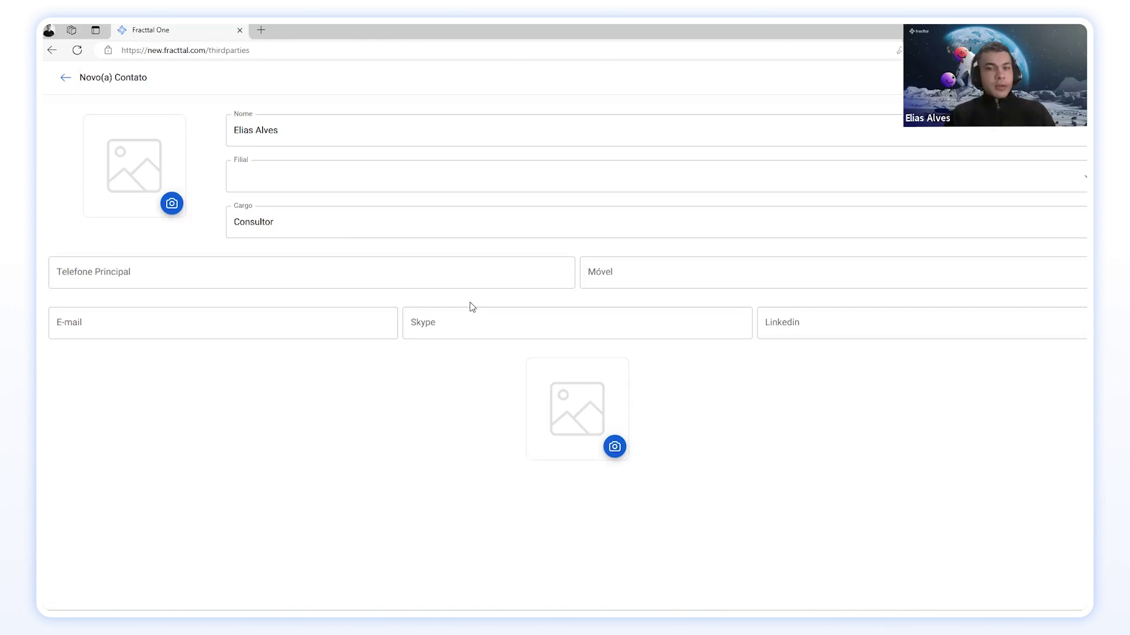
{"action": "left_click", "coordinate": [167, 321]}
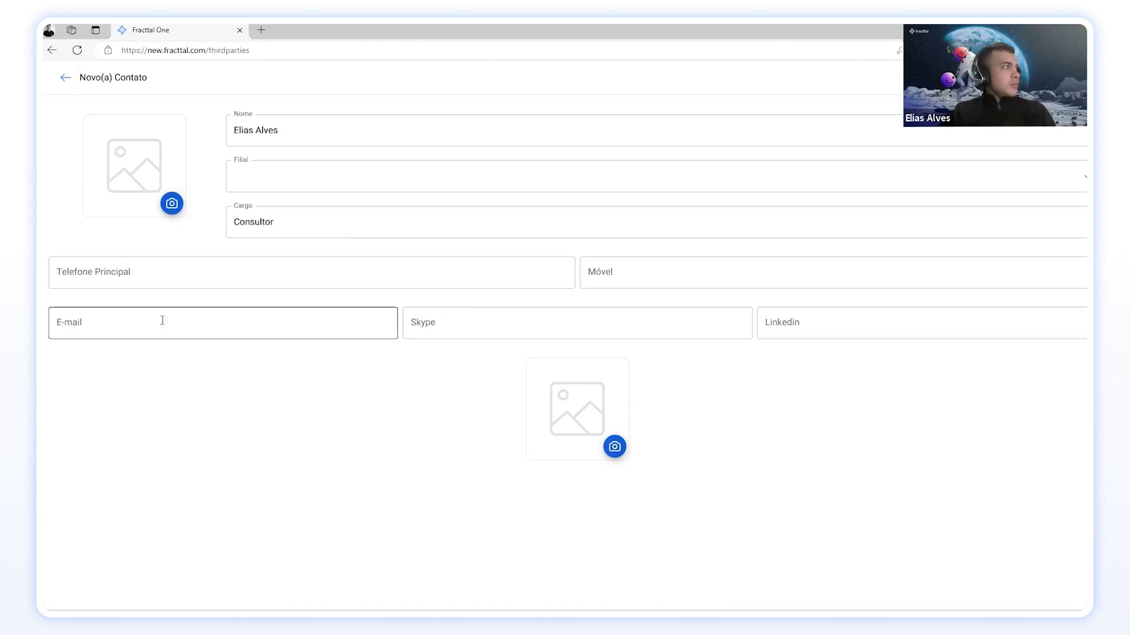
{"action": "left_click", "coordinate": [169, 369]}
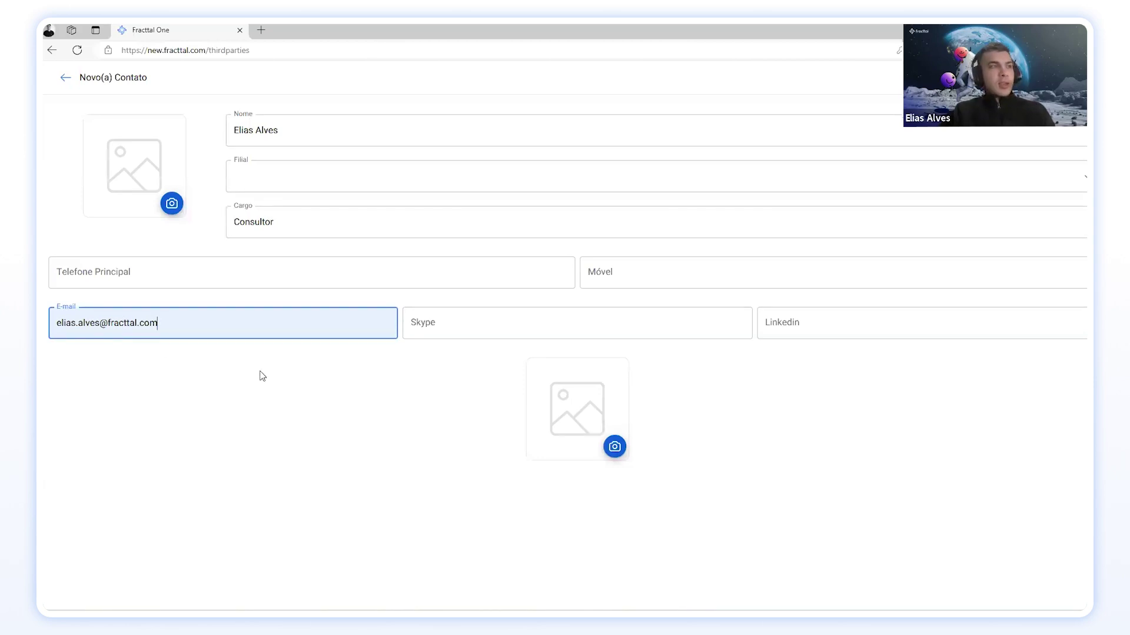
Step: Draw a signature in the Assinatura box for the contact's lower image and confirm it
{"action": "left_click", "coordinate": [618, 447]}
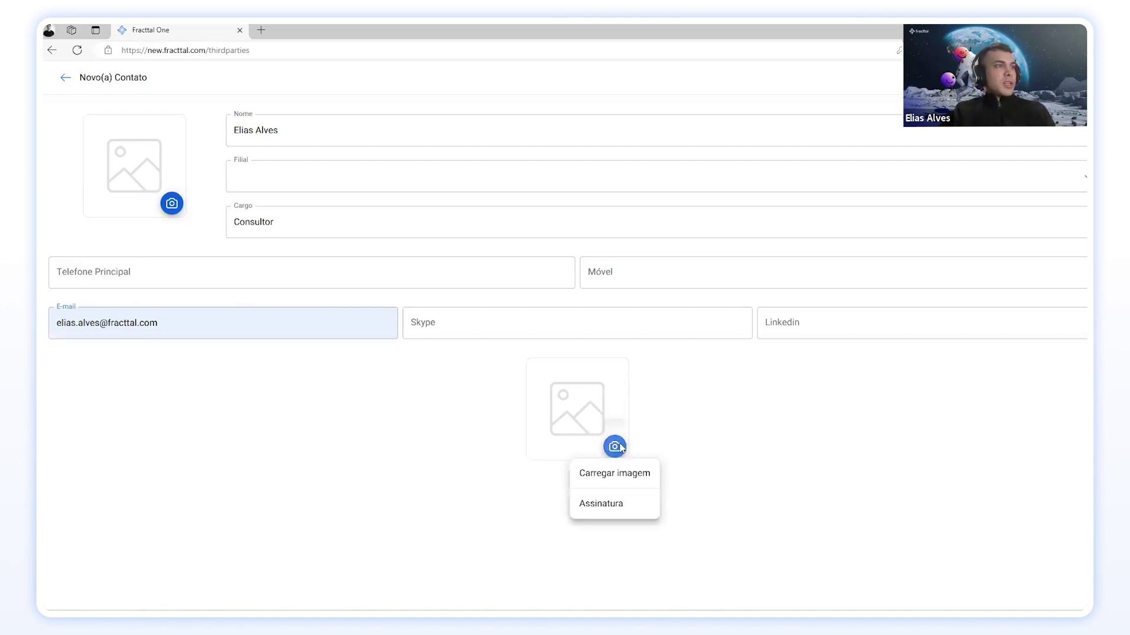
{"action": "left_click", "coordinate": [609, 504]}
{"action": "mouse_move", "coordinate": [881, 191]}
{"action": "left_mouse_down"}
{"action": "mouse_move", "coordinate": [868, 209]}
{"action": "mouse_move", "coordinate": [907, 171]}
{"action": "mouse_move", "coordinate": [903, 191]}
{"action": "mouse_move", "coordinate": [953, 200]}
{"action": "left_mouse_up"}
{"action": "left_click", "coordinate": [950, 175]}
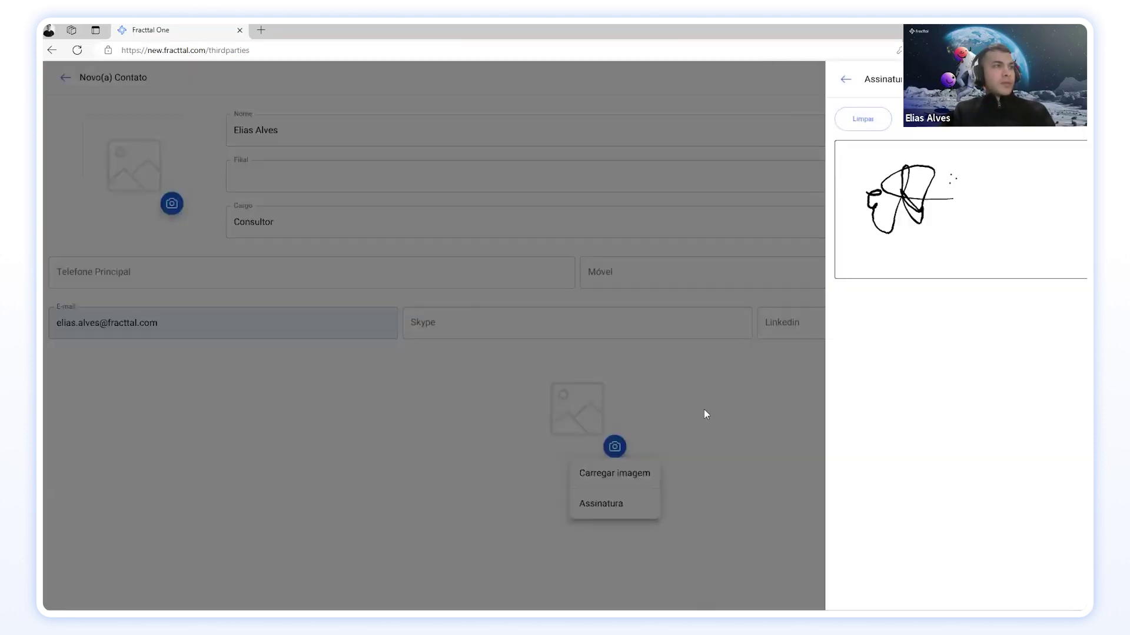
{"action": "left_click", "coordinate": [705, 414]}
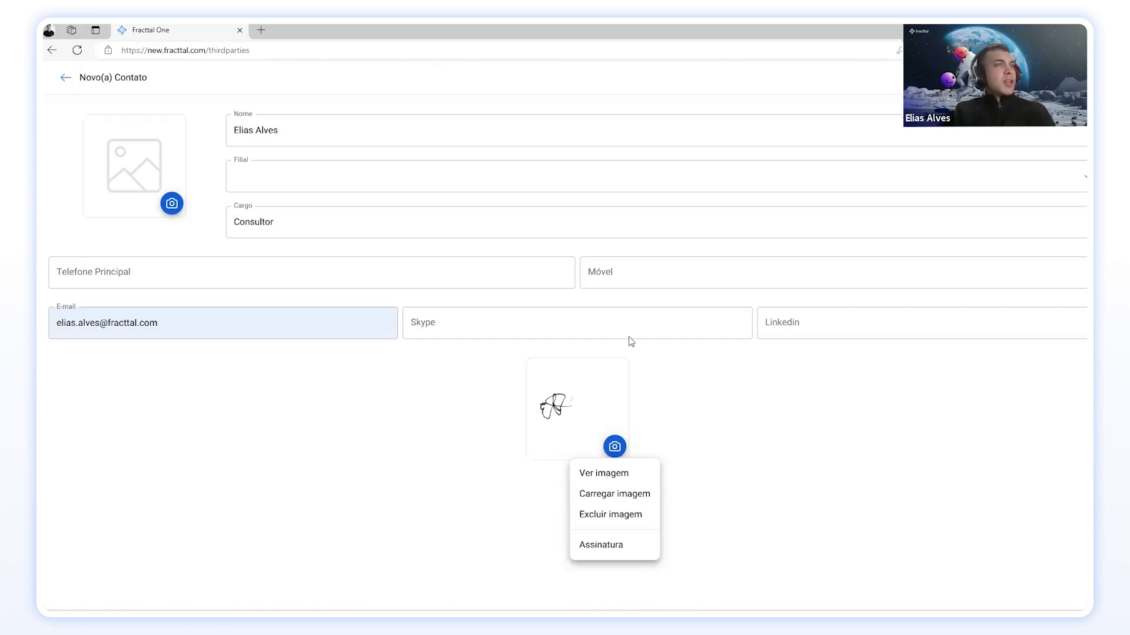
{"action": "left_click", "coordinate": [485, 395]}
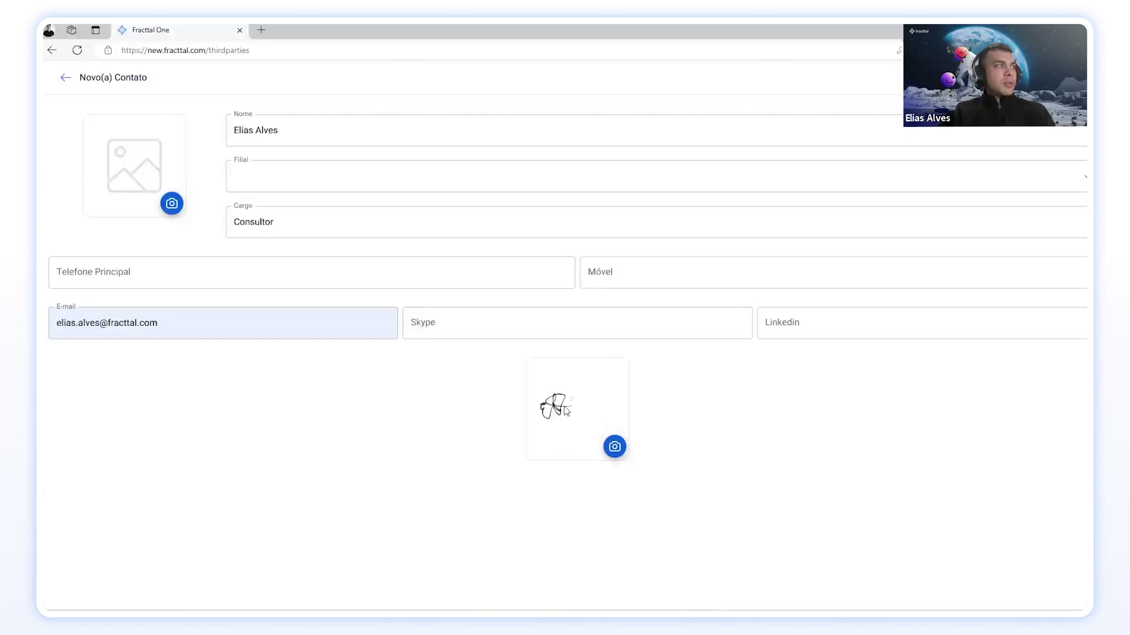
Step: Upload Image (2) from the Imagens folder as the contact's profile photo
{"action": "left_click", "coordinate": [171, 203]}
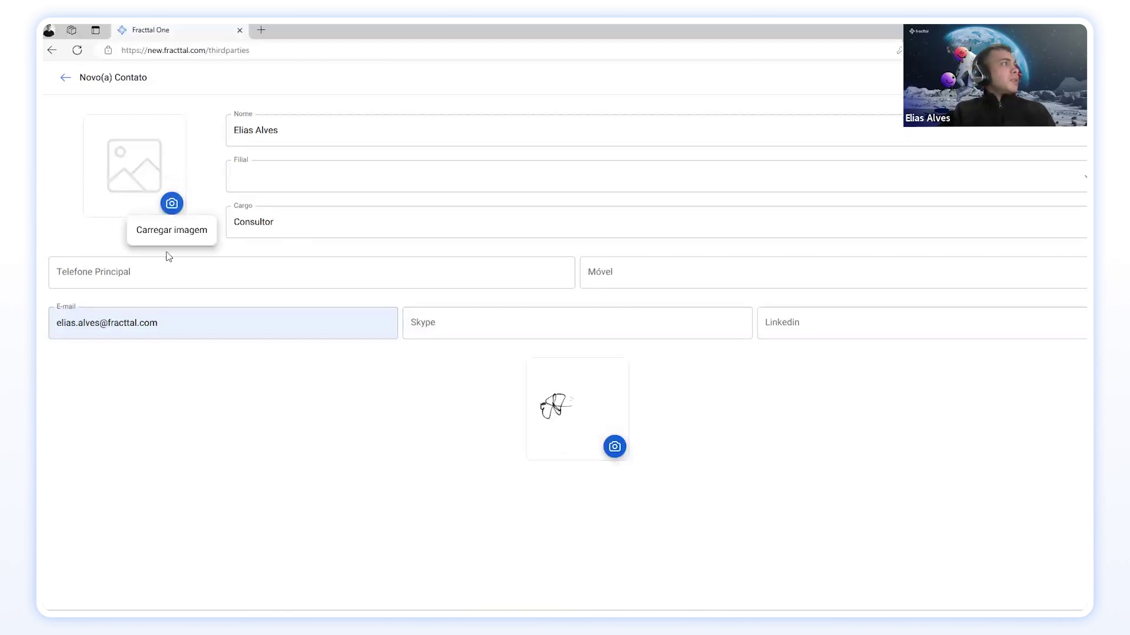
{"action": "left_click", "coordinate": [164, 234]}
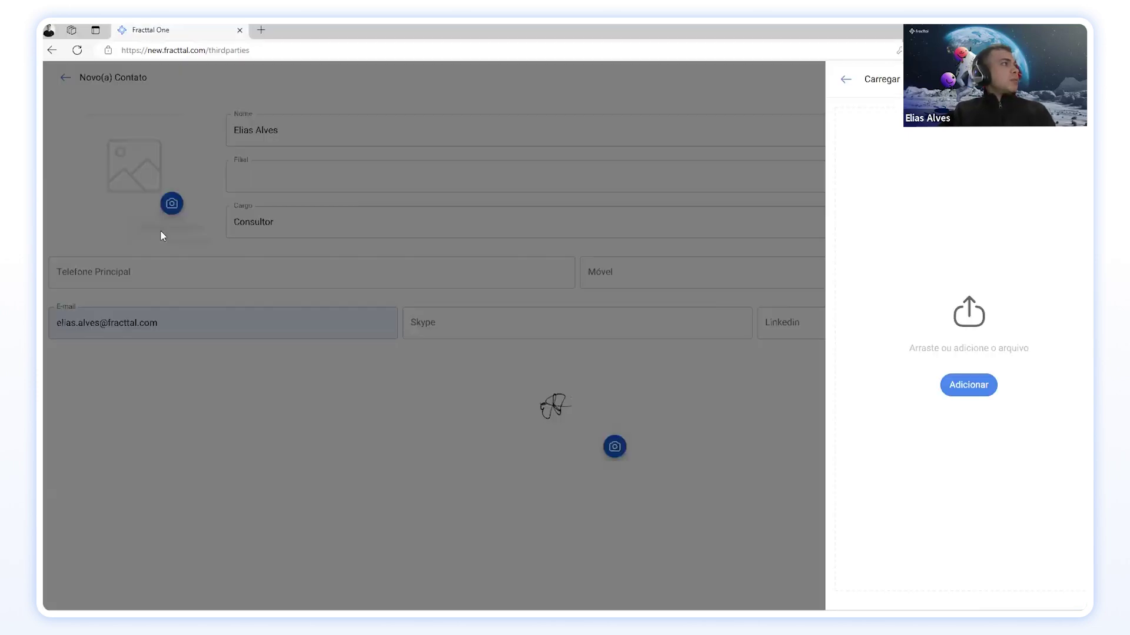
{"action": "left_click", "coordinate": [969, 388]}
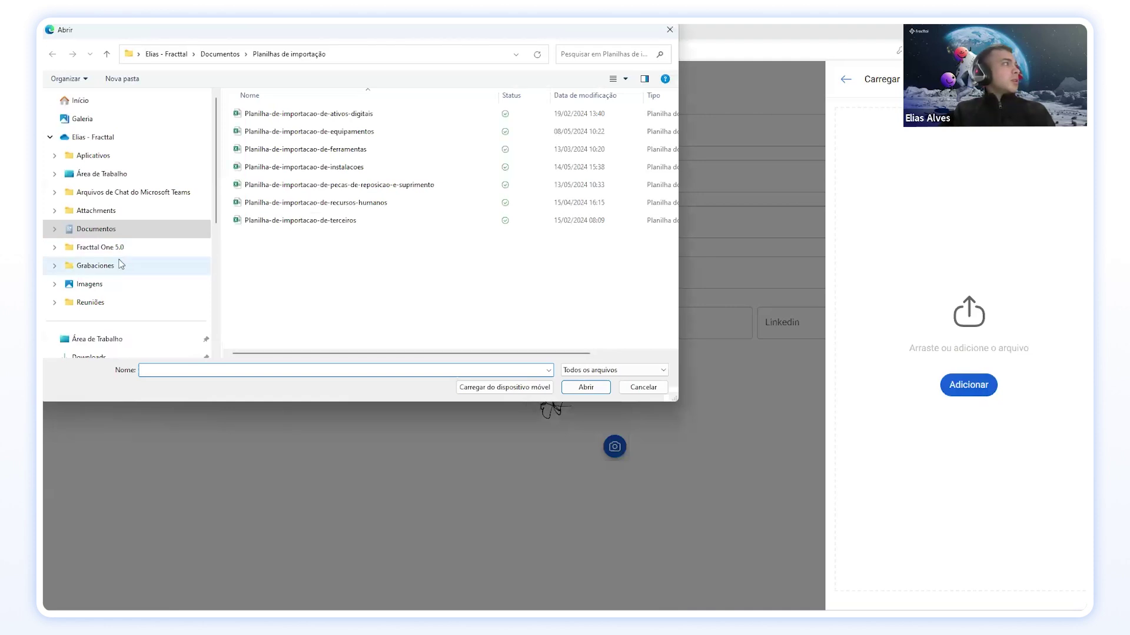
{"action": "scroll", "coordinate": [112, 258], "scroll_direction": "down", "scroll_amount": 1}
{"action": "left_click", "coordinate": [98, 231]}
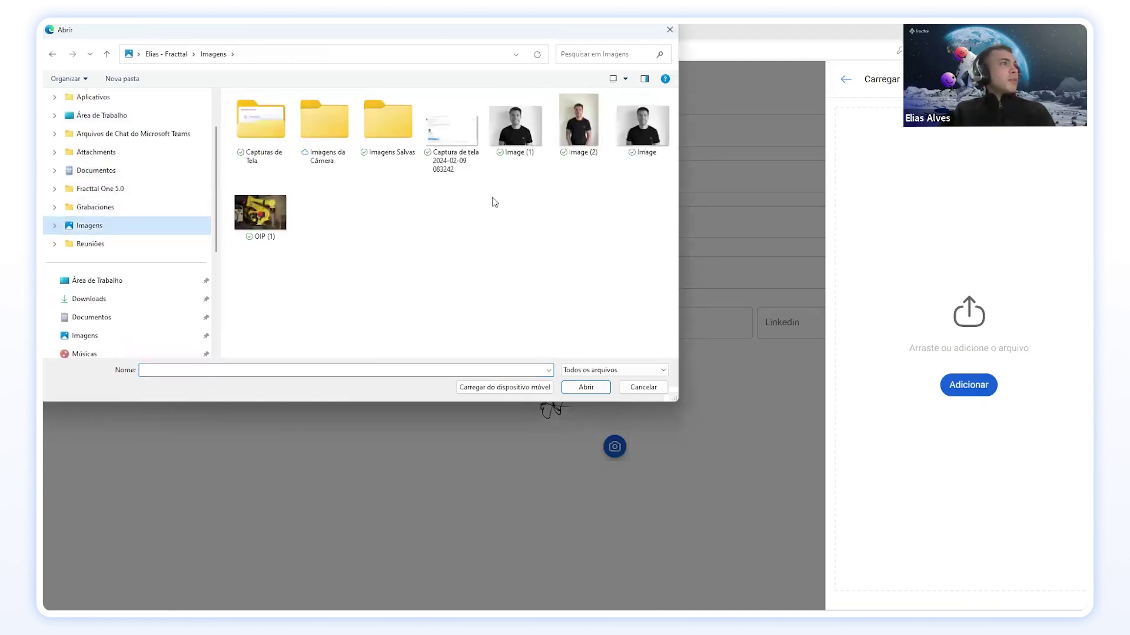
{"action": "left_click", "coordinate": [588, 126]}
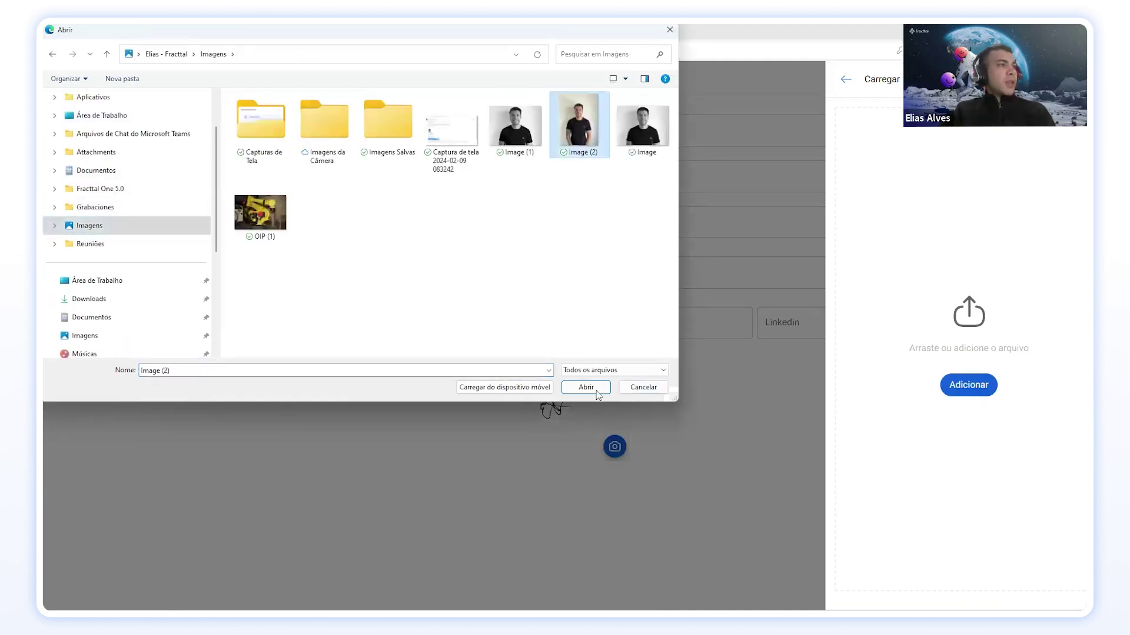
{"action": "left_click", "coordinate": [596, 389]}
{"action": "left_click", "coordinate": [987, 591]}
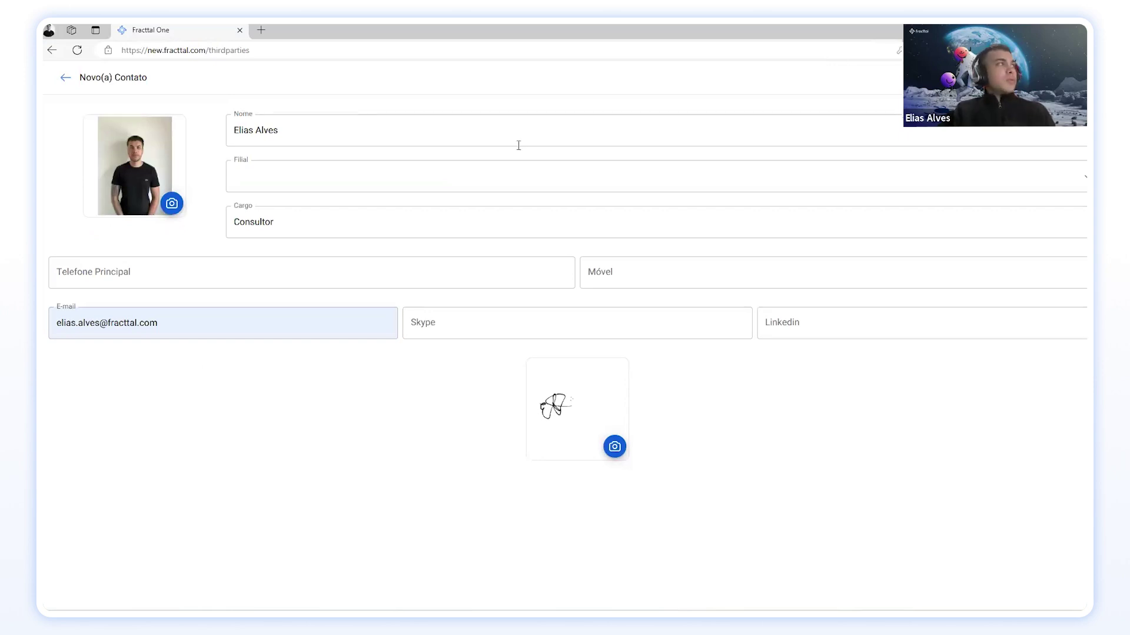
Step: Add the Consultor contact to the list and save the third party, showing 1 of 1
{"action": "left_click", "coordinate": [65, 78]}
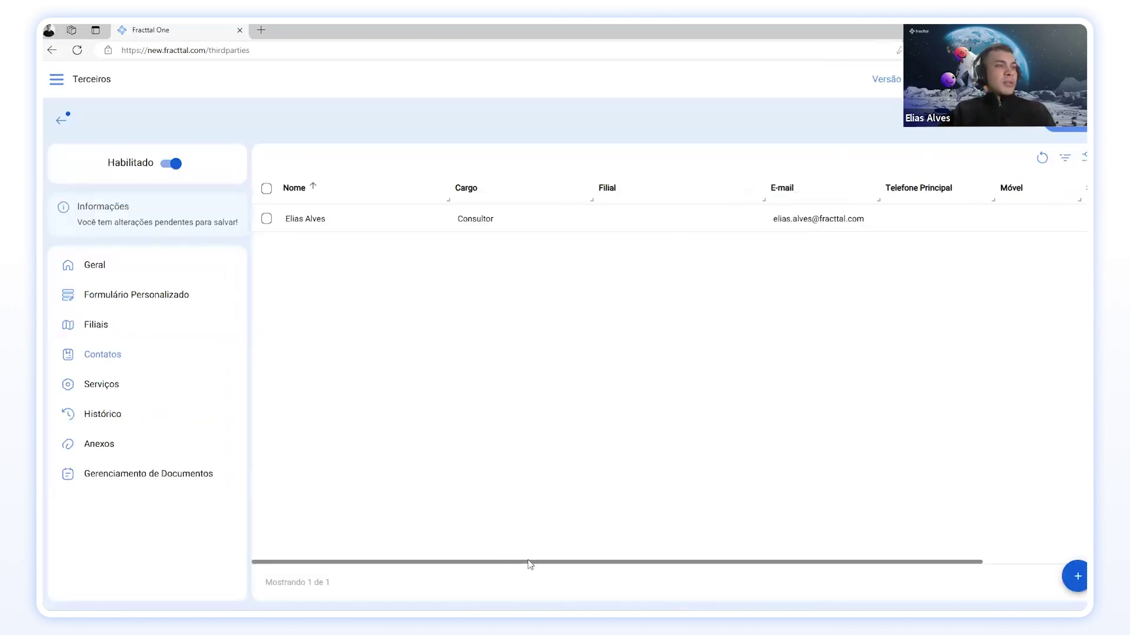
{"action": "left_click_drag", "start_coordinate": [530, 565], "coordinate": [477, 569]}
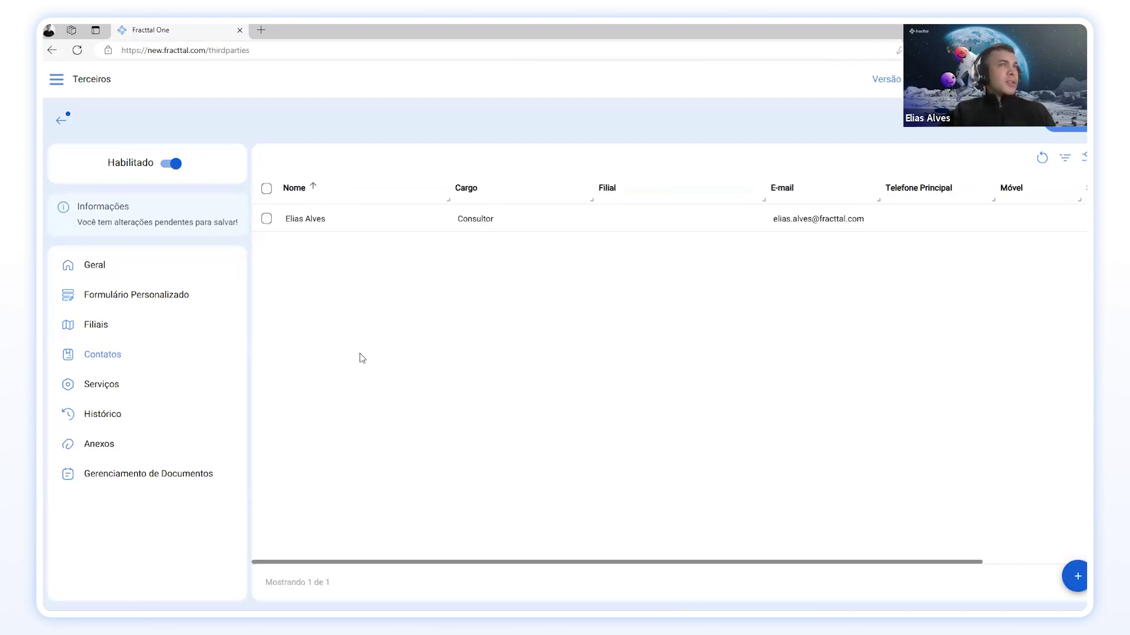
{"action": "left_click", "coordinate": [1075, 129]}
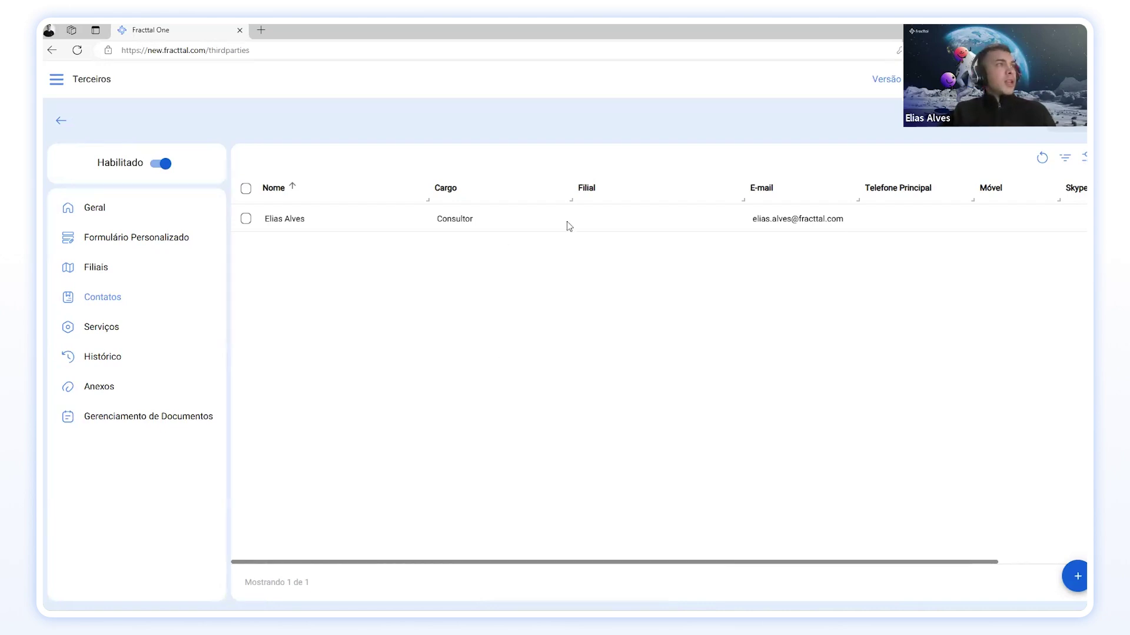
Step: Go to Configuração > Contas de Usuário and view an existing account without changing it
{"action": "left_click", "coordinate": [1071, 79]}
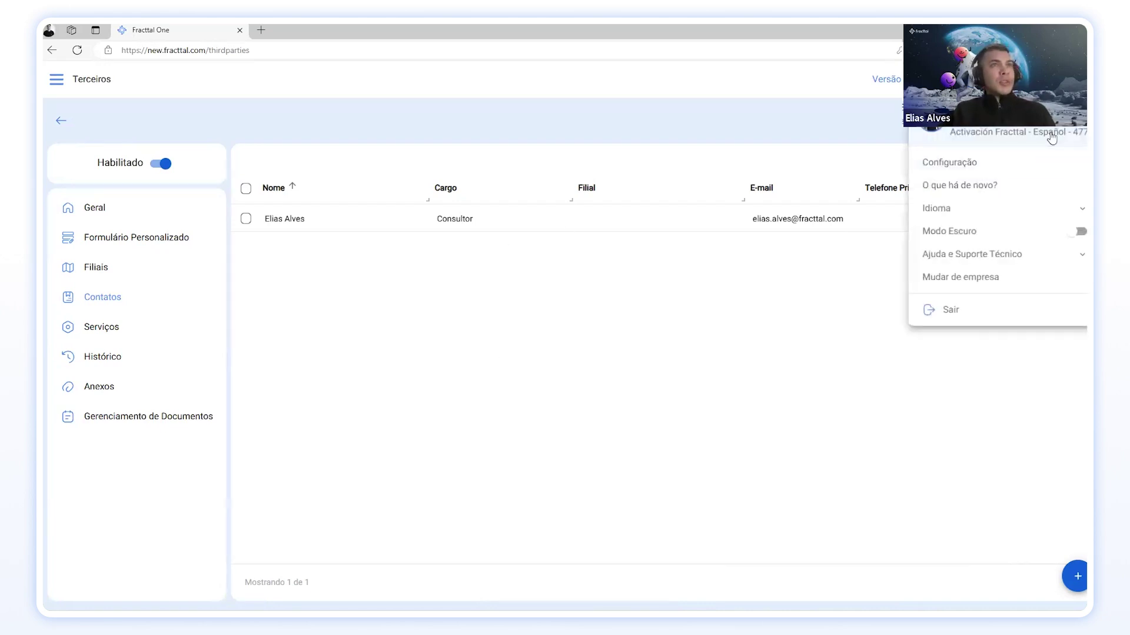
{"action": "left_click", "coordinate": [983, 163]}
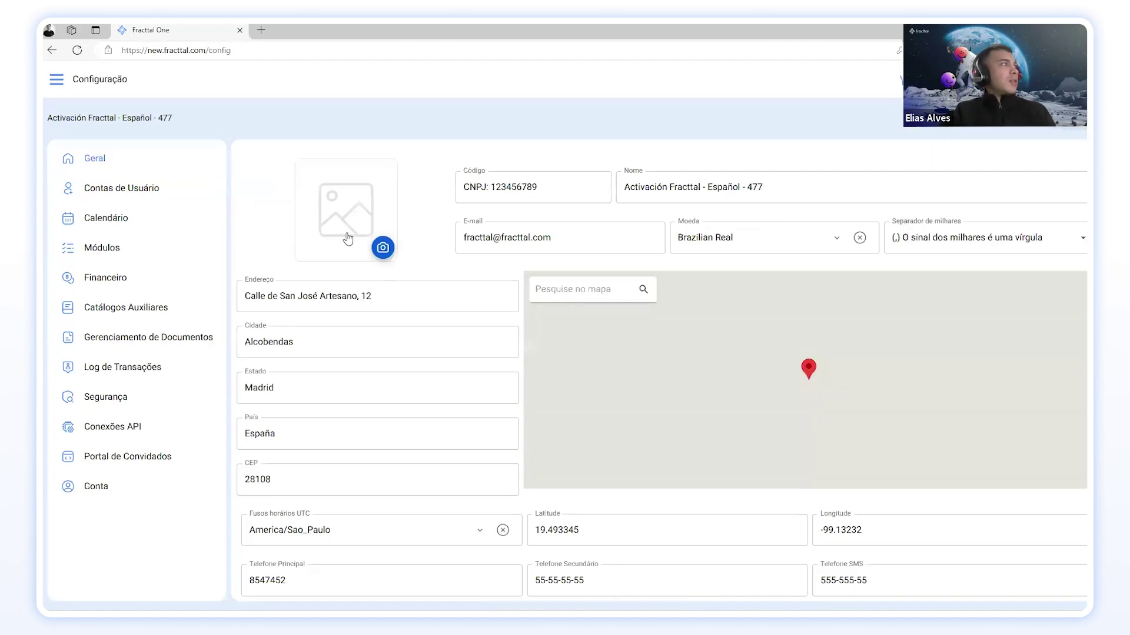
{"action": "left_click", "coordinate": [135, 190]}
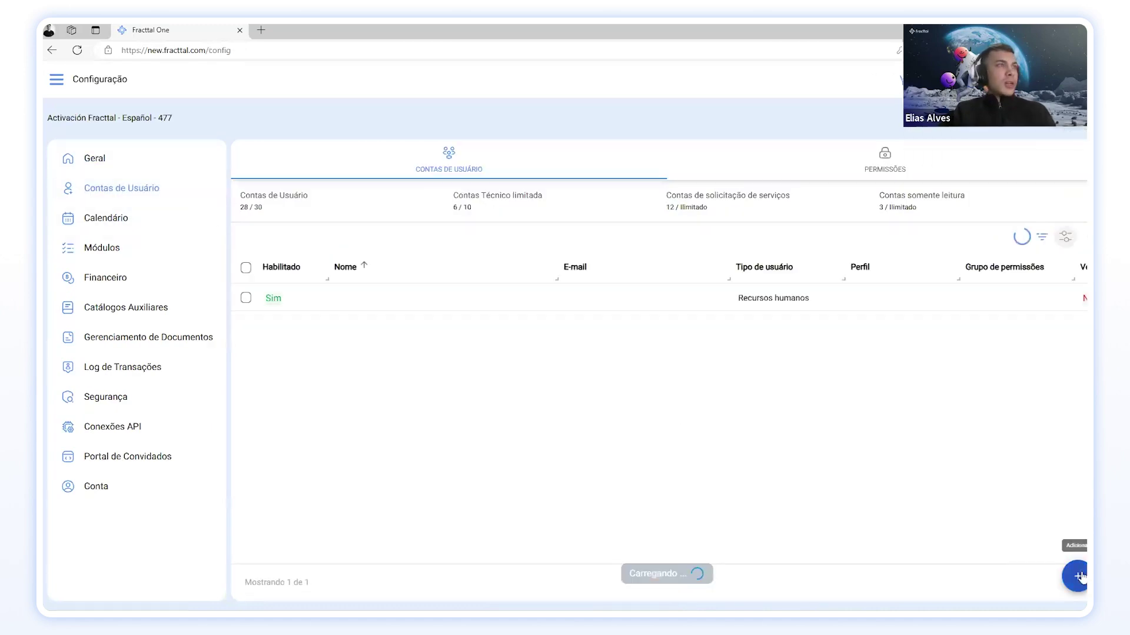
{"action": "left_click", "coordinate": [573, 300]}
{"action": "left_click", "coordinate": [65, 77]}
Step: Draft a terceiro user for the consultant's company and contact, then leave without saving
{"action": "left_click", "coordinate": [1076, 577]}
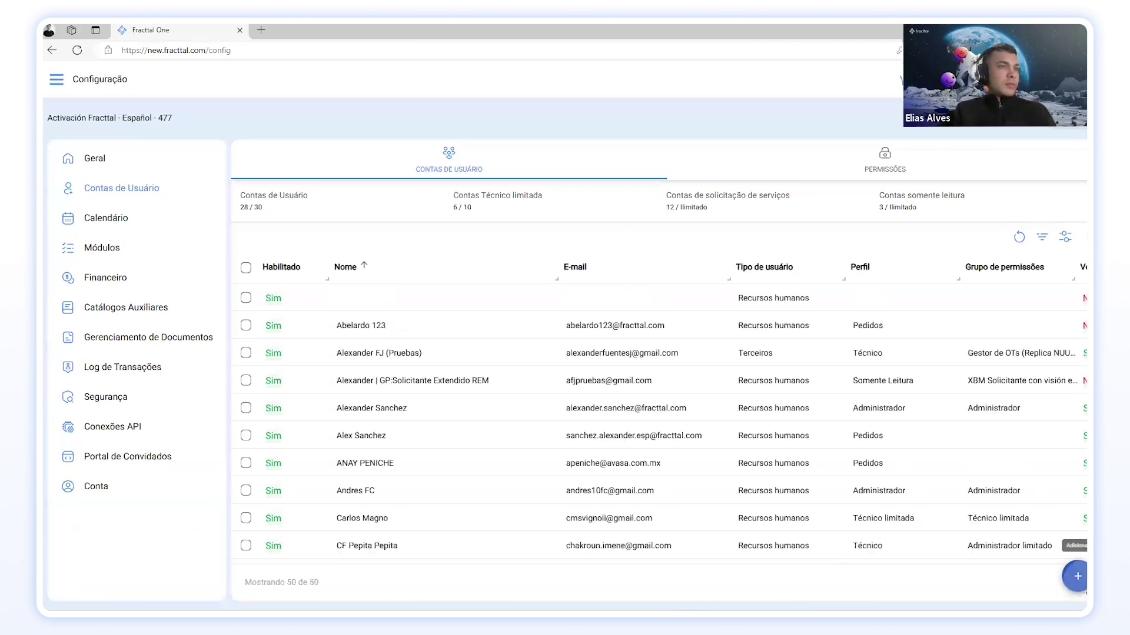
{"action": "left_click", "coordinate": [327, 154]}
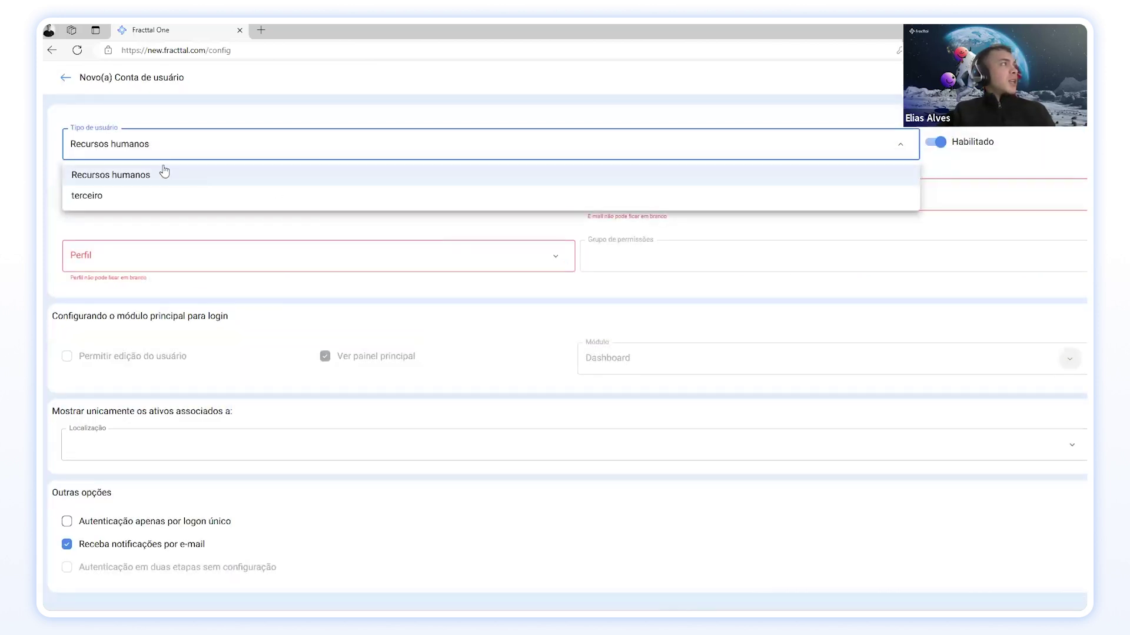
{"action": "left_click", "coordinate": [82, 196]}
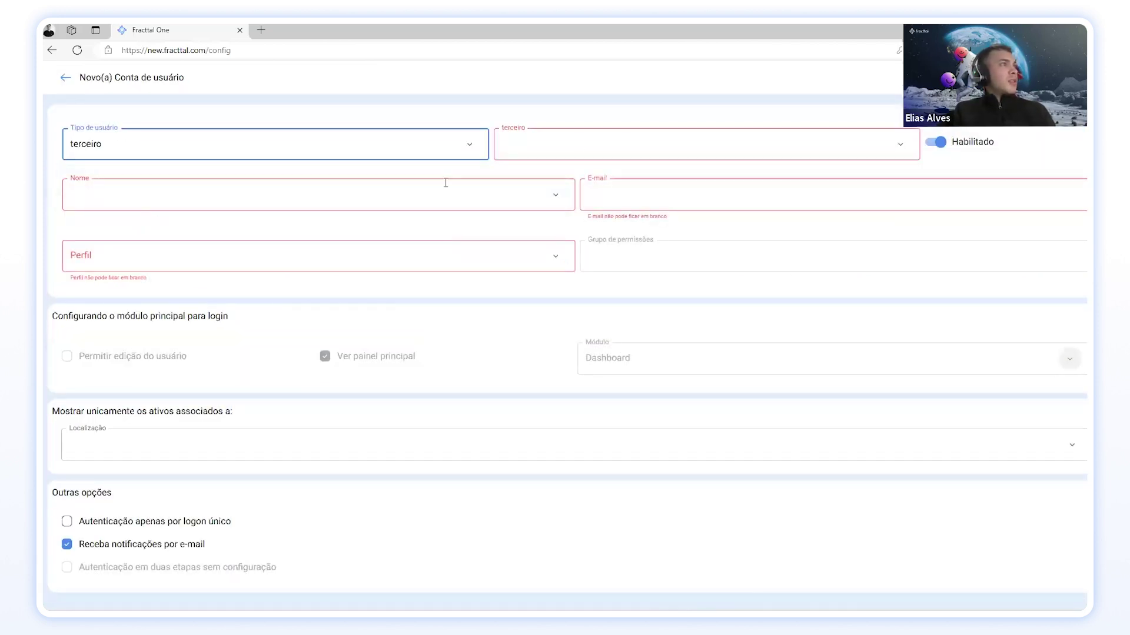
{"action": "left_click", "coordinate": [901, 146]}
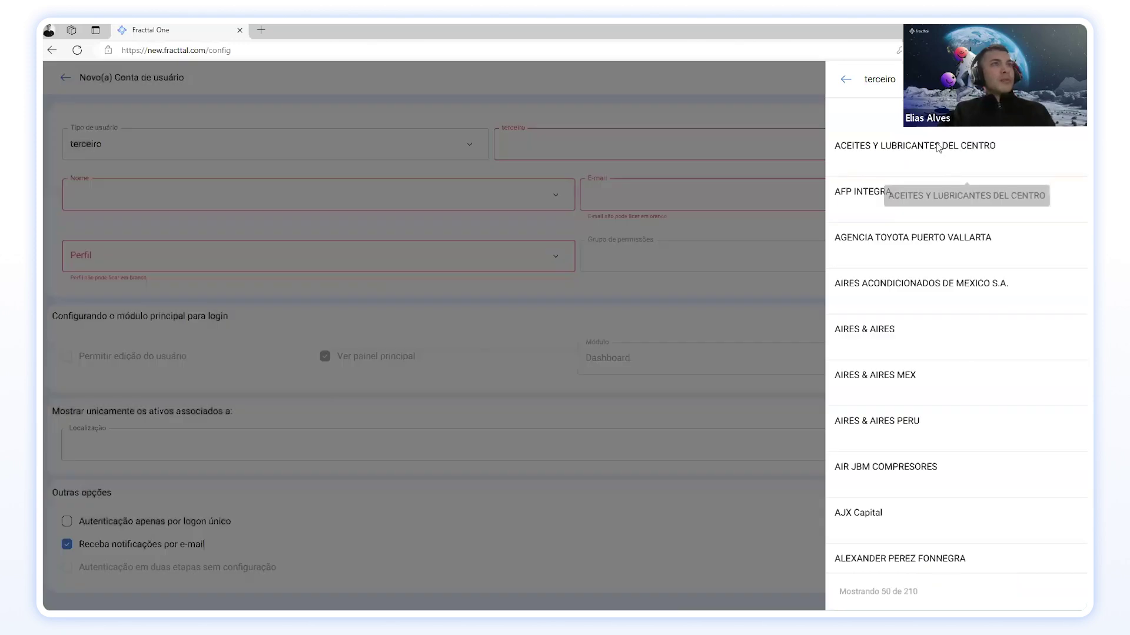
{"action": "type", "text": "elias"}
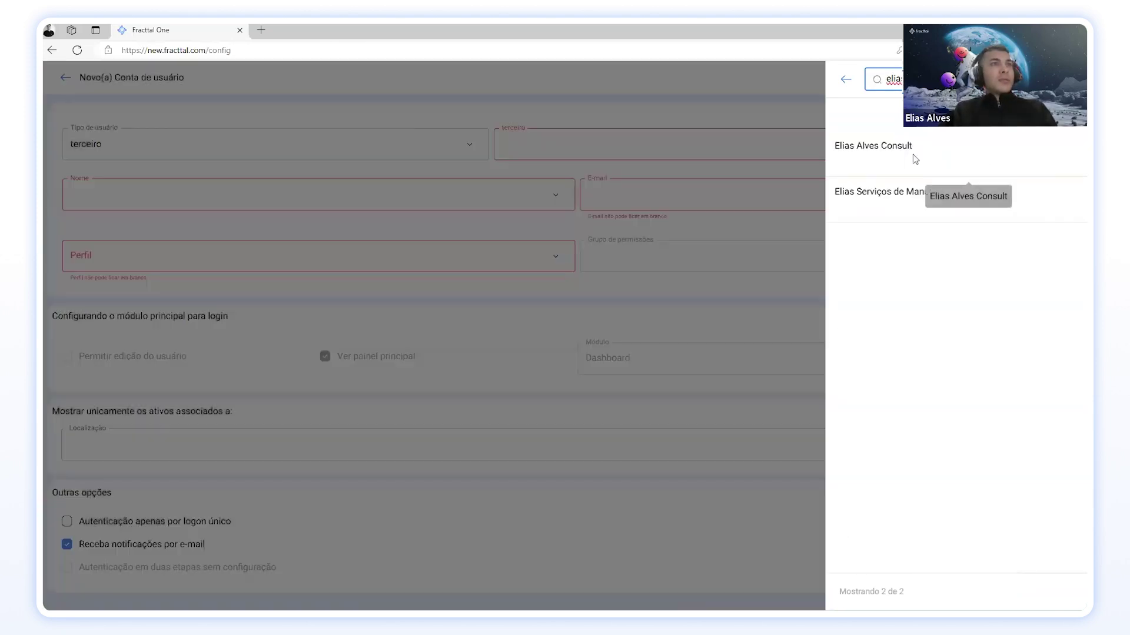
{"action": "left_click", "coordinate": [912, 151]}
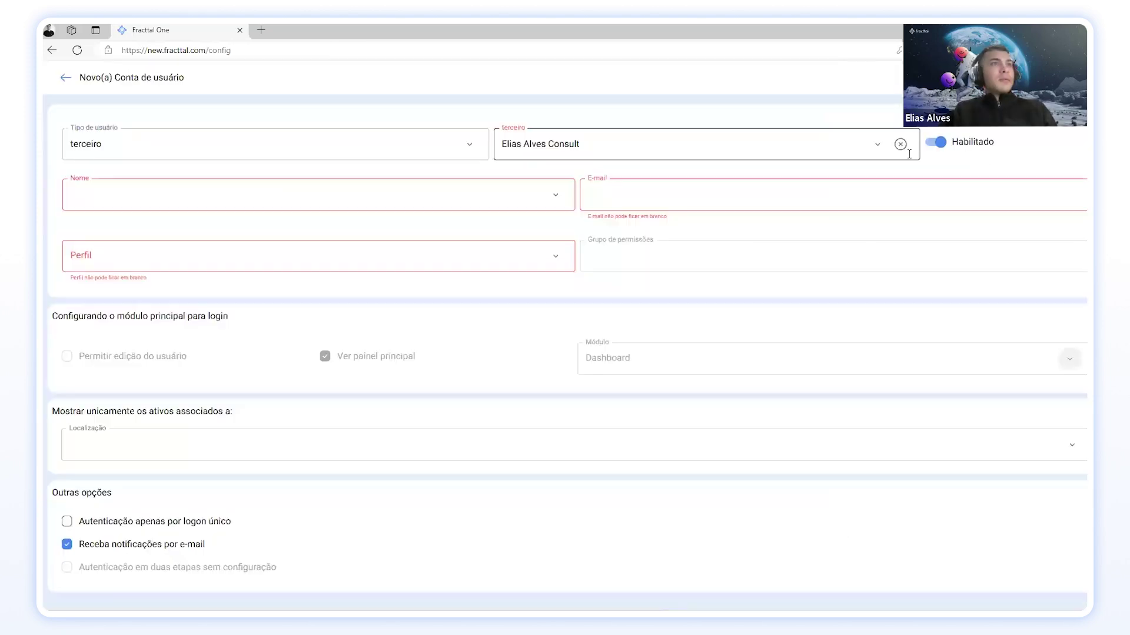
{"action": "left_click", "coordinate": [547, 199]}
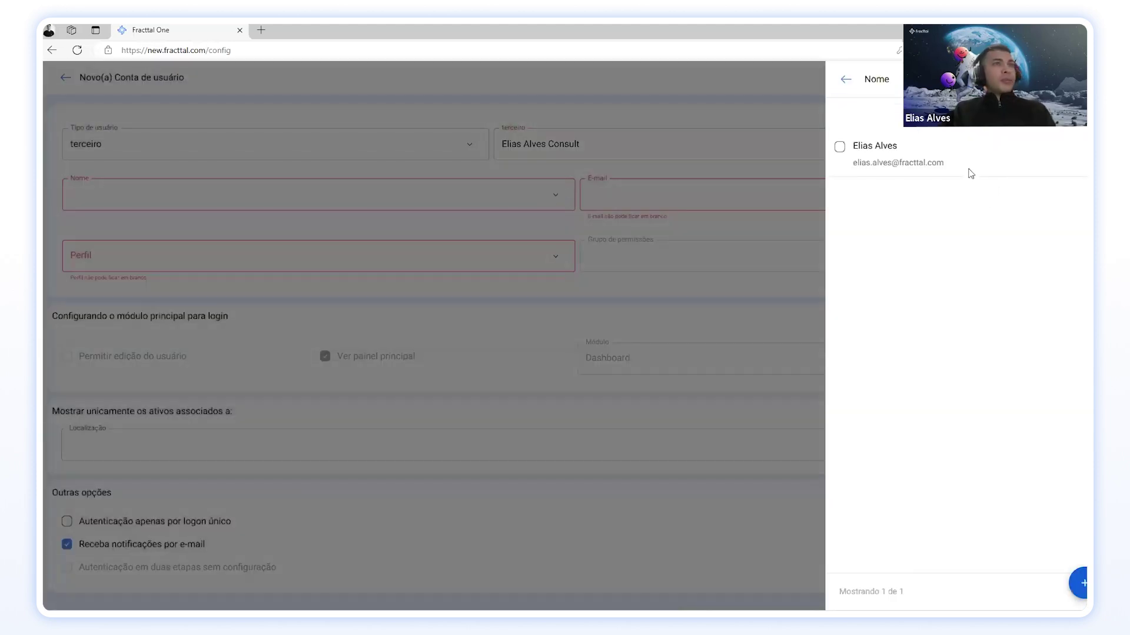
{"action": "left_click", "coordinate": [904, 153]}
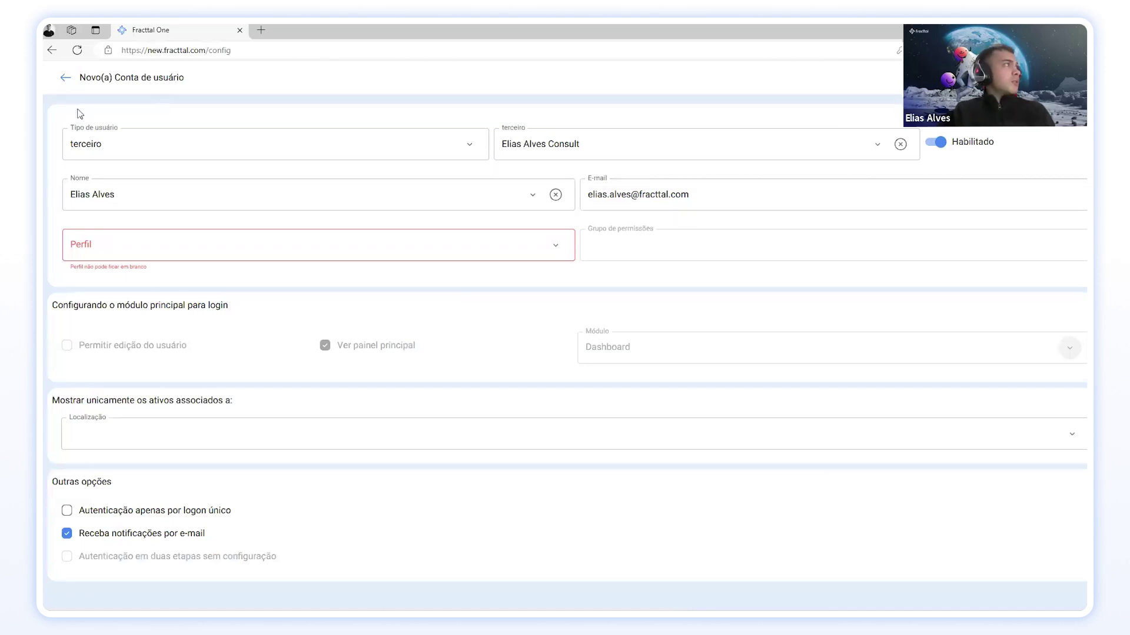
{"action": "left_click", "coordinate": [66, 84]}
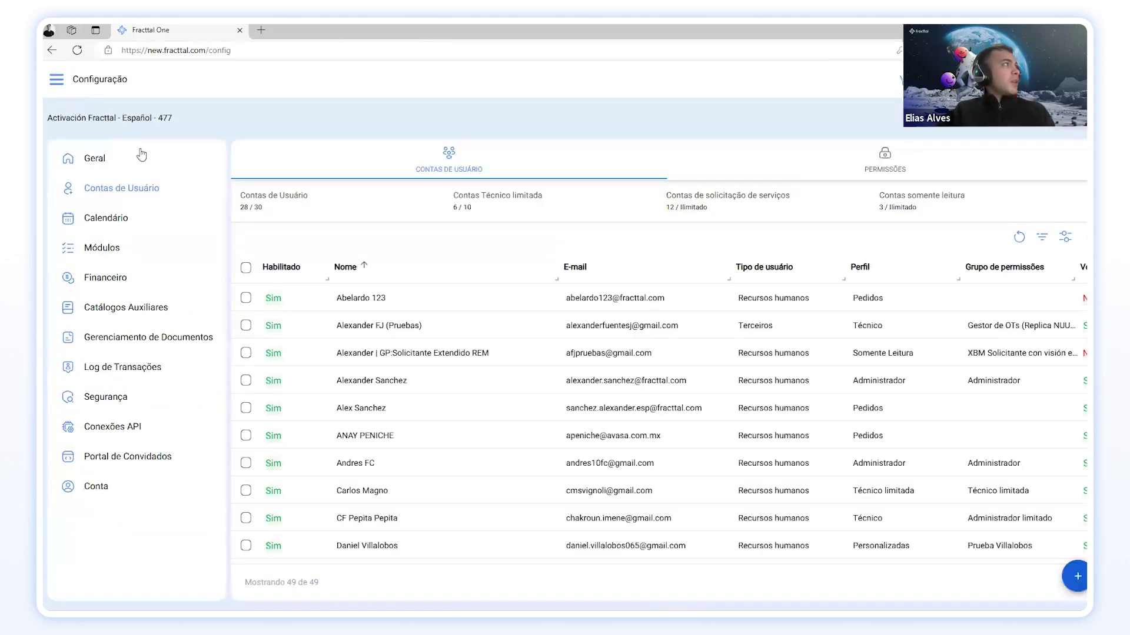
Step: Find the consultant's company in Terceiros and view its empty Serviços section (0 of 0)
{"action": "left_click", "coordinate": [59, 82]}
{"action": "left_click", "coordinate": [112, 293]}
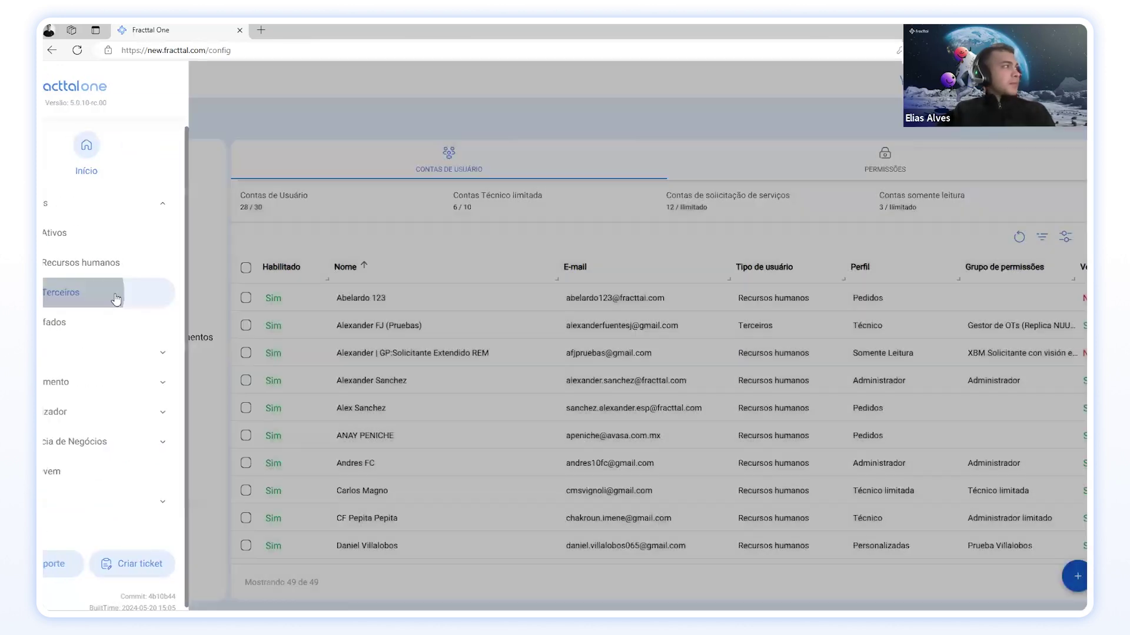
{"action": "type", "text": "e"}
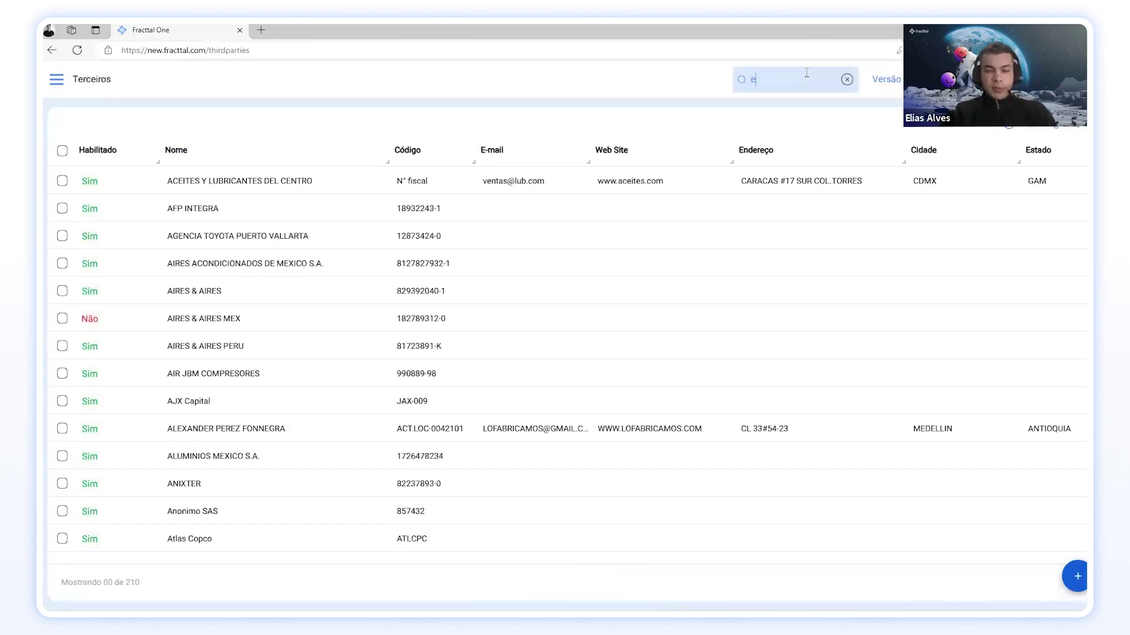
{"action": "key", "text": "Return"}
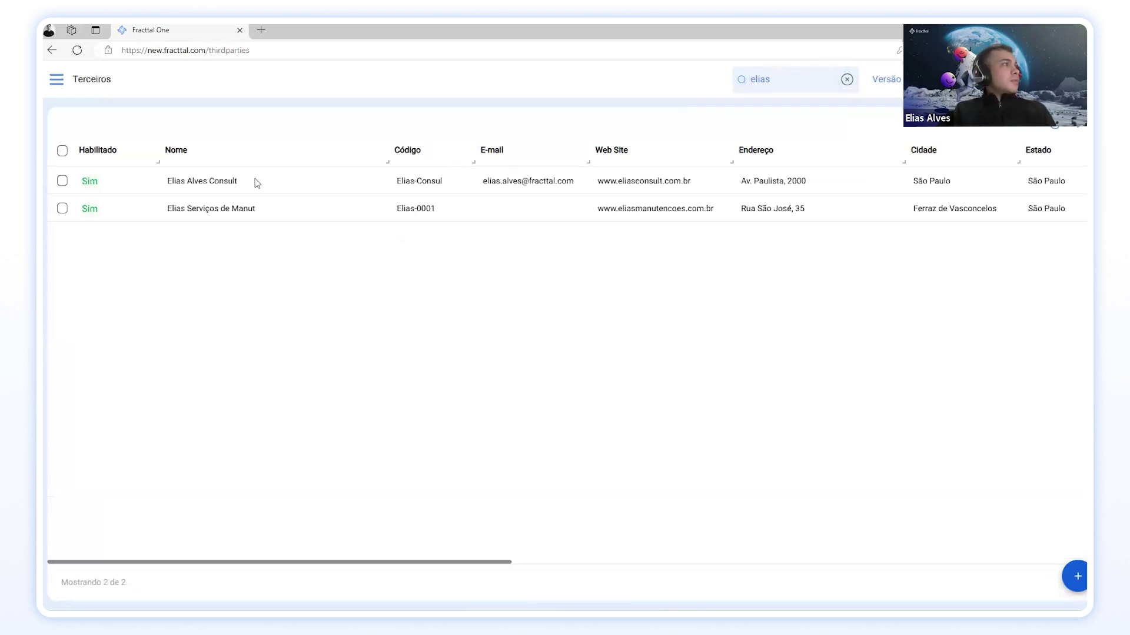
{"action": "left_click", "coordinate": [255, 180]}
{"action": "left_click", "coordinate": [153, 304]}
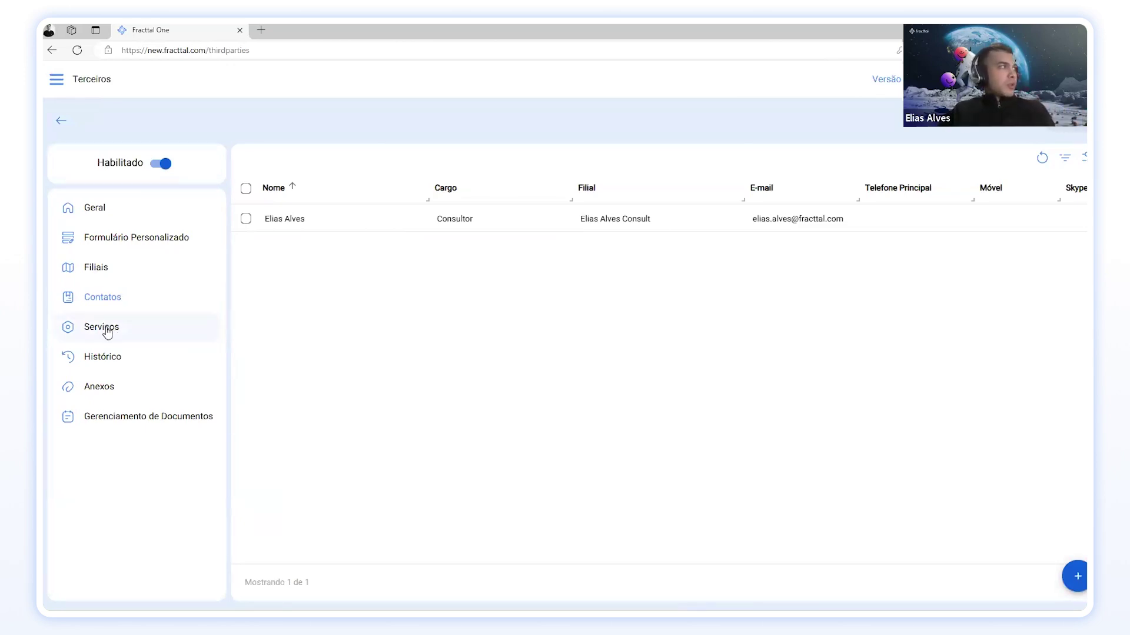
{"action": "left_click", "coordinate": [122, 328]}
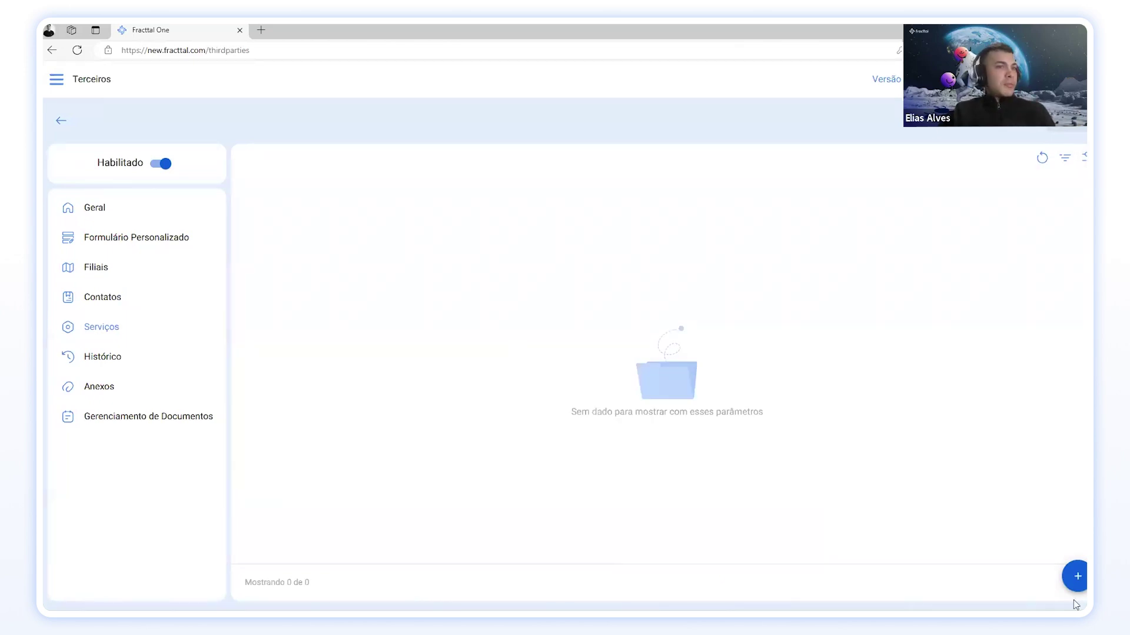
Step: Start a new service and create a service item described as Consultoria, up to choosing its Unidade
{"action": "left_click", "coordinate": [1076, 576]}
{"action": "left_click", "coordinate": [223, 126]}
{"action": "scroll", "coordinate": [1032, 520], "scroll_direction": "down", "scroll_amount": 1}
{"action": "scroll", "coordinate": [1032, 520], "scroll_direction": "down", "scroll_amount": 5}
{"action": "left_click", "coordinate": [1080, 583]}
{"action": "left_click", "coordinate": [884, 183]}
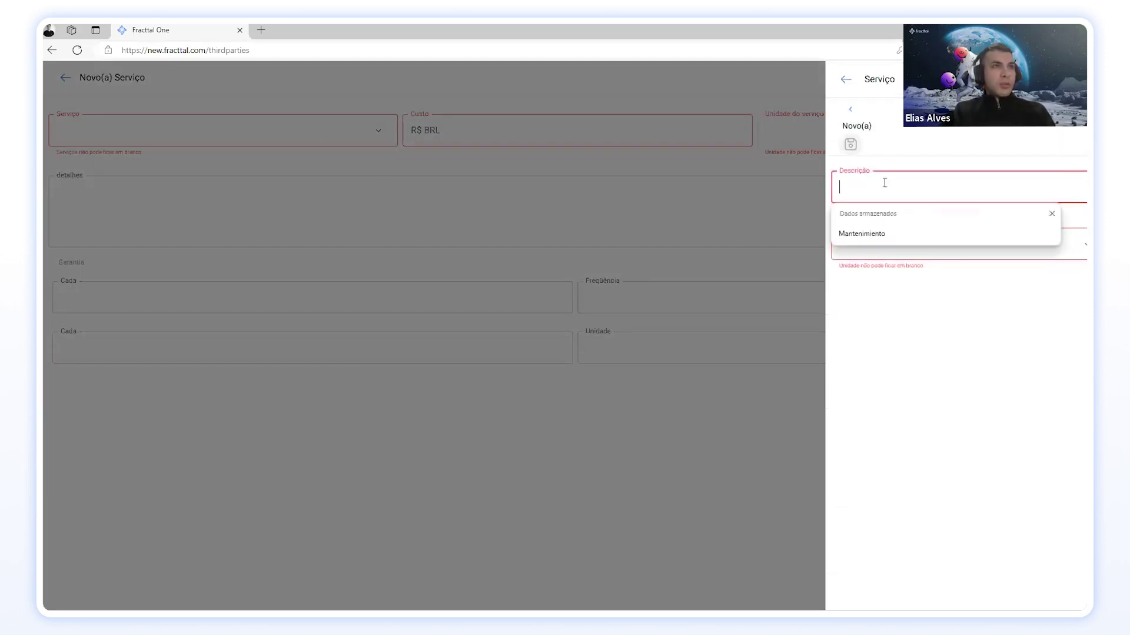
{"action": "type", "text": "Consultoria"}
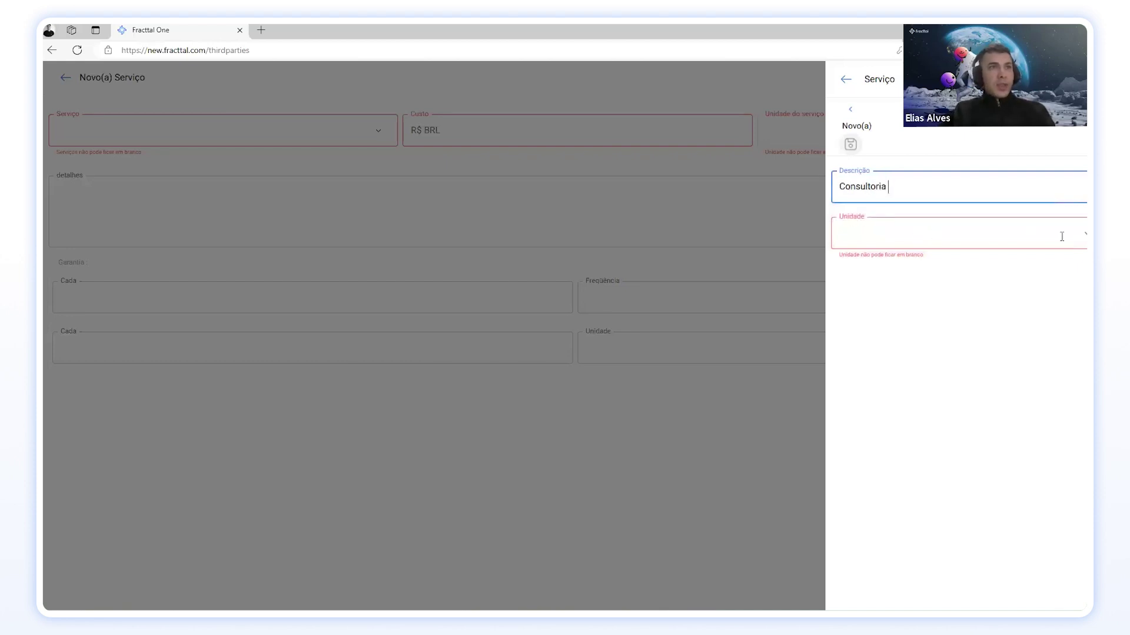
{"action": "left_click", "coordinate": [1082, 239]}
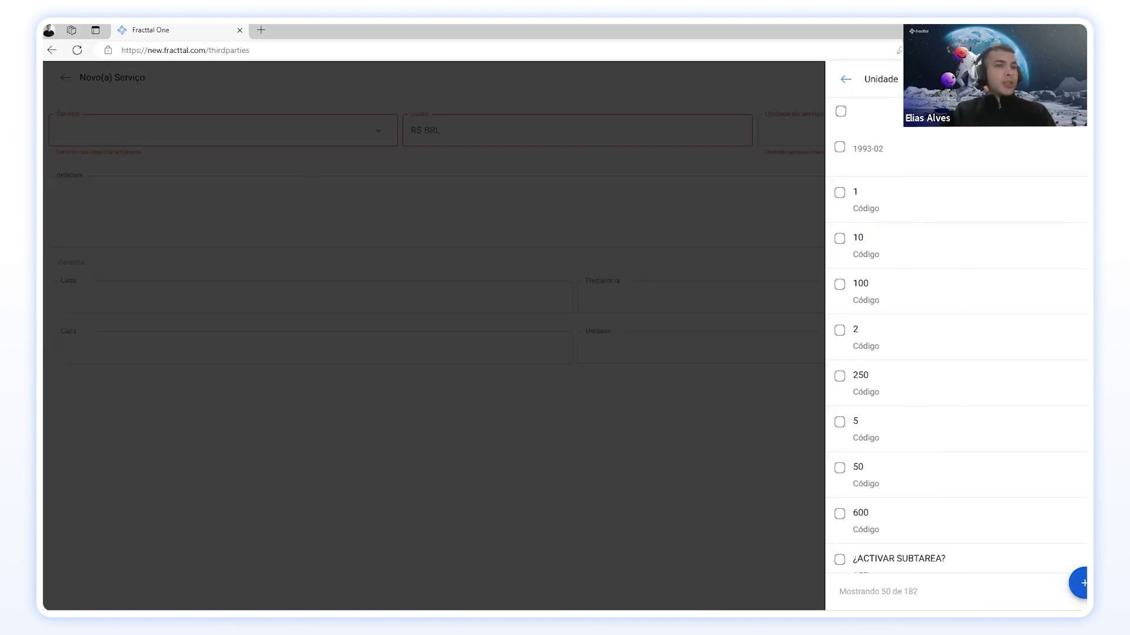
Step: Search 'hora', set the Consultoria item's unit to HORAS, and save the item
{"action": "left_click", "coordinate": [1081, 583]}
{"action": "left_click", "coordinate": [860, 132]}
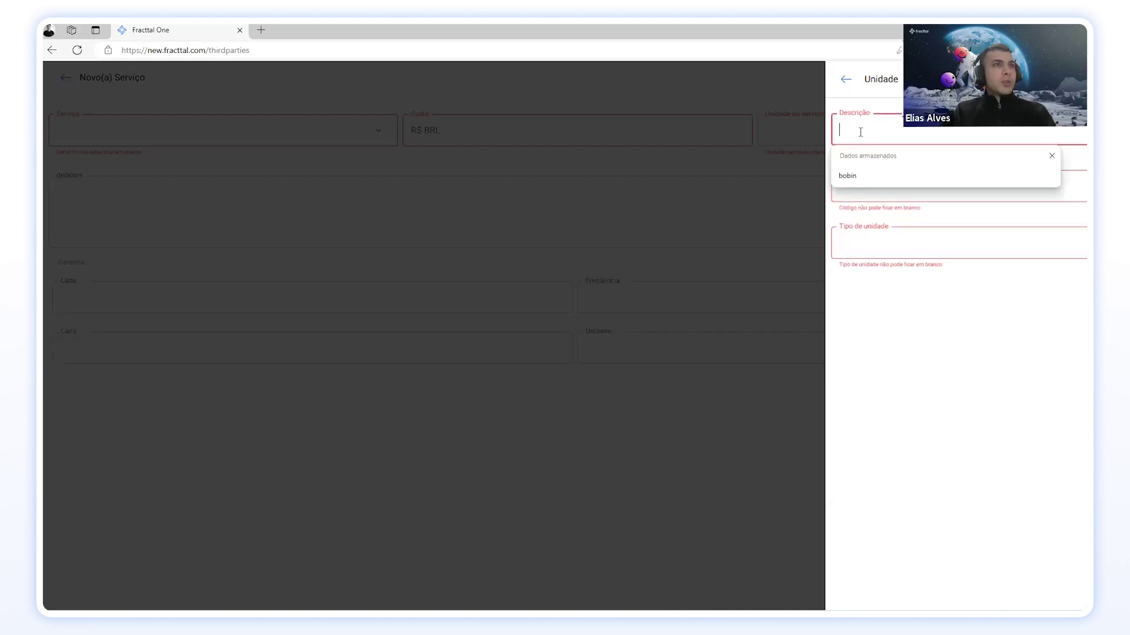
{"action": "left_click", "coordinate": [846, 79]}
{"action": "scroll", "coordinate": [951, 247], "scroll_direction": "down", "scroll_amount": 10}
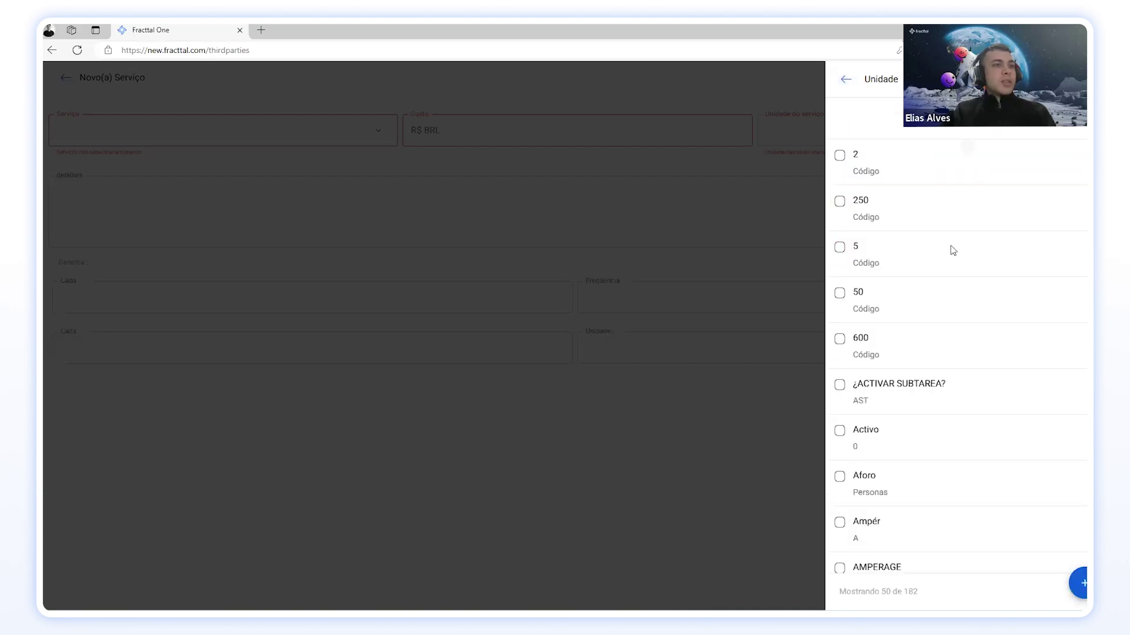
{"action": "scroll", "coordinate": [953, 247], "scroll_direction": "down", "scroll_amount": 5}
{"action": "scroll", "coordinate": [965, 204], "scroll_direction": "up", "scroll_amount": 5}
{"action": "left_click", "coordinate": [1026, 79]}
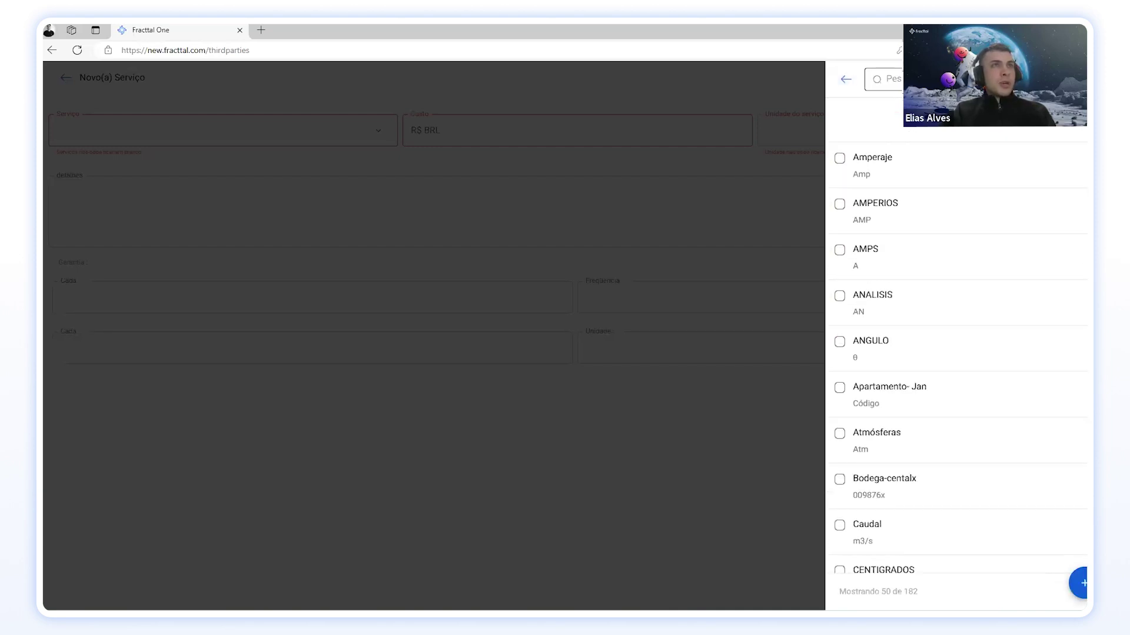
{"action": "left_click", "coordinate": [994, 79]}
{"action": "type", "text": "hora"}
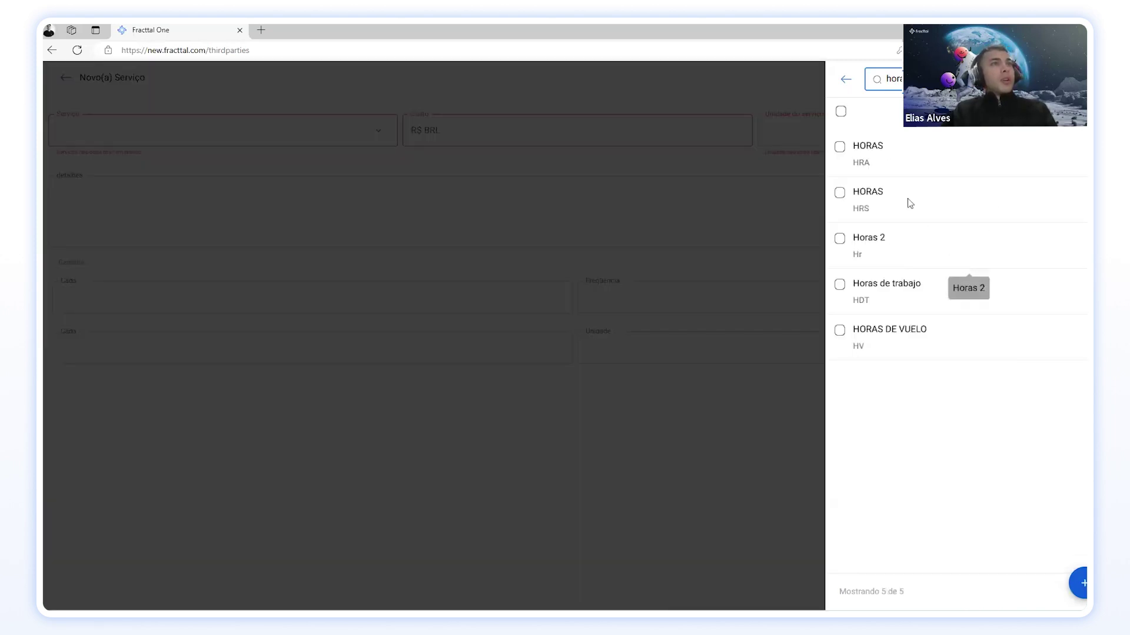
{"action": "left_click", "coordinate": [882, 159]}
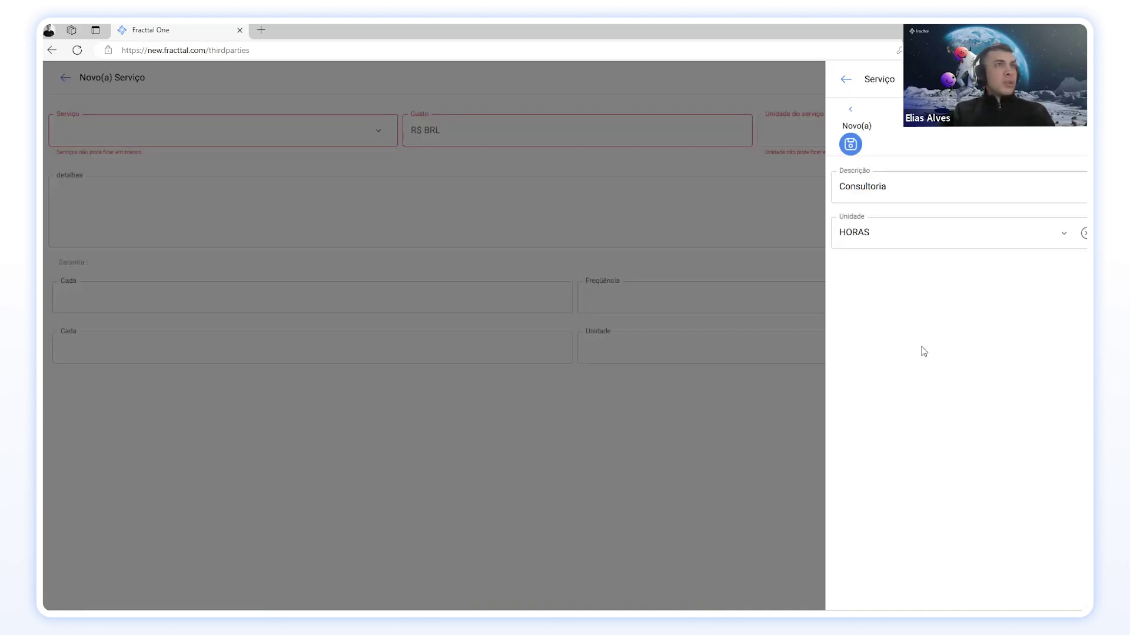
{"action": "left_click", "coordinate": [850, 144]}
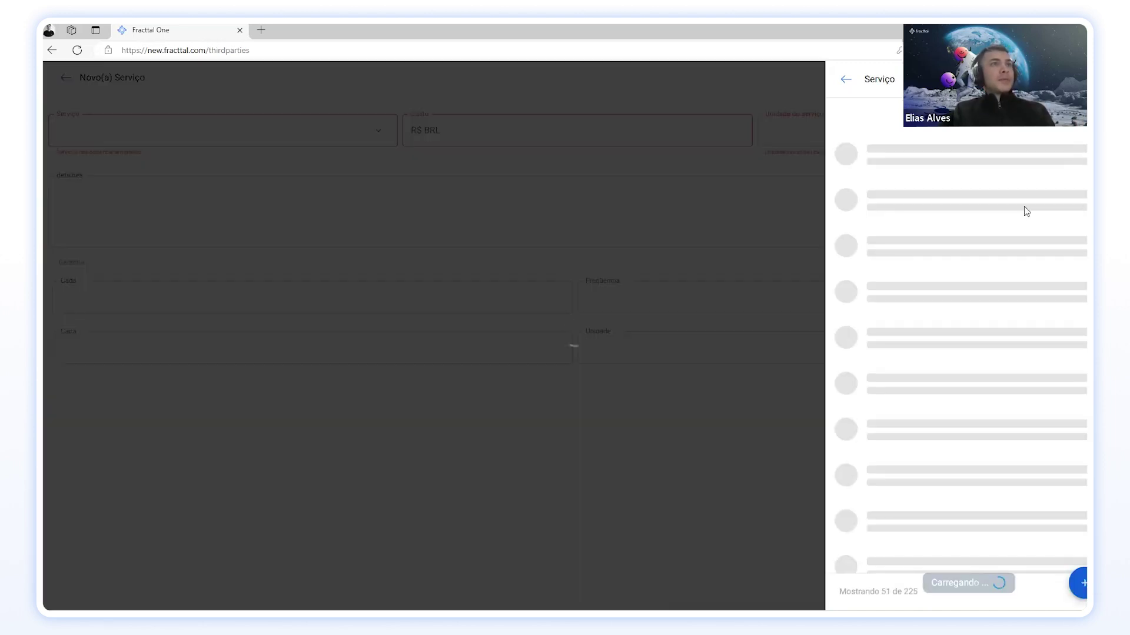
{"action": "left_click", "coordinate": [676, 224]}
Step: Choose 8 HORAS as the service, cost 500, with maintenance-engineering consulting details
{"action": "left_click", "coordinate": [377, 131]}
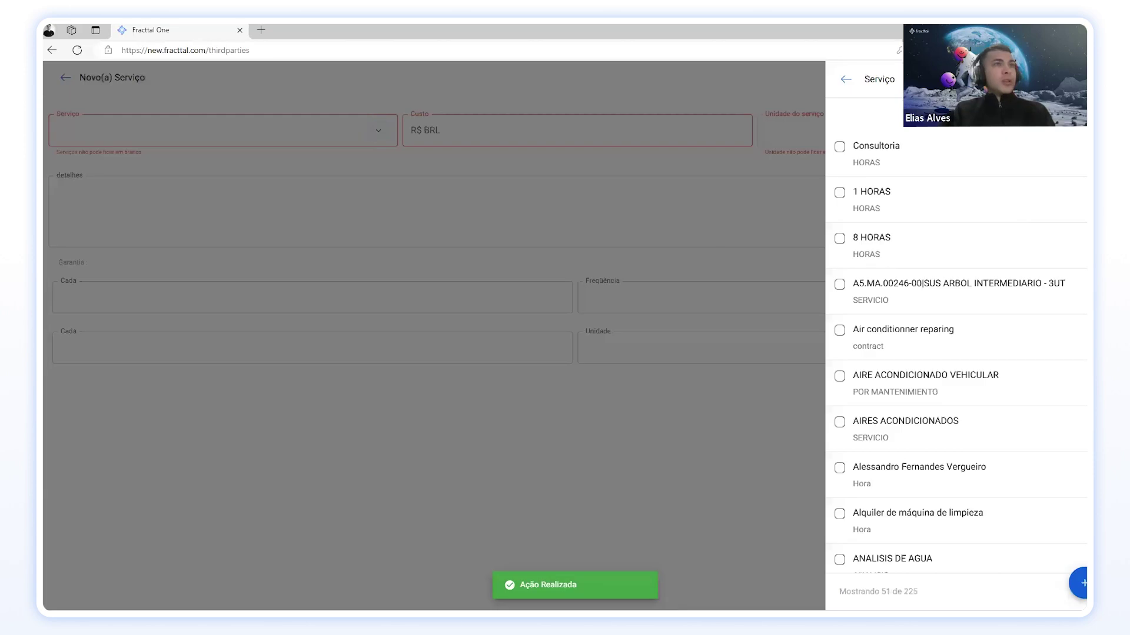
{"action": "left_click", "coordinate": [889, 246]}
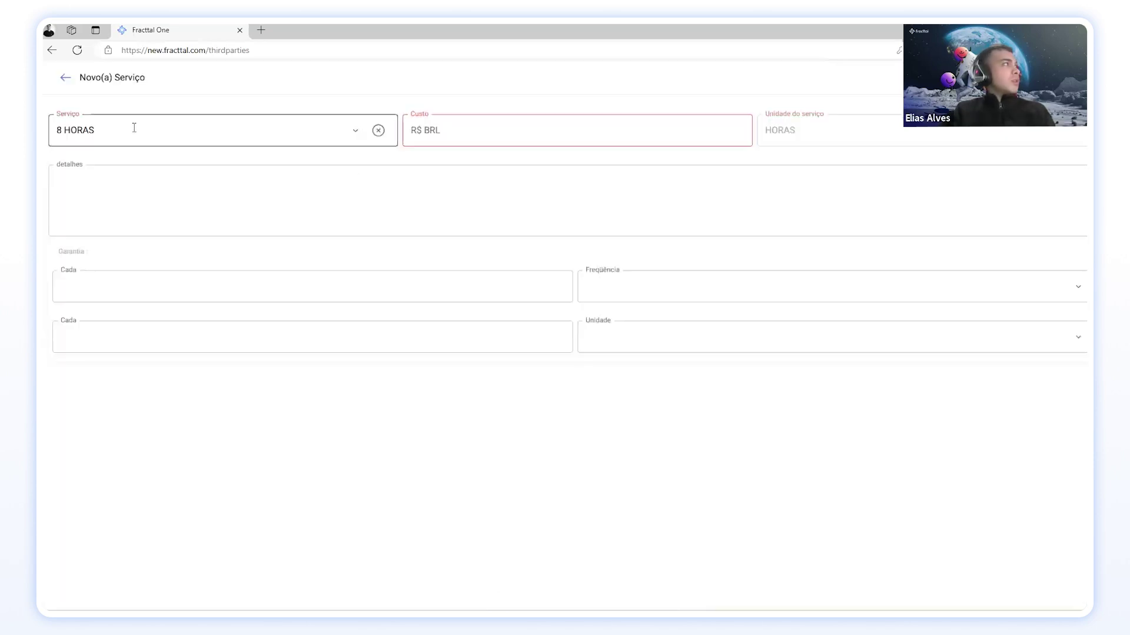
{"action": "left_click", "coordinate": [477, 134]}
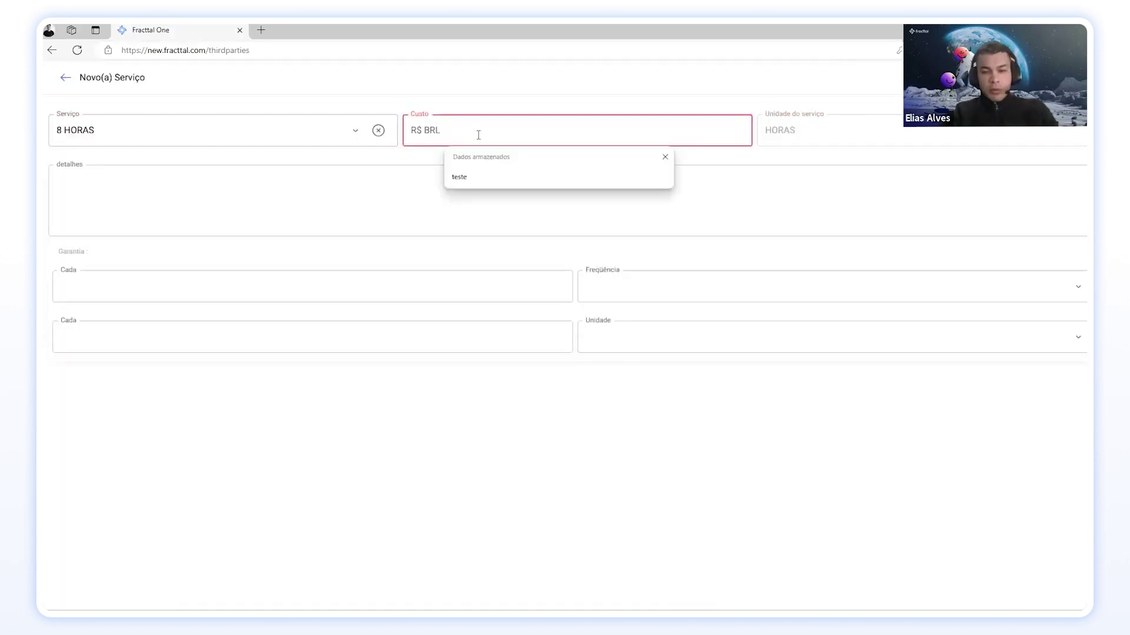
{"action": "type", "text": "500"}
{"action": "left_click", "coordinate": [356, 199]}
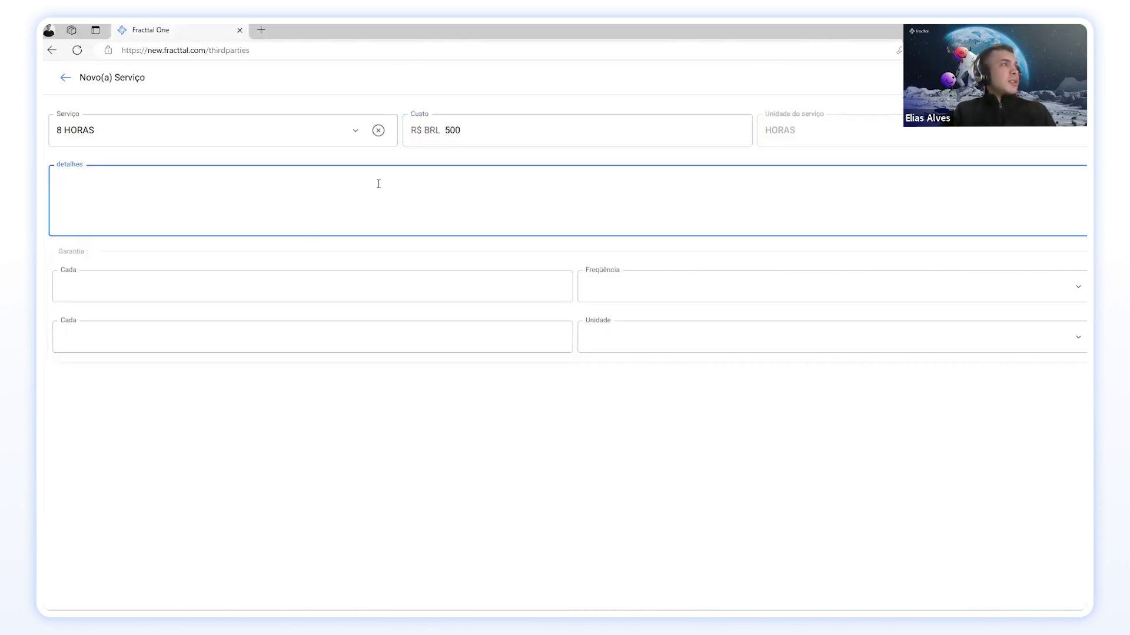
{"action": "type", "text": "COnsu"}
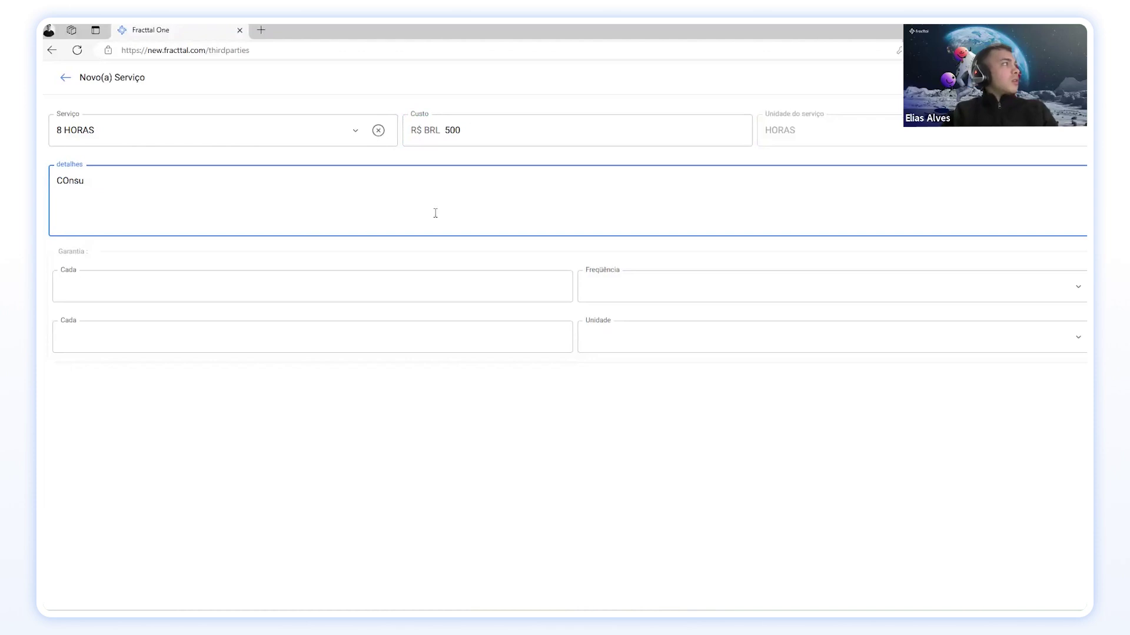
{"action": "type", "text": "ltoria em engen"}
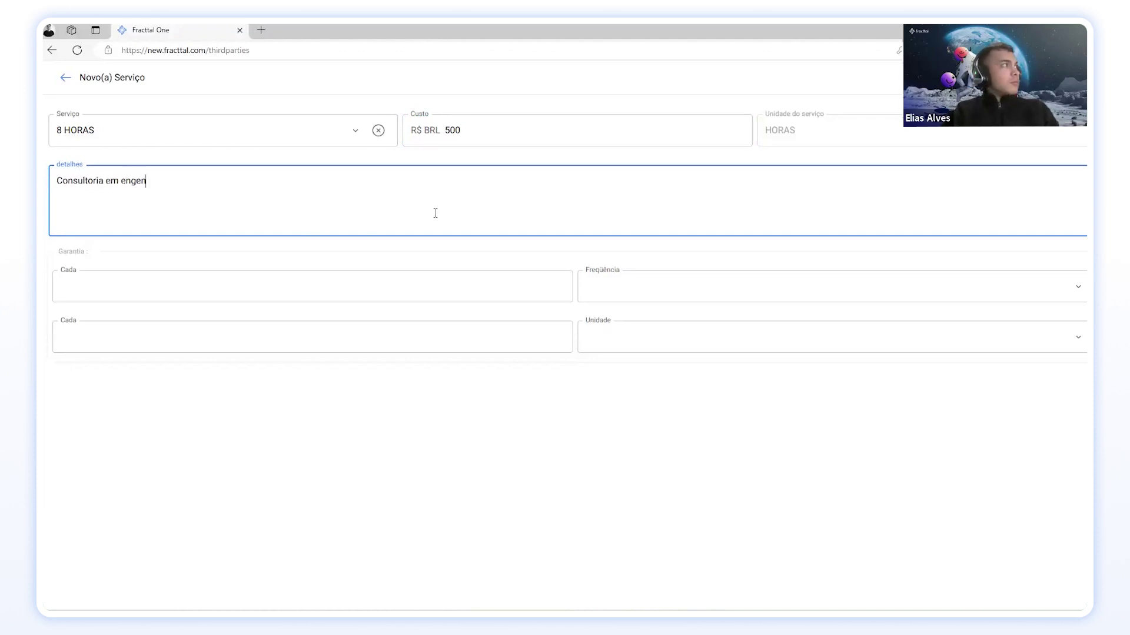
{"action": "type", "text": "haria de manu"}
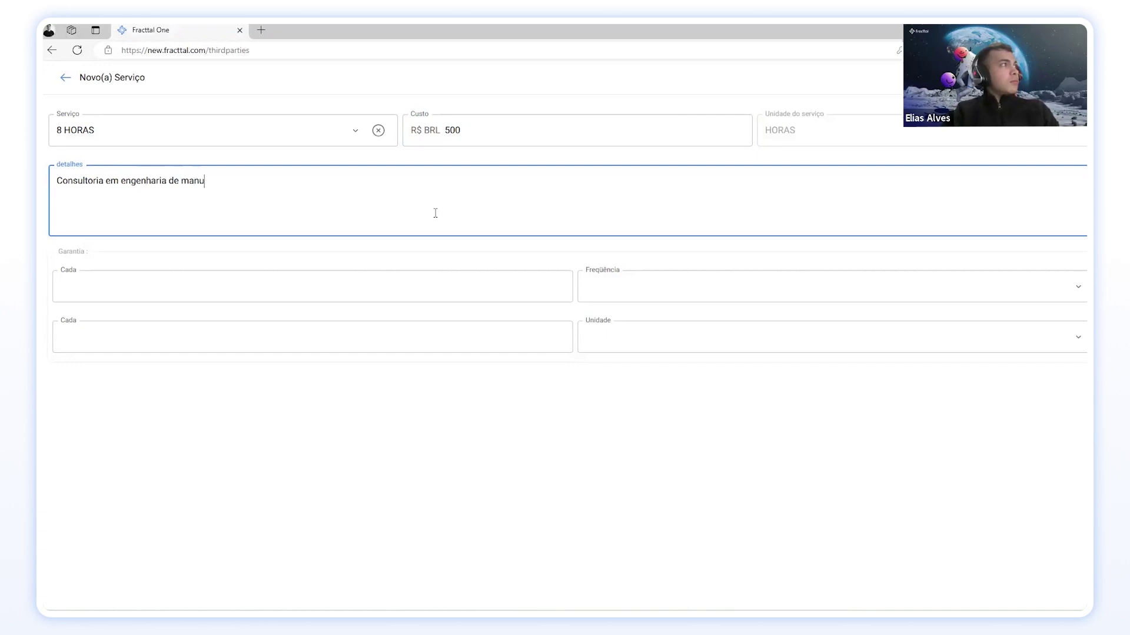
{"action": "type", "text": "tenção industrial"}
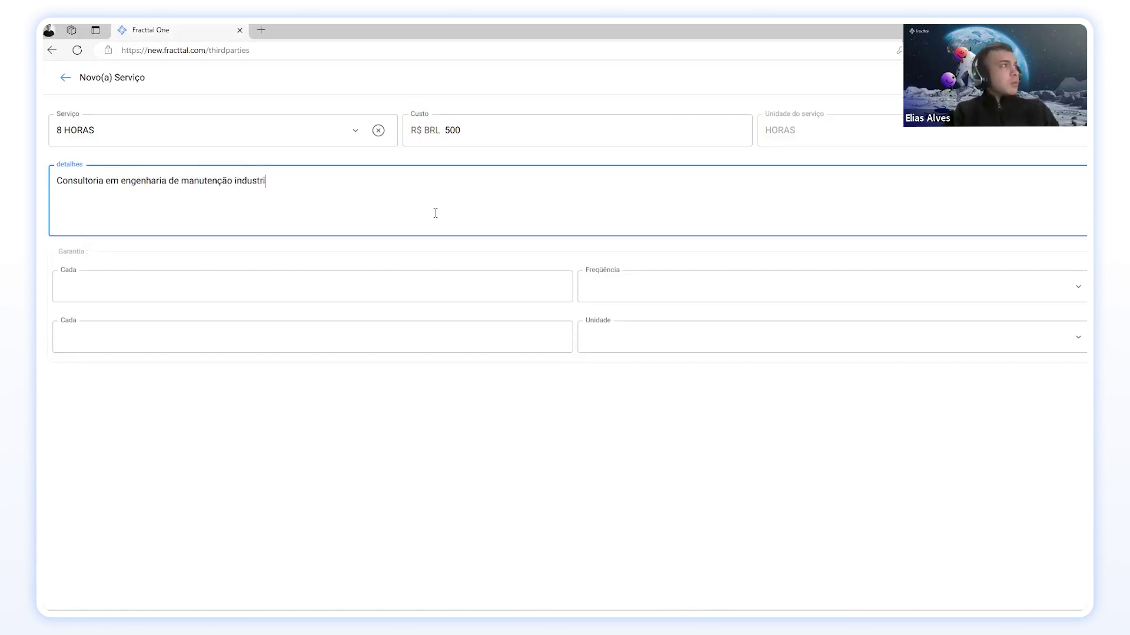
Step: Set the warranty to every 5 Meses and save the new service
{"action": "left_click", "coordinate": [560, 285]}
{"action": "left_click", "coordinate": [560, 285]}
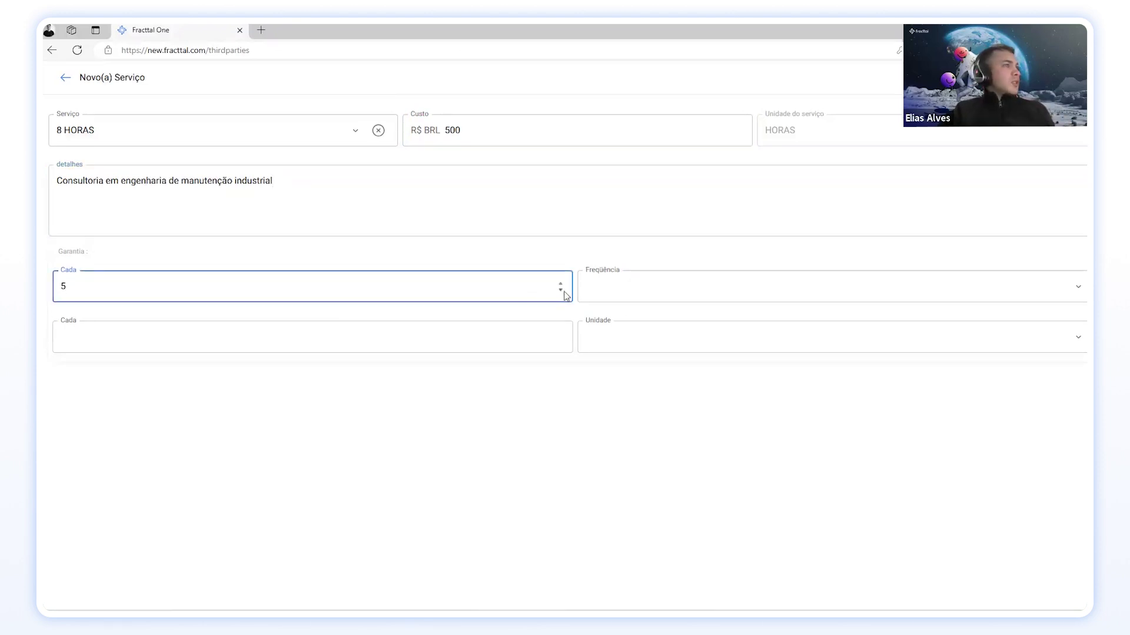
{"action": "left_click", "coordinate": [670, 287]}
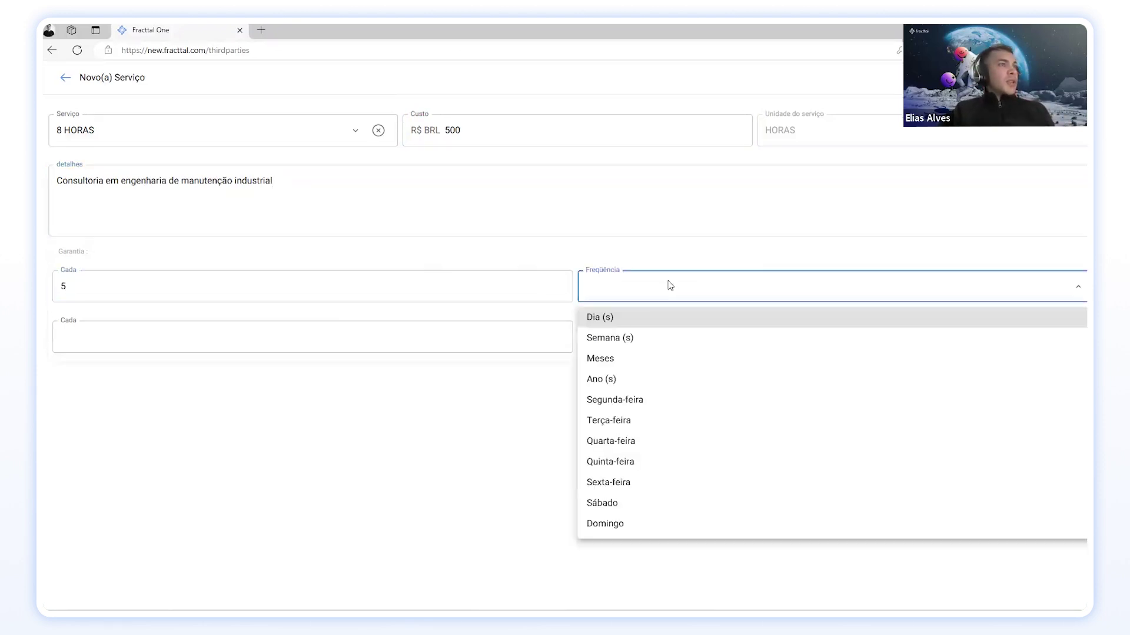
{"action": "left_click", "coordinate": [594, 360]}
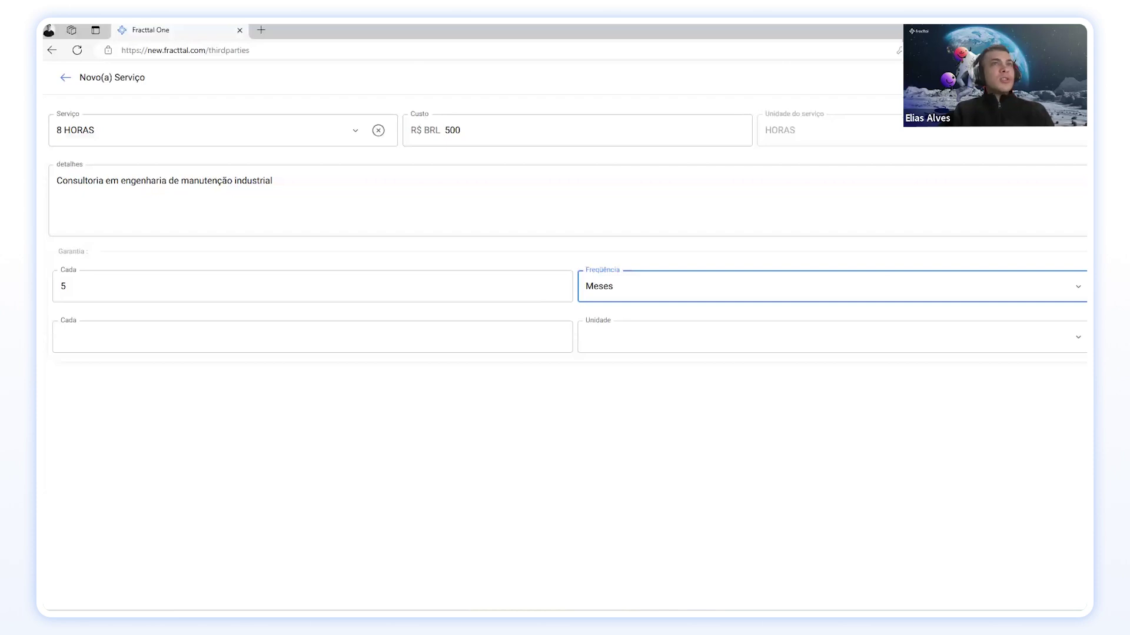
{"action": "left_click", "coordinate": [1053, 77]}
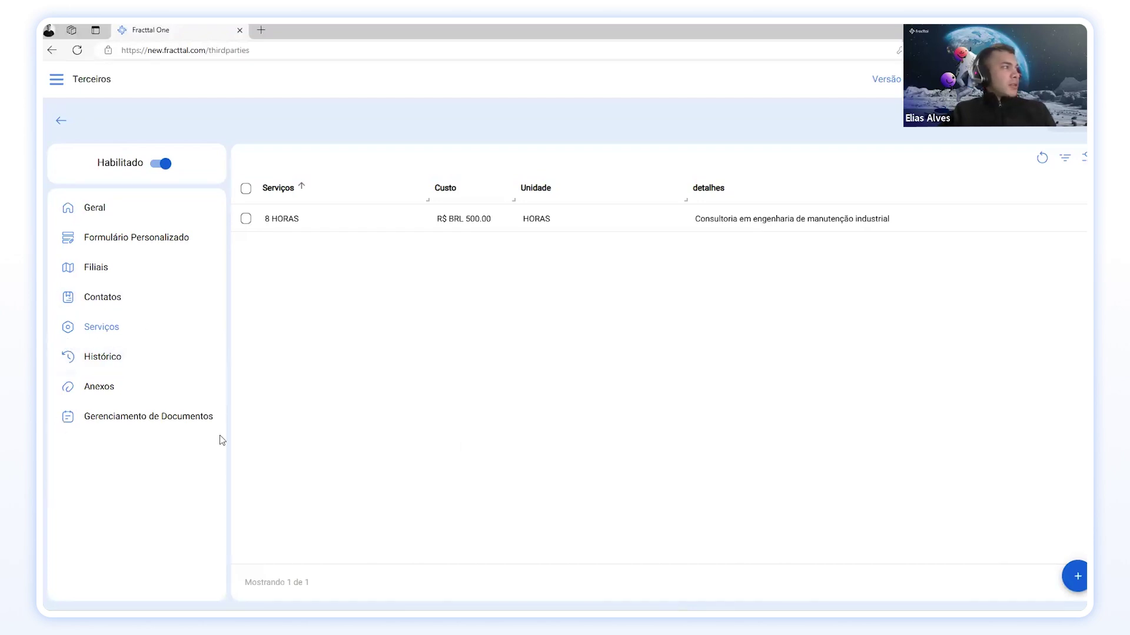
Step: Review the supplier's Histórico, Anexos, Gerenciamento de Documentos and Geral sections
{"action": "left_click", "coordinate": [113, 359]}
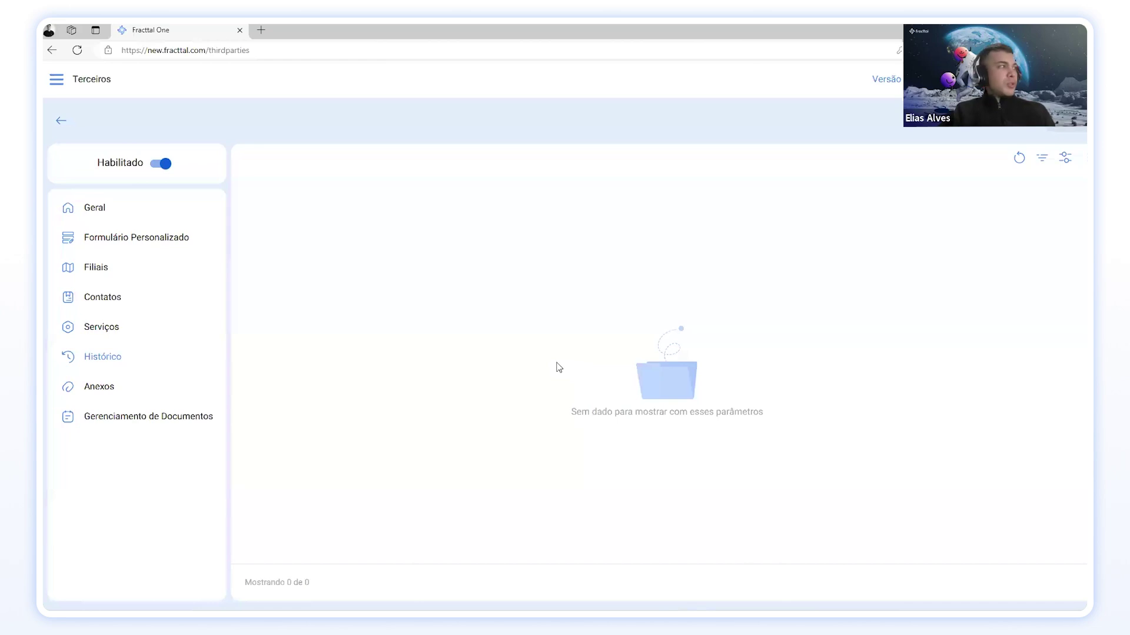
{"action": "left_click", "coordinate": [86, 394]}
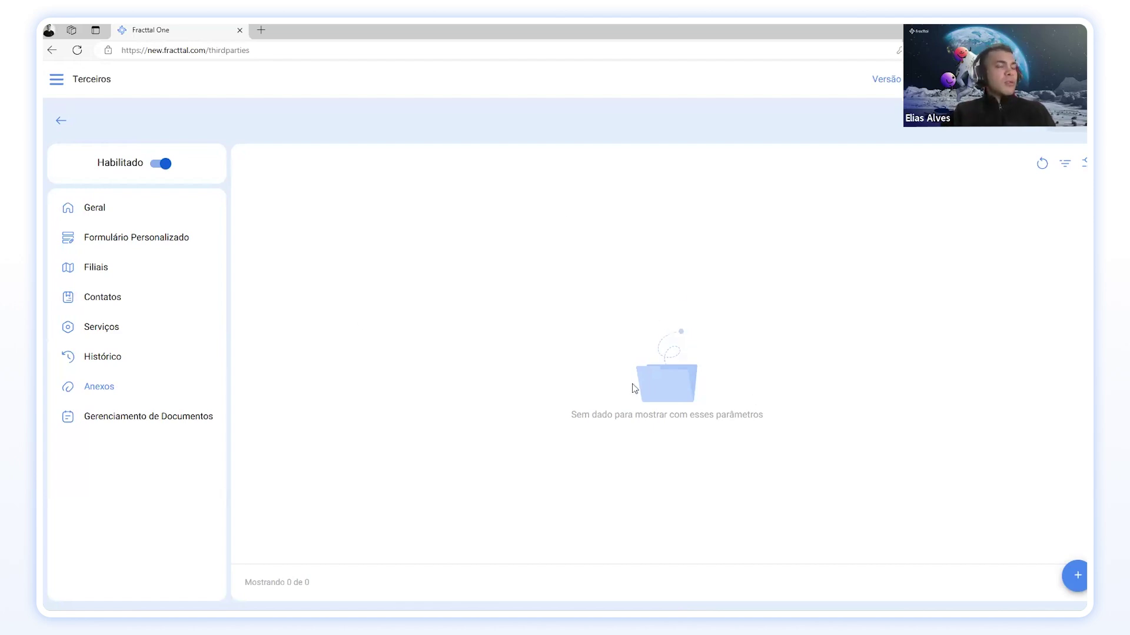
{"action": "left_click", "coordinate": [103, 425]}
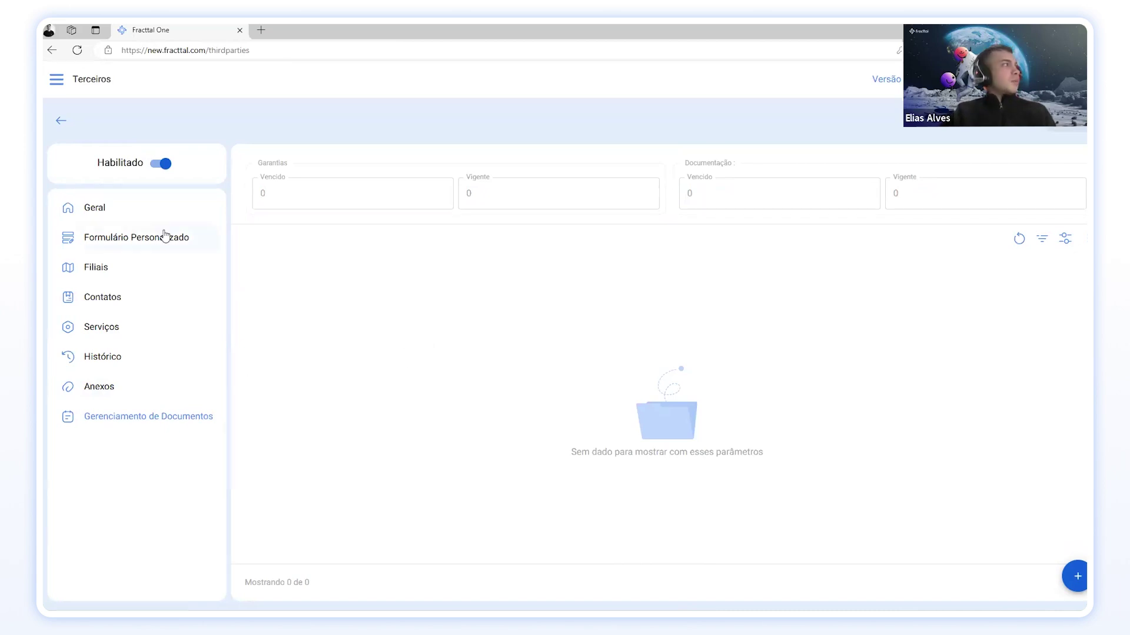
{"action": "left_click", "coordinate": [139, 211]}
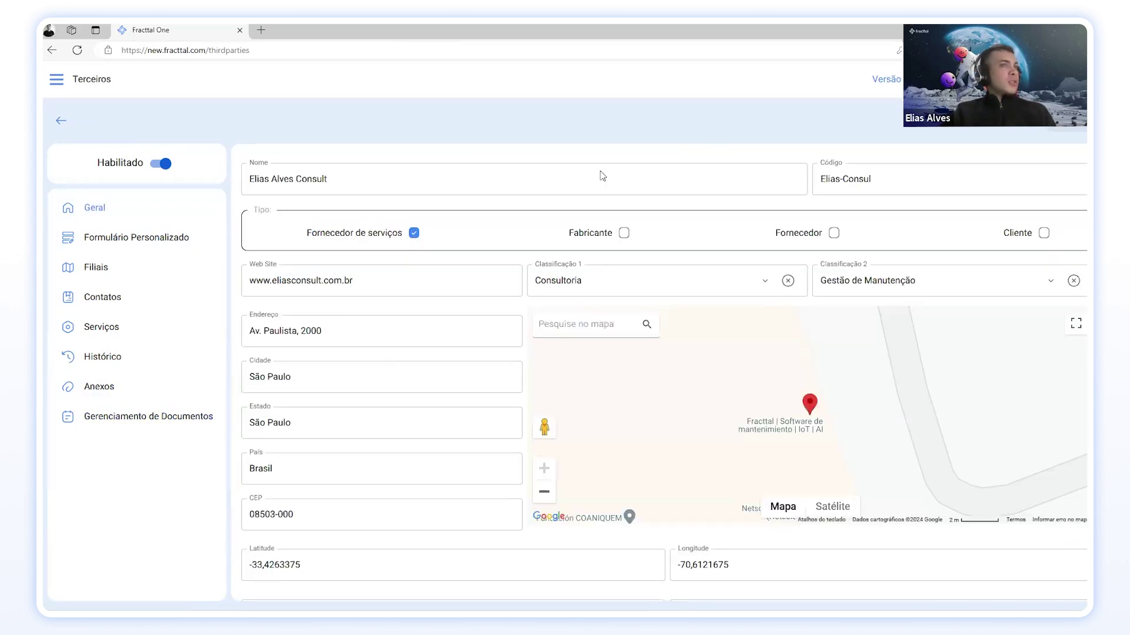
Step: Scroll through the supplier's general form, then go back to the filtered Terceiros list
{"action": "scroll", "coordinate": [338, 376], "scroll_direction": "down", "scroll_amount": 3}
{"action": "scroll", "coordinate": [396, 427], "scroll_direction": "up", "scroll_amount": 3}
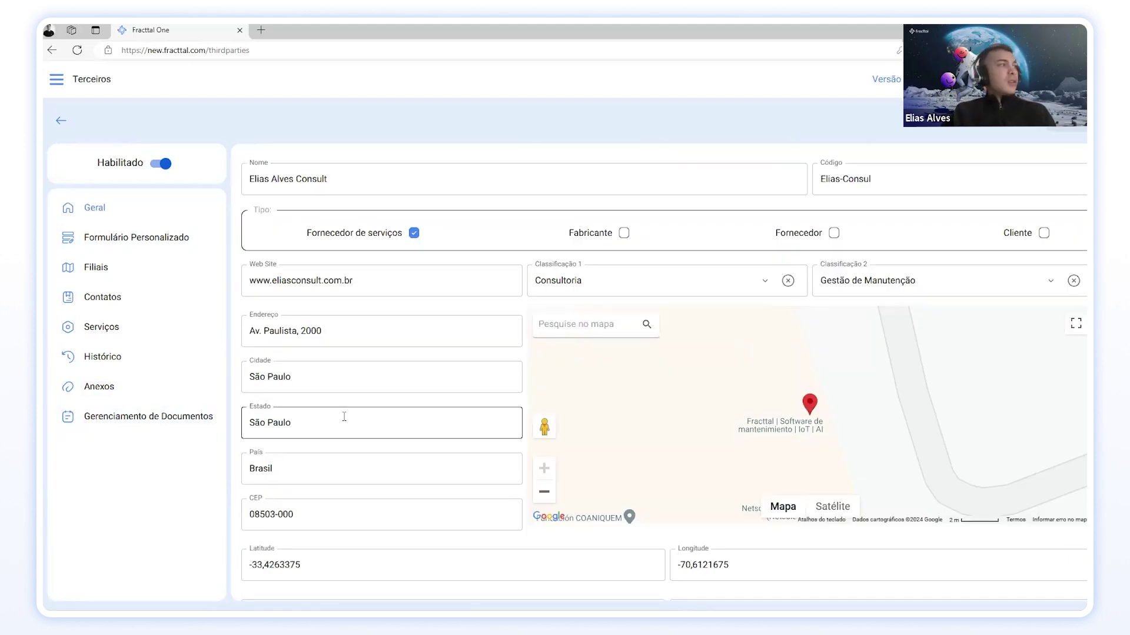
{"action": "scroll", "coordinate": [299, 385], "scroll_direction": "down", "scroll_amount": 1}
{"action": "scroll", "coordinate": [298, 386], "scroll_direction": "down", "scroll_amount": 2}
{"action": "scroll", "coordinate": [305, 366], "scroll_direction": "up", "scroll_amount": 3}
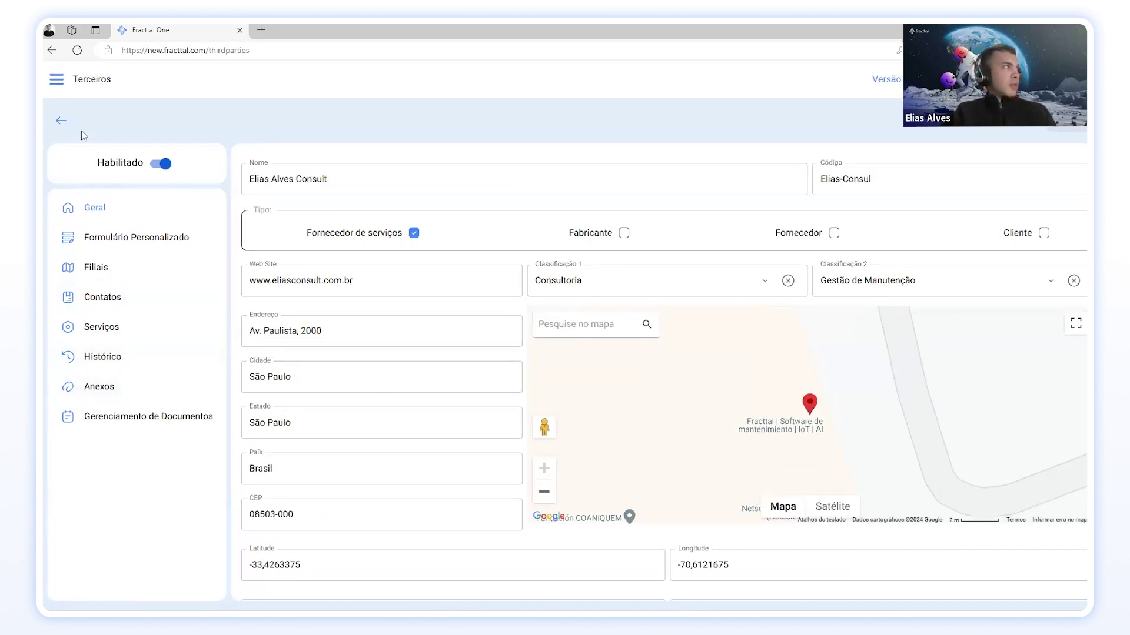
{"action": "left_click", "coordinate": [61, 120]}
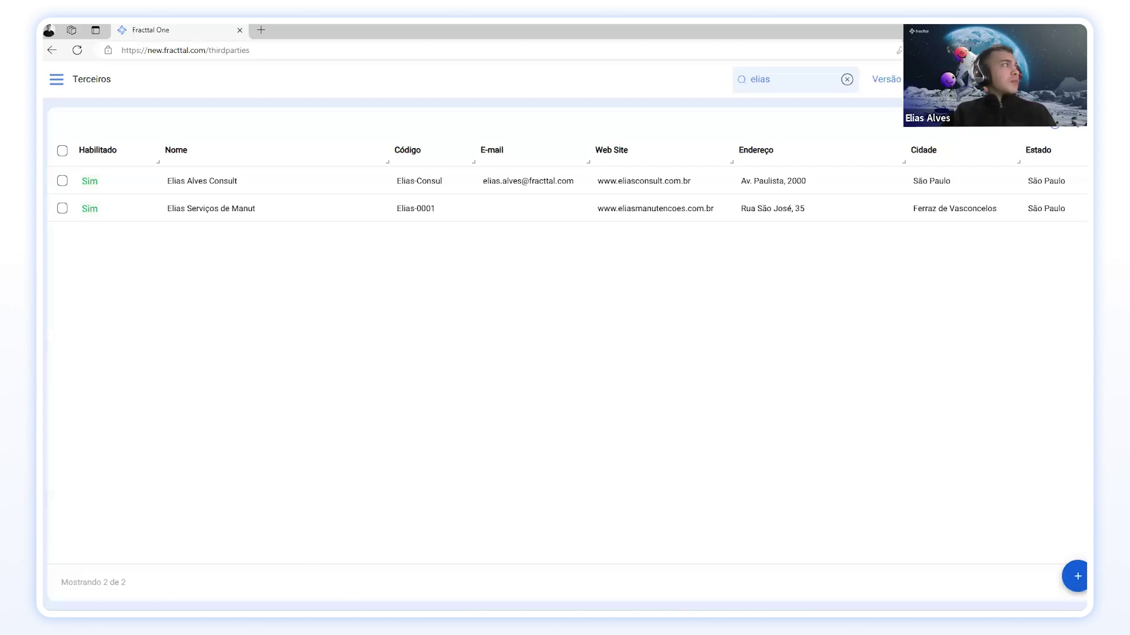
Step: Go to the home dashboard, then to Catálogos > Recursos humanos
{"action": "left_click", "coordinate": [57, 80]}
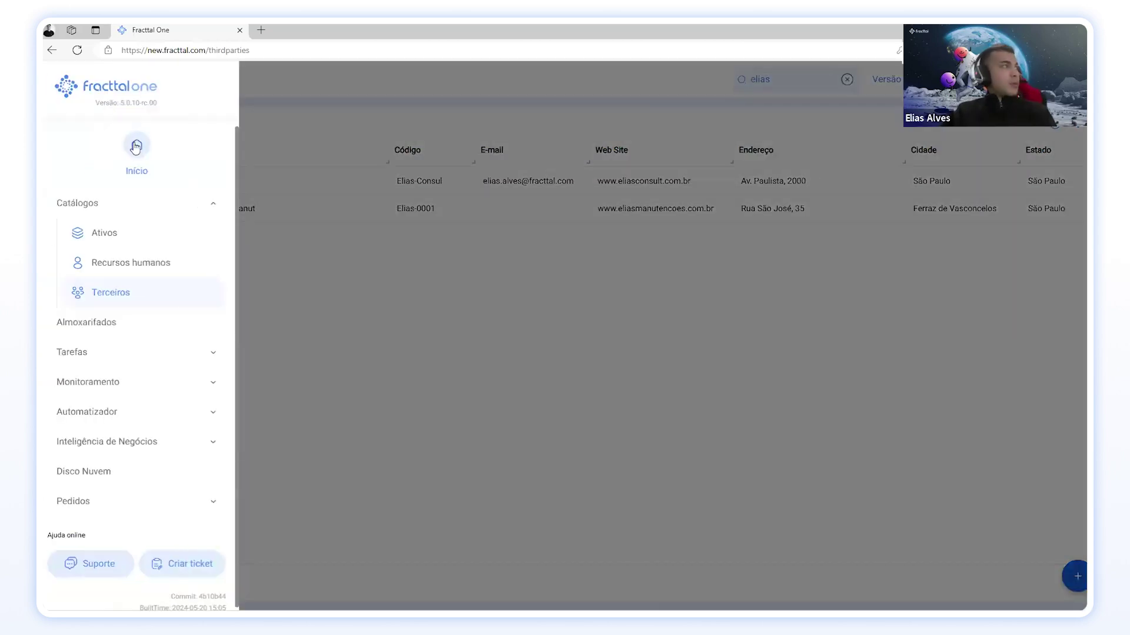
{"action": "left_click", "coordinate": [136, 147]}
{"action": "left_click", "coordinate": [56, 82]}
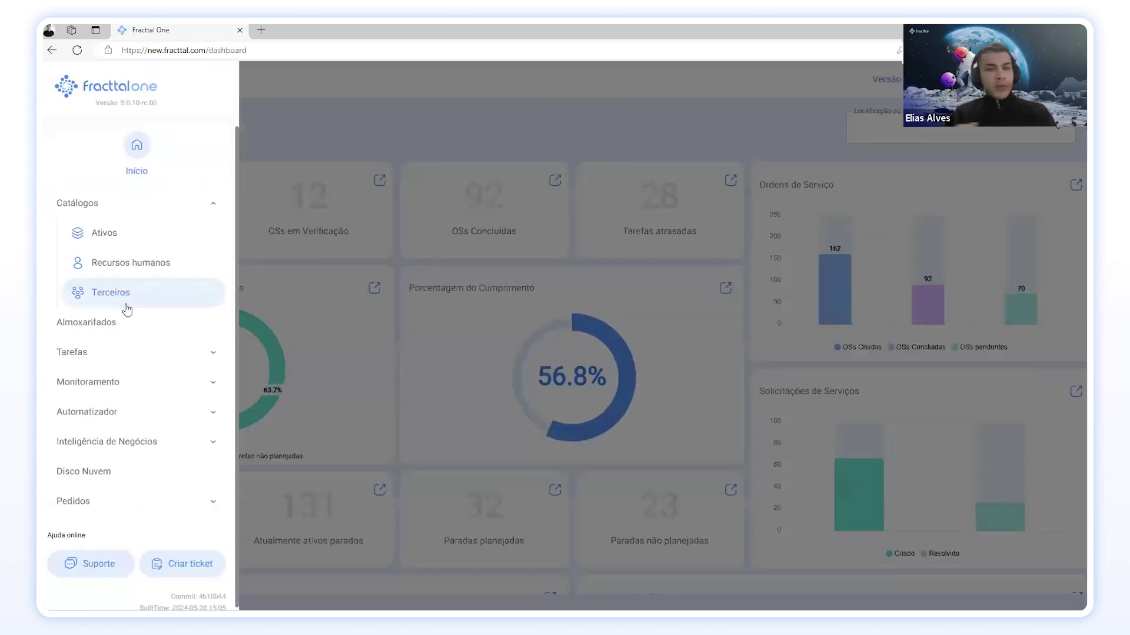
{"action": "left_click", "coordinate": [129, 270]}
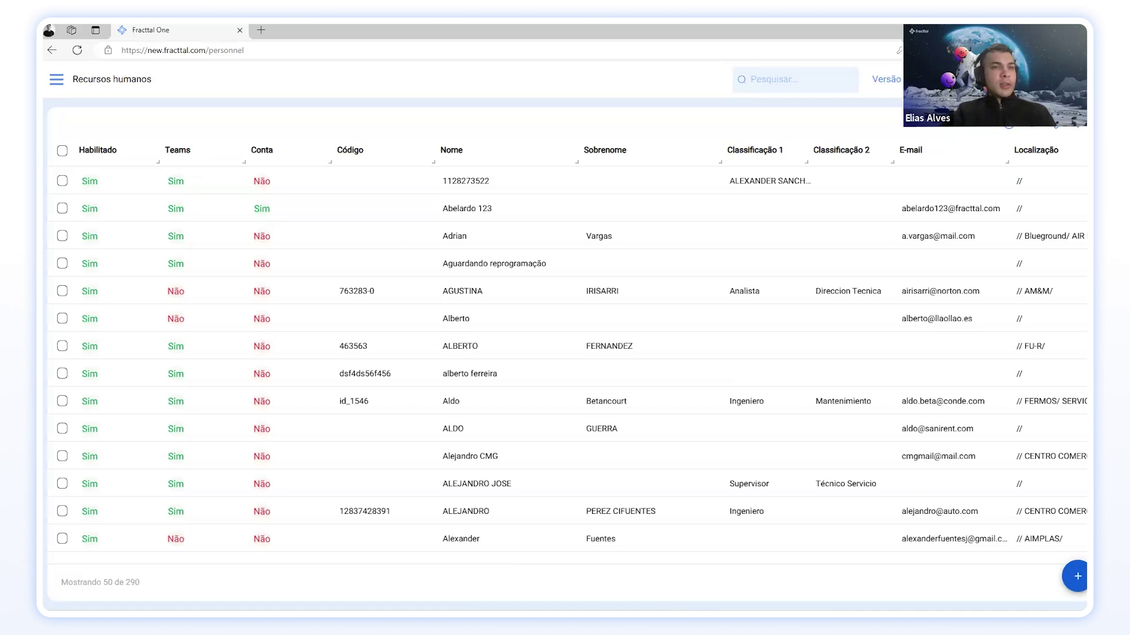
Step: Start a new personnel record and enter the person's first name, surname and employee code
{"action": "left_click", "coordinate": [1075, 576]}
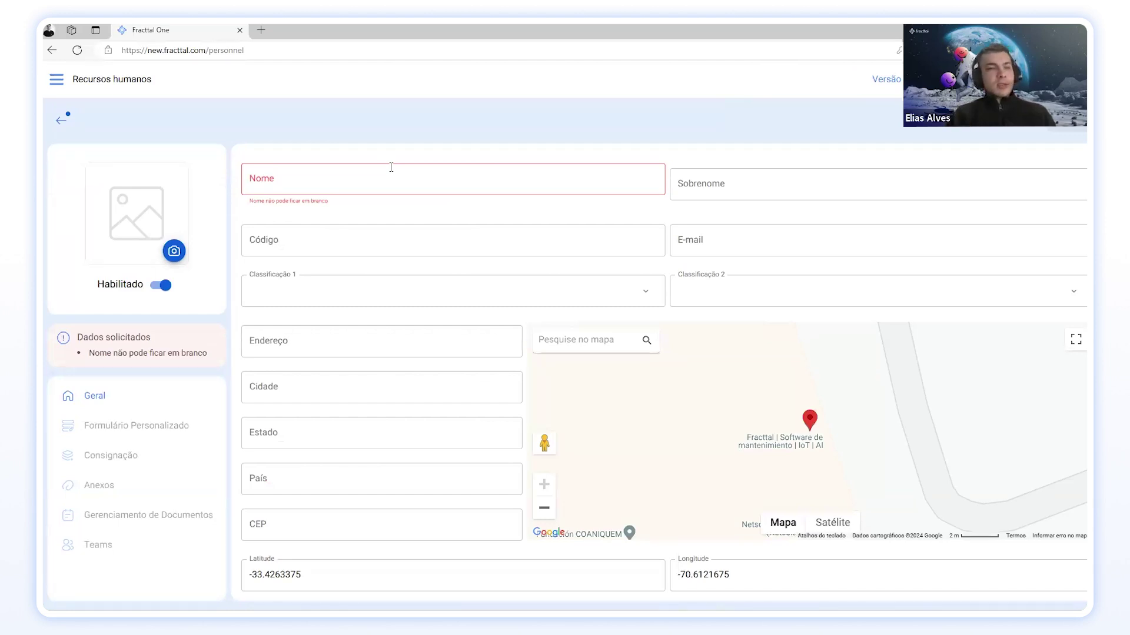
{"action": "left_click", "coordinate": [391, 168]}
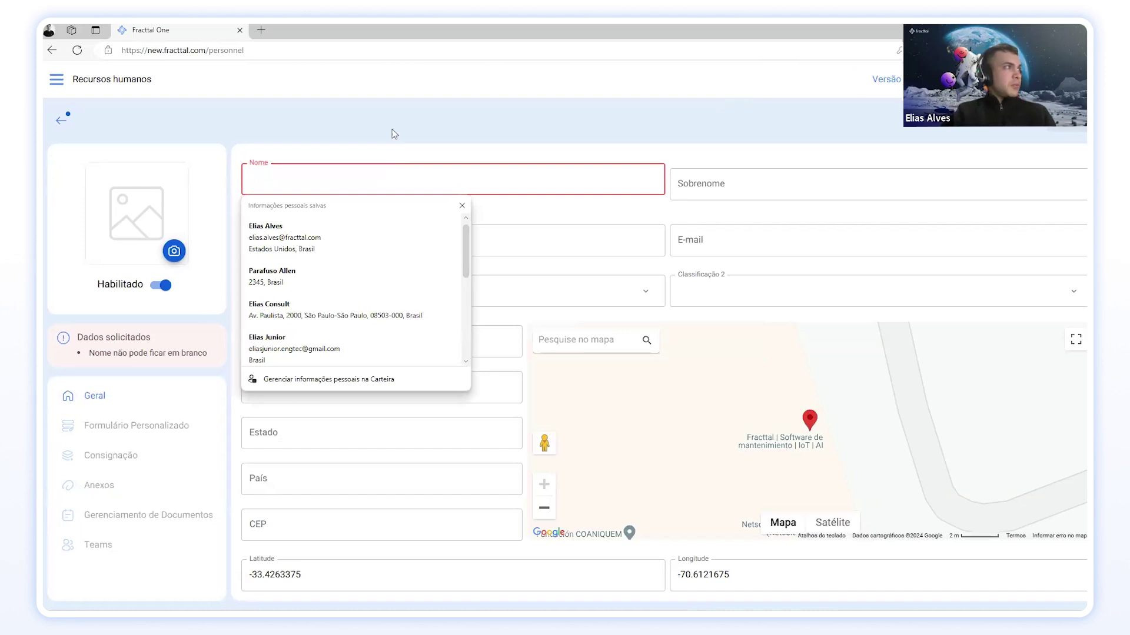
{"action": "left_click", "coordinate": [392, 128]}
{"action": "left_click", "coordinate": [376, 174]}
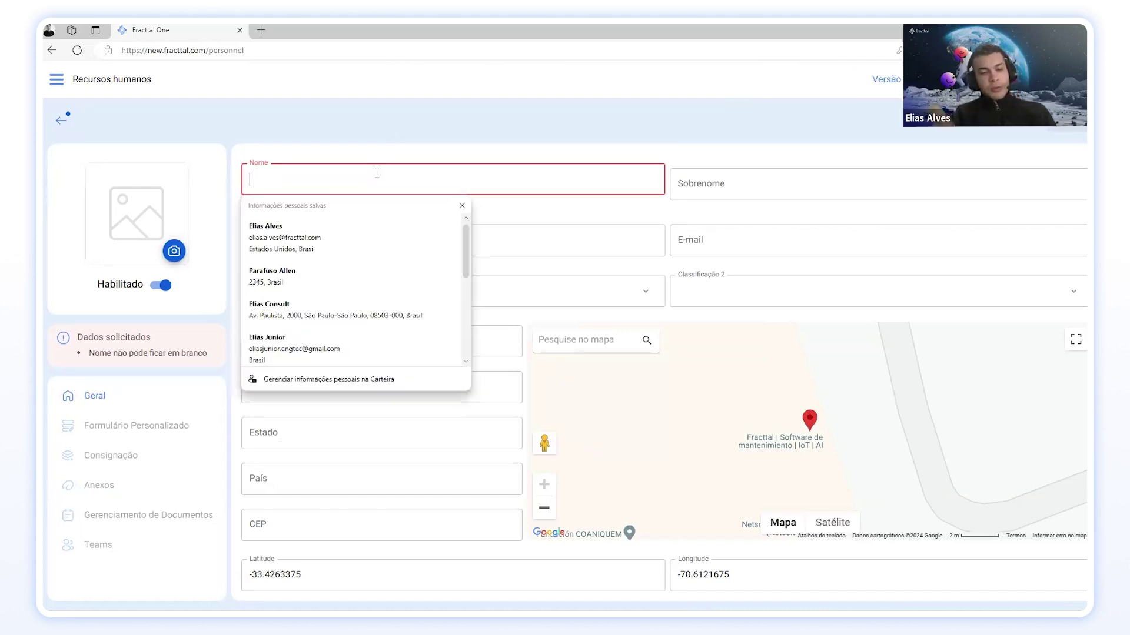
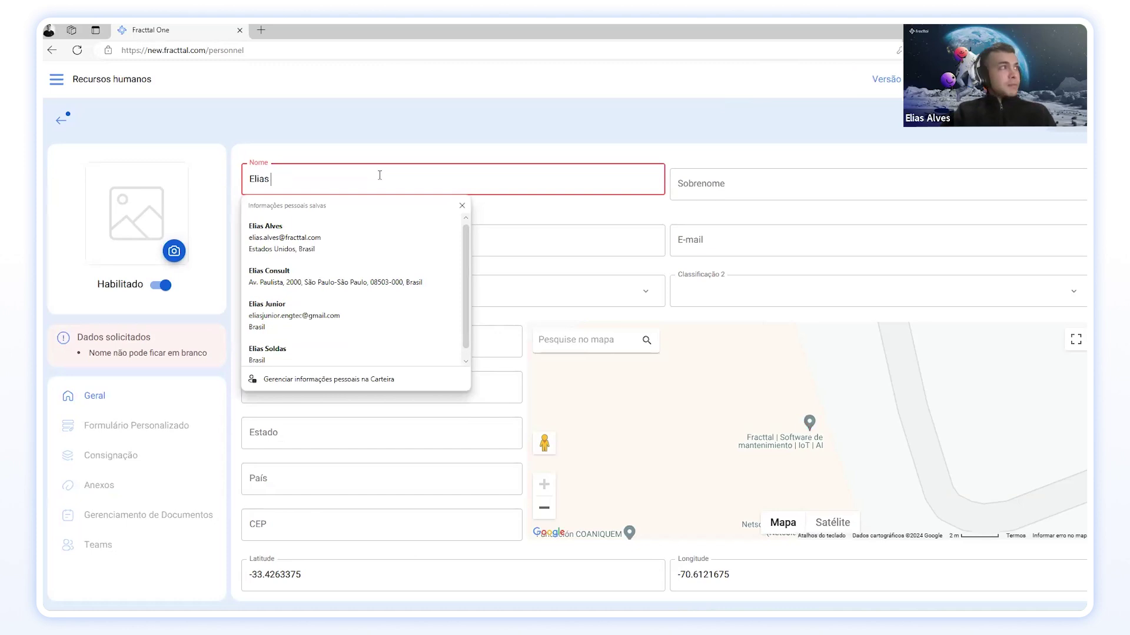
{"action": "left_click", "coordinate": [813, 174]}
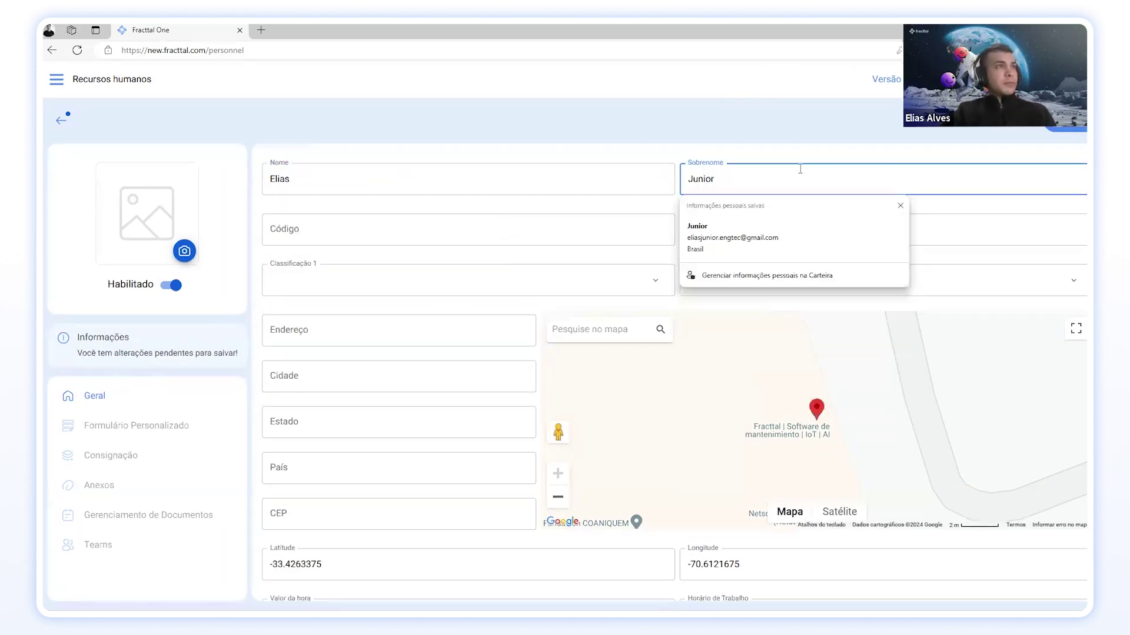
{"action": "left_click", "coordinate": [795, 144]}
{"action": "left_click", "coordinate": [397, 226]}
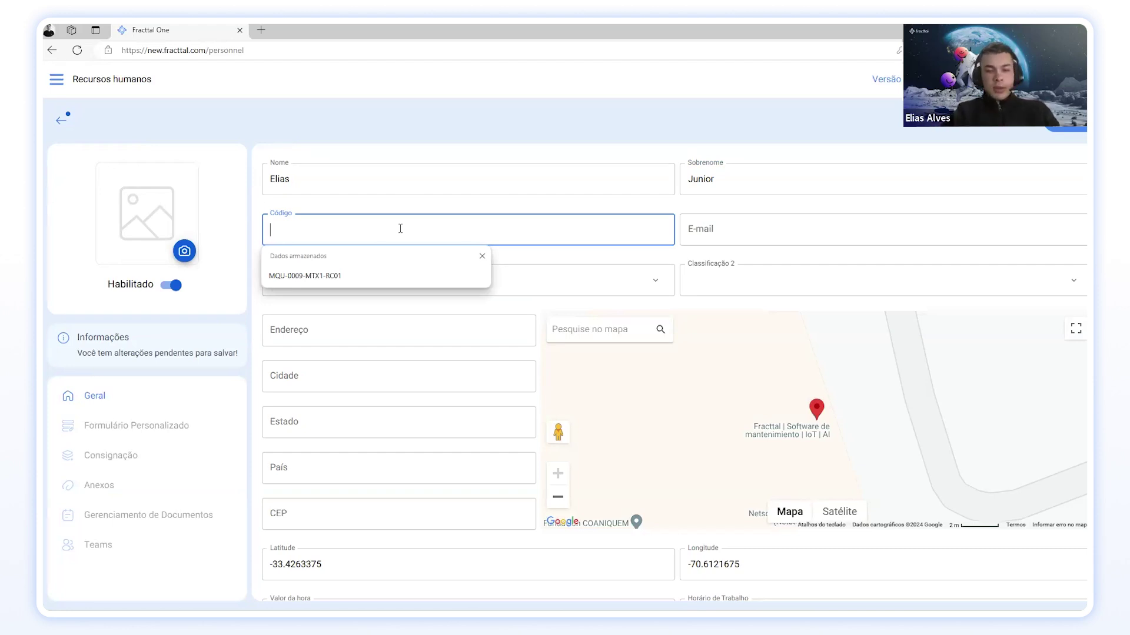
{"action": "type", "text": "43872134"}
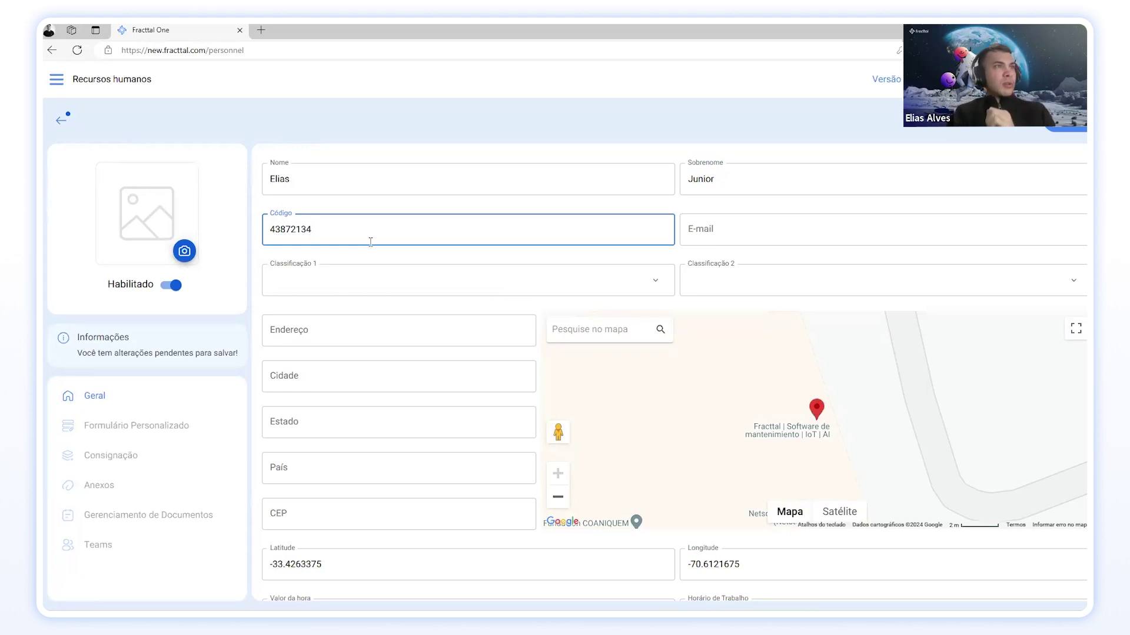
Step: Enter the employee's full e-mail address in the E-mail field
{"action": "left_click", "coordinate": [717, 221]}
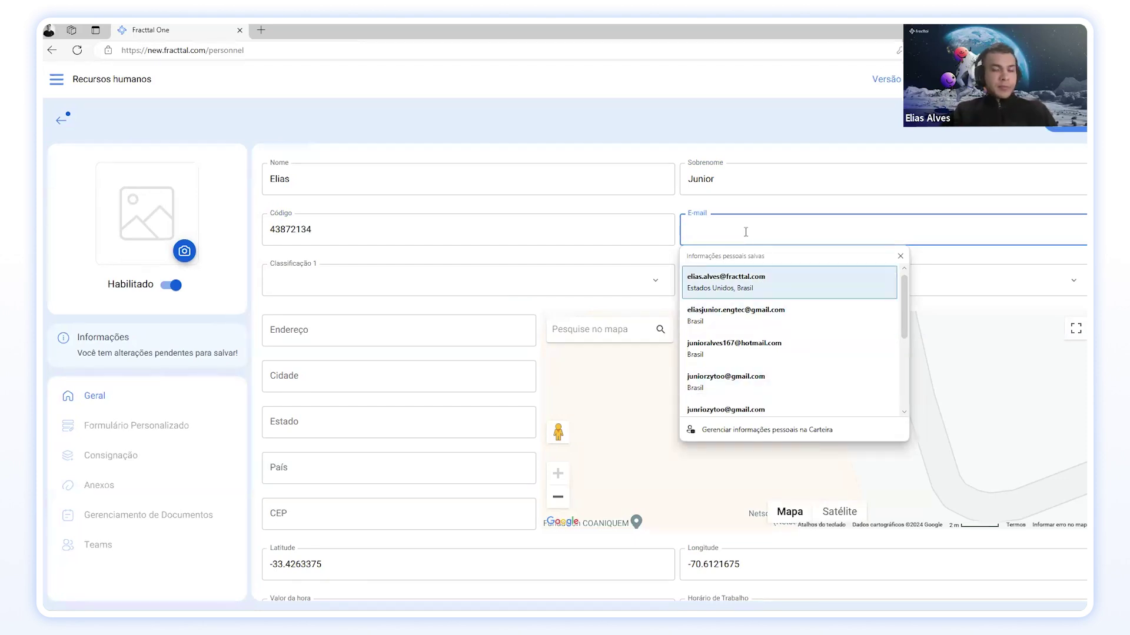
{"action": "type", "text": "jun"}
{"action": "key", "text": "BackSpace"}
{"action": "key", "text": "BackSpace"}
{"action": "key", "text": "BackSpace"}
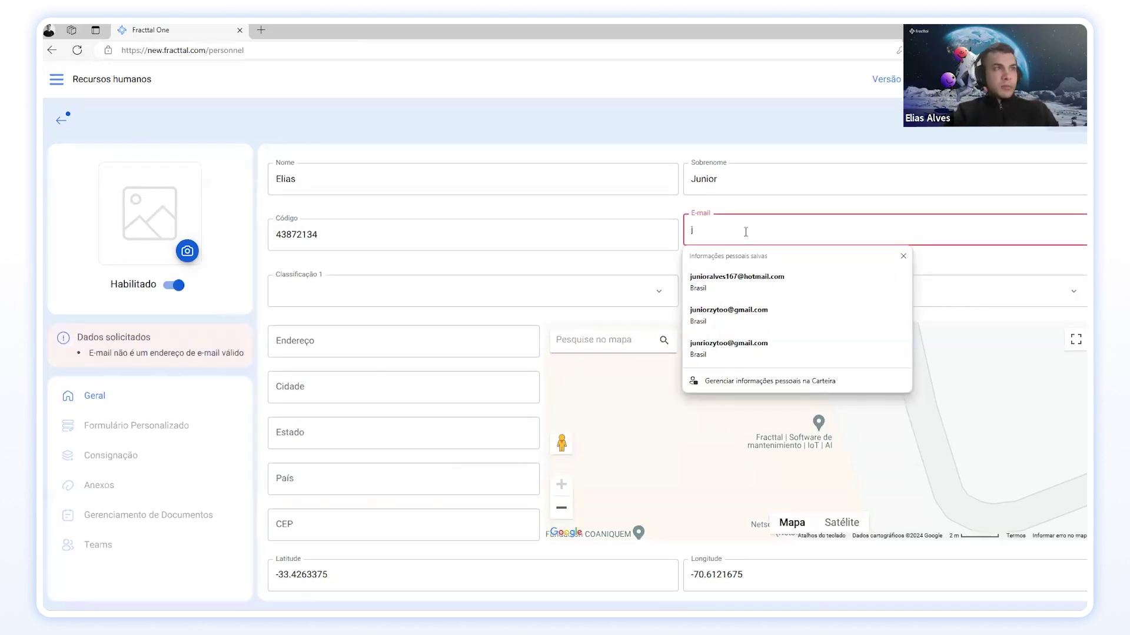
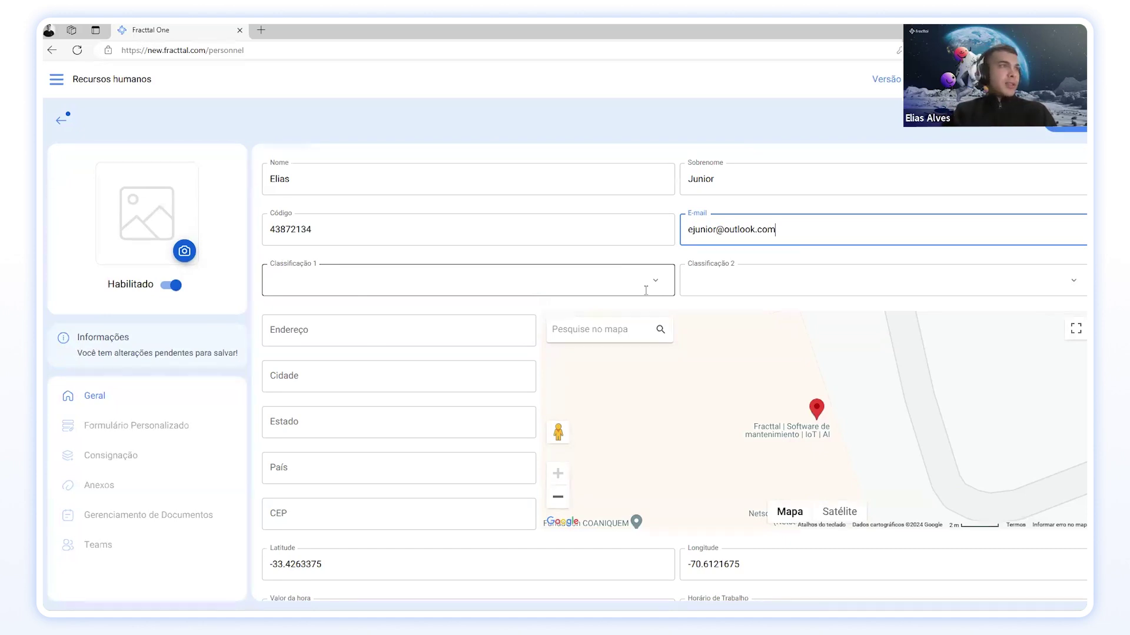
Step: Browse the Classificação 1 options, abandoning an attempt to create a new classification
{"action": "left_click", "coordinate": [657, 282]}
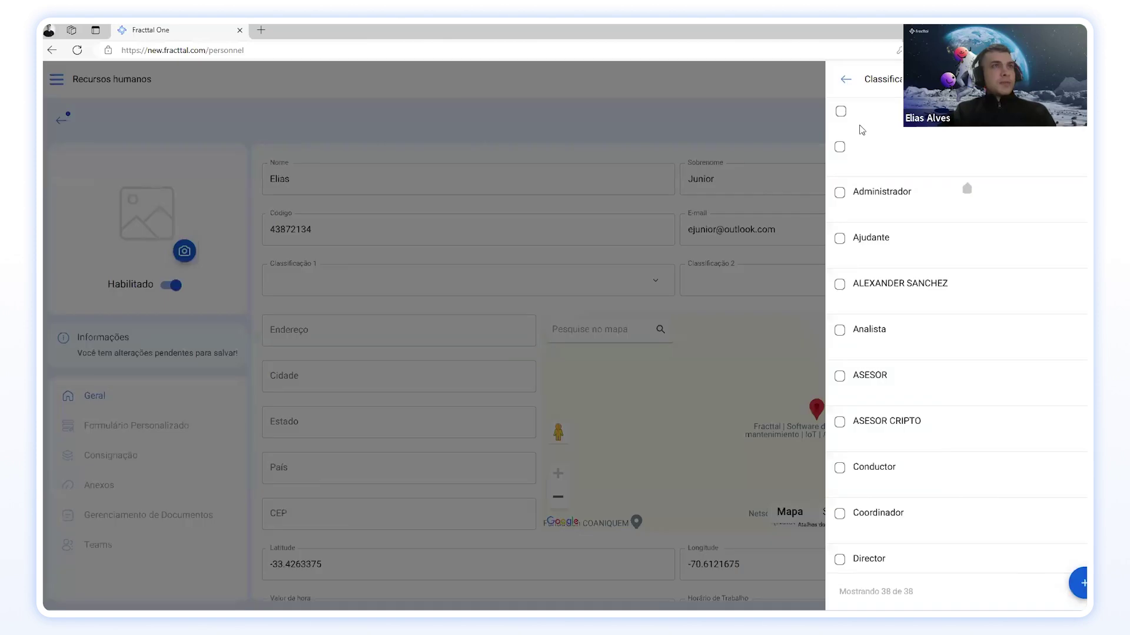
{"action": "scroll", "coordinate": [973, 434], "scroll_direction": "down", "scroll_amount": 4}
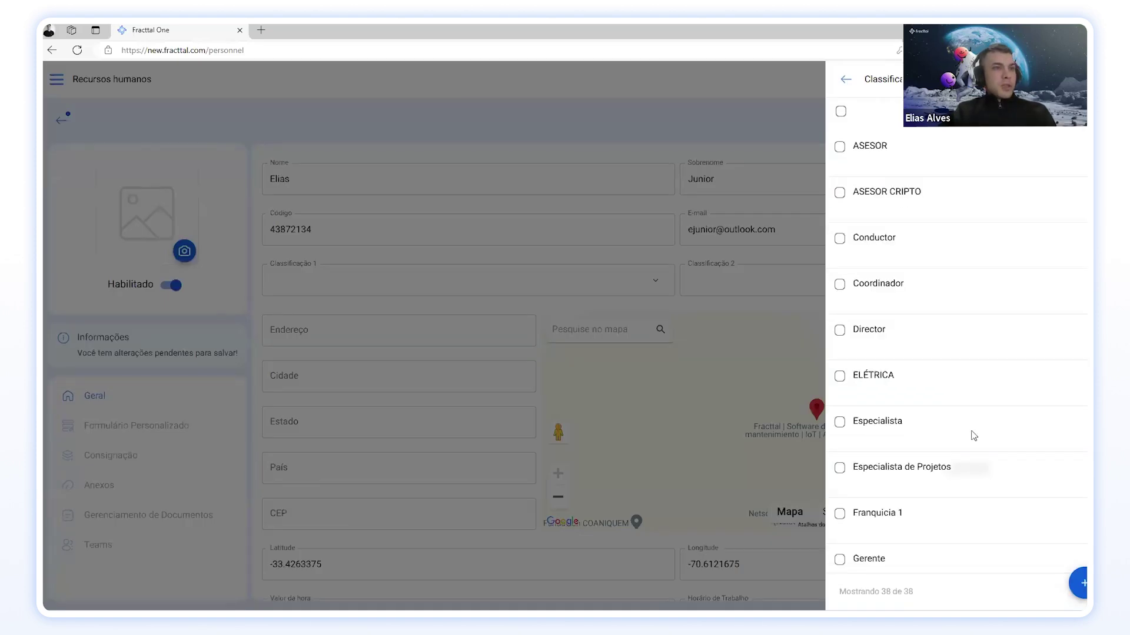
{"action": "scroll", "coordinate": [974, 436], "scroll_direction": "down", "scroll_amount": 2}
{"action": "scroll", "coordinate": [971, 431], "scroll_direction": "down", "scroll_amount": 1}
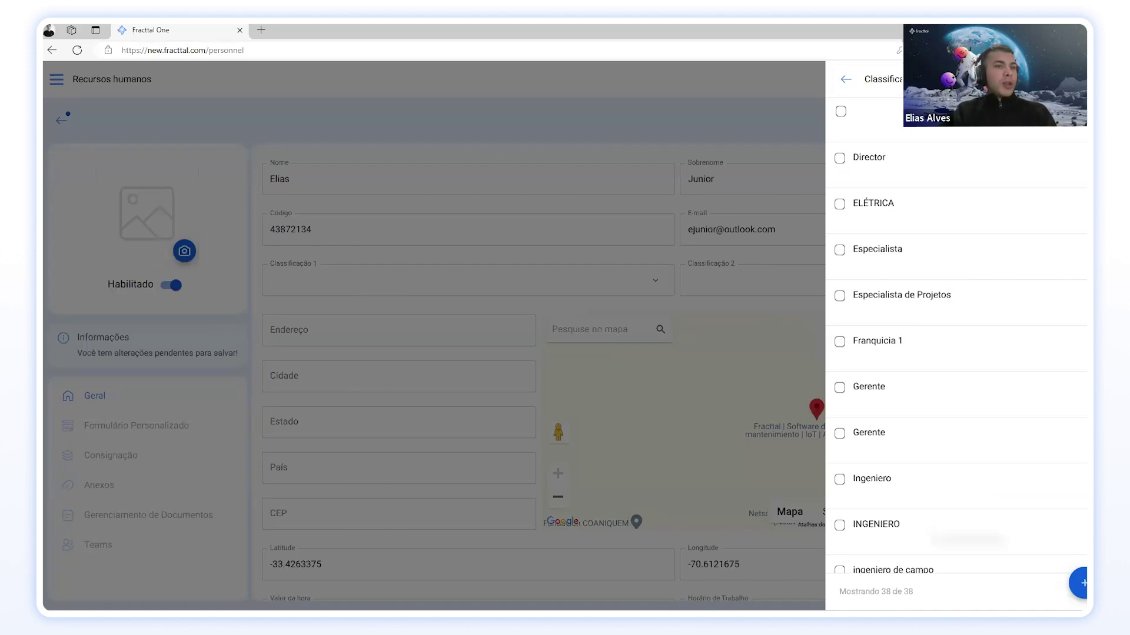
{"action": "left_click", "coordinate": [1081, 584]}
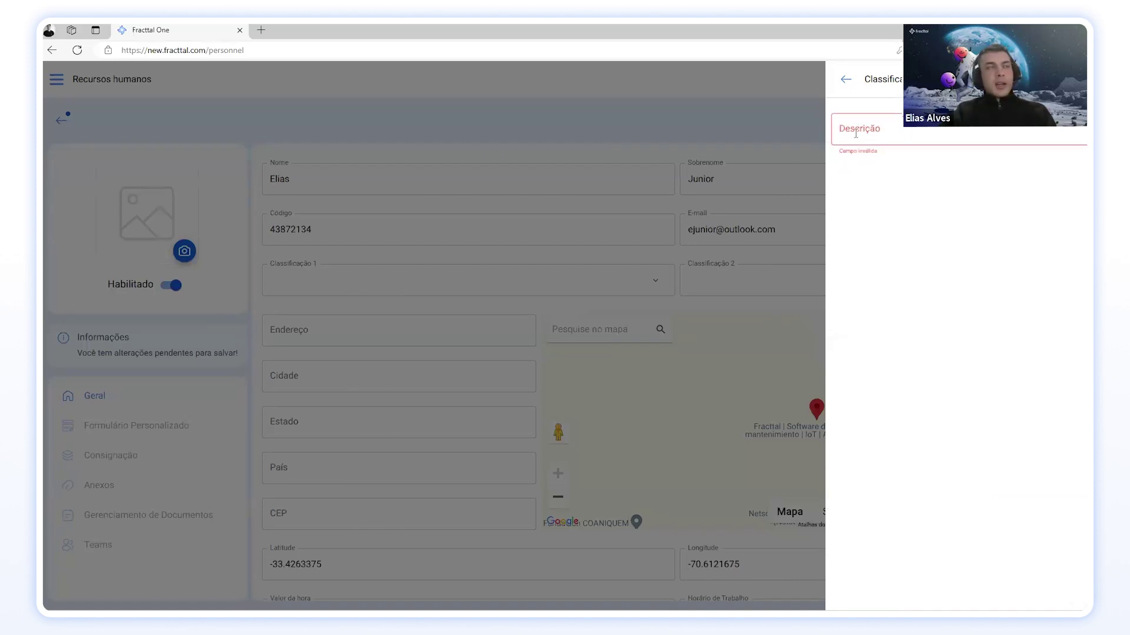
{"action": "left_click", "coordinate": [846, 79]}
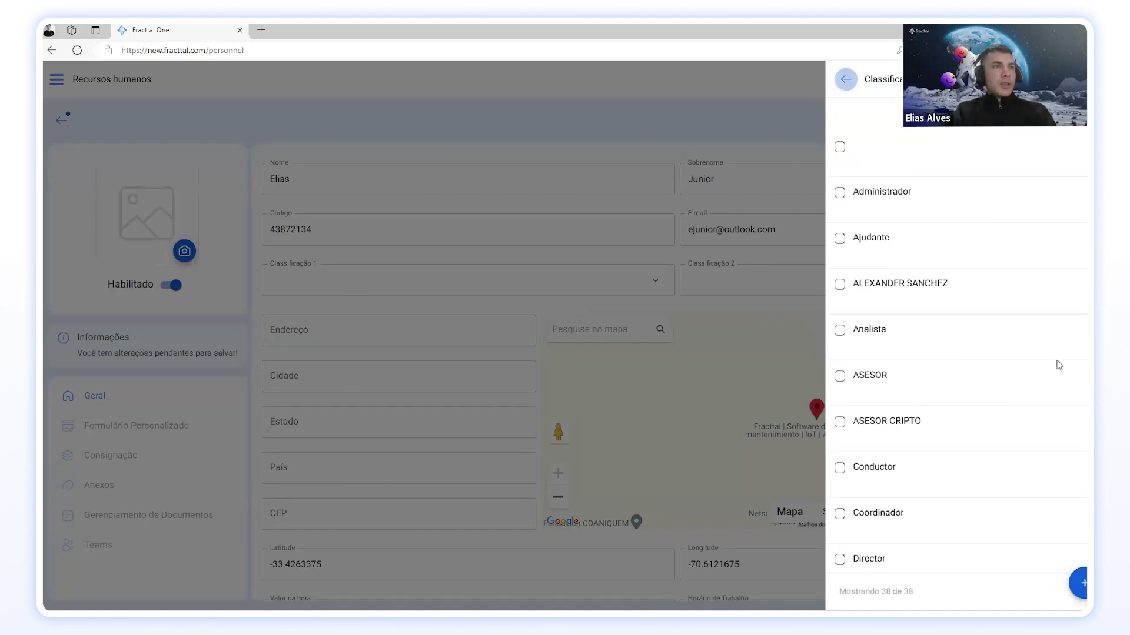
Step: Pick Especialista from the classification list as Classificação 1
{"action": "scroll", "coordinate": [945, 360], "scroll_direction": "down", "scroll_amount": 5}
{"action": "scroll", "coordinate": [936, 356], "scroll_direction": "down", "scroll_amount": 1}
{"action": "scroll", "coordinate": [936, 357], "scroll_direction": "up", "scroll_amount": 6}
{"action": "scroll", "coordinate": [936, 356], "scroll_direction": "down", "scroll_amount": 9}
{"action": "scroll", "coordinate": [934, 357], "scroll_direction": "up", "scroll_amount": 8}
{"action": "scroll", "coordinate": [934, 357], "scroll_direction": "down", "scroll_amount": 2}
{"action": "scroll", "coordinate": [935, 357], "scroll_direction": "down", "scroll_amount": 4}
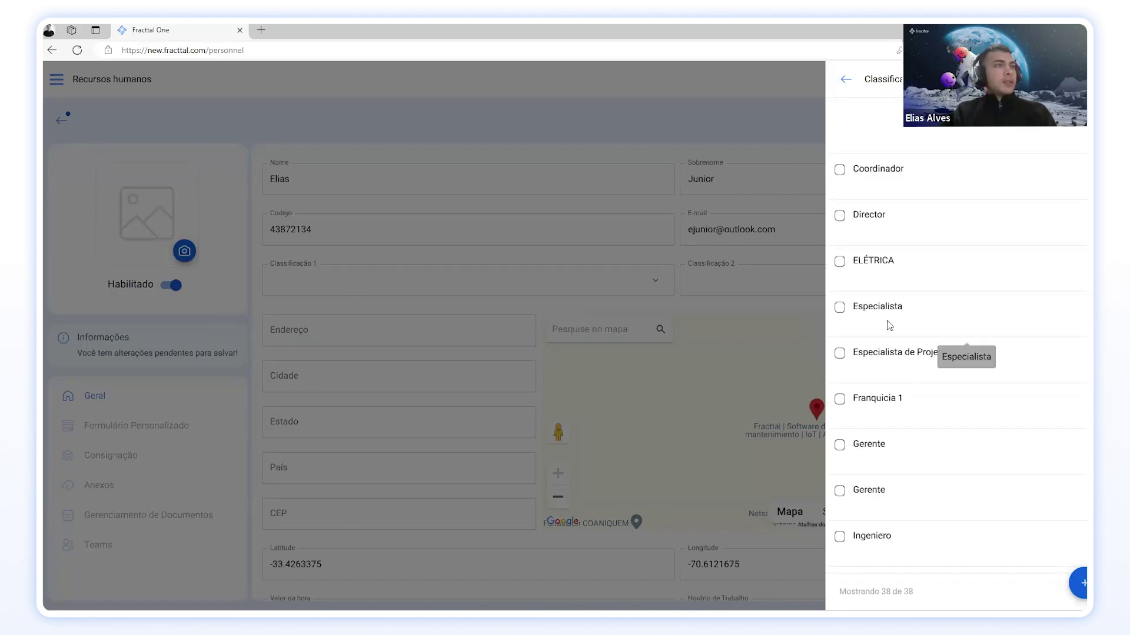
{"action": "left_click", "coordinate": [889, 325]}
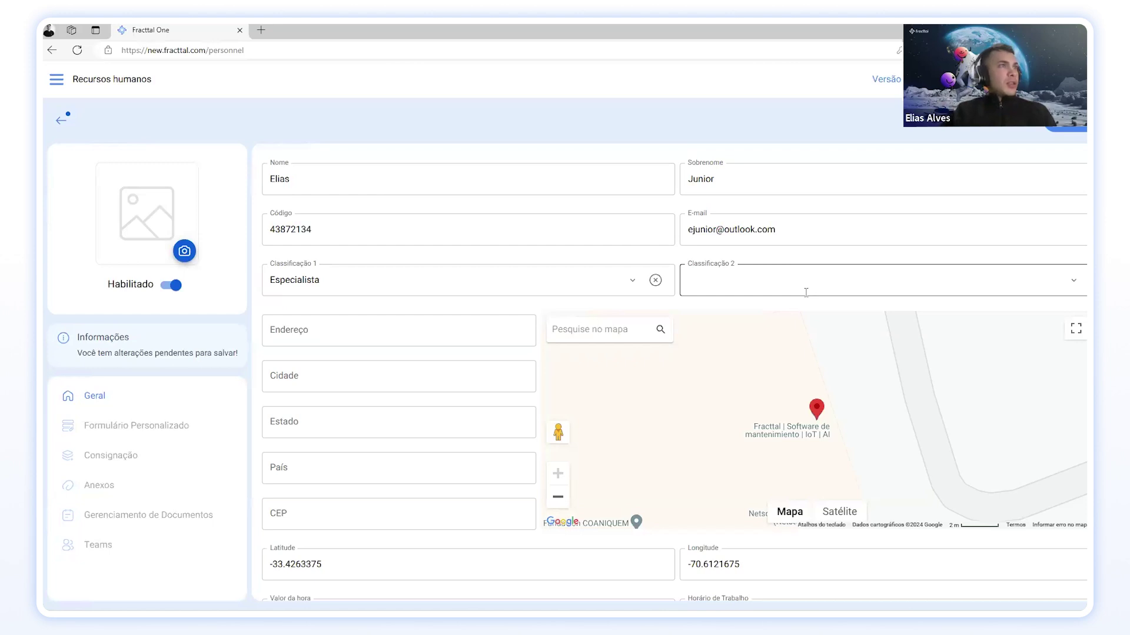
{"action": "left_click", "coordinate": [1071, 285]}
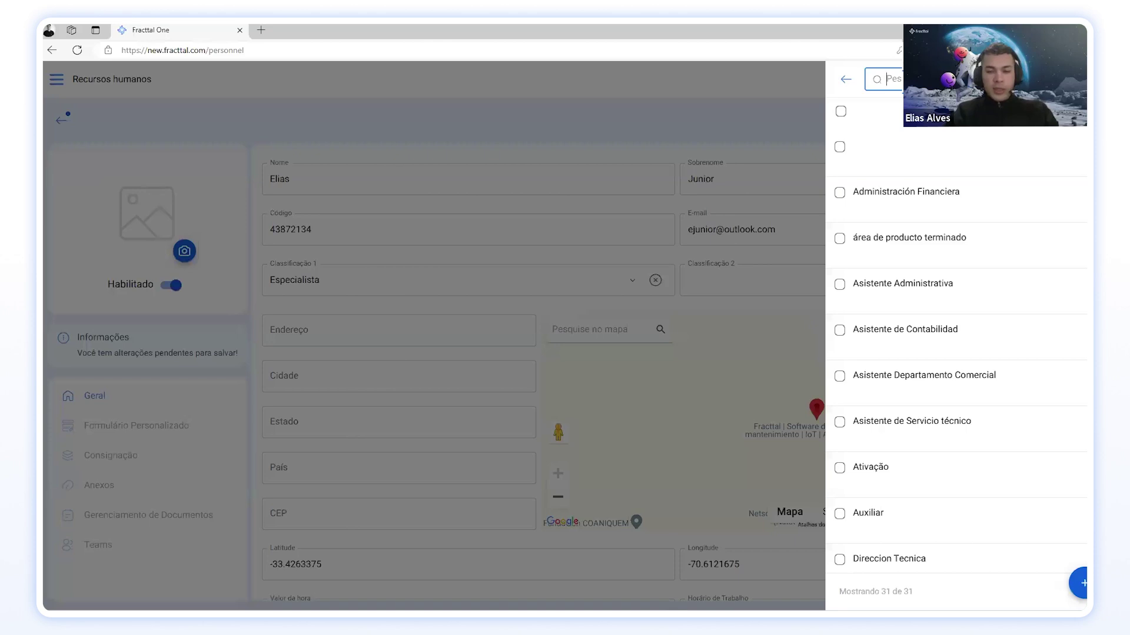
Step: Create a 'Projetos' classification and assign it as Classificação 2
{"action": "type", "text": "de"}
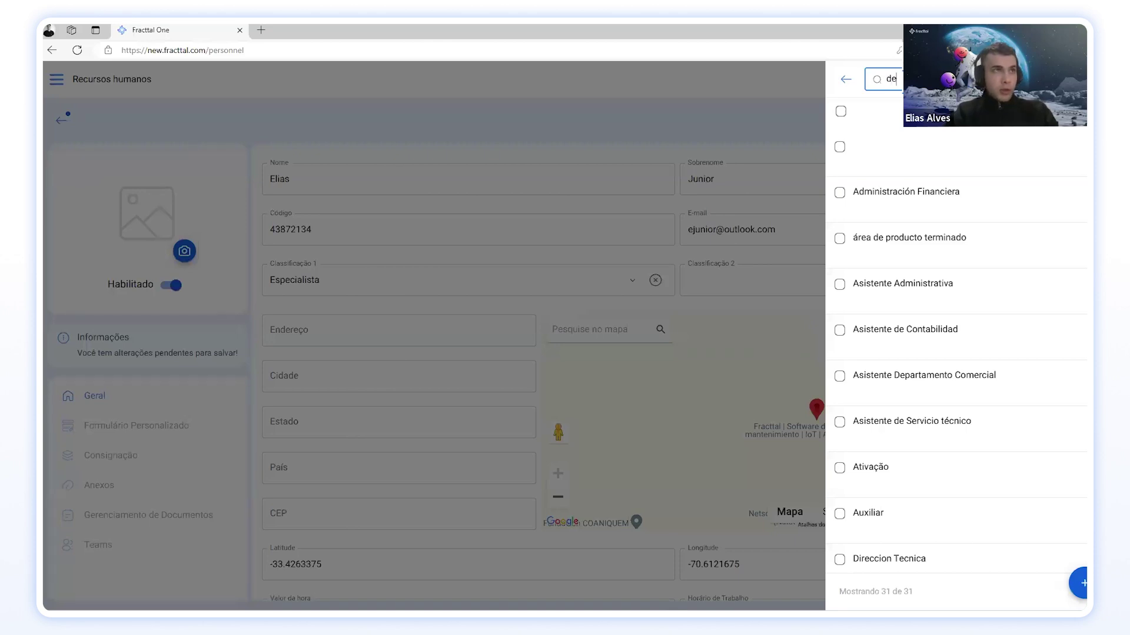
{"action": "key", "text": "BackSpace"}
{"action": "key", "text": "BackSpace"}
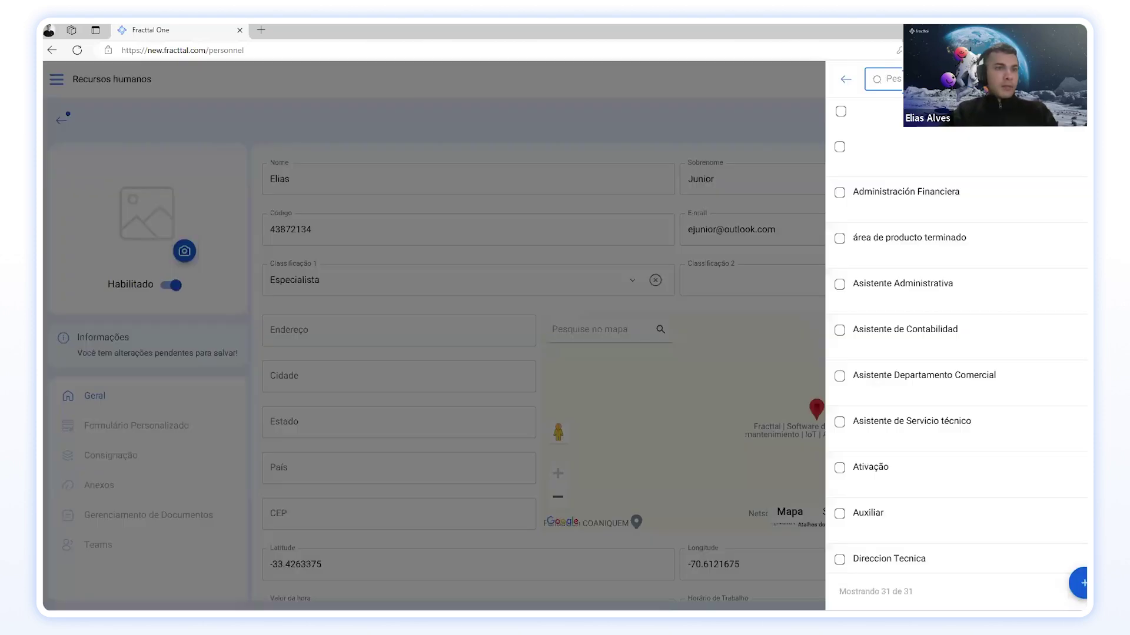
{"action": "left_click", "coordinate": [1081, 583]}
{"action": "left_click", "coordinate": [901, 134]}
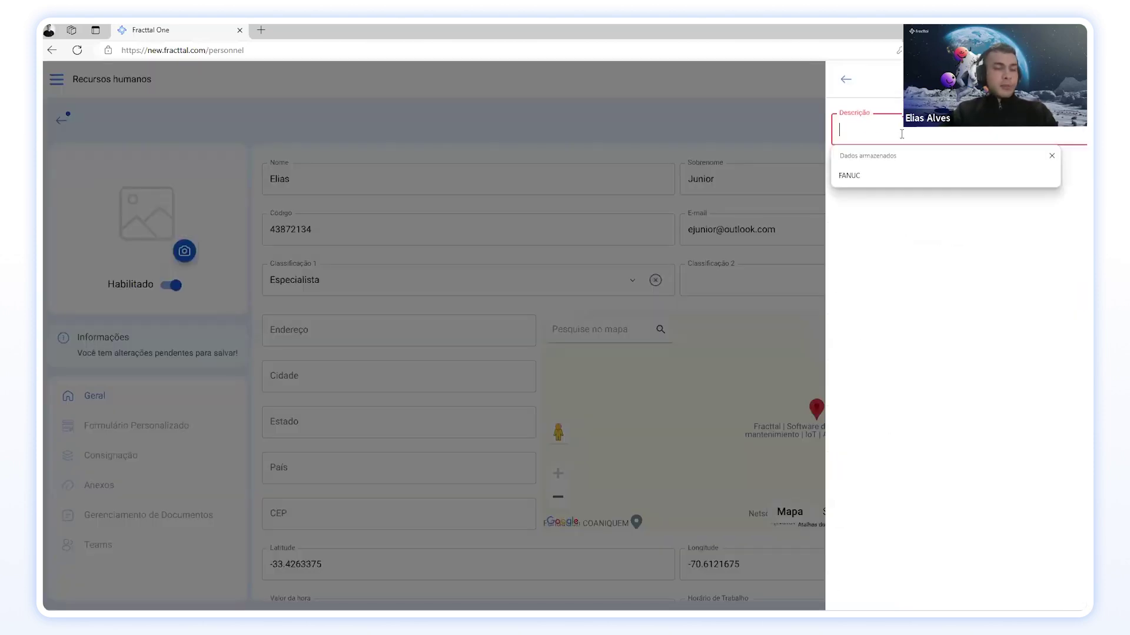
{"action": "type", "text": "Projetos"}
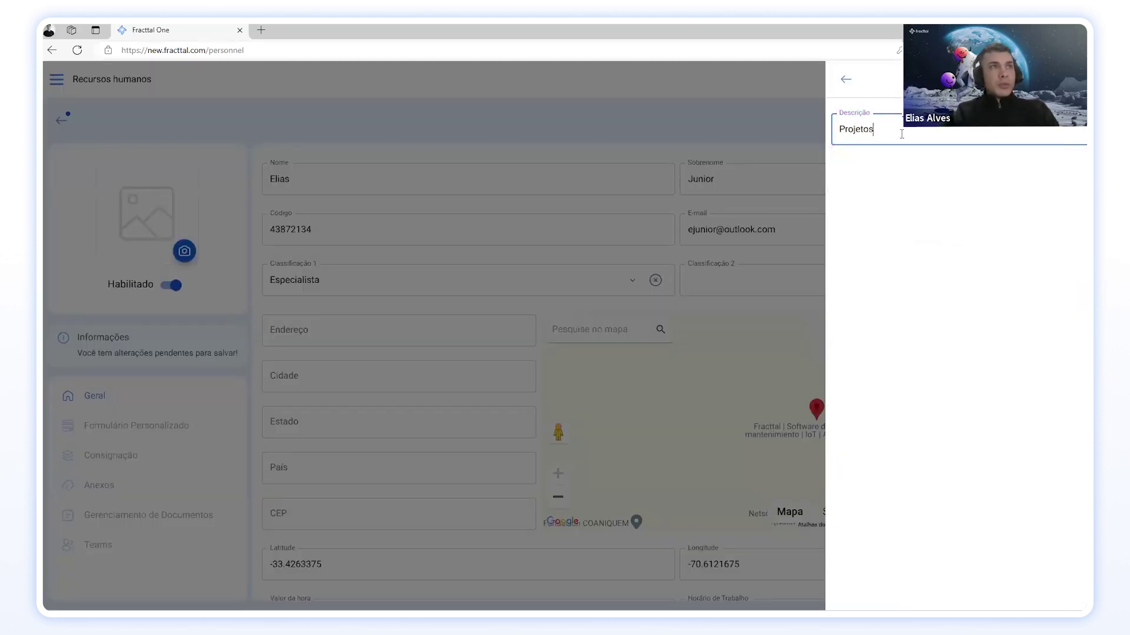
{"action": "key", "text": "Return"}
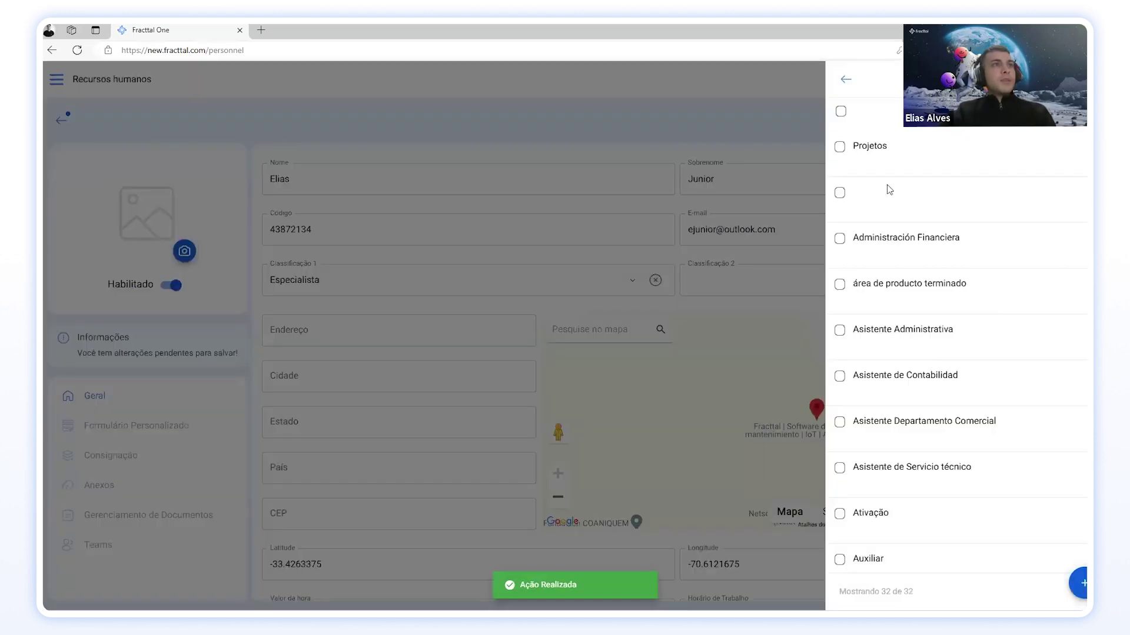
{"action": "left_click", "coordinate": [910, 158]}
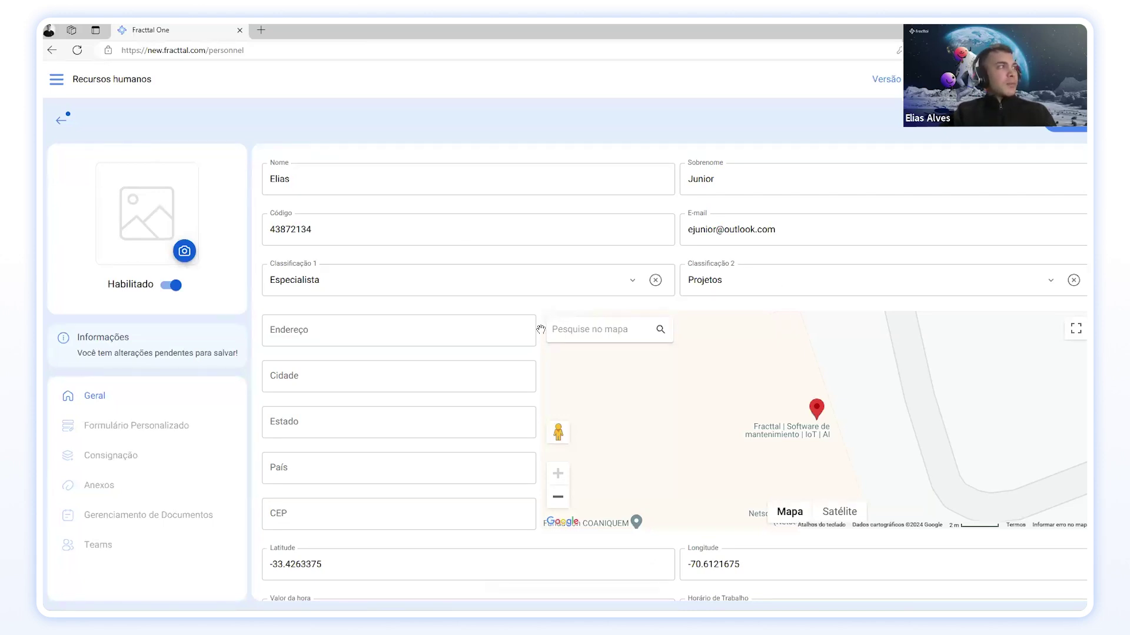
Step: Populate the Endereço fields from the browser's first saved address entry
{"action": "scroll", "coordinate": [429, 280], "scroll_direction": "down", "scroll_amount": 1}
{"action": "left_click", "coordinate": [339, 275]}
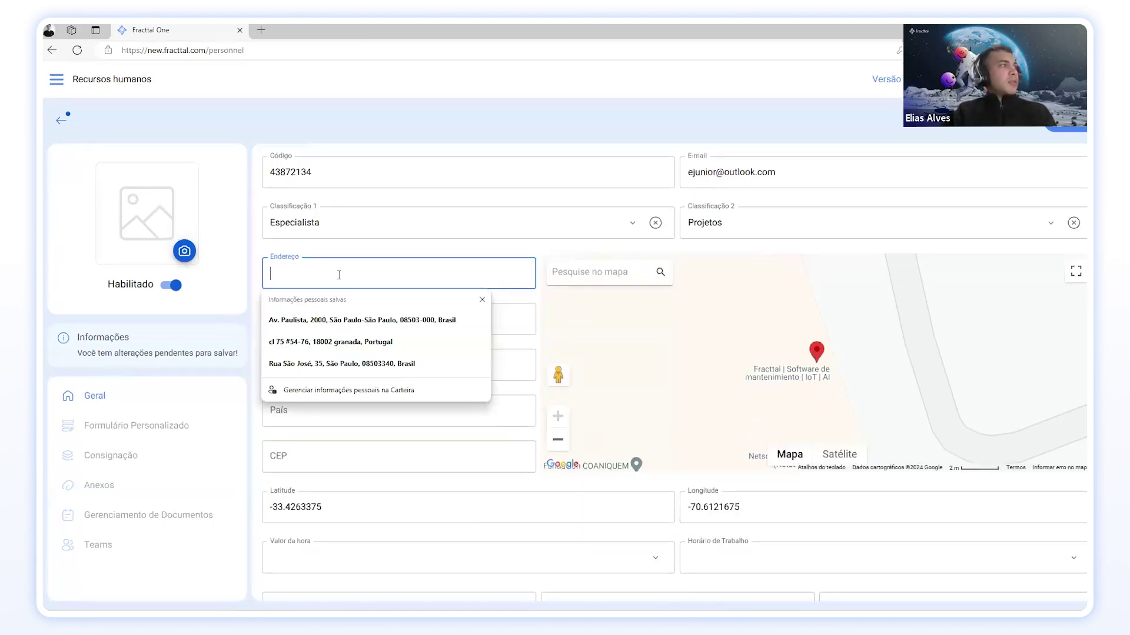
{"action": "left_click", "coordinate": [350, 317]}
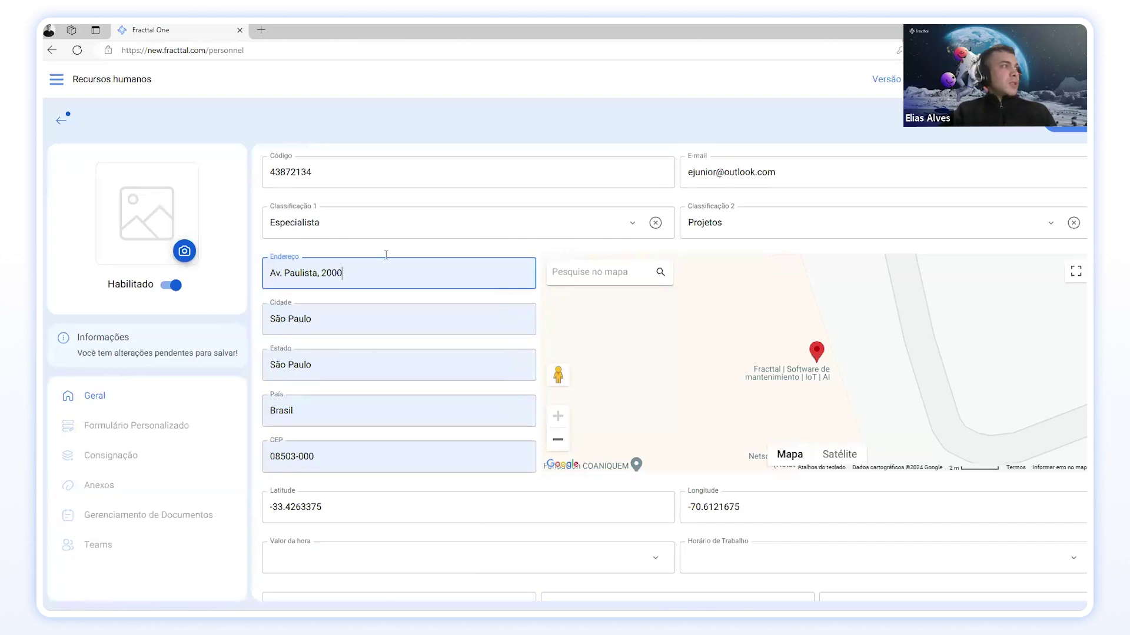
{"action": "scroll", "coordinate": [393, 282], "scroll_direction": "down", "scroll_amount": 3}
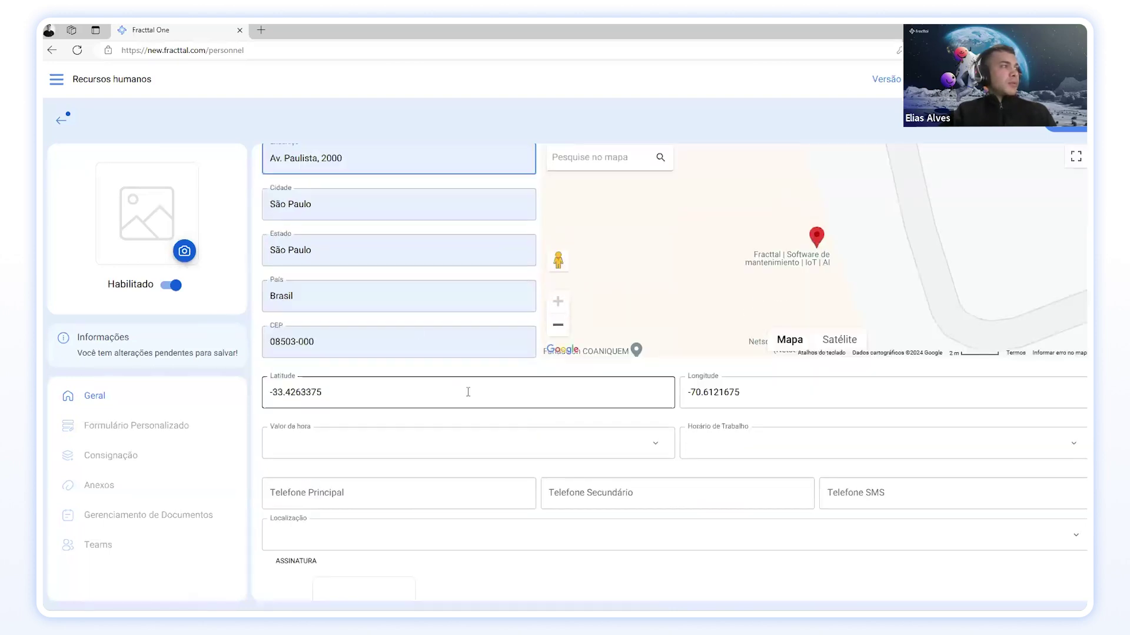
{"action": "scroll", "coordinate": [426, 200], "scroll_direction": "up", "scroll_amount": 2}
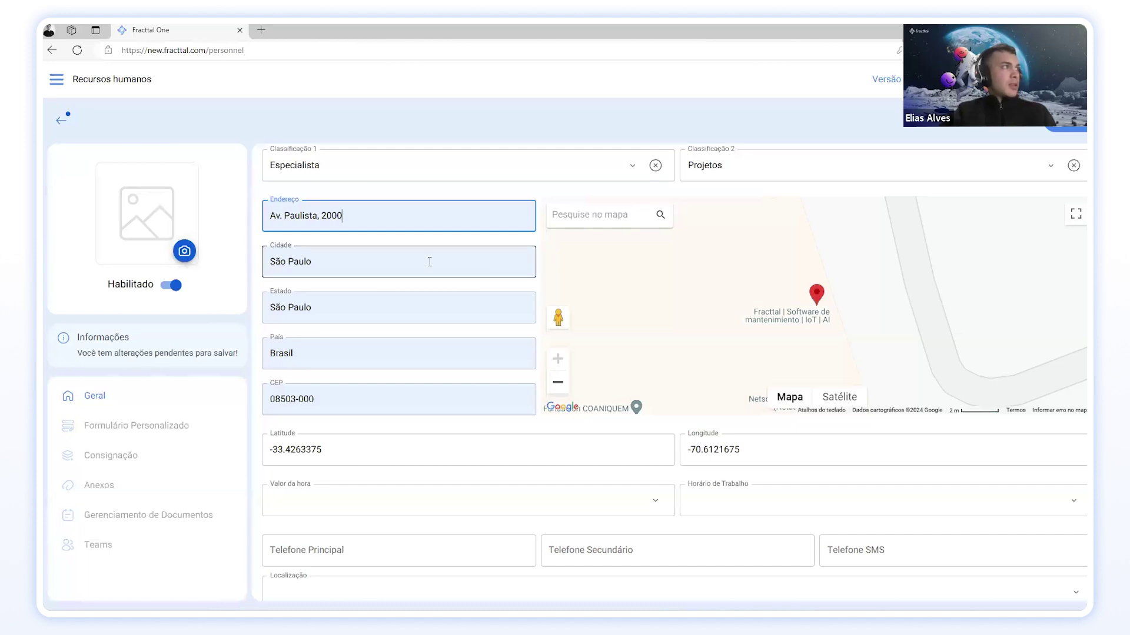
{"action": "scroll", "coordinate": [361, 363], "scroll_direction": "down", "scroll_amount": 3}
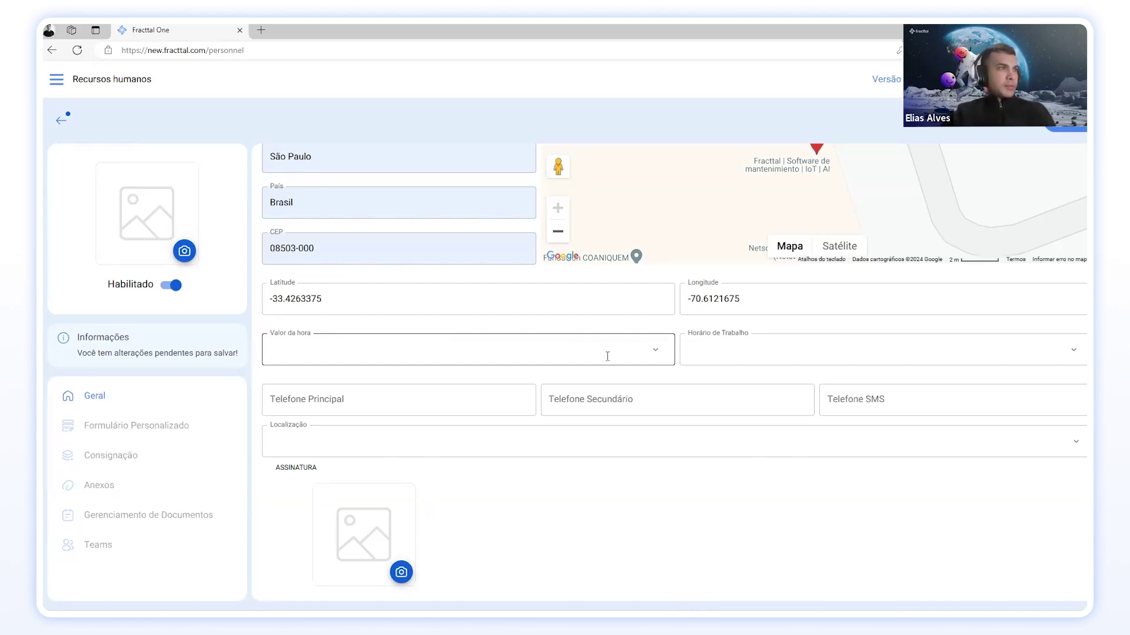
Step: Create an 'Especialista de Projetos' hourly rate of 250 and assign it as Valor da hora
{"action": "left_click", "coordinate": [655, 350]}
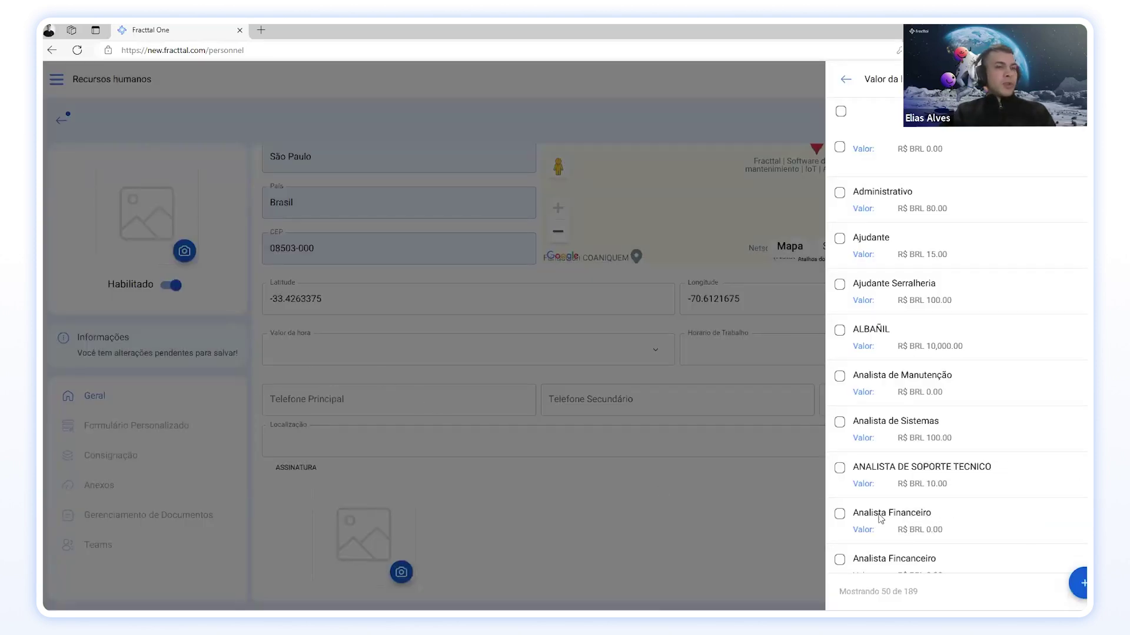
{"action": "left_click", "coordinate": [1082, 583]}
{"action": "left_click", "coordinate": [890, 140]}
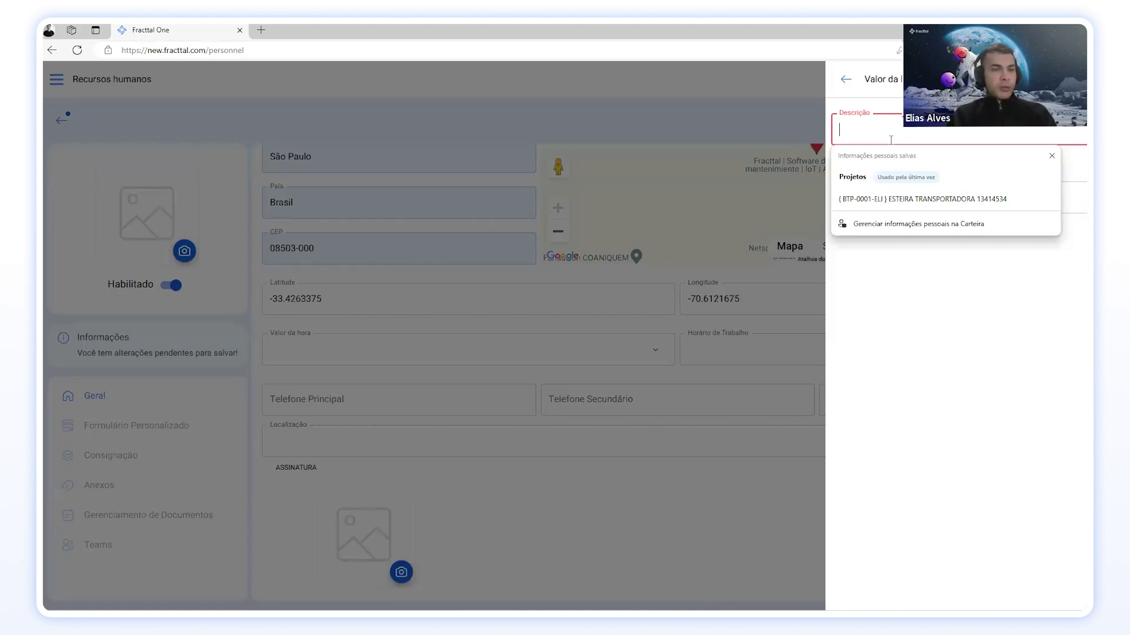
{"action": "type", "text": "Especi"}
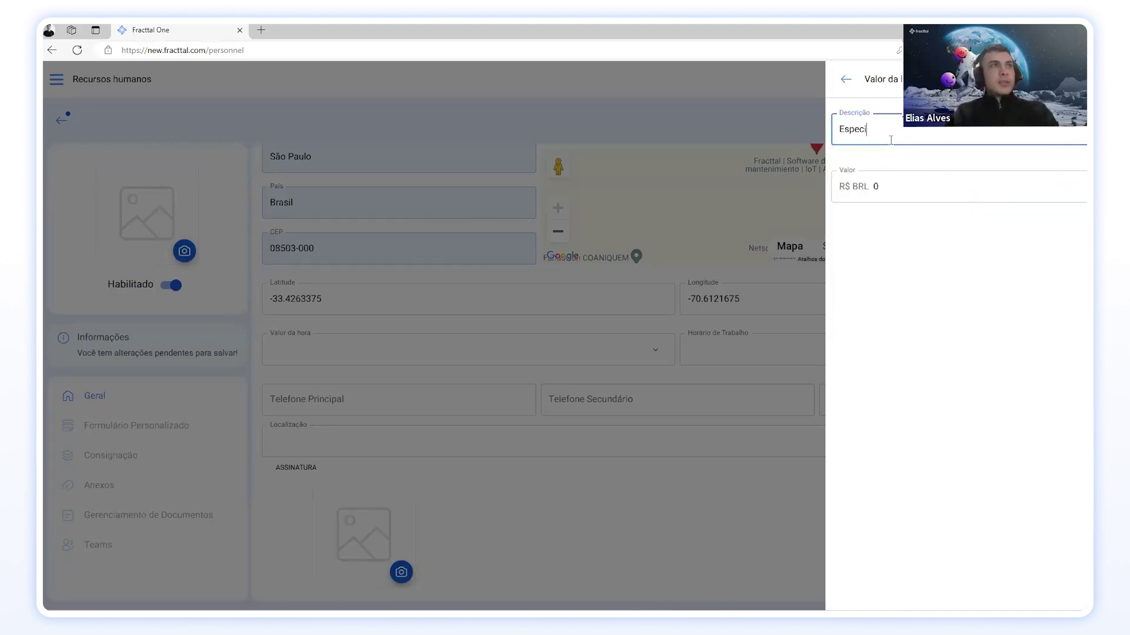
{"action": "type", "text": "allis"}
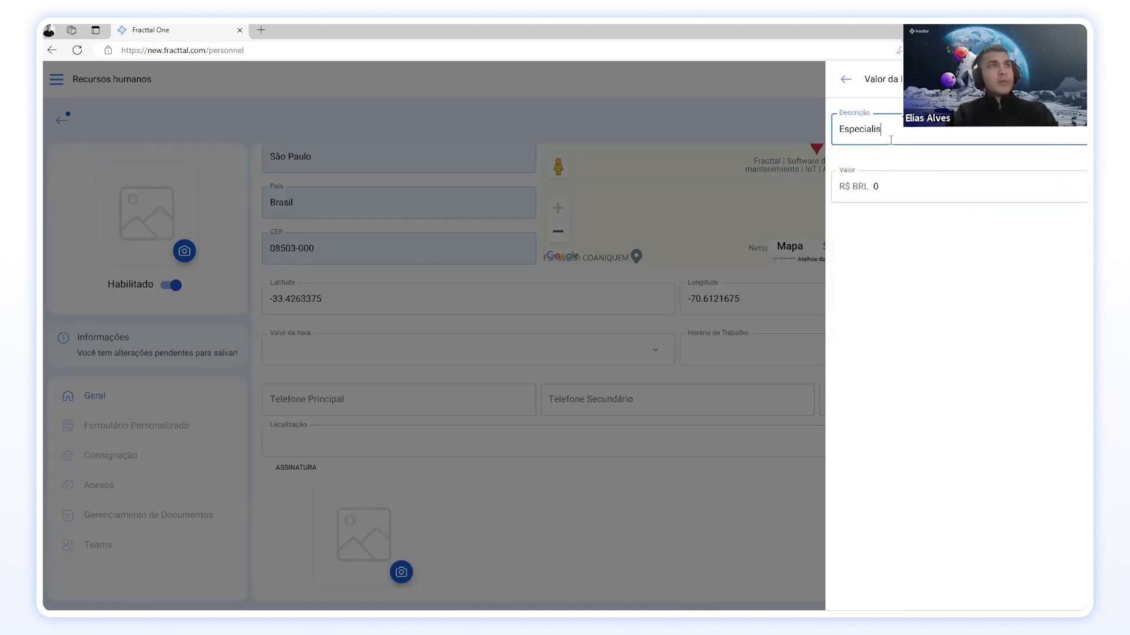
{"action": "type", "text": "ta de Projetos"}
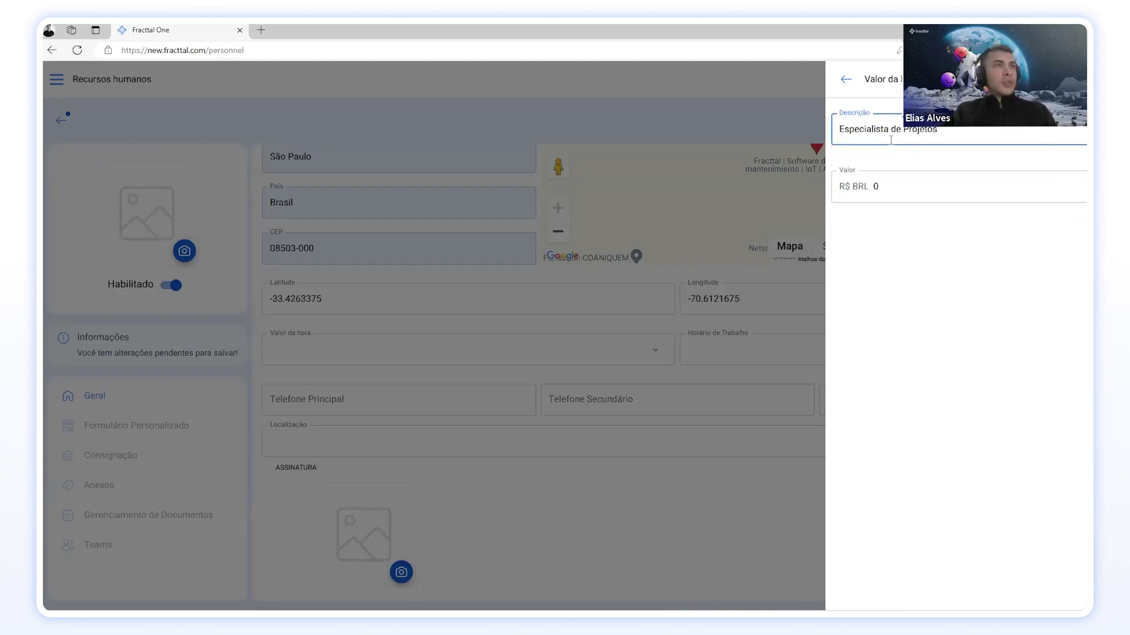
{"action": "left_click", "coordinate": [887, 189]}
{"action": "type", "text": "2"}
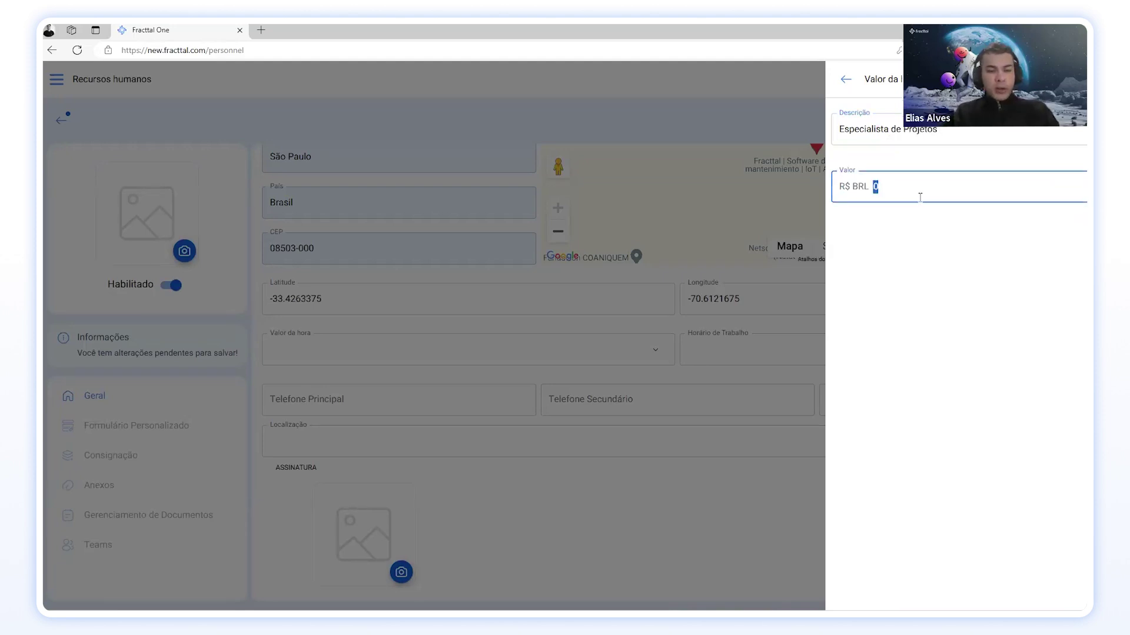
{"action": "type", "text": "50"}
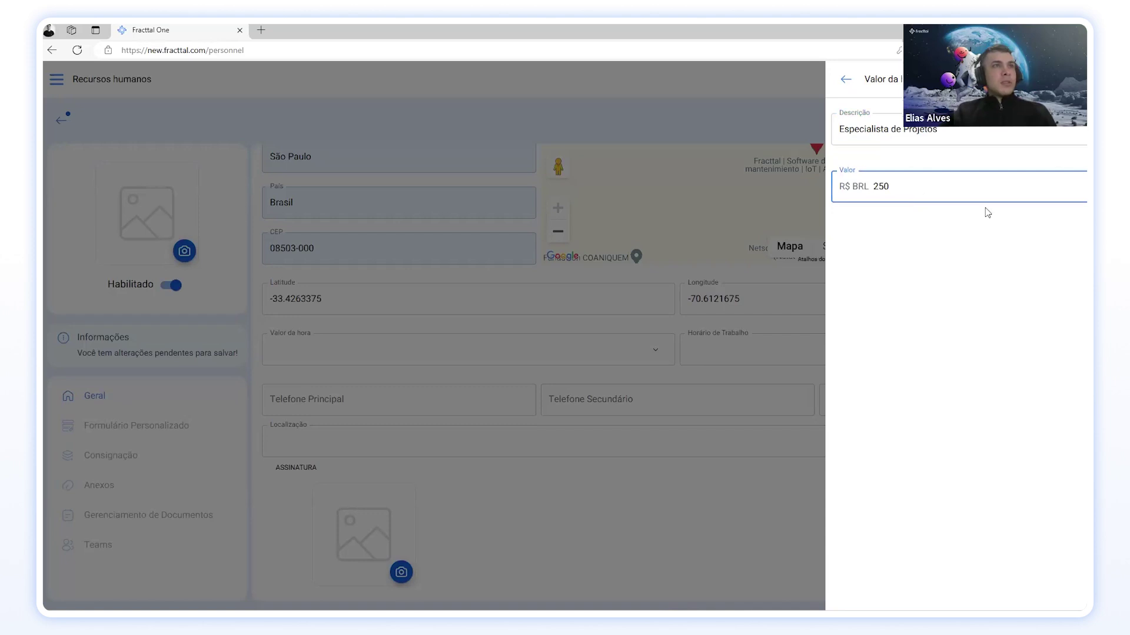
{"action": "key", "text": "Return"}
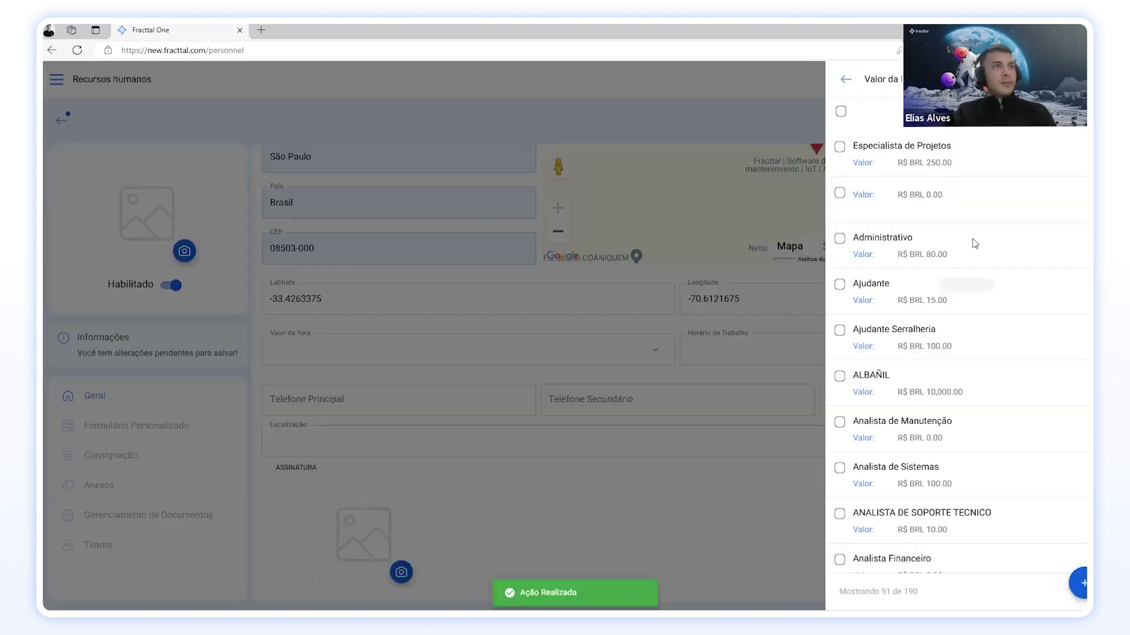
{"action": "left_click", "coordinate": [949, 151]}
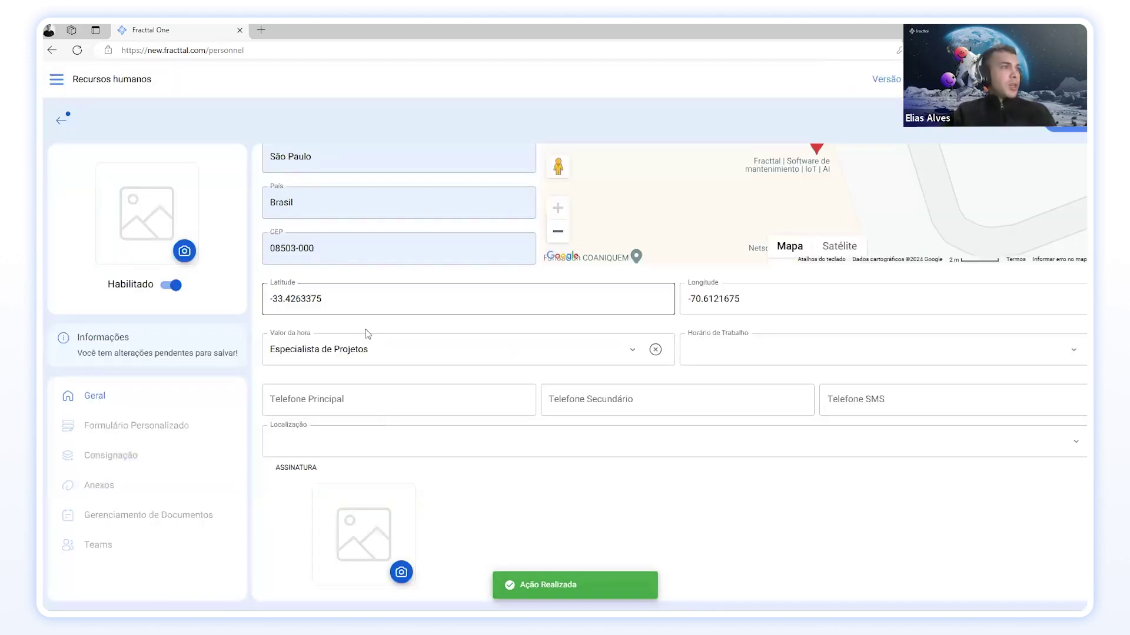
Step: Choose Horario Comercial from the Horário de Trabalho list
{"action": "scroll", "coordinate": [254, 479], "scroll_direction": "up", "scroll_amount": 2}
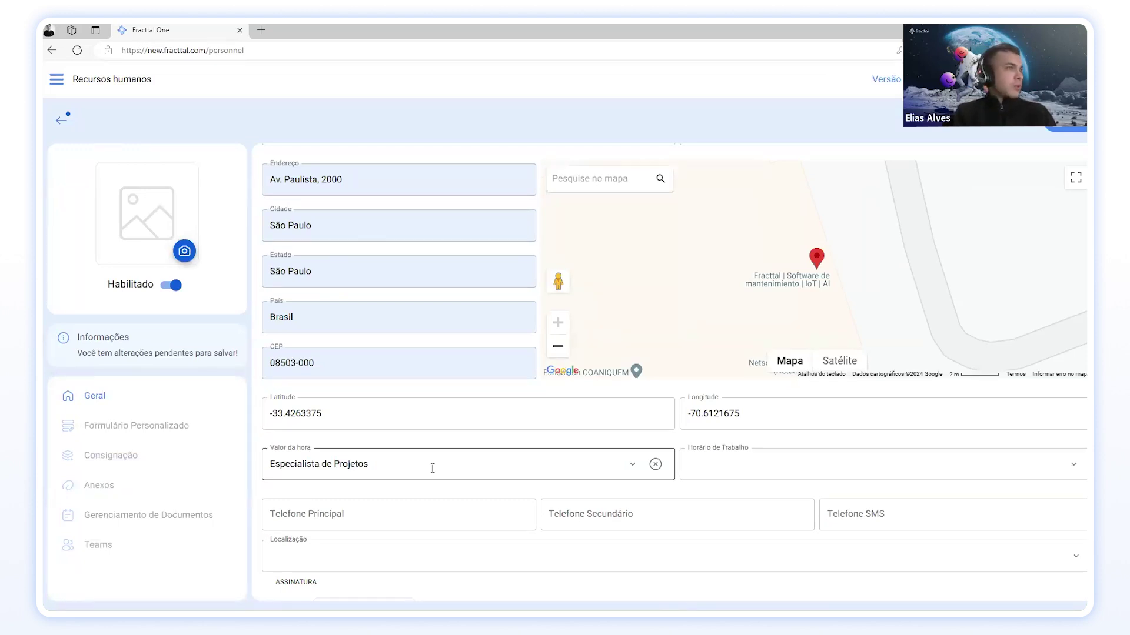
{"action": "left_click", "coordinate": [1071, 467]}
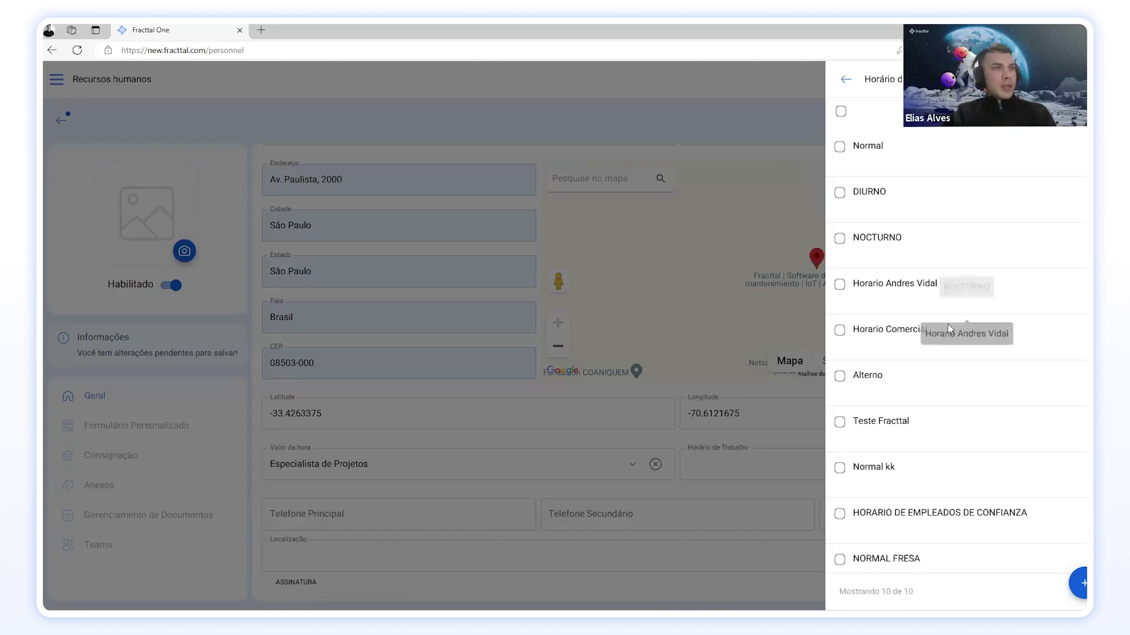
{"action": "left_click", "coordinate": [889, 330]}
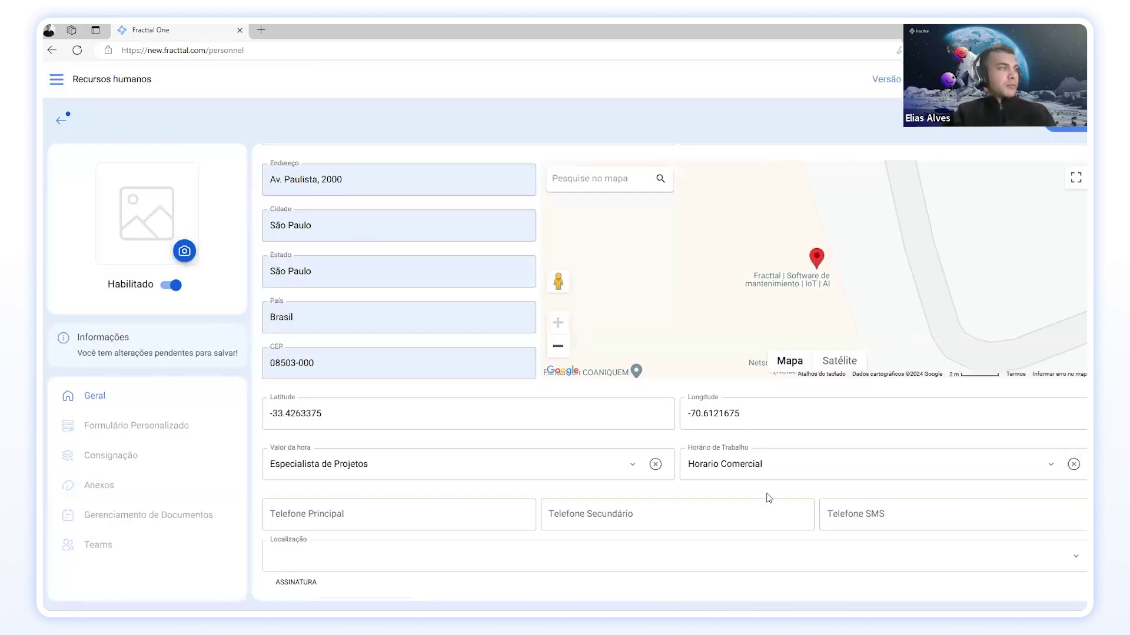
{"action": "scroll", "coordinate": [824, 470], "scroll_direction": "down", "scroll_amount": 2}
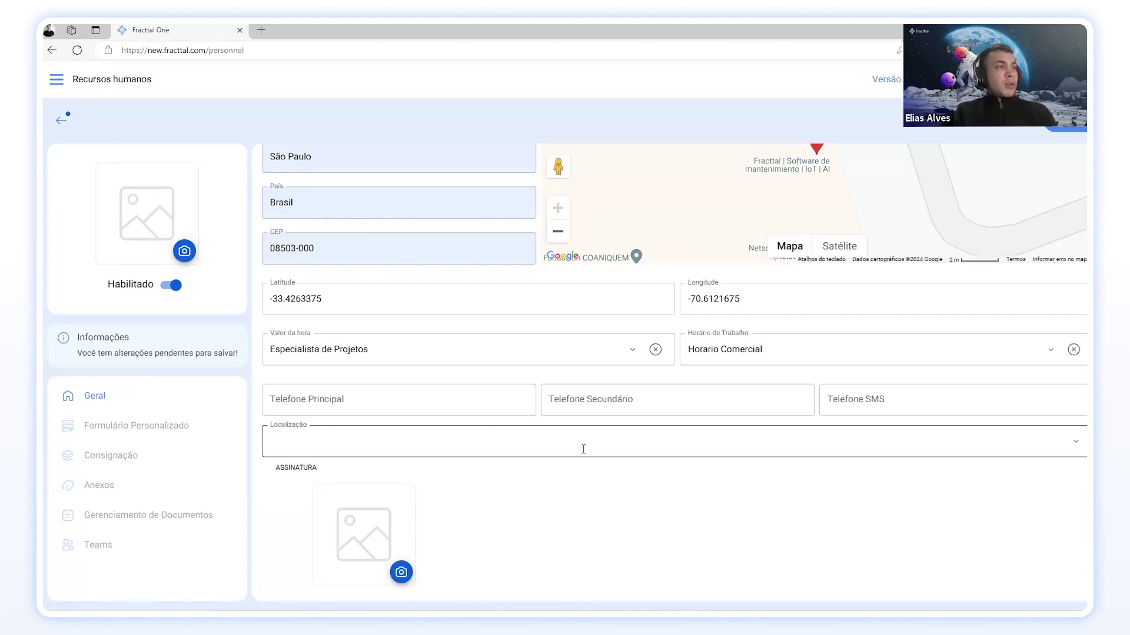
Step: Draw a signature on the Assinatura canvas and keep it on the record
{"action": "left_click", "coordinate": [607, 449]}
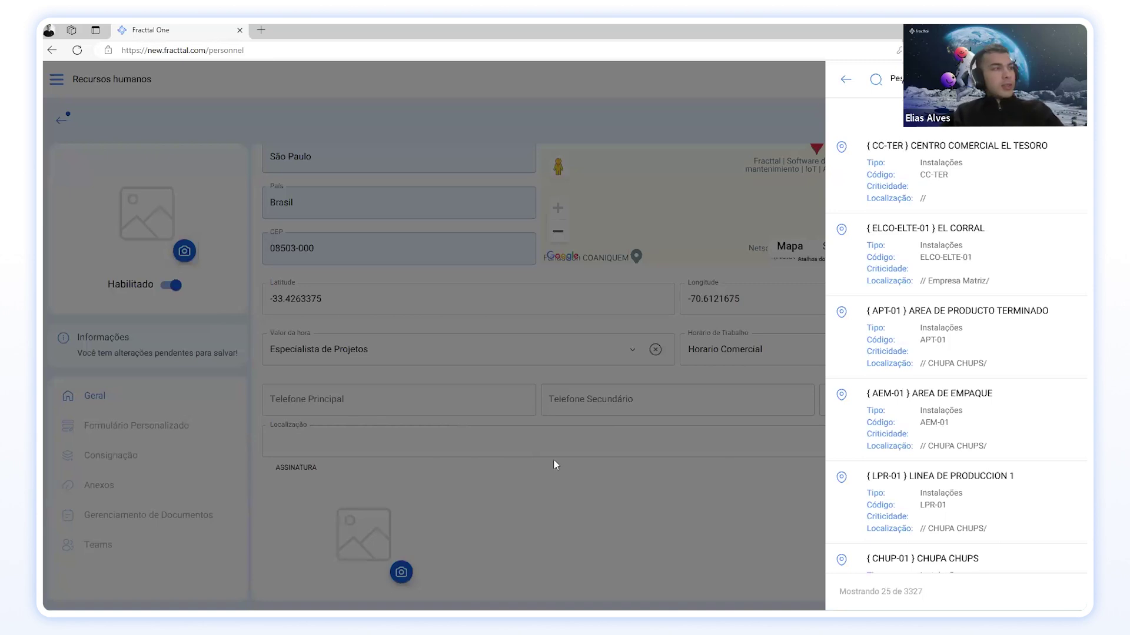
{"action": "left_click", "coordinate": [624, 537]}
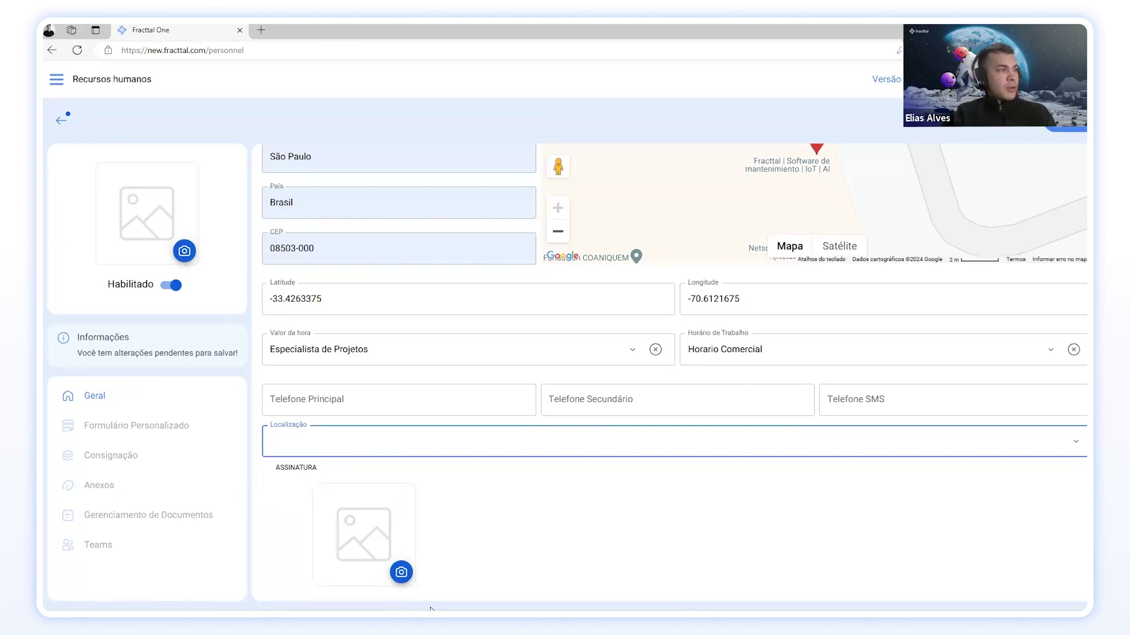
{"action": "left_click", "coordinate": [401, 579]}
{"action": "left_click", "coordinate": [402, 576]}
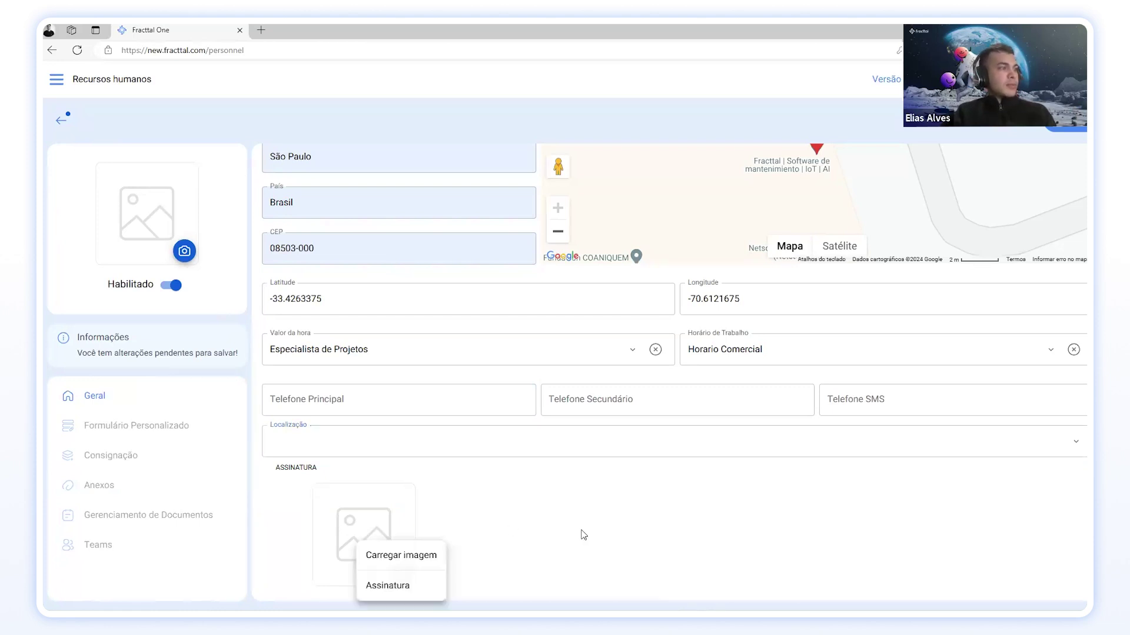
{"action": "left_click", "coordinate": [412, 586]}
{"action": "left_click_drag", "start_coordinate": [859, 189], "coordinate": [919, 205]}
{"action": "left_click", "coordinate": [922, 167]}
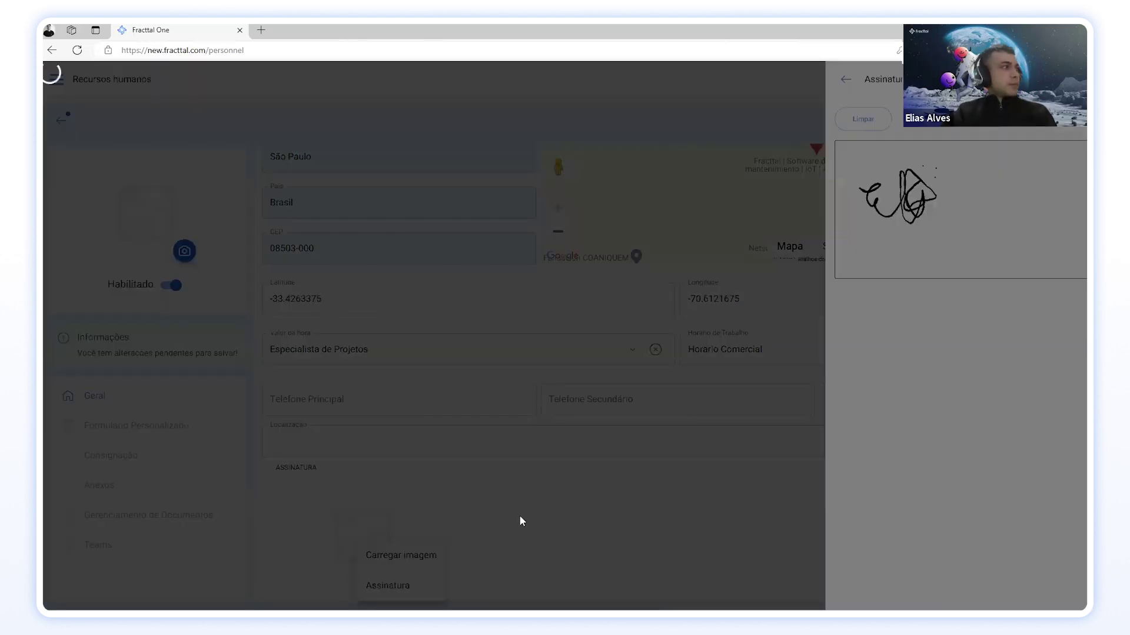
{"action": "left_click", "coordinate": [519, 515]}
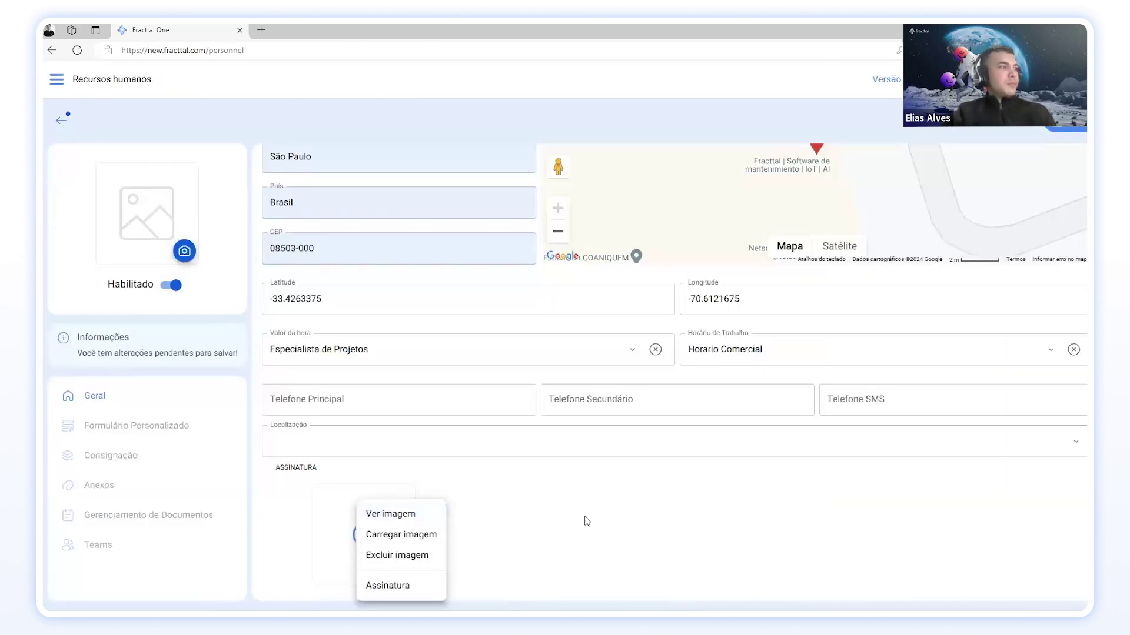
{"action": "left_click", "coordinate": [529, 515]}
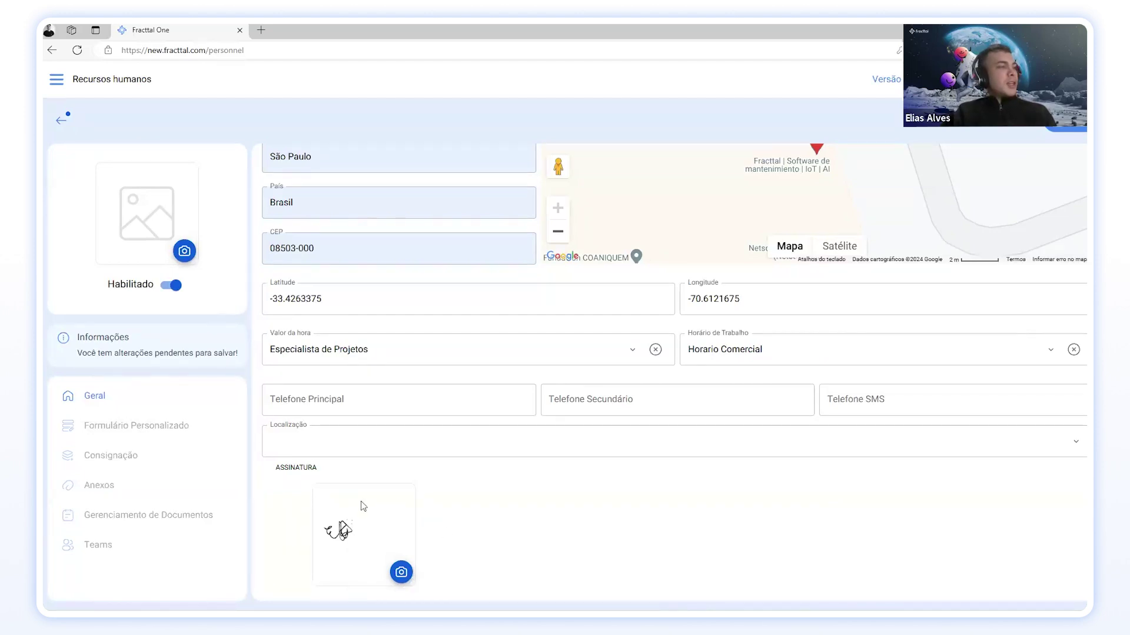
Step: Upload the Image (2) file as the employee's profile photo
{"action": "left_click", "coordinate": [187, 253]}
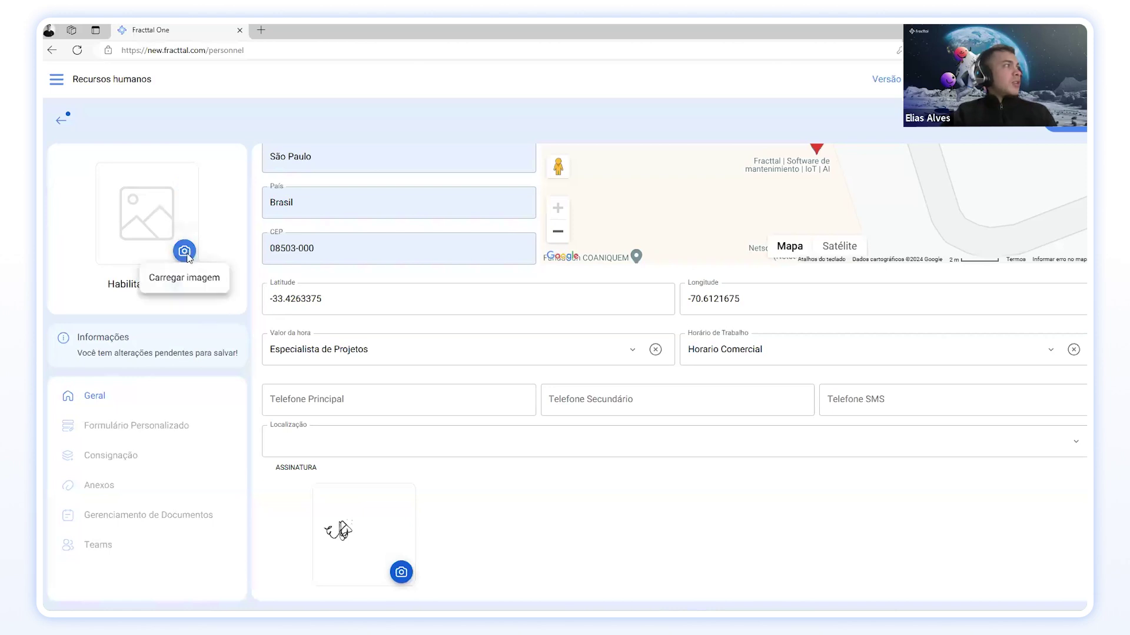
{"action": "left_click", "coordinate": [202, 281]}
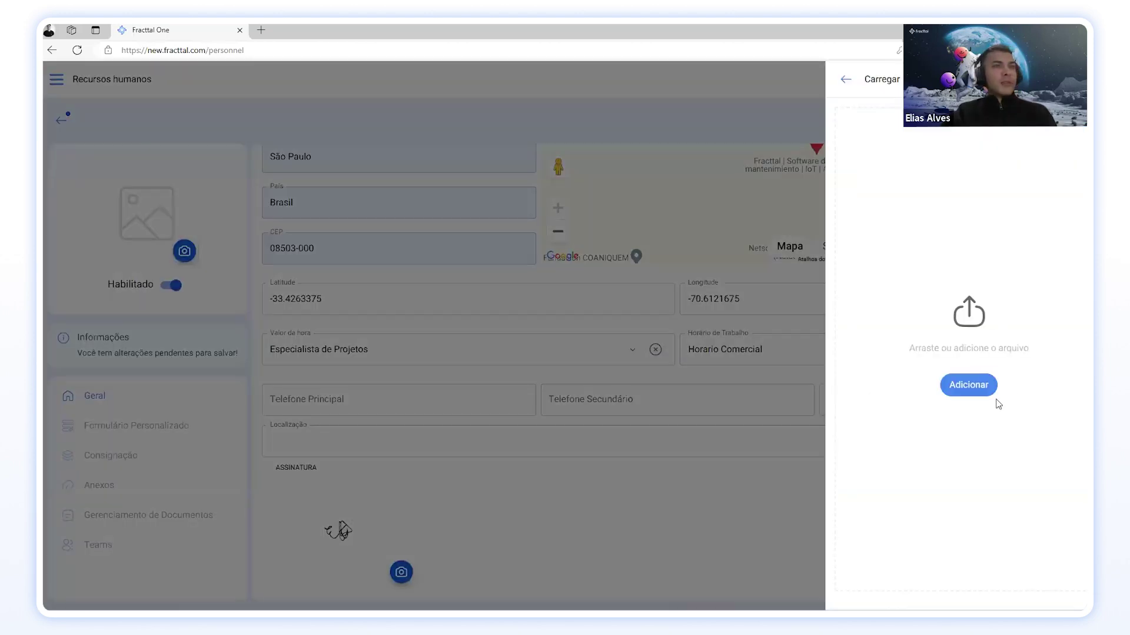
{"action": "left_click", "coordinate": [949, 393]}
{"action": "left_click", "coordinate": [578, 152]}
{"action": "left_click", "coordinate": [585, 387]}
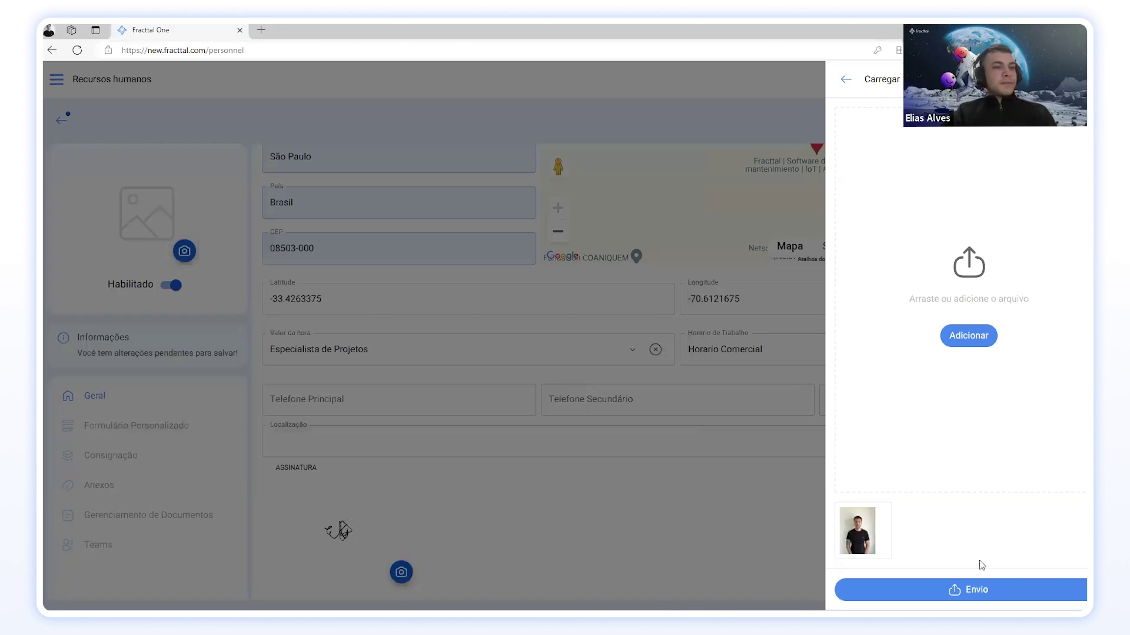
{"action": "left_click", "coordinate": [982, 589]}
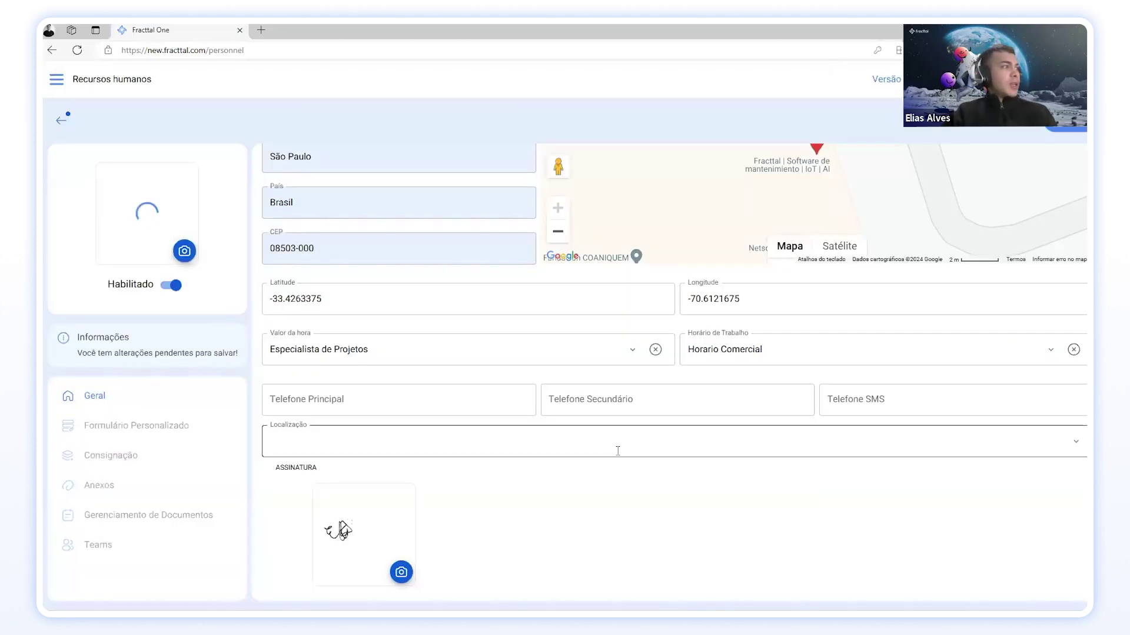
{"action": "scroll", "coordinate": [471, 327], "scroll_direction": "up", "scroll_amount": 3}
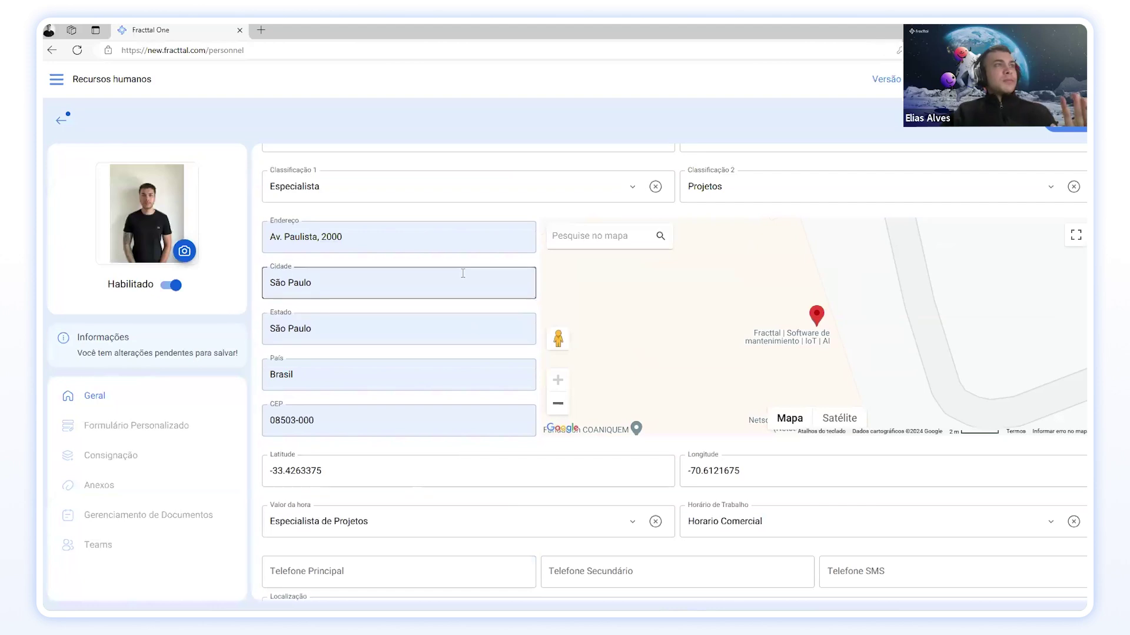
{"action": "scroll", "coordinate": [463, 273], "scroll_direction": "up", "scroll_amount": 2}
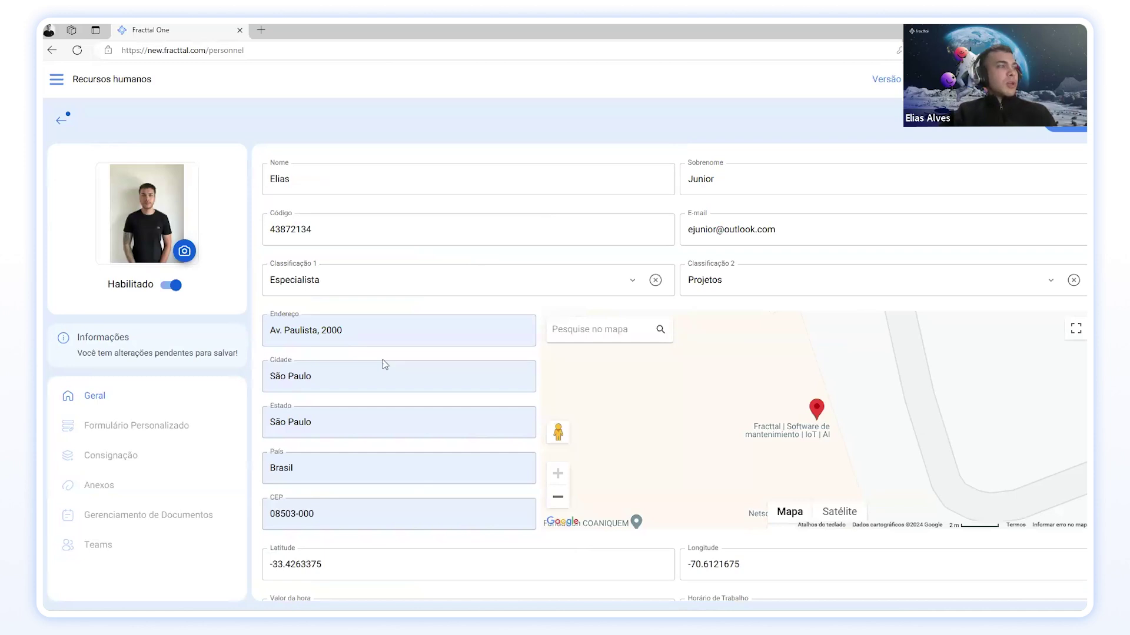
{"action": "scroll", "coordinate": [431, 318], "scroll_direction": "down", "scroll_amount": 5}
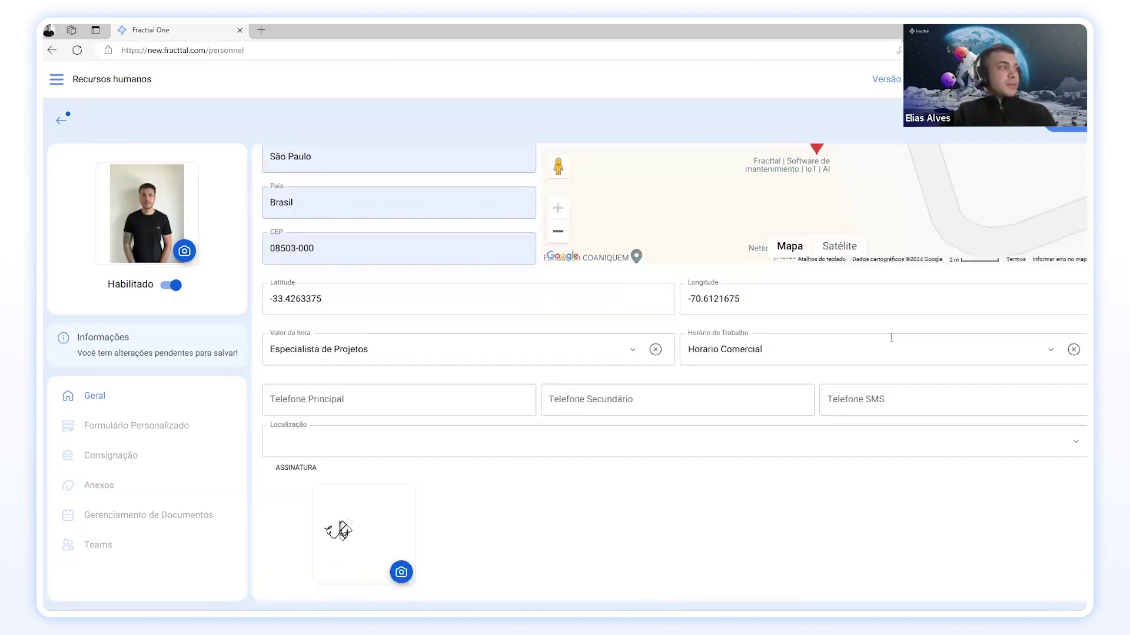
{"action": "scroll", "coordinate": [453, 424], "scroll_direction": "up", "scroll_amount": 5}
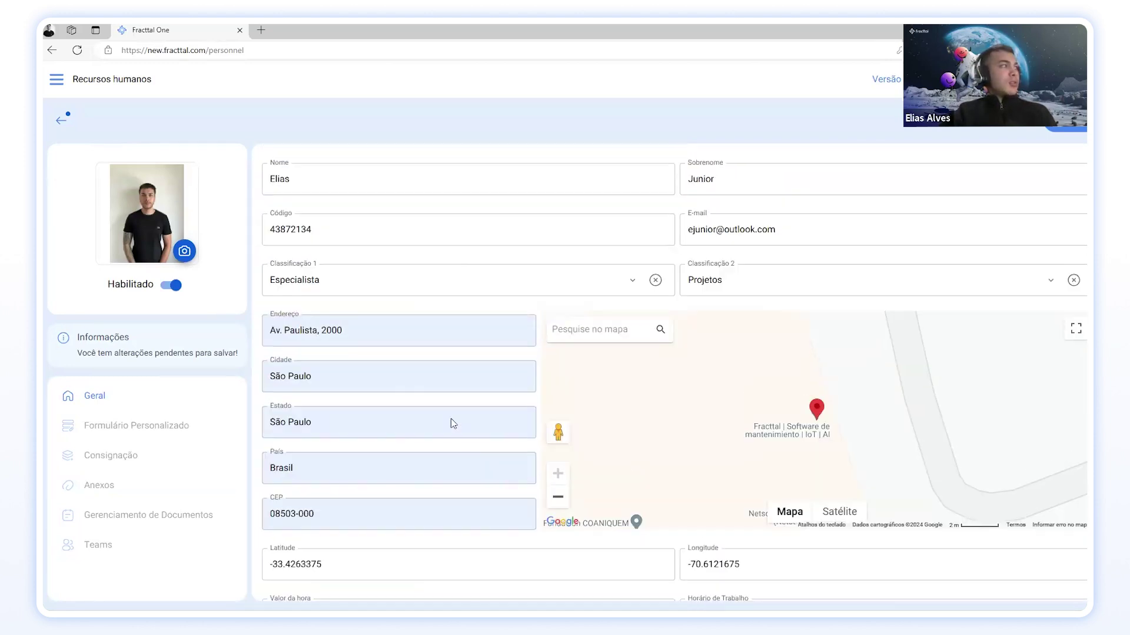
Step: Save the employee record and look over the Formulário Personalizado and Geral sections
{"action": "left_click", "coordinate": [1079, 130]}
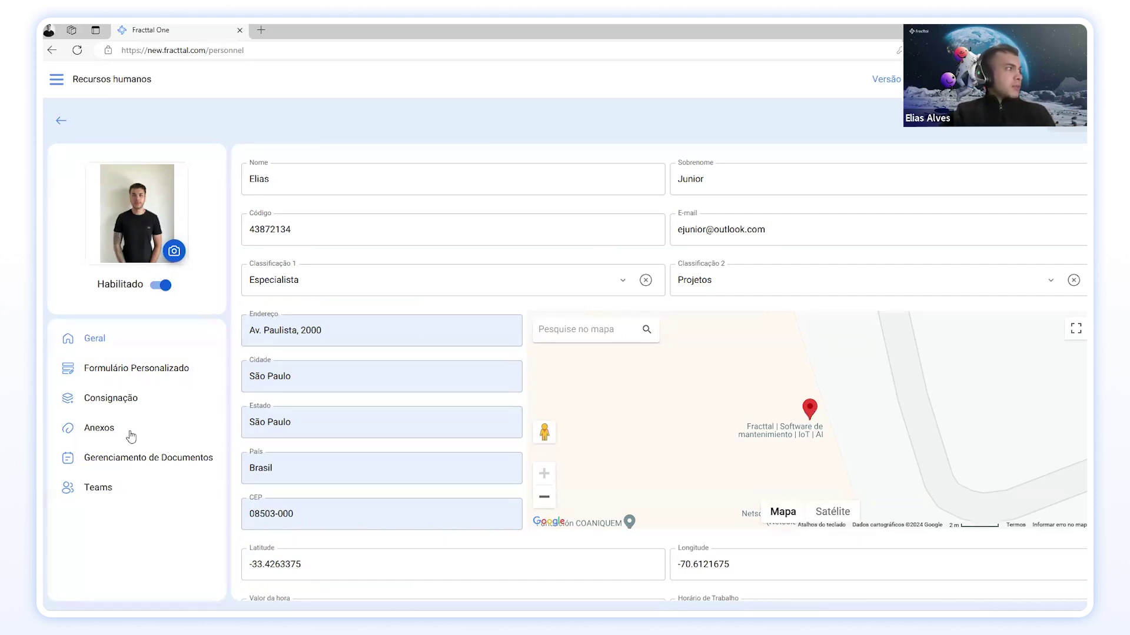
{"action": "left_click", "coordinate": [116, 371]}
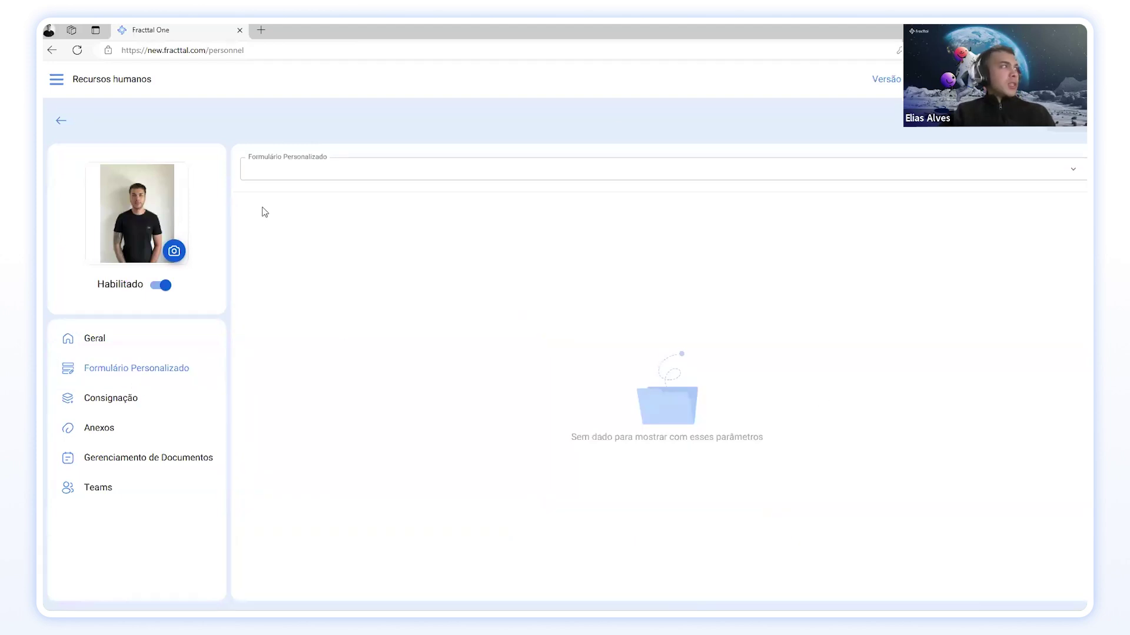
{"action": "left_click", "coordinate": [148, 342]}
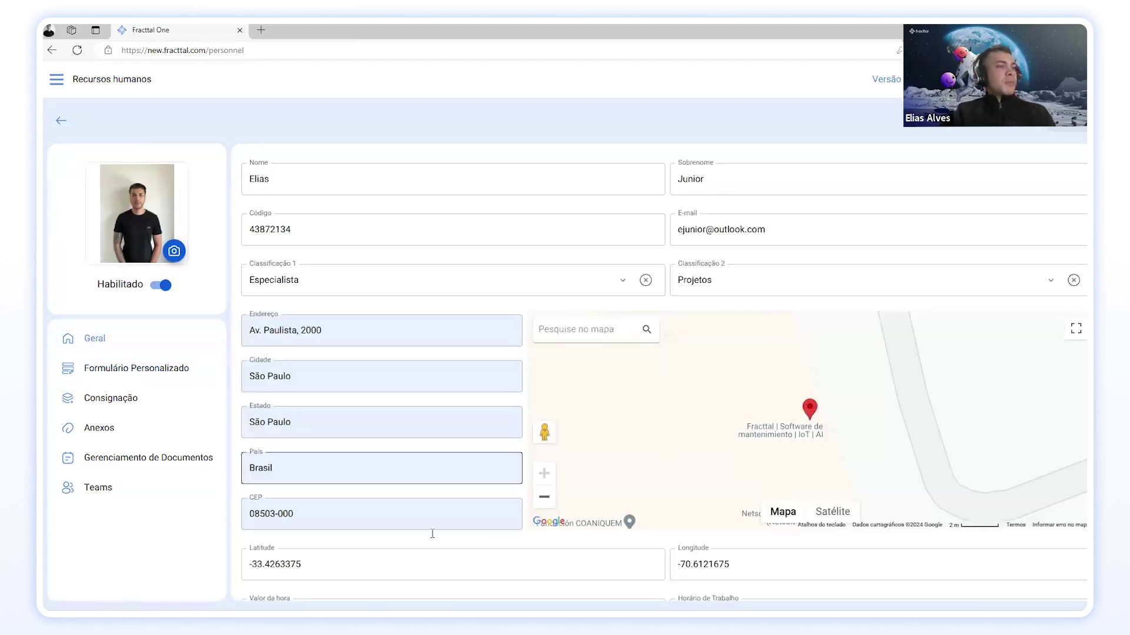
{"action": "scroll", "coordinate": [493, 282], "scroll_direction": "down", "scroll_amount": 2}
{"action": "scroll", "coordinate": [493, 283], "scroll_direction": "down", "scroll_amount": 4}
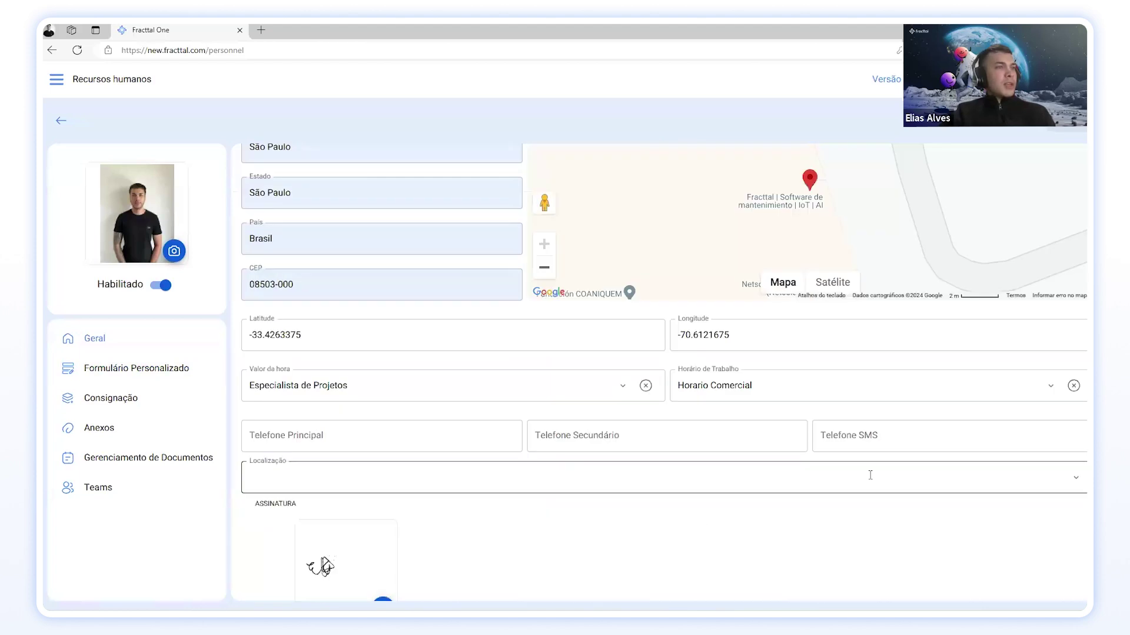
{"action": "scroll", "coordinate": [910, 467], "scroll_direction": "up", "scroll_amount": 5}
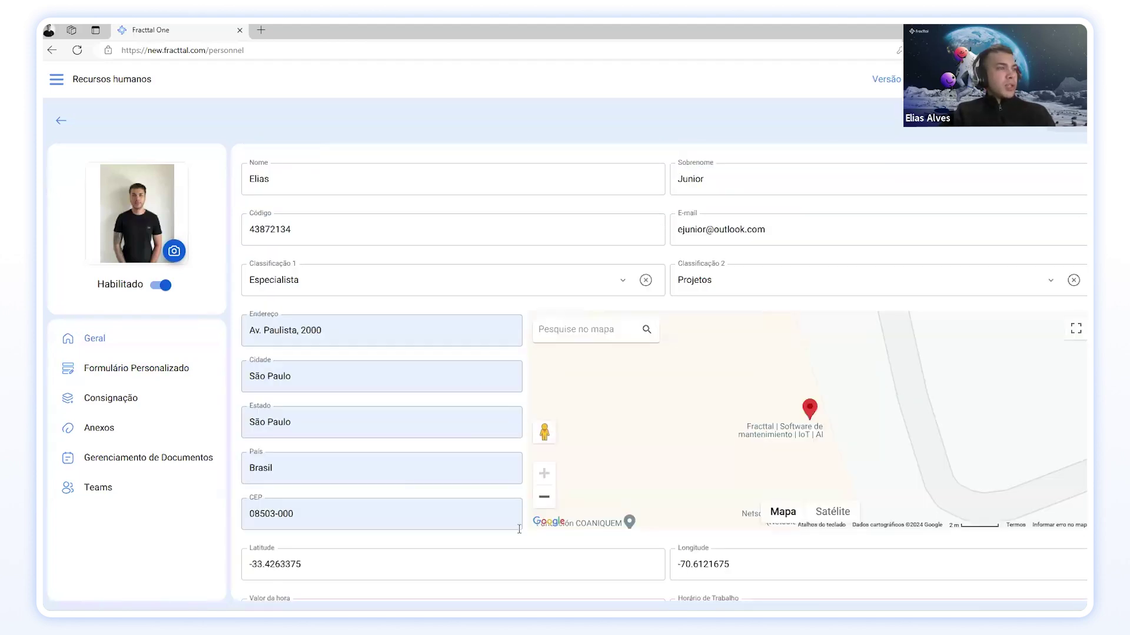
Step: Check the list of available custom forms, then go to the empty Consignação section
{"action": "left_click", "coordinate": [111, 376]}
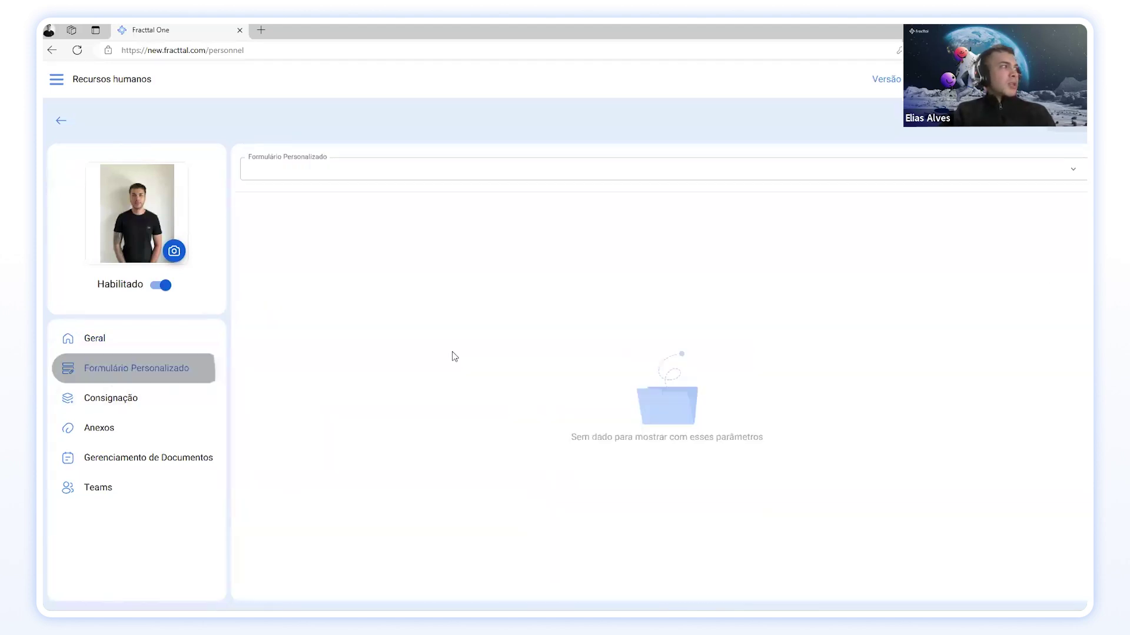
{"action": "left_click", "coordinate": [391, 171]}
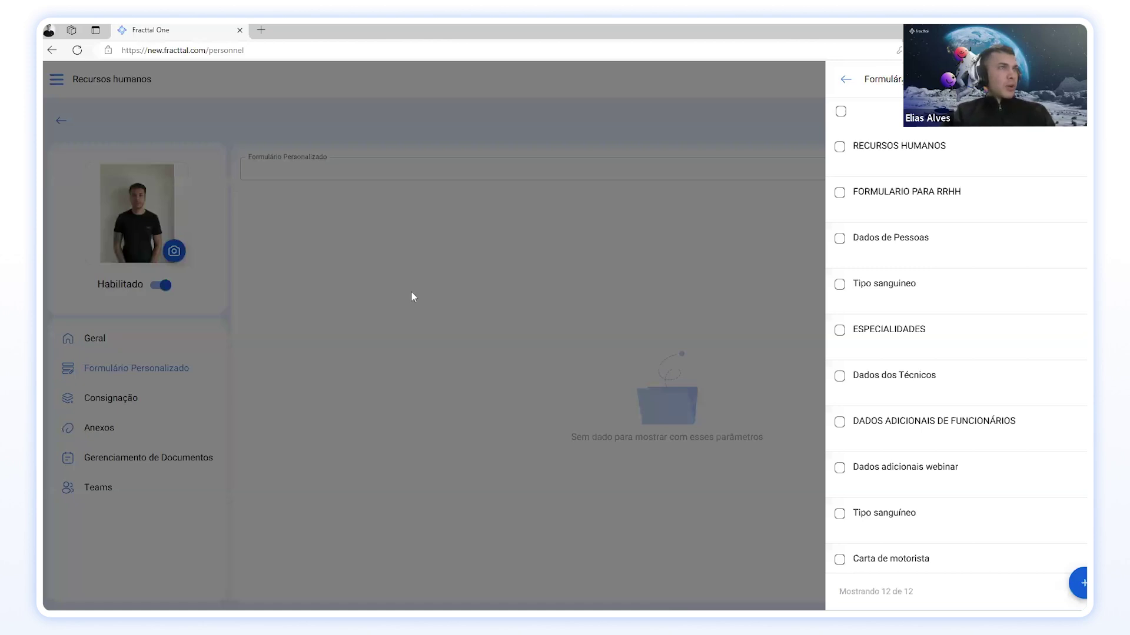
{"action": "left_click", "coordinate": [411, 292]}
{"action": "left_click", "coordinate": [132, 400]}
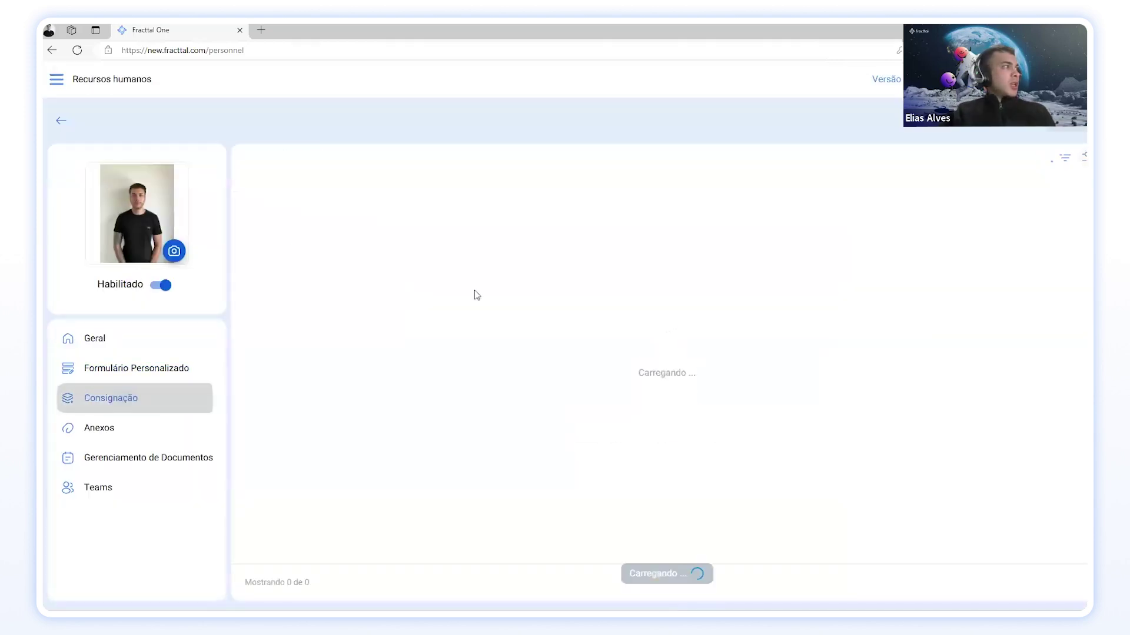
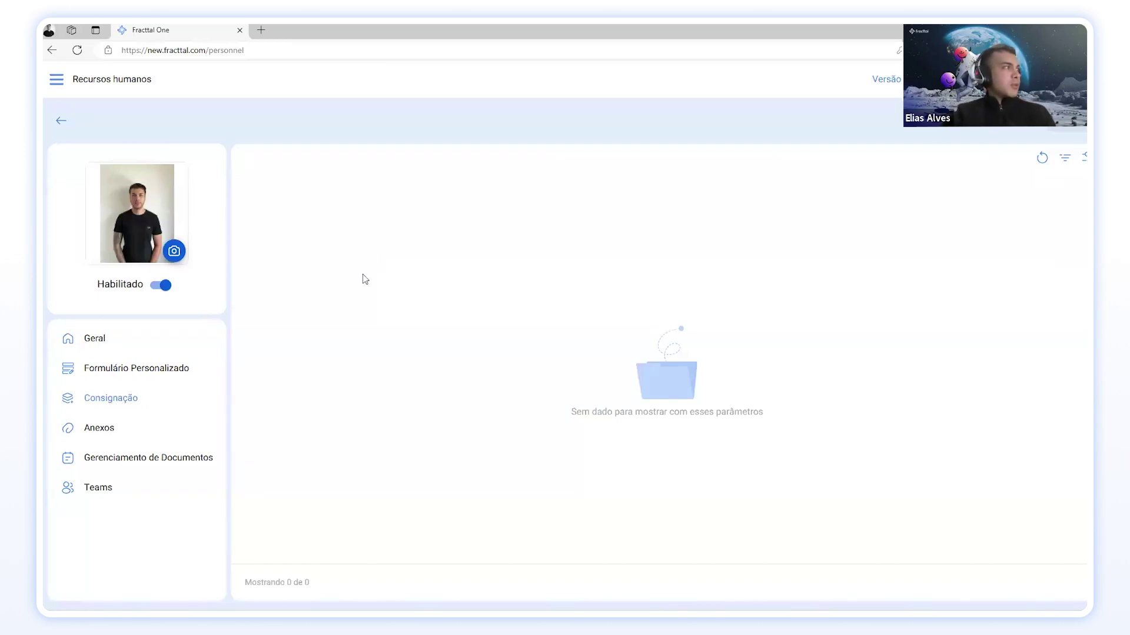
Step: Check the empty Anexos and Gerenciamento de Documentos sections, then move to the employee's Teams section
{"action": "left_click", "coordinate": [100, 428]}
{"action": "left_click", "coordinate": [113, 437]}
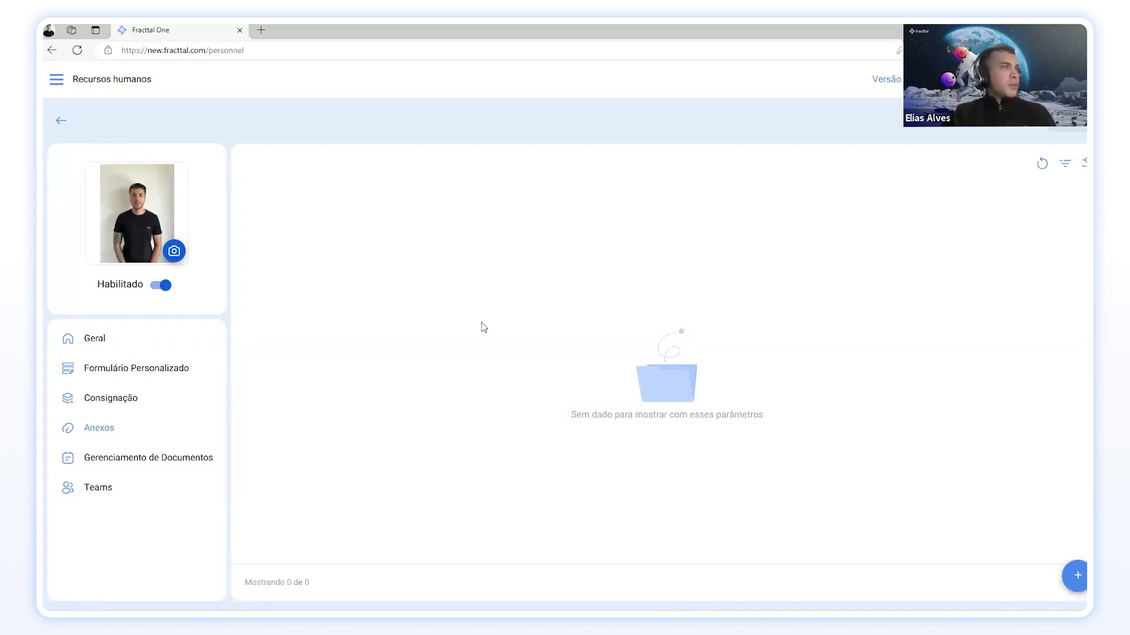
{"action": "left_click", "coordinate": [168, 458]}
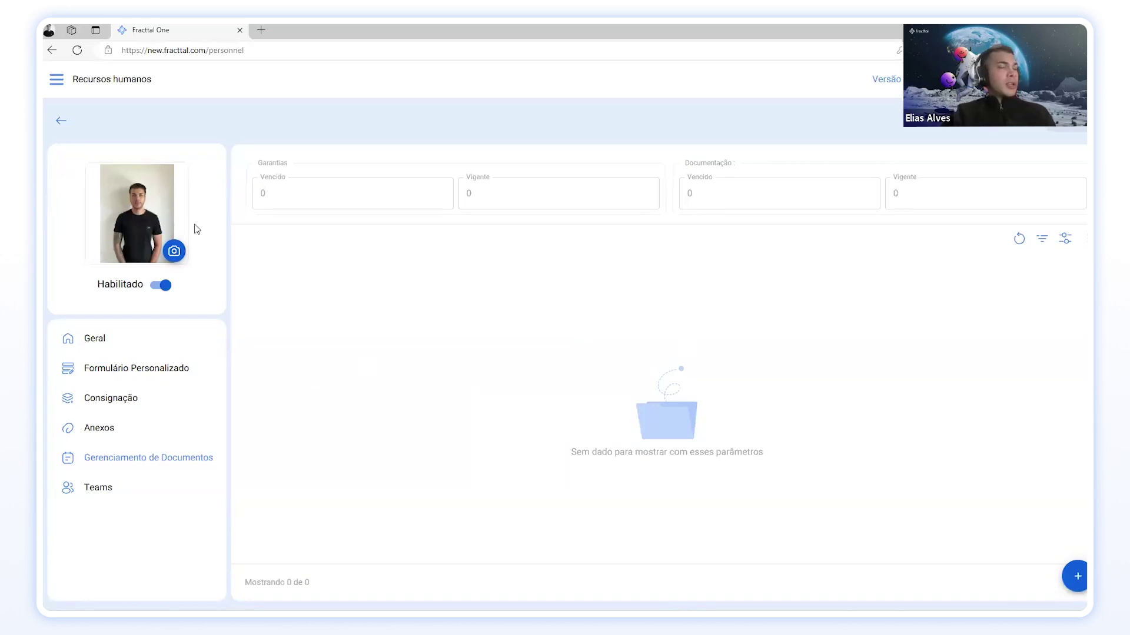
{"action": "left_click", "coordinate": [99, 488]}
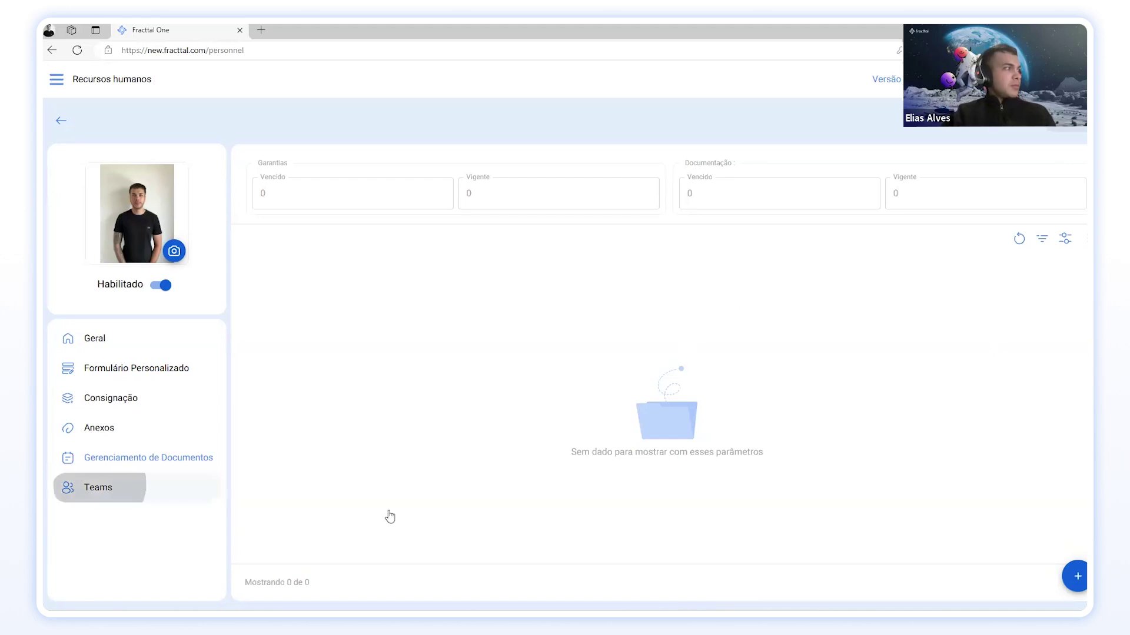
Step: Enable Teams scheduling in the America/Sao_Paulo time zone and bring up the schedule list
{"action": "left_click", "coordinate": [255, 214]}
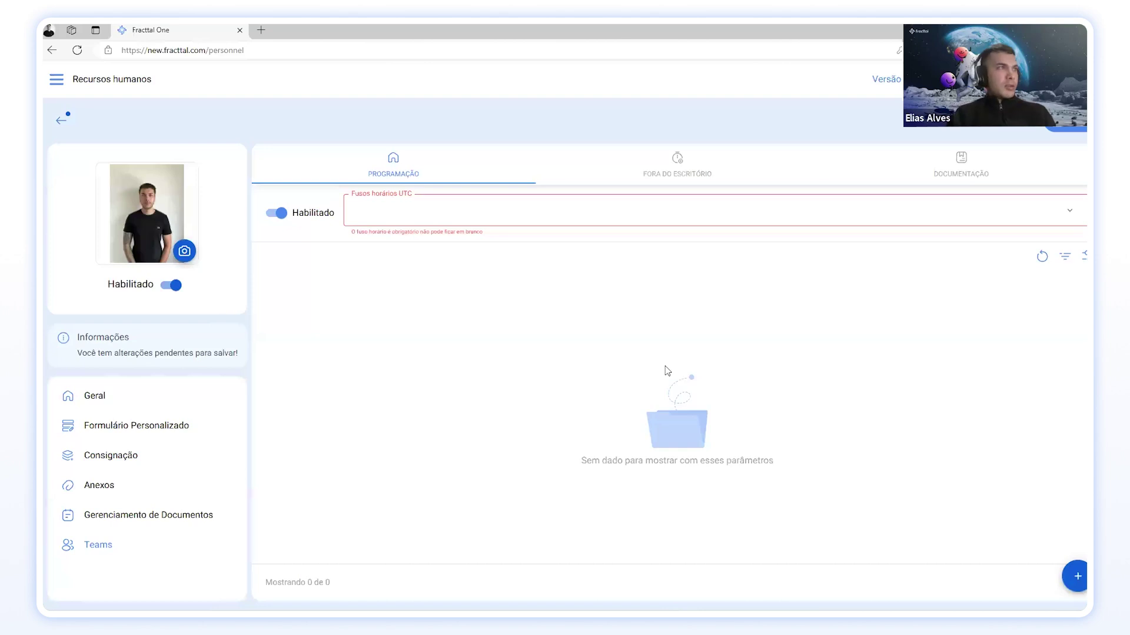
{"action": "left_click", "coordinate": [1073, 212]}
{"action": "left_click", "coordinate": [1071, 79]}
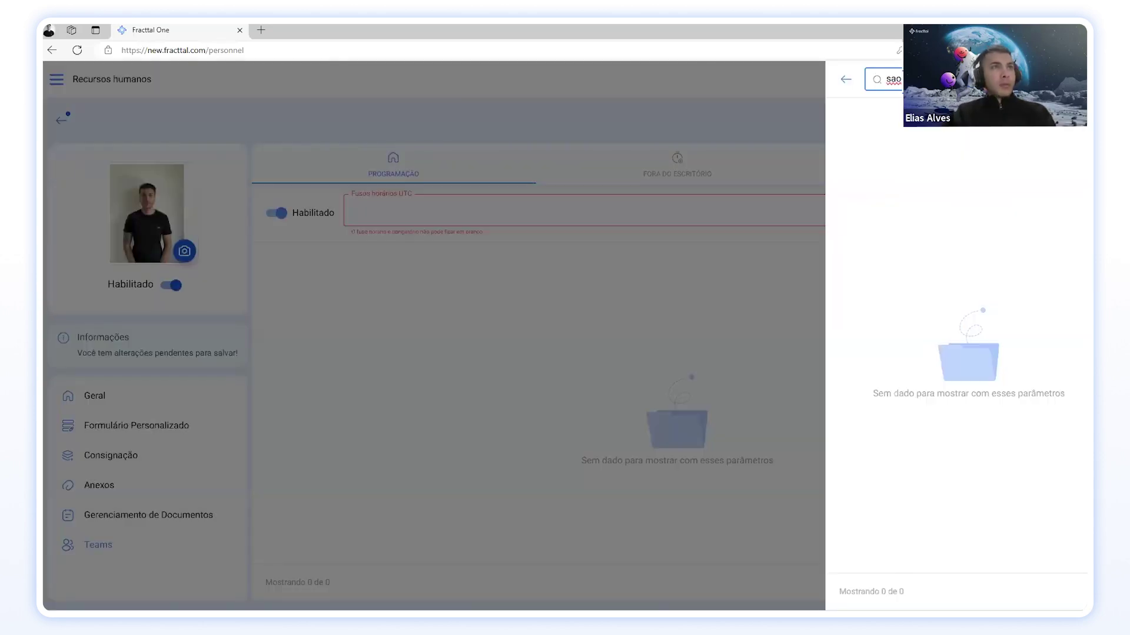
{"action": "double_click", "coordinate": [866, 75]}
{"action": "type", "text": "bras"}
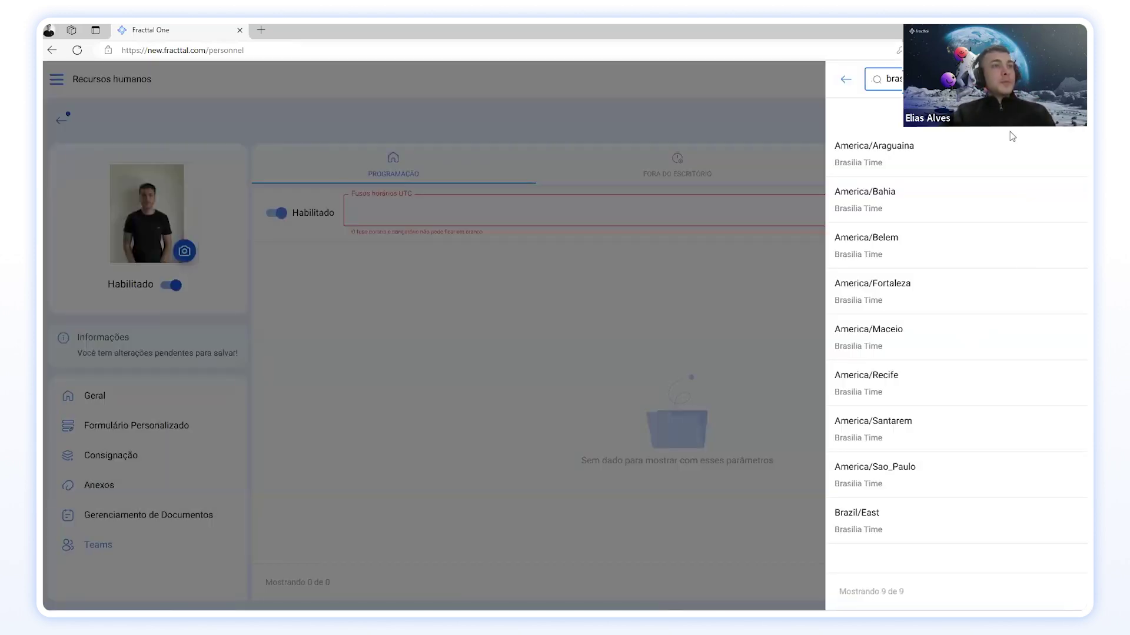
{"action": "left_click", "coordinate": [893, 486]}
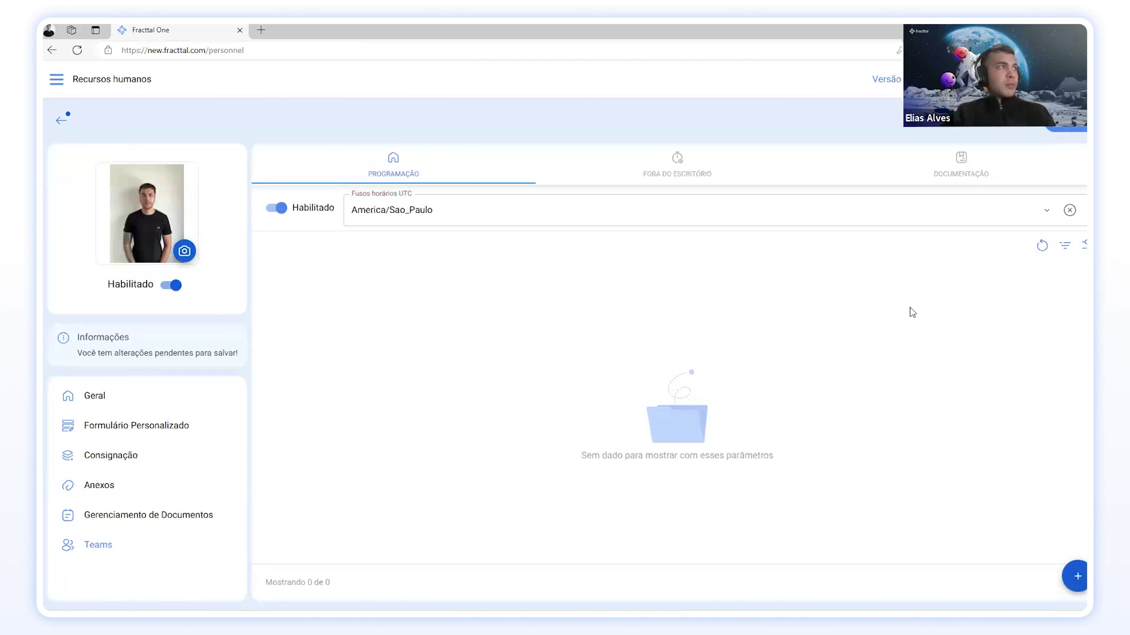
{"action": "left_click", "coordinate": [1079, 578]}
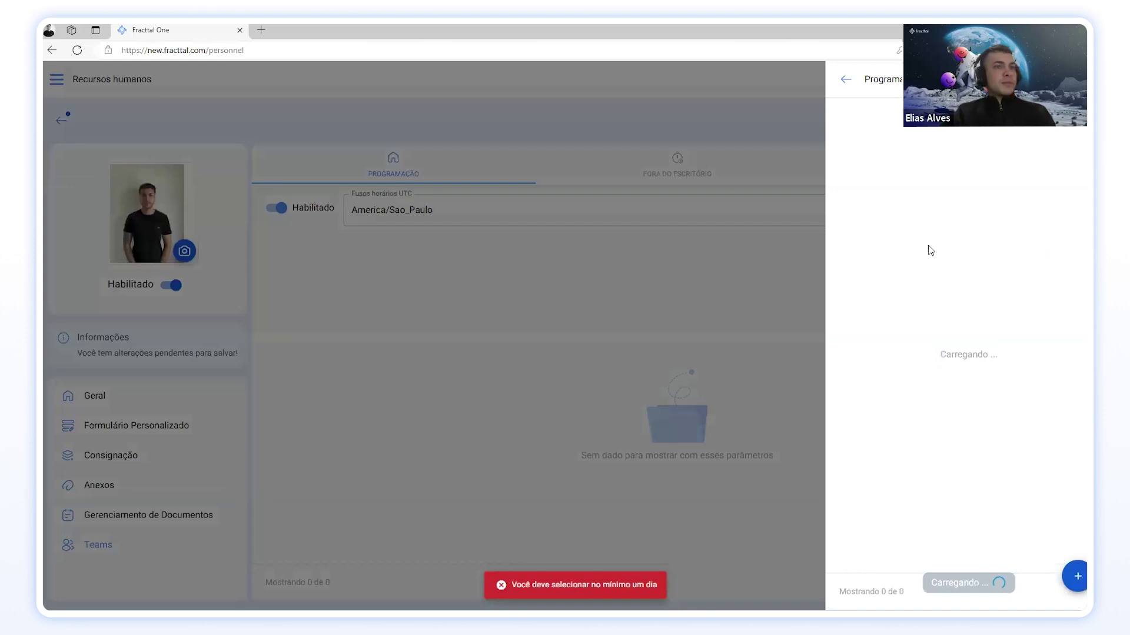
Step: Start a new schedule with the description 'Comercial'
{"action": "left_click", "coordinate": [1077, 576]}
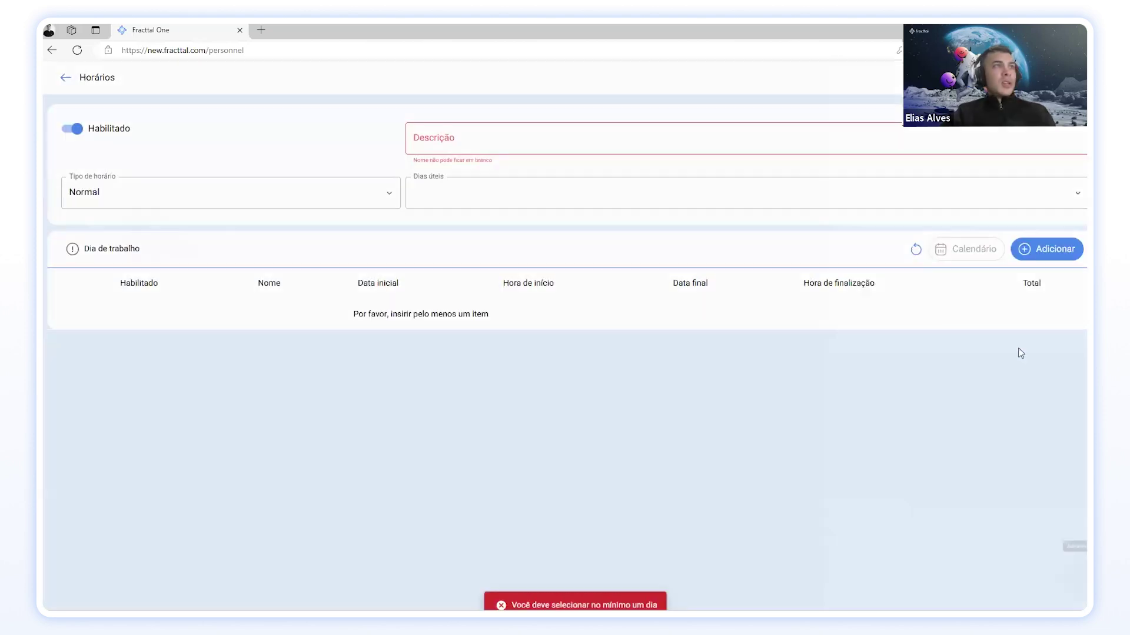
{"action": "left_click", "coordinate": [65, 77]}
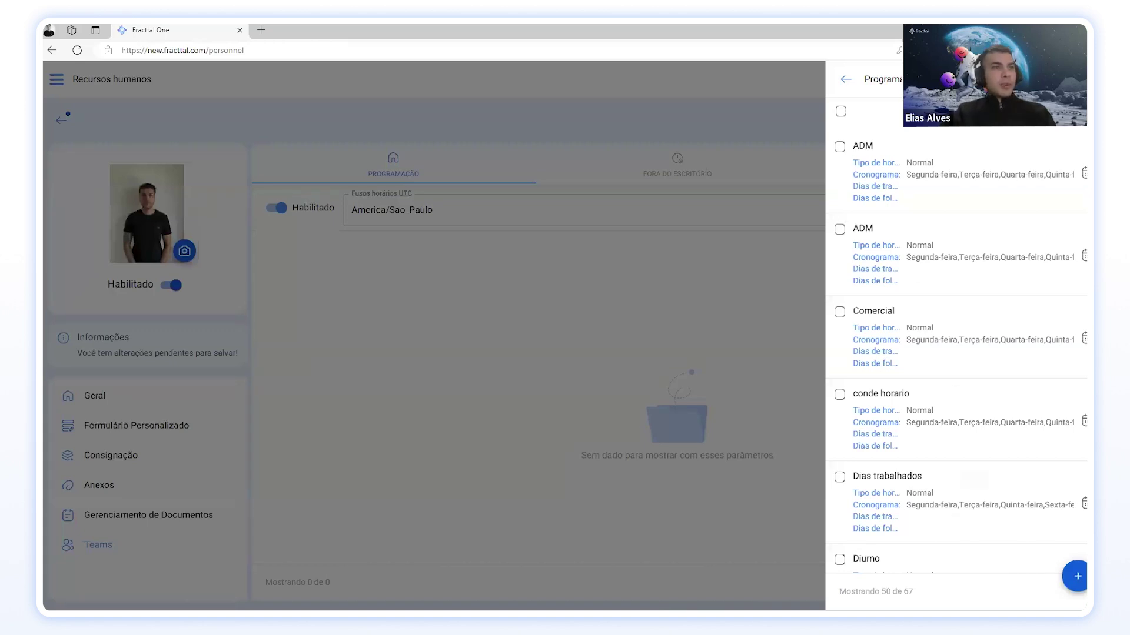
{"action": "left_click", "coordinate": [1077, 577]}
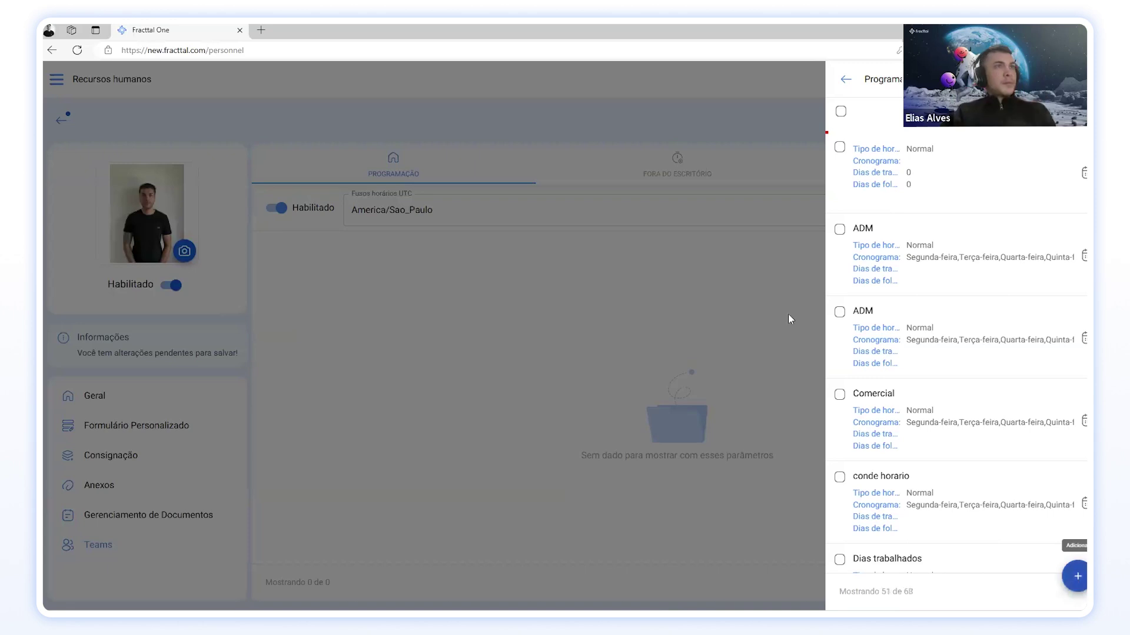
{"action": "left_click", "coordinate": [466, 128]}
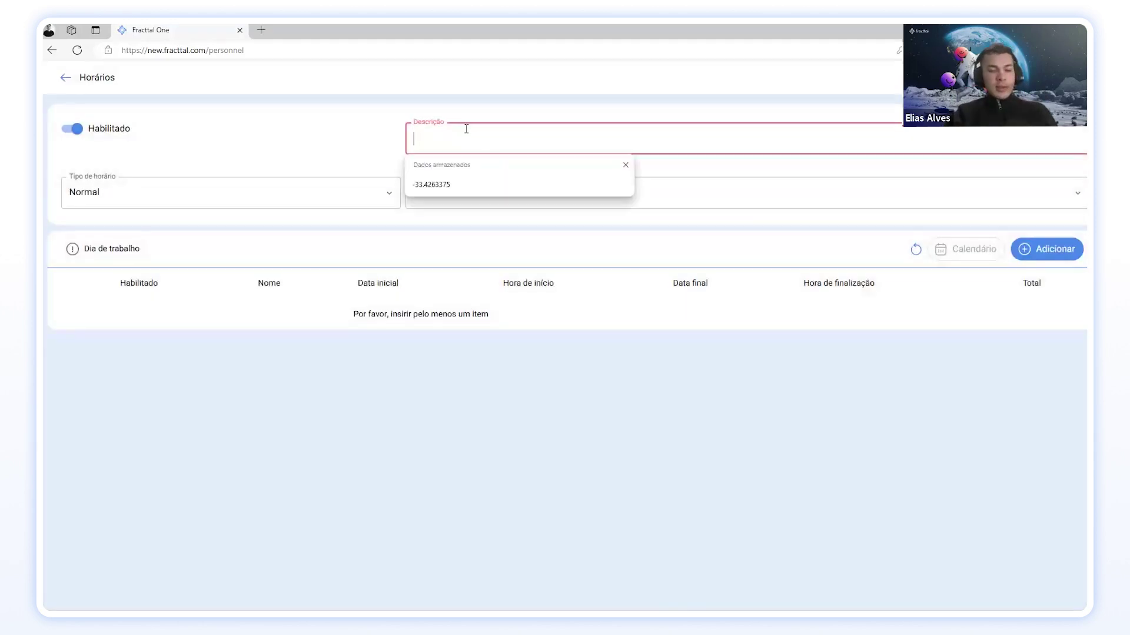
{"action": "type", "text": "AD"}
{"action": "key", "text": "BackSpace"}
{"action": "key", "text": "BackSpace"}
{"action": "type", "text": "H"}
{"action": "key", "text": "BackSpace"}
{"action": "type", "text": "COmercial"}
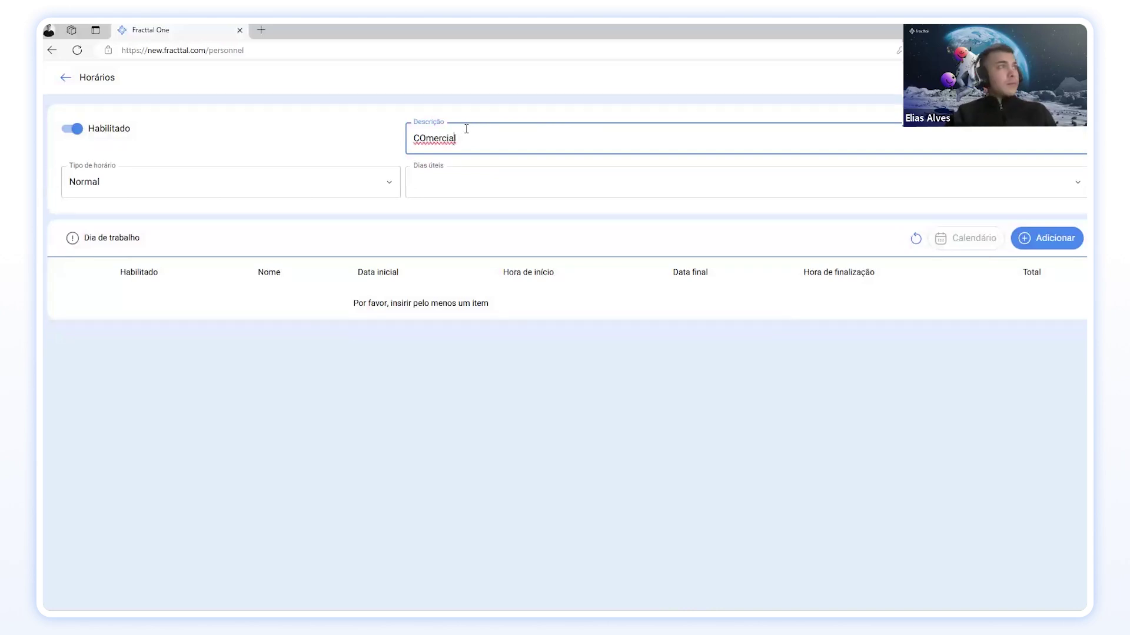
{"action": "key", "text": "BackSpace"}
{"action": "type", "text": "o"}
Step: Set the schedule's working days to Segunda-feira through Sexta-feira
{"action": "left_click", "coordinate": [371, 187]}
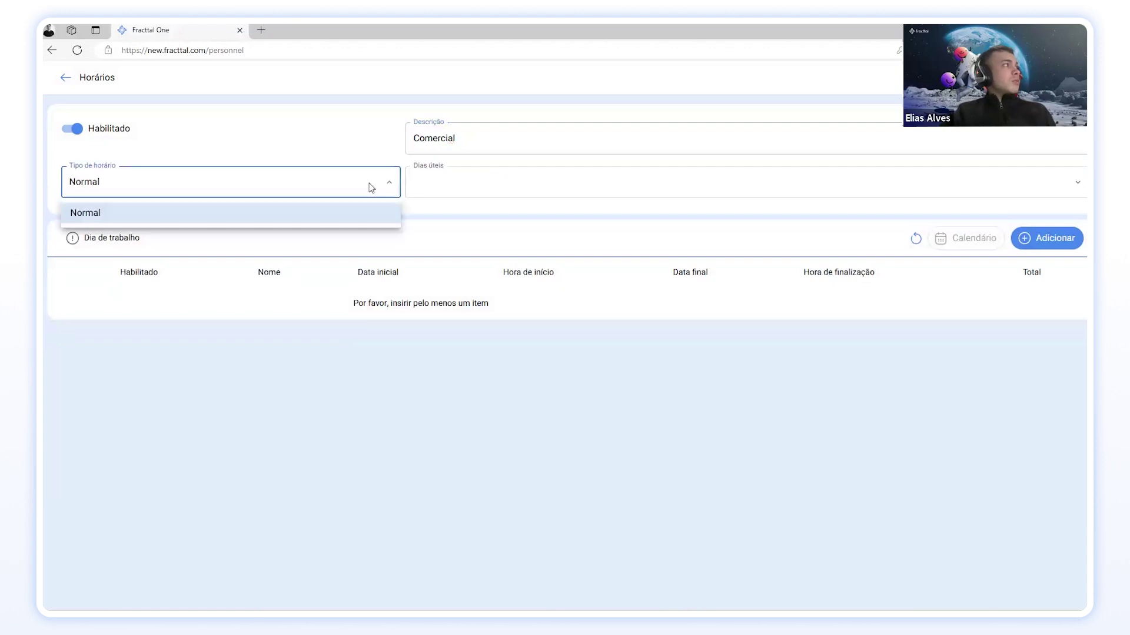
{"action": "left_click", "coordinate": [412, 186]}
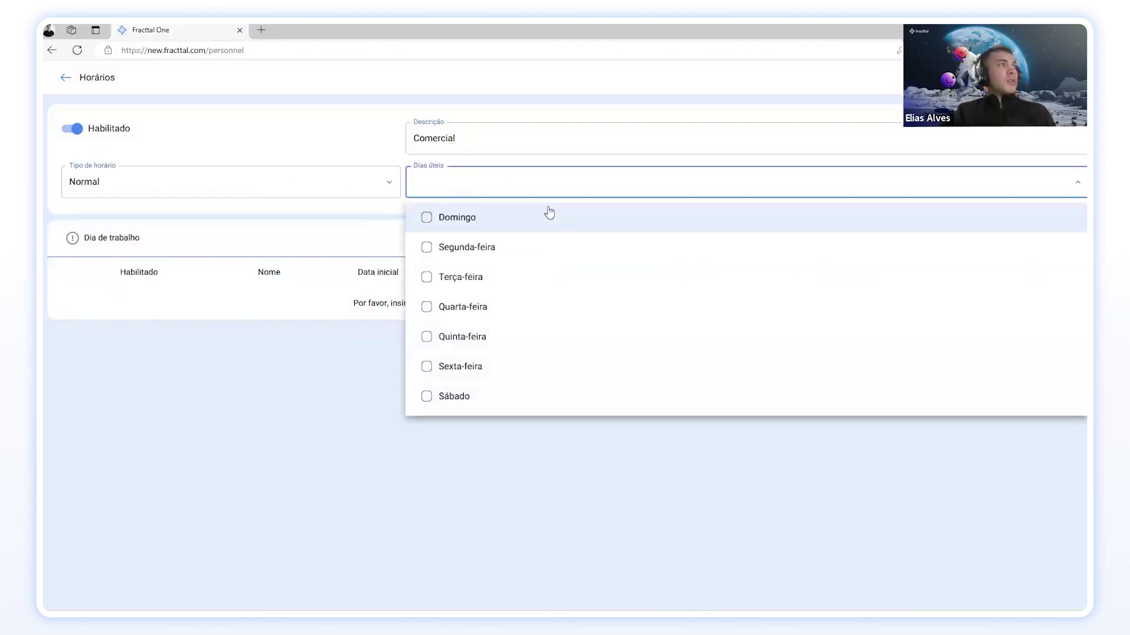
{"action": "left_click", "coordinate": [477, 257]}
{"action": "left_click", "coordinate": [468, 282]}
{"action": "left_click", "coordinate": [465, 307]}
{"action": "left_click", "coordinate": [465, 337]}
{"action": "left_click", "coordinate": [461, 366]}
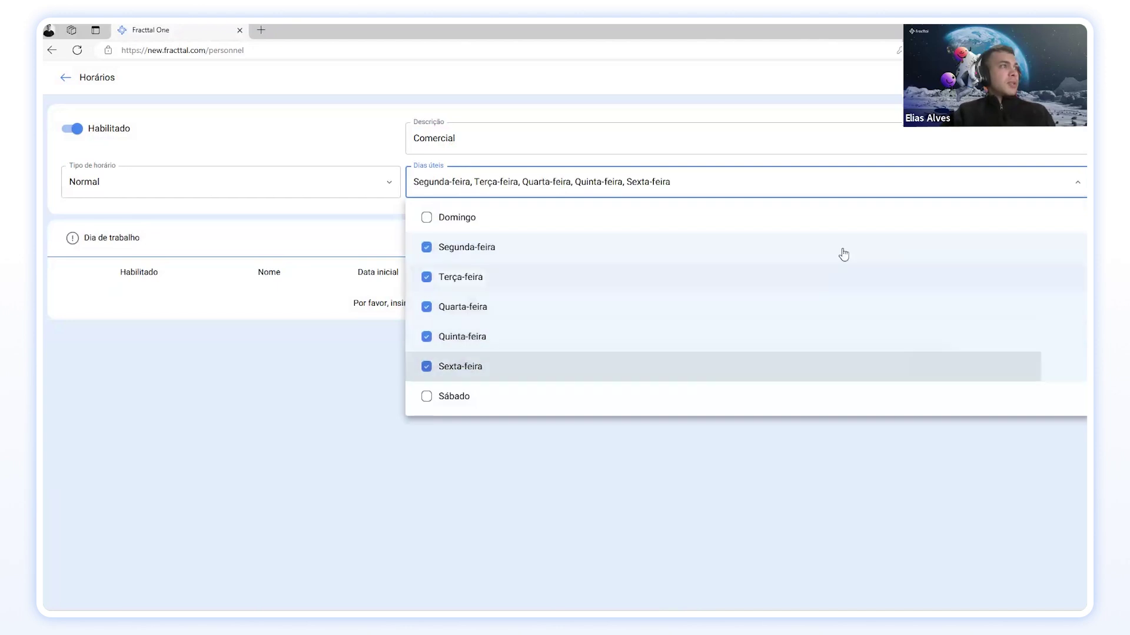
{"action": "left_click", "coordinate": [378, 341]}
Step: Add a 'Horario comercial' work period from 08:00 to 18:00
{"action": "left_click", "coordinate": [1051, 243]}
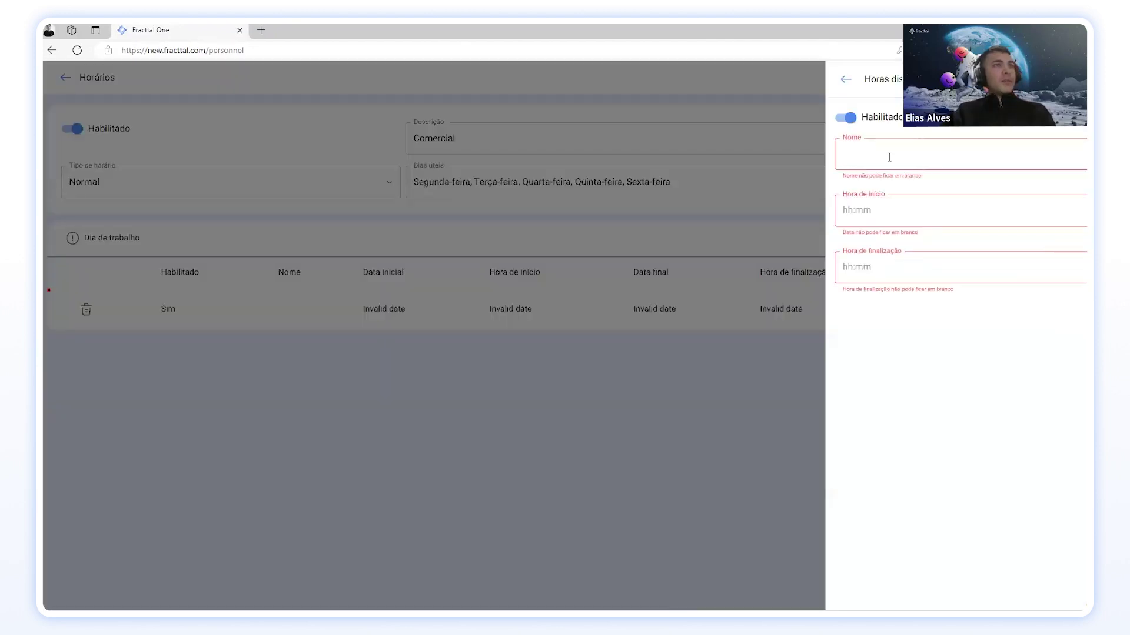
{"action": "left_click", "coordinate": [889, 158]}
{"action": "left_click", "coordinate": [592, 446]}
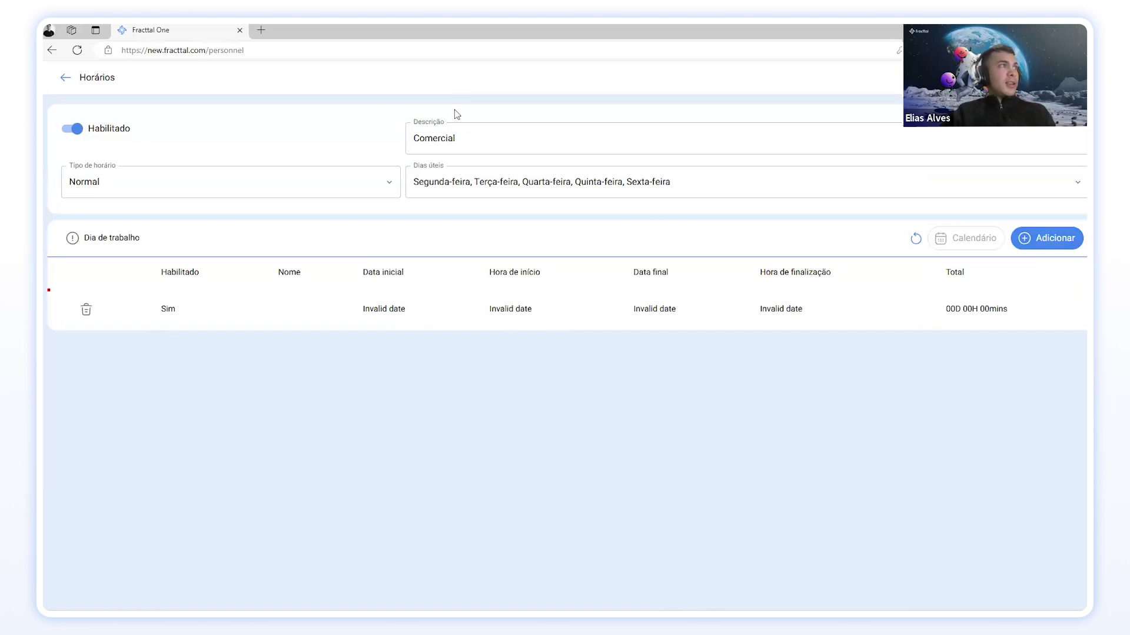
{"action": "left_click", "coordinate": [1046, 246]}
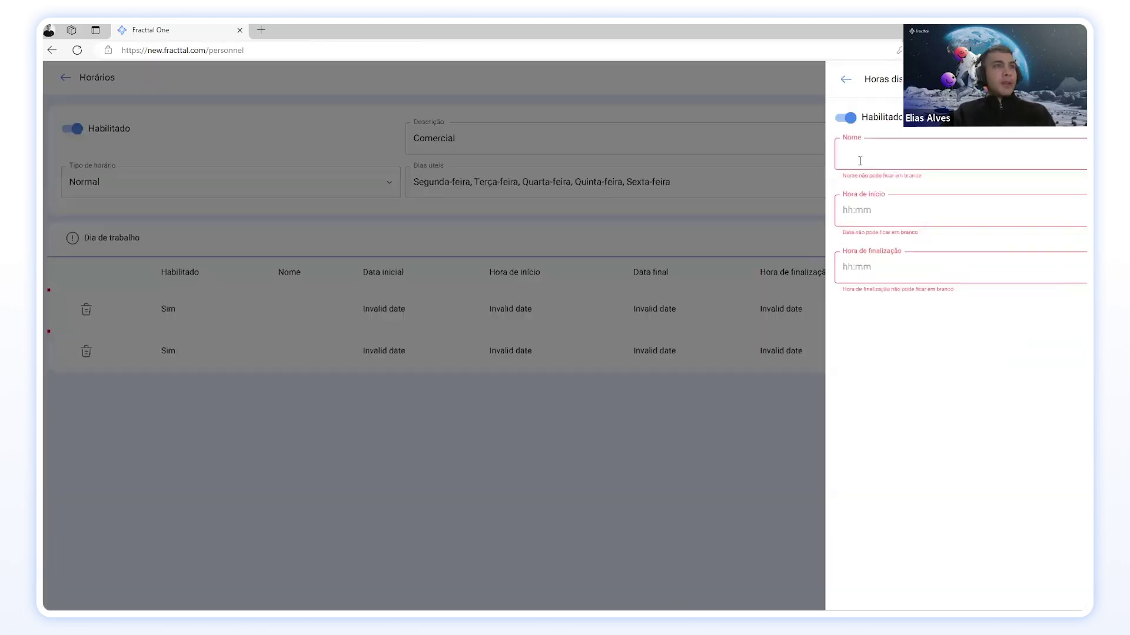
{"action": "left_click", "coordinate": [889, 153]}
{"action": "type", "text": "Ho"}
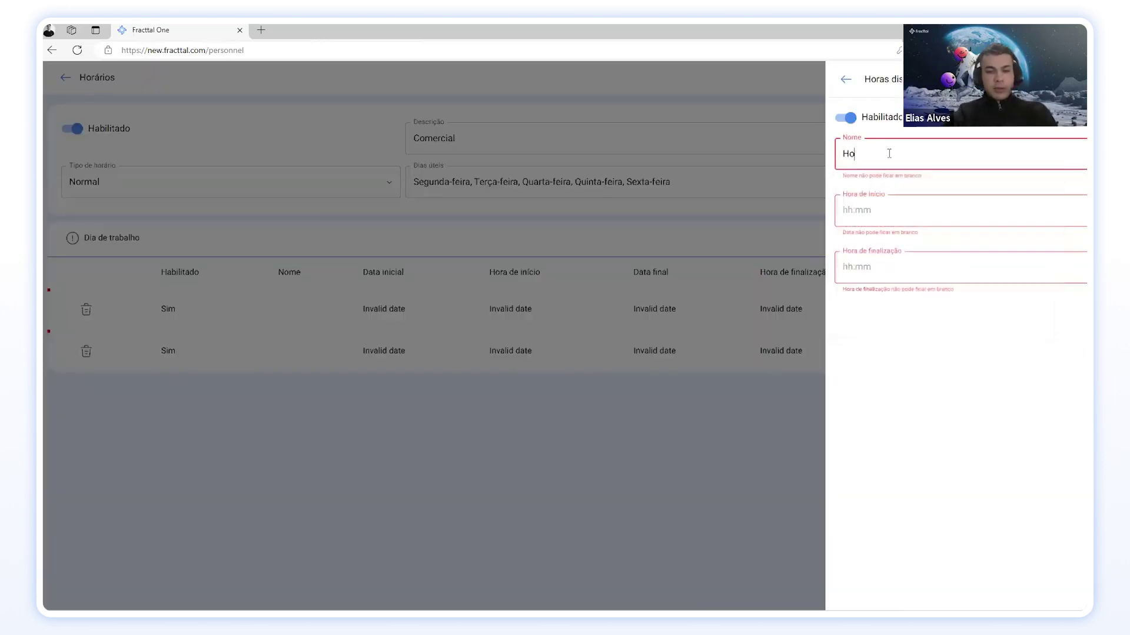
{"action": "type", "text": "araaio c"}
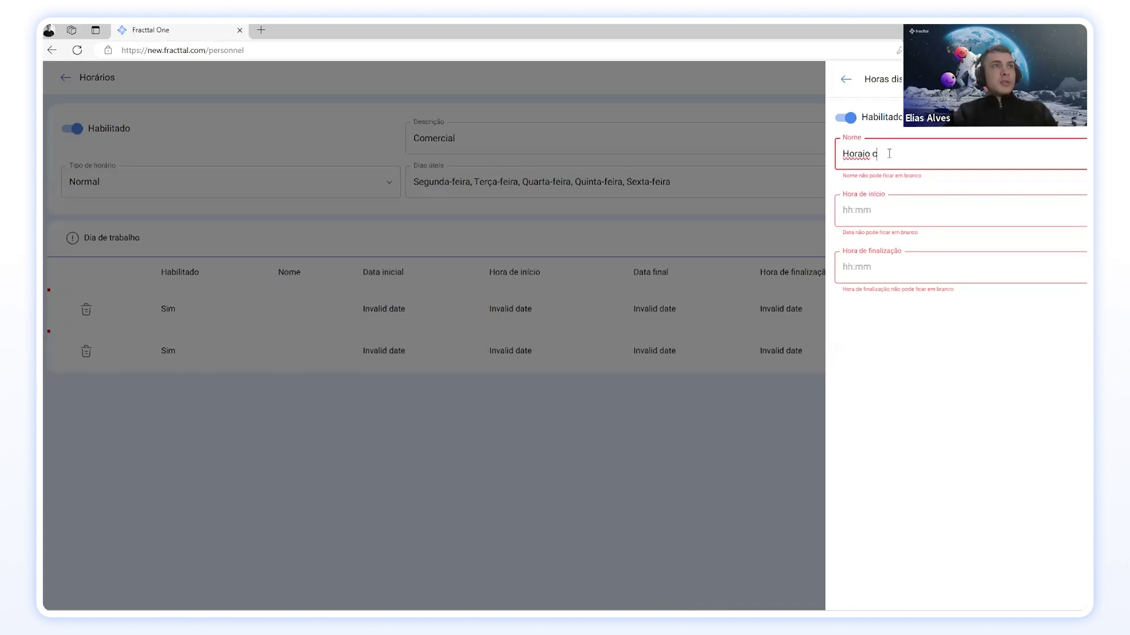
{"action": "type", "text": "rio comercial"}
{"action": "left_click", "coordinate": [924, 203]}
{"action": "left_click", "coordinate": [1082, 200]}
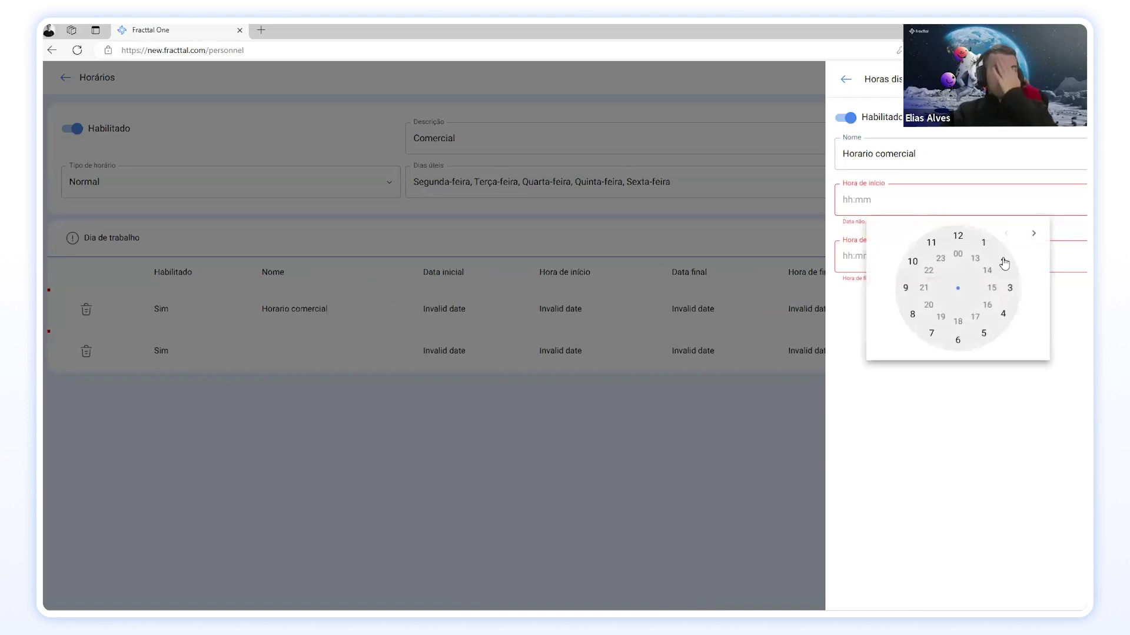
{"action": "left_click", "coordinate": [913, 315]}
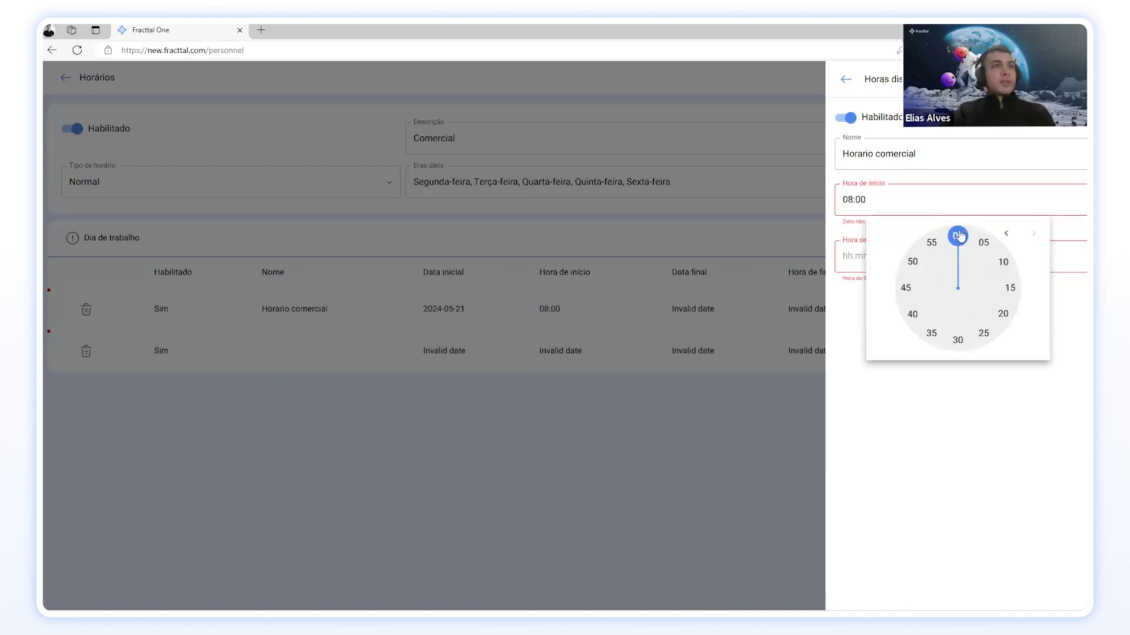
{"action": "left_click", "coordinate": [960, 236]}
{"action": "left_click", "coordinate": [942, 250]}
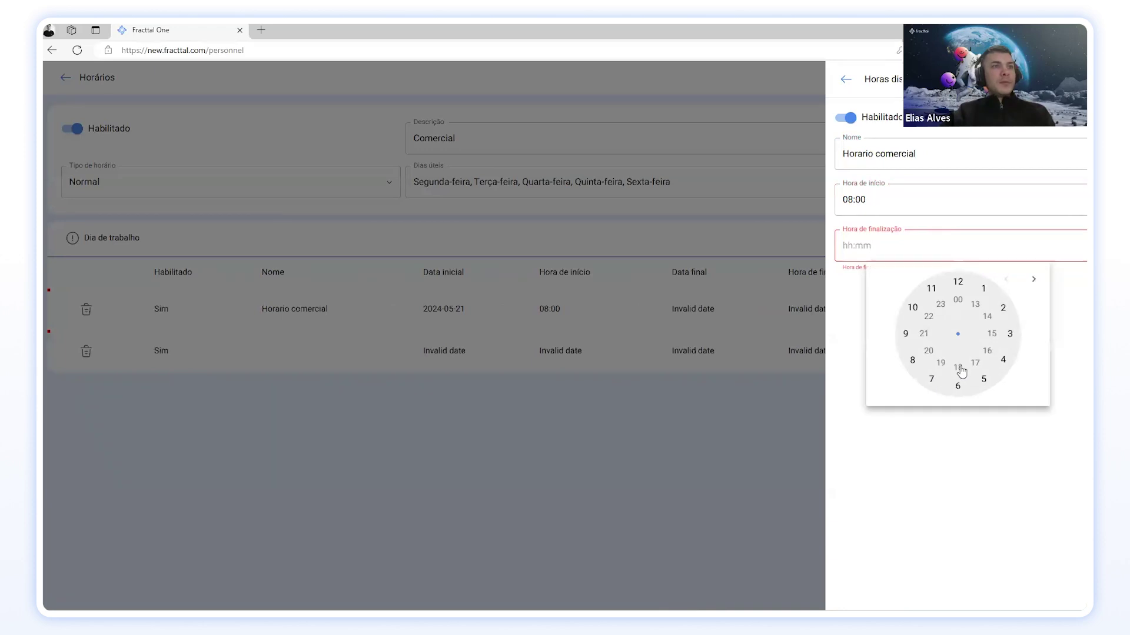
{"action": "left_click", "coordinate": [959, 369]}
{"action": "left_click", "coordinate": [958, 282]}
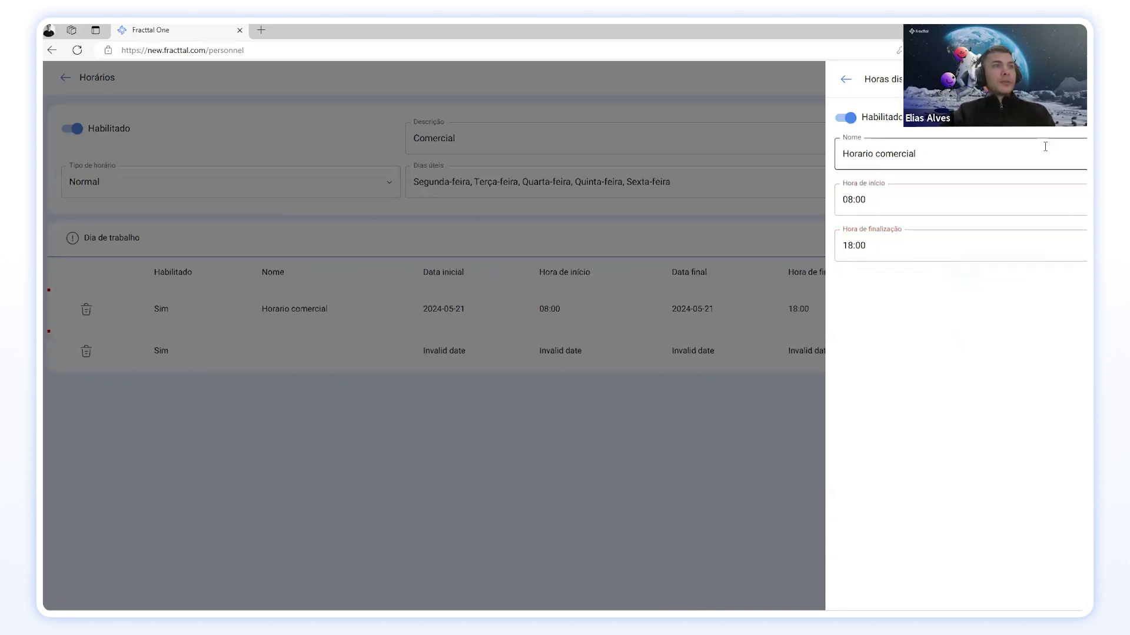
{"action": "left_click", "coordinate": [845, 79]}
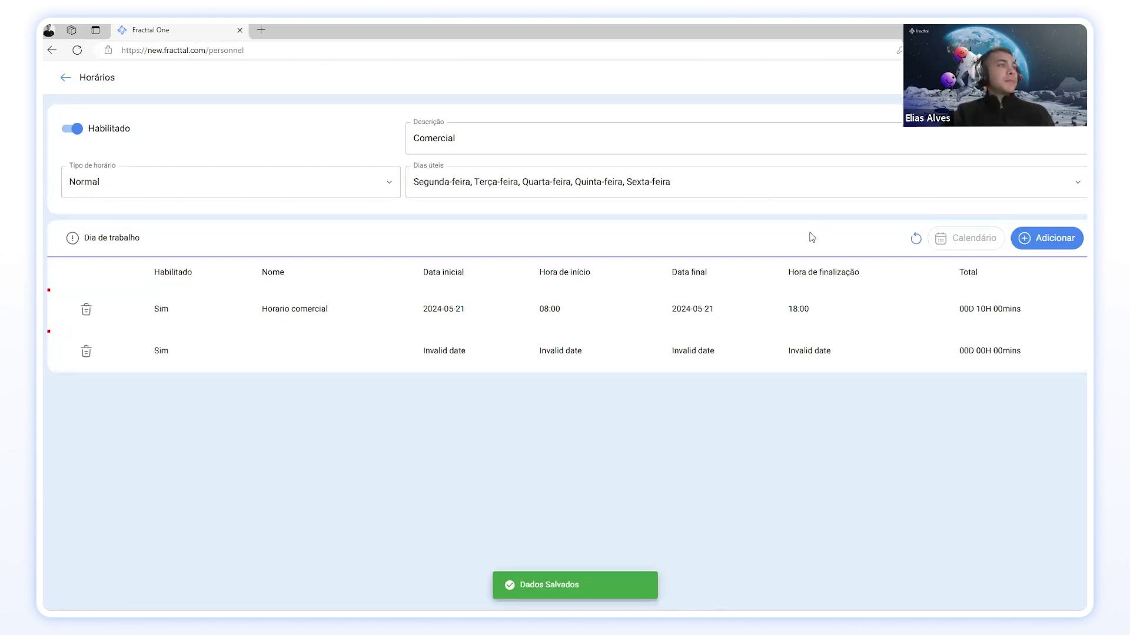
Step: Filter the employee's schedule list by the name 'comercial'
{"action": "left_click", "coordinate": [65, 80]}
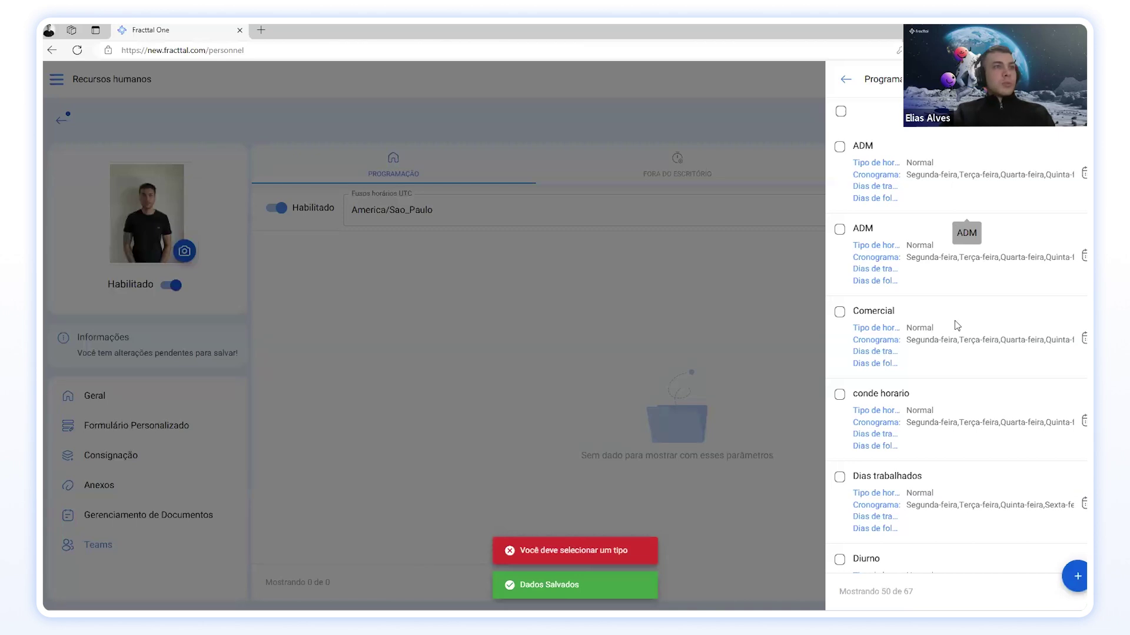
{"action": "scroll", "coordinate": [956, 353], "scroll_direction": "down", "scroll_amount": 10}
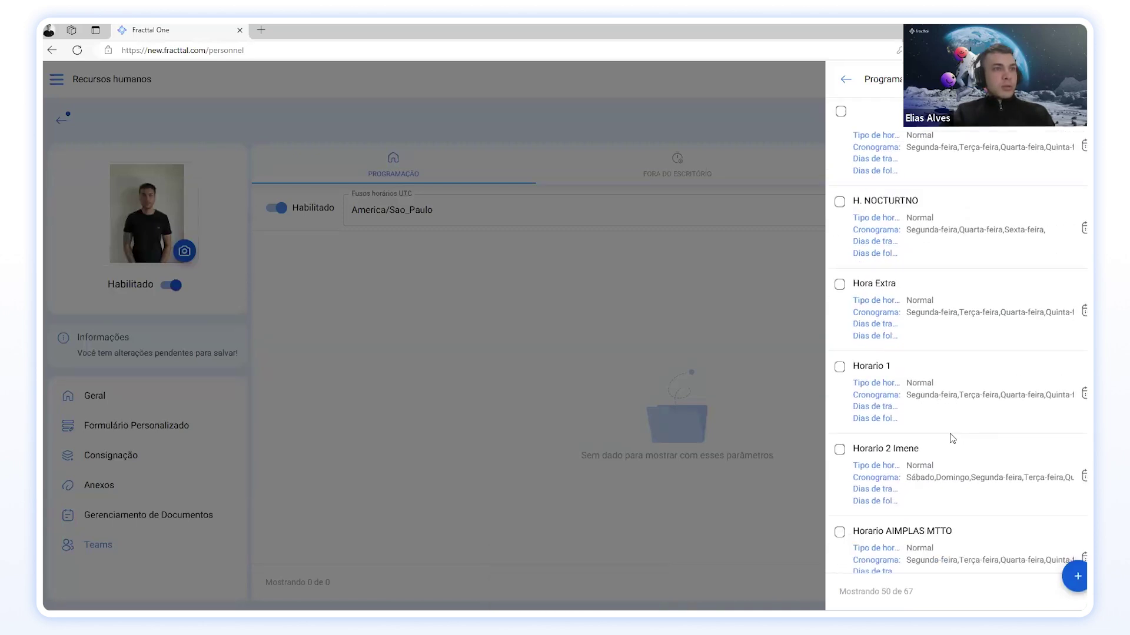
{"action": "scroll", "coordinate": [952, 438], "scroll_direction": "down", "scroll_amount": 8}
{"action": "scroll", "coordinate": [950, 433], "scroll_direction": "down", "scroll_amount": 7}
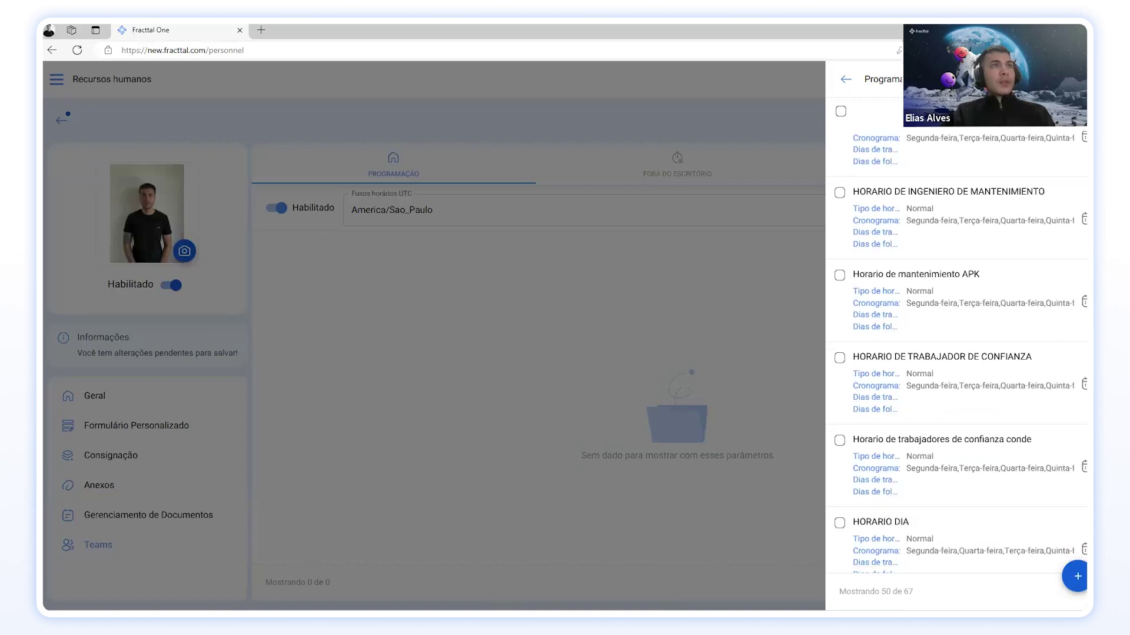
{"action": "scroll", "coordinate": [1011, 335], "scroll_direction": "up", "scroll_amount": 20}
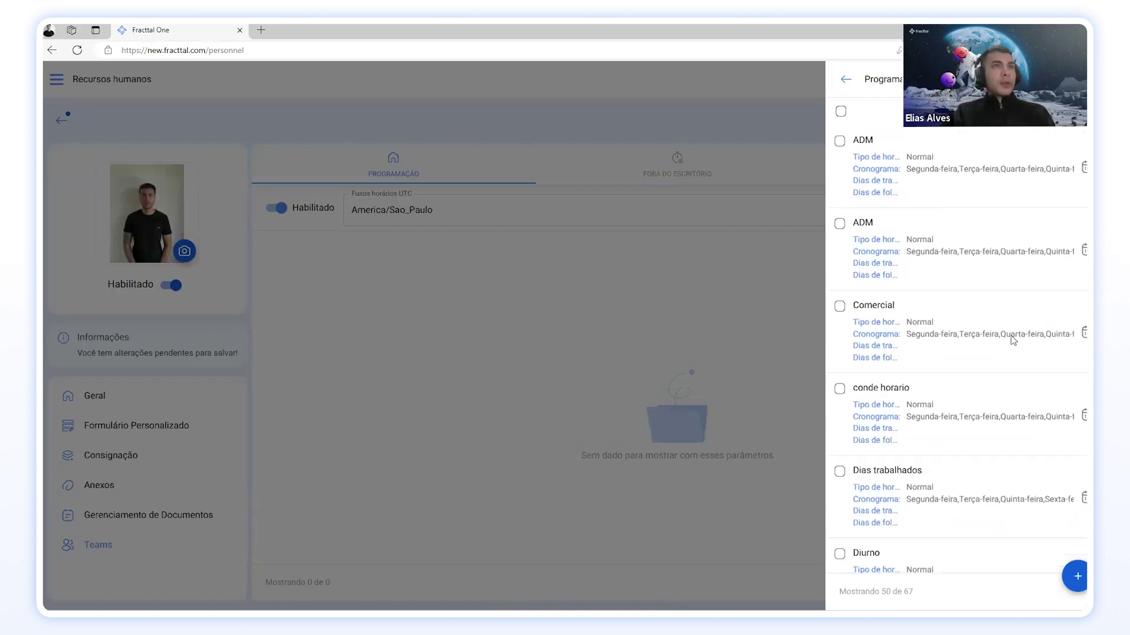
{"action": "left_click", "coordinate": [1071, 79]}
{"action": "left_click", "coordinate": [963, 170]}
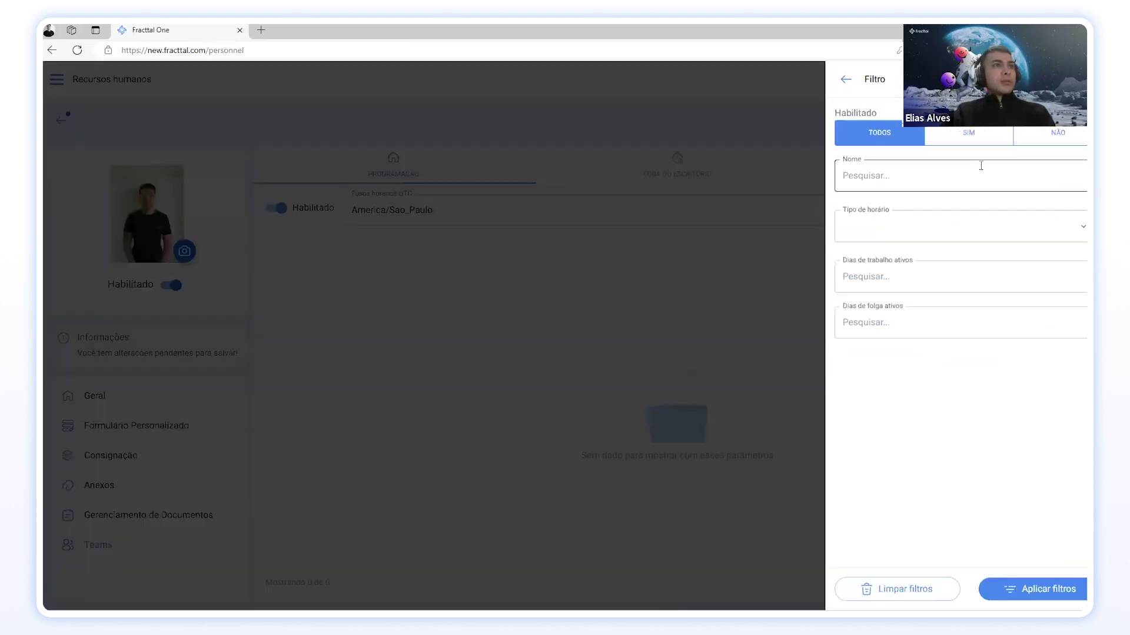
{"action": "type", "text": "comercial"}
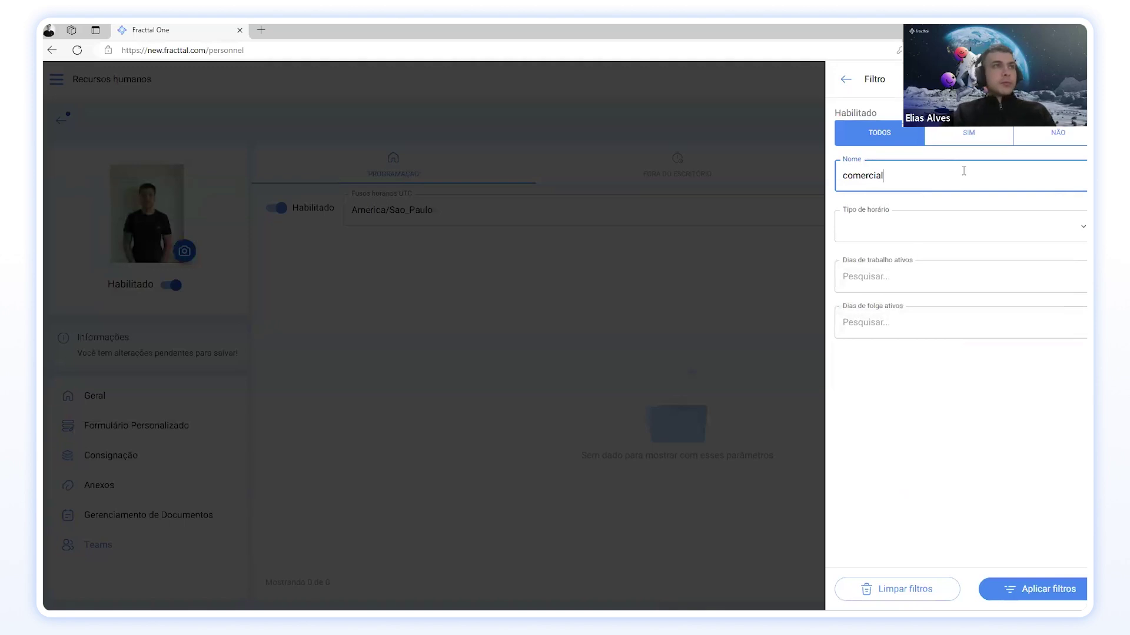
{"action": "left_click", "coordinate": [1068, 590]}
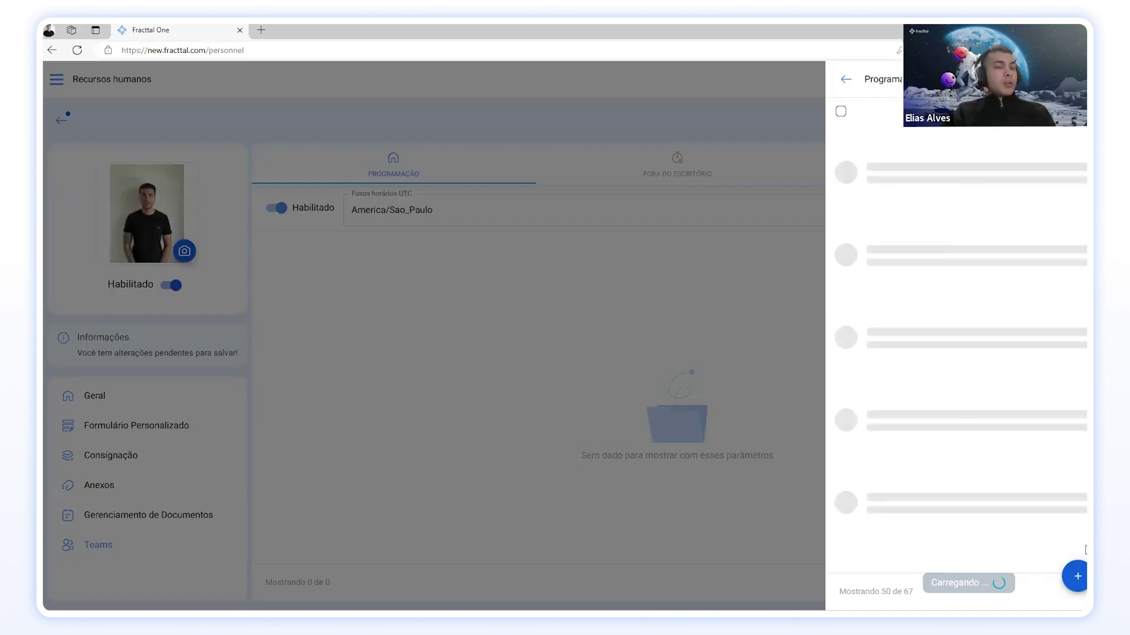
Step: Create a new 'Comercial' schedule with Segunda-feira to Sexta-feira as working days
{"action": "left_click", "coordinate": [1078, 578]}
{"action": "left_click", "coordinate": [598, 133]}
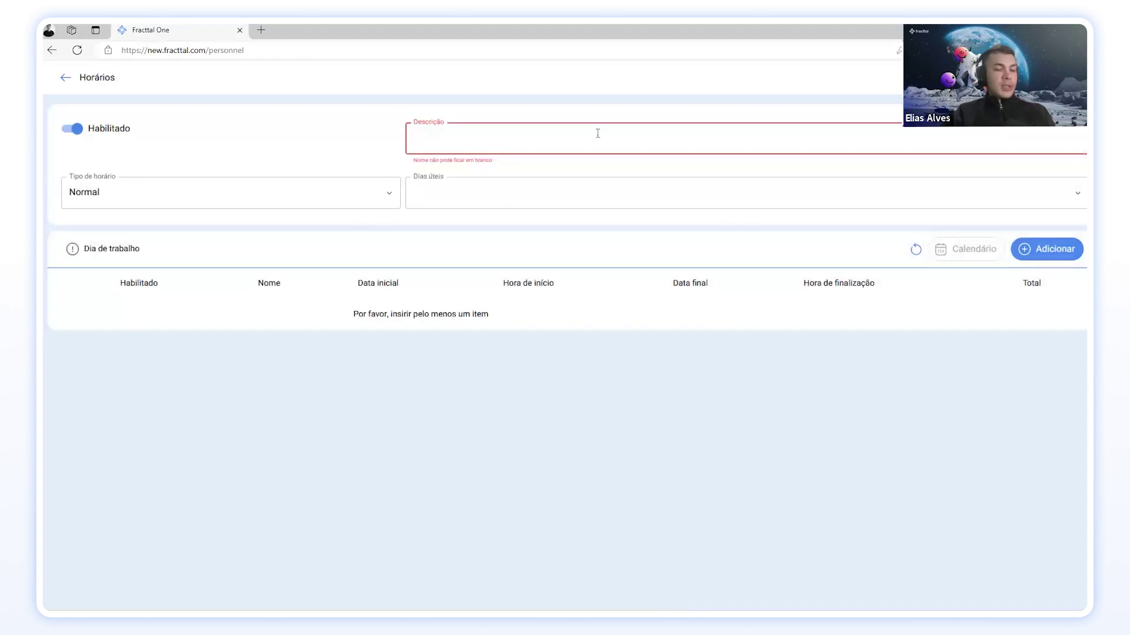
{"action": "type", "text": "Comercial"}
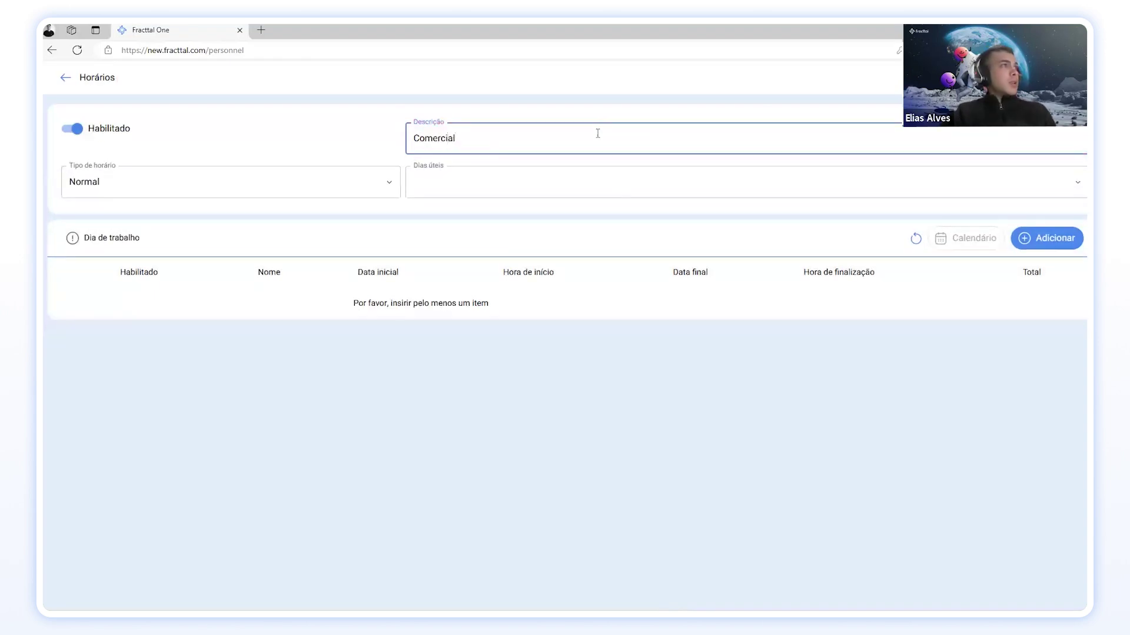
{"action": "left_click", "coordinate": [622, 191]}
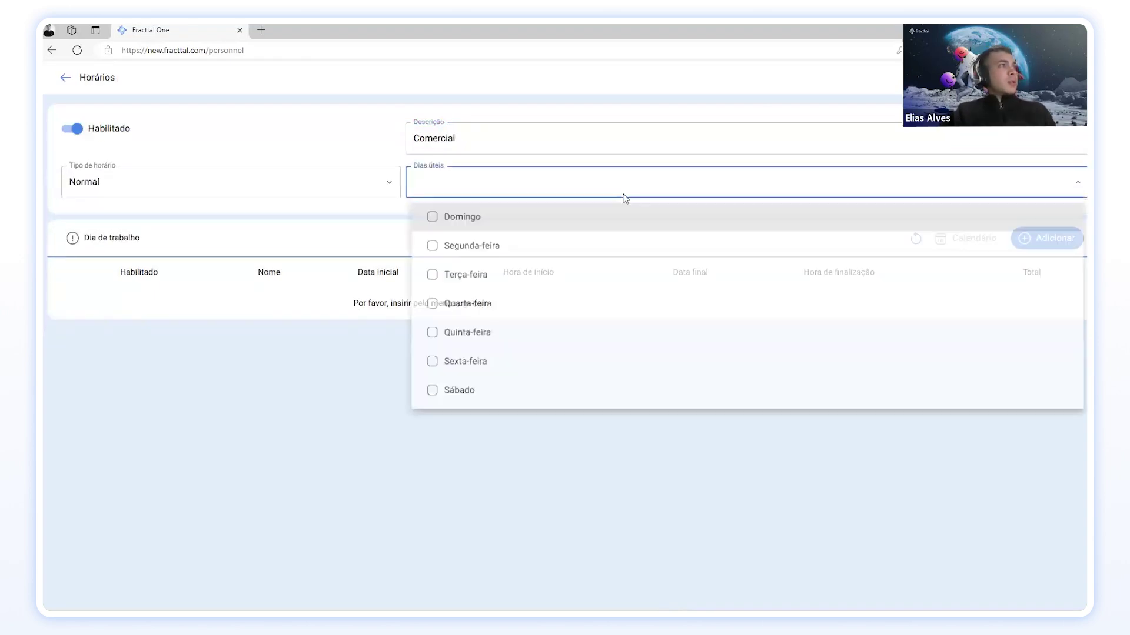
{"action": "left_click", "coordinate": [524, 252]}
{"action": "left_click", "coordinate": [522, 276]}
{"action": "left_click", "coordinate": [521, 304]}
{"action": "left_click", "coordinate": [517, 338]}
{"action": "left_click", "coordinate": [507, 366]}
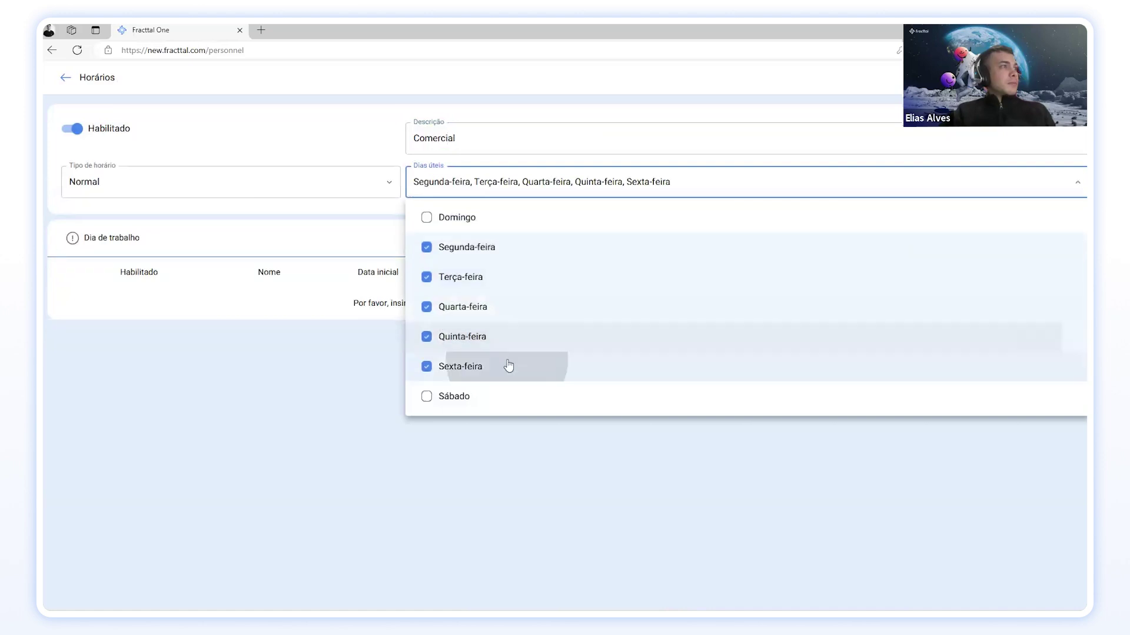
{"action": "left_click", "coordinate": [330, 383]}
Step: Add an 08:00–18:00 Horario comercial period and assign the Comercial schedule to the employee
{"action": "left_click", "coordinate": [1045, 238]}
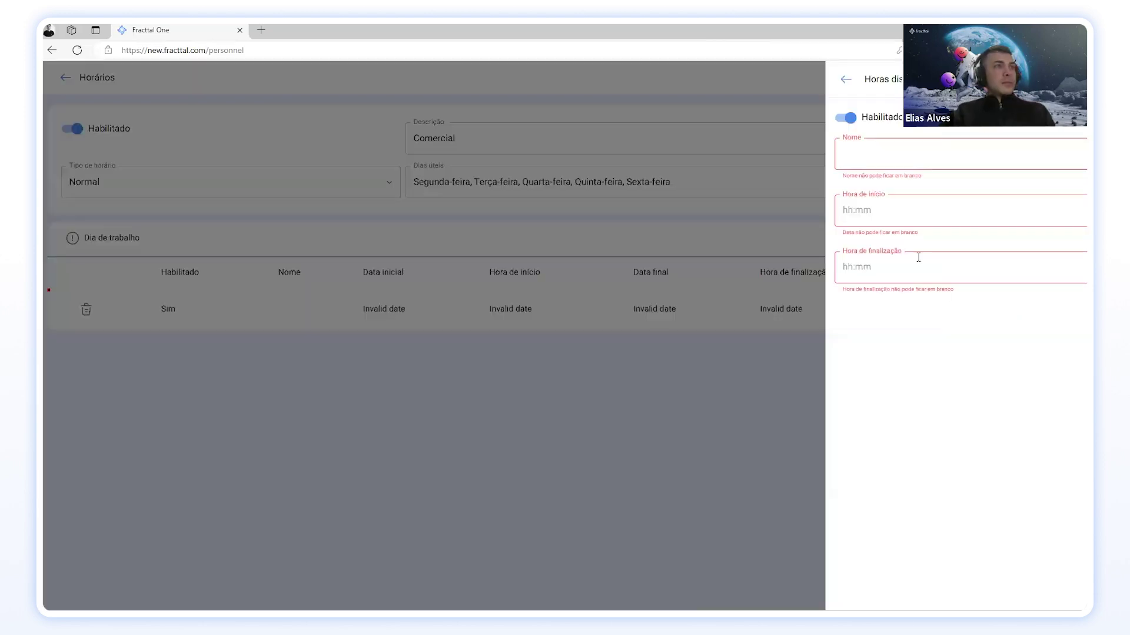
{"action": "left_click", "coordinate": [894, 162]}
{"action": "left_click", "coordinate": [882, 202]}
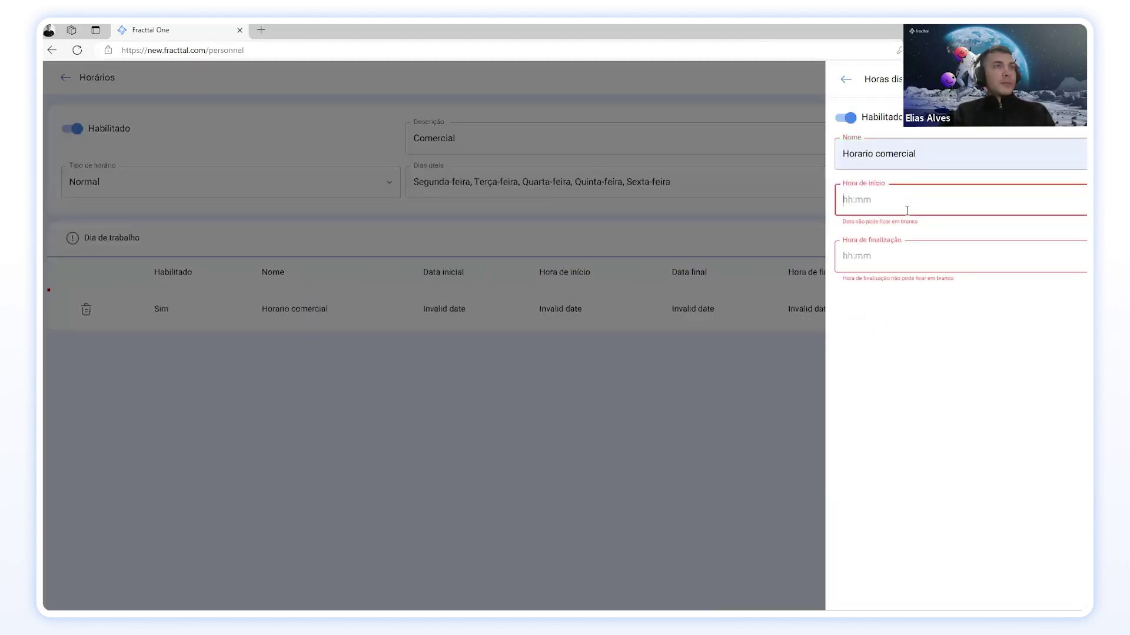
{"action": "left_click", "coordinate": [1085, 207]}
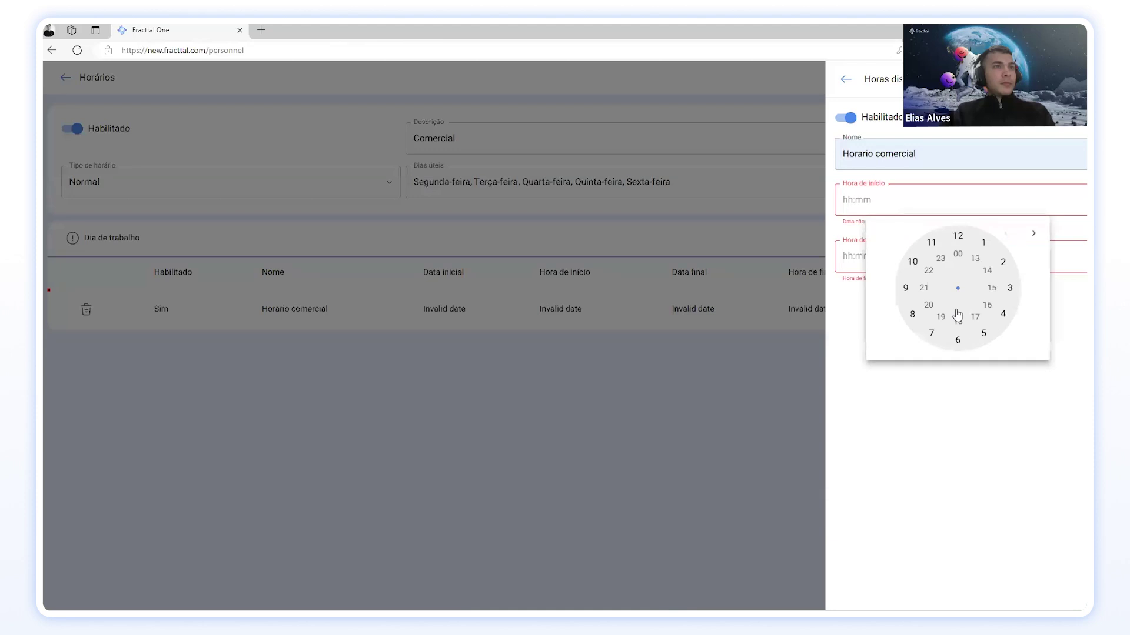
{"action": "left_click", "coordinate": [913, 315]}
{"action": "left_click", "coordinate": [953, 236]}
{"action": "left_click", "coordinate": [946, 242]}
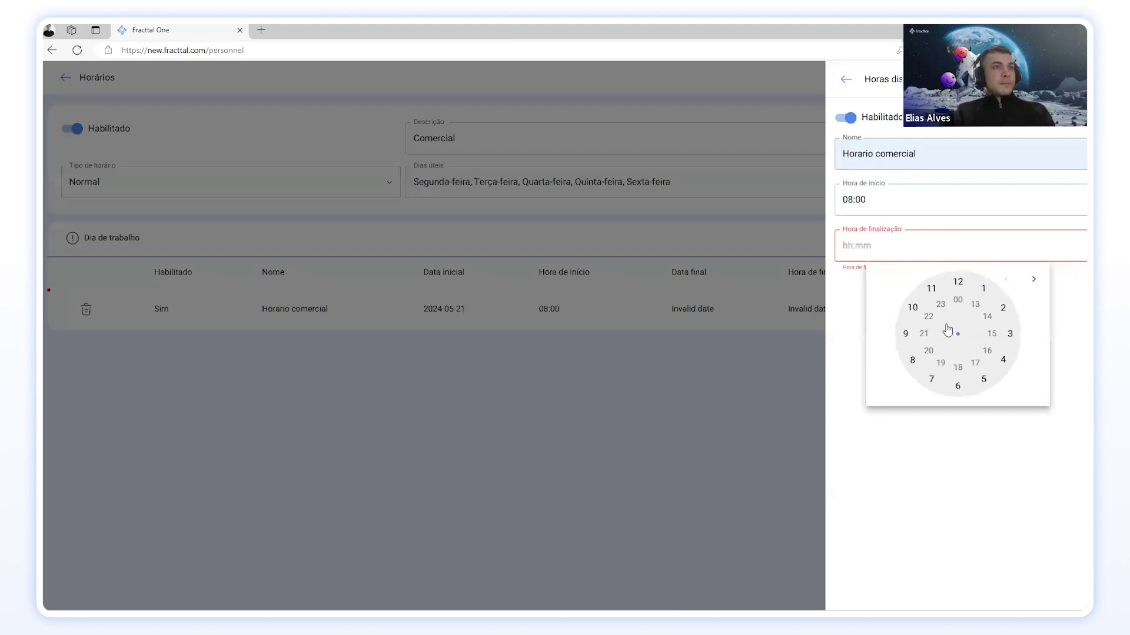
{"action": "left_click", "coordinate": [959, 366]}
{"action": "left_click", "coordinate": [961, 281]}
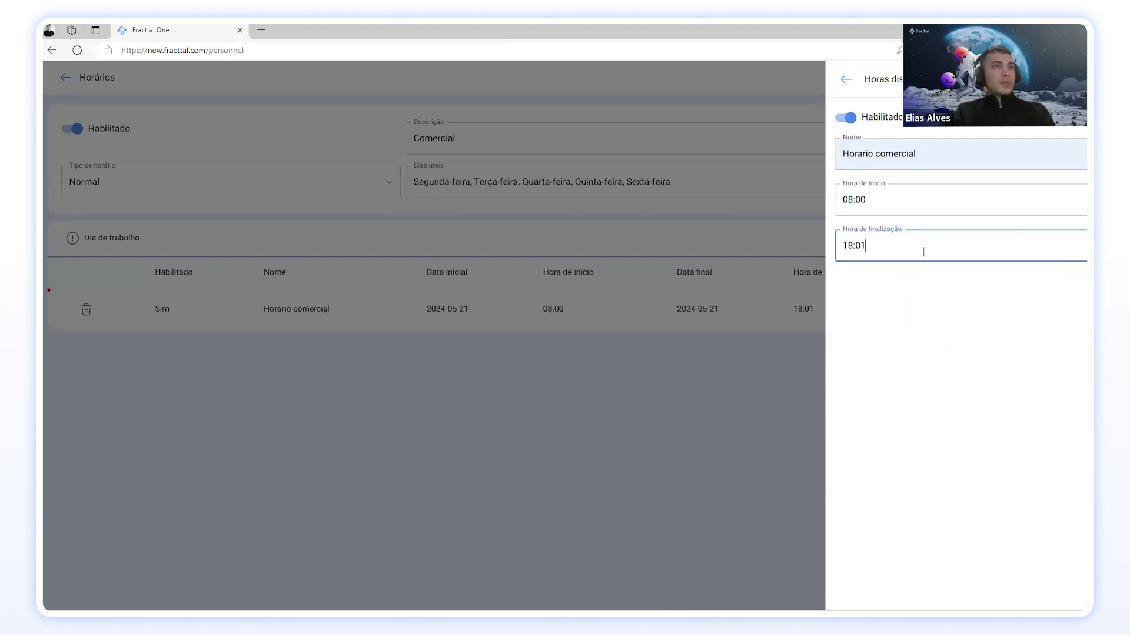
{"action": "key", "text": "BackSpace"}
{"action": "type", "text": "0"}
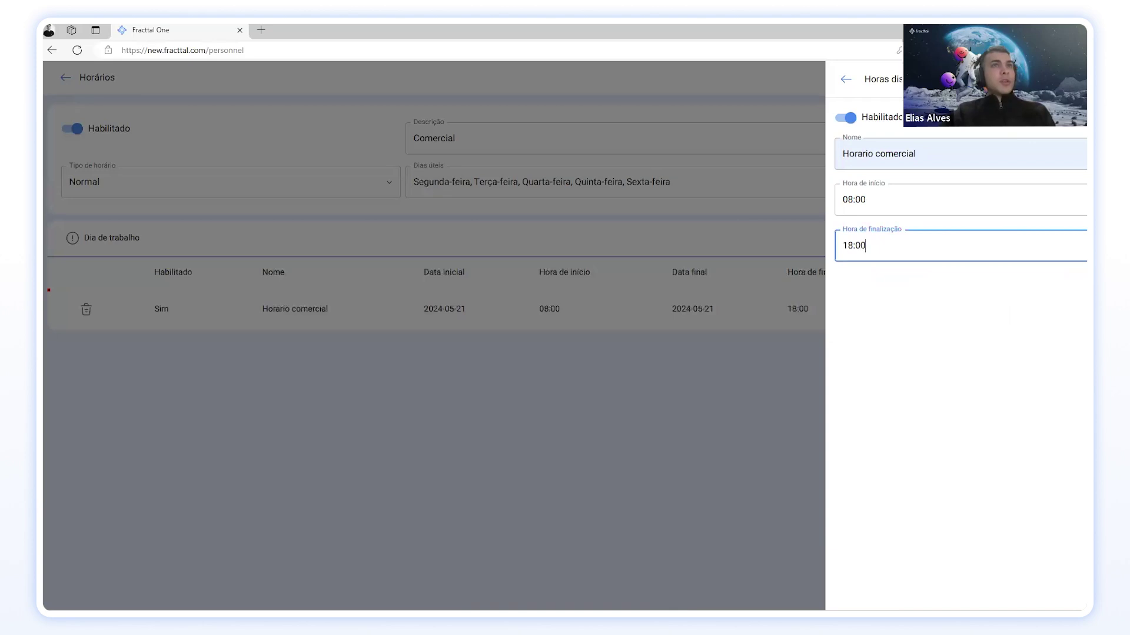
{"action": "key", "text": "Escape"}
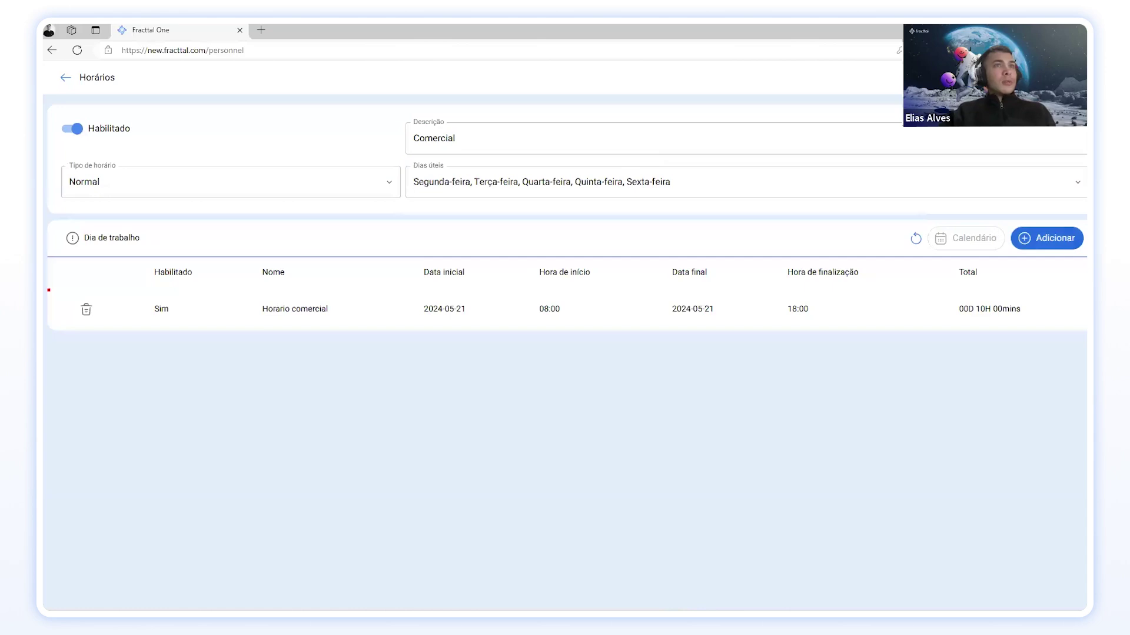
{"action": "left_click", "coordinate": [66, 78]}
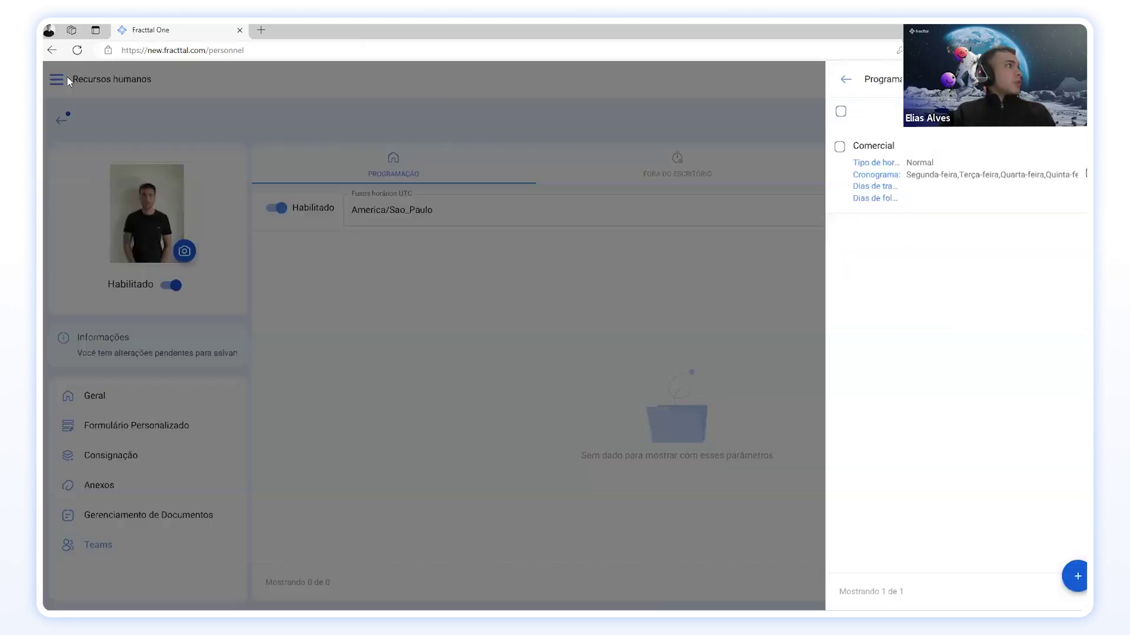
{"action": "left_click", "coordinate": [936, 177]}
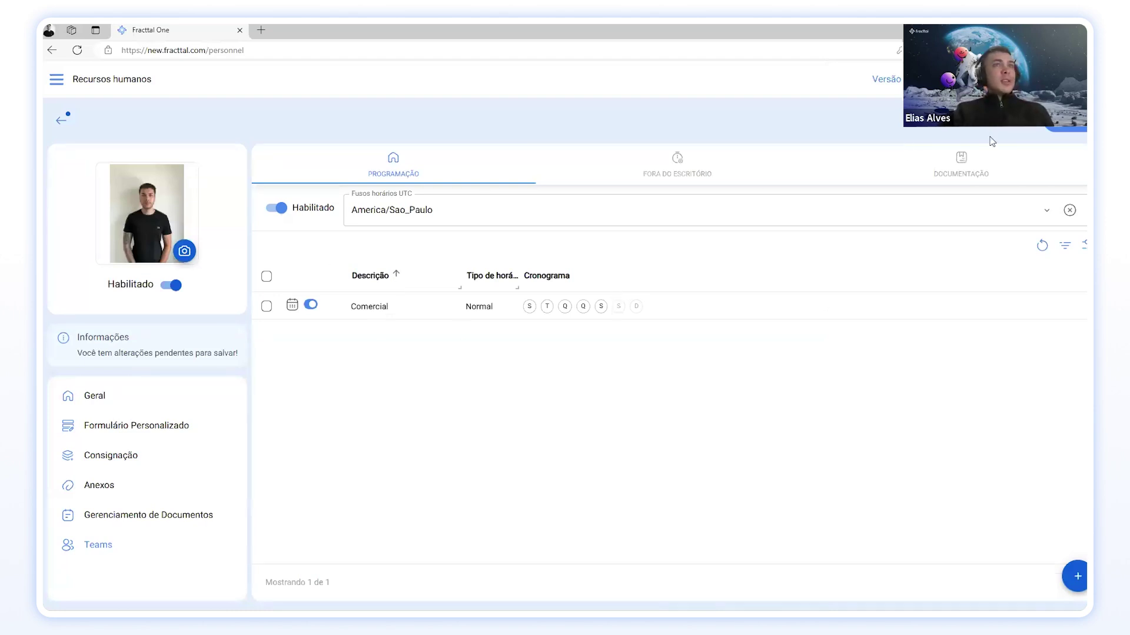
Step: Save the Comercial assignment, review its work days, and go back to the personnel list
{"action": "key", "text": "ctrl+s"}
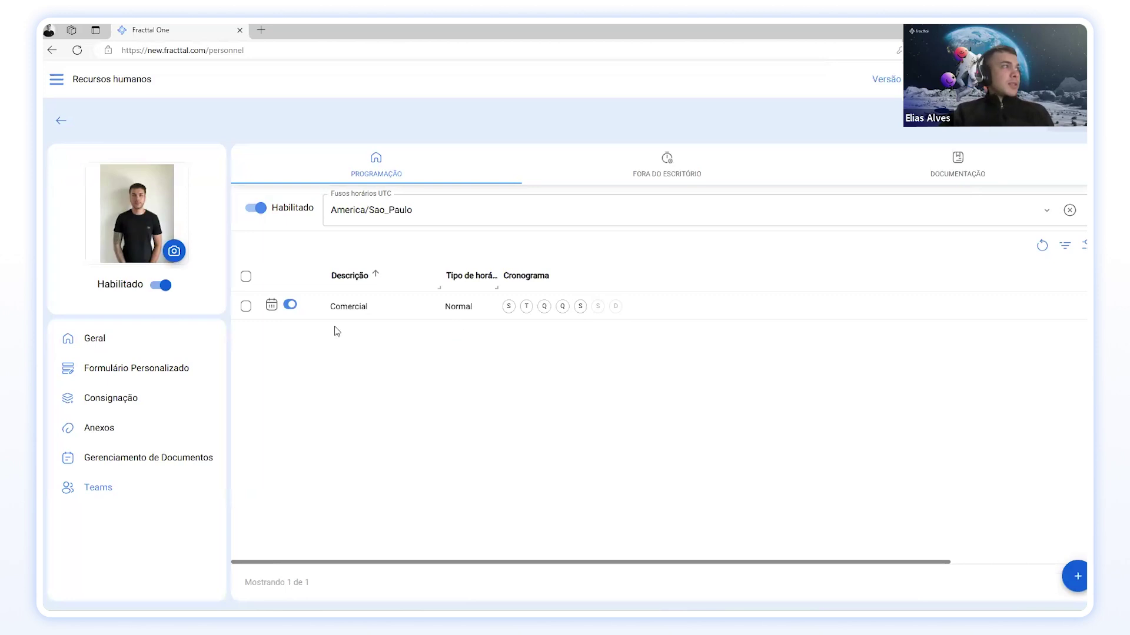
{"action": "left_click", "coordinate": [271, 305]}
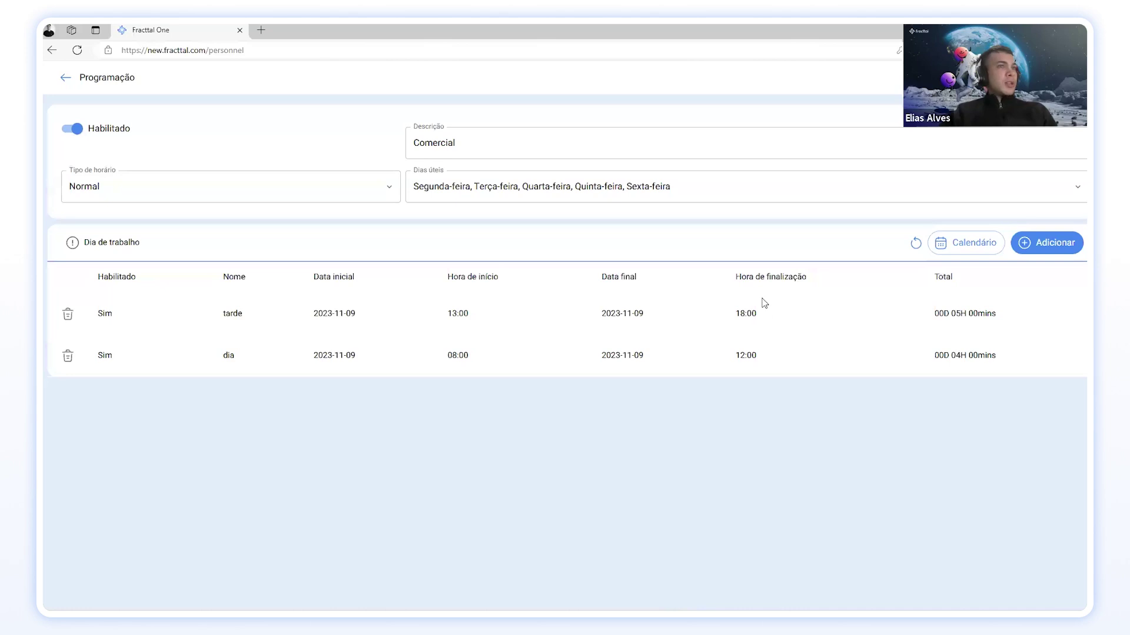
{"action": "left_click", "coordinate": [65, 79]}
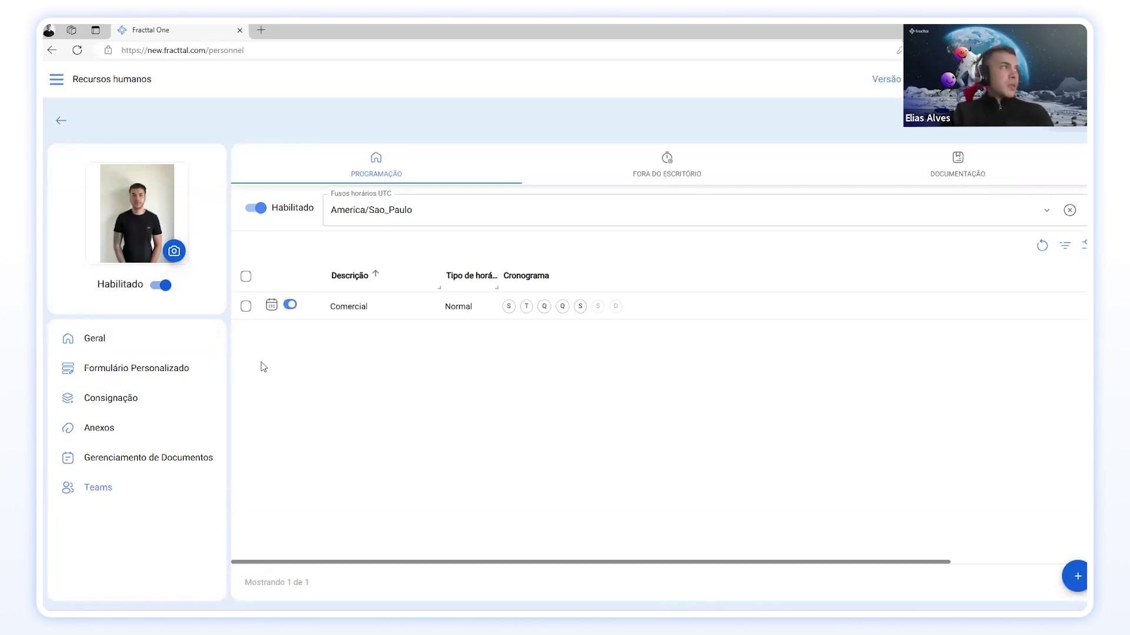
{"action": "left_click", "coordinate": [65, 126]}
Step: Search the personnel list for an existing employee by name and open their record
{"action": "left_click", "coordinate": [802, 77]}
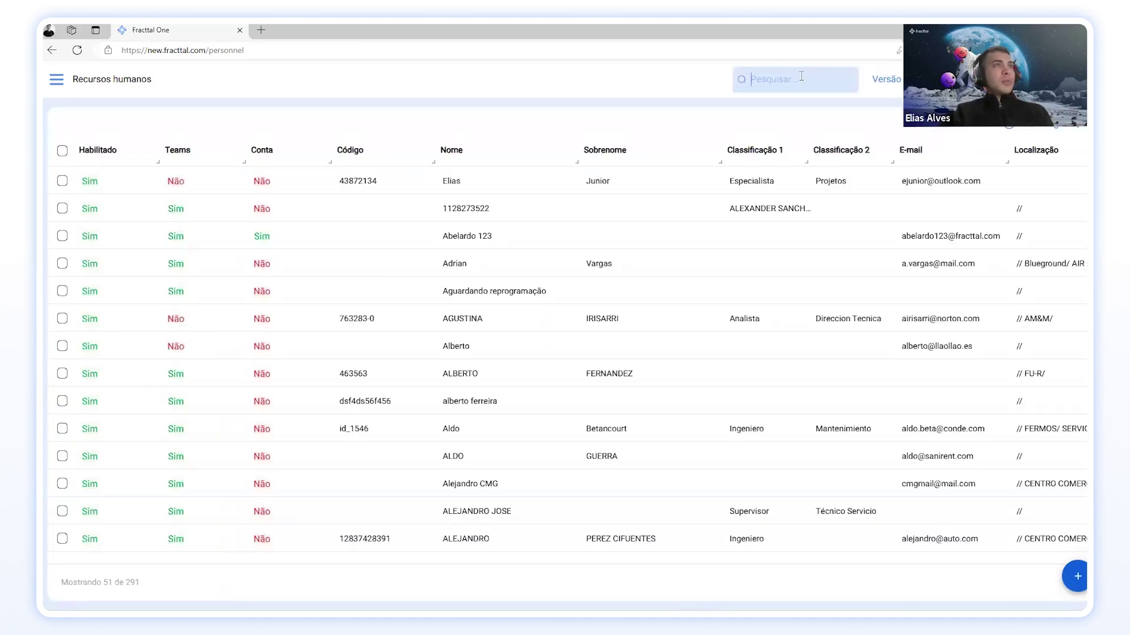
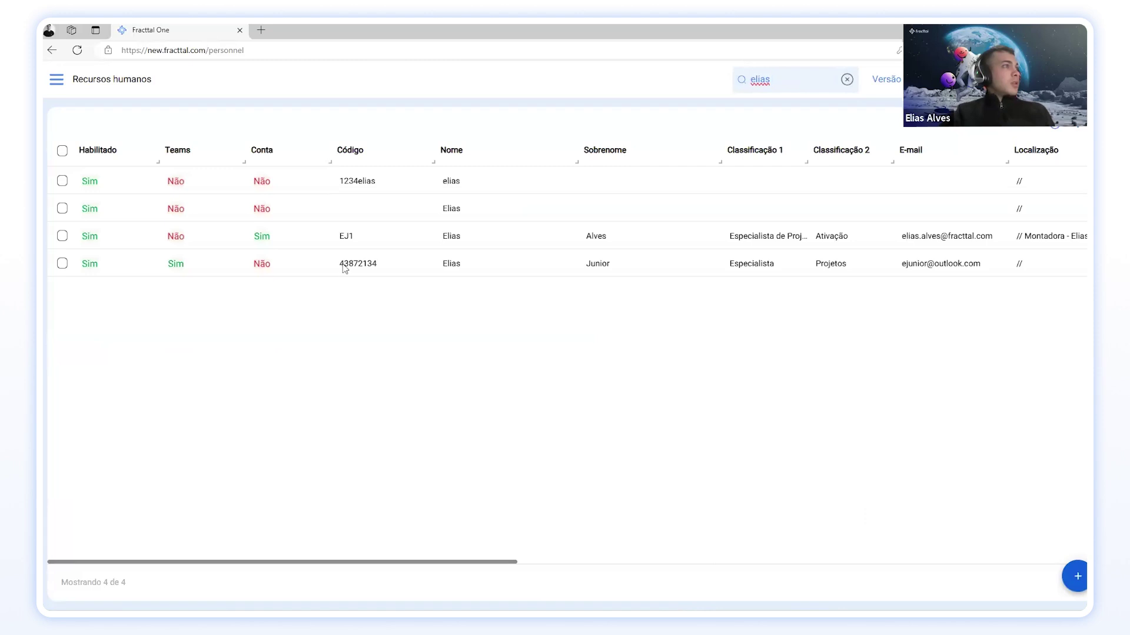
{"action": "left_click", "coordinate": [346, 265]}
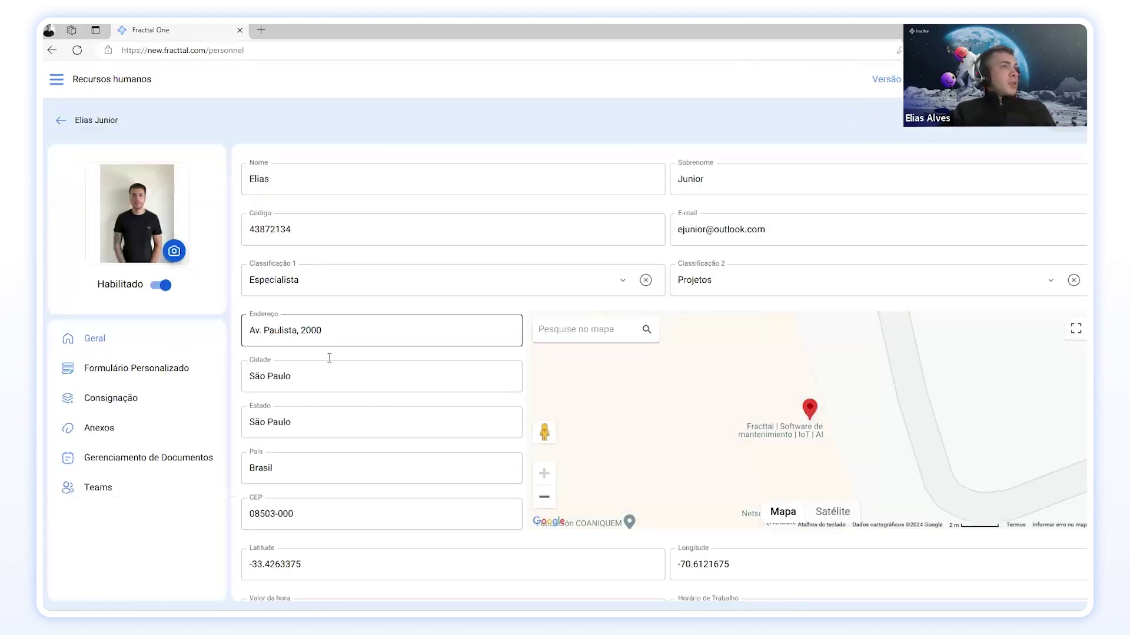
{"action": "scroll", "coordinate": [398, 396], "scroll_direction": "down", "scroll_amount": 4}
{"action": "scroll", "coordinate": [397, 394], "scroll_direction": "up", "scroll_amount": 4}
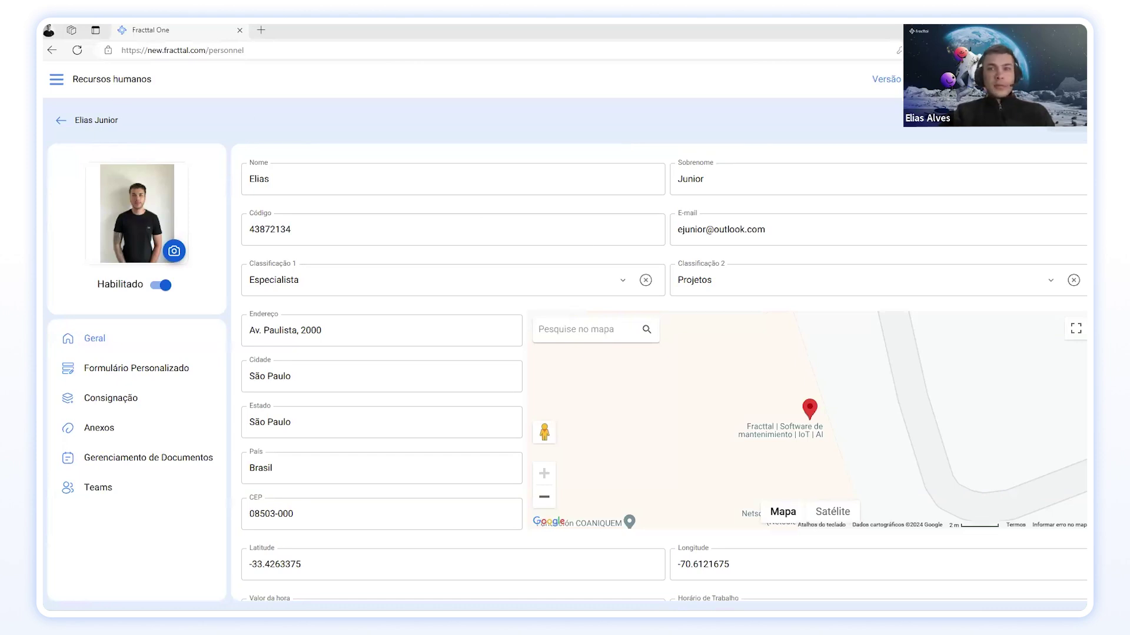
Step: Bring the HR import template spreadsheet into view, maximised
{"action": "left_click_drag", "start_coordinate": [1087, 176], "coordinate": [723, 26]}
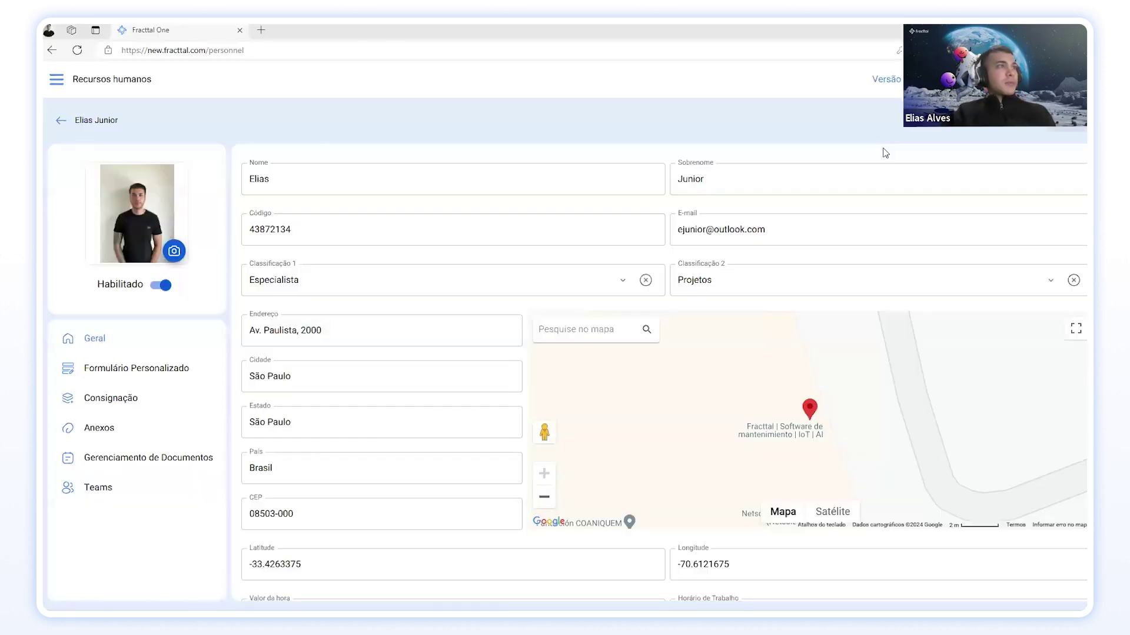
{"action": "scroll", "coordinate": [334, 342], "scroll_direction": "down", "scroll_amount": 3}
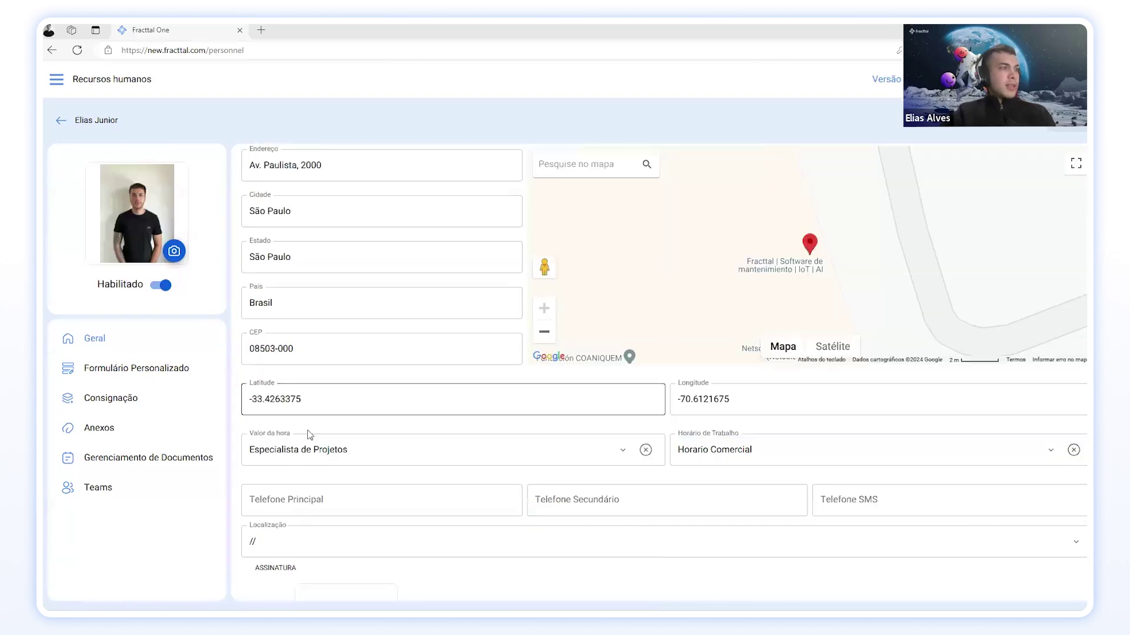
{"action": "scroll", "coordinate": [383, 398], "scroll_direction": "up", "scroll_amount": 3}
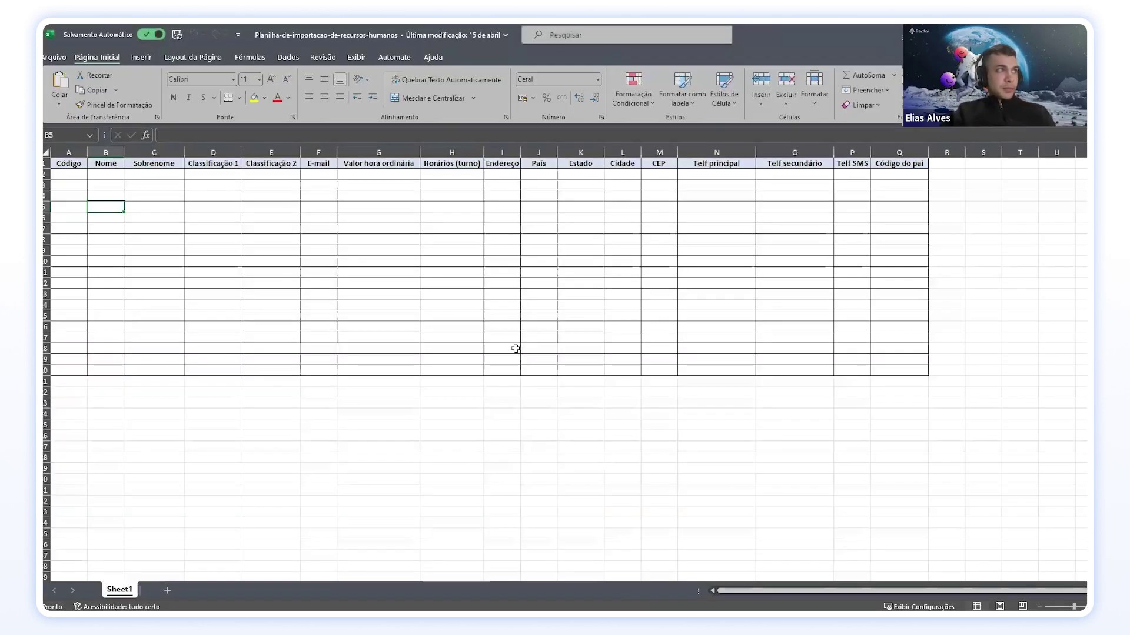
Step: Enter three first names in Nome cells B2 to B4, trimming the surname out of B2
{"action": "left_click", "coordinate": [117, 177]}
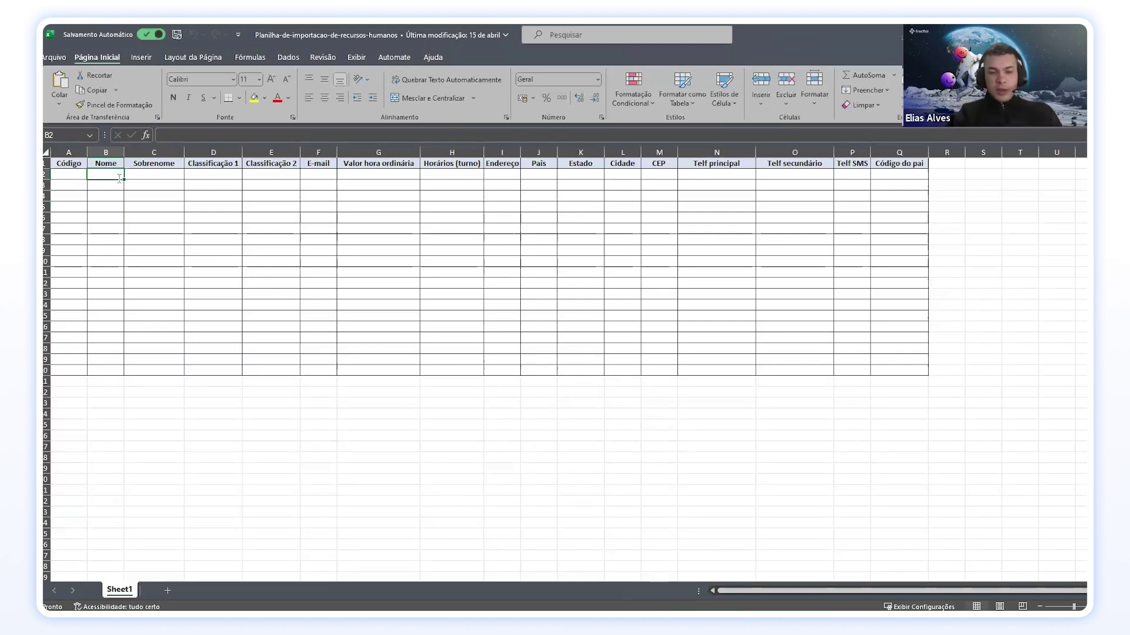
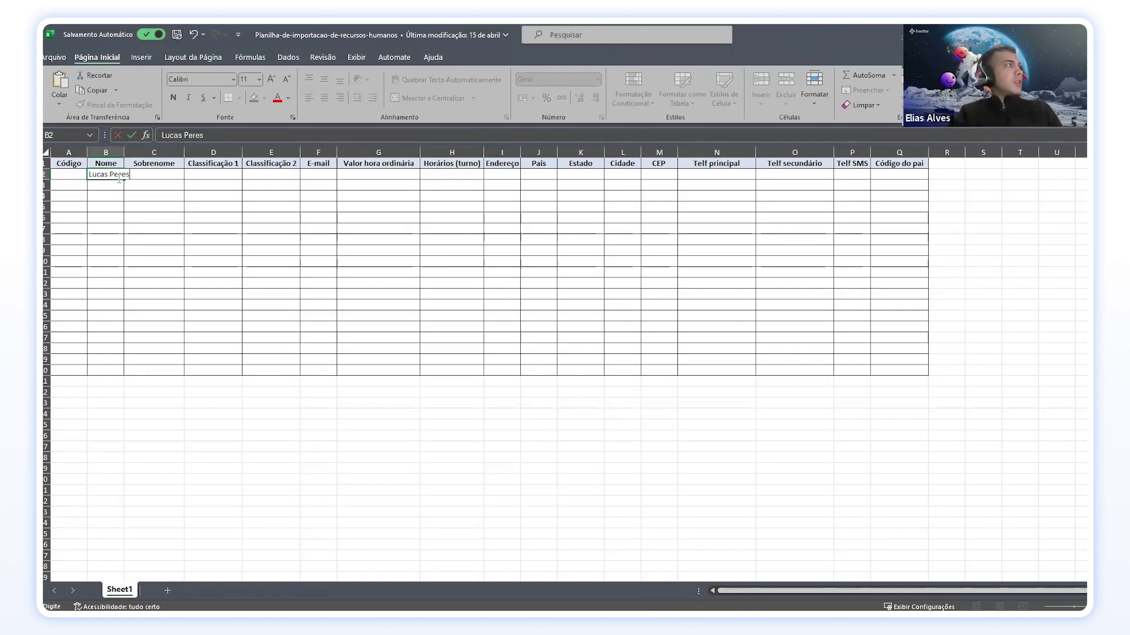
{"action": "key", "text": "Return"}
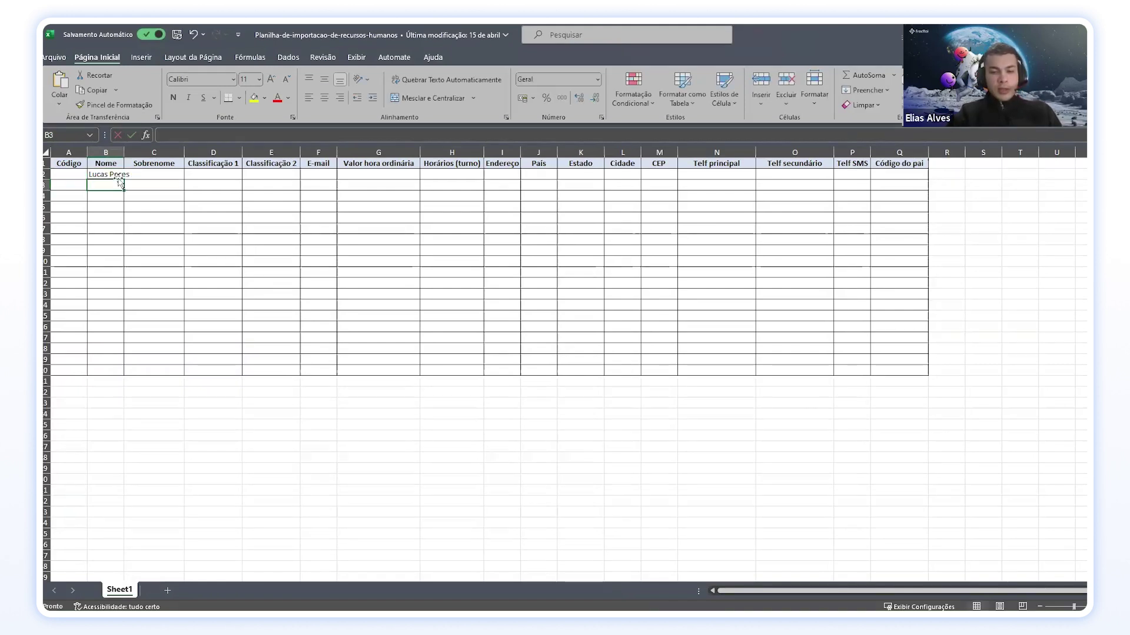
{"action": "key", "text": "Return"}
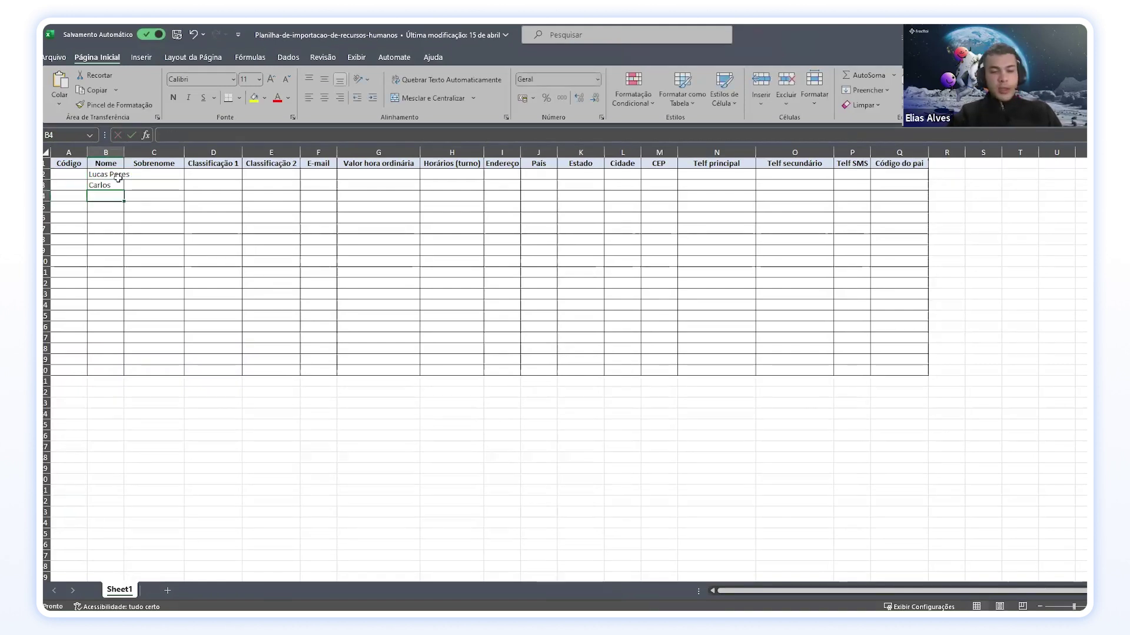
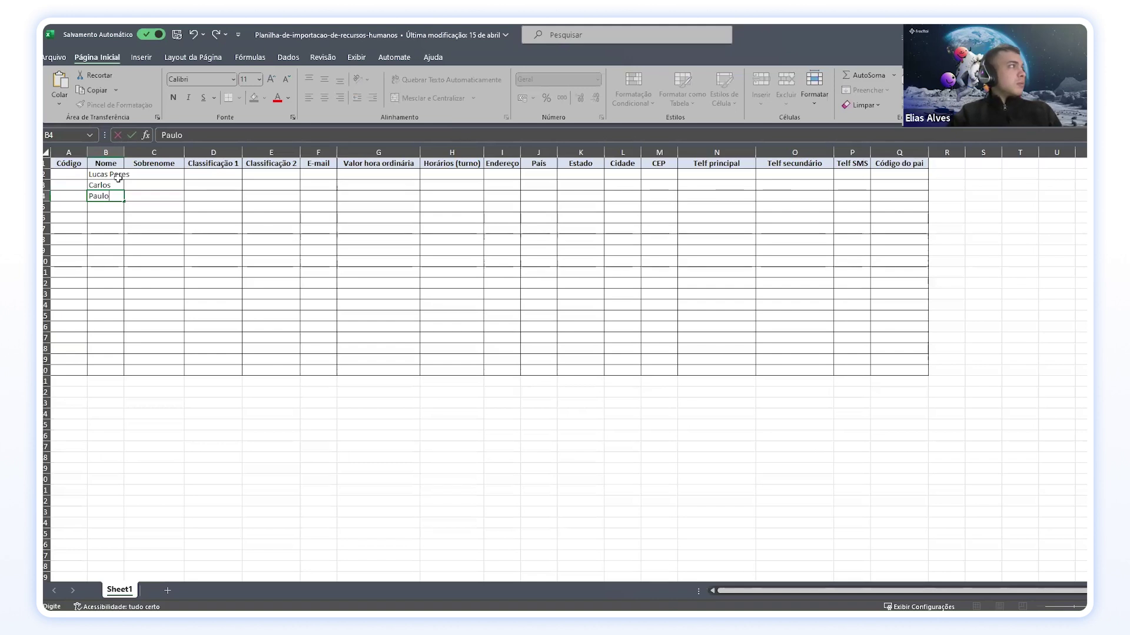
{"action": "key", "text": "Return"}
{"action": "double_click", "coordinate": [112, 175]}
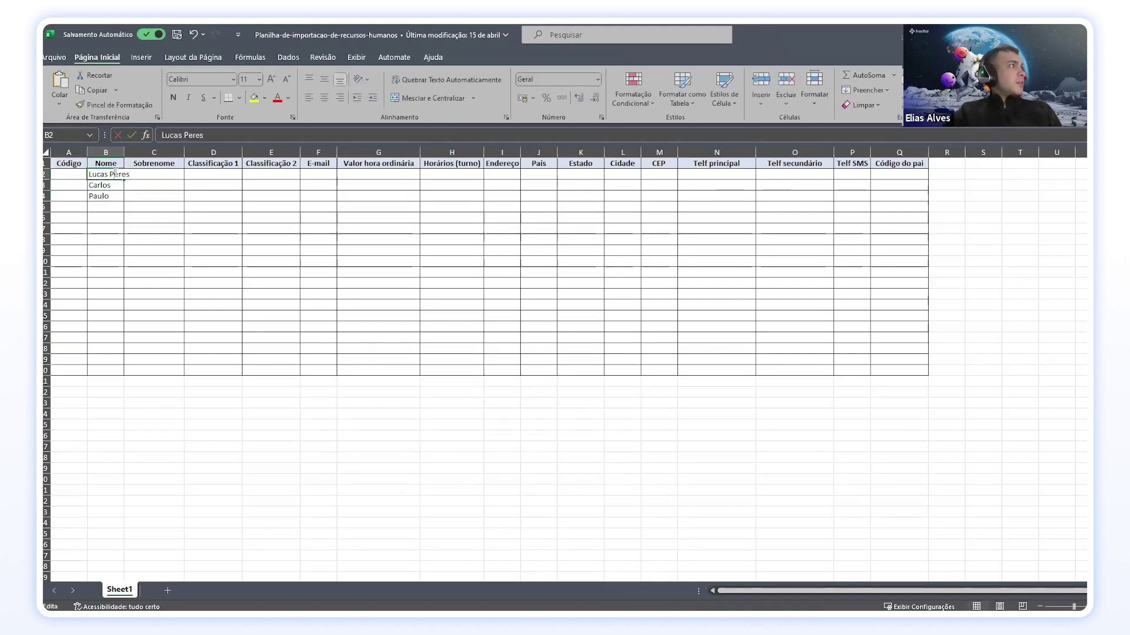
{"action": "left_click_drag", "start_coordinate": [110, 175], "coordinate": [150, 168]}
{"action": "key", "text": "ctrl+x"}
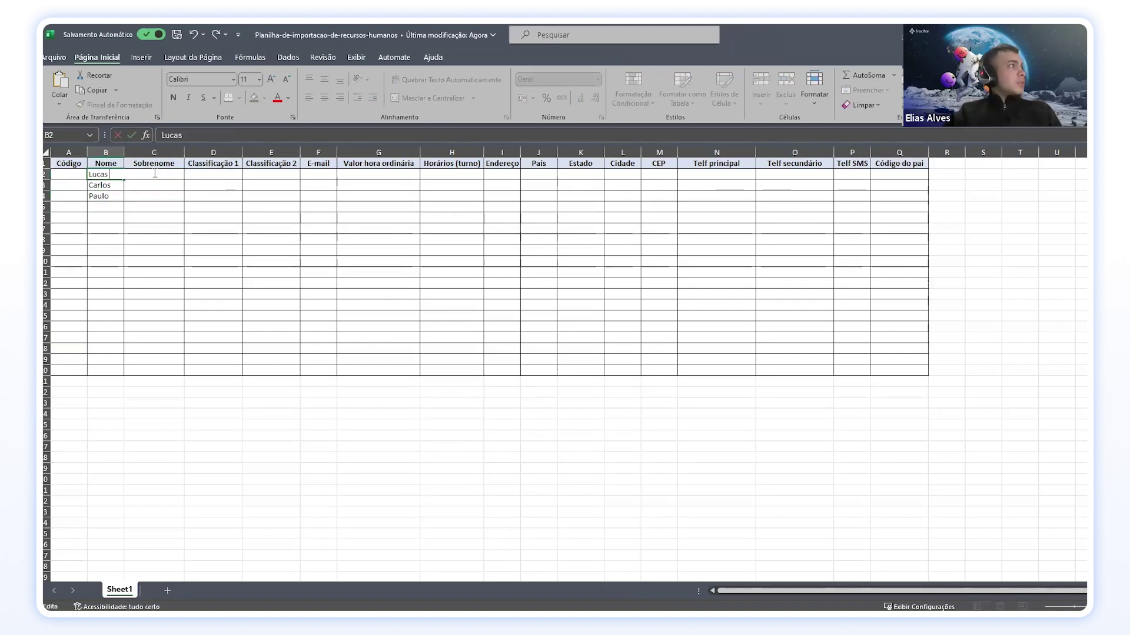
{"action": "left_click", "coordinate": [169, 201]}
Step: Enter surnames for the three people in Sobrenome cells C2 to C4, correcting C3
{"action": "left_click", "coordinate": [167, 175]}
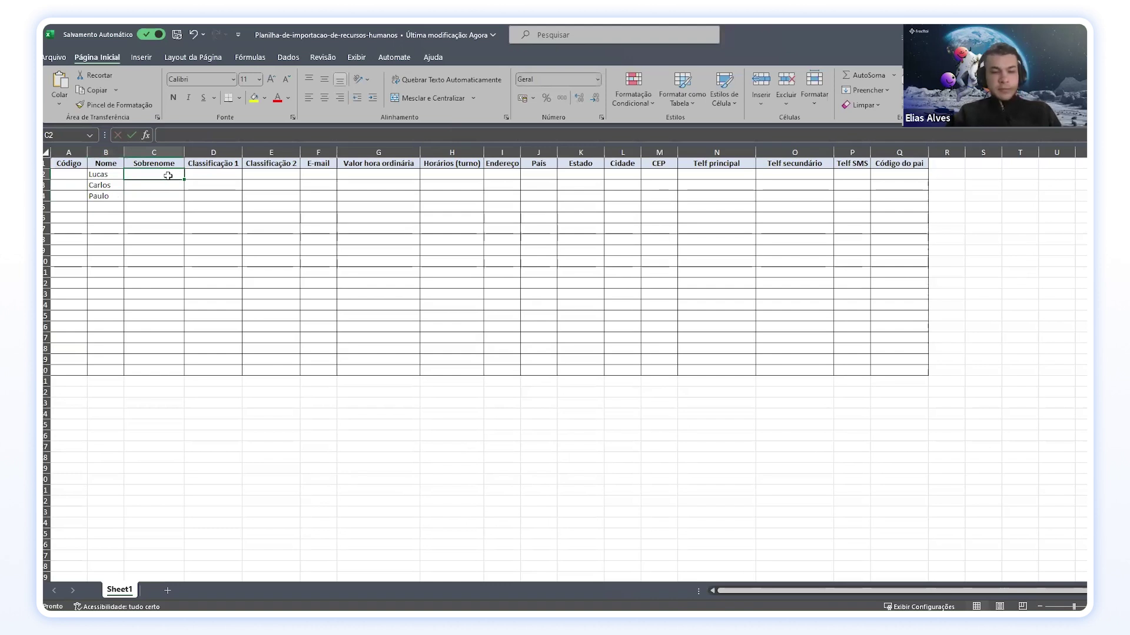
{"action": "key", "text": "Return"}
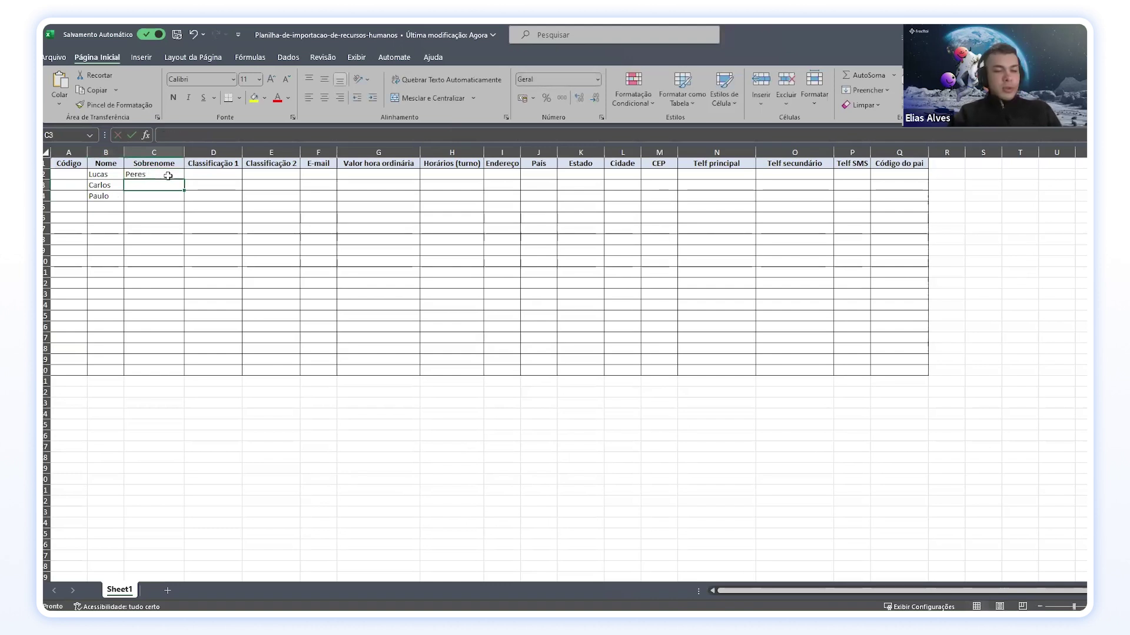
{"action": "key", "text": "Return"}
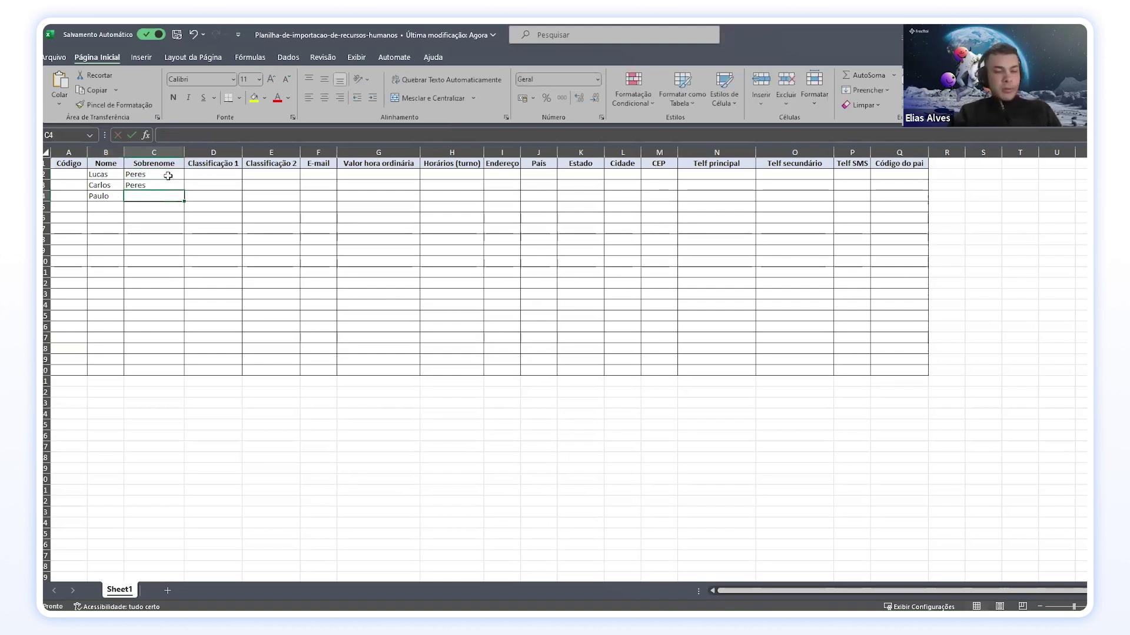
{"action": "type", "text": "P"}
{"action": "double_click", "coordinate": [167, 184]}
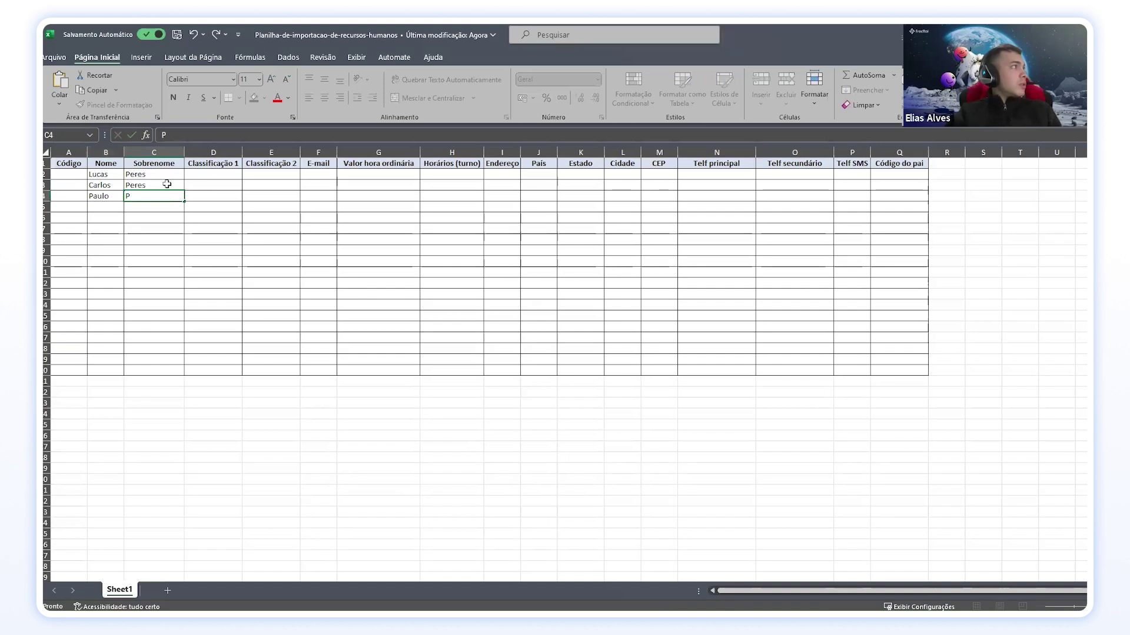
{"action": "key", "text": "BackSpace"}
{"action": "key", "text": "BackSpace"}
{"action": "key", "text": "BackSpace"}
{"action": "key", "text": "BackSpace"}
{"action": "key", "text": "BackSpace"}
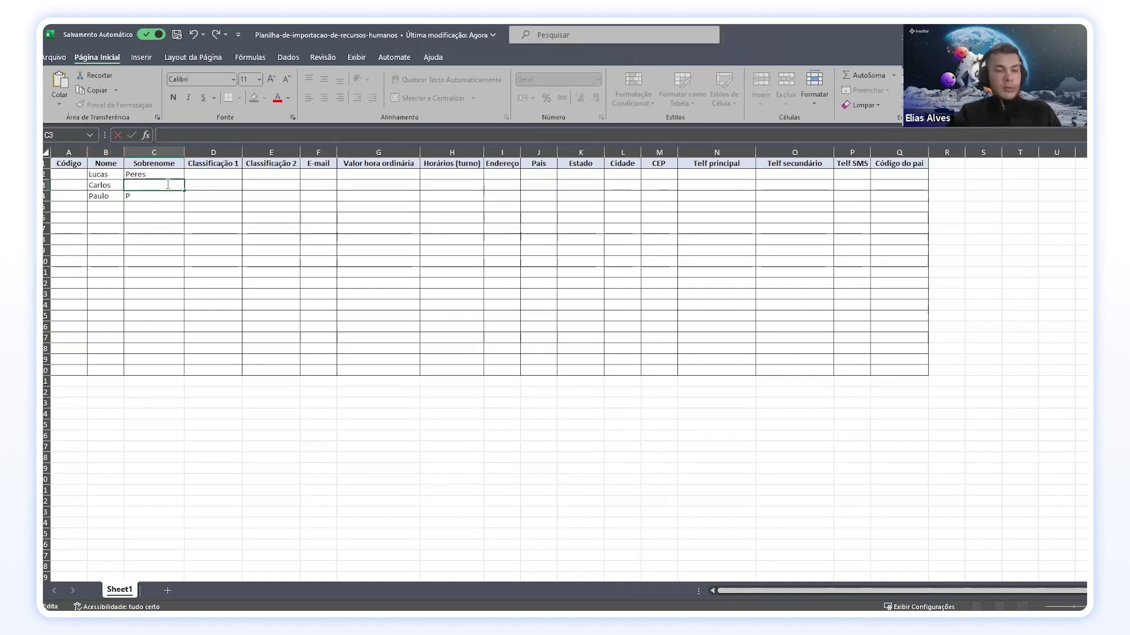
{"action": "type", "text": "Gomo"}
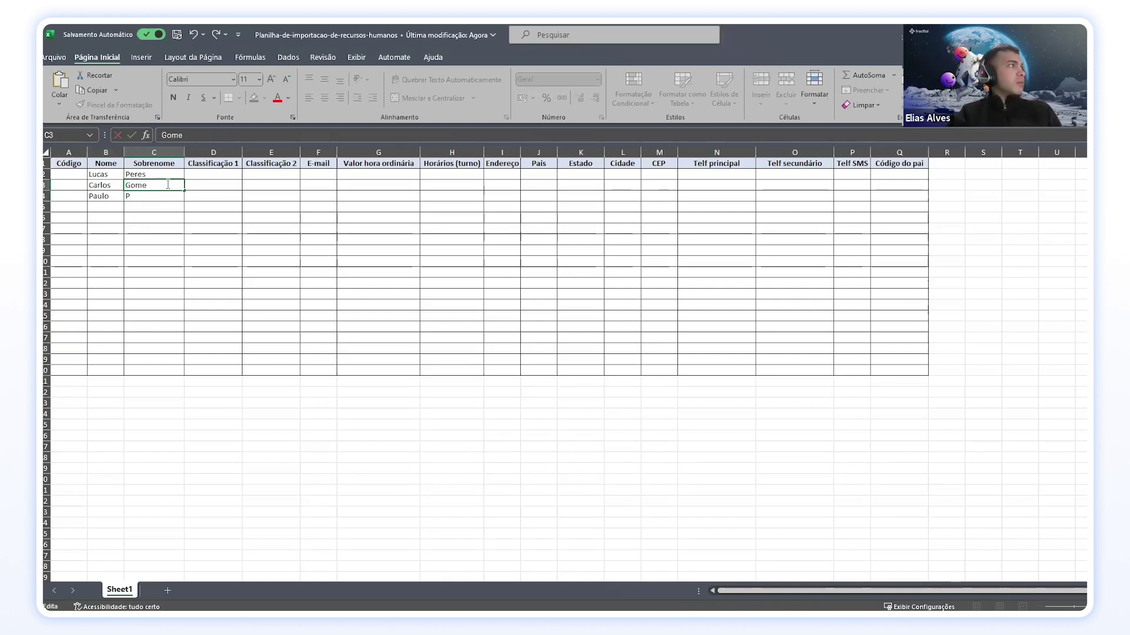
{"action": "left_click", "coordinate": [165, 197]}
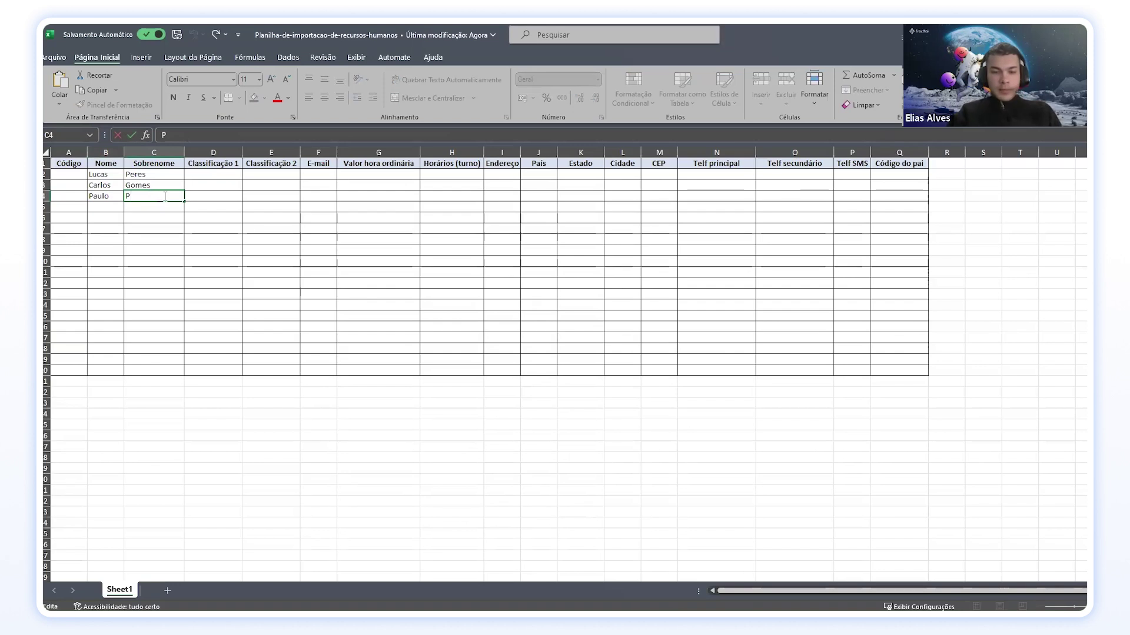
{"action": "type", "text": "Vitor"}
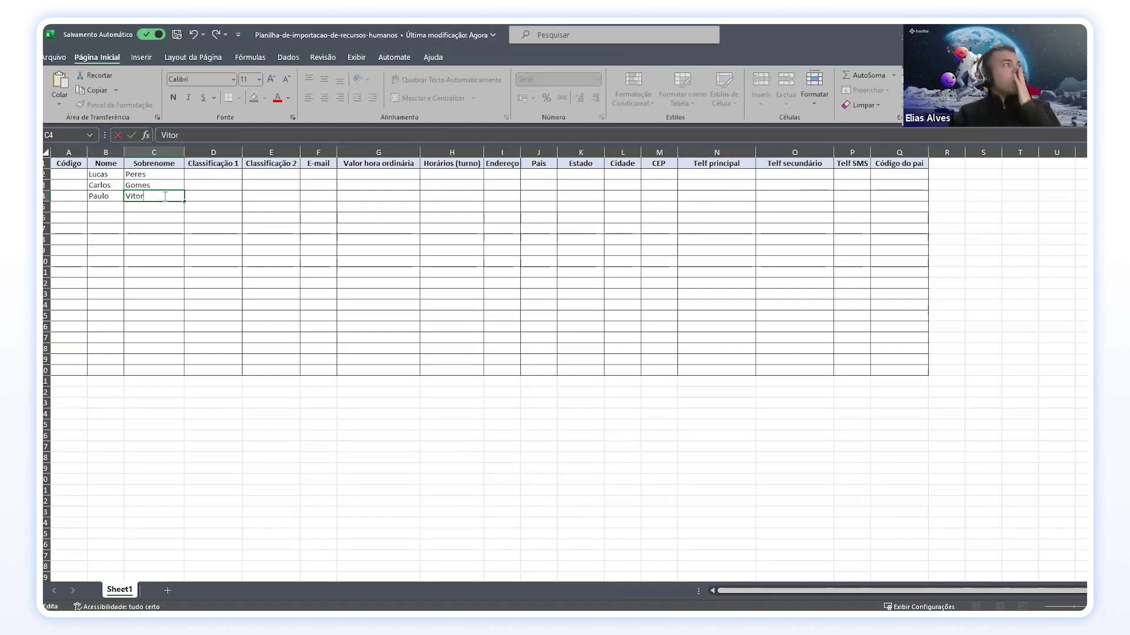
{"action": "key", "text": "Return"}
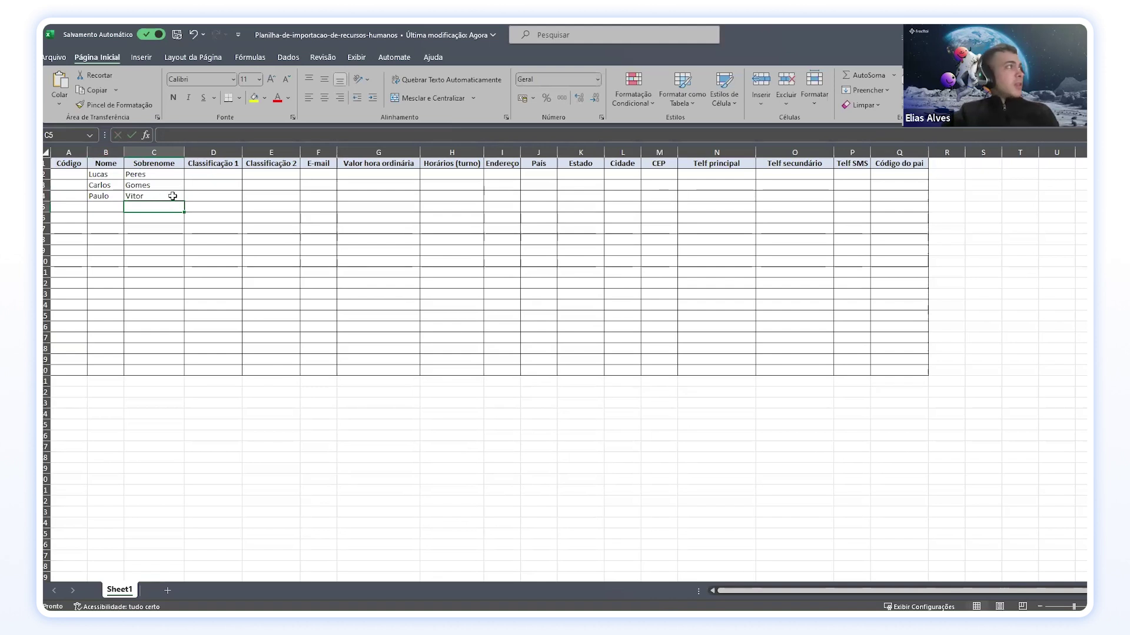
Step: Select the Código cells A2 to A4, starting at A2
{"action": "left_click", "coordinate": [110, 166]}
{"action": "left_click", "coordinate": [153, 166]}
{"action": "left_click", "coordinate": [71, 167]}
{"action": "left_click", "coordinate": [78, 195]}
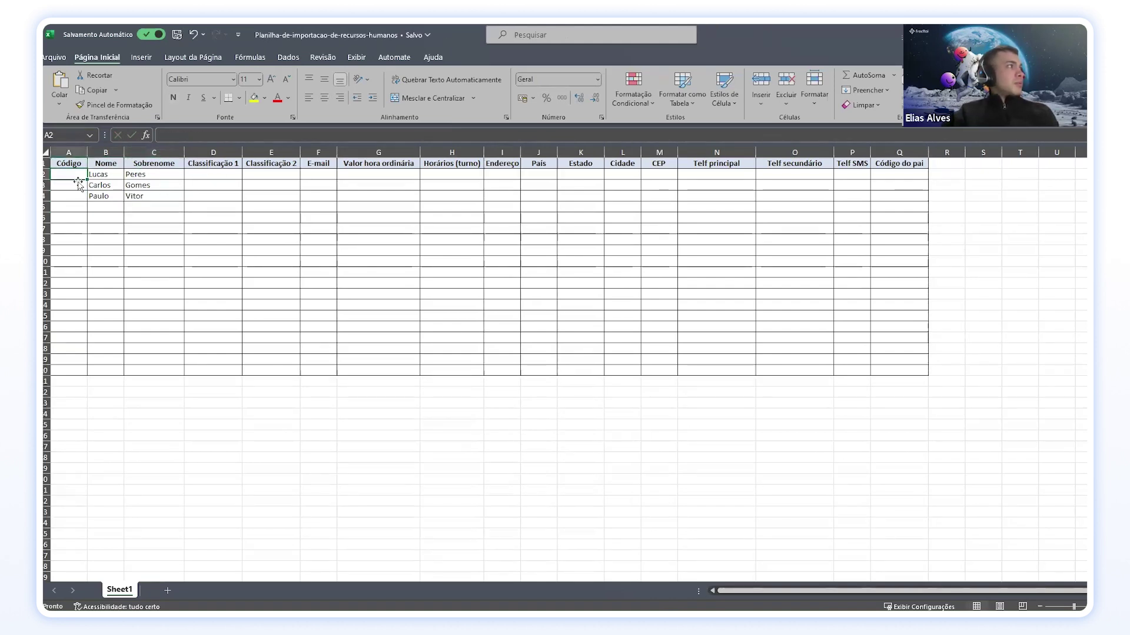
{"action": "left_click_drag", "start_coordinate": [79, 174], "coordinate": [79, 190]}
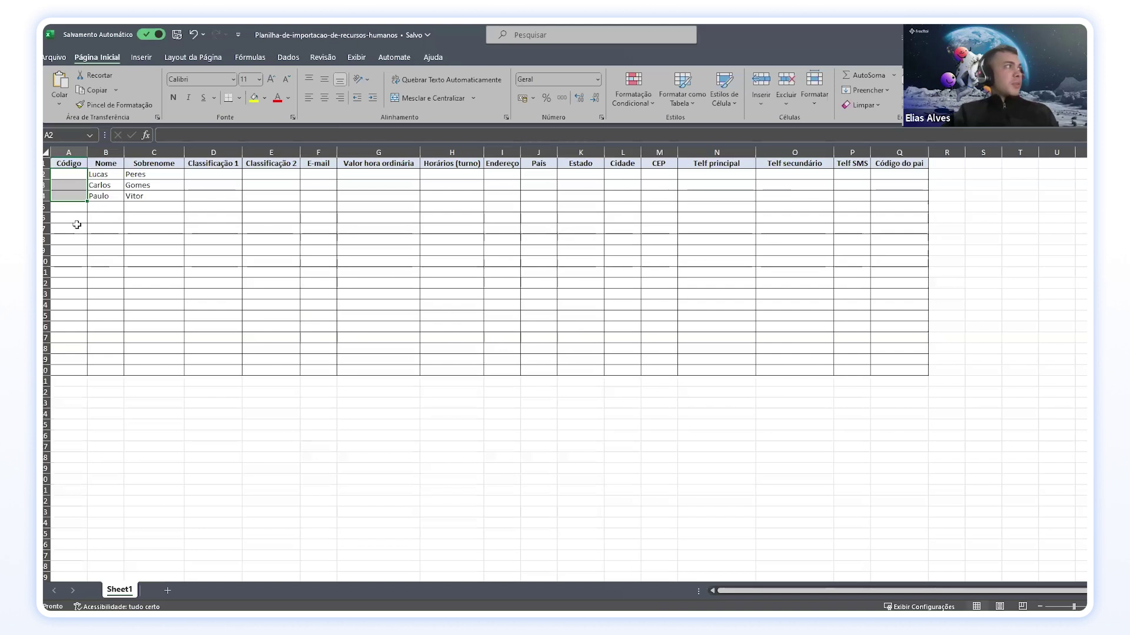
{"action": "left_click", "coordinate": [66, 176]}
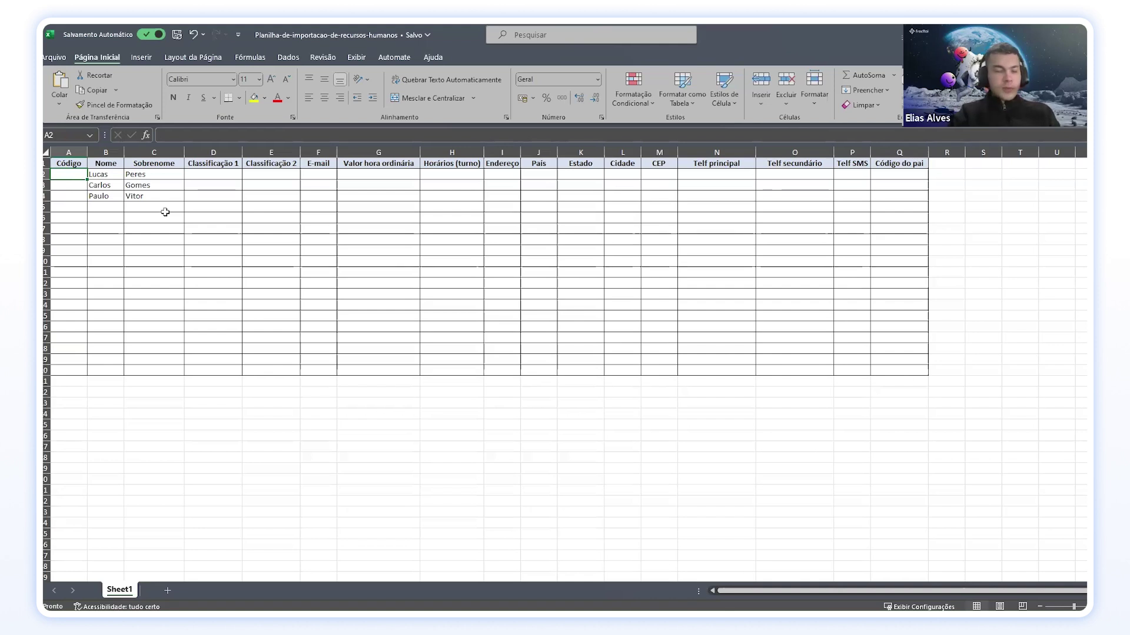
Step: Fill the Código column with FU1, FU2 and FU3 in A2 to A4
{"action": "type", "text": "U"}
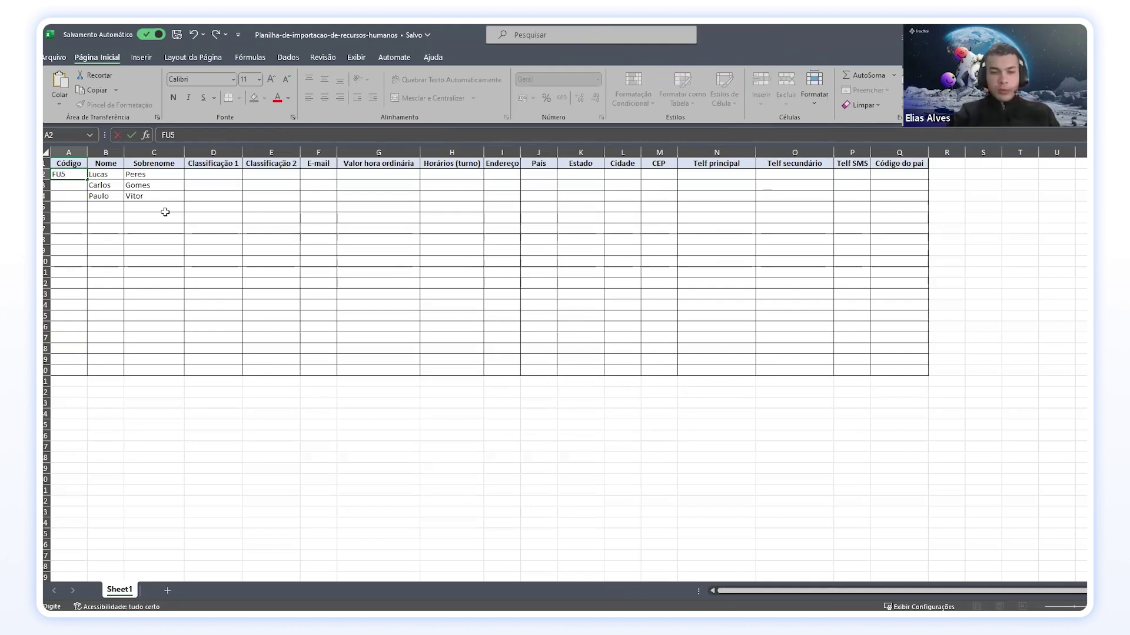
{"action": "type", "text": "1"}
{"action": "key", "text": "Return"}
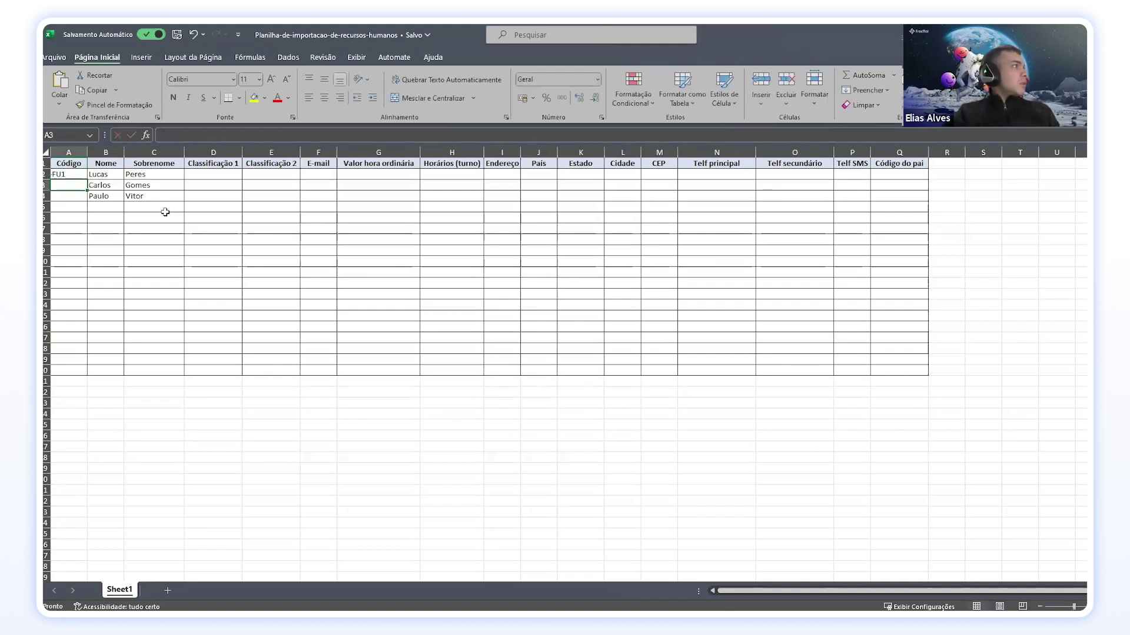
{"action": "left_click", "coordinate": [87, 177]}
{"action": "left_click_drag", "start_coordinate": [88, 179], "coordinate": [93, 200]}
Step: Fill Classificação 1 with Coordenador, Engenheiro and Técnico for the three employees
{"action": "left_click", "coordinate": [199, 175]}
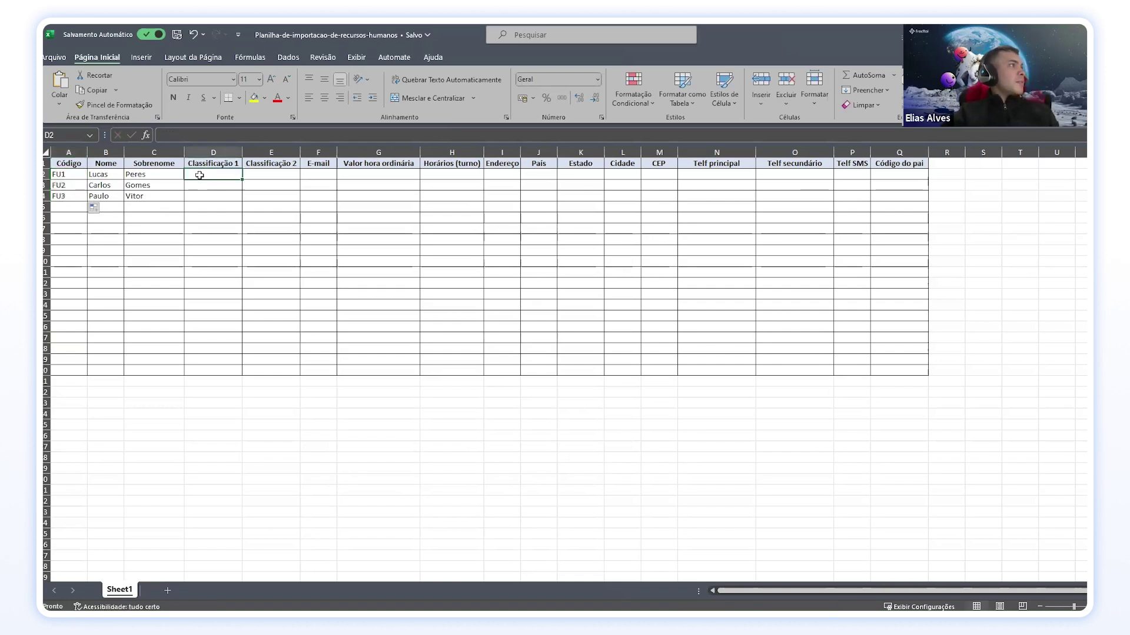
{"action": "type", "text": "C"}
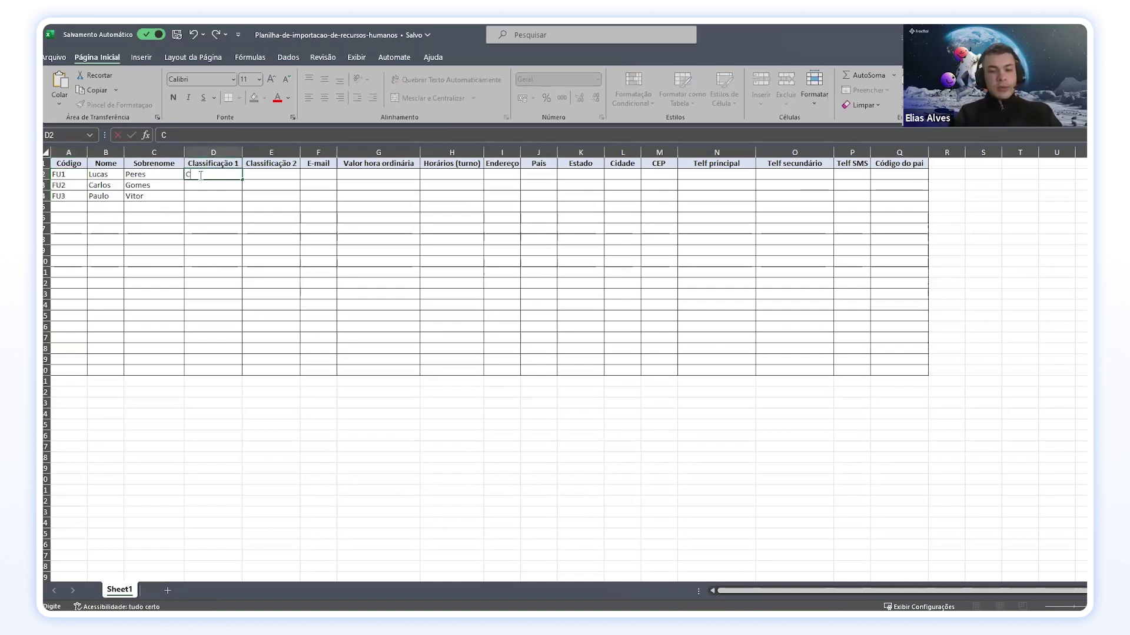
{"action": "type", "text": "oordenador"}
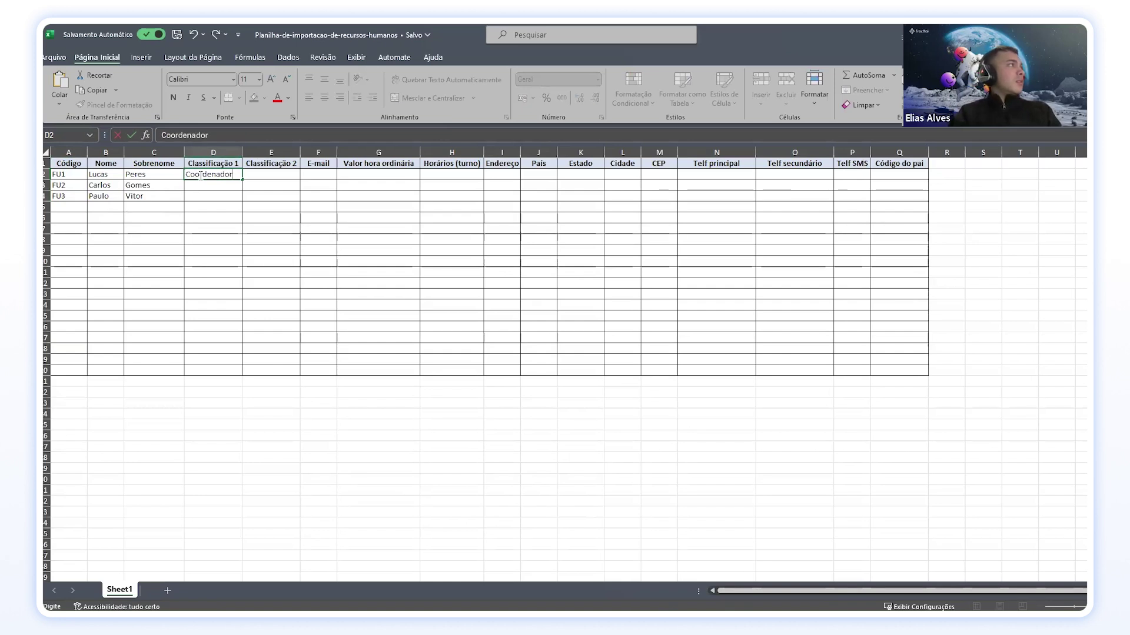
{"action": "key", "text": "Return"}
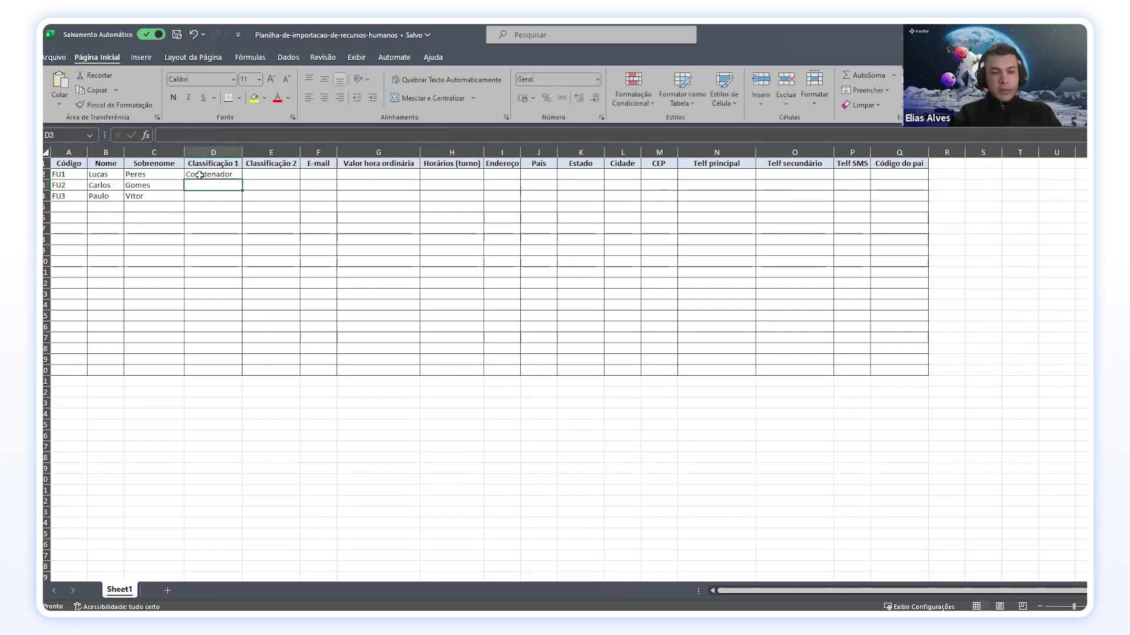
{"action": "type", "text": "Engenheiro"}
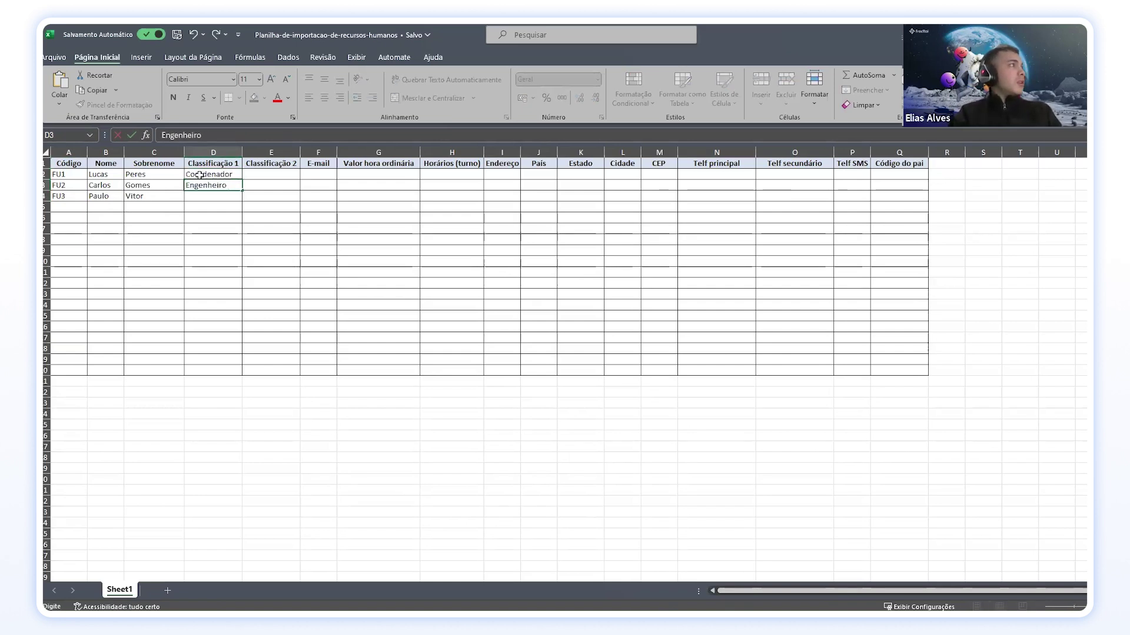
{"action": "key", "text": "Return"}
{"action": "type", "text": "Técnico"}
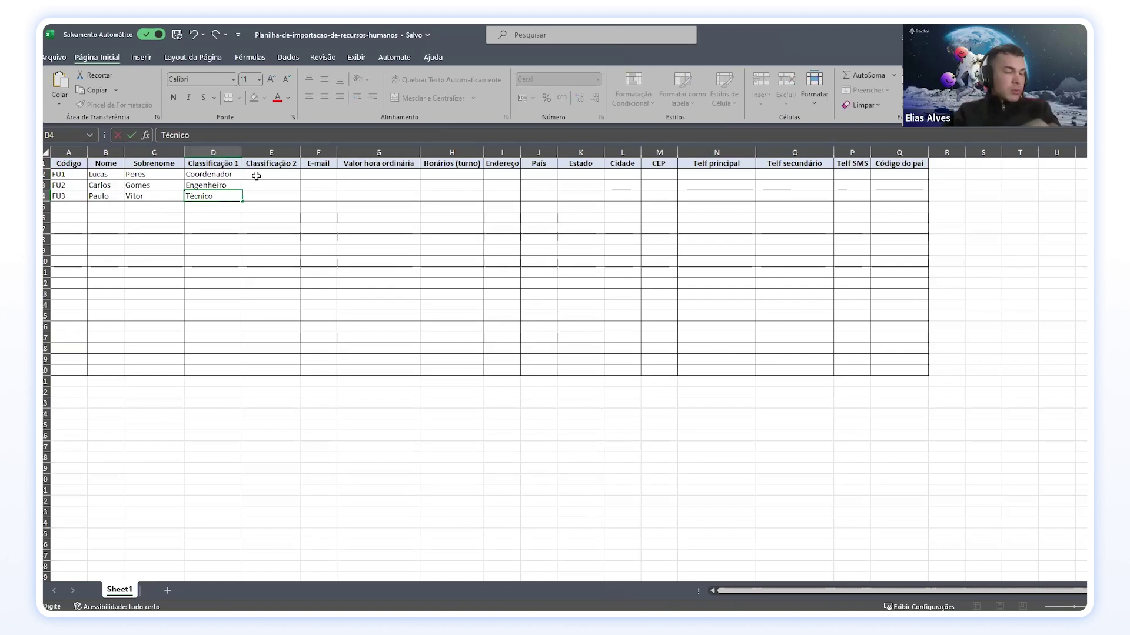
{"action": "left_click", "coordinate": [267, 175]}
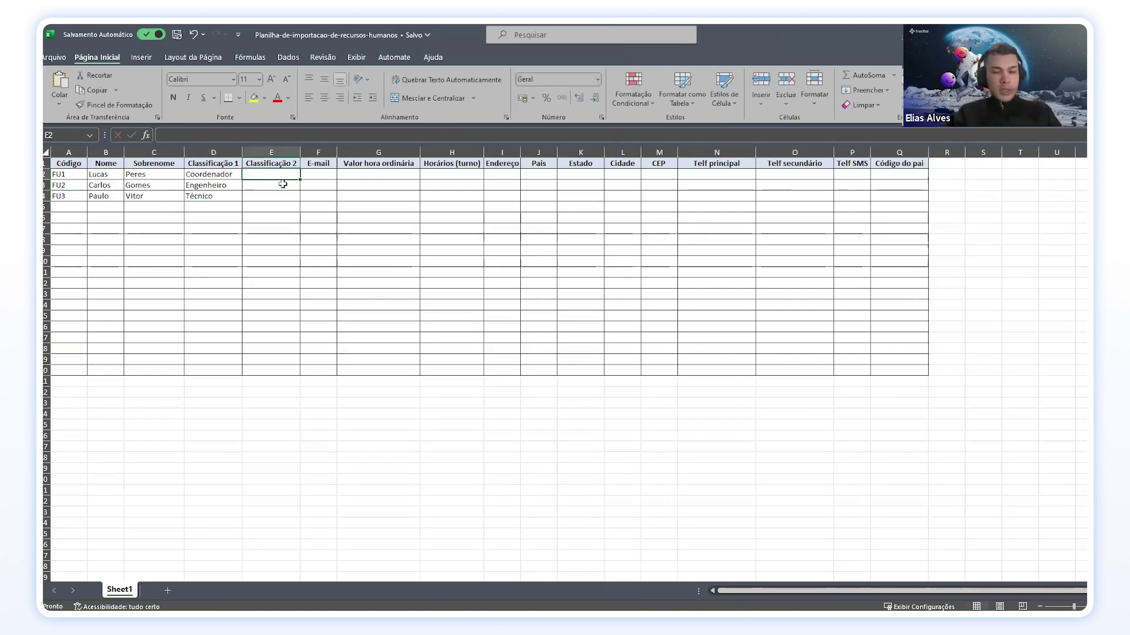
Step: Fill Classificação 2 with Projetos, Mecanico and Mecanico
{"action": "type", "text": "Pro"}
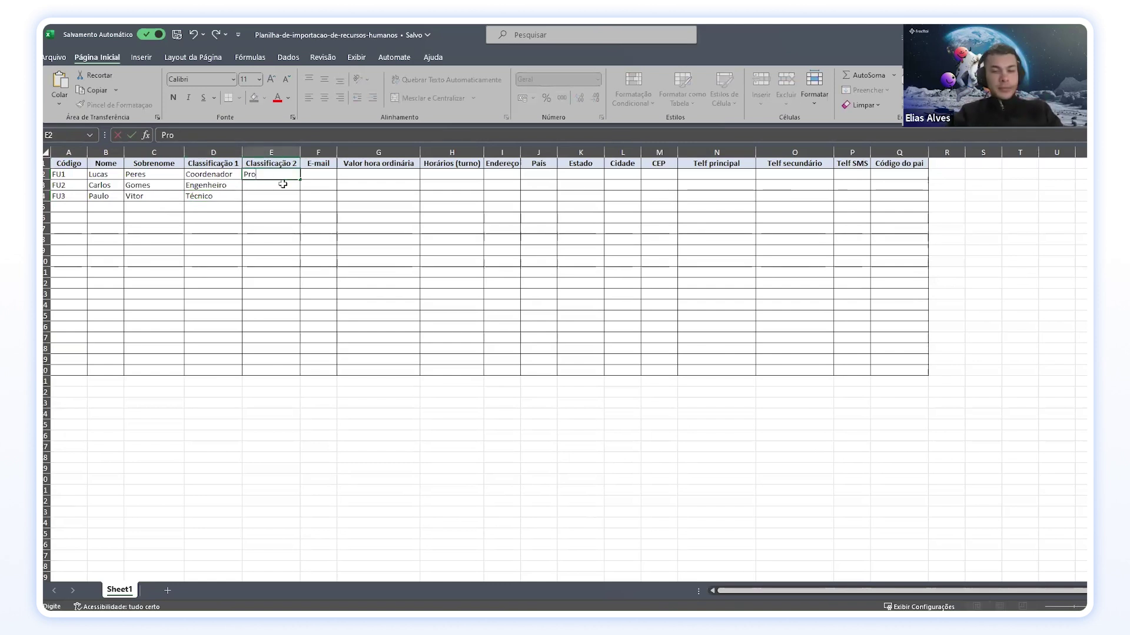
{"action": "type", "text": "jetos"}
{"action": "key", "text": "Return"}
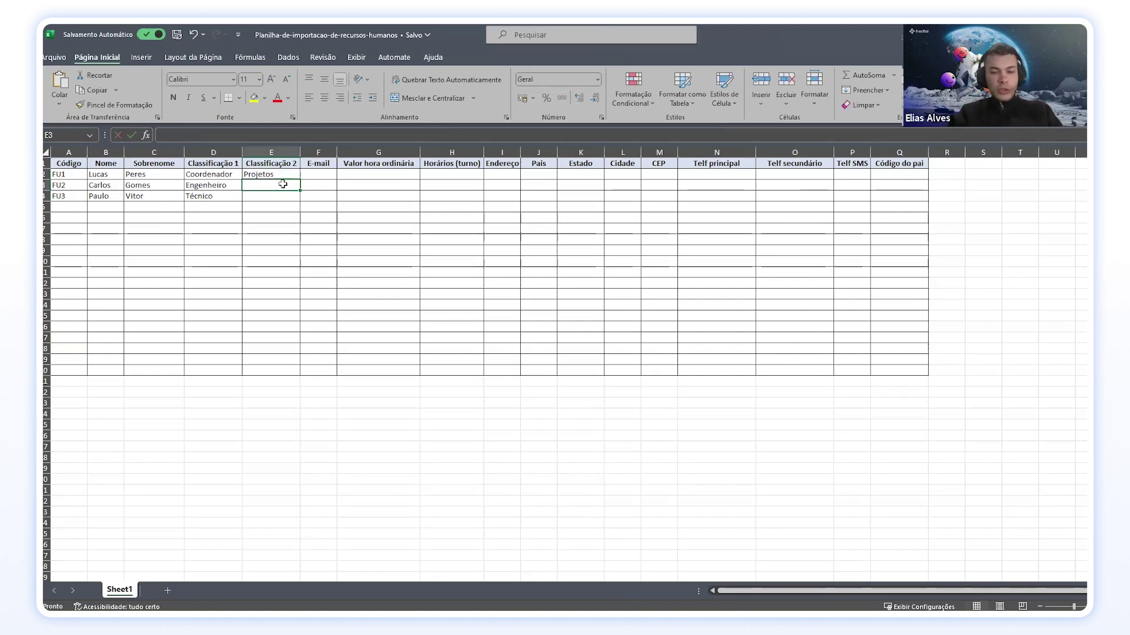
{"action": "type", "text": "Mecnico"}
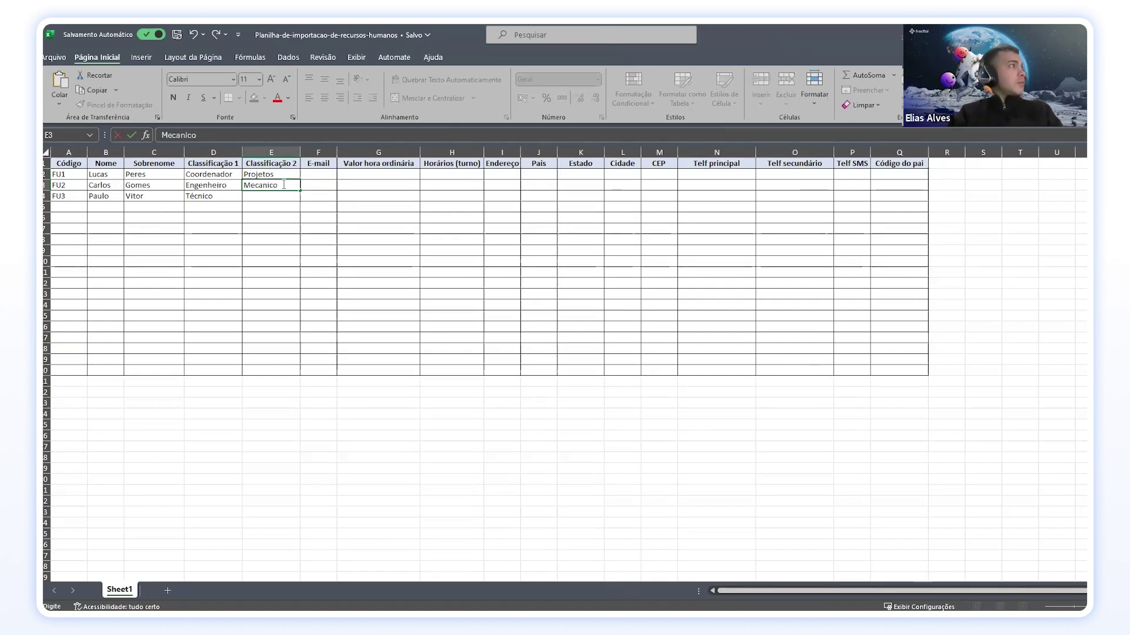
{"action": "key", "text": "Return"}
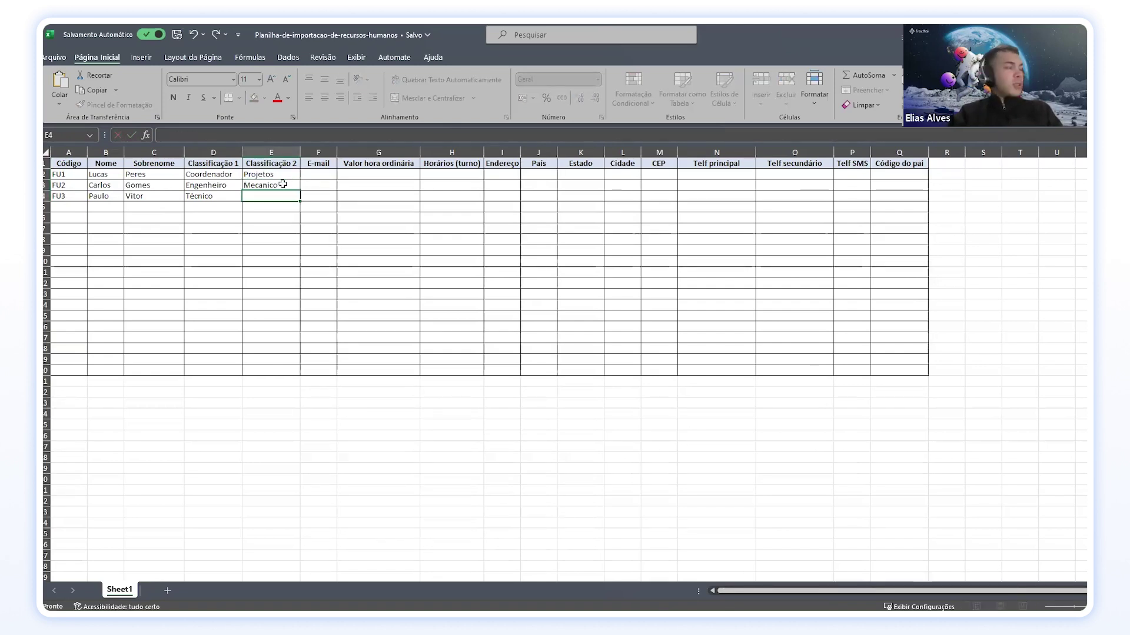
{"action": "type", "text": "Mecanico"}
{"action": "key", "text": "Return"}
Step: Autofit the E-mail column and enter the first employee's e-mail address
{"action": "double_click", "coordinate": [337, 152]}
{"action": "left_click", "coordinate": [313, 175]}
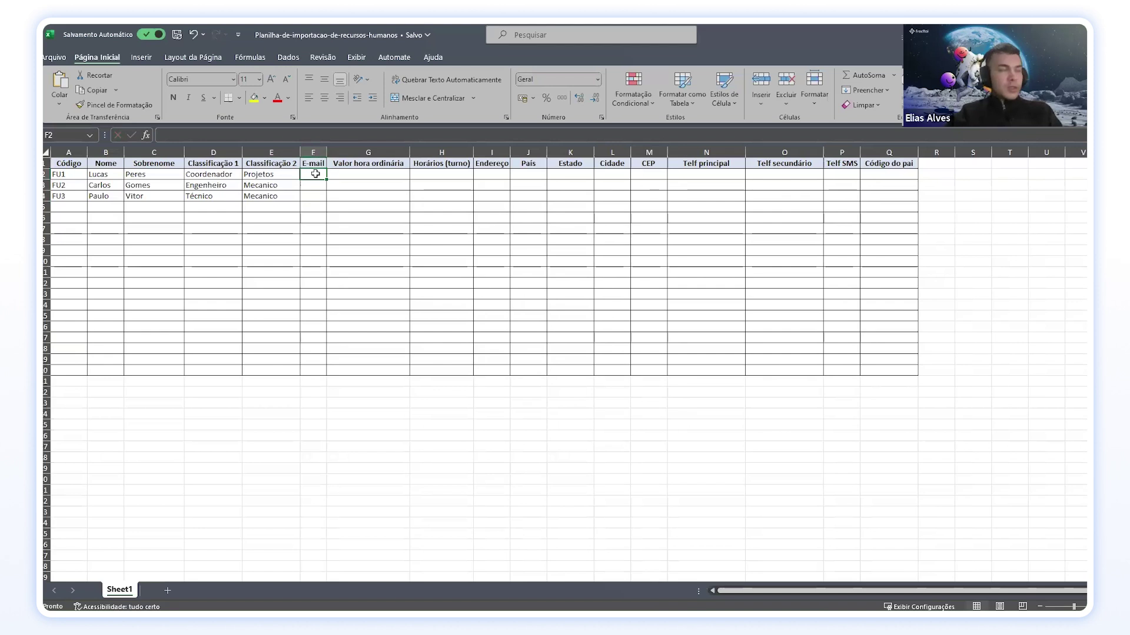
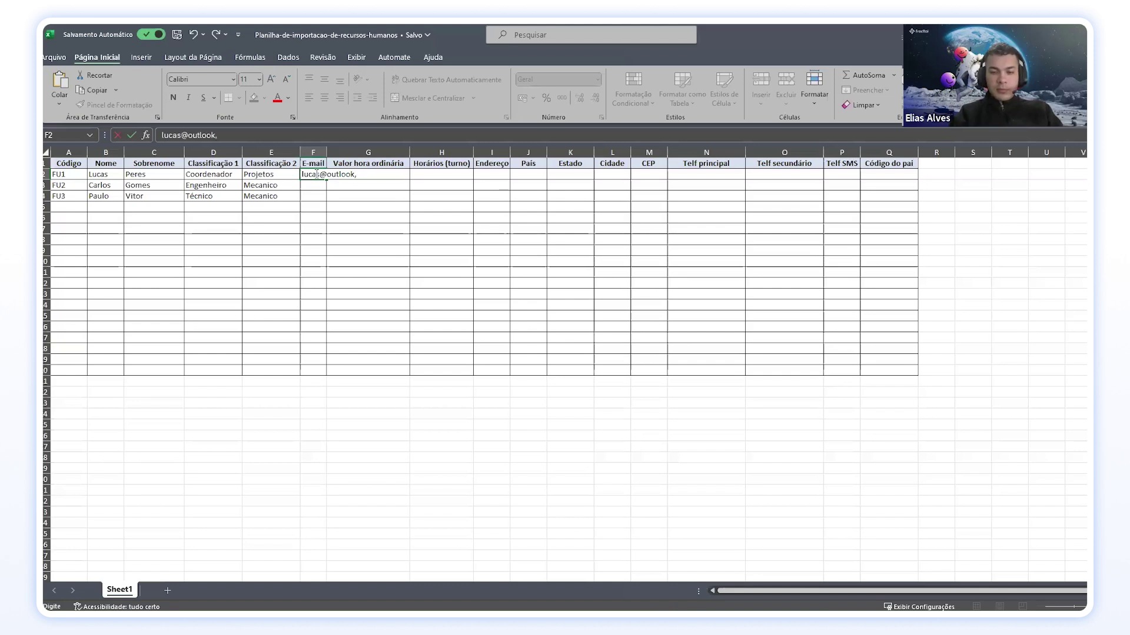
Step: Enter e-mail addresses for all three employees and widen the E-mail column to fit
{"action": "key", "text": "Return"}
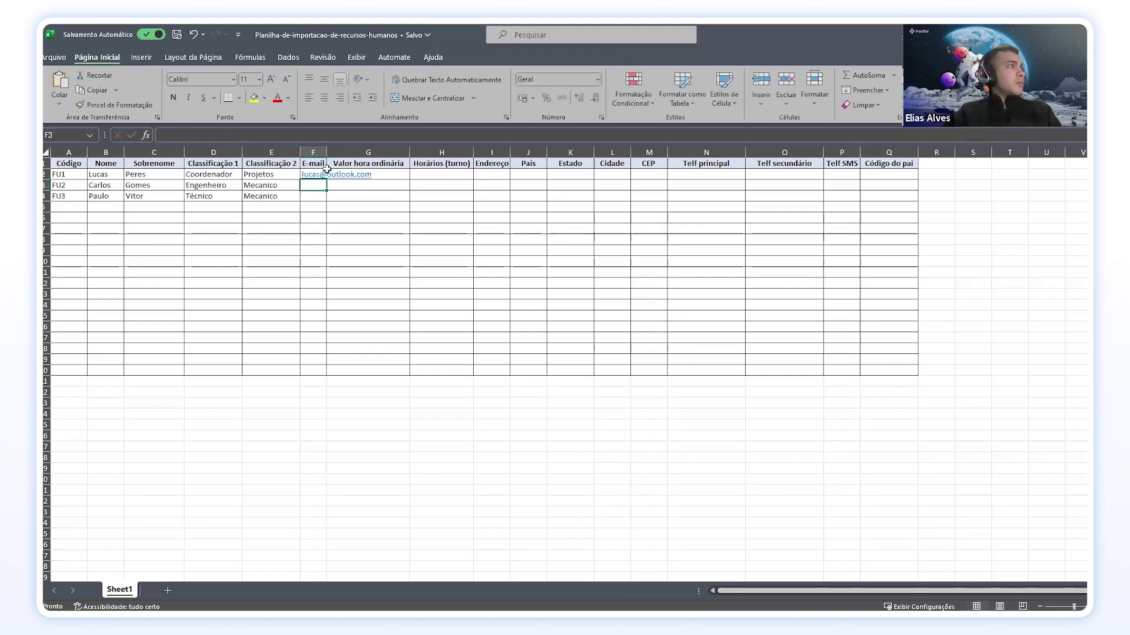
{"action": "left_click_drag", "start_coordinate": [324, 152], "coordinate": [324, 153]}
{"action": "double_click", "coordinate": [325, 153]}
{"action": "double_click", "coordinate": [324, 184]}
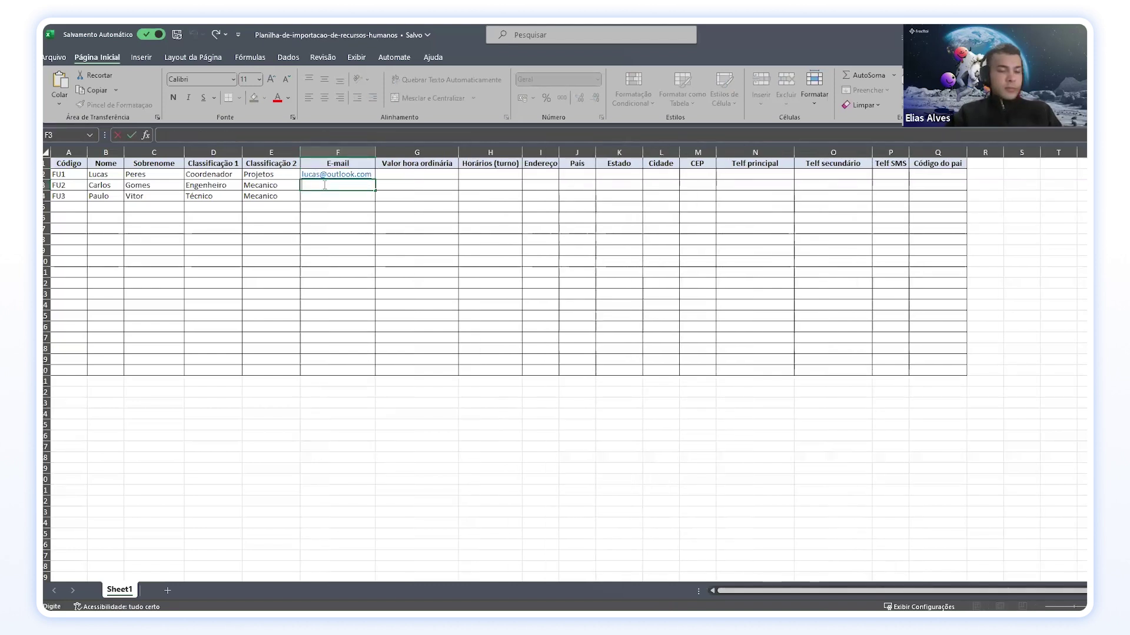
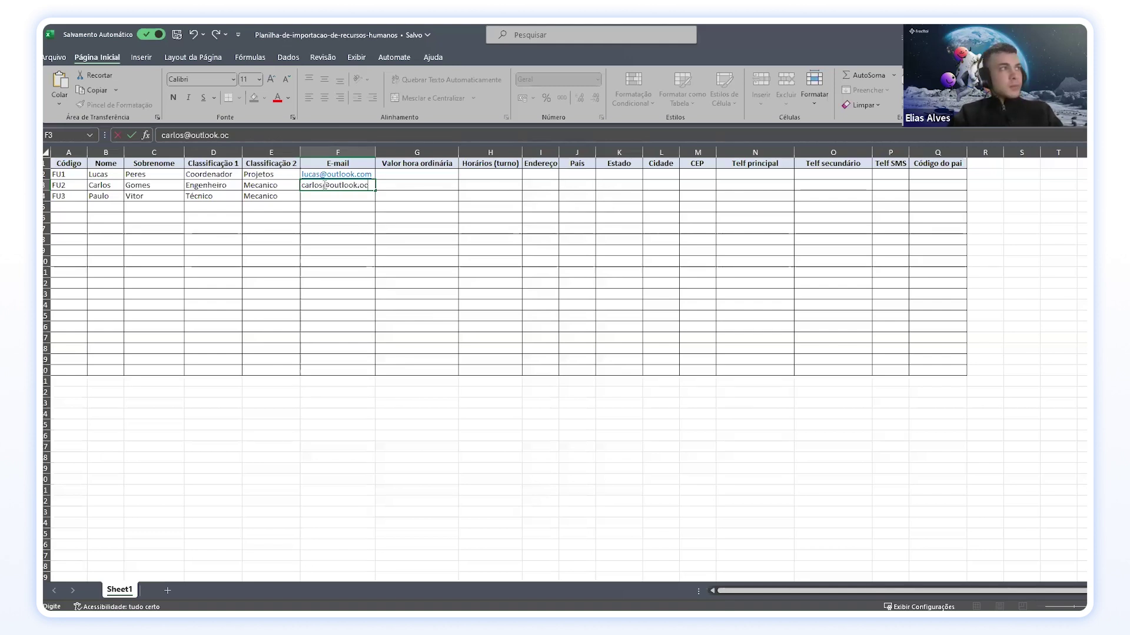
{"action": "key", "text": "Return"}
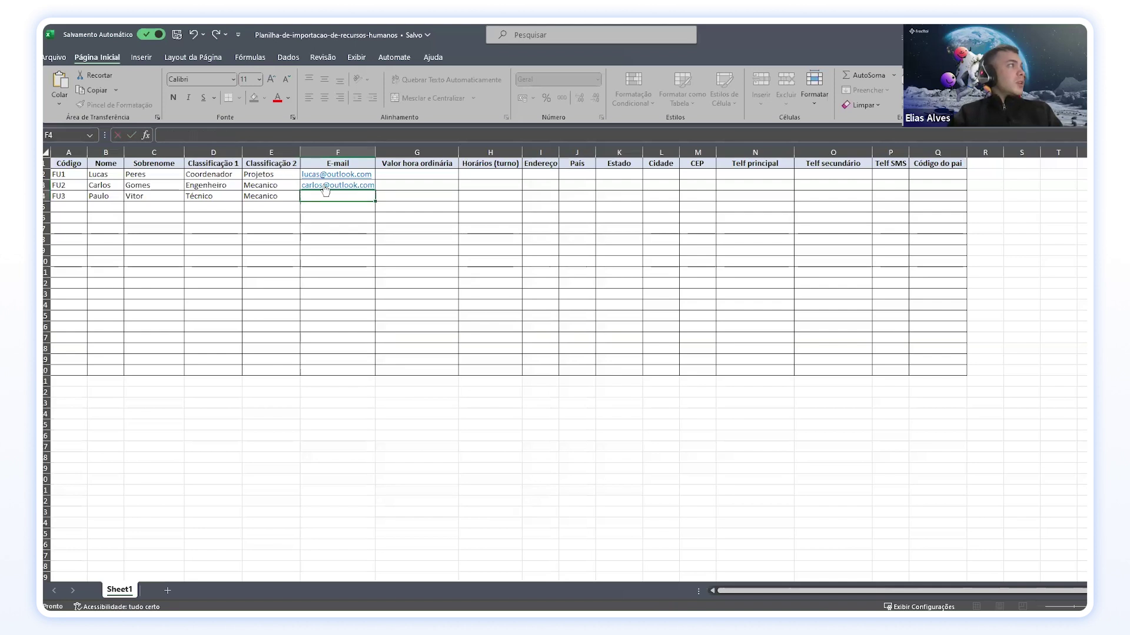
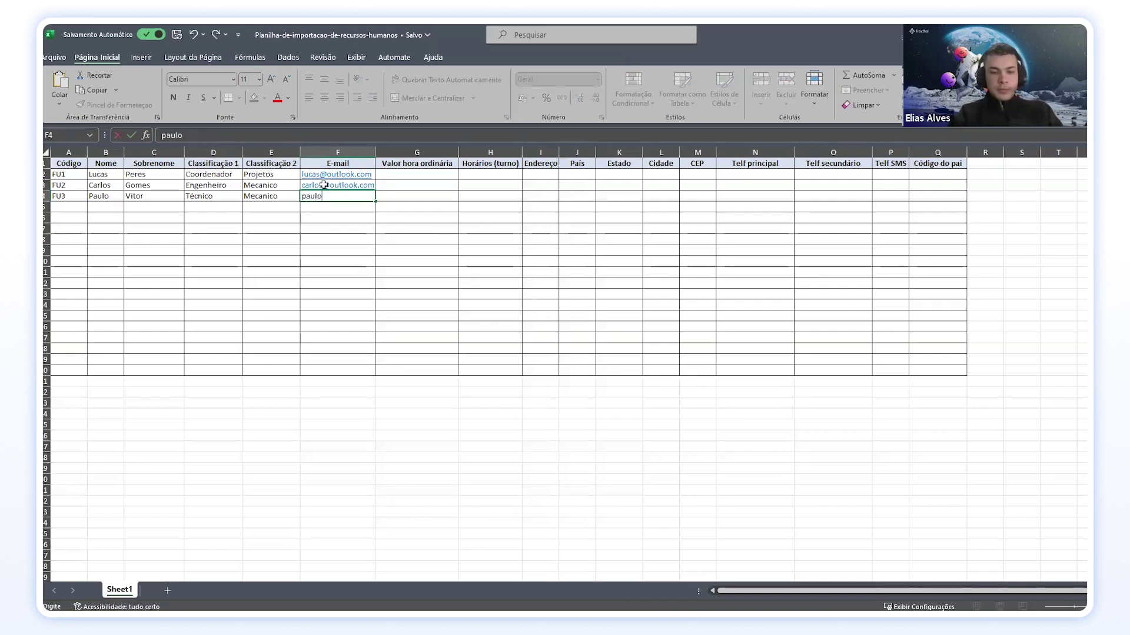
{"action": "key", "text": "Return"}
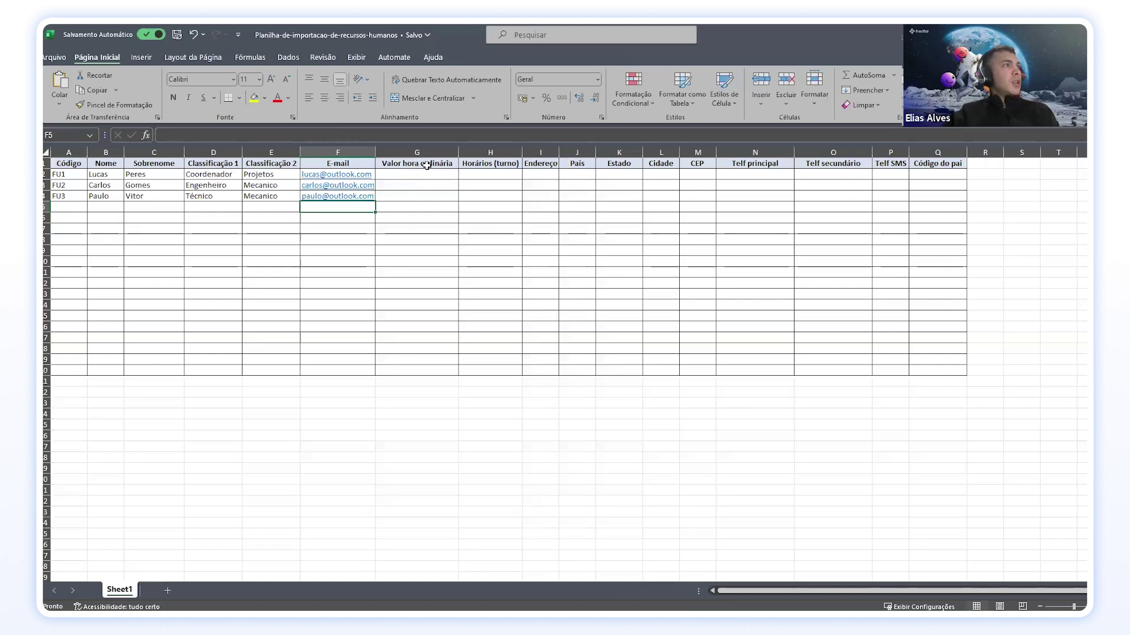
Step: Fit the Valor hora ordinária column and set Horários (turno) to ADM for all three employees
{"action": "left_click", "coordinate": [425, 174]}
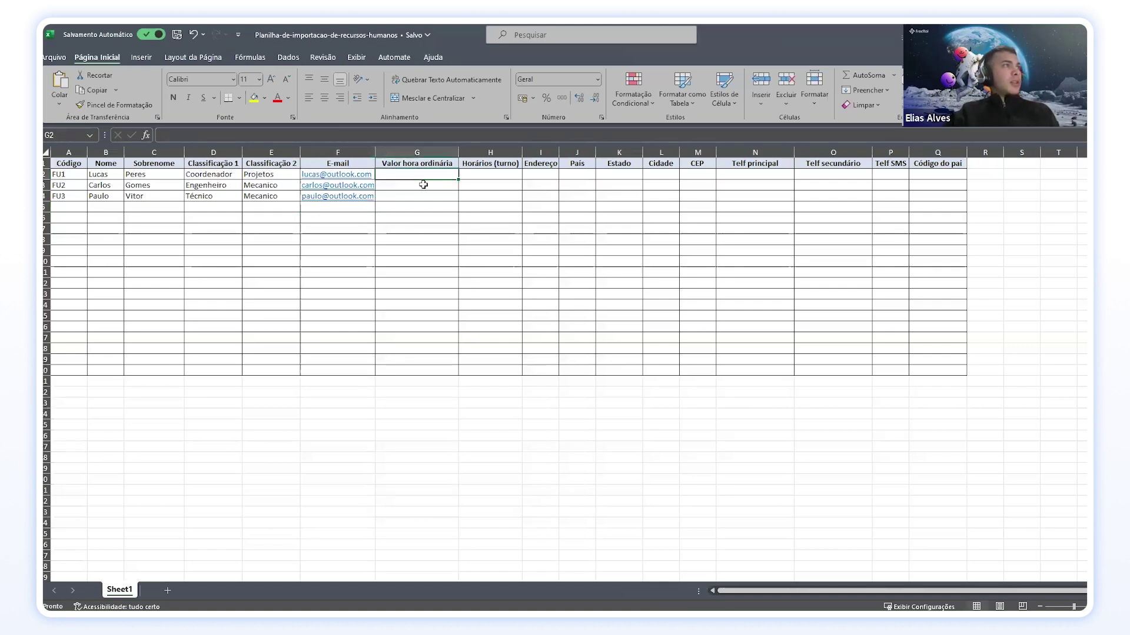
{"action": "double_click", "coordinate": [458, 153]}
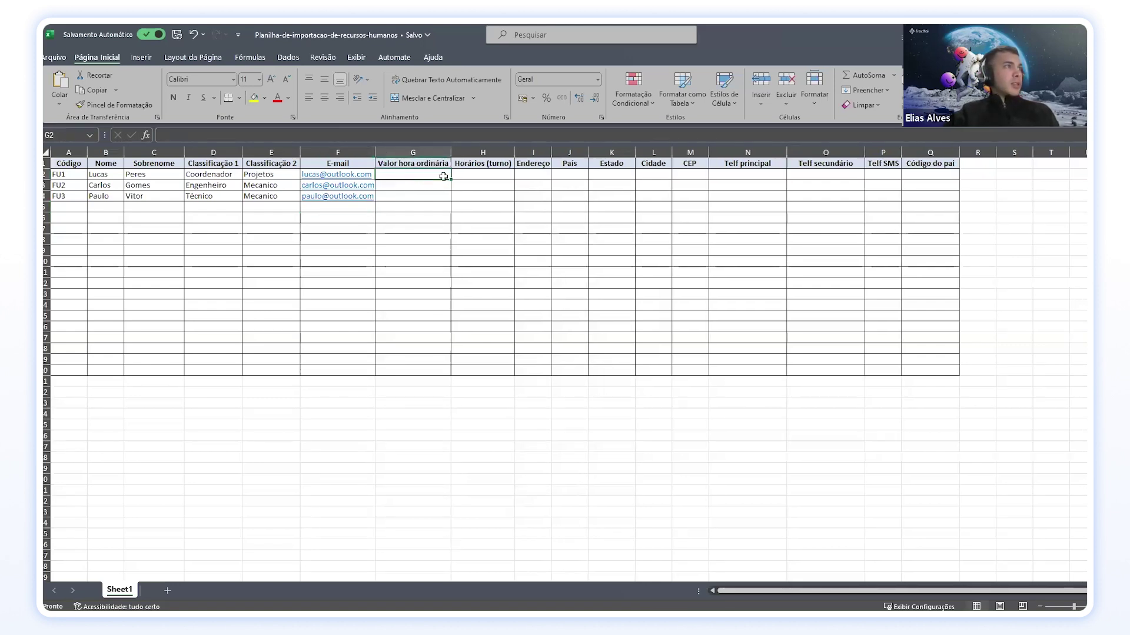
{"action": "left_click", "coordinate": [465, 174]}
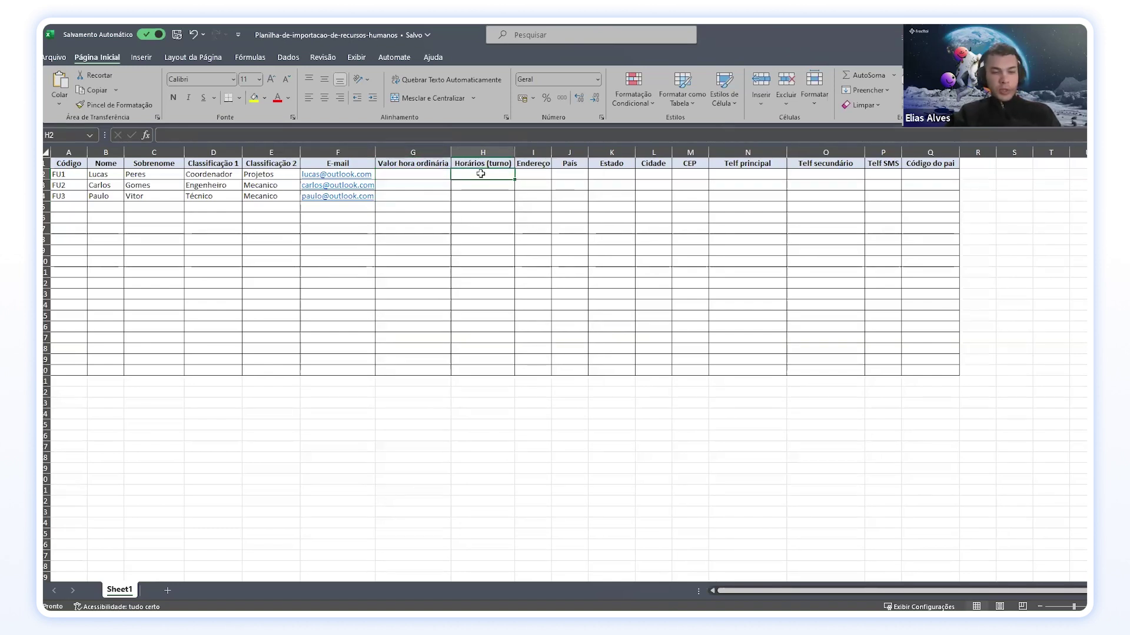
{"action": "type", "text": "ADM"}
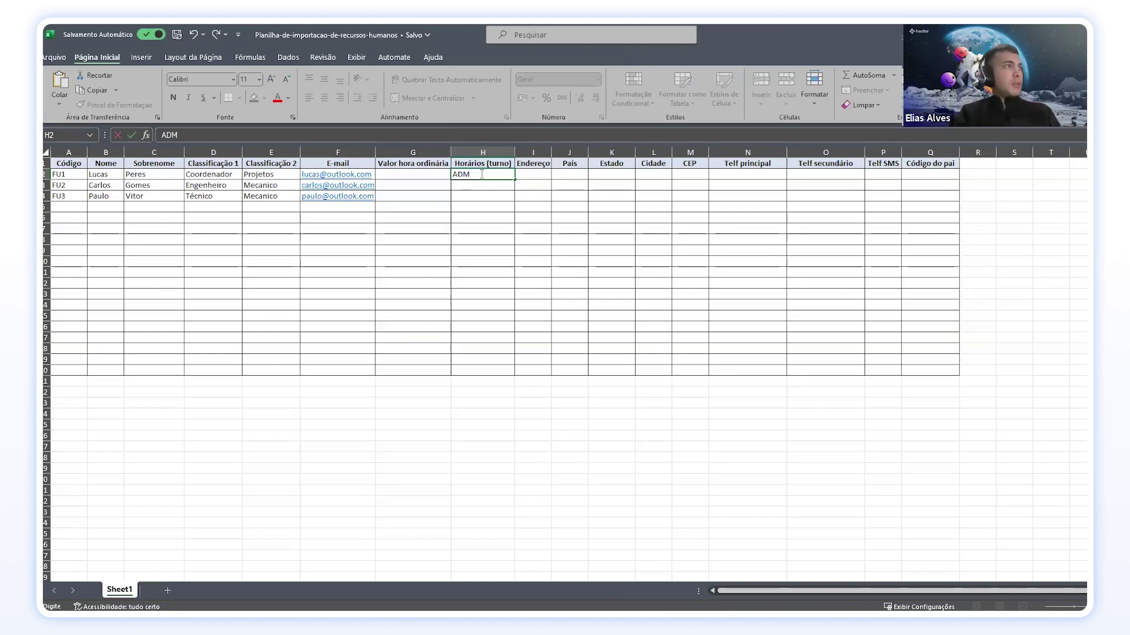
{"action": "key", "text": "Return"}
{"action": "type", "text": "ADM"}
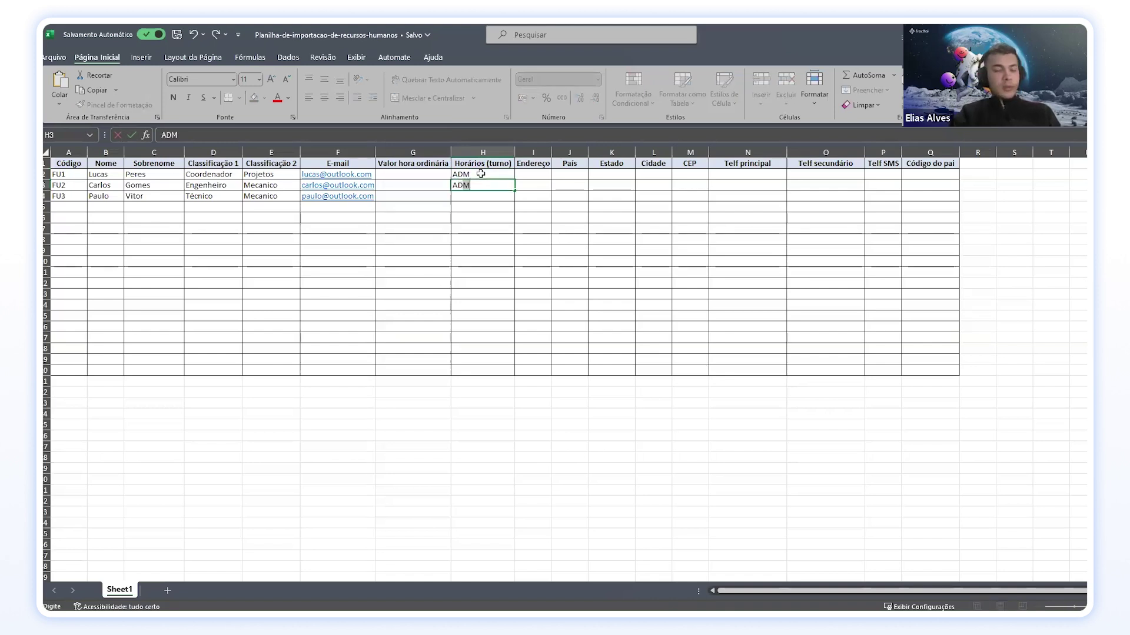
{"action": "key", "text": "Return"}
{"action": "type", "text": "ADM"}
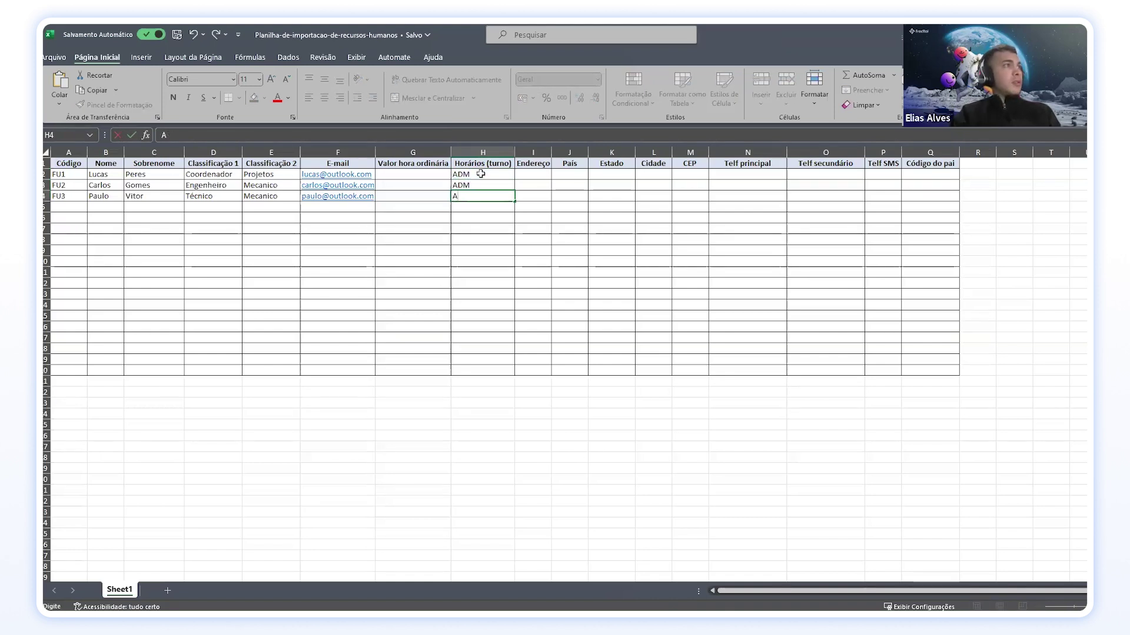
{"action": "key", "text": "Return"}
{"action": "key", "text": "Right"}
{"action": "key", "text": "Up"}
{"action": "key", "text": "Up"}
{"action": "key", "text": "Up"}
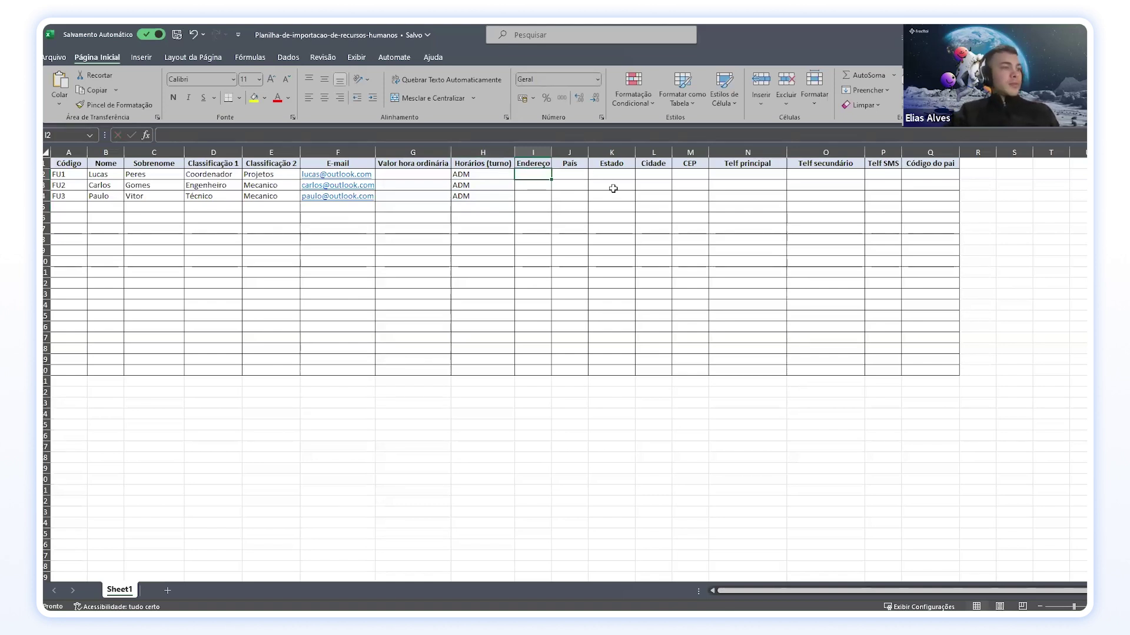
{"action": "key", "text": "alt+Tab"}
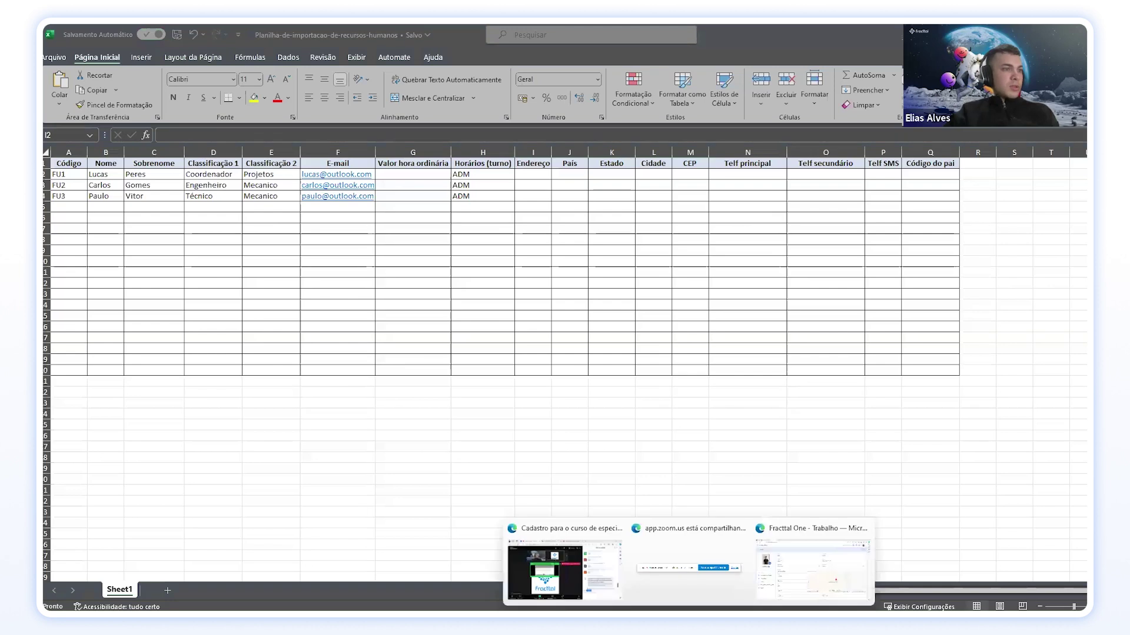
{"action": "left_click", "coordinate": [823, 565]}
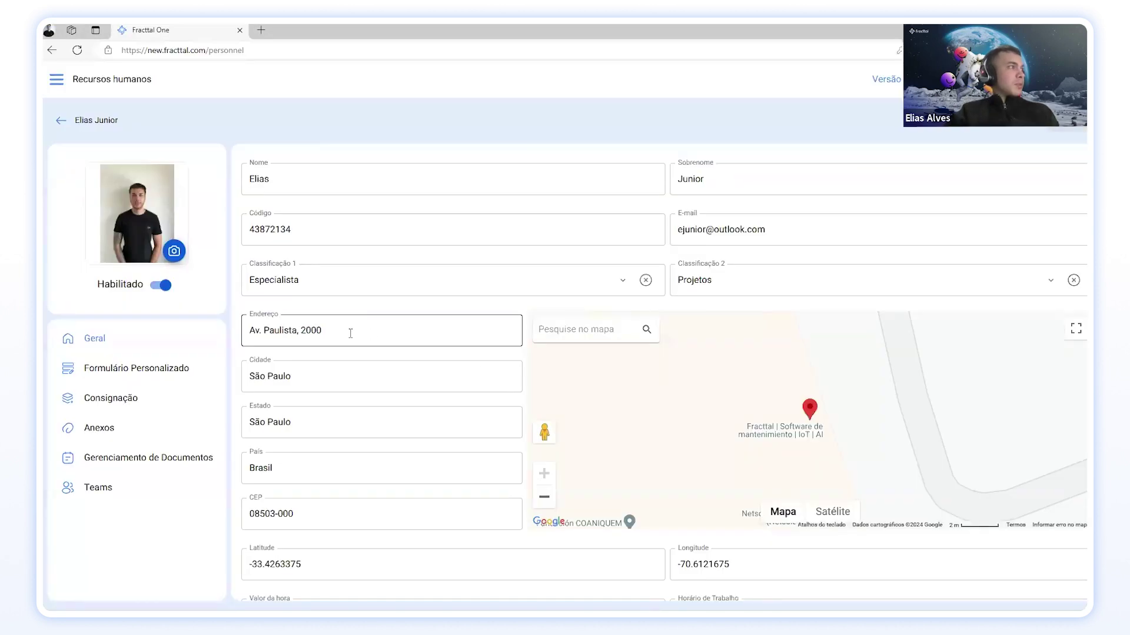
{"action": "left_click_drag", "start_coordinate": [350, 333], "coordinate": [254, 331]}
{"action": "key", "text": "Up"}
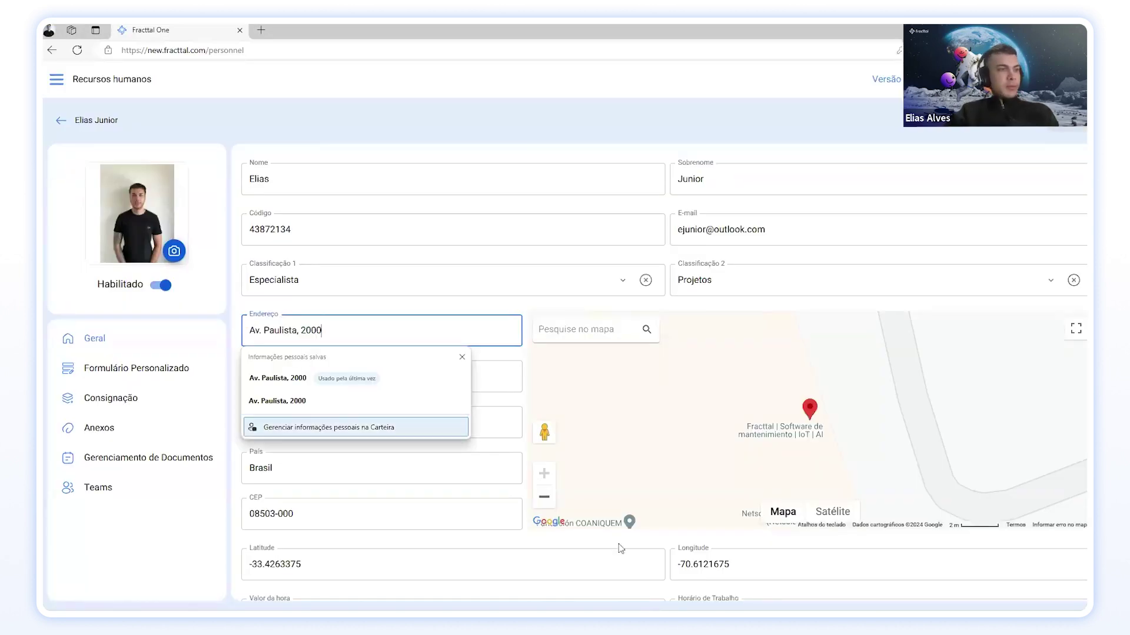
{"action": "key", "text": "alt+Tab"}
{"action": "left_click", "coordinate": [533, 175]}
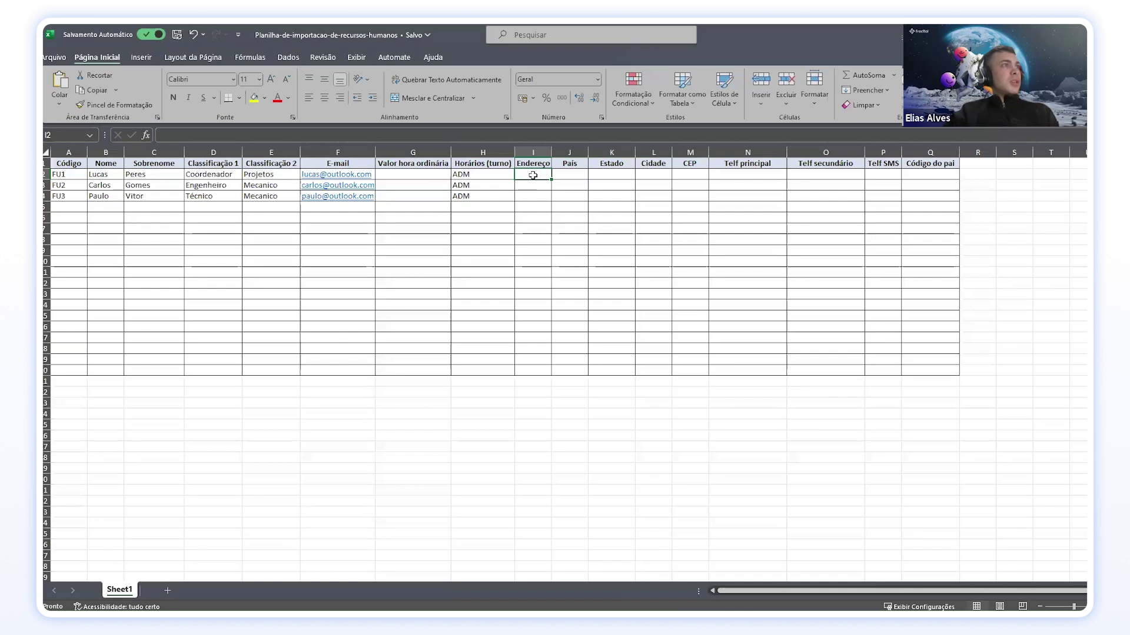
{"action": "mouse_move", "coordinate": [551, 179]}
{"action": "left_mouse_down"}
{"action": "mouse_move", "coordinate": [552, 200]}
{"action": "mouse_move", "coordinate": [548, 177]}
{"action": "left_mouse_up"}
{"action": "left_click", "coordinate": [540, 183]}
{"action": "key", "text": "Down"}
Step: Fill País with Brasil for all three employees and fit the País and Endereço columns
{"action": "double_click", "coordinate": [587, 152]}
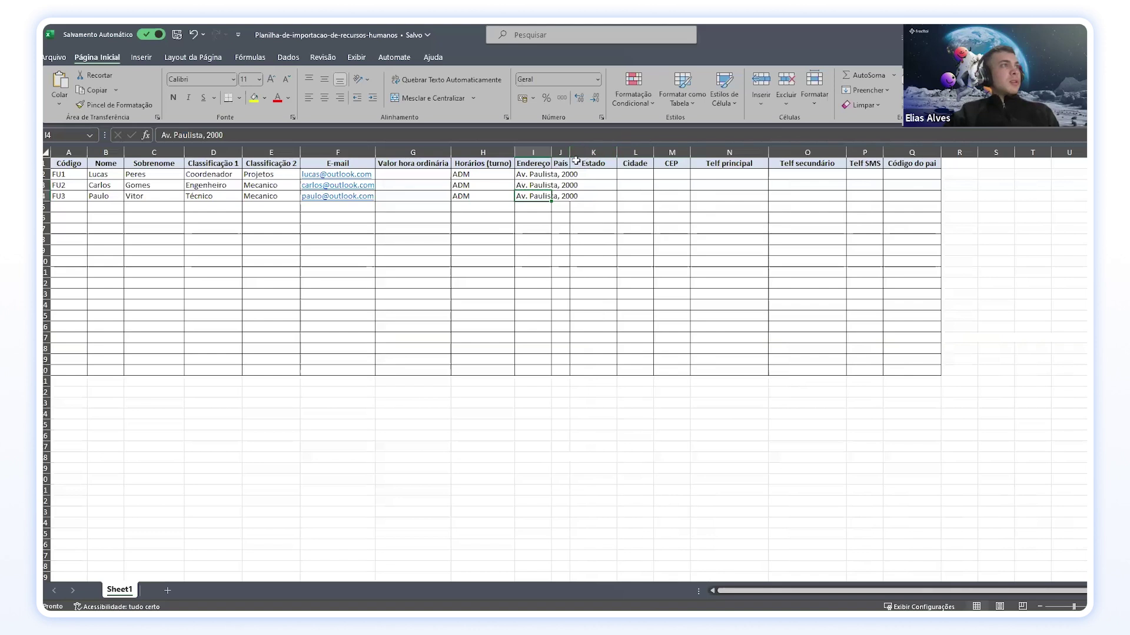
{"action": "left_click", "coordinate": [562, 174]}
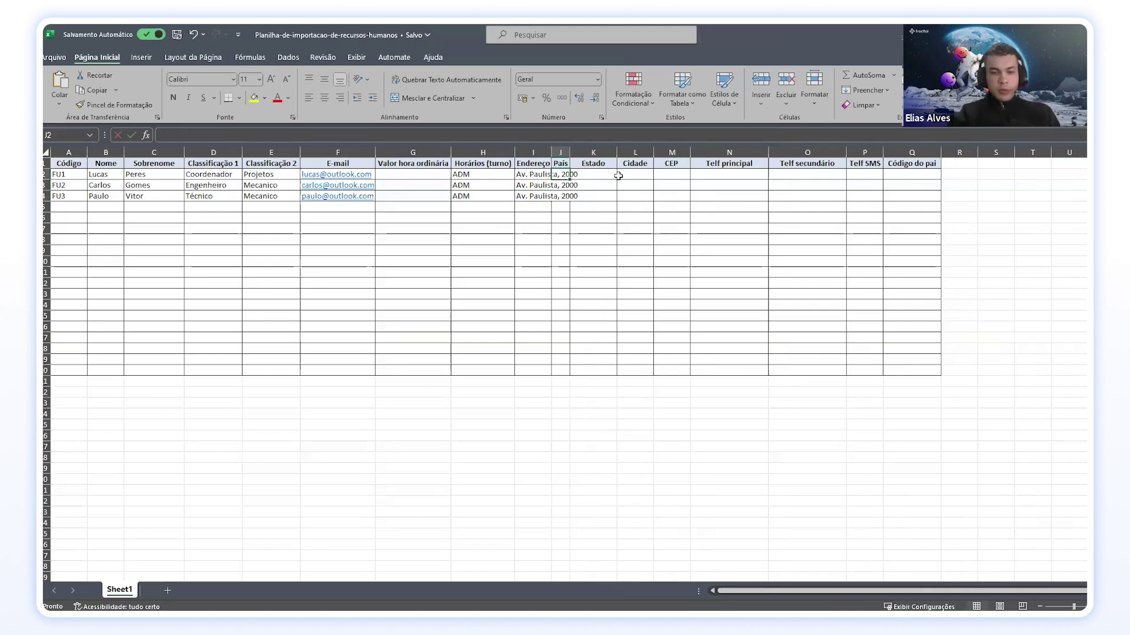
{"action": "type", "text": "Brasil"}
{"action": "key", "text": "Return"}
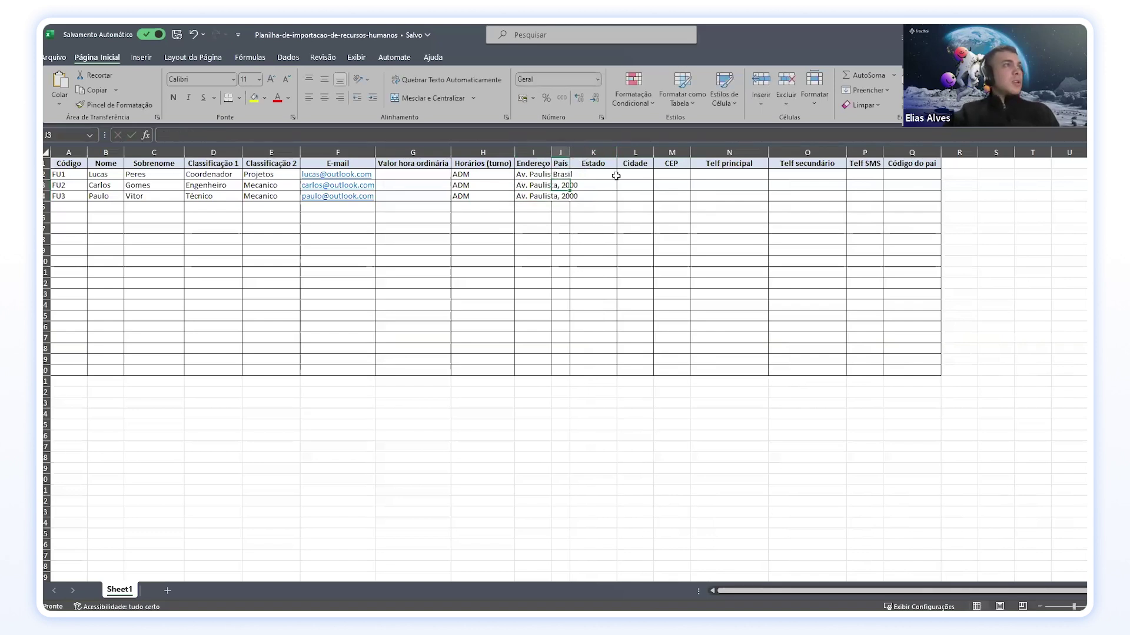
{"action": "double_click", "coordinate": [569, 152]}
{"action": "left_click", "coordinate": [566, 175]}
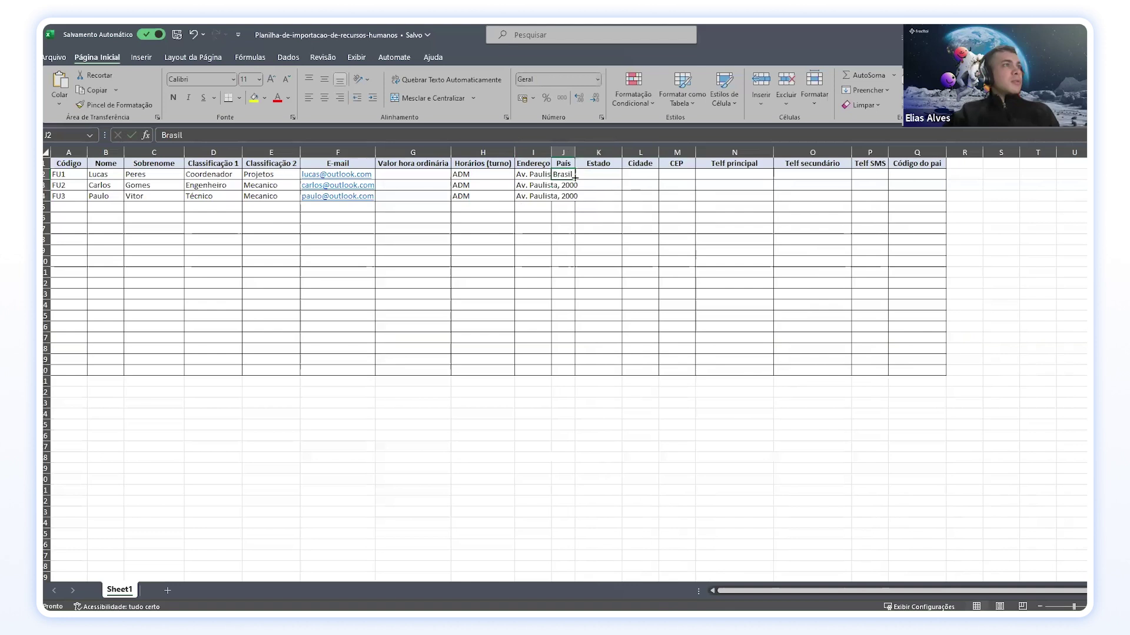
{"action": "left_click_drag", "start_coordinate": [575, 177], "coordinate": [576, 200]}
{"action": "double_click", "coordinate": [552, 154]}
Step: Set both Estado and Cidade to SP for all three employees
{"action": "double_click", "coordinate": [619, 173]}
{"action": "type", "text": "SP"}
{"action": "key", "text": "Return"}
{"action": "left_click", "coordinate": [620, 173]}
{"action": "left_click_drag", "start_coordinate": [654, 180], "coordinate": [658, 200]}
{"action": "left_click", "coordinate": [665, 174]}
{"action": "type", "text": "SP"}
{"action": "key", "text": "Return"}
{"action": "left_click", "coordinate": [665, 174]}
{"action": "left_click_drag", "start_coordinate": [687, 180], "coordinate": [688, 200]}
Step: Enter CEP 08503-000 for the first employee and fill it down to all three
{"action": "left_click", "coordinate": [700, 175]}
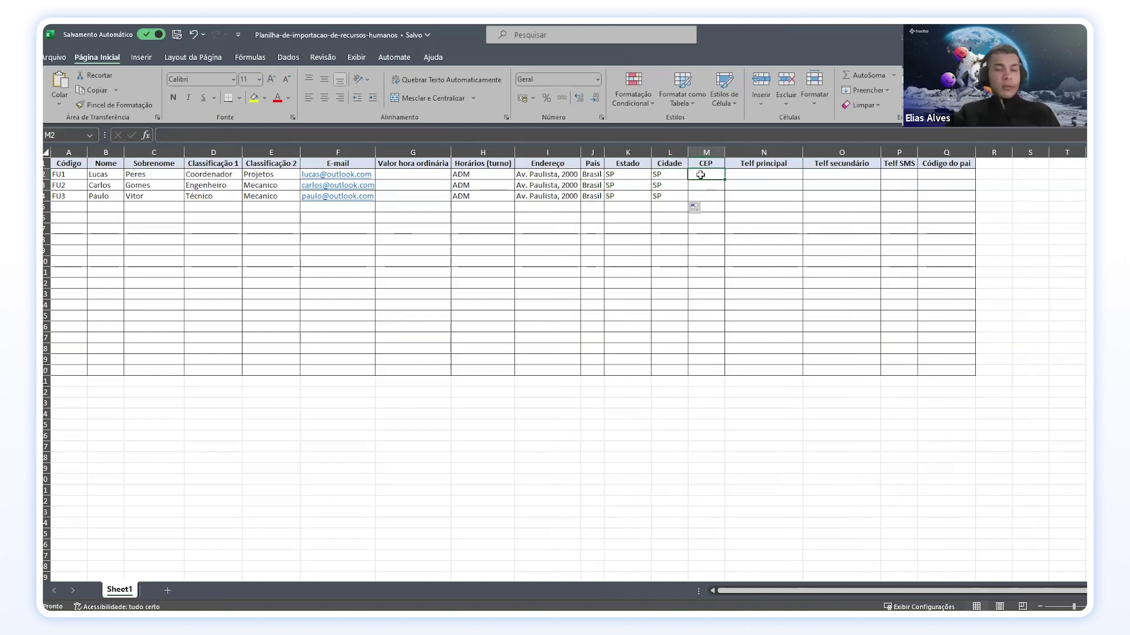
{"action": "type", "text": "08503-00"}
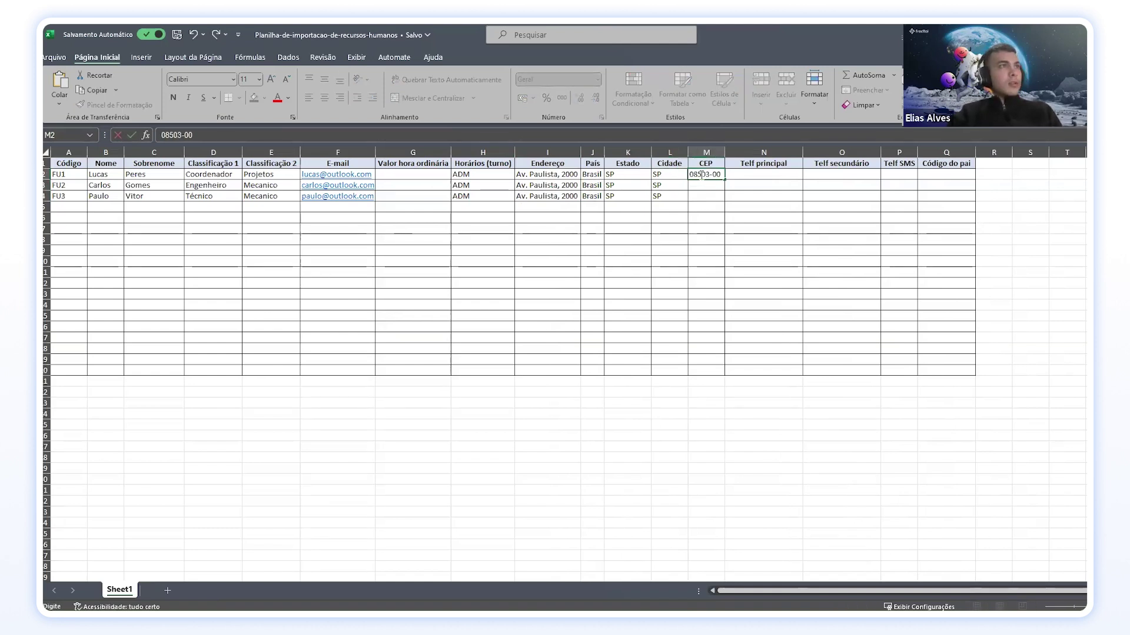
{"action": "key", "text": "Return"}
{"action": "double_click", "coordinate": [700, 174]}
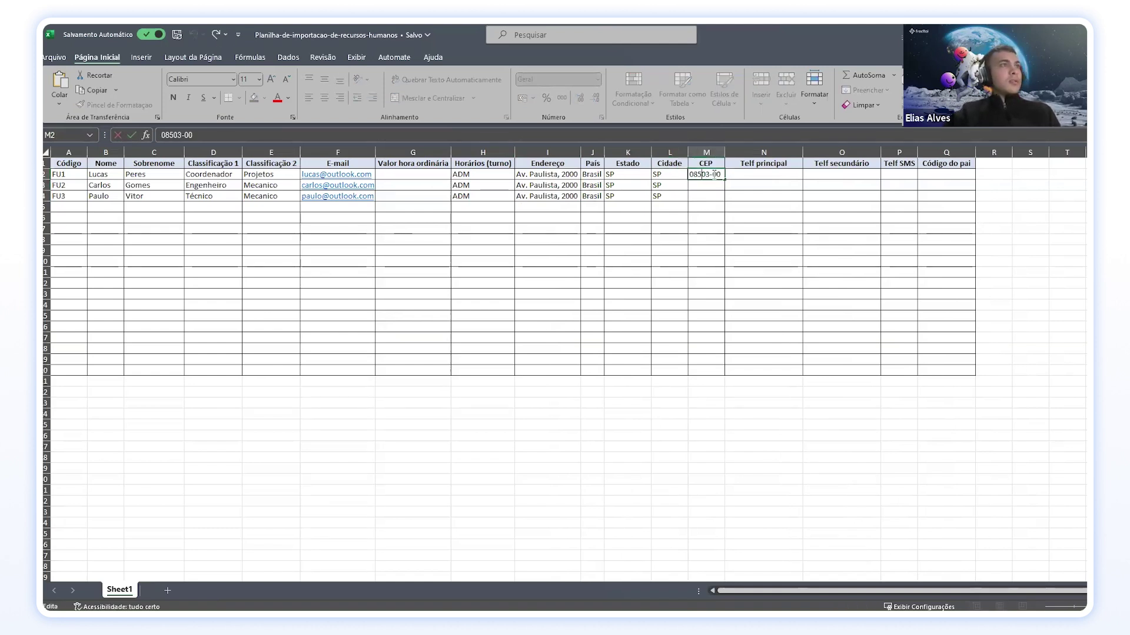
{"action": "type", "text": "0"}
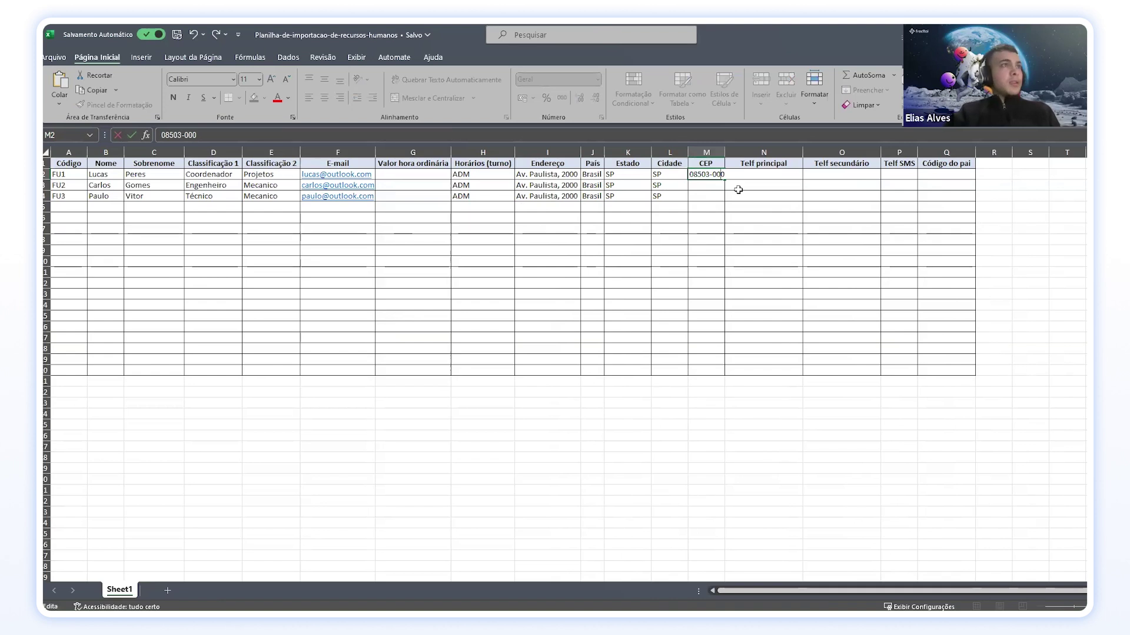
{"action": "key", "text": "Return"}
{"action": "left_click", "coordinate": [704, 175]}
{"action": "left_click_drag", "start_coordinate": [704, 178], "coordinate": [723, 199]}
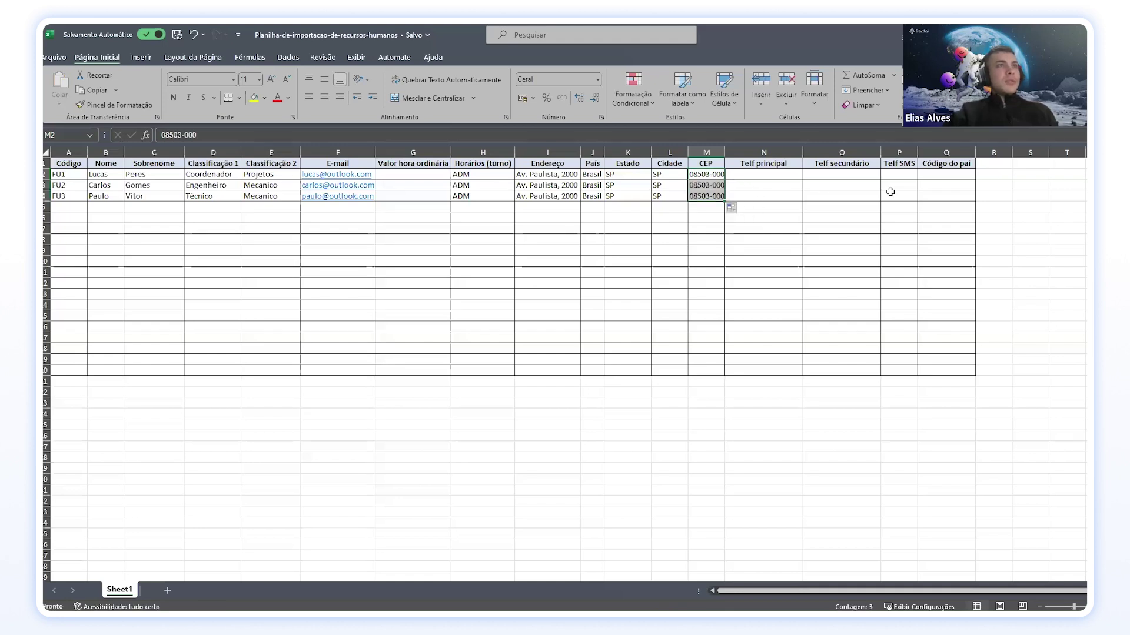
{"action": "left_click", "coordinate": [940, 185]}
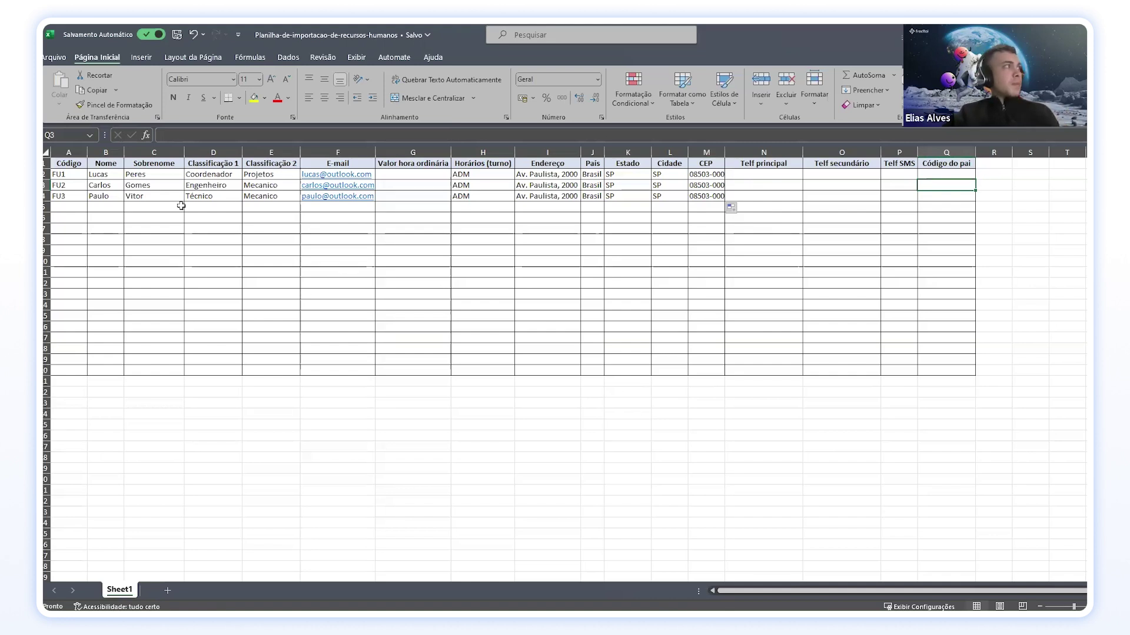
Step: Clear the stray cell selections and save the workbook
{"action": "left_click_drag", "start_coordinate": [69, 210], "coordinate": [353, 500]}
{"action": "left_click_drag", "start_coordinate": [692, 545], "coordinate": [936, 527]}
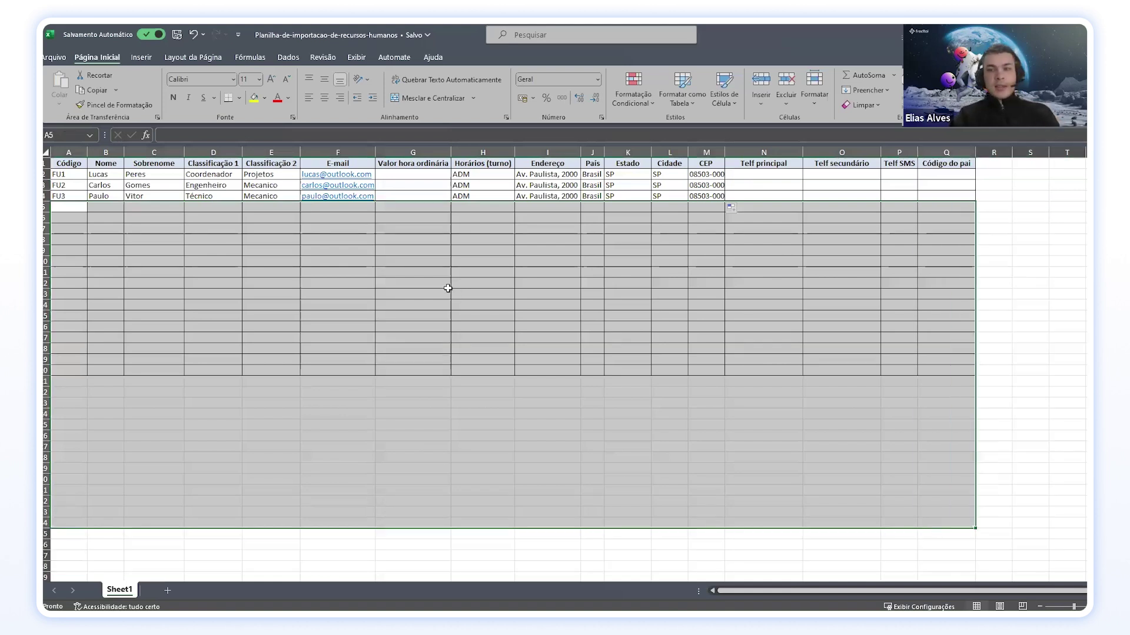
{"action": "left_click", "coordinate": [266, 248]}
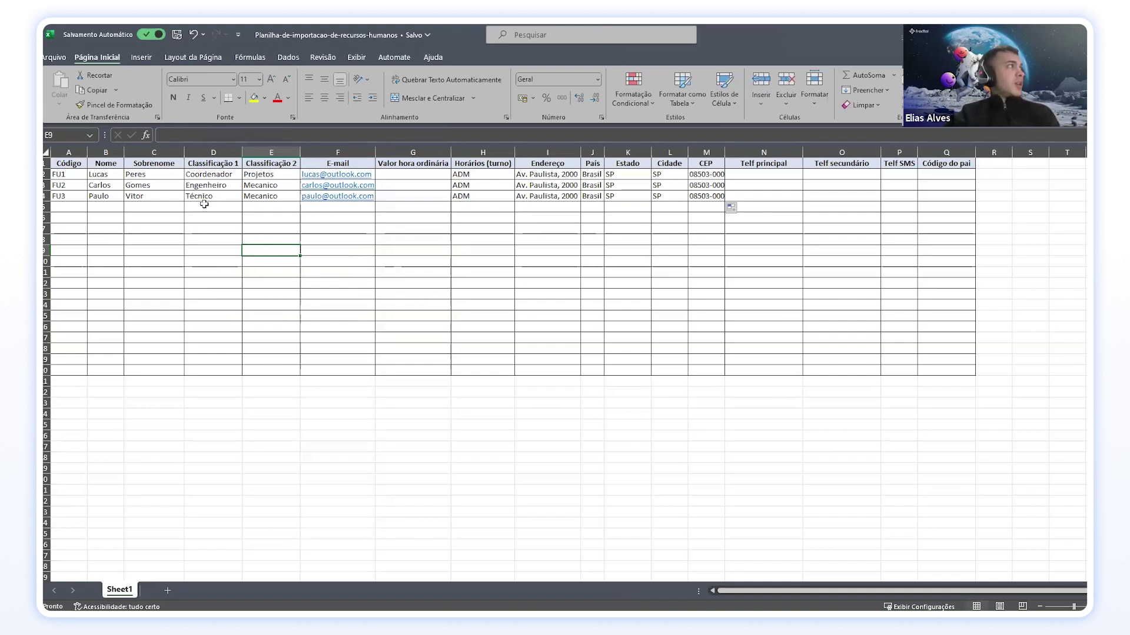
{"action": "left_click", "coordinate": [177, 34]}
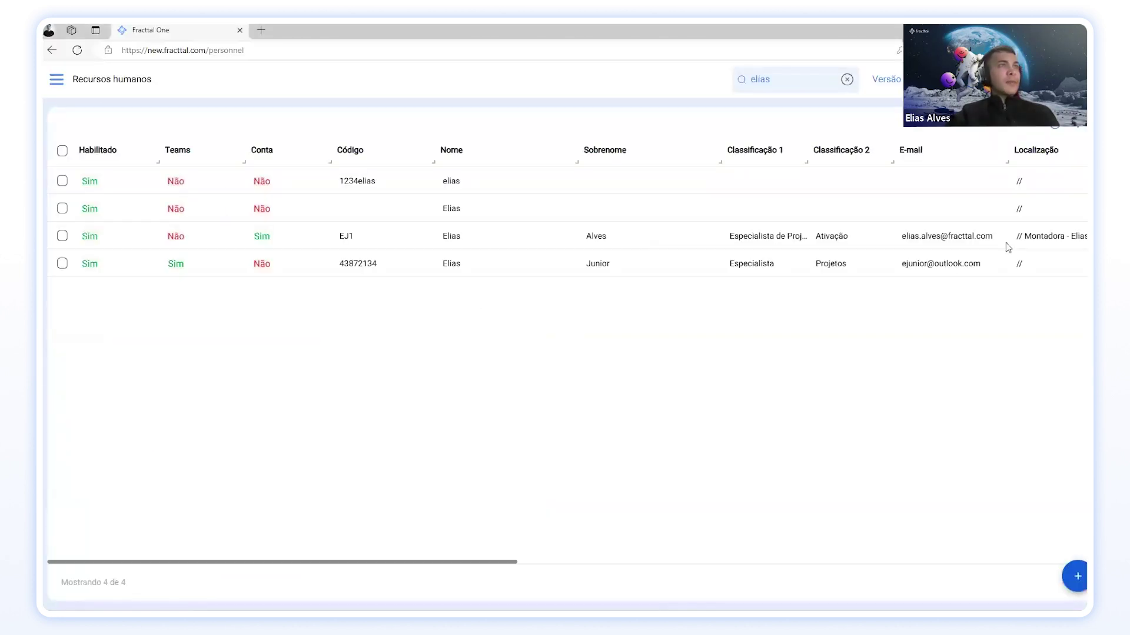
Step: Clear the personnel search and import Planilha-de-importacao-de-recursos-humanos from Documentos > Planilhas de importação
{"action": "left_click", "coordinate": [847, 79]}
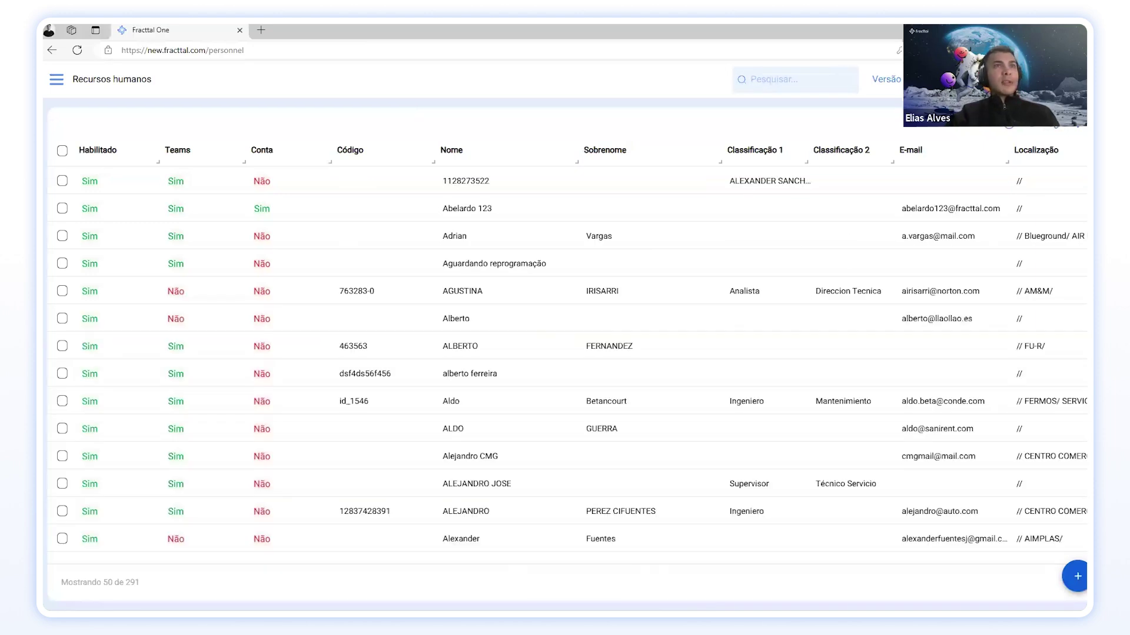
{"action": "left_click", "coordinate": [1081, 128]}
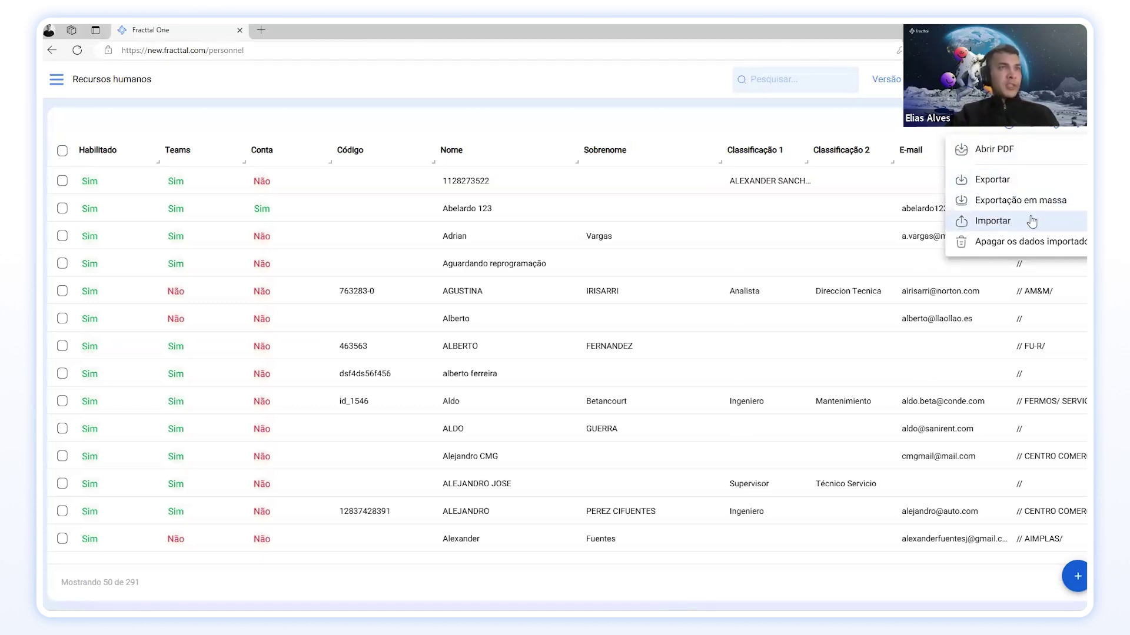
{"action": "left_click", "coordinate": [992, 221]}
{"action": "left_click", "coordinate": [971, 239]}
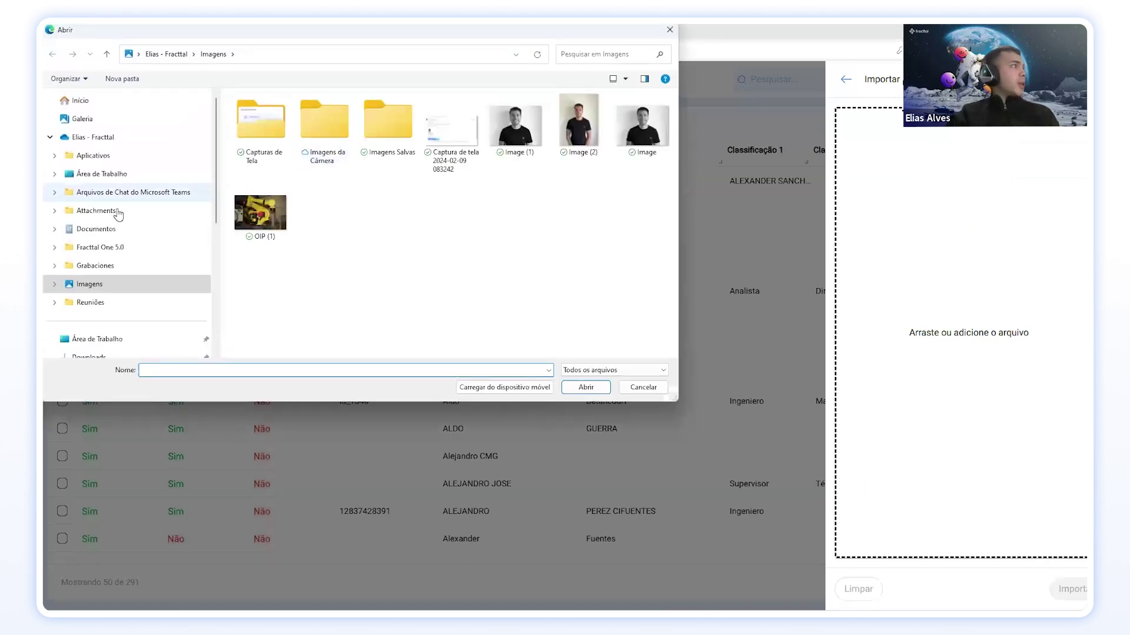
{"action": "left_click", "coordinate": [97, 229]}
{"action": "double_click", "coordinate": [380, 127]}
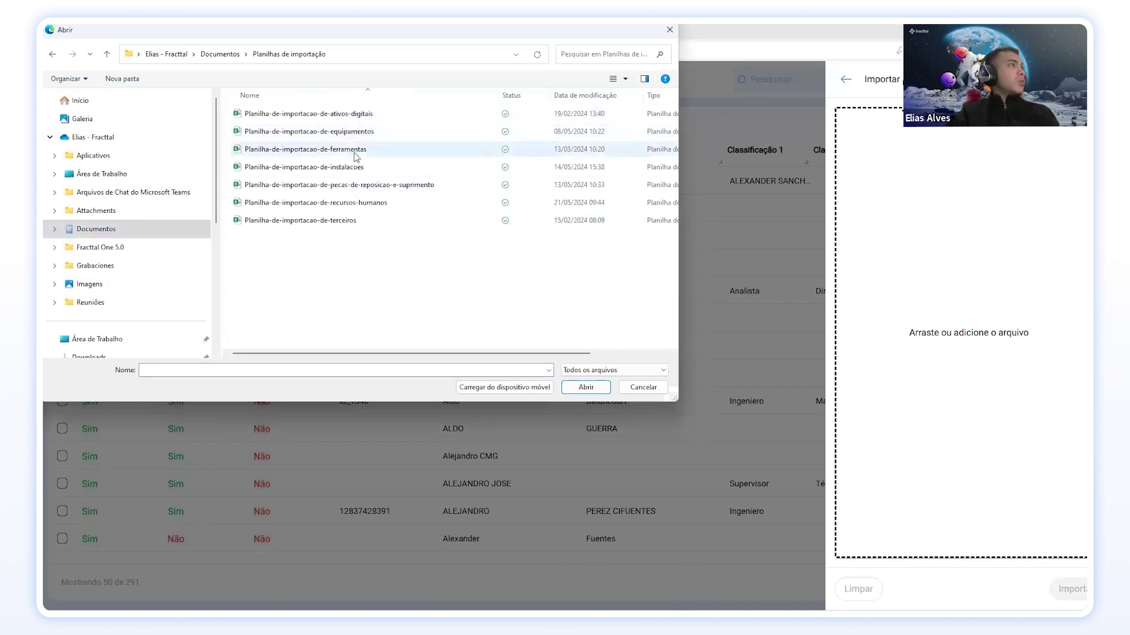
{"action": "left_click", "coordinate": [359, 202]}
Step: Confirm the chosen file and map Código, Nome and Sobrenome to their matching columns
{"action": "left_click", "coordinate": [586, 387]}
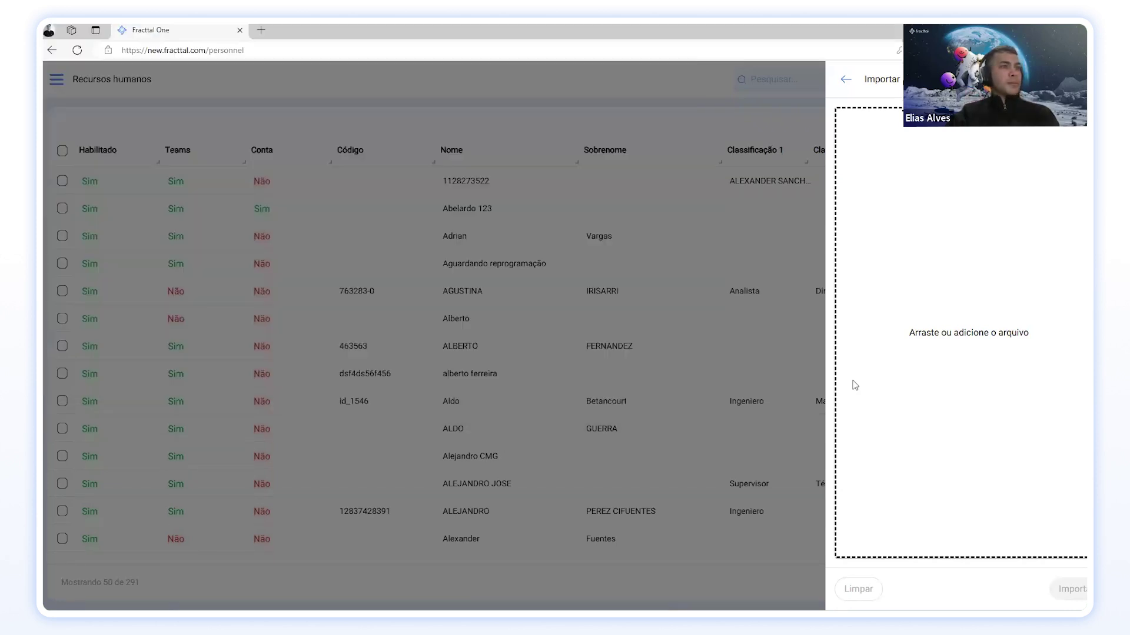
{"action": "scroll", "coordinate": [1012, 312], "scroll_direction": "down", "scroll_amount": 6}
{"action": "scroll", "coordinate": [1003, 326], "scroll_direction": "up", "scroll_amount": 6}
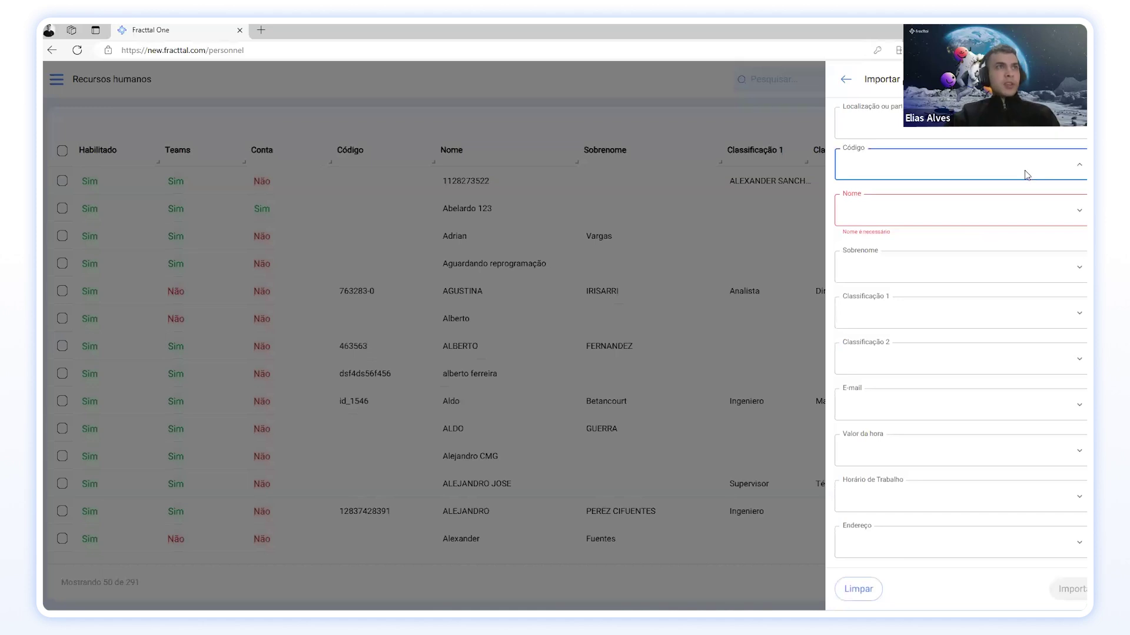
{"action": "left_click", "coordinate": [1009, 177]}
{"action": "left_click", "coordinate": [876, 216]}
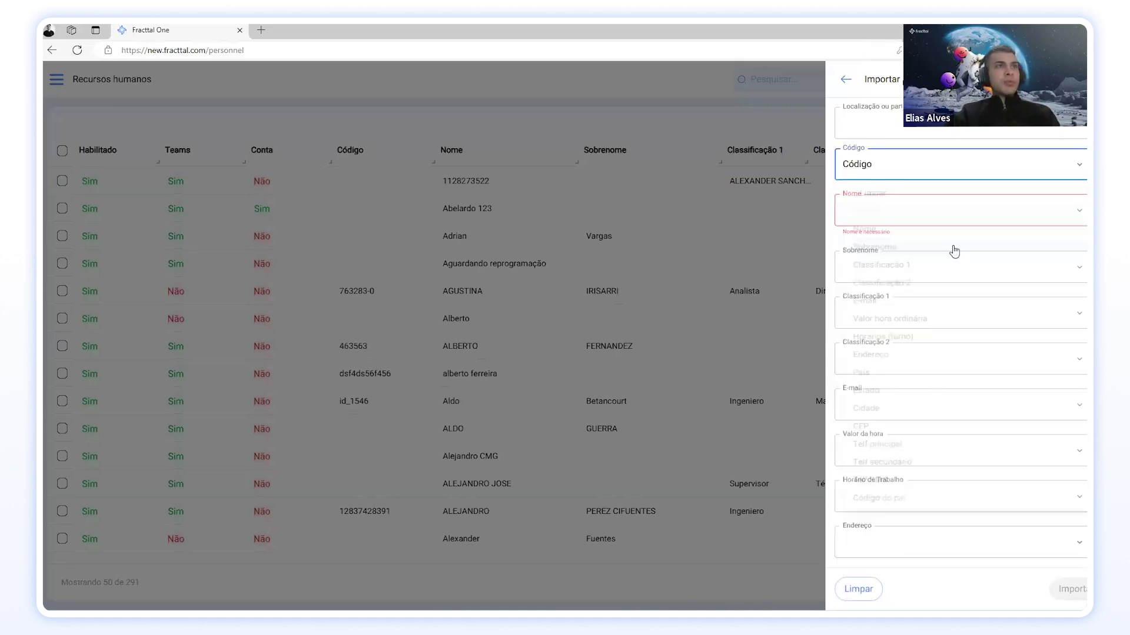
{"action": "left_click", "coordinate": [976, 215]}
{"action": "left_click", "coordinate": [867, 280]}
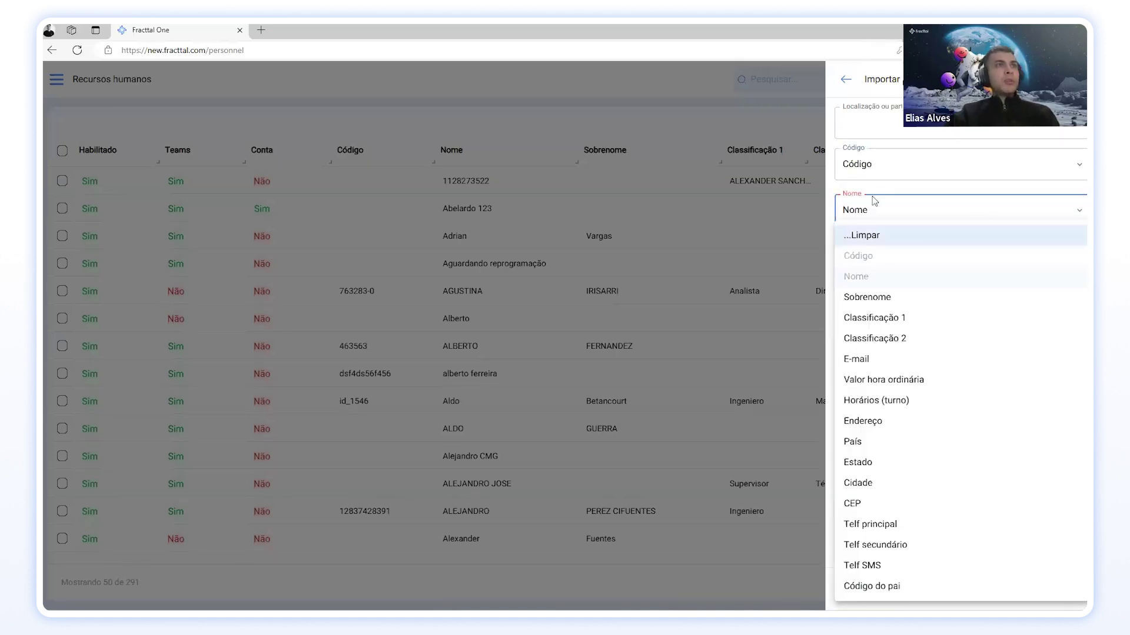
{"action": "left_click", "coordinate": [881, 262]}
{"action": "left_click", "coordinate": [883, 299]}
Step: Map Classificação 1, Classificação 2, E-mail, Valor da hora and Horário de Trabalho to their columns
{"action": "left_click", "coordinate": [958, 306]}
{"action": "left_click", "coordinate": [906, 329]}
{"action": "left_click", "coordinate": [917, 347]}
{"action": "left_click", "coordinate": [900, 338]}
{"action": "left_click", "coordinate": [903, 391]}
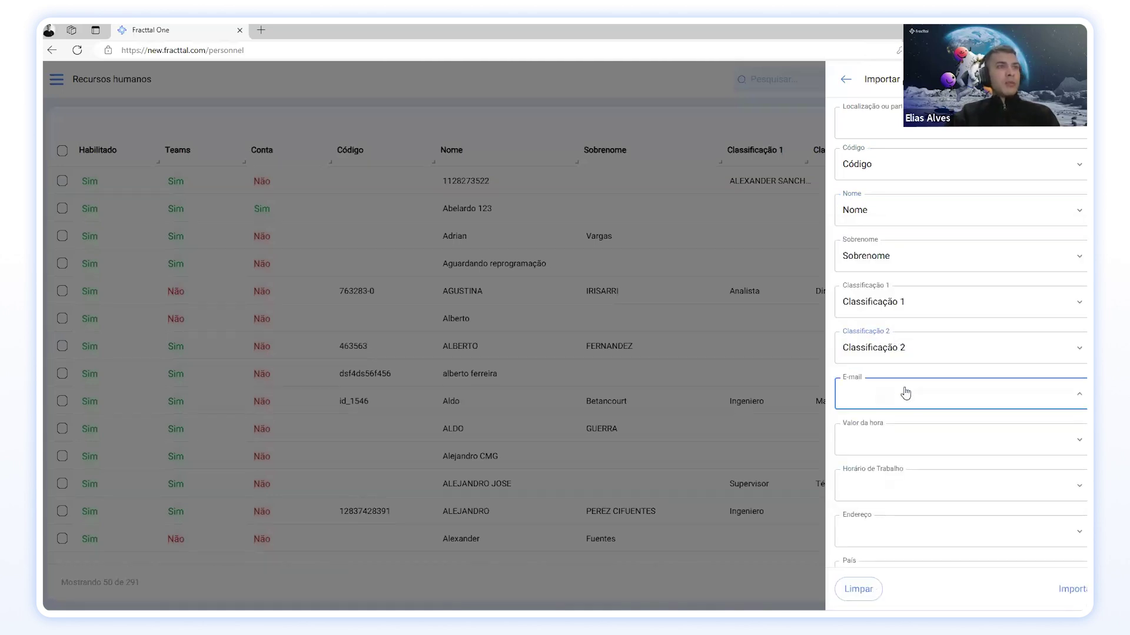
{"action": "left_click", "coordinate": [900, 360]}
{"action": "left_click", "coordinate": [909, 439]}
{"action": "left_click", "coordinate": [881, 385]}
{"action": "left_click", "coordinate": [914, 480]}
{"action": "left_click", "coordinate": [897, 396]}
Step: Map Endereço, País, Estado, Cidade and CEP to their columns and run the import
{"action": "scroll", "coordinate": [900, 423], "scroll_direction": "down", "scroll_amount": 4}
{"action": "left_click", "coordinate": [903, 307]}
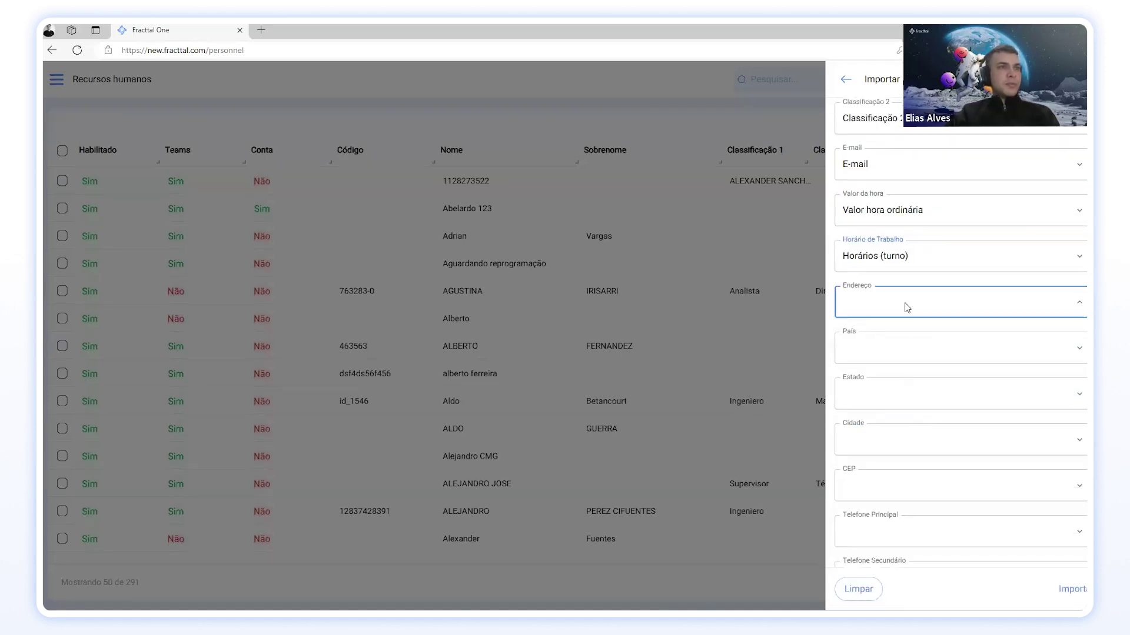
{"action": "left_click", "coordinate": [894, 421]}
{"action": "left_click", "coordinate": [895, 347]}
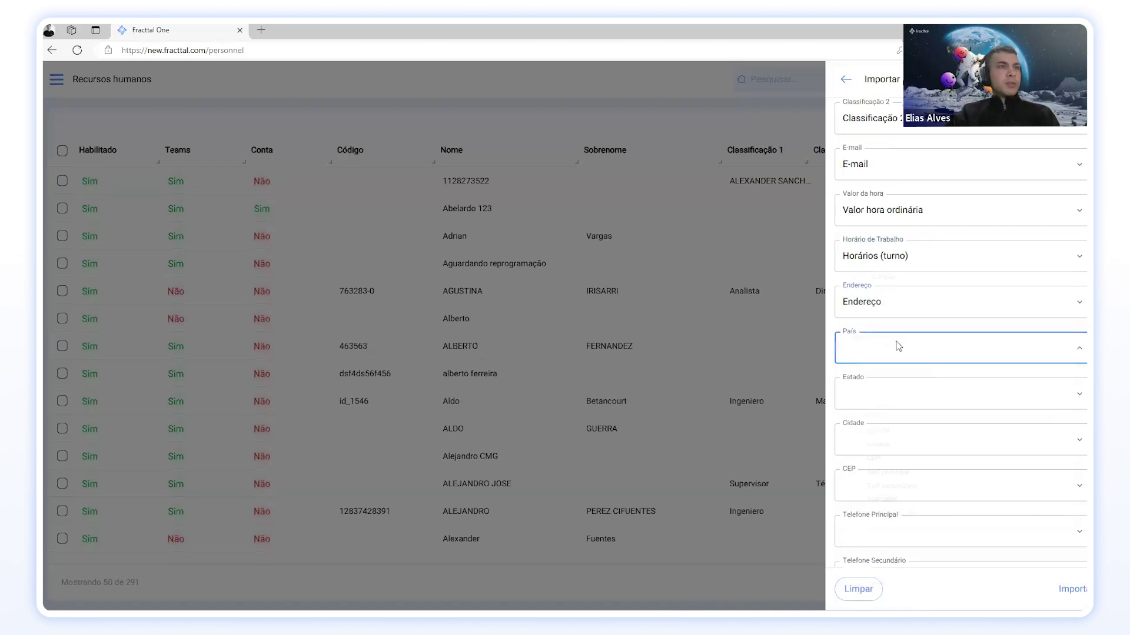
{"action": "left_click", "coordinate": [870, 435]}
{"action": "left_click", "coordinate": [890, 402]}
{"action": "left_click", "coordinate": [867, 460]}
{"action": "left_click", "coordinate": [897, 451]}
{"action": "left_click", "coordinate": [883, 481]}
{"action": "left_click", "coordinate": [868, 497]}
{"action": "left_click", "coordinate": [866, 511]}
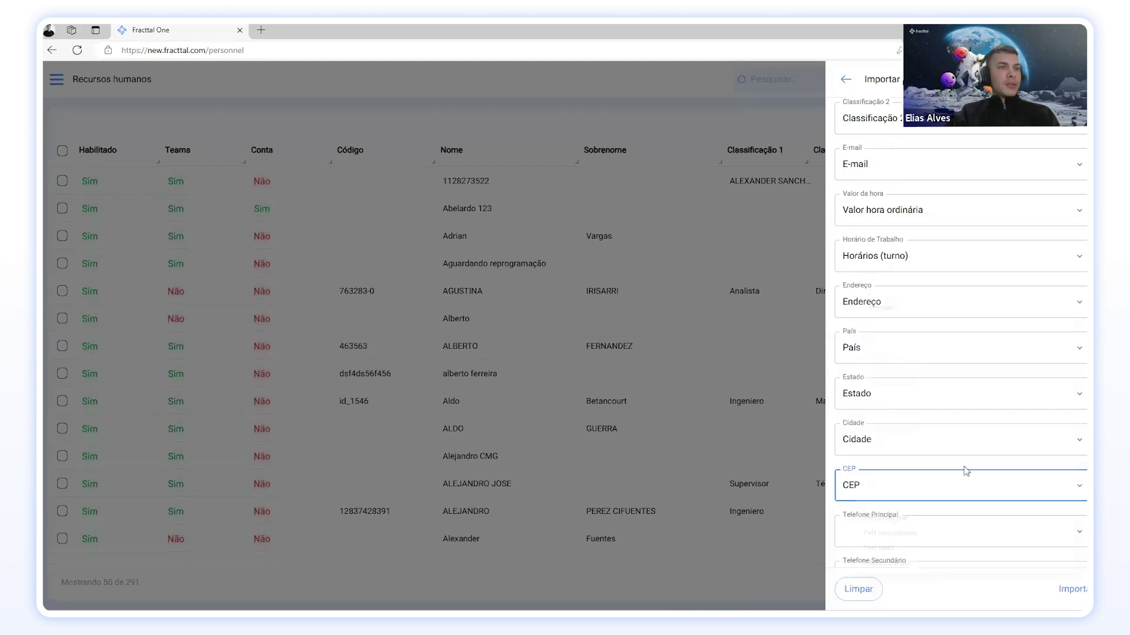
{"action": "scroll", "coordinate": [976, 447], "scroll_direction": "down", "scroll_amount": 2}
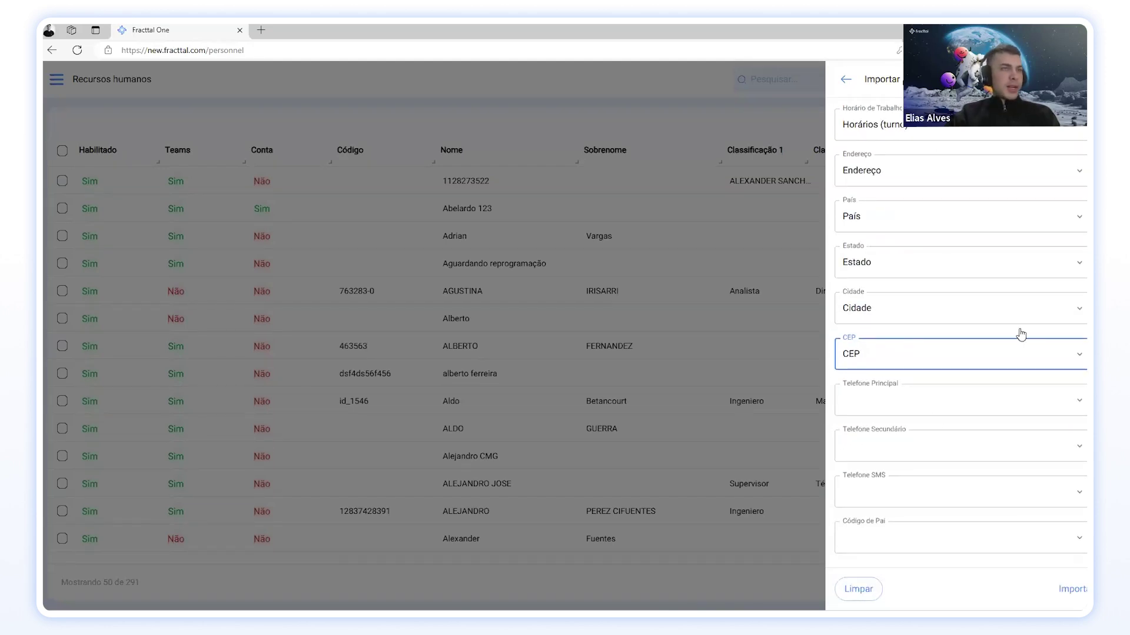
{"action": "scroll", "coordinate": [885, 464], "scroll_direction": "up", "scroll_amount": 5}
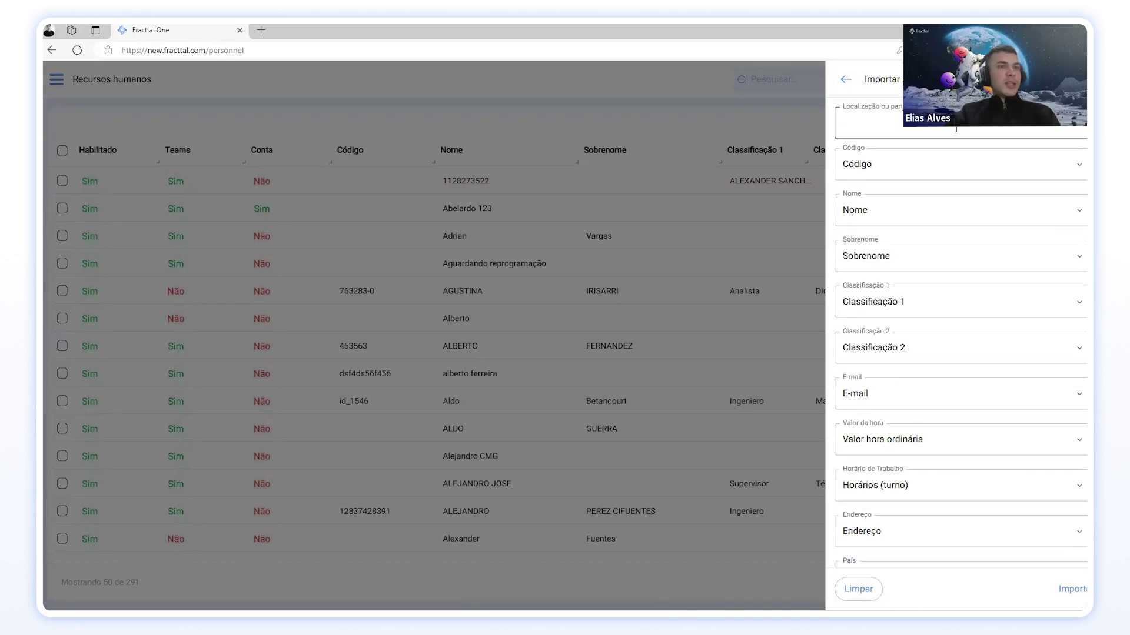
{"action": "left_click", "coordinate": [1071, 589]}
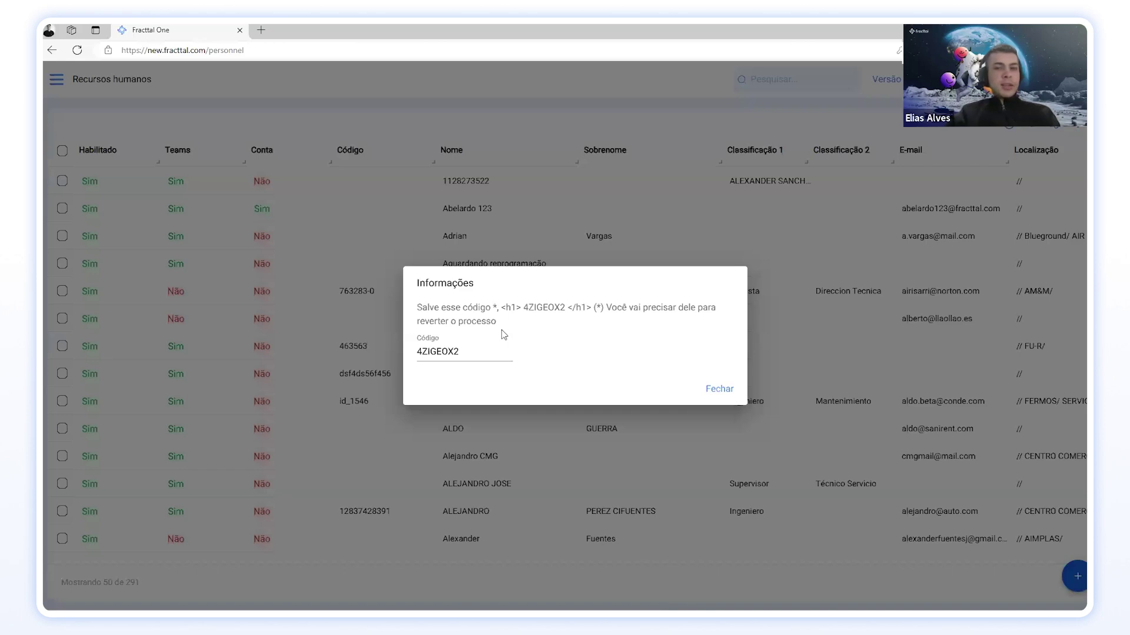
Step: Select the reversal code in the Informações dialog and switch to the Teams chat
{"action": "left_click_drag", "start_coordinate": [460, 351], "coordinate": [416, 351]}
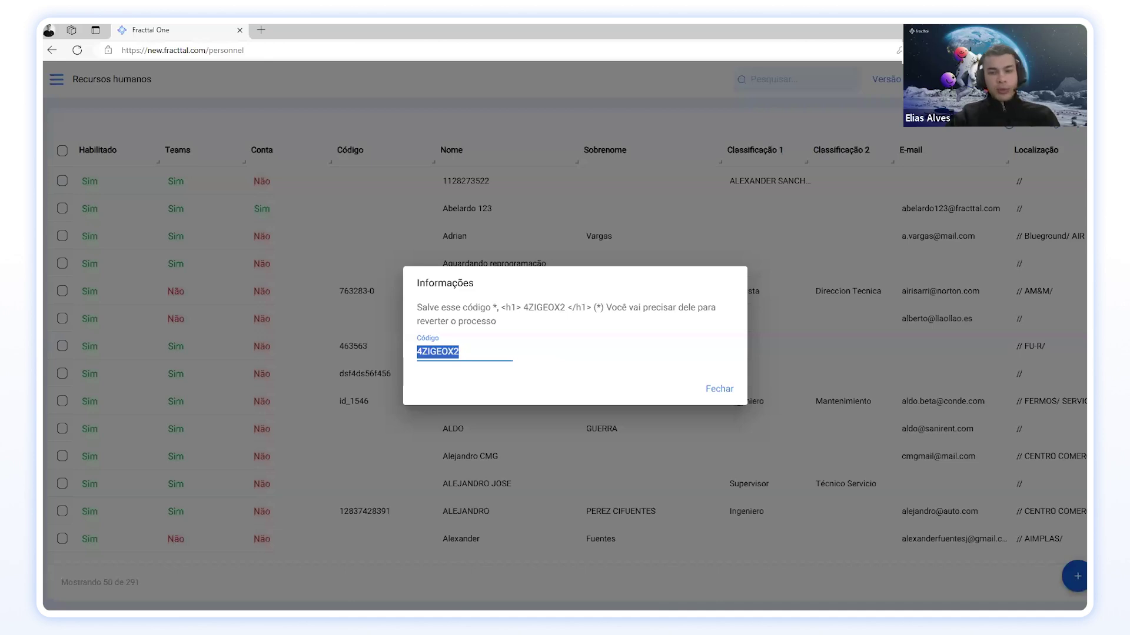
{"action": "key", "text": "alt+Tab"}
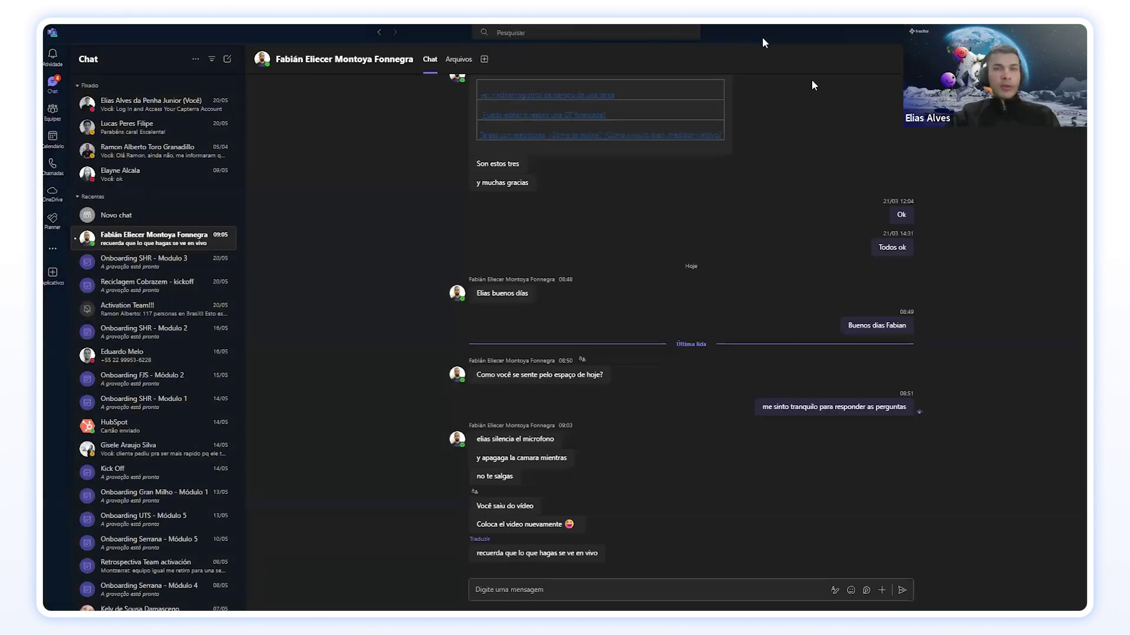
Step: Switch from Teams back to the browser showing Fracttal One's reversal-code dialog
{"action": "key", "text": "alt+Tab"}
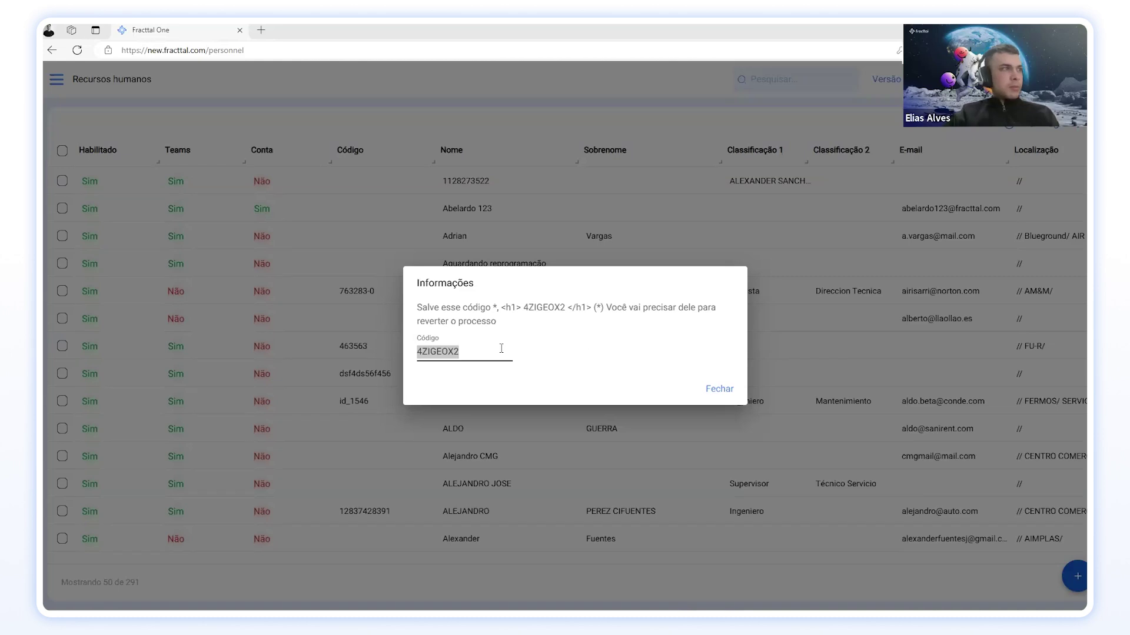
{"action": "left_click", "coordinate": [470, 348]}
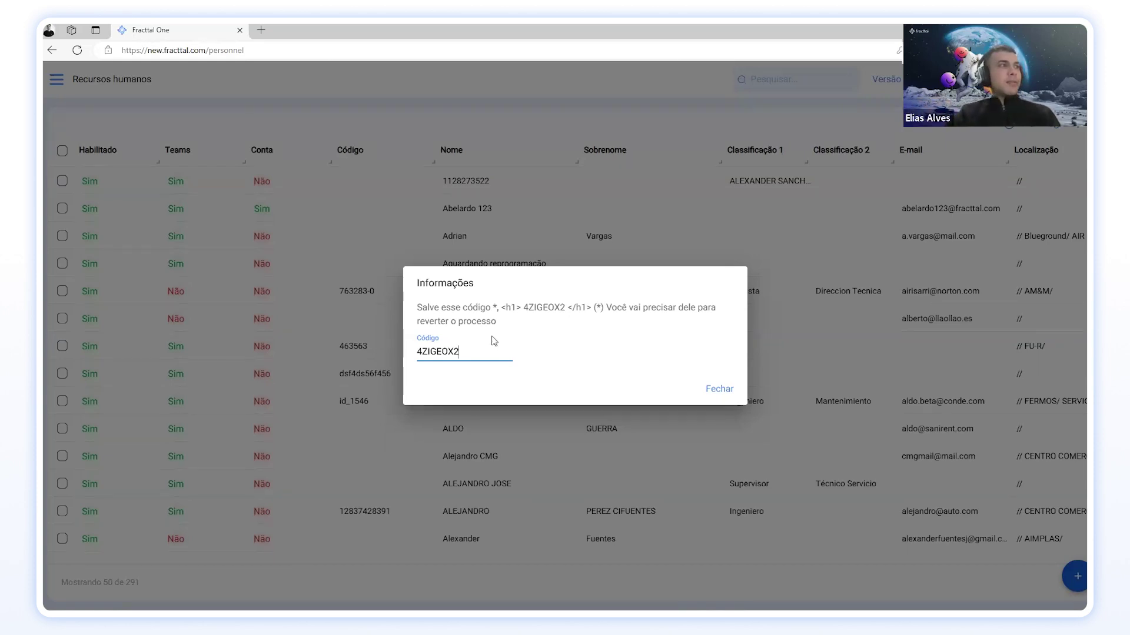
{"action": "left_click_drag", "start_coordinate": [460, 351], "coordinate": [409, 352]}
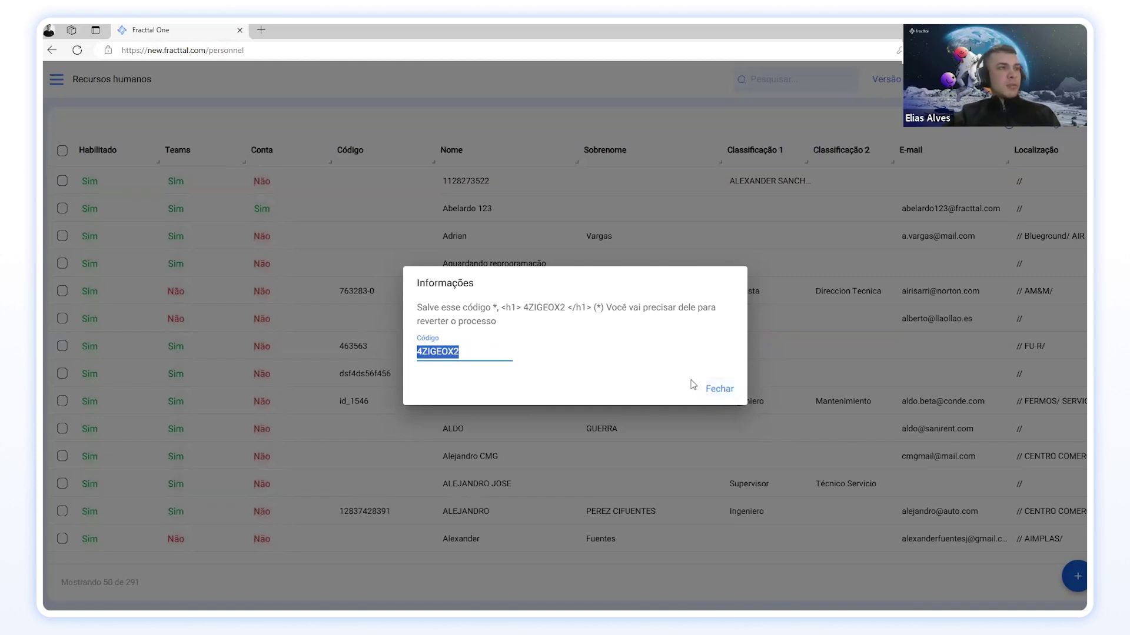
Step: Close the Informações dialog and filter the personnel list by Código containing FU
{"action": "left_click", "coordinate": [719, 388]}
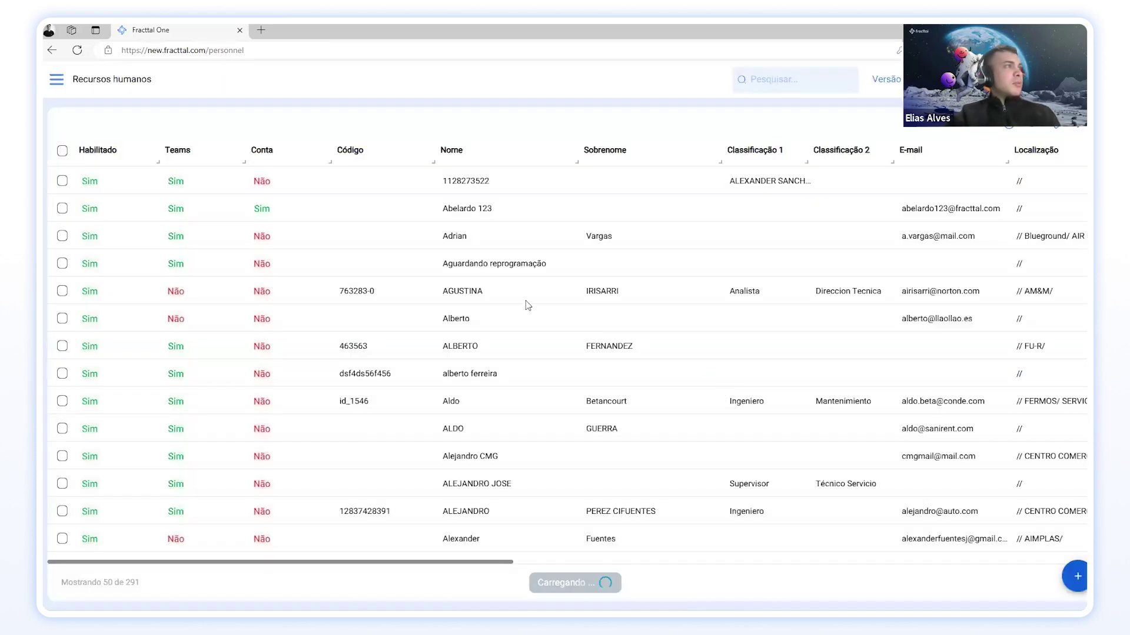
{"action": "scroll", "coordinate": [624, 291], "scroll_direction": "down", "scroll_amount": 5}
{"action": "scroll", "coordinate": [518, 306], "scroll_direction": "down", "scroll_amount": 10}
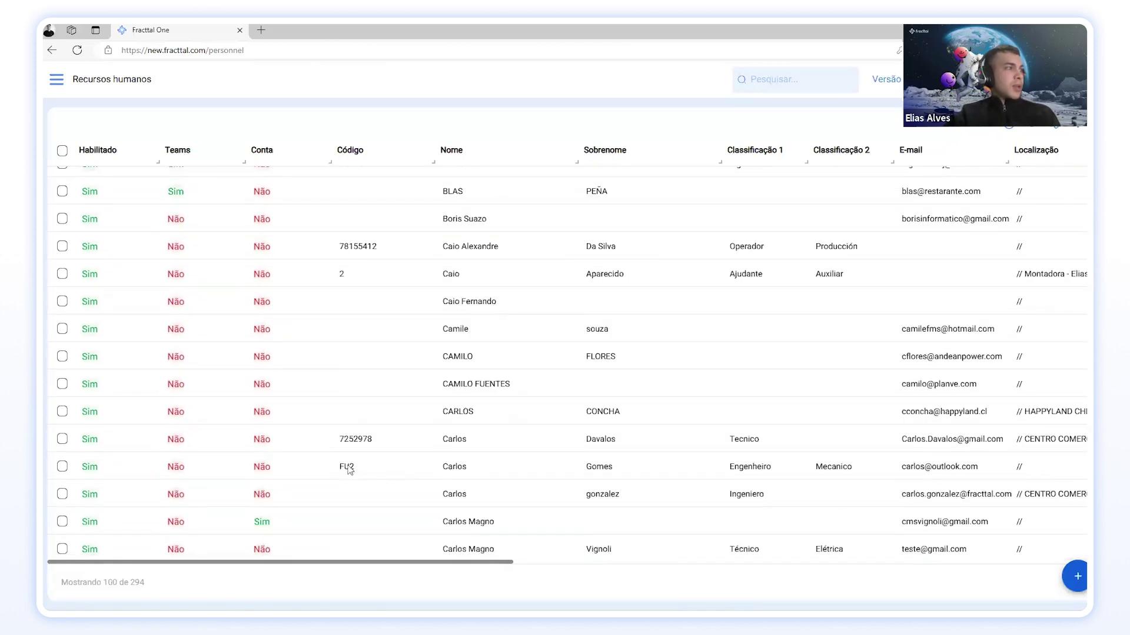
{"action": "left_click", "coordinate": [1026, 131]}
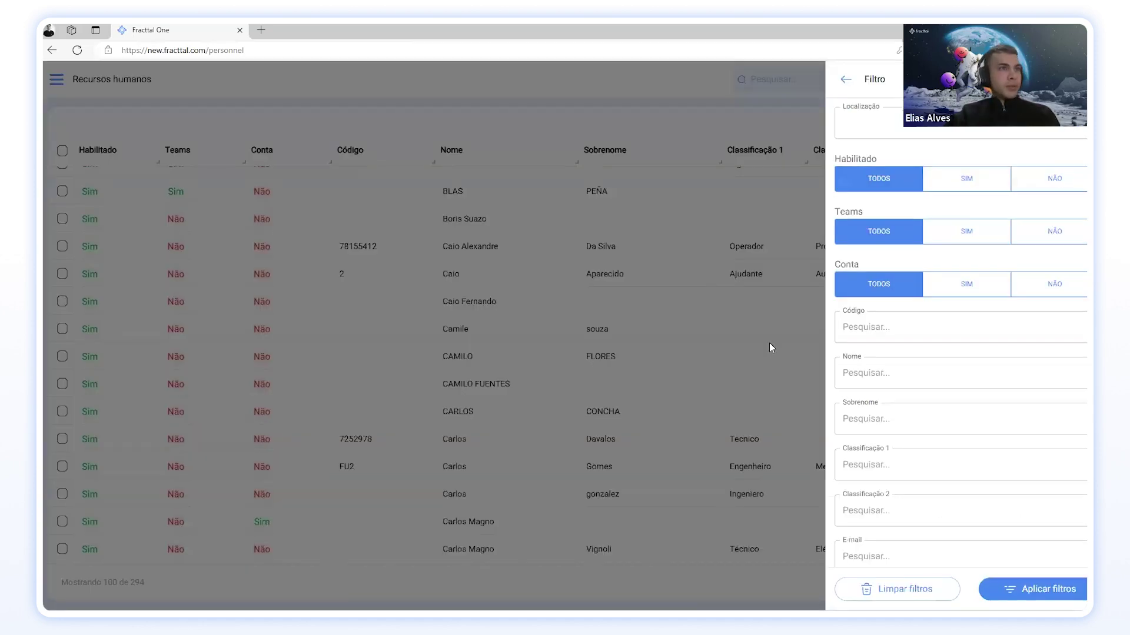
{"action": "left_click", "coordinate": [883, 334]}
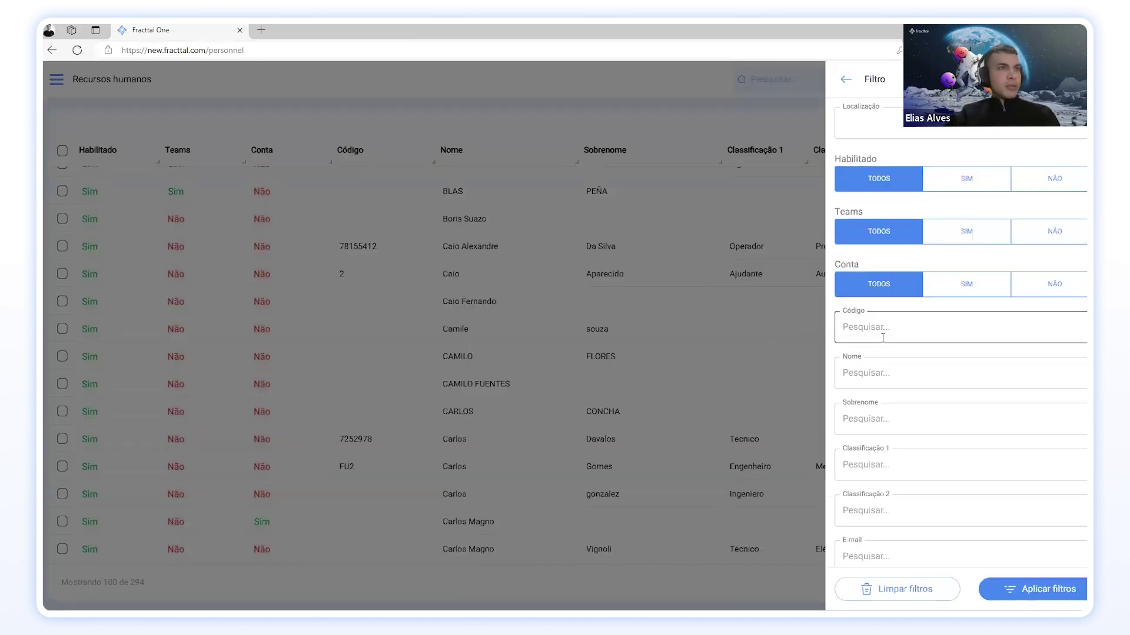
{"action": "type", "text": "FU"}
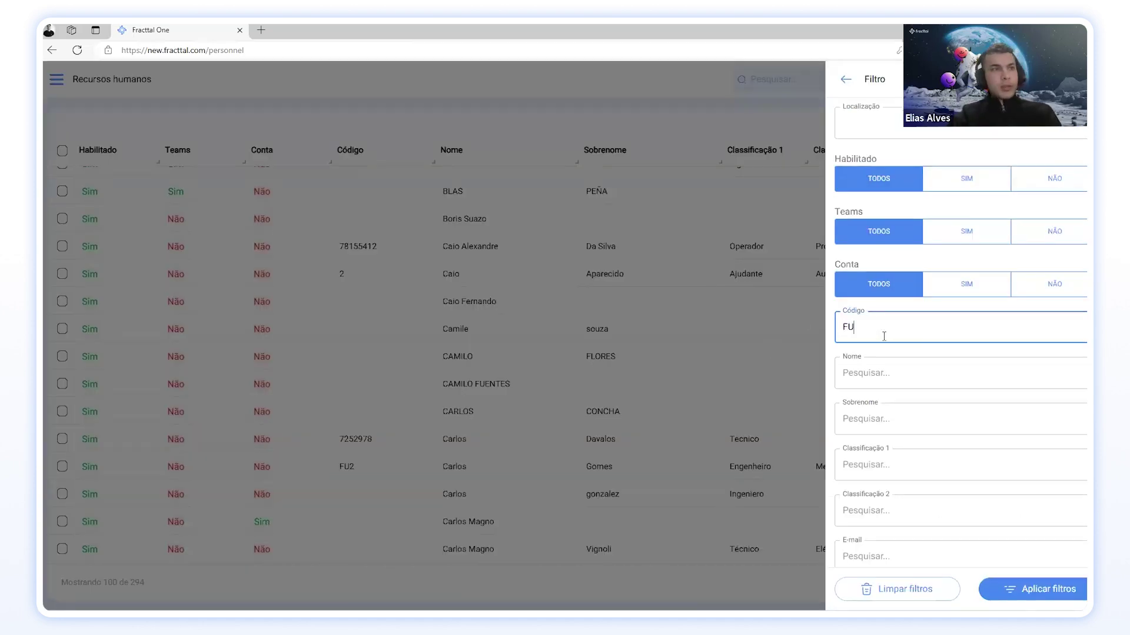
{"action": "left_click", "coordinate": [1020, 589]}
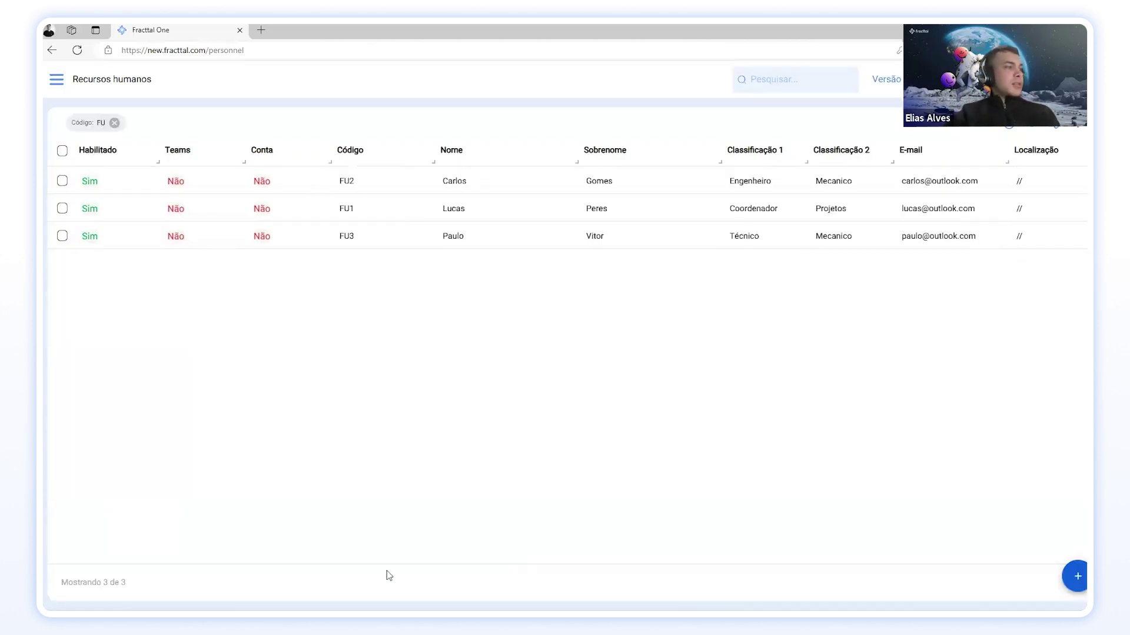
{"action": "left_click_drag", "start_coordinate": [386, 563], "coordinate": [285, 555]}
Step: Review FU3's record, then remove the Código: FU filter to restore all 294 personnel
{"action": "left_click", "coordinate": [350, 238]}
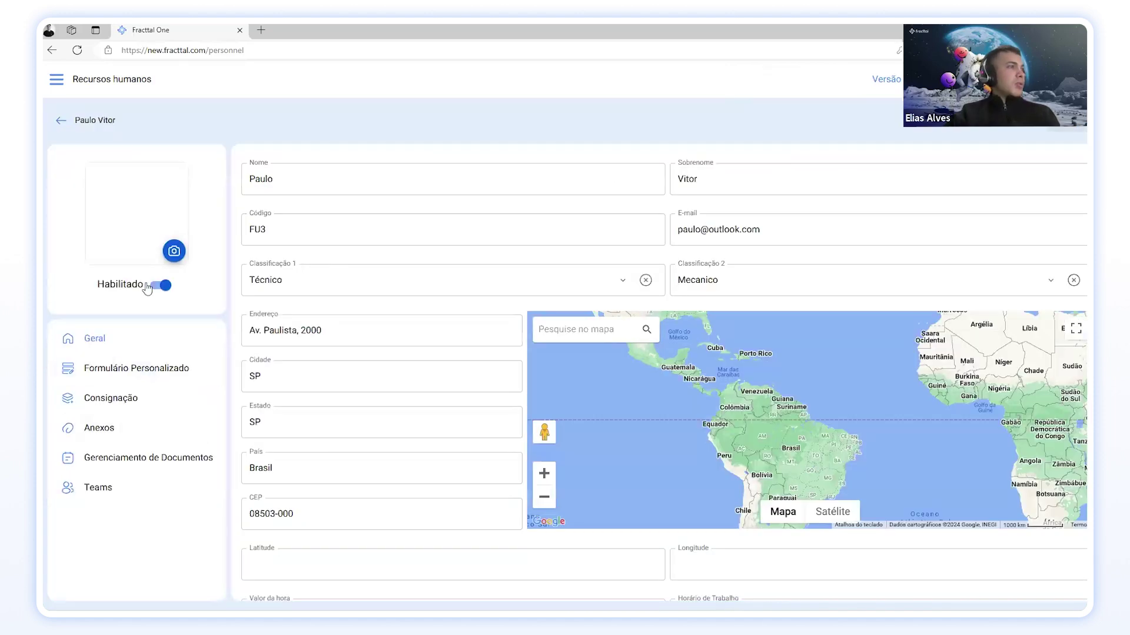
{"action": "scroll", "coordinate": [527, 556], "scroll_direction": "down", "scroll_amount": 5}
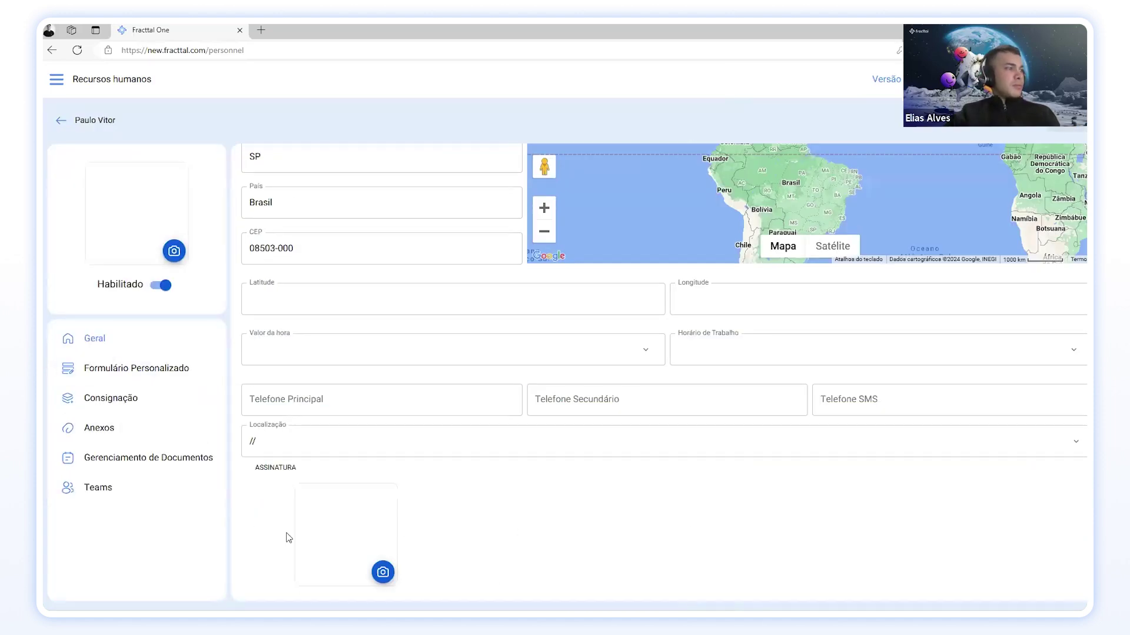
{"action": "scroll", "coordinate": [364, 524], "scroll_direction": "up", "scroll_amount": 5}
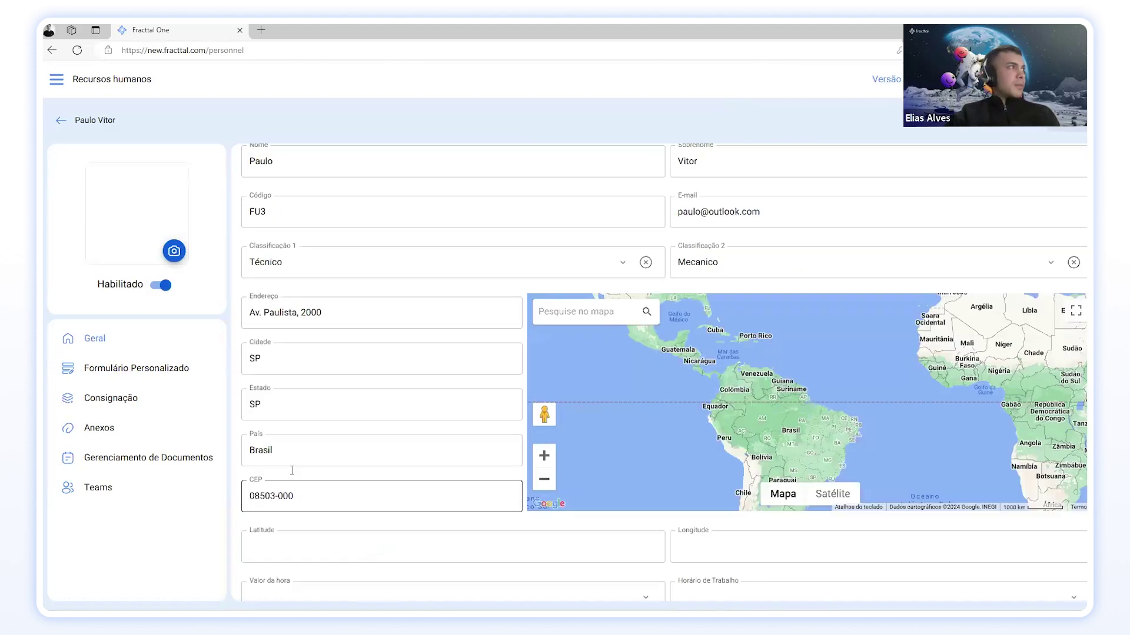
{"action": "left_click", "coordinate": [104, 135]}
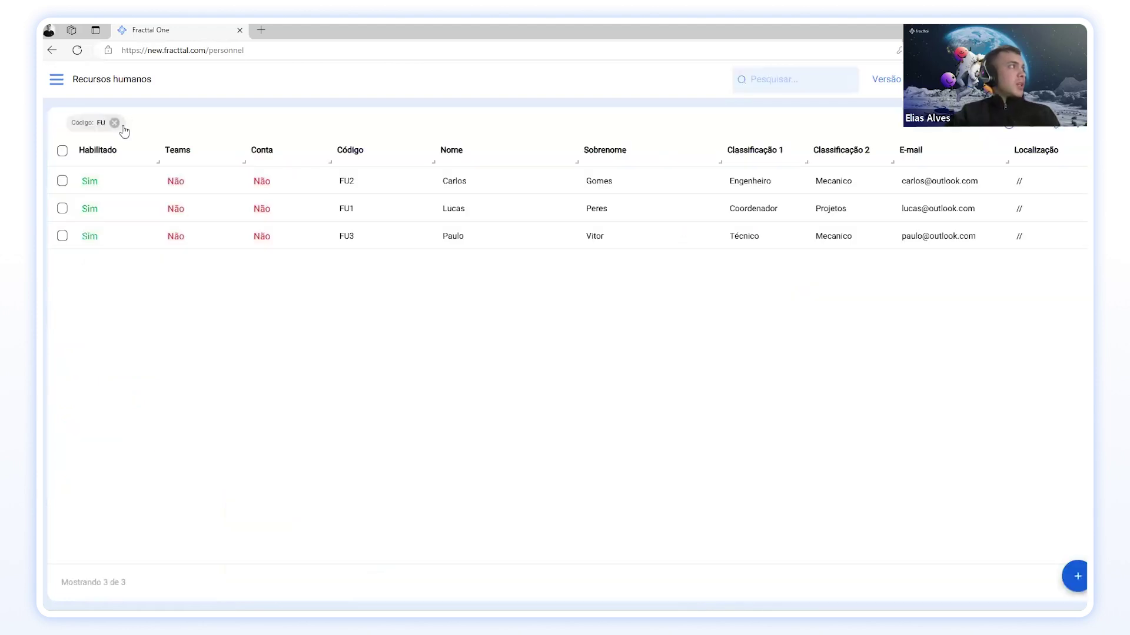
{"action": "left_click", "coordinate": [117, 120]}
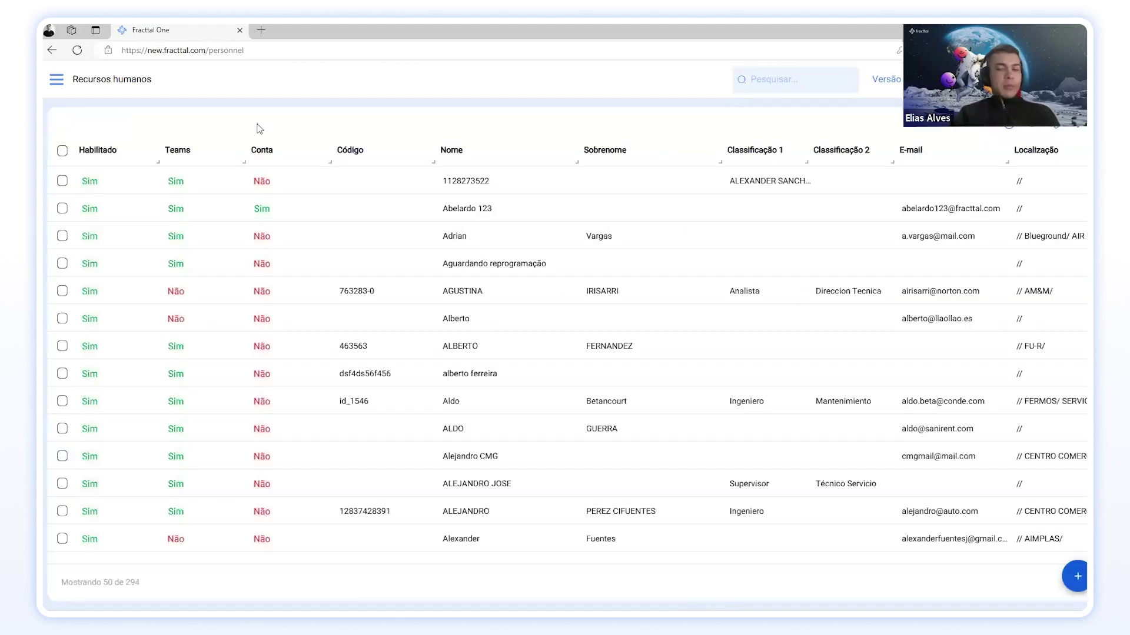
{"action": "left_click", "coordinate": [56, 80]}
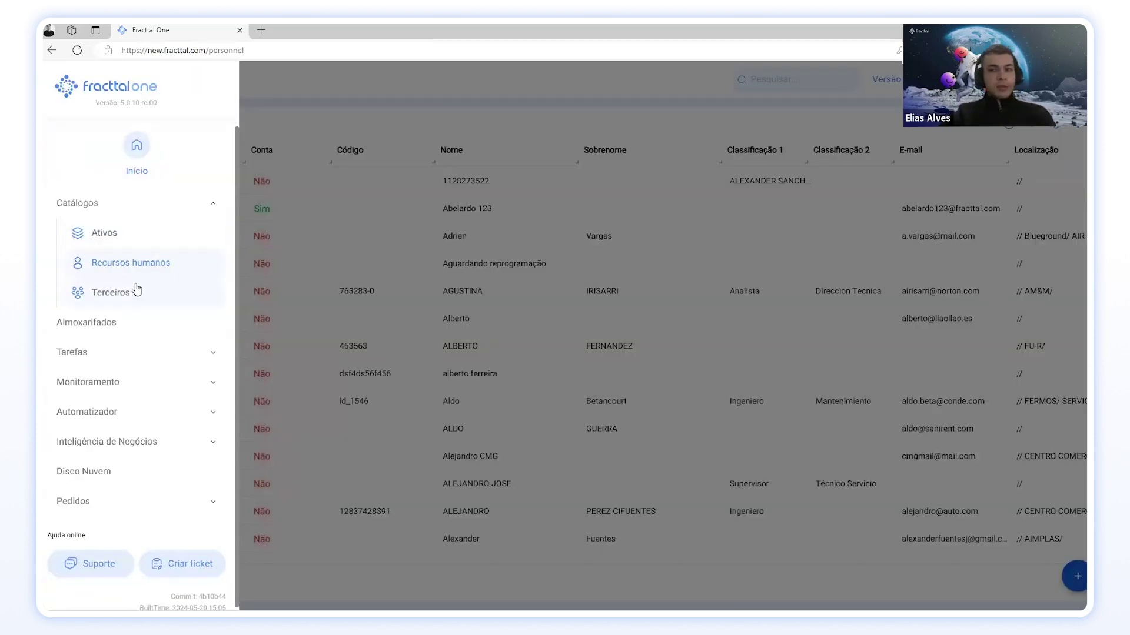
Step: Open Ativos and switch the Todos os ativos dropdown to the Mapas catalogue
{"action": "left_click", "coordinate": [98, 238]}
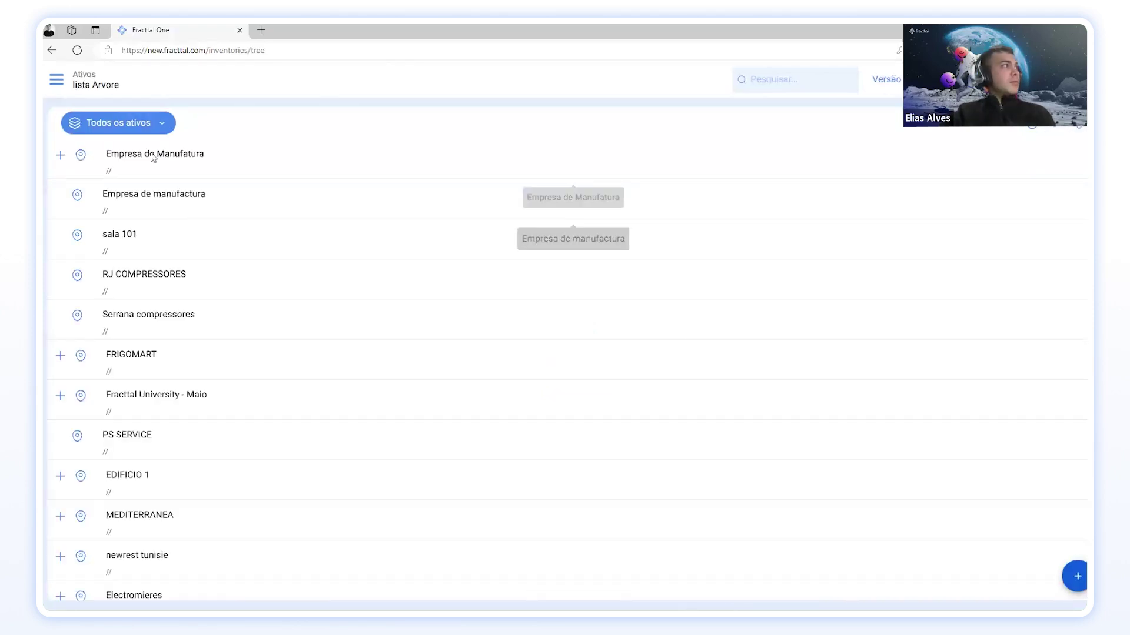
{"action": "left_click", "coordinate": [163, 127]}
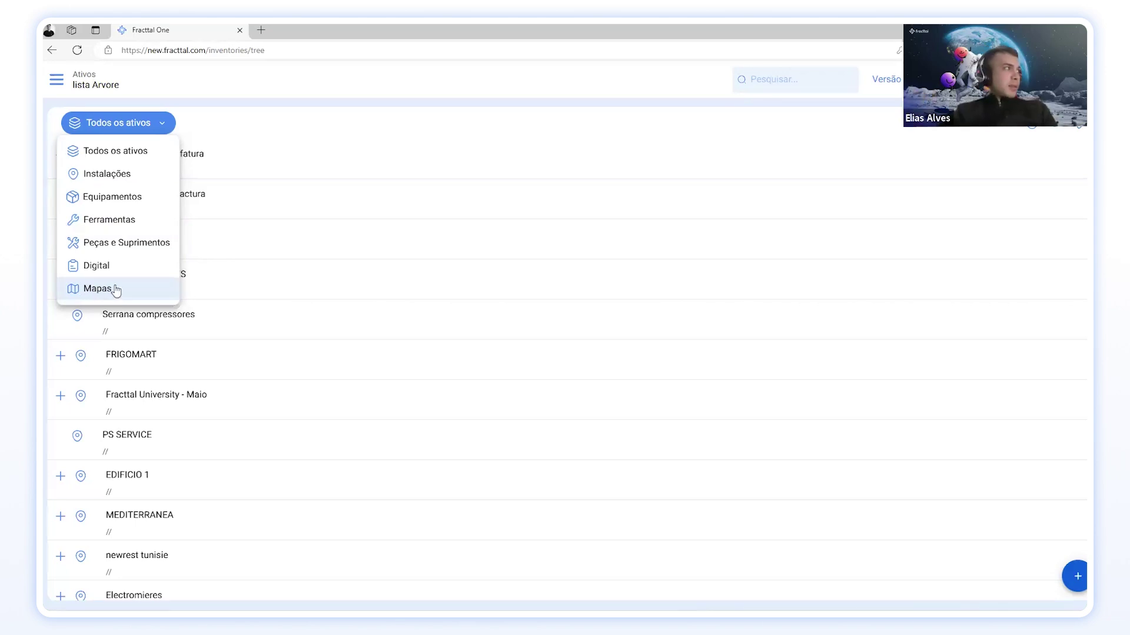
{"action": "left_click", "coordinate": [160, 295]}
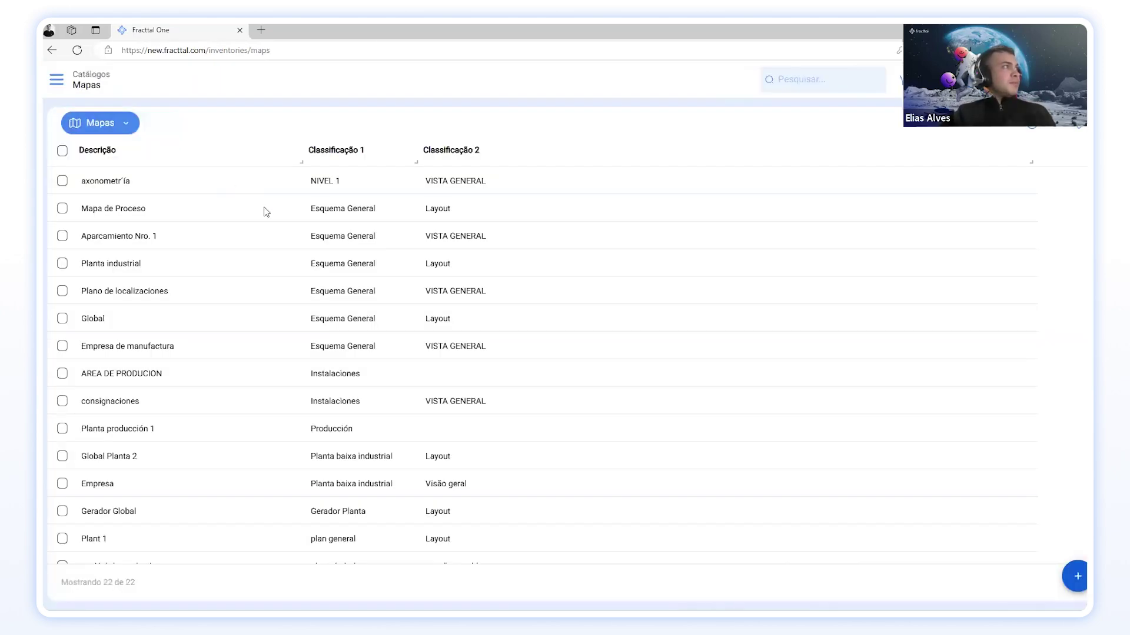
Step: Open the Mapa de Proceso map and start adding a new marker
{"action": "left_click", "coordinate": [248, 209]}
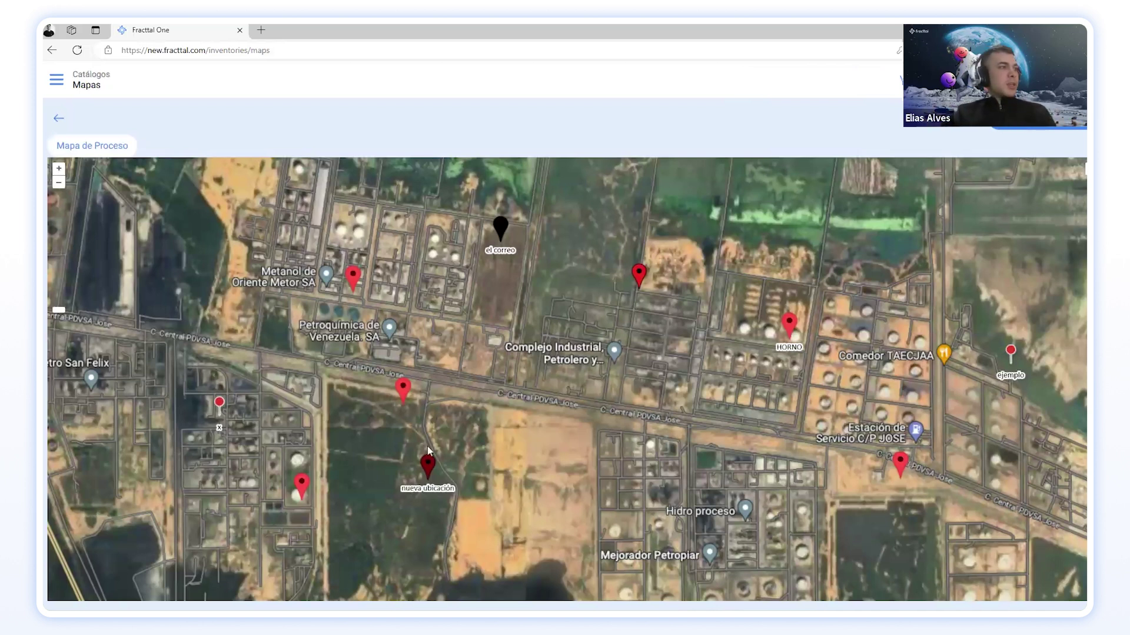
{"action": "scroll", "coordinate": [438, 456], "scroll_direction": "up", "scroll_amount": 1}
{"action": "scroll", "coordinate": [450, 461], "scroll_direction": "down", "scroll_amount": 1}
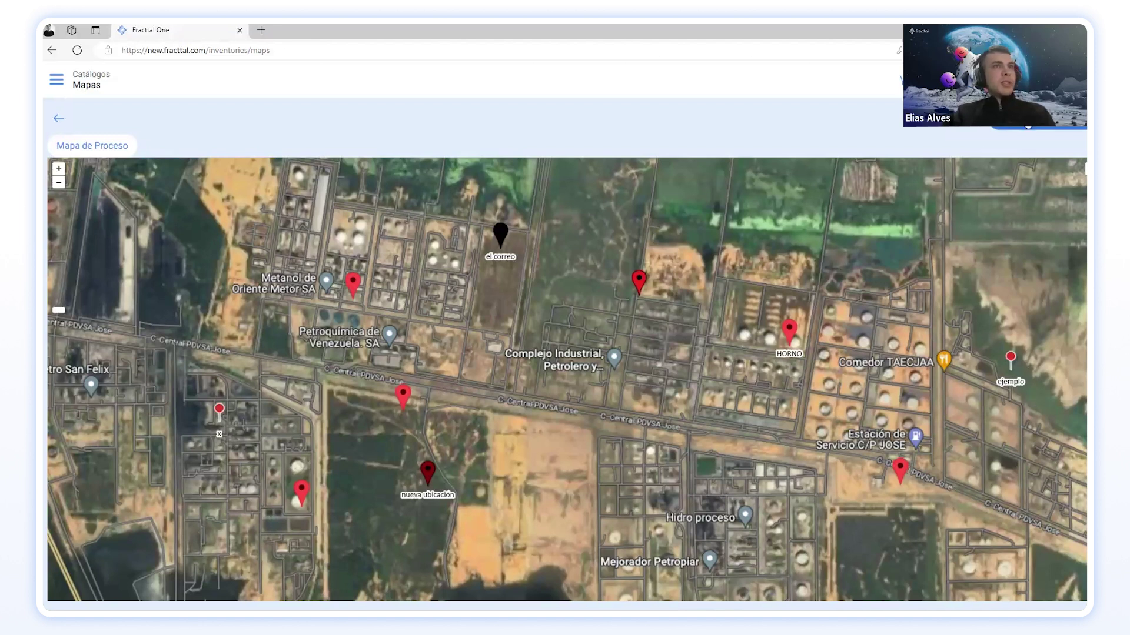
{"action": "left_click", "coordinate": [1040, 120]}
{"action": "left_click", "coordinate": [970, 189]}
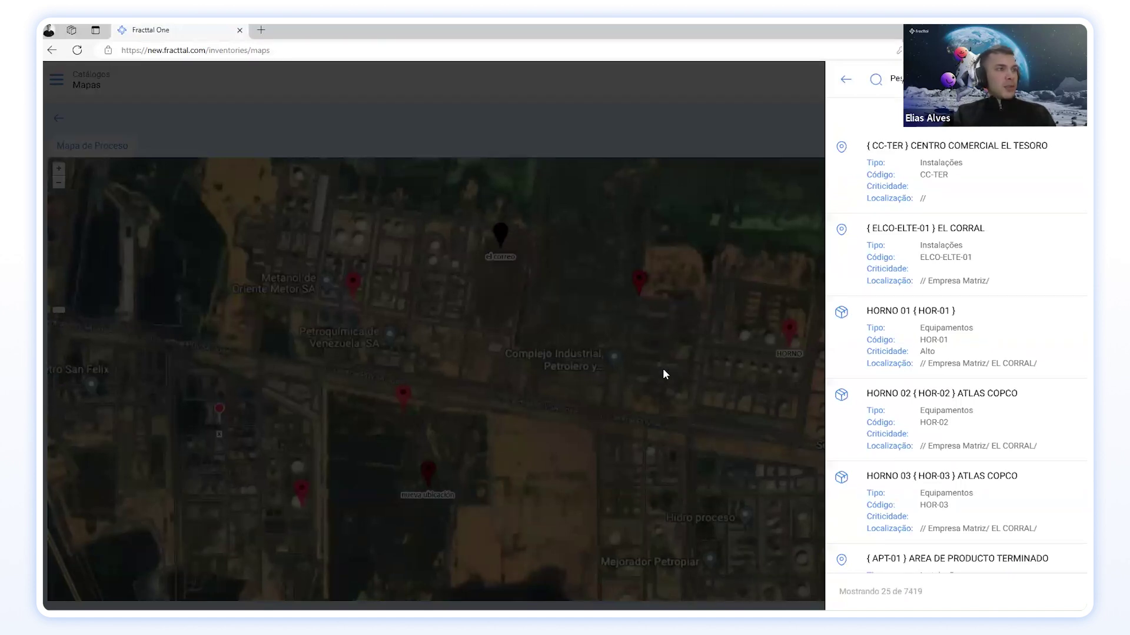
{"action": "left_click", "coordinate": [665, 322]}
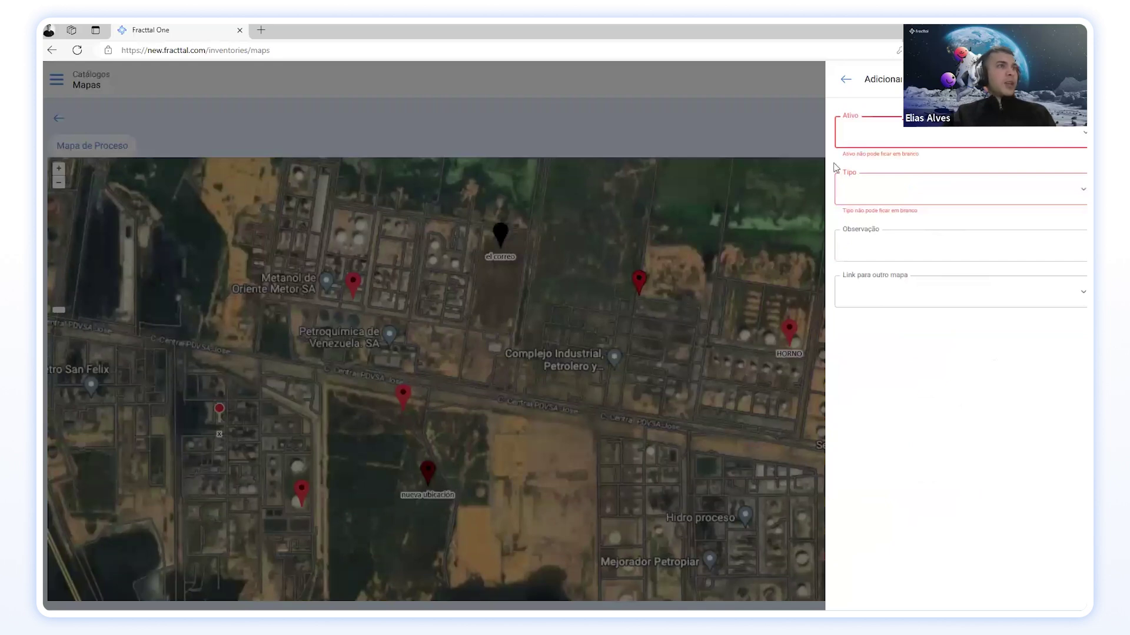
Step: Assign asset CC-TER Centro Comercial El Tesoro with Marcador Tipo 1 and save the marker
{"action": "left_click", "coordinate": [883, 135]}
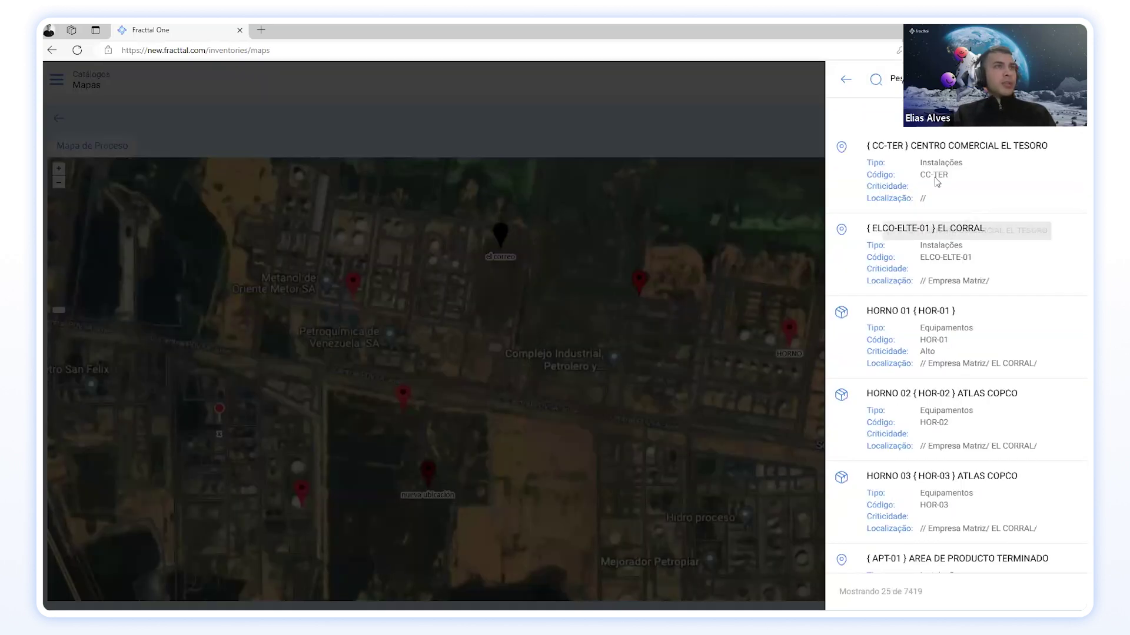
{"action": "left_click", "coordinate": [948, 172]}
{"action": "left_click", "coordinate": [926, 180]}
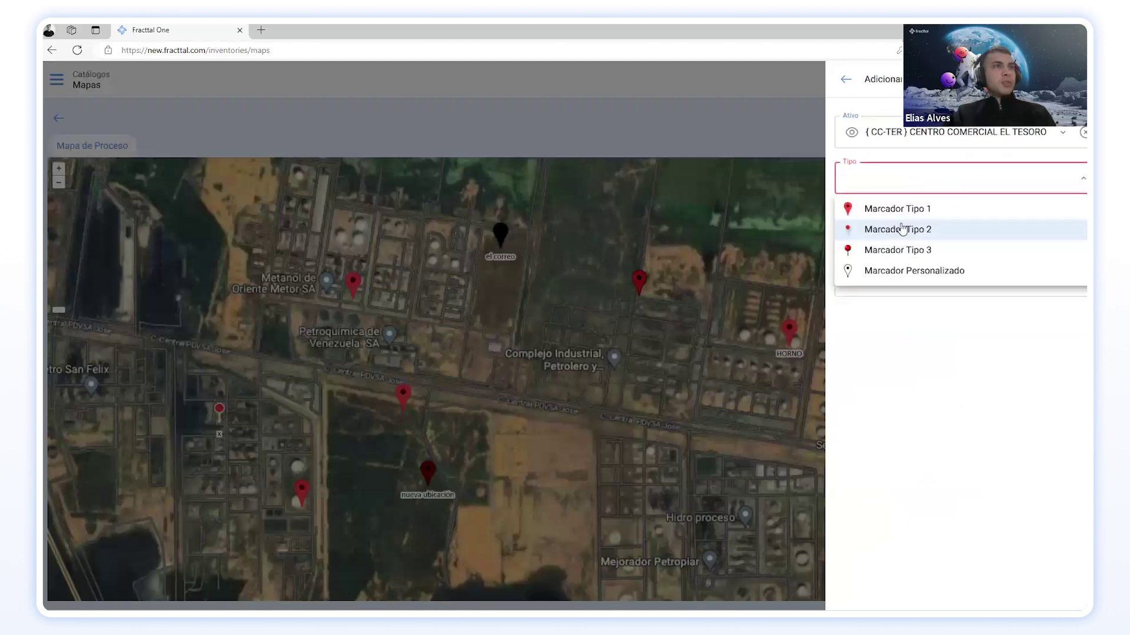
{"action": "left_click", "coordinate": [901, 208]}
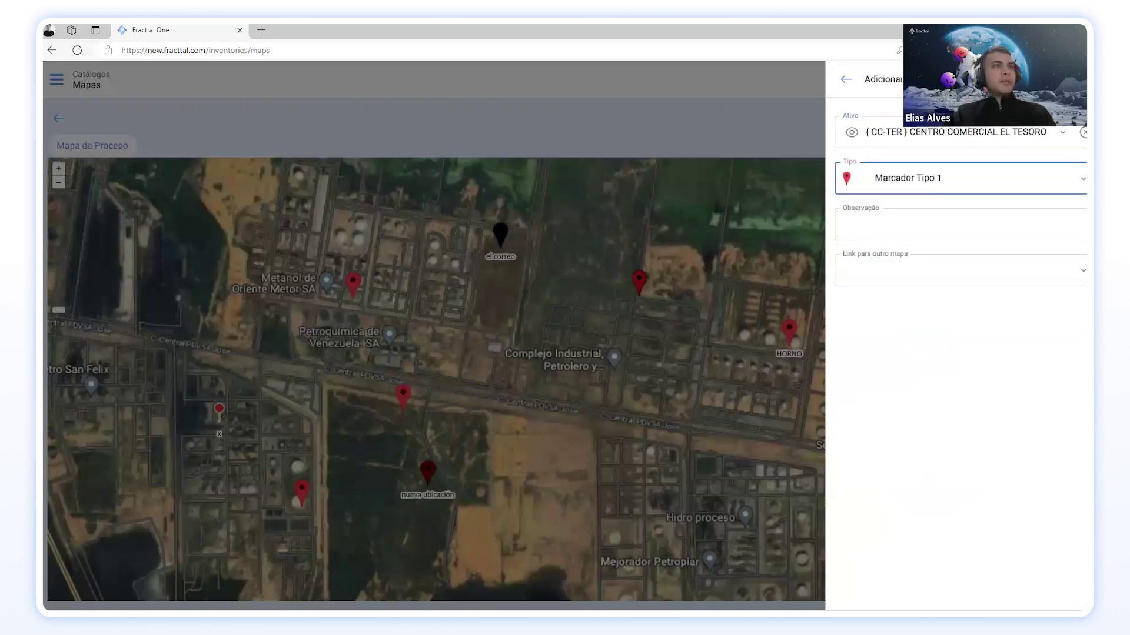
{"action": "left_click", "coordinate": [736, 362]}
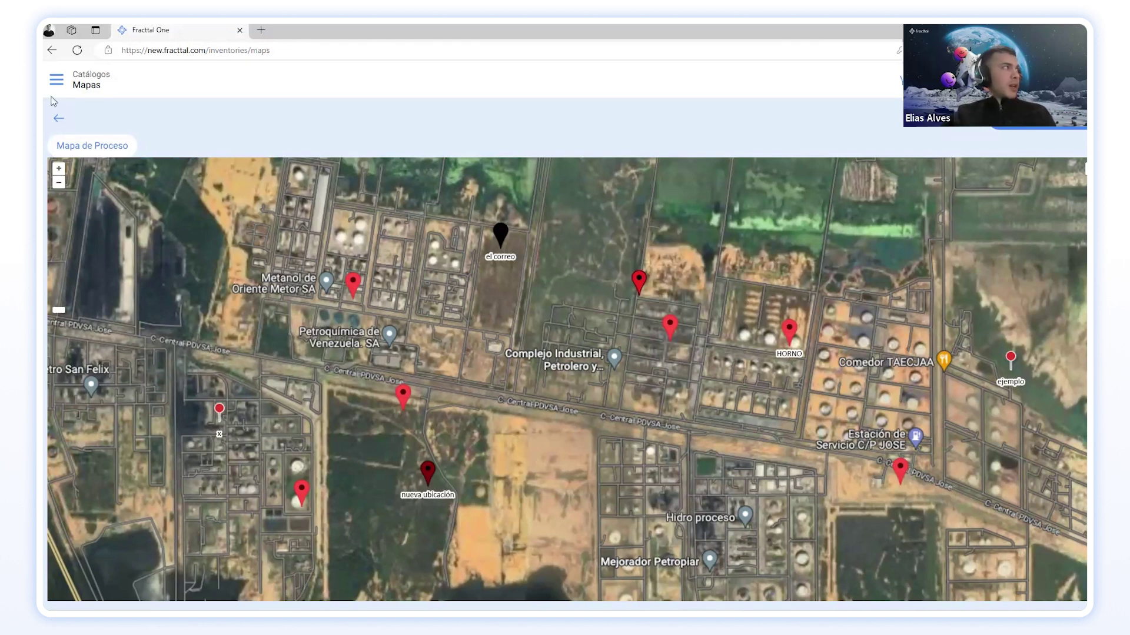
Step: Go back from the map and switch the asset catalogue to the Instalações list
{"action": "left_click", "coordinate": [58, 118]}
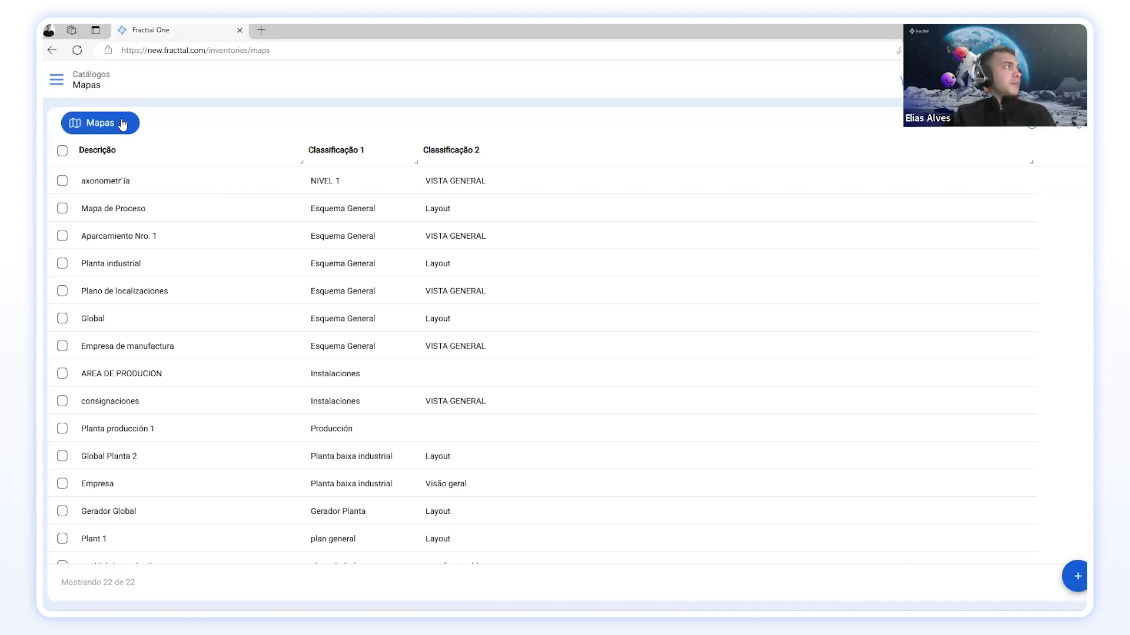
{"action": "left_click", "coordinate": [126, 123]}
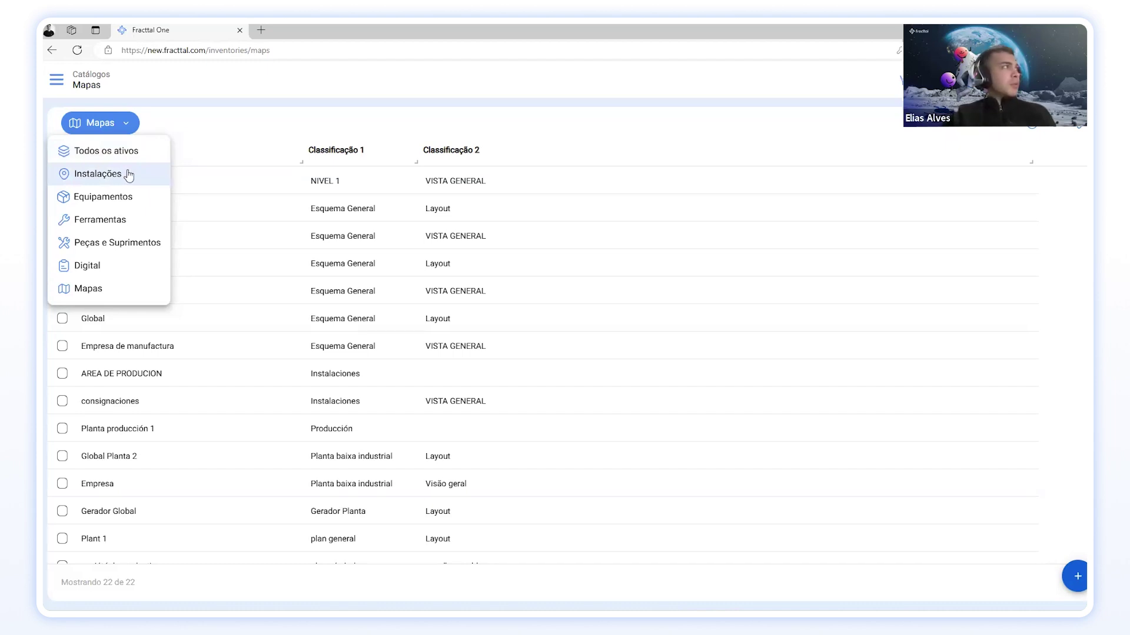
{"action": "left_click", "coordinate": [125, 174]}
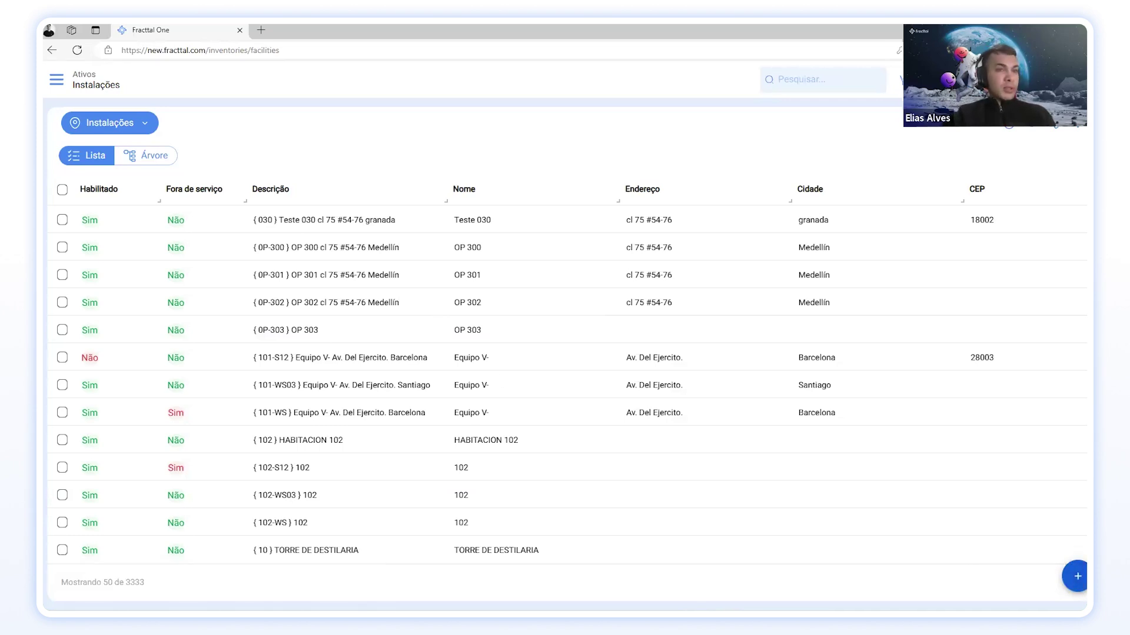
Step: Create a new facility from the Instalações list and review its blank form fields
{"action": "left_click", "coordinate": [1076, 579]}
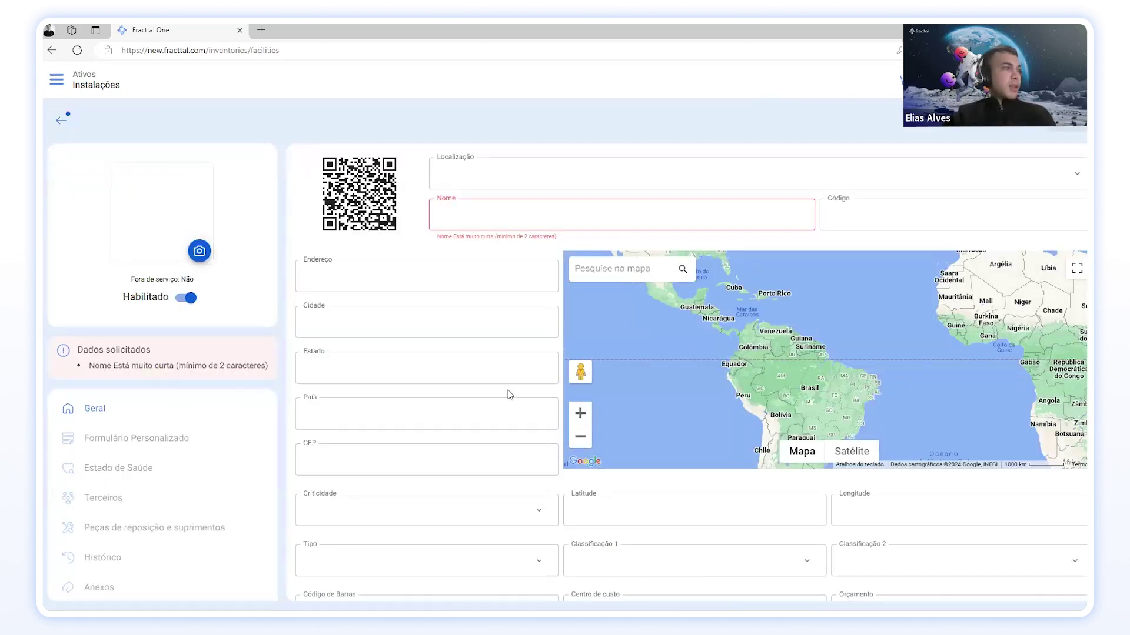
{"action": "scroll", "coordinate": [508, 395], "scroll_direction": "down", "scroll_amount": 4}
{"action": "scroll", "coordinate": [508, 403], "scroll_direction": "up", "scroll_amount": 4}
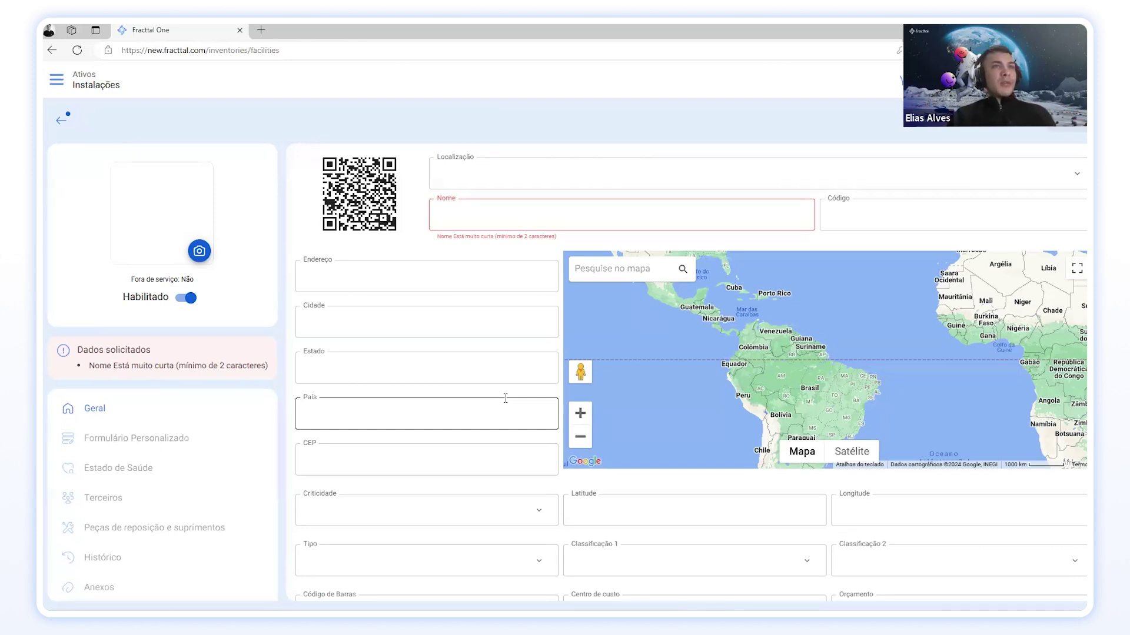
{"action": "left_click", "coordinate": [359, 453]}
{"action": "left_click", "coordinate": [361, 422]}
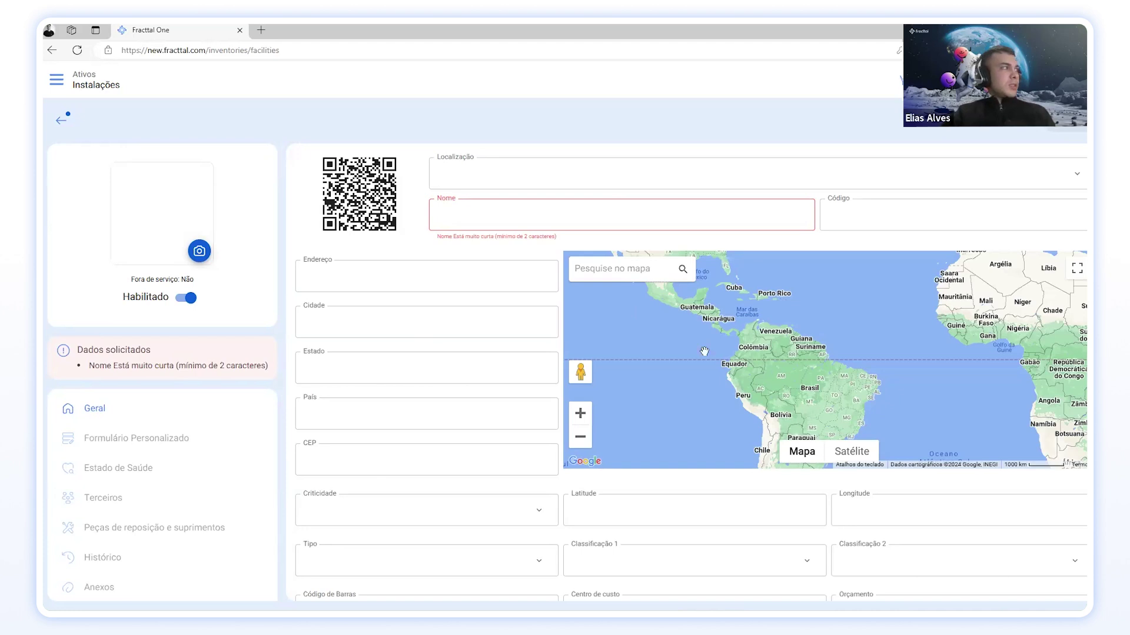
Step: Enter 'Condominio FU' as the Nome and apply the accented 'Condomínio' spelling suggestion
{"action": "scroll", "coordinate": [416, 454], "scroll_direction": "down", "scroll_amount": 1}
{"action": "scroll", "coordinate": [416, 454], "scroll_direction": "down", "scroll_amount": 4}
{"action": "scroll", "coordinate": [412, 376], "scroll_direction": "up", "scroll_amount": 4}
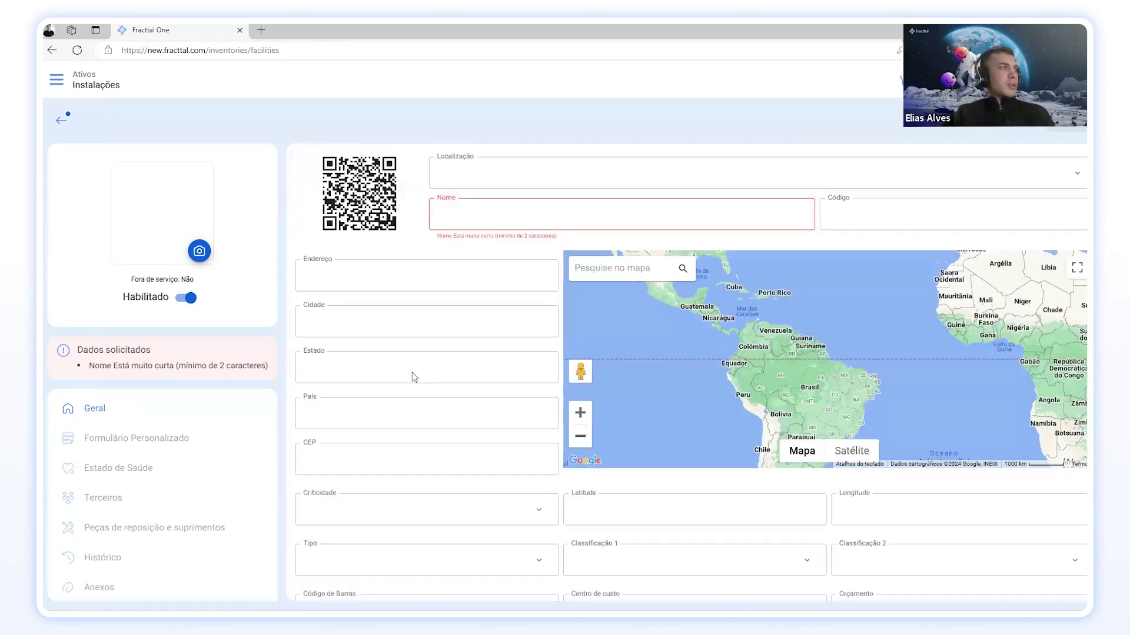
{"action": "left_click", "coordinate": [503, 214]}
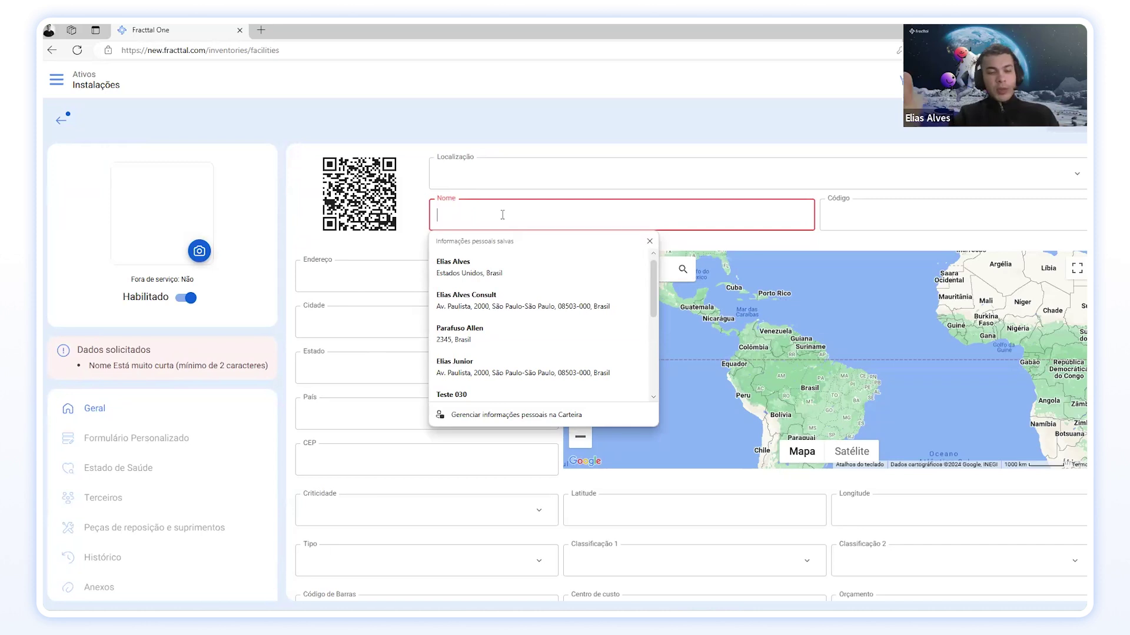
{"action": "type", "text": "COn"}
{"action": "key", "text": "BackSpace"}
{"action": "key", "text": "BackSpace"}
{"action": "type", "text": "ondominio"}
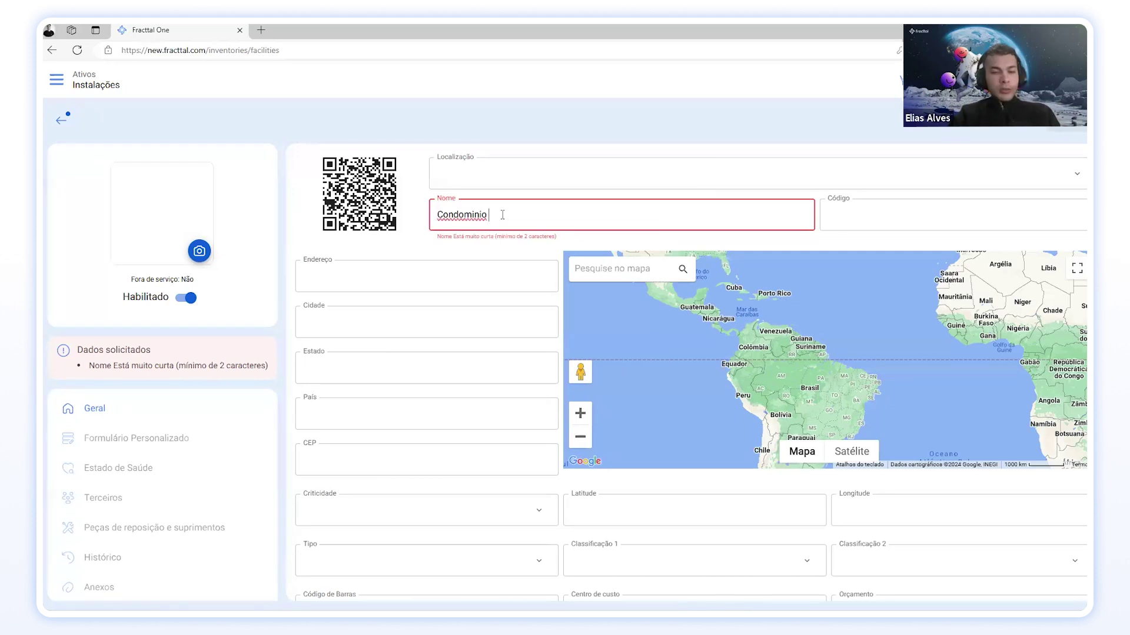
{"action": "type", "text": " FU"}
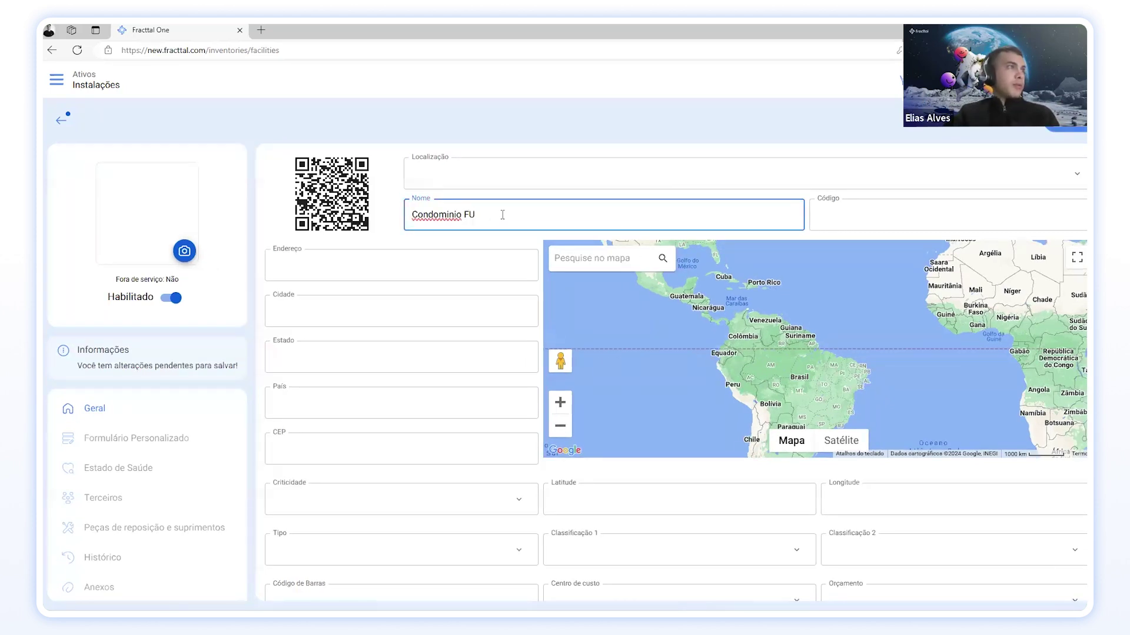
{"action": "right_click", "coordinate": [450, 215]}
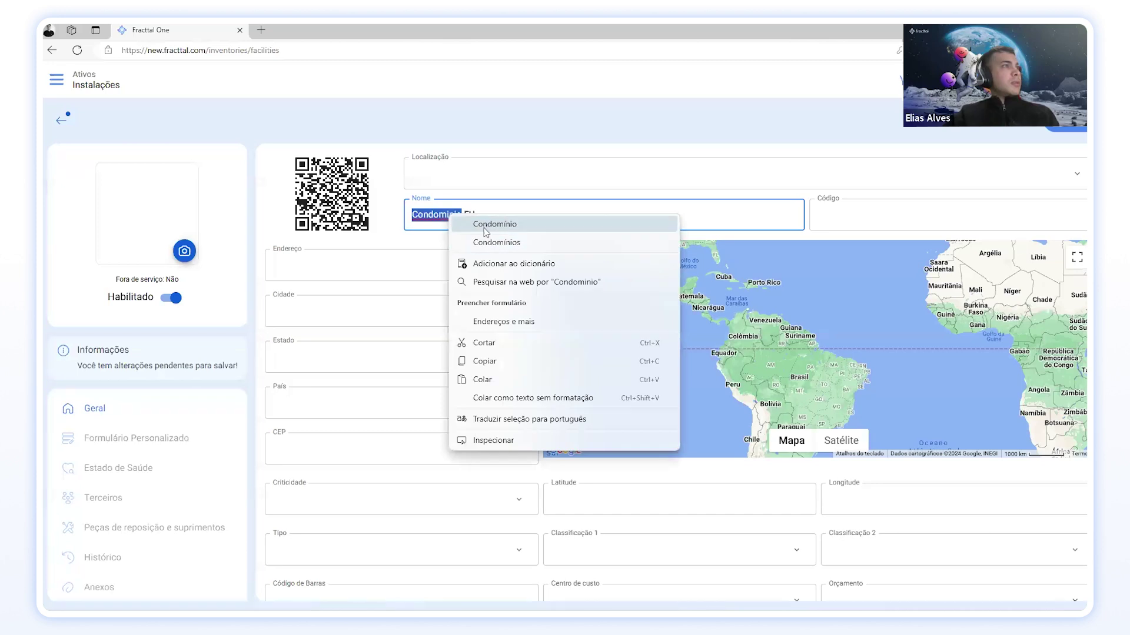
{"action": "left_click", "coordinate": [505, 224]}
Step: Enter CON-FU in the facility's Código field
{"action": "left_click", "coordinate": [546, 218]}
{"action": "left_click", "coordinate": [881, 214]}
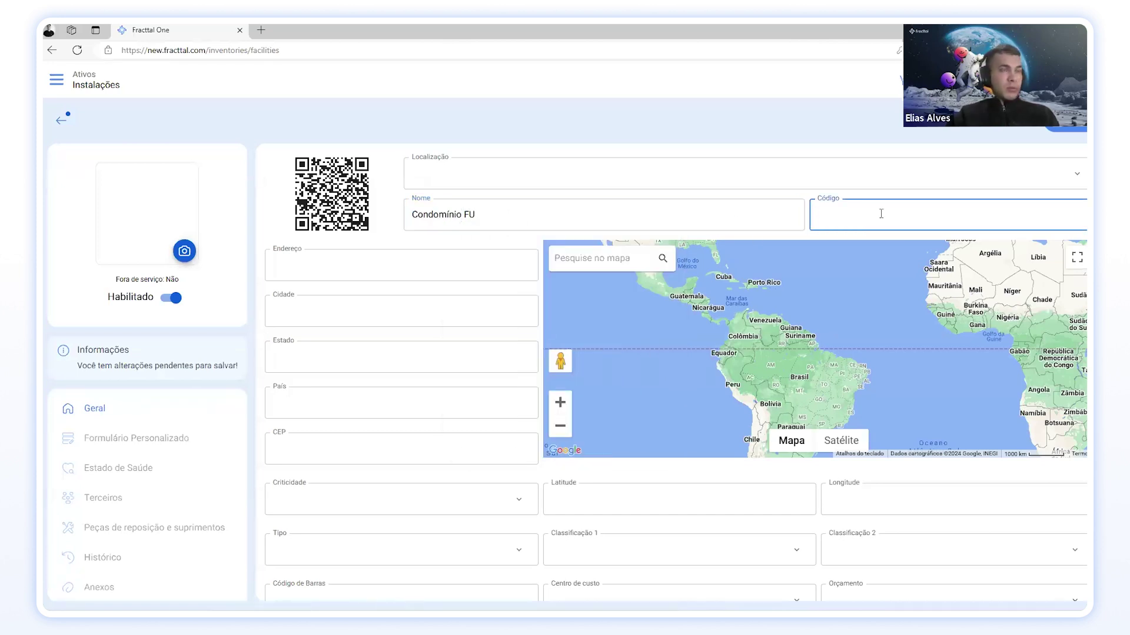
{"action": "type", "text": "CON-"}
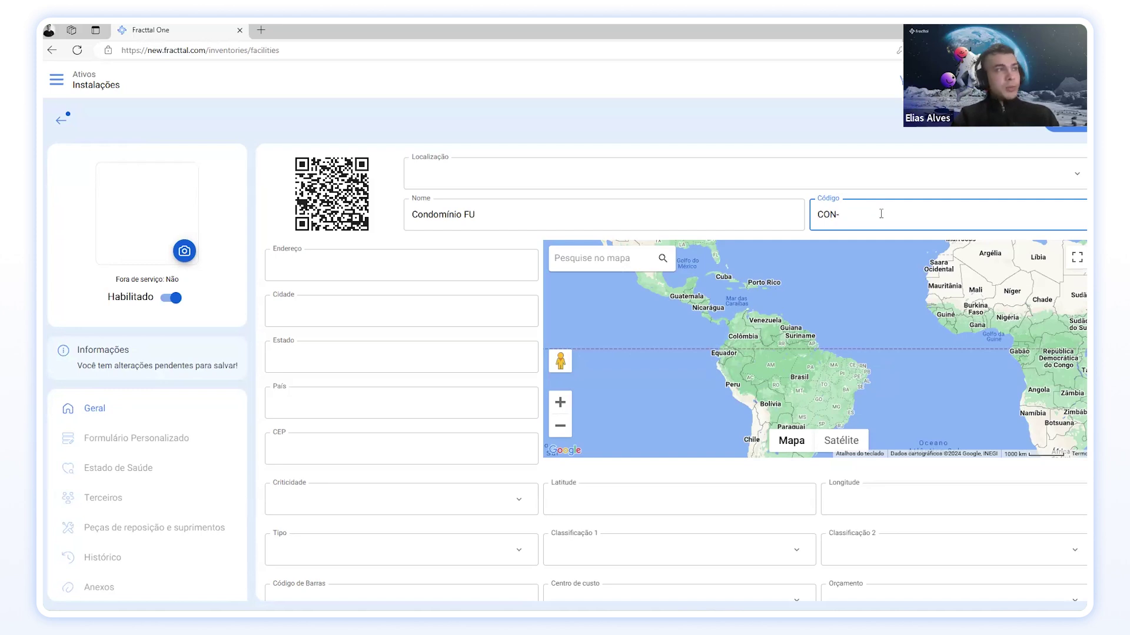
{"action": "type", "text": "FU"}
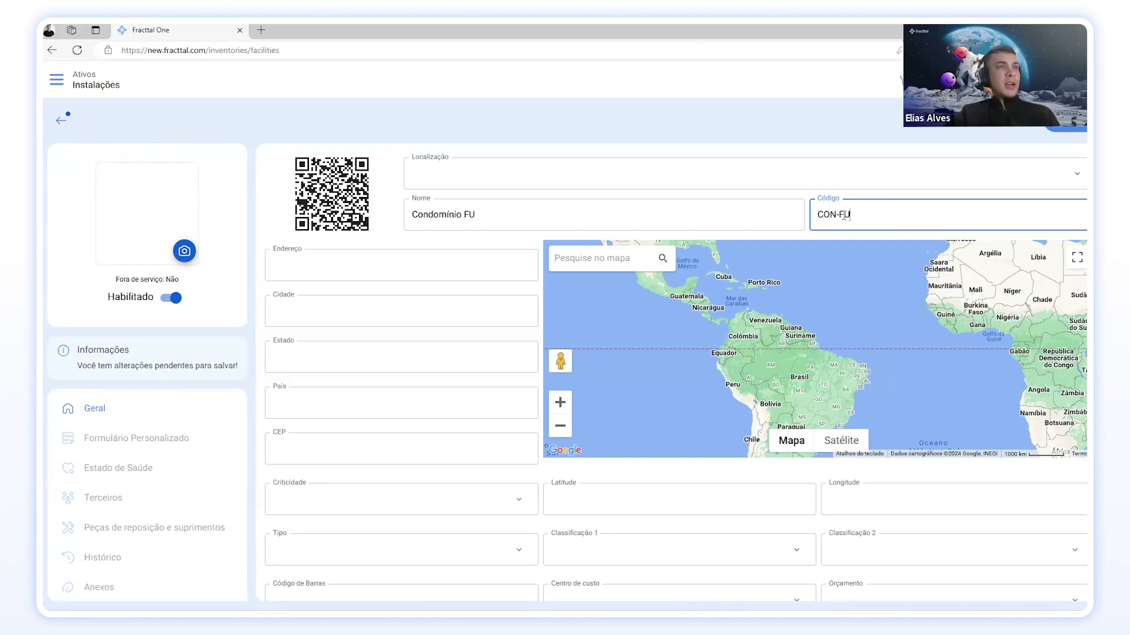
{"action": "key", "text": "ctrl+a"}
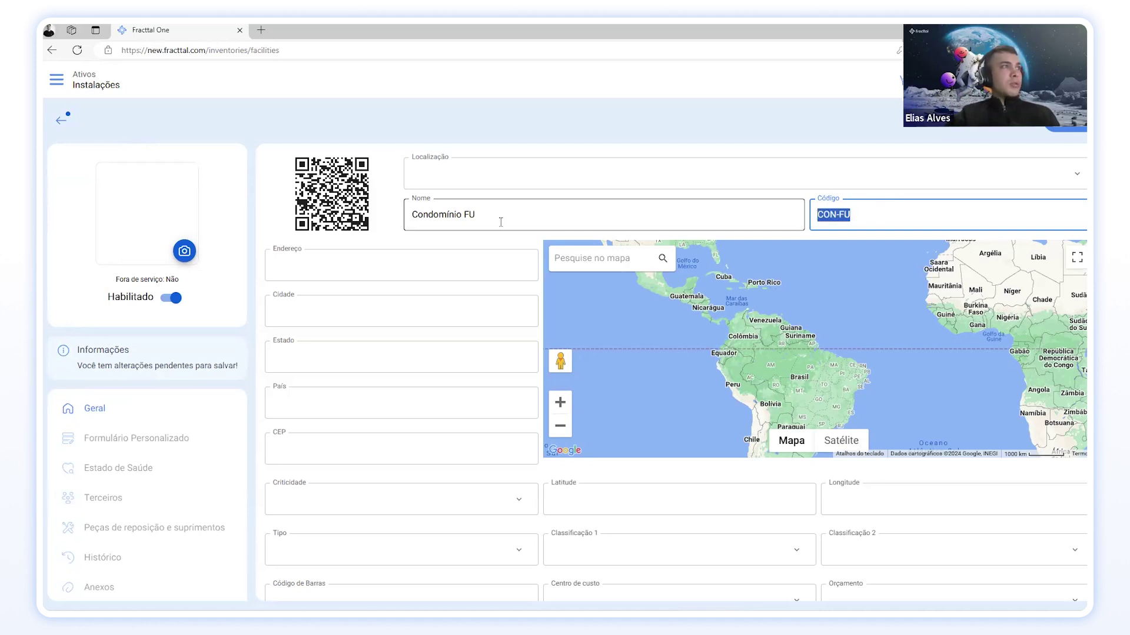
{"action": "left_click", "coordinate": [394, 224]}
{"action": "scroll", "coordinate": [389, 223], "scroll_direction": "down", "scroll_amount": 1}
{"action": "scroll", "coordinate": [388, 222], "scroll_direction": "down", "scroll_amount": 2}
{"action": "scroll", "coordinate": [412, 209], "scroll_direction": "up", "scroll_amount": 3}
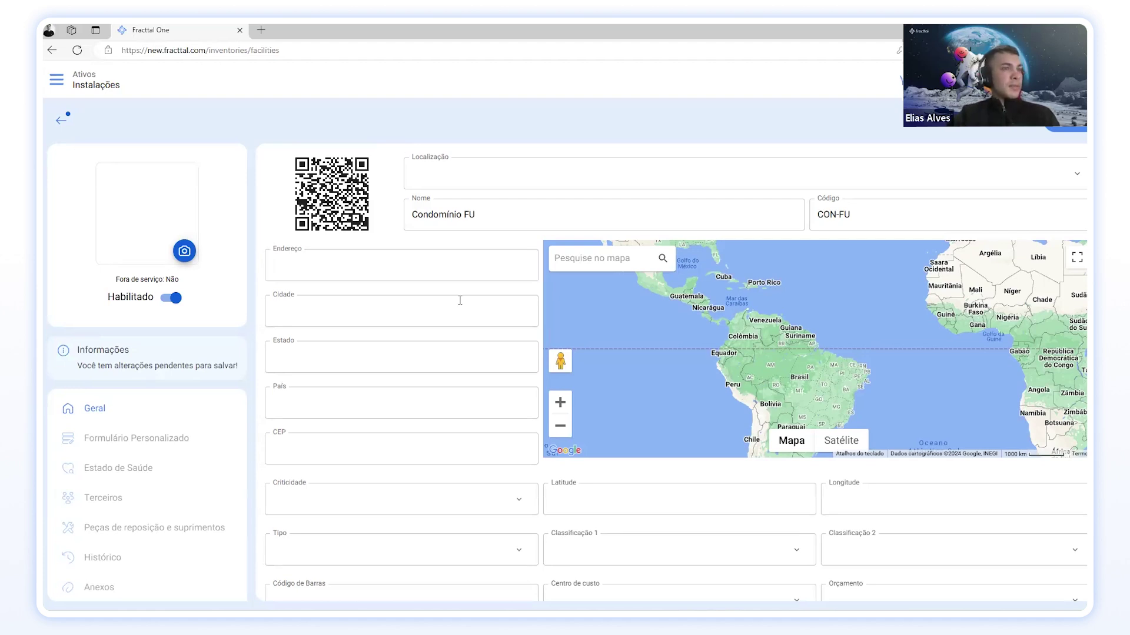
{"action": "scroll", "coordinate": [422, 333], "scroll_direction": "down", "scroll_amount": 2}
Step: Fill the street, city, state, country and CEP fields from the saved address autofill entry
{"action": "scroll", "coordinate": [422, 309], "scroll_direction": "up", "scroll_amount": 2}
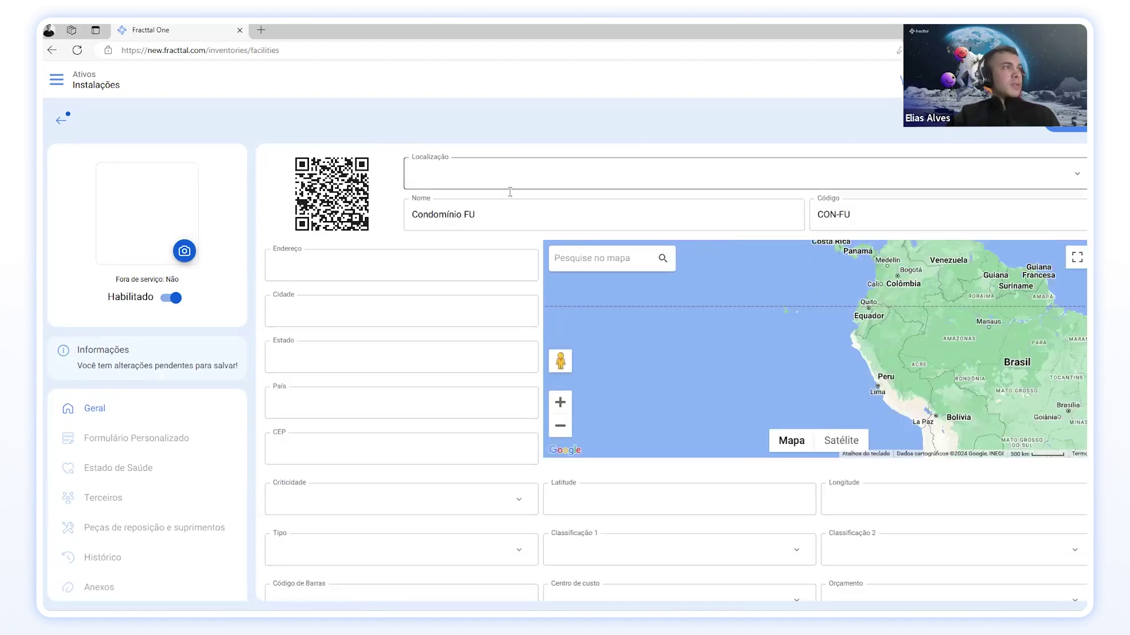
{"action": "scroll", "coordinate": [633, 297], "scroll_direction": "down", "scroll_amount": 2}
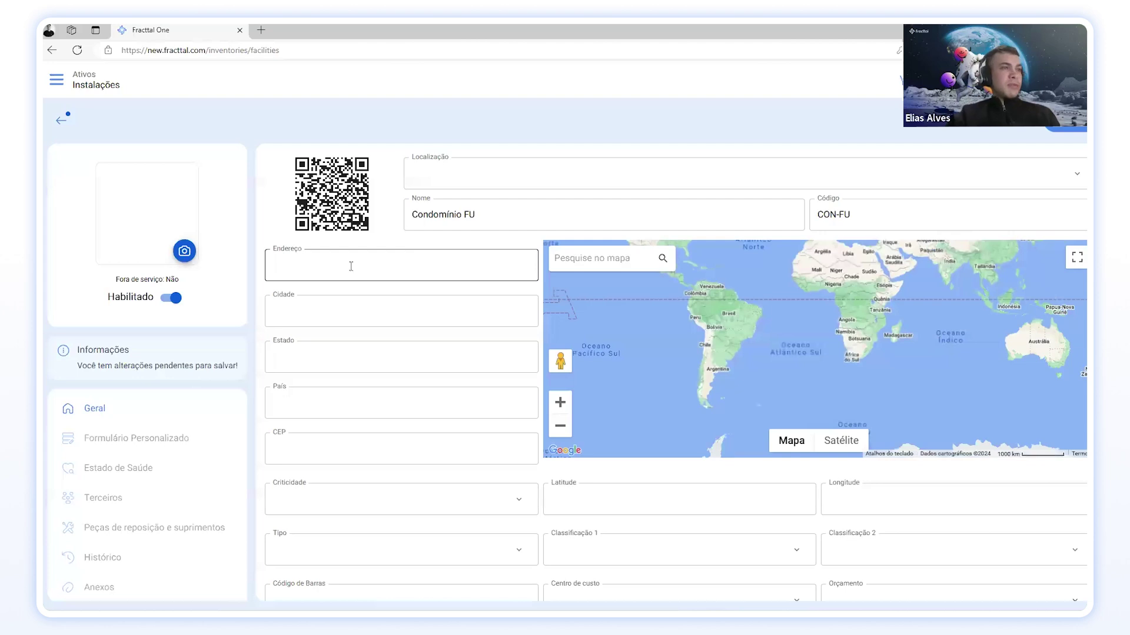
{"action": "scroll", "coordinate": [368, 447], "scroll_direction": "down", "scroll_amount": 3}
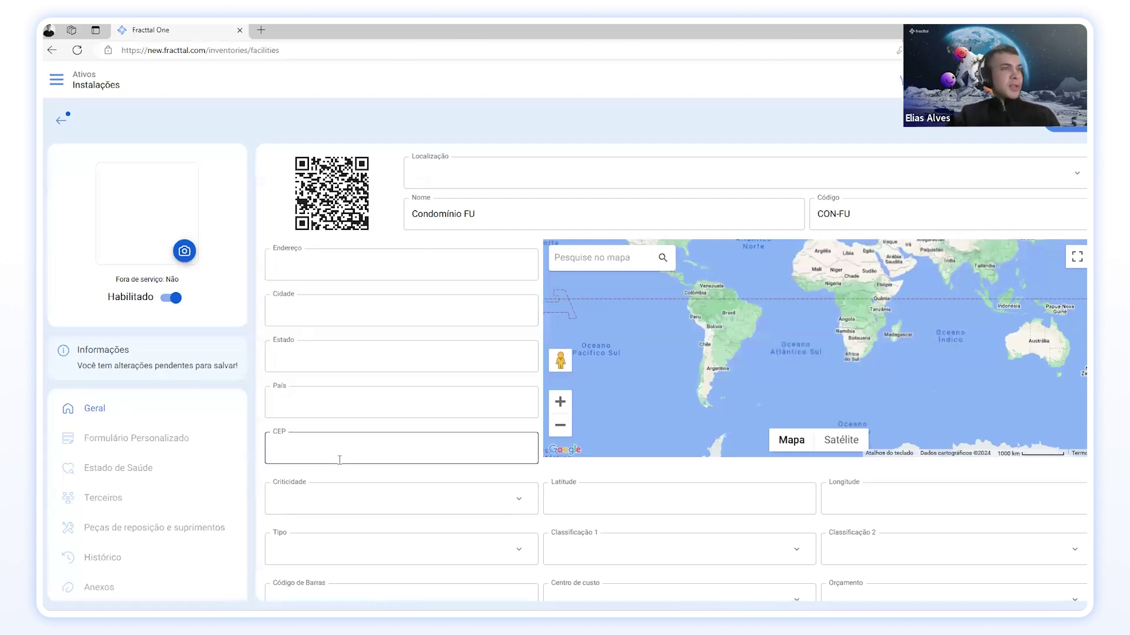
{"action": "scroll", "coordinate": [360, 454], "scroll_direction": "up", "scroll_amount": 3}
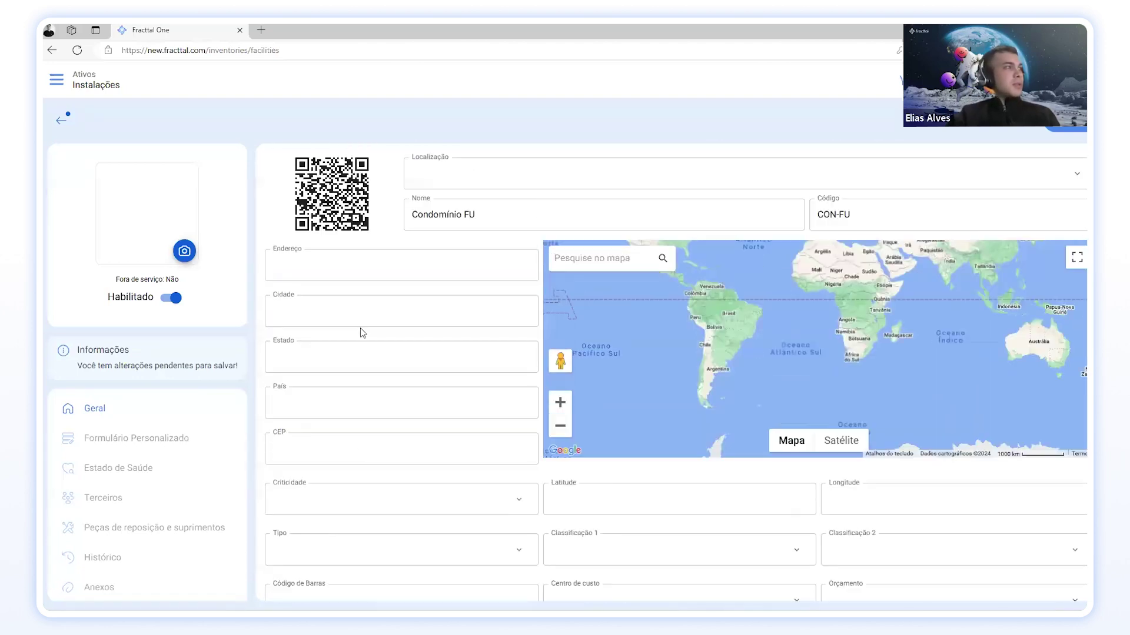
{"action": "left_click", "coordinate": [326, 266]}
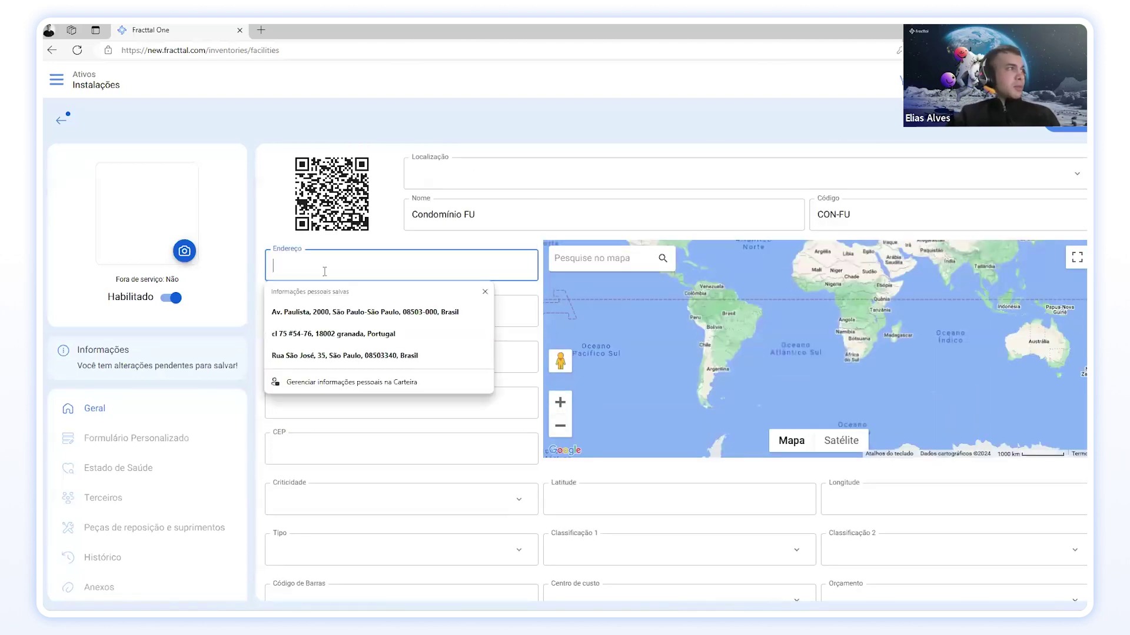
{"action": "left_click", "coordinate": [329, 303]}
{"action": "scroll", "coordinate": [359, 270], "scroll_direction": "down", "scroll_amount": 1}
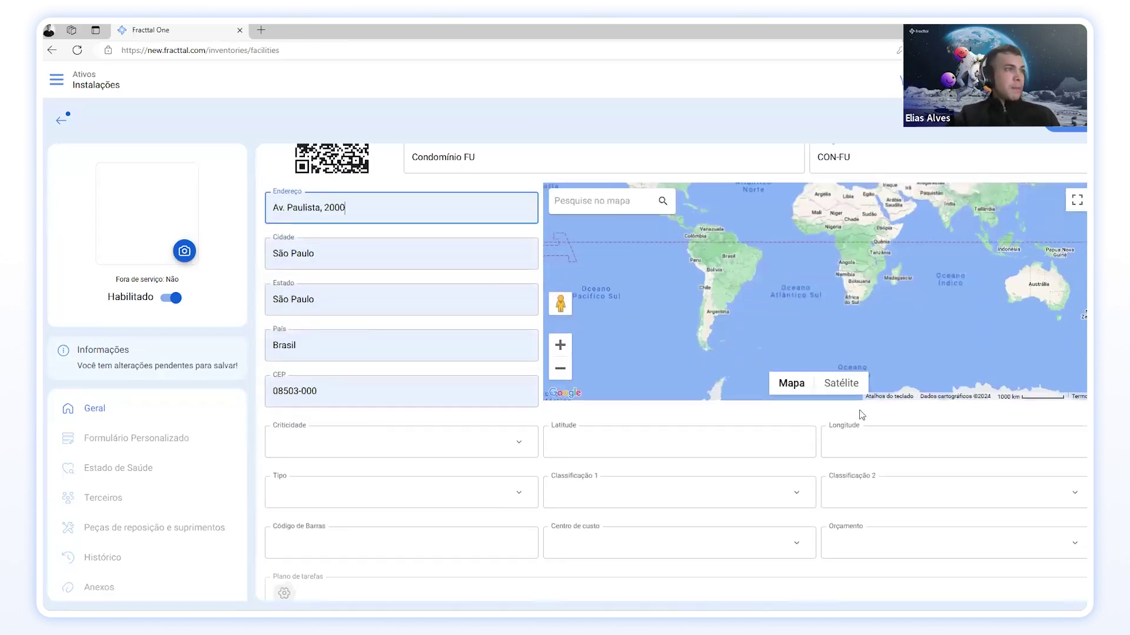
{"action": "scroll", "coordinate": [360, 292], "scroll_direction": "up", "scroll_amount": 1}
{"action": "scroll", "coordinate": [361, 292], "scroll_direction": "down", "scroll_amount": 3}
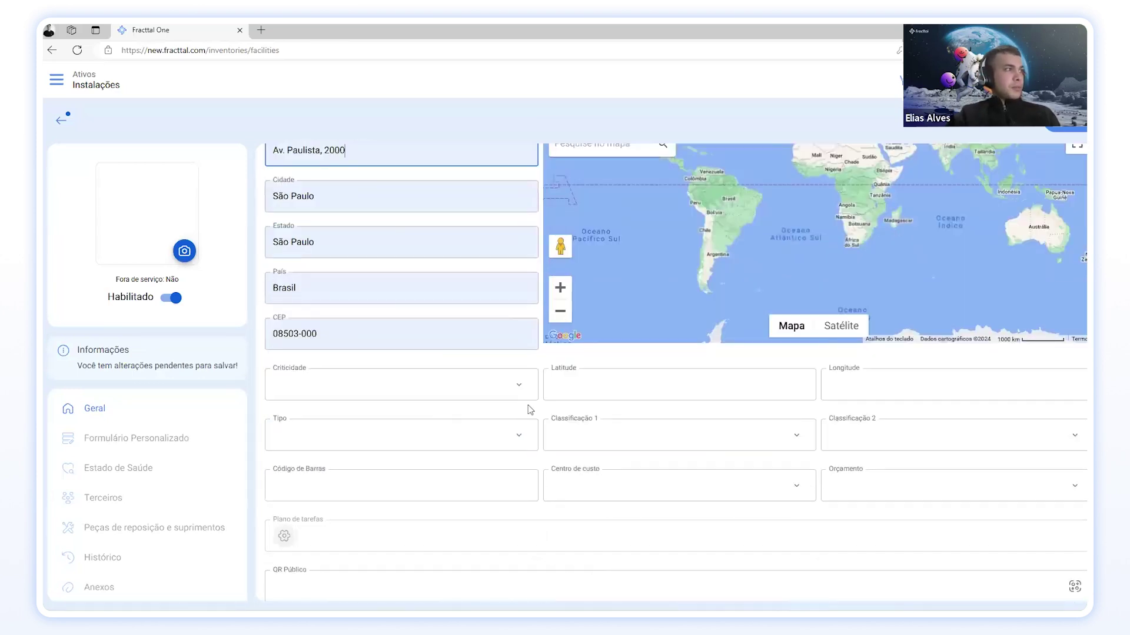
{"action": "scroll", "coordinate": [341, 241], "scroll_direction": "up", "scroll_amount": 1}
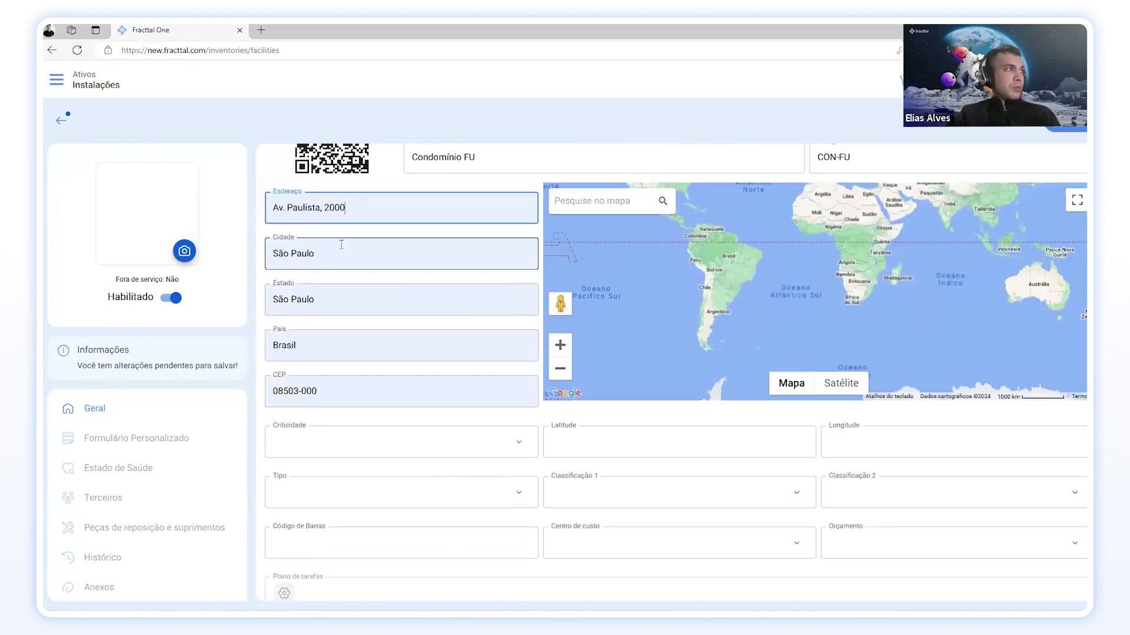
{"action": "scroll", "coordinate": [365, 294], "scroll_direction": "down", "scroll_amount": 2}
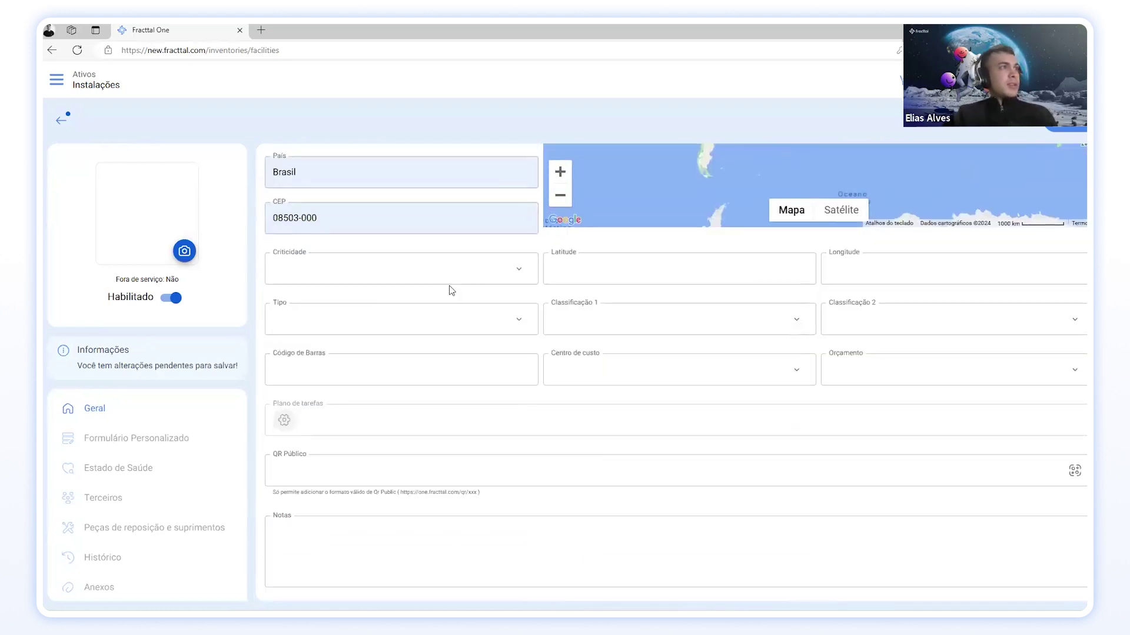
Step: Set the facility's Criticidade to Médio
{"action": "left_click", "coordinate": [517, 277]}
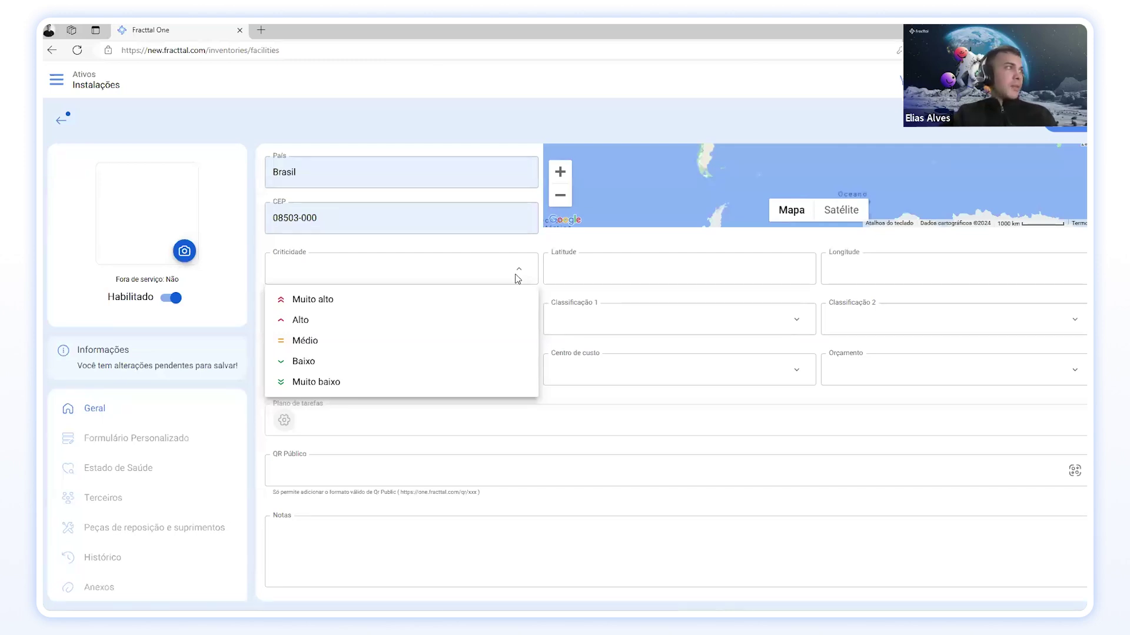
{"action": "left_click", "coordinate": [433, 348]}
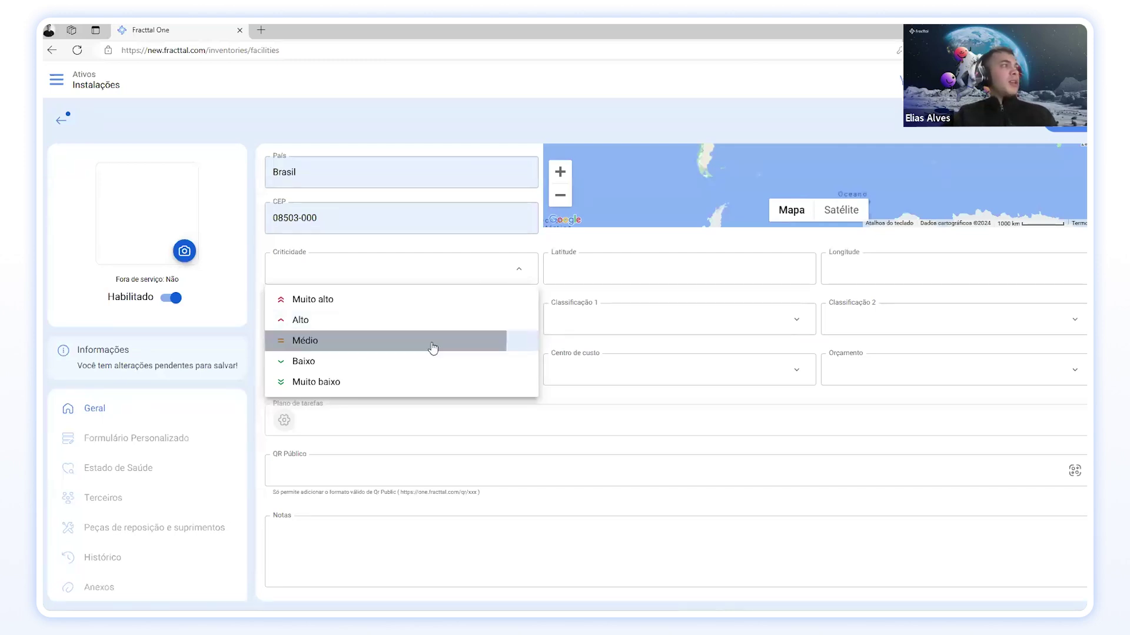
{"action": "left_click", "coordinate": [444, 284]}
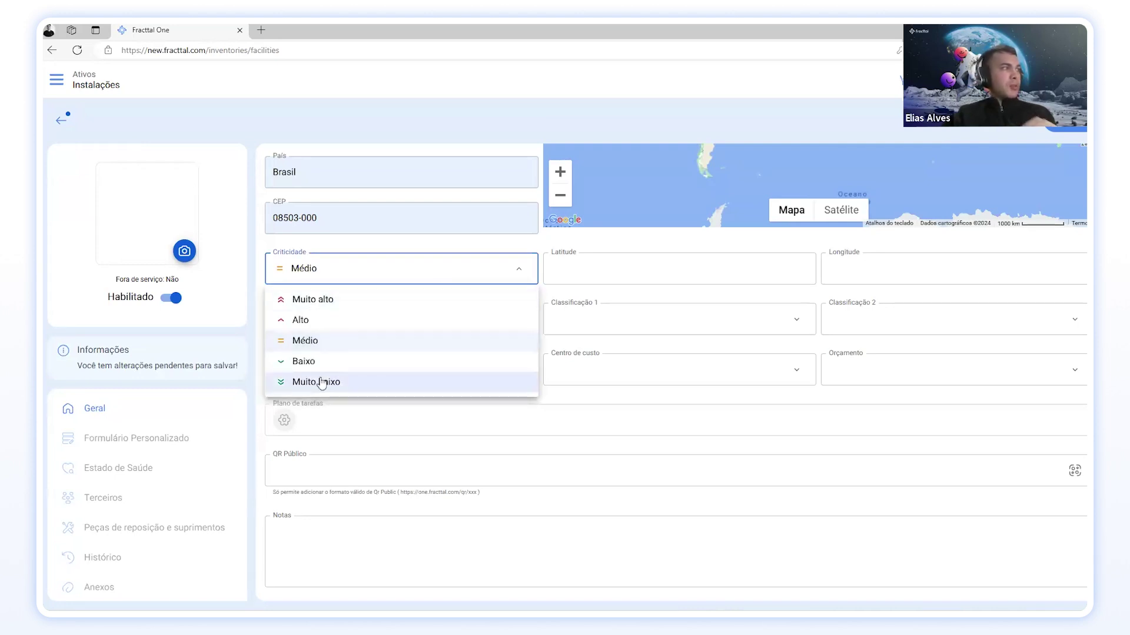
{"action": "left_click", "coordinate": [241, 315]}
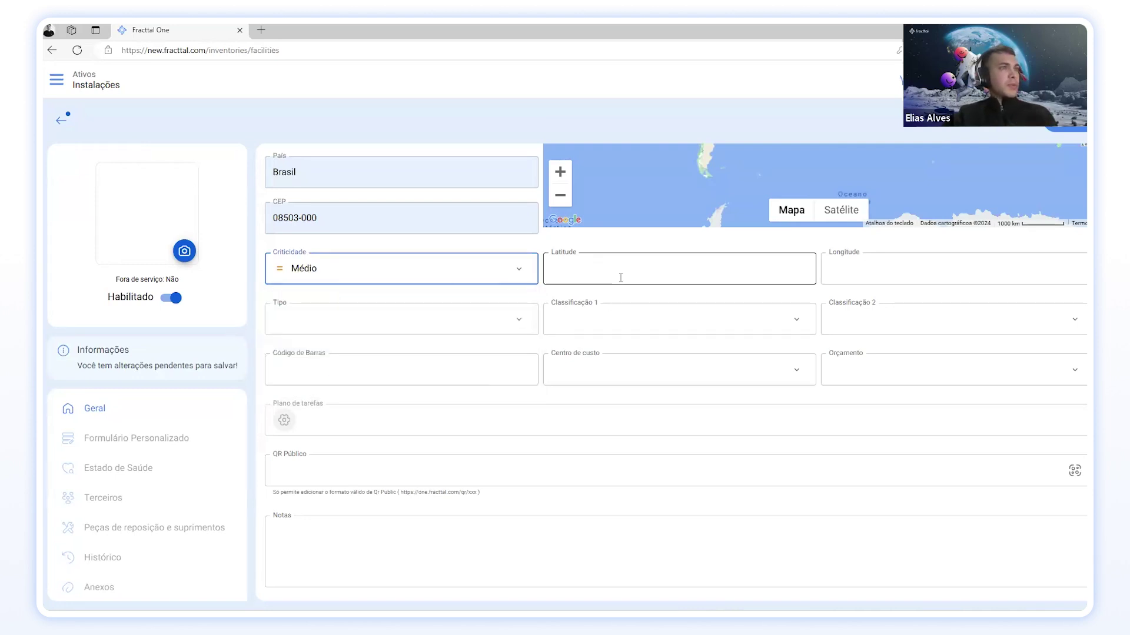
Step: Try adding a 'Condominio' type, then search 'con' and select the existing CONDOMINIO type
{"action": "left_click", "coordinate": [519, 320]}
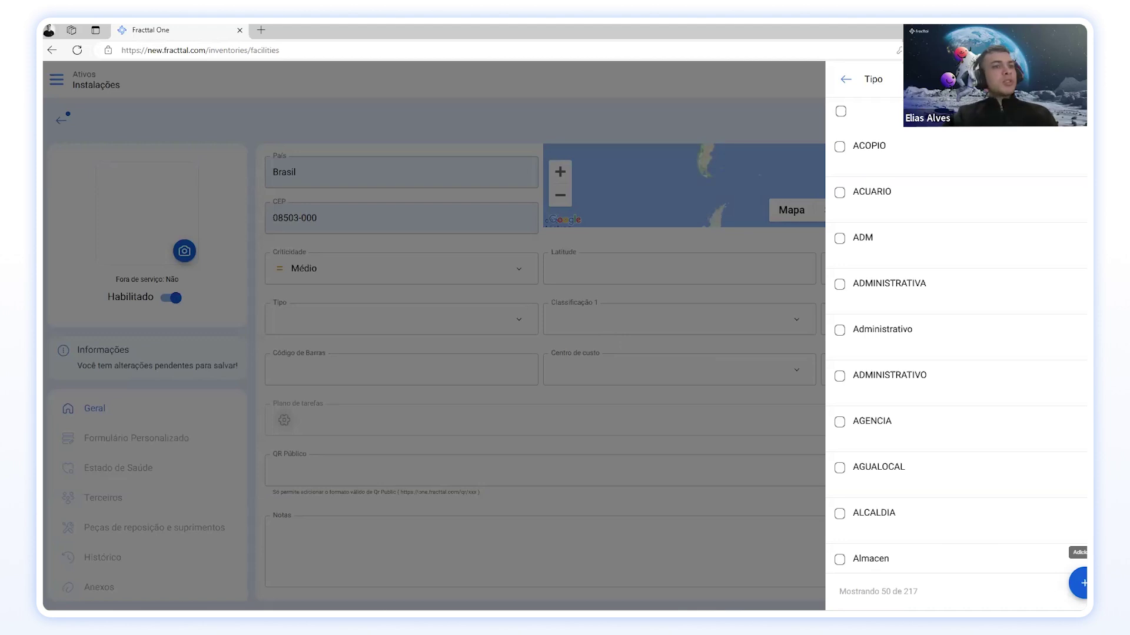
{"action": "left_click", "coordinate": [1082, 583]}
{"action": "left_click", "coordinate": [917, 128]}
{"action": "type", "text": "Condominio"}
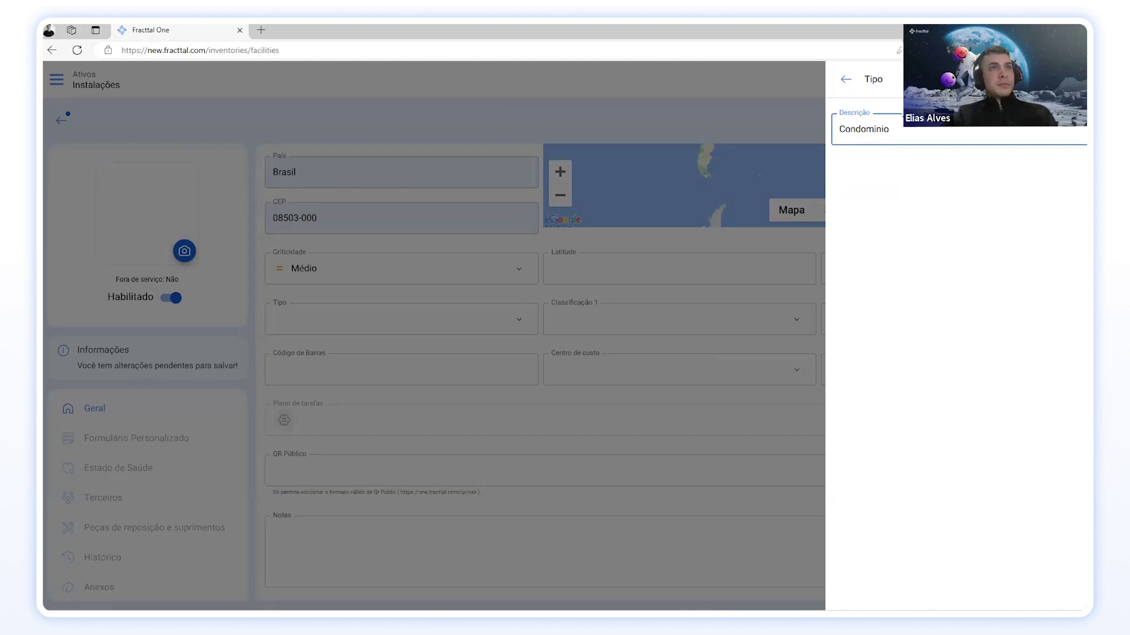
{"action": "key", "text": "Return"}
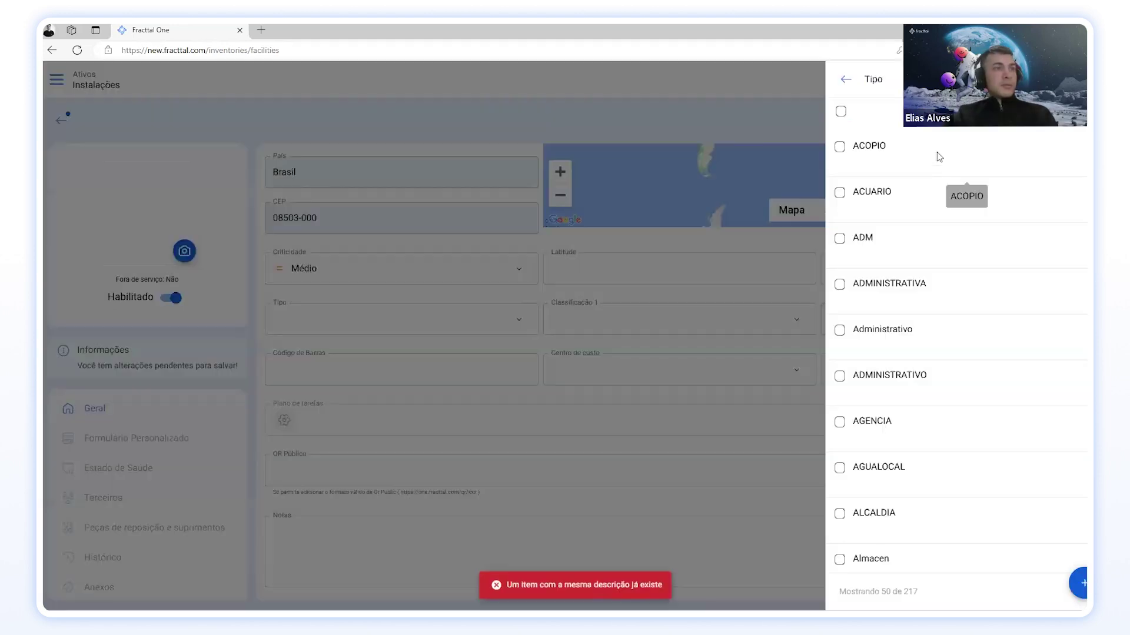
{"action": "left_click", "coordinate": [1066, 79]}
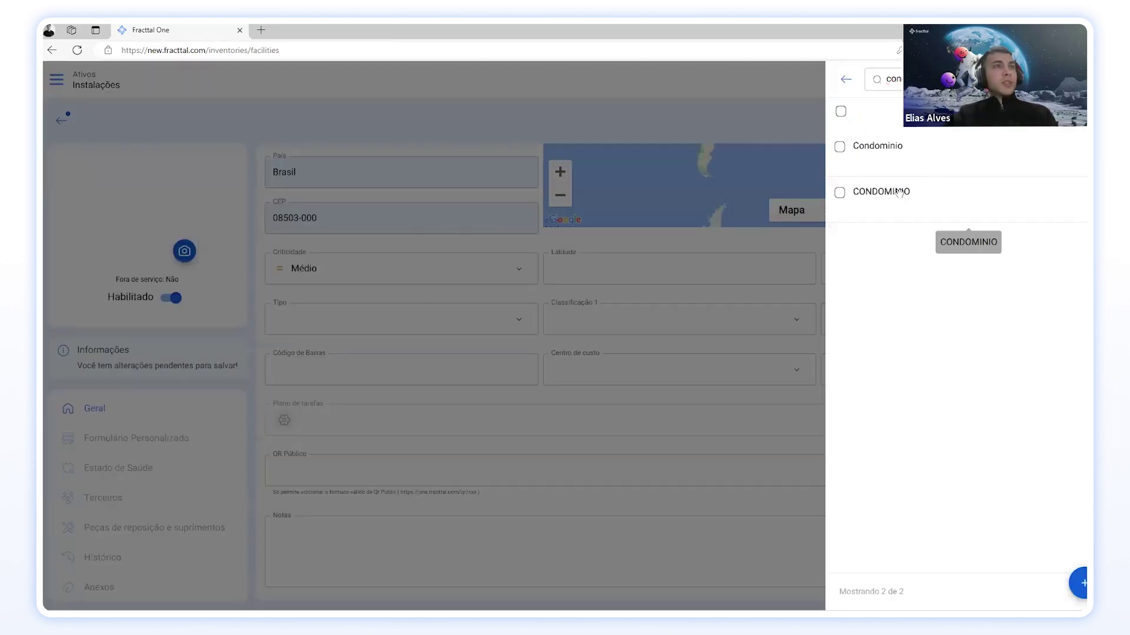
{"action": "left_click", "coordinate": [906, 194]}
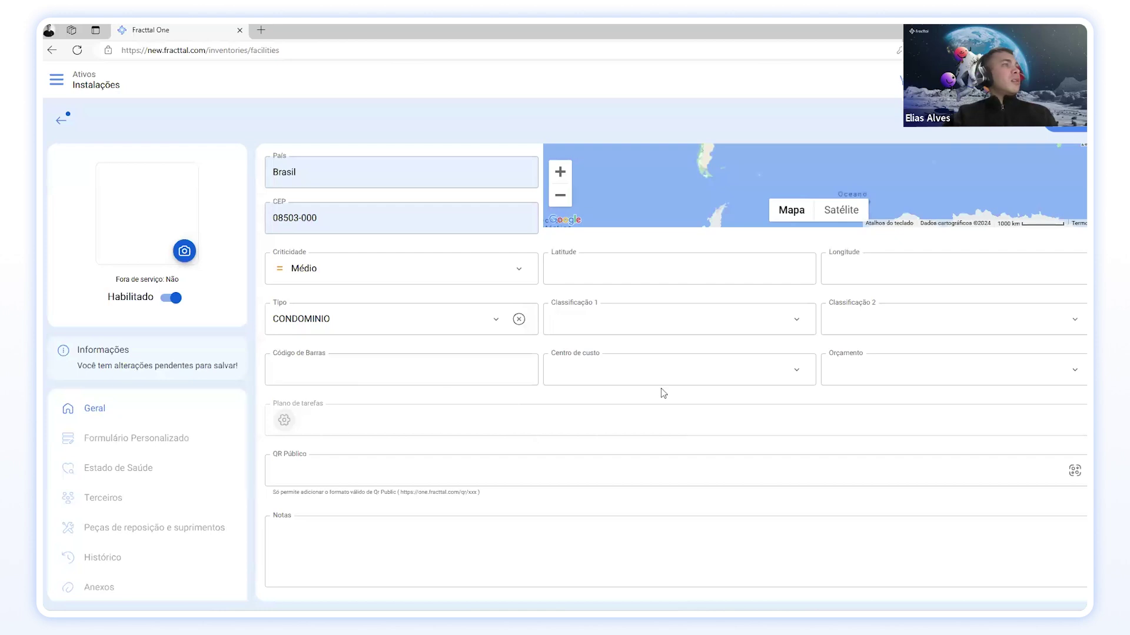
Step: Set Classificação 1 to COMERCIAL, found by searching 'com', and Classificação 2 to 2000 m2
{"action": "left_click", "coordinate": [796, 319]}
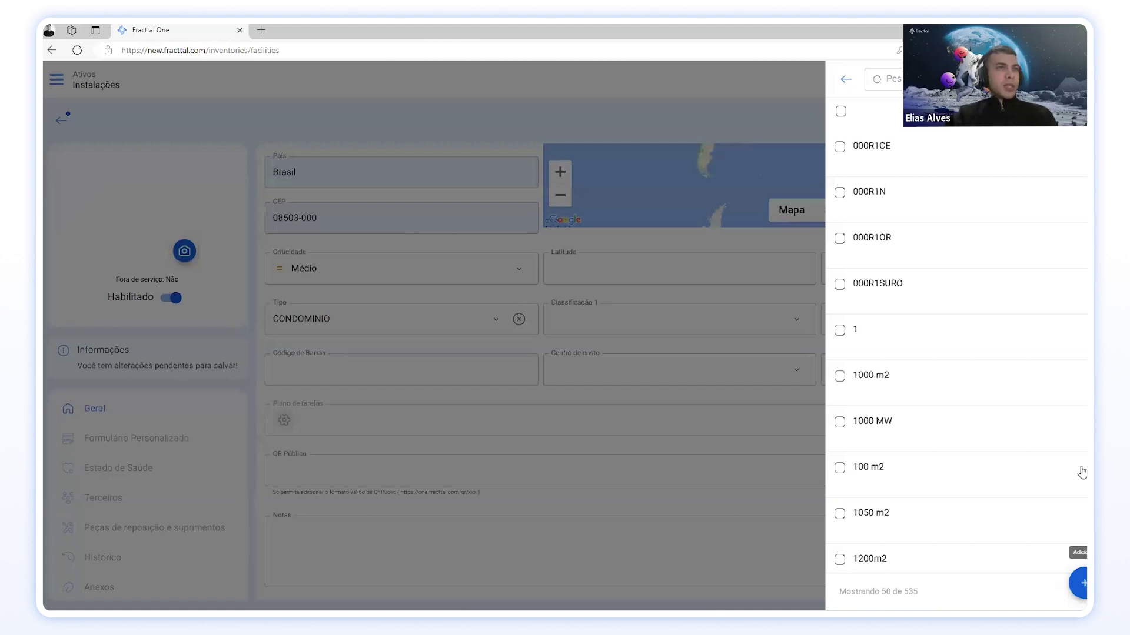
{"action": "left_click", "coordinate": [1081, 582]}
{"action": "type", "text": "Comercial"}
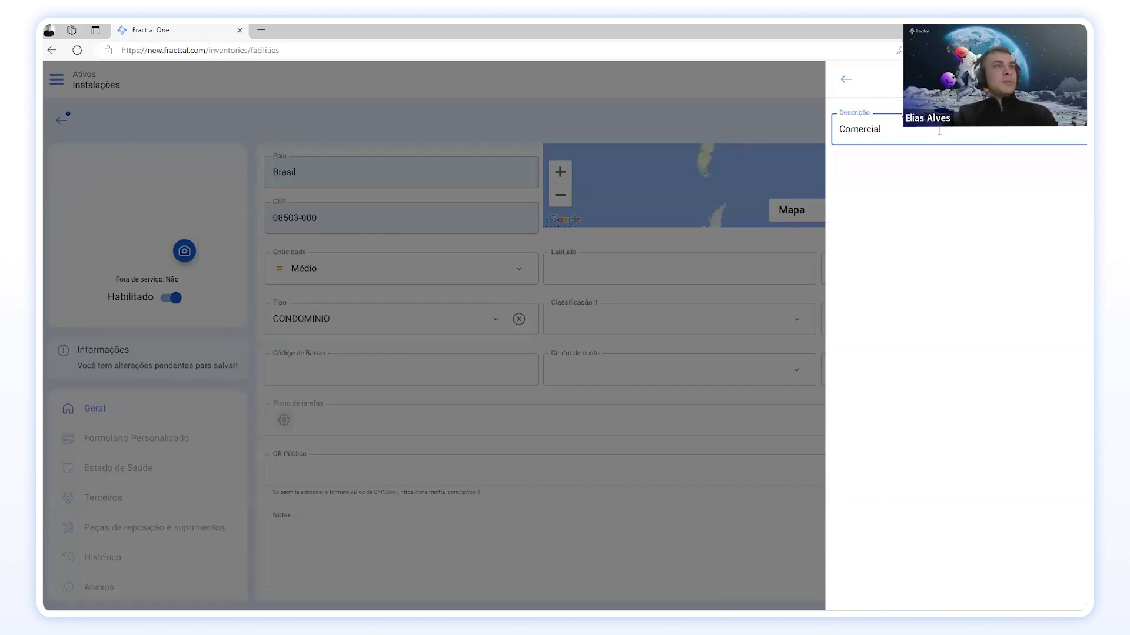
{"action": "key", "text": "Return"}
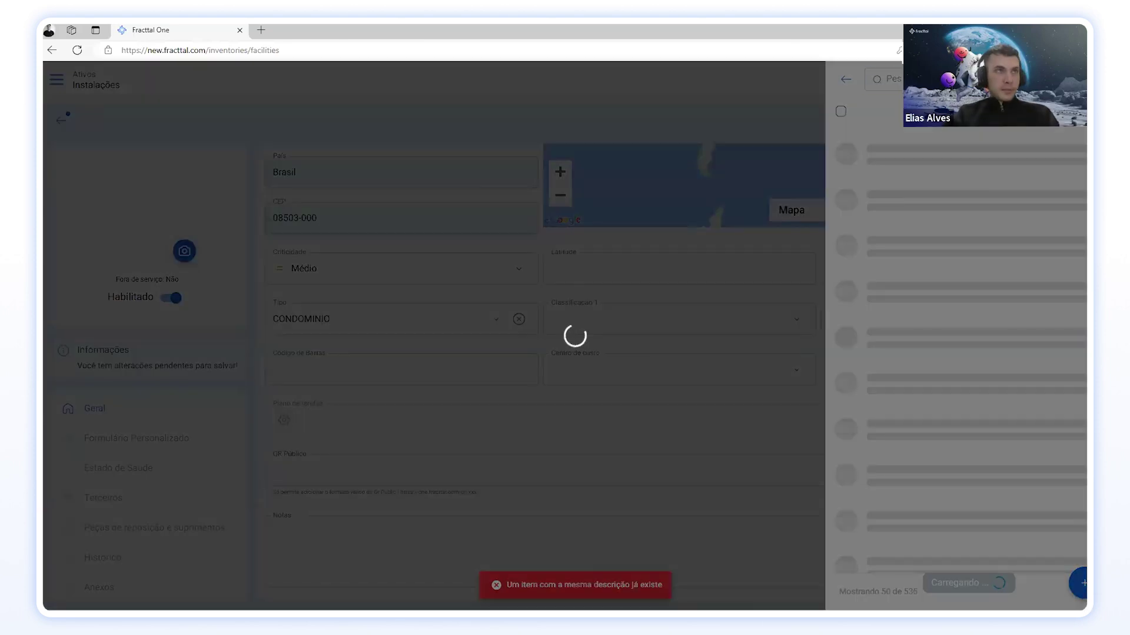
{"action": "type", "text": "com"}
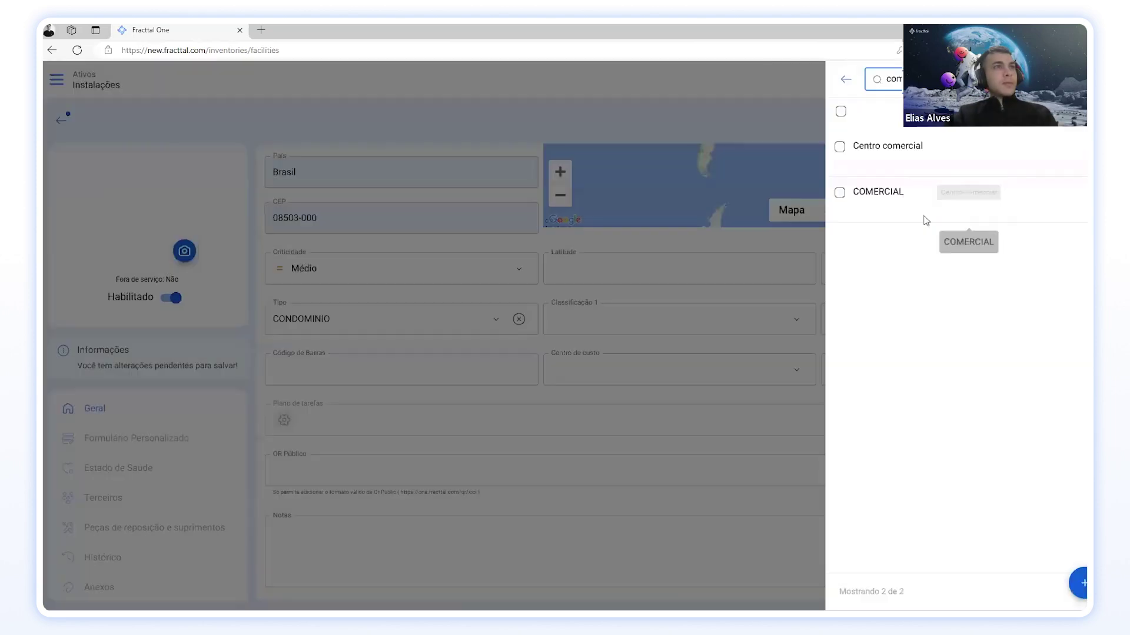
{"action": "left_click", "coordinate": [885, 207]}
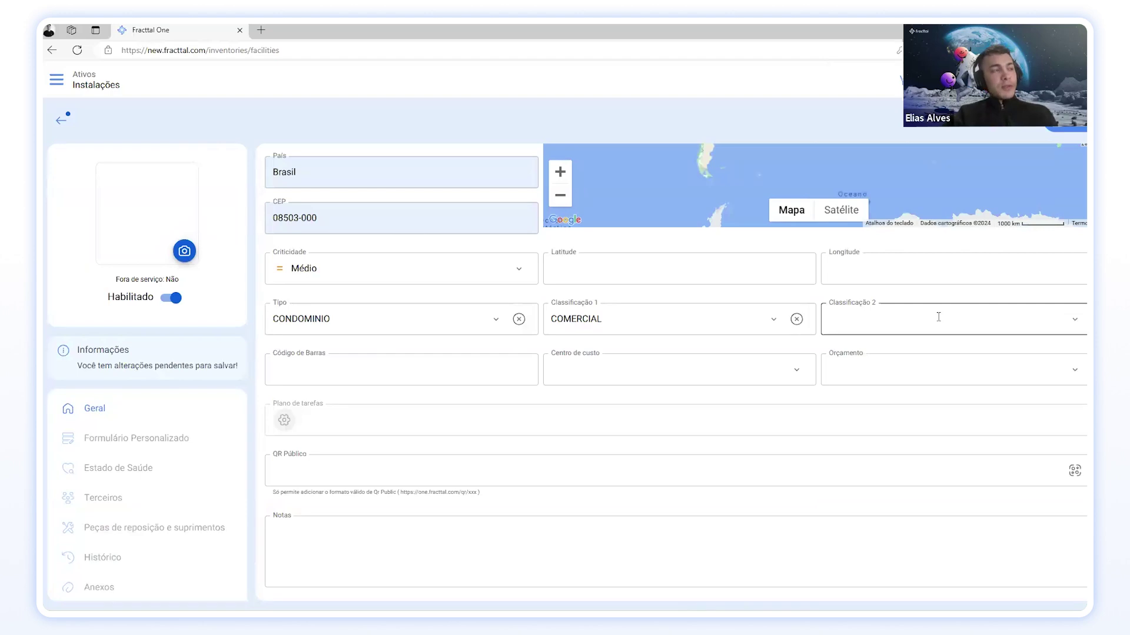
{"action": "left_click", "coordinate": [1074, 319]}
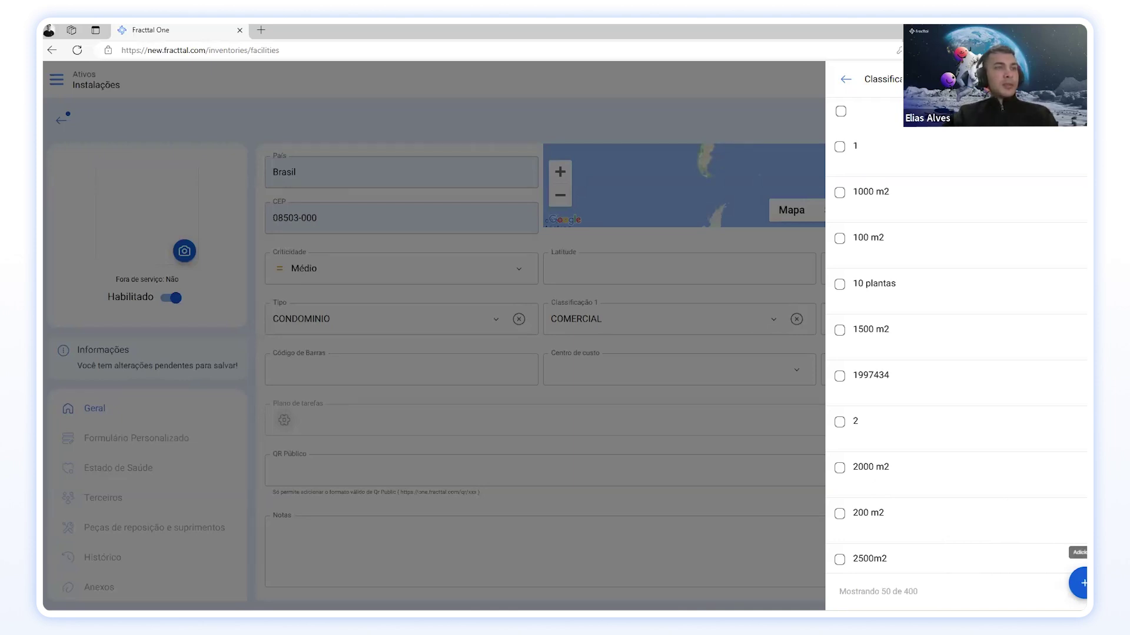
{"action": "left_click", "coordinate": [871, 467]}
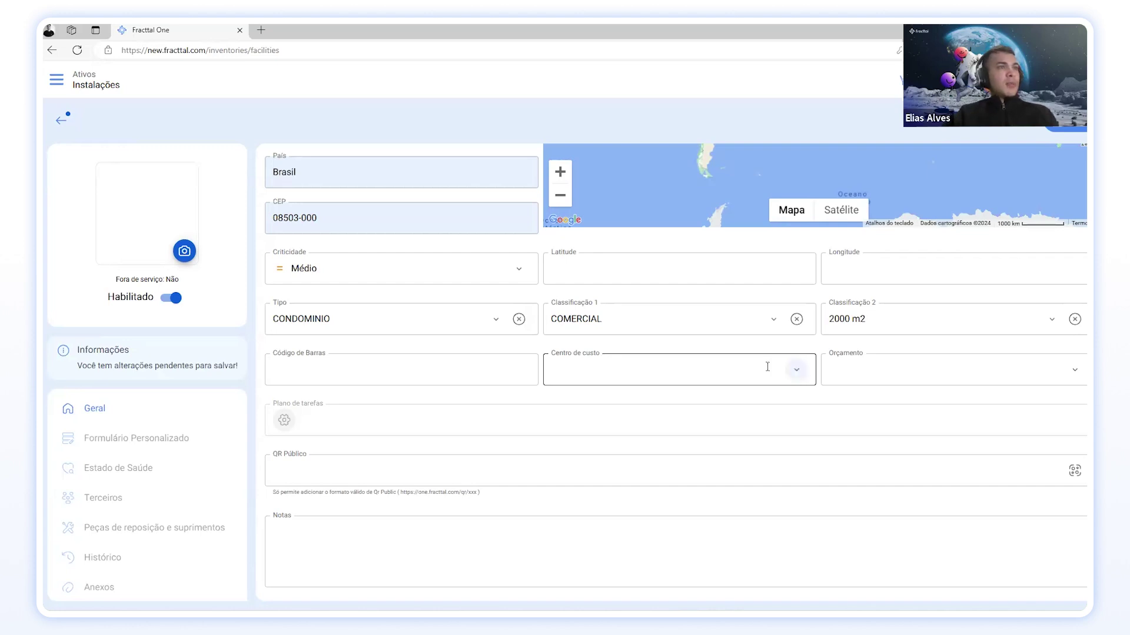
{"action": "left_click", "coordinate": [438, 369]}
{"action": "left_click", "coordinate": [448, 348]}
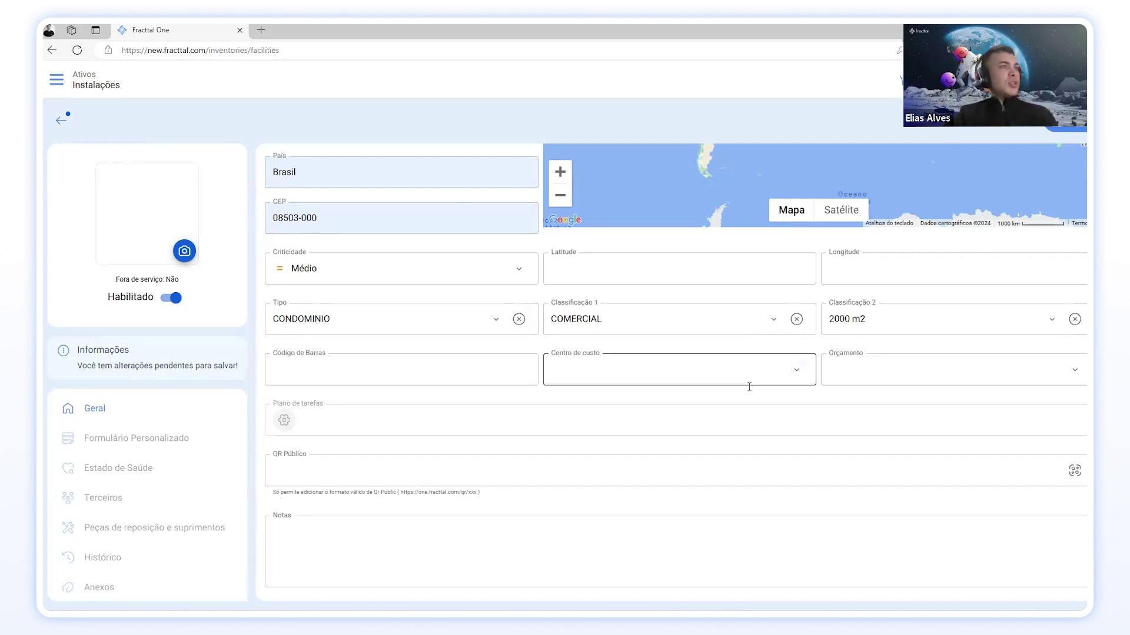
{"action": "left_click", "coordinate": [795, 373]}
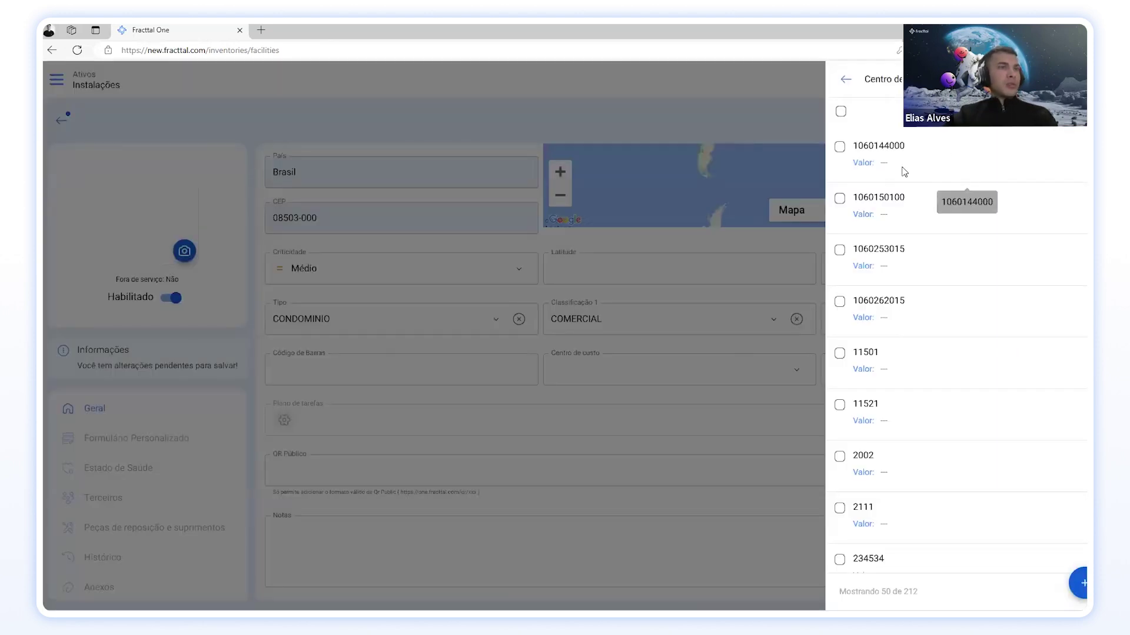
{"action": "left_click", "coordinate": [1081, 583]}
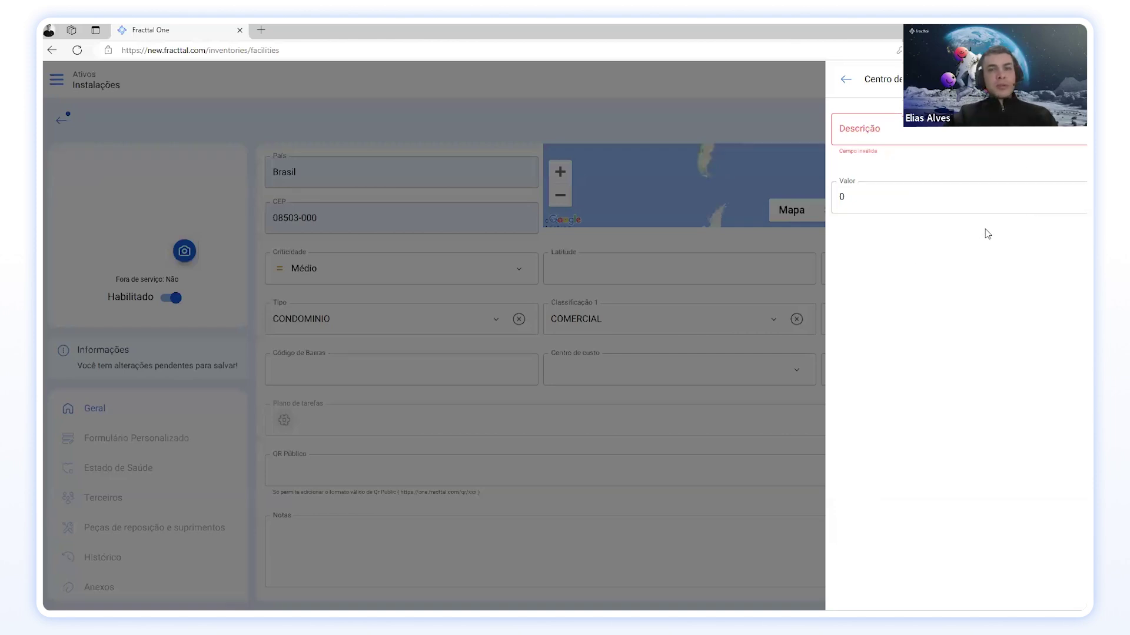
{"action": "left_click", "coordinate": [845, 88]}
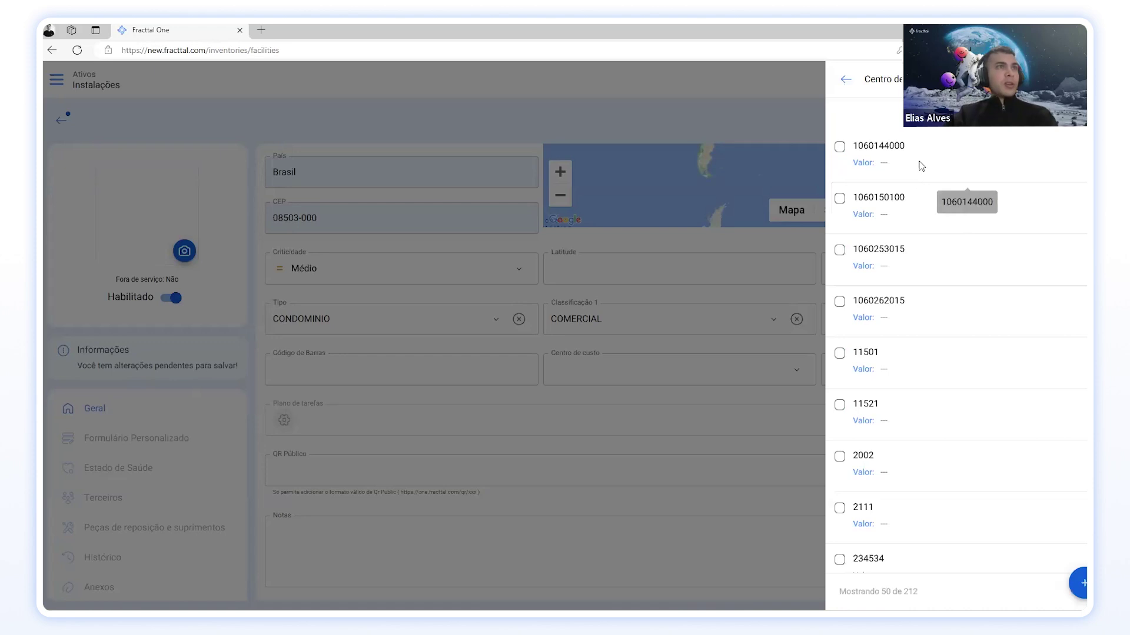
{"action": "left_click", "coordinate": [919, 162]}
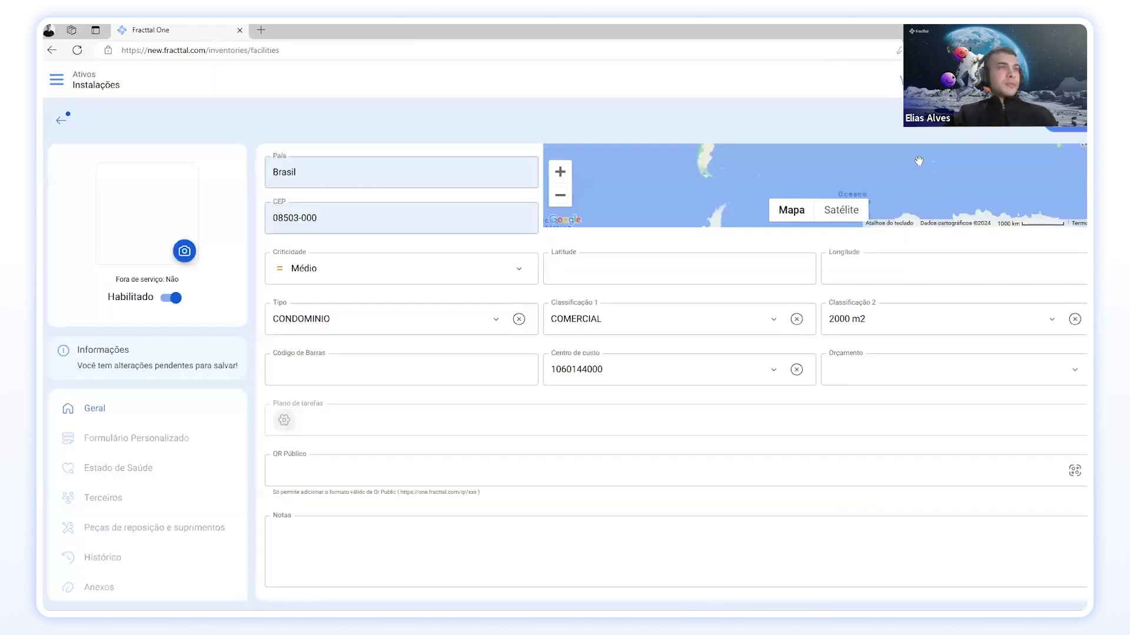
Step: Browse the Orçamento list and close it without picking a budget
{"action": "left_click", "coordinate": [1074, 375]}
{"action": "scroll", "coordinate": [932, 320], "scroll_direction": "down", "scroll_amount": 8}
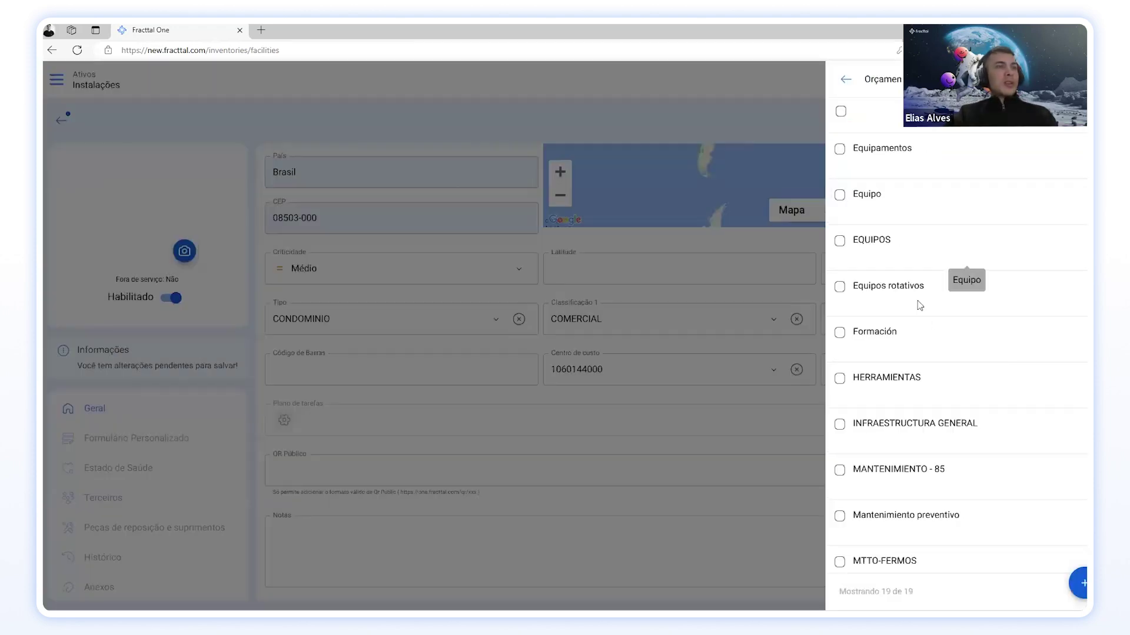
{"action": "scroll", "coordinate": [916, 307], "scroll_direction": "up", "scroll_amount": 5}
{"action": "left_click", "coordinate": [846, 80]}
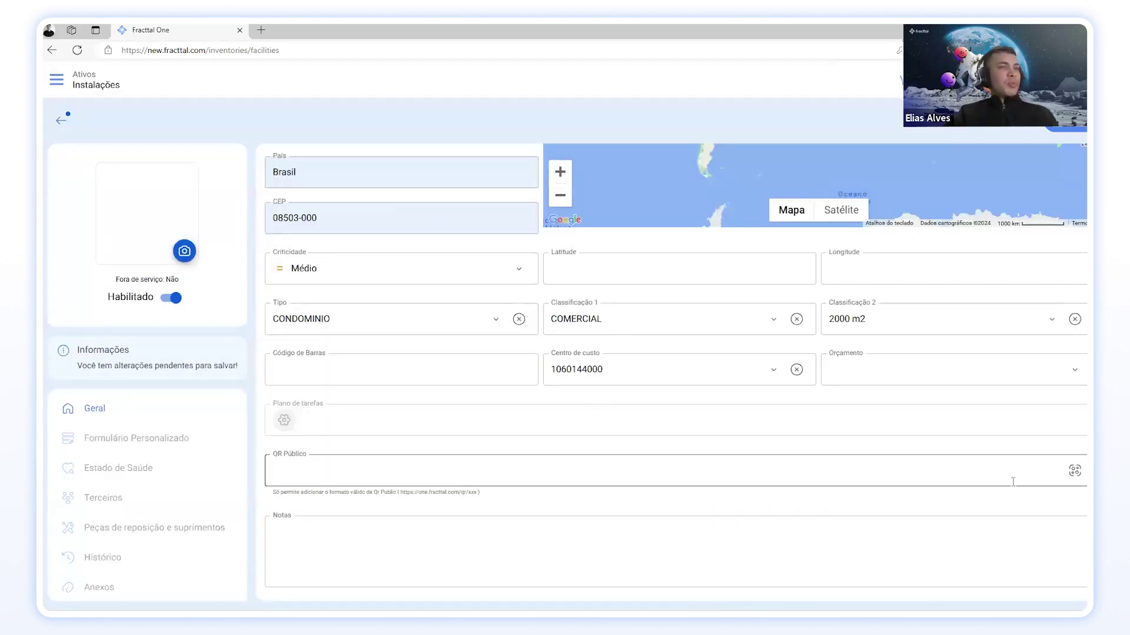
{"action": "left_click", "coordinate": [1069, 471]}
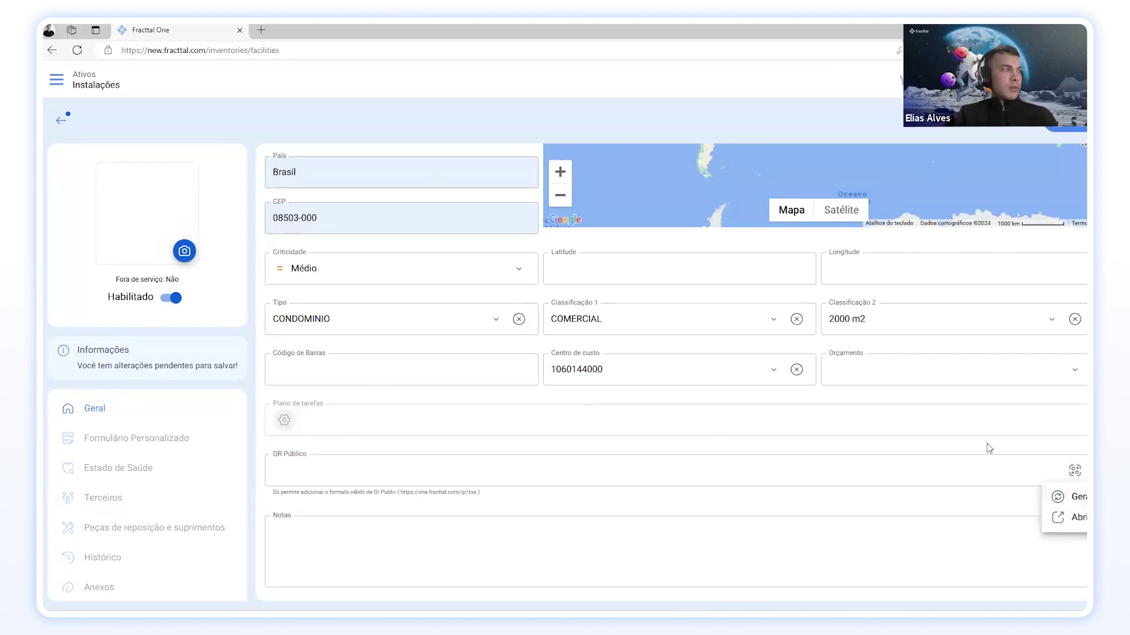
{"action": "left_click", "coordinate": [905, 190]}
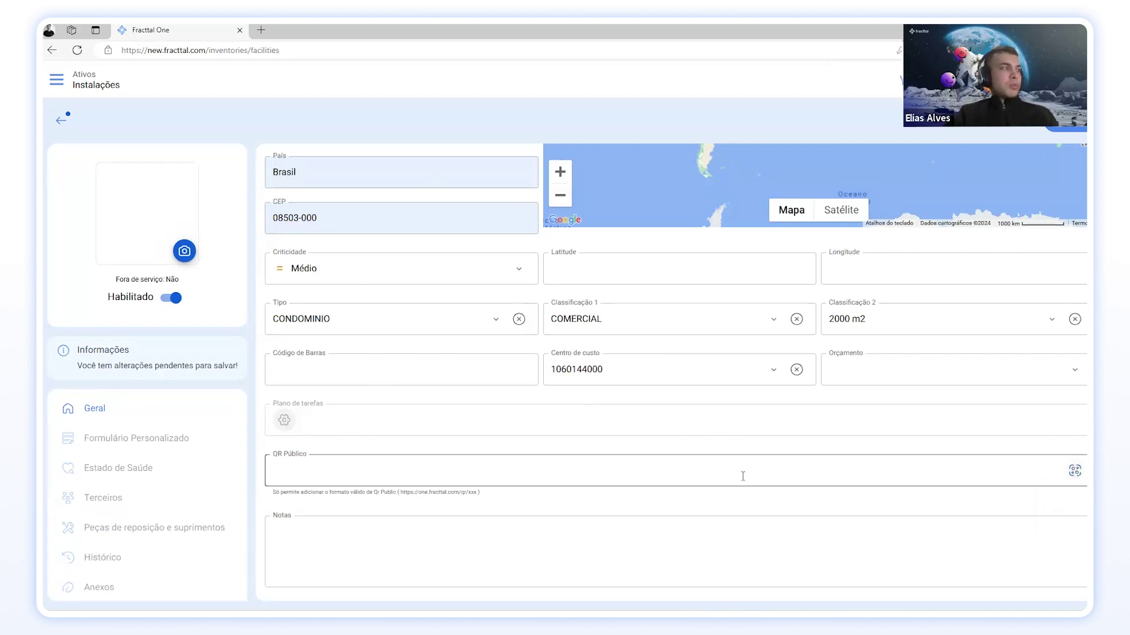
{"action": "left_click", "coordinate": [429, 568]}
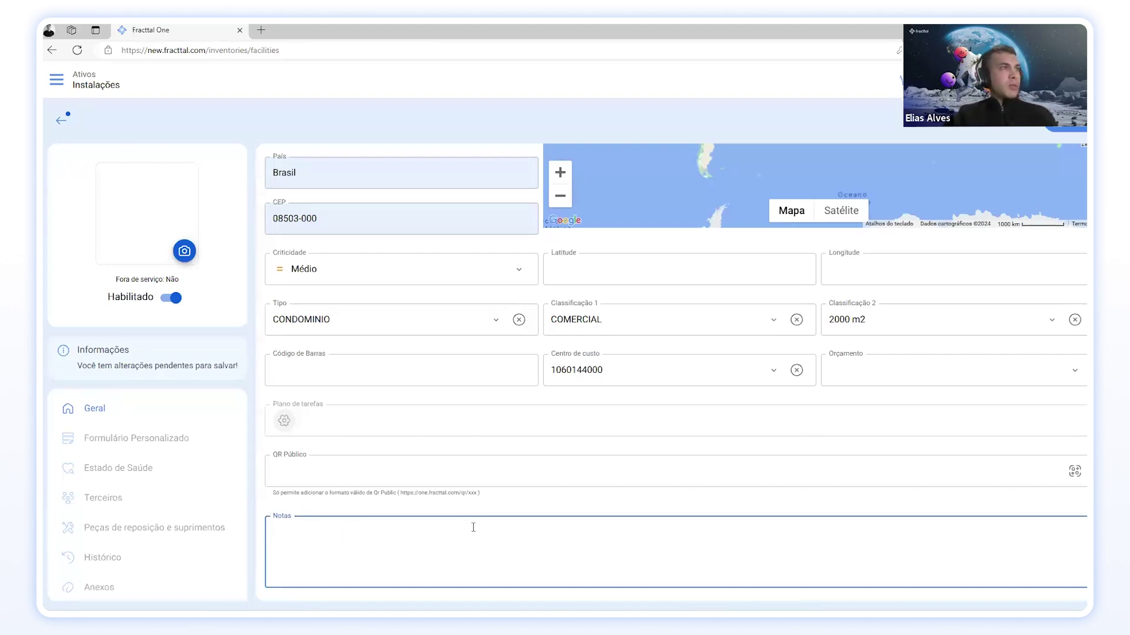
{"action": "scroll", "coordinate": [781, 209], "scroll_direction": "up", "scroll_amount": 4}
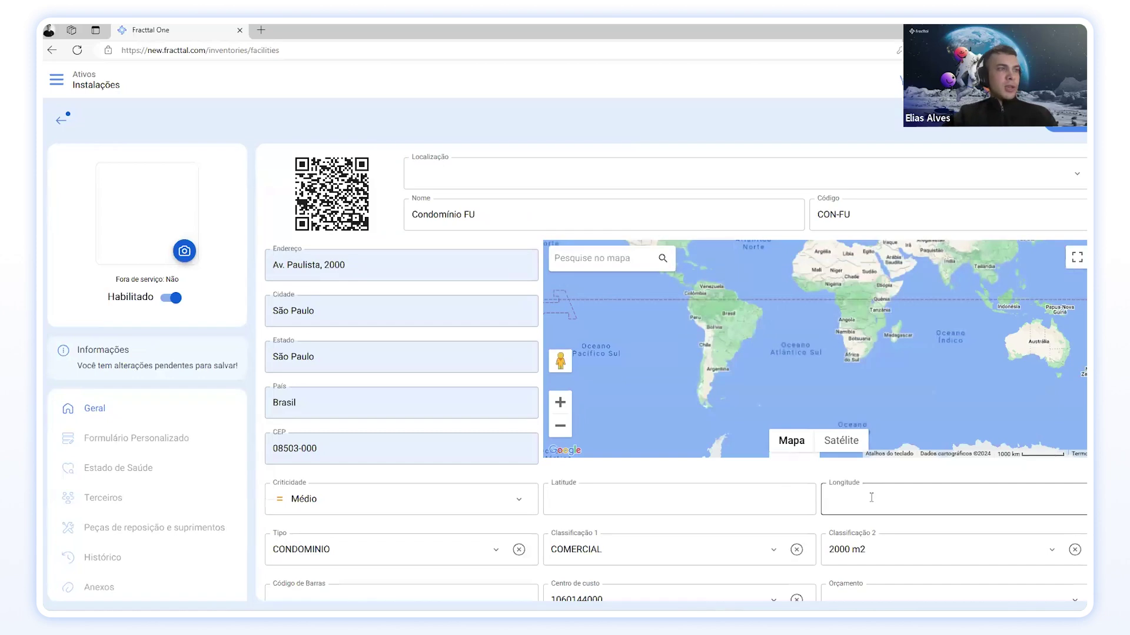
{"action": "scroll", "coordinate": [610, 434], "scroll_direction": "down", "scroll_amount": 4}
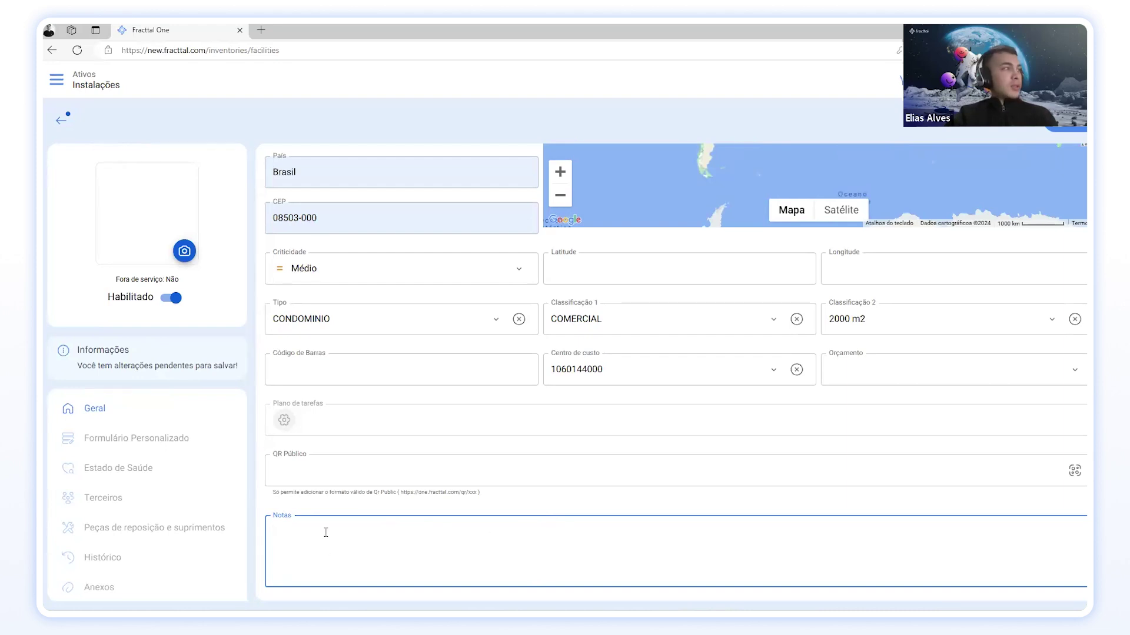
{"action": "scroll", "coordinate": [348, 534], "scroll_direction": "up", "scroll_amount": 4}
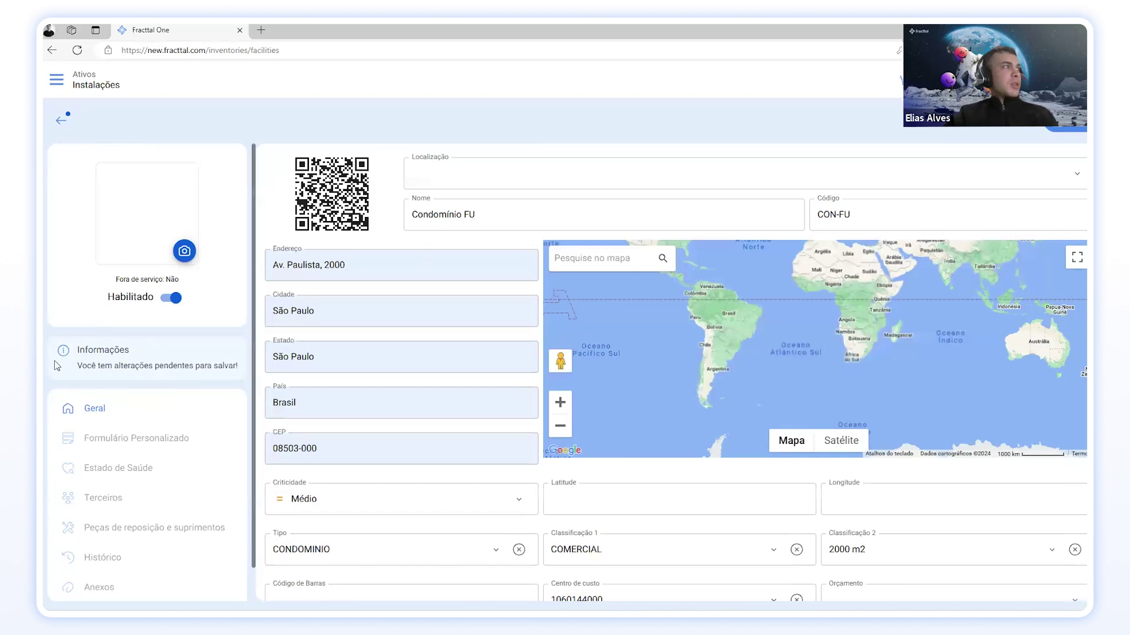
Step: Save facility CON-FU Condomínio FU and view its empty Estado de Saúde section
{"action": "left_click", "coordinate": [1084, 128]}
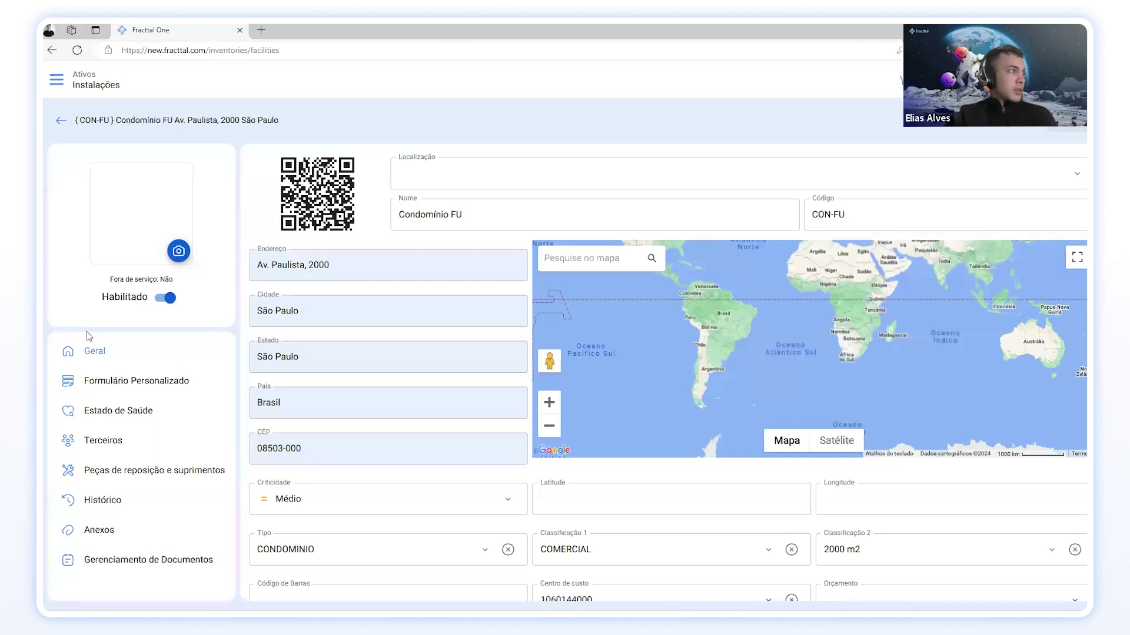
{"action": "left_click", "coordinate": [123, 410]}
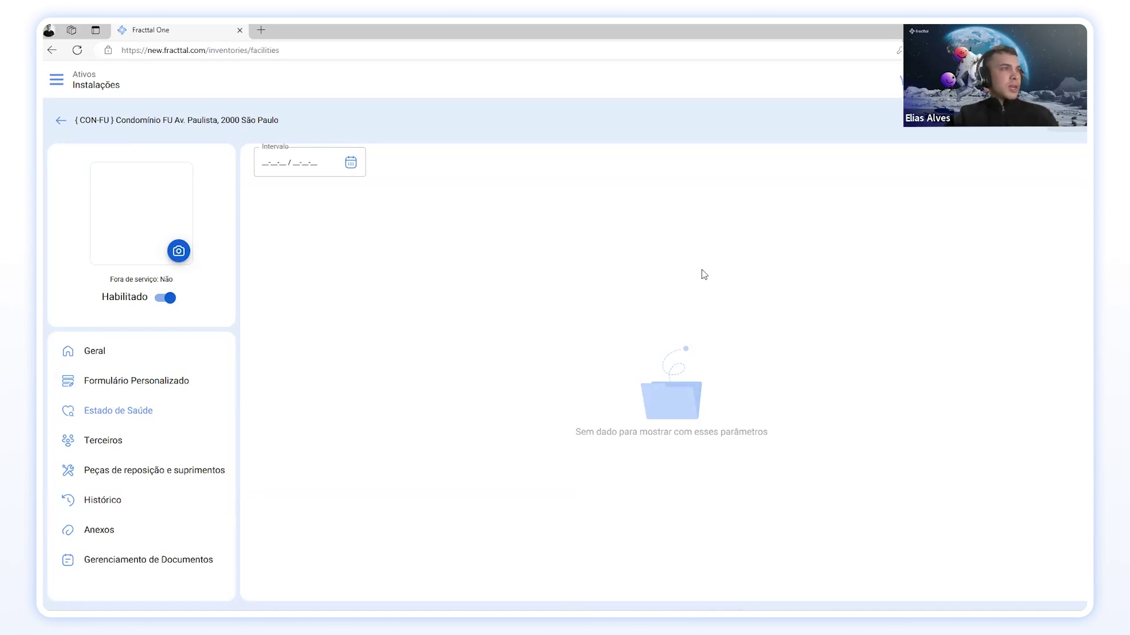
Step: Browse the Terceiros supplier list for CON-FU, leaving Fornecedores without linking any supplier
{"action": "left_click", "coordinate": [113, 445]}
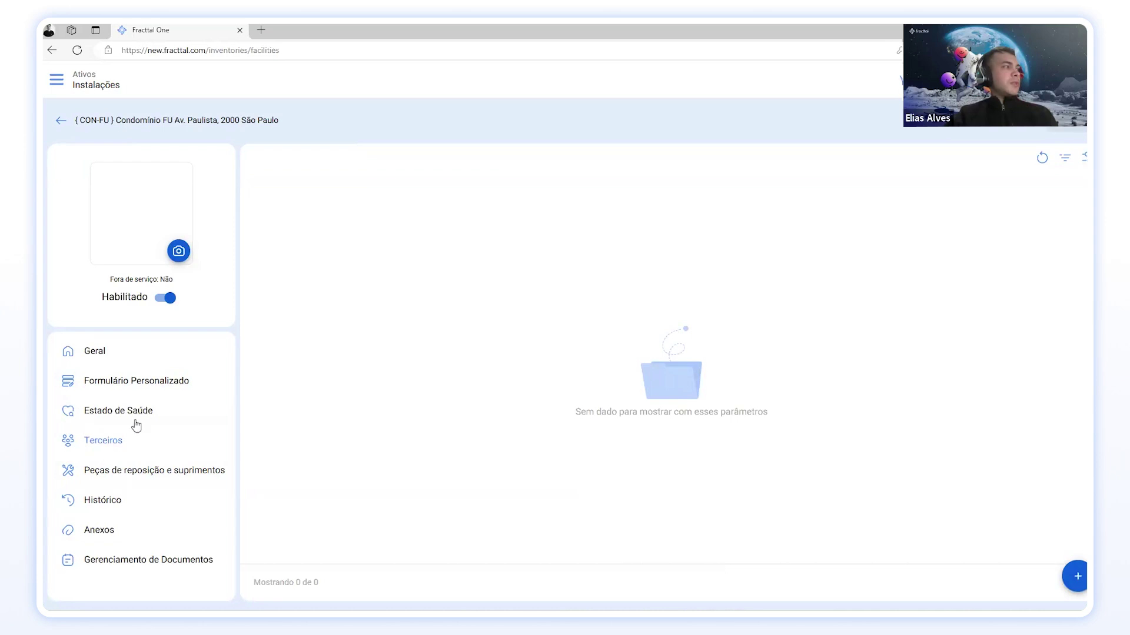
{"action": "left_click", "coordinate": [1075, 577]}
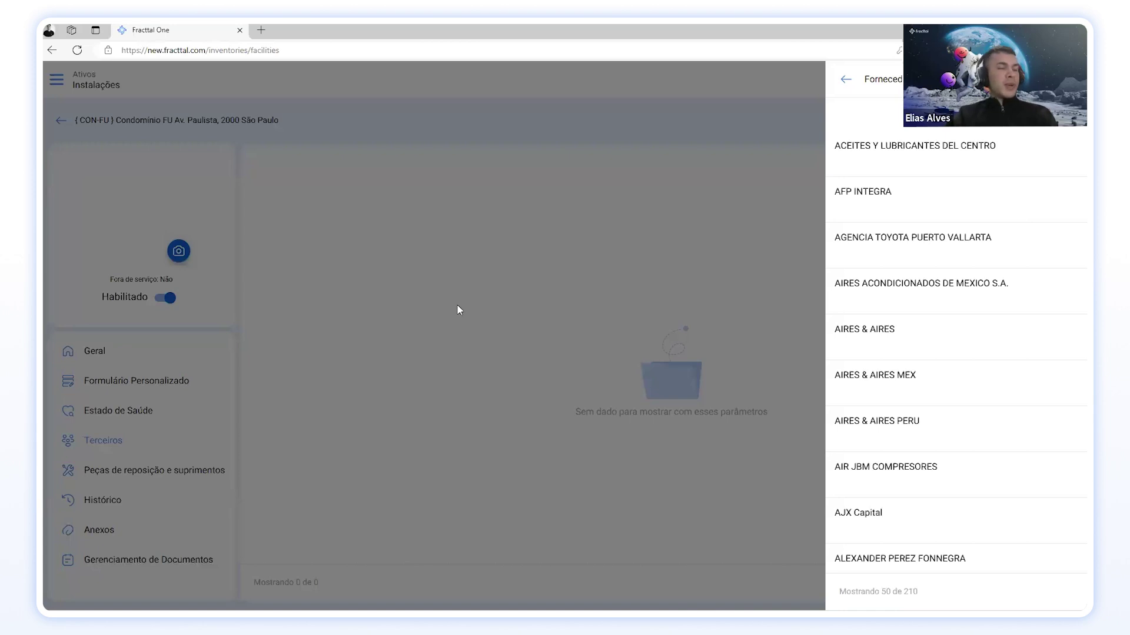
{"action": "left_click", "coordinate": [476, 274]}
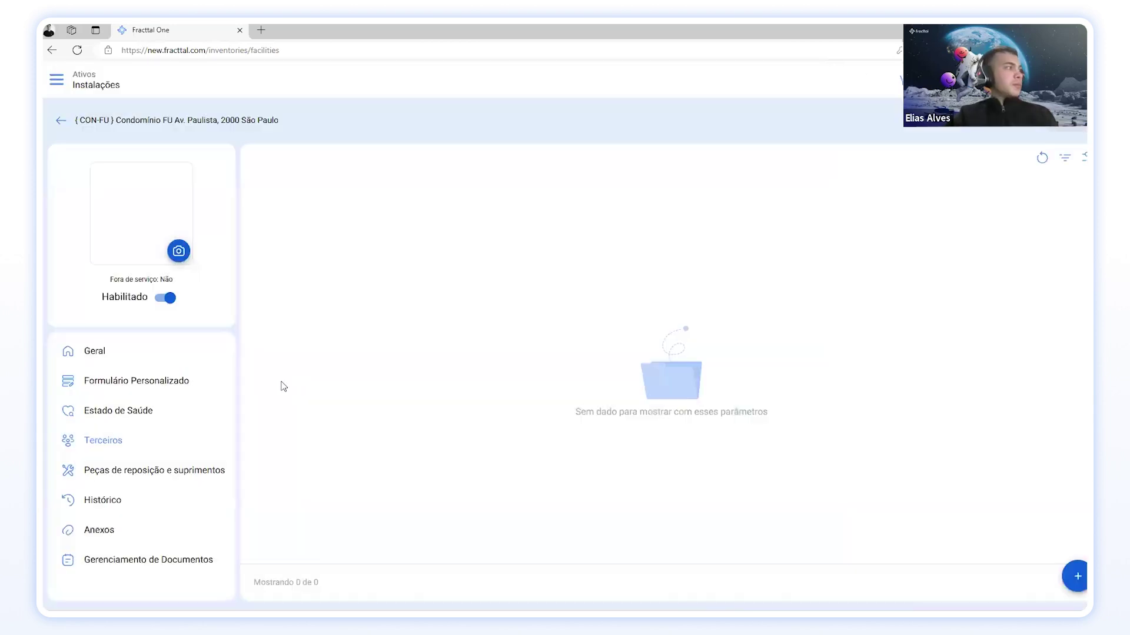
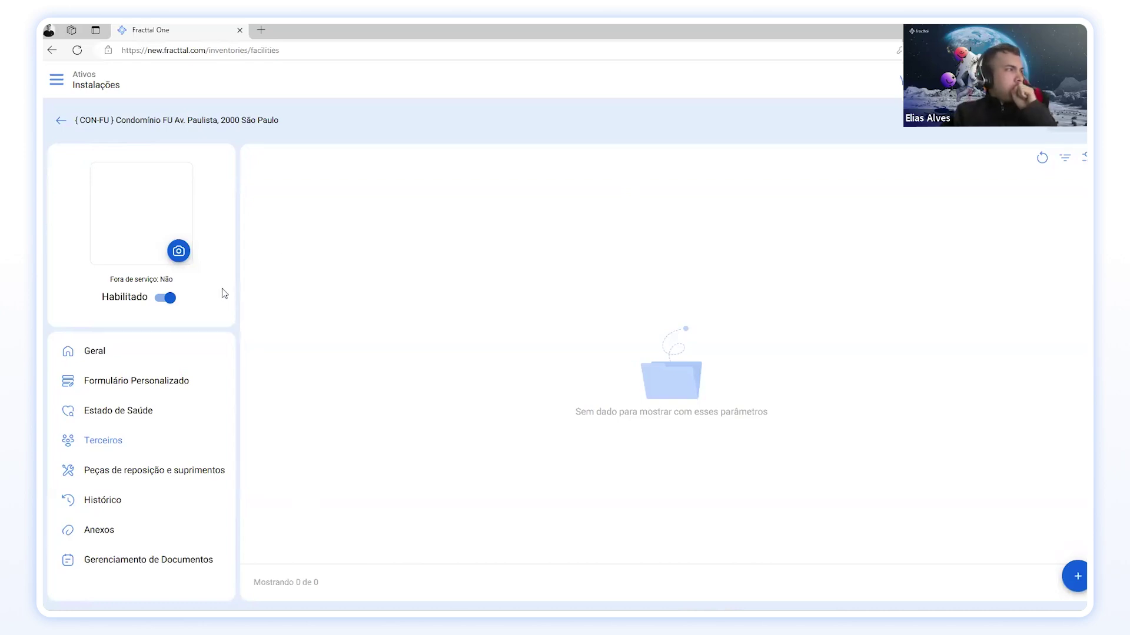
Step: Open CON-FU's Peças de reposição e suprimentos list, which currently has 0 items
{"action": "left_click", "coordinate": [218, 470]}
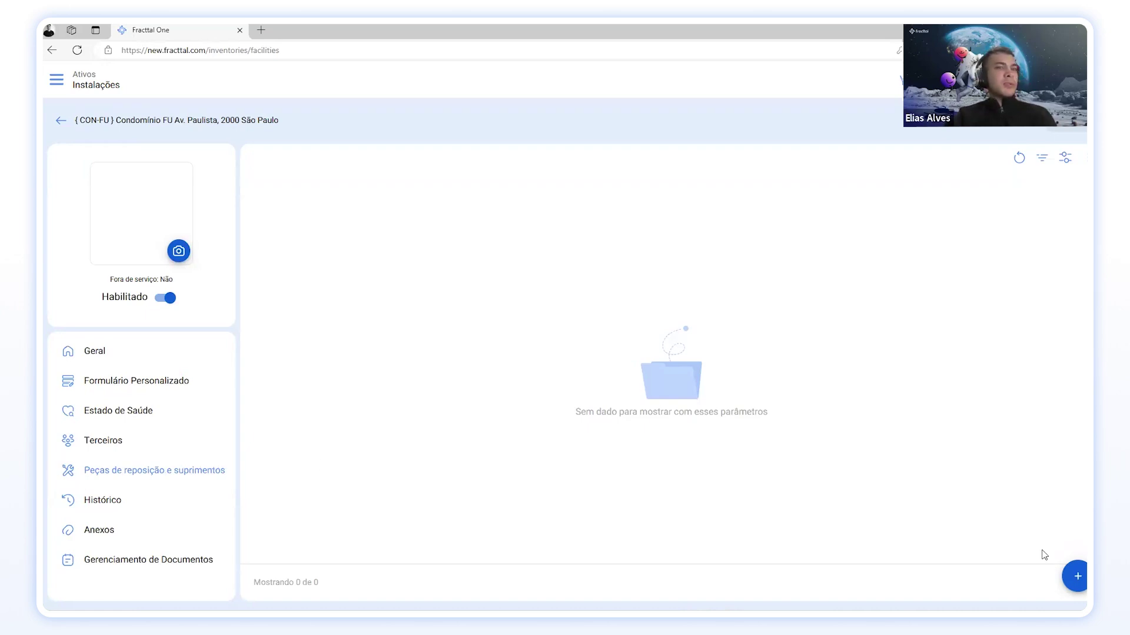
Step: Add 1.00 LITROS of DETERGENTE to CON-FU's spare parts and supplies
{"action": "left_click", "coordinate": [1076, 576]}
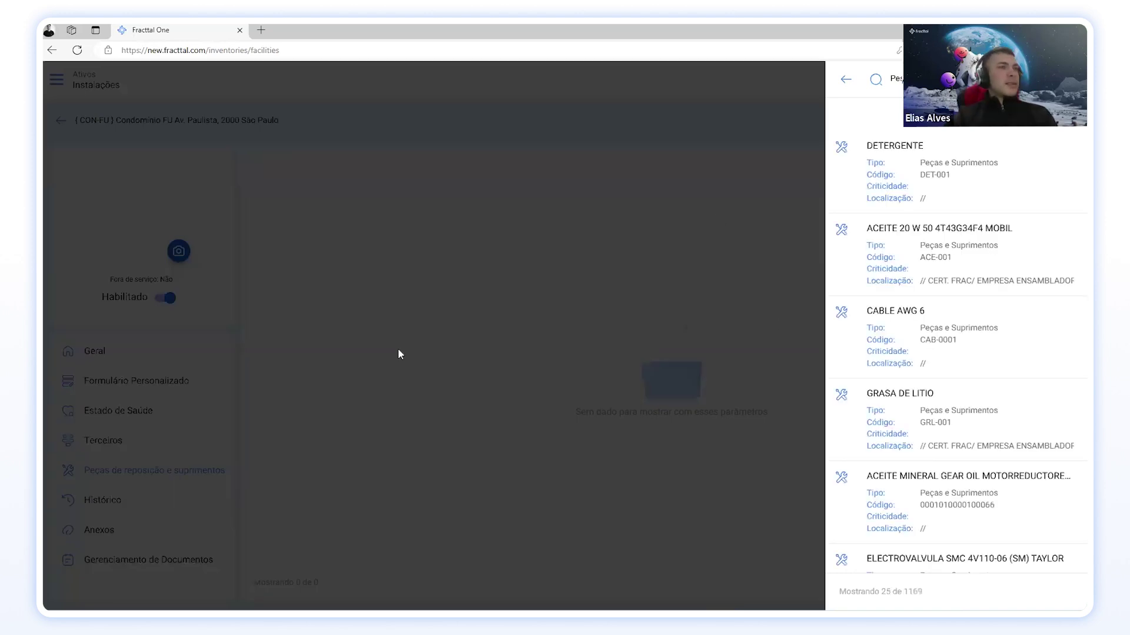
{"action": "left_click", "coordinate": [933, 181]}
{"action": "left_click", "coordinate": [925, 209]}
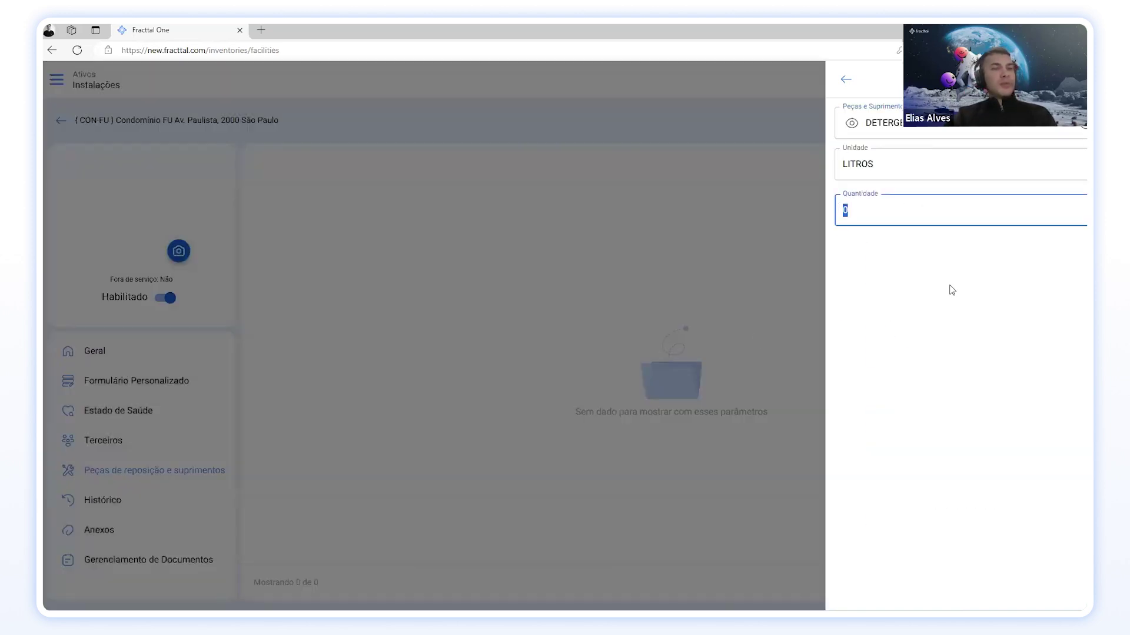
{"action": "left_click", "coordinate": [1058, 79]}
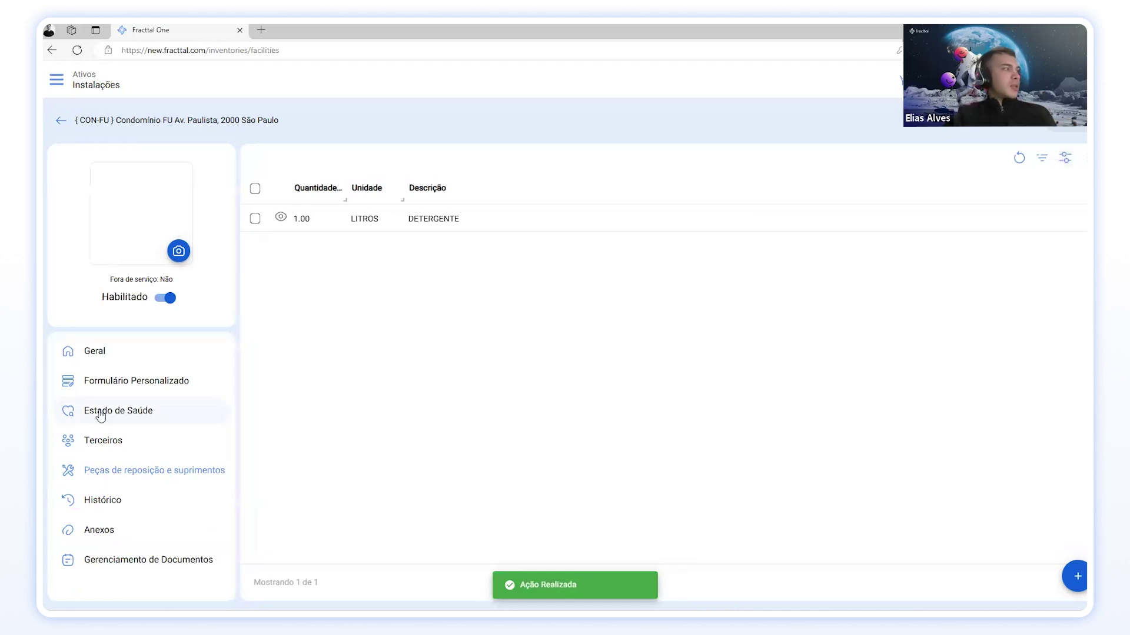
{"action": "left_click", "coordinate": [120, 501]}
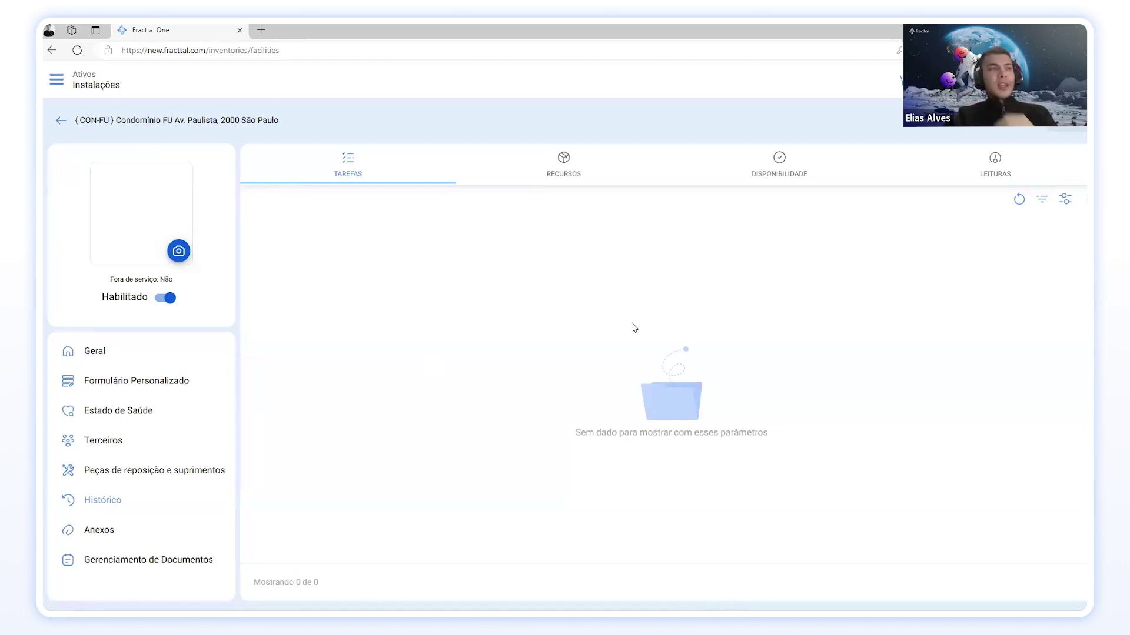
Step: Review the RECURSOS, DISPONIBILIDADE and LEITURAS history tabs, then view the empty Anexos section
{"action": "left_click", "coordinate": [567, 162]}
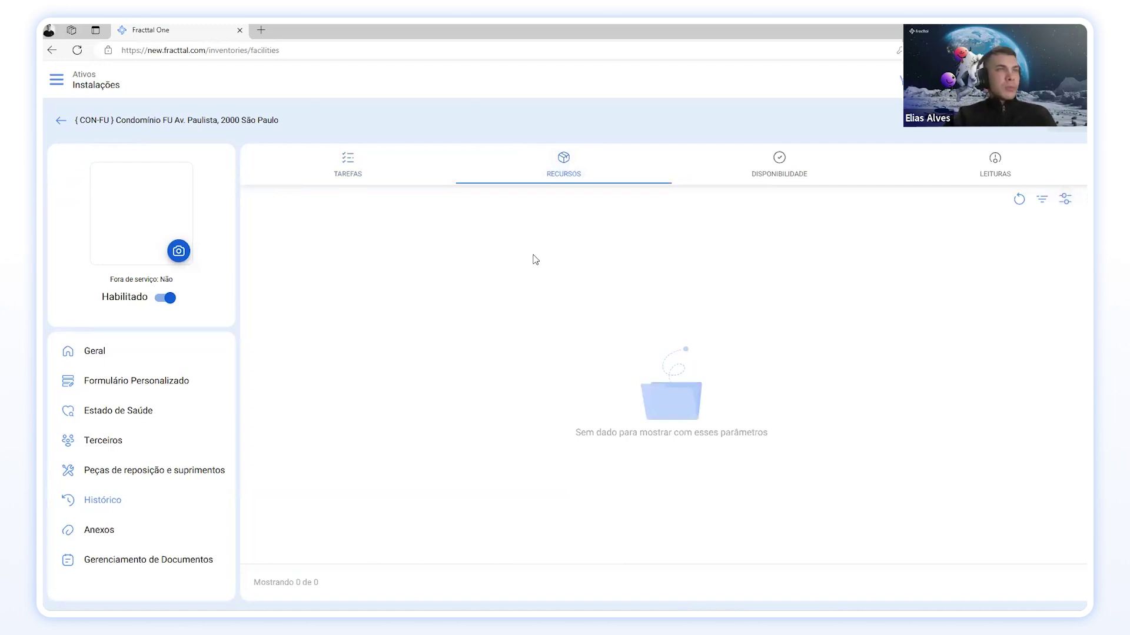
{"action": "left_click", "coordinate": [777, 170]}
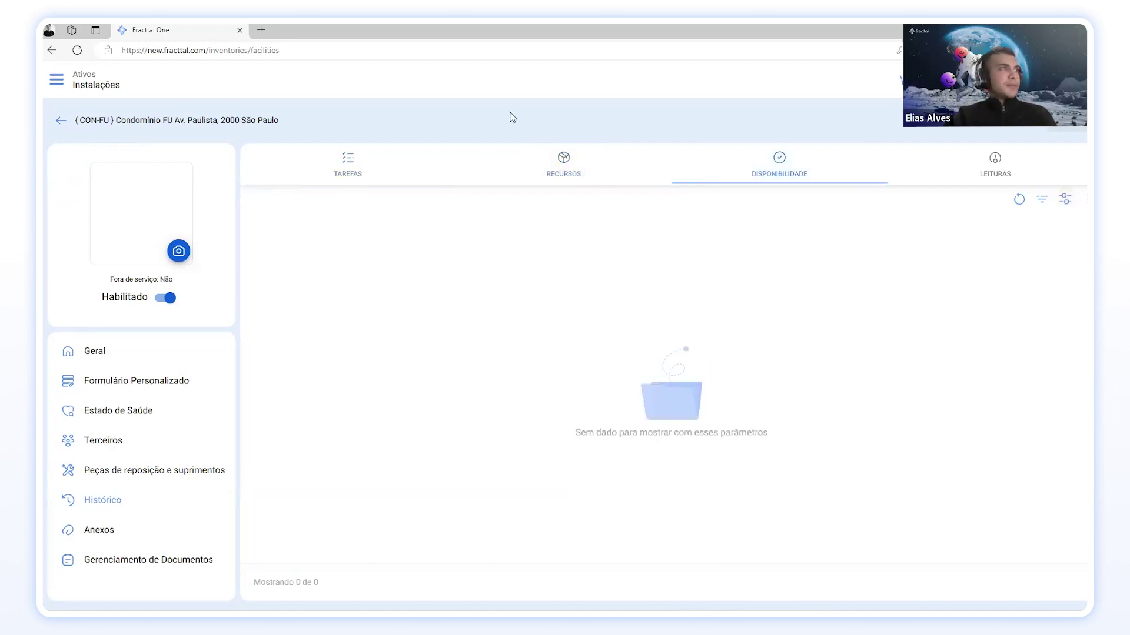
{"action": "left_click", "coordinate": [1011, 171]}
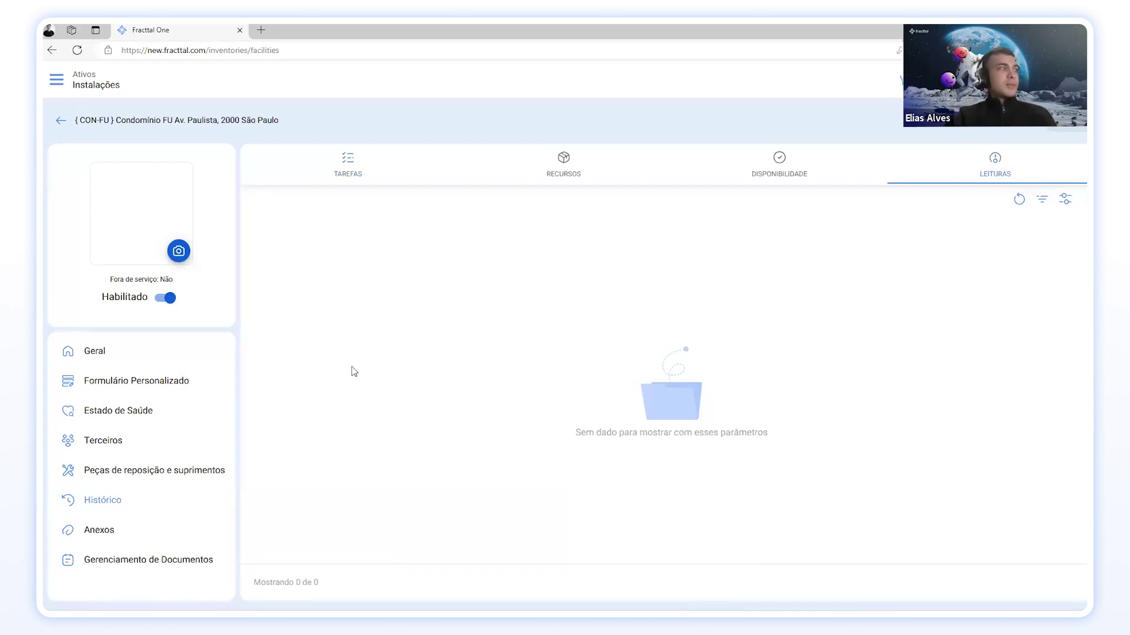
{"action": "left_click", "coordinate": [100, 532]}
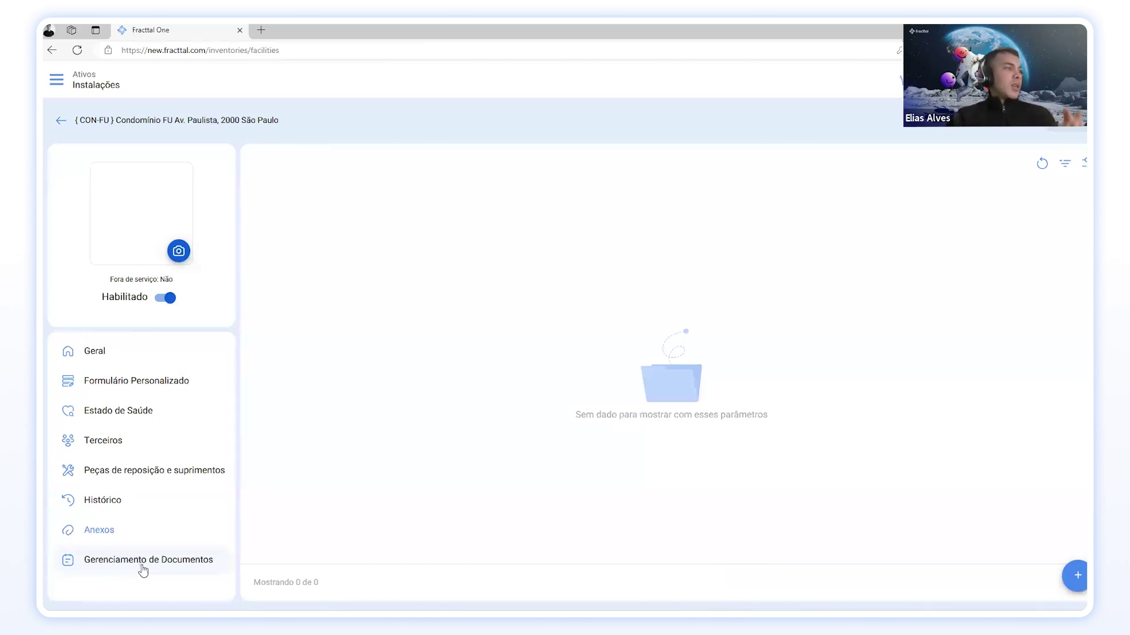
Step: Look through CON-FU's Gerenciamento de Documentos, Anexos and Formulário Personalizado sections
{"action": "left_click", "coordinate": [143, 568]}
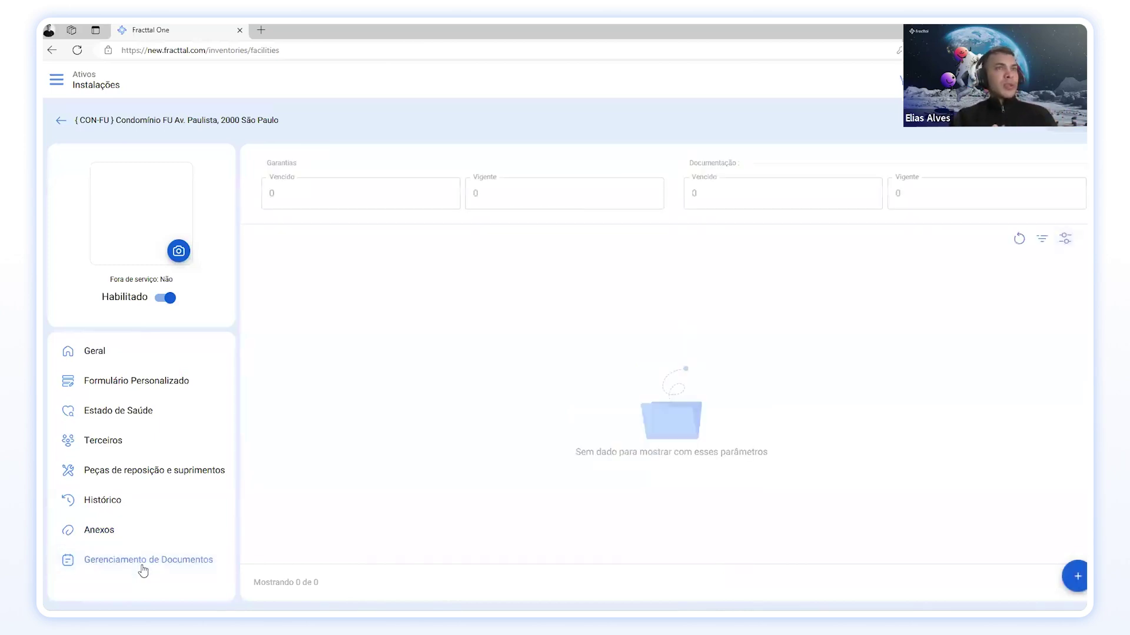
{"action": "left_click", "coordinate": [119, 531]}
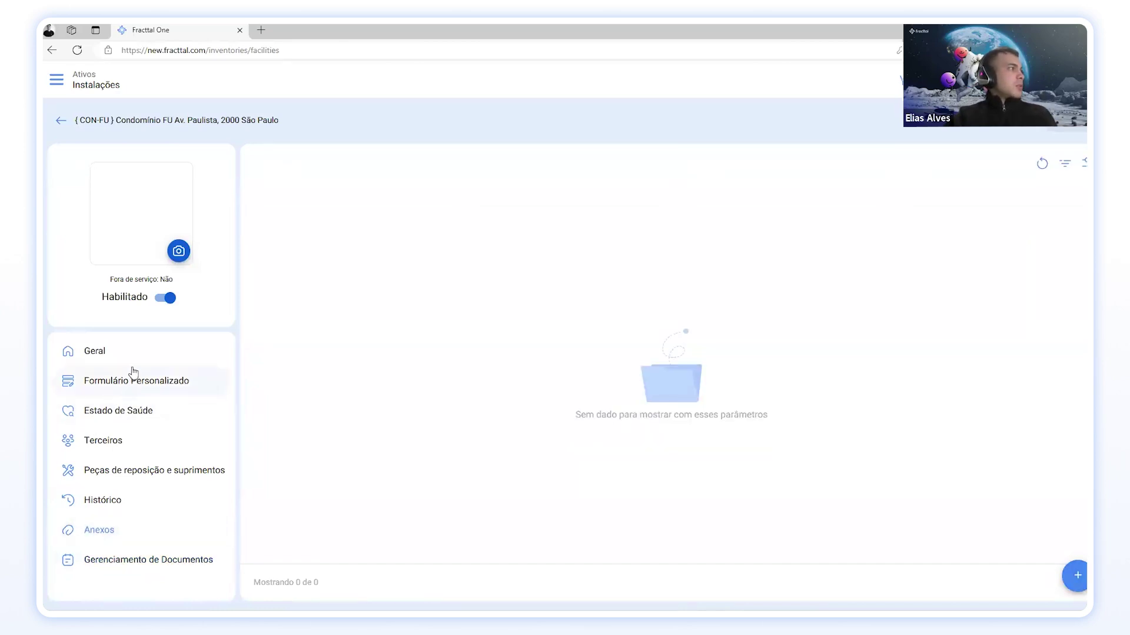
{"action": "left_click", "coordinate": [165, 566]}
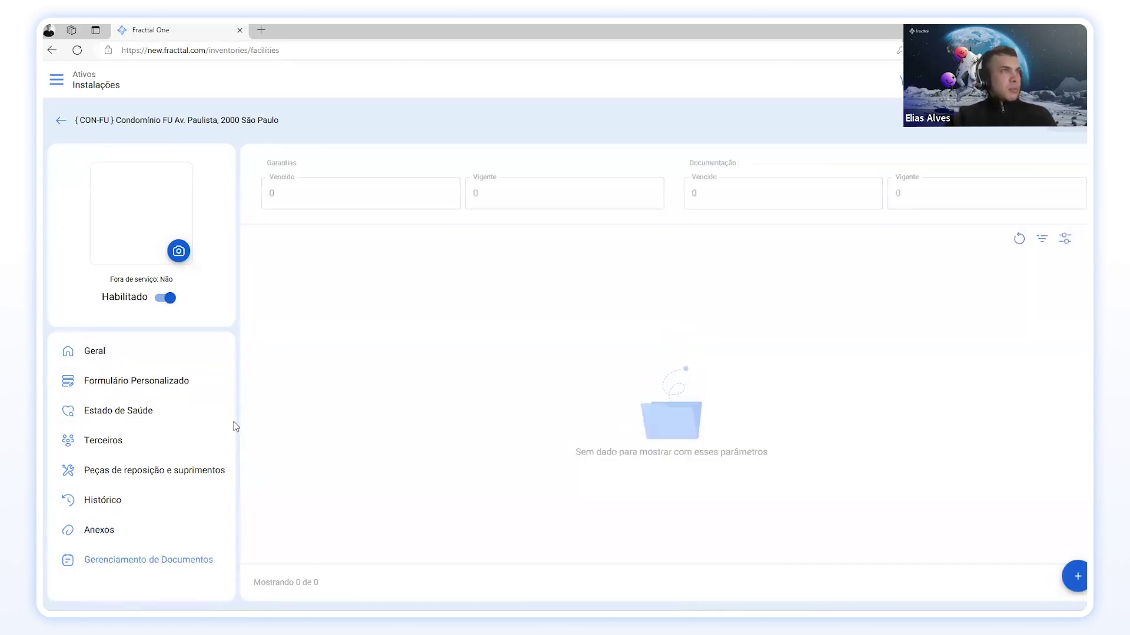
{"action": "left_click", "coordinate": [187, 383]}
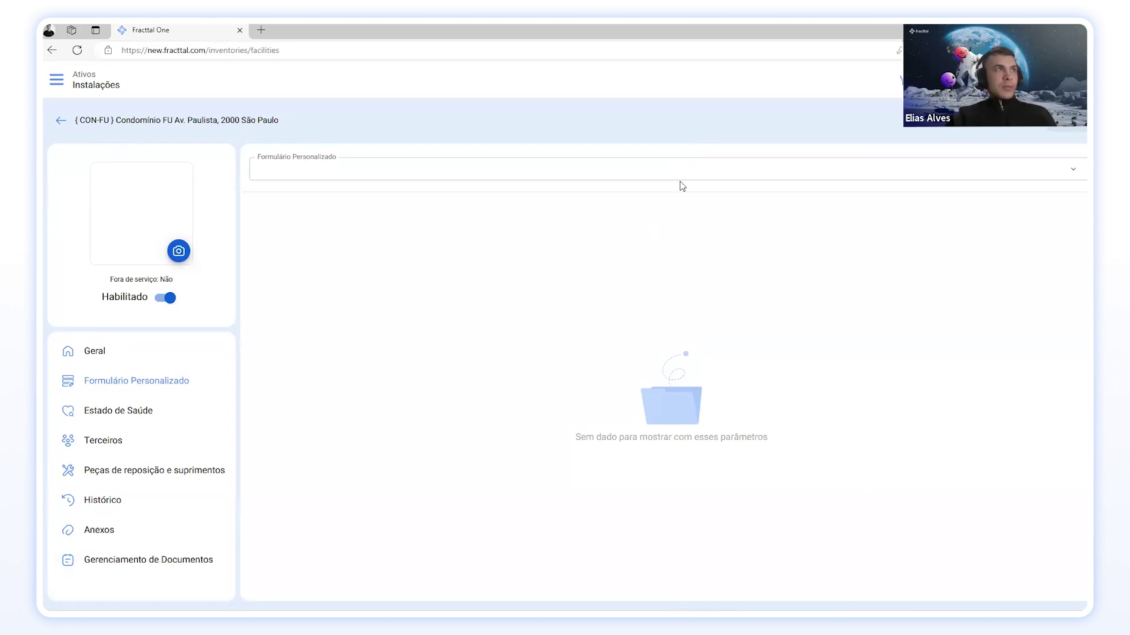
Step: Review the Geral tab: type CONDOMINIO, classification COMERCIAL, 2000 m2, criticality Médio
{"action": "left_click", "coordinate": [139, 351]}
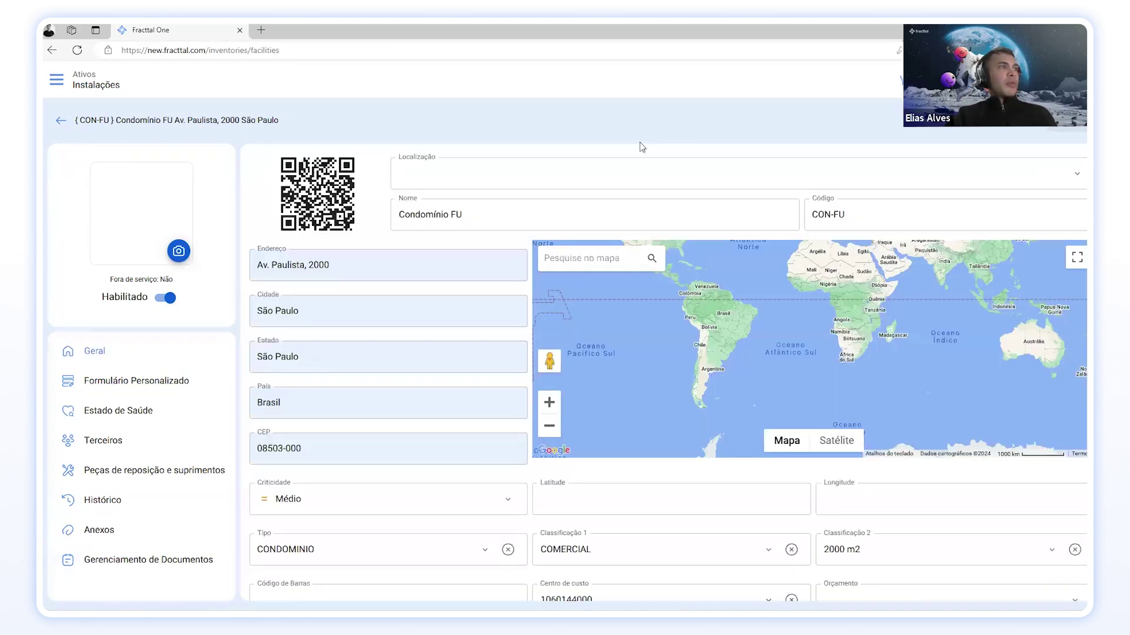
{"action": "scroll", "coordinate": [348, 424], "scroll_direction": "down", "scroll_amount": 4}
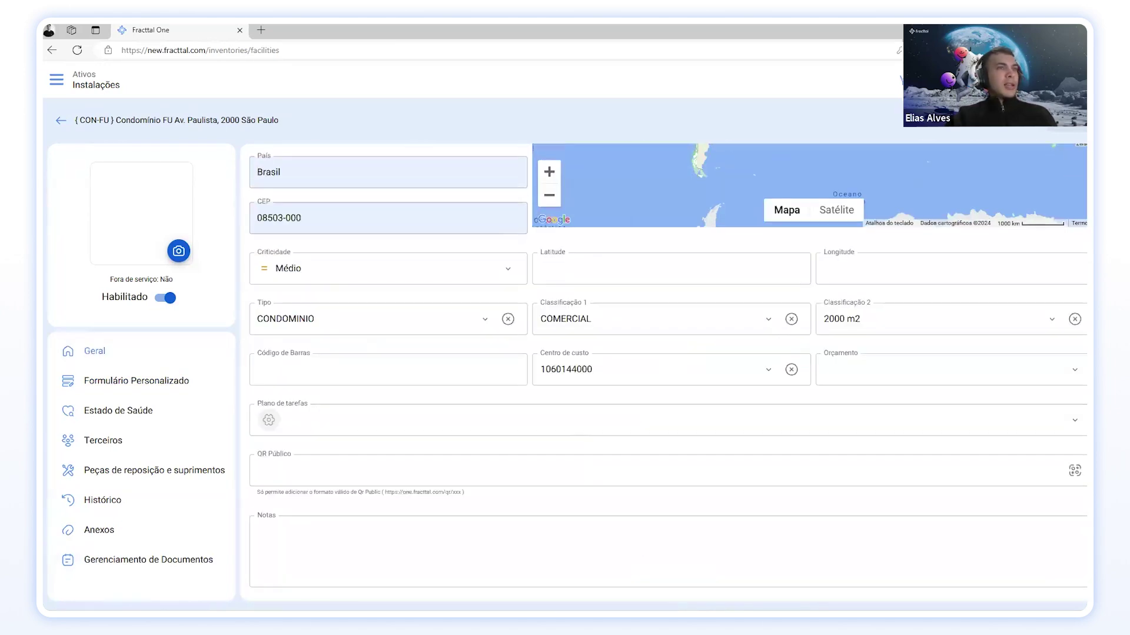
{"action": "scroll", "coordinate": [525, 207], "scroll_direction": "up", "scroll_amount": 4}
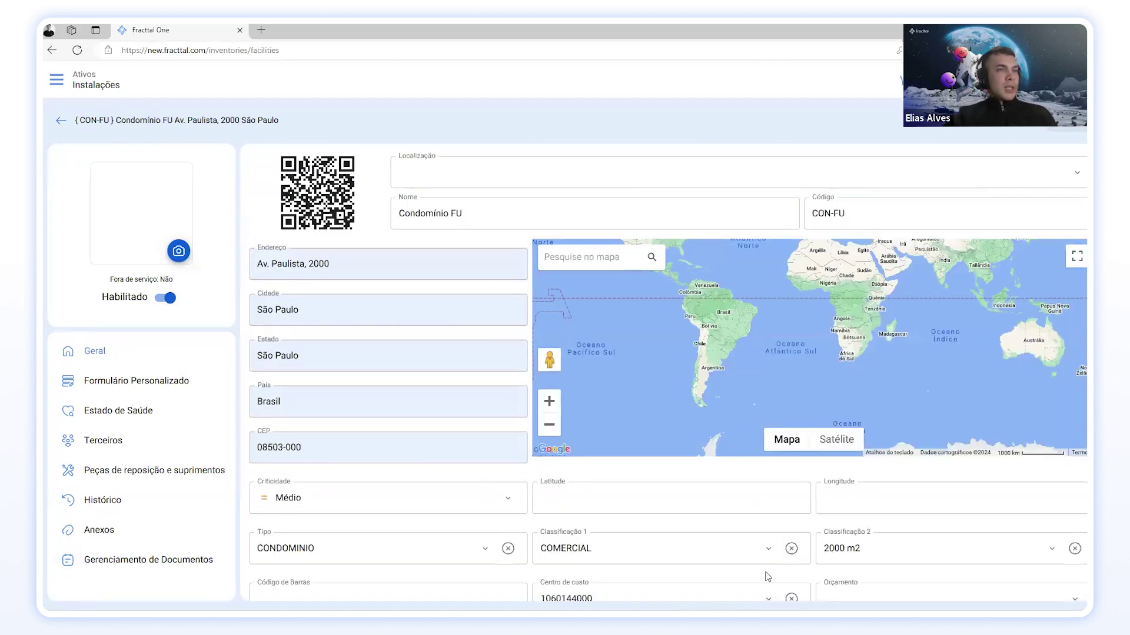
{"action": "scroll", "coordinate": [528, 504], "scroll_direction": "down", "scroll_amount": 2}
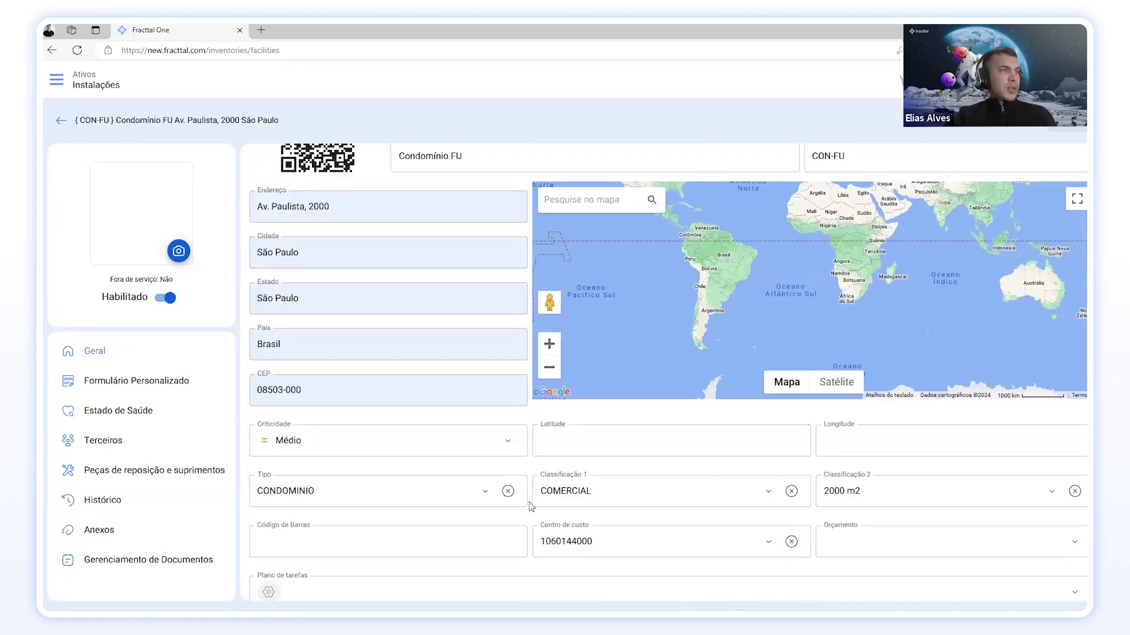
{"action": "scroll", "coordinate": [531, 502], "scroll_direction": "down", "scroll_amount": 1}
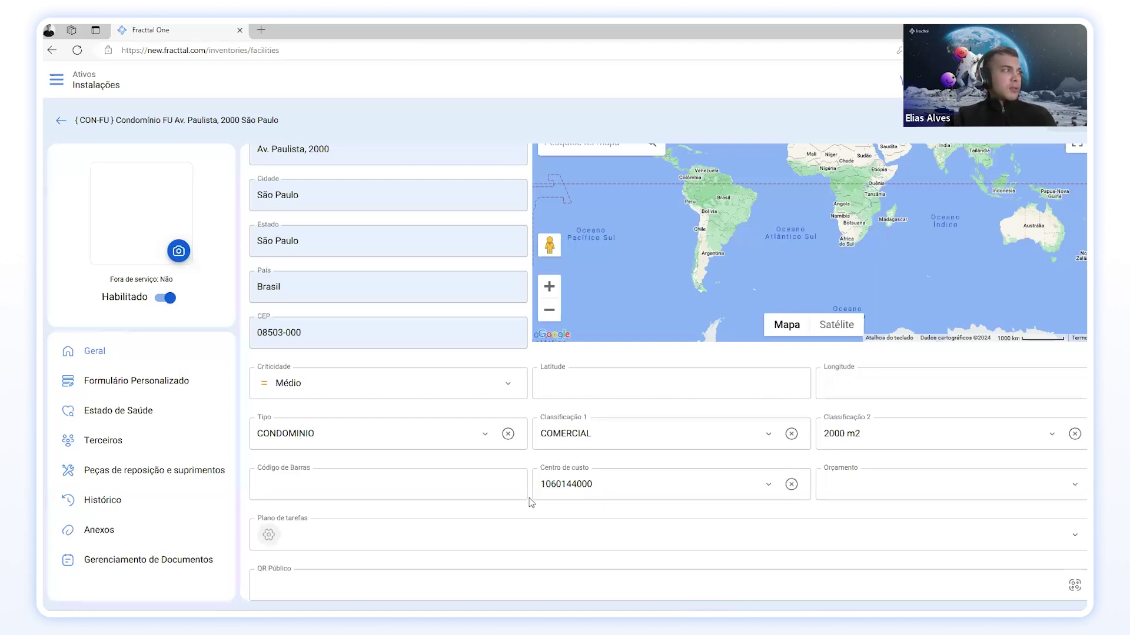
{"action": "scroll", "coordinate": [531, 503], "scroll_direction": "up", "scroll_amount": 4}
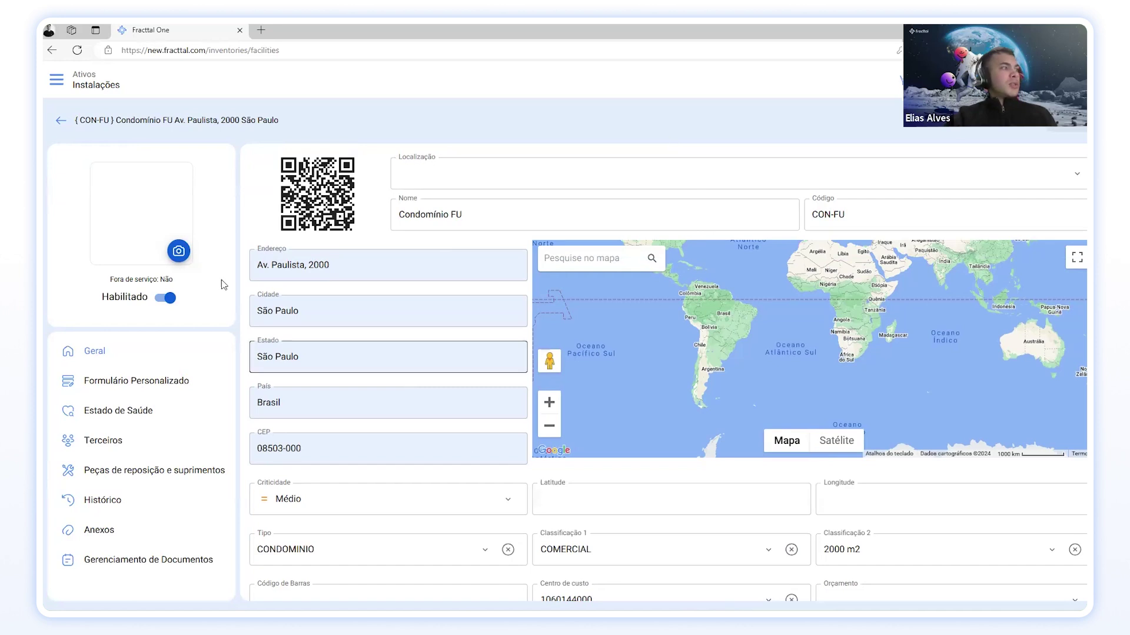
Step: Create the custom form 'Informações técnicas' and assign it to CON-FU's Formulário Personalizado
{"action": "left_click", "coordinate": [143, 383]}
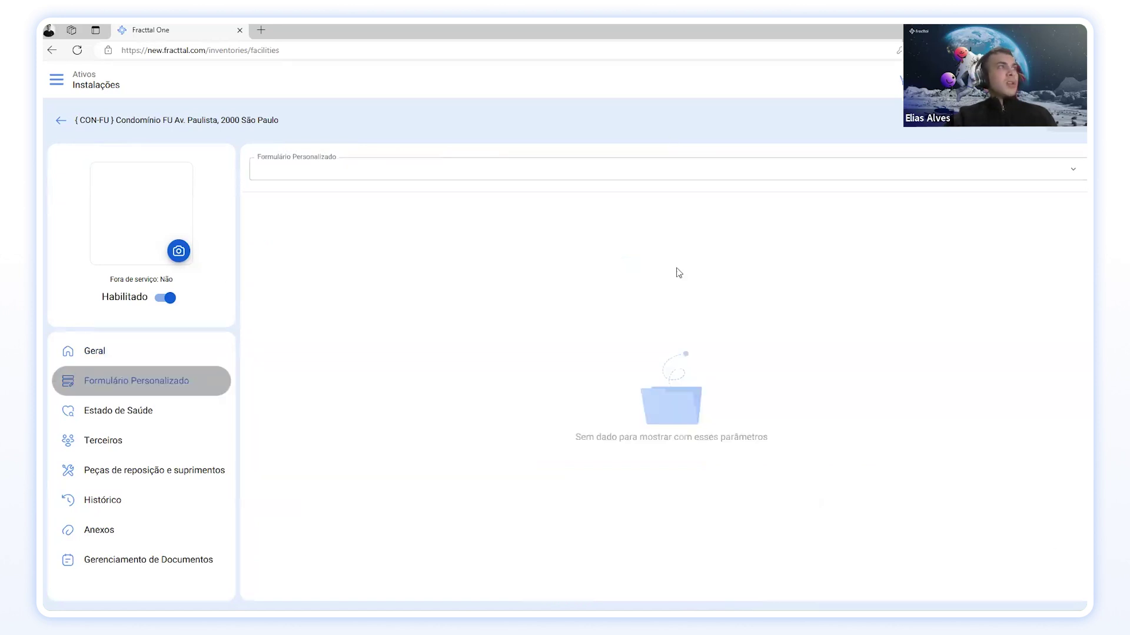
{"action": "left_click", "coordinate": [320, 167]}
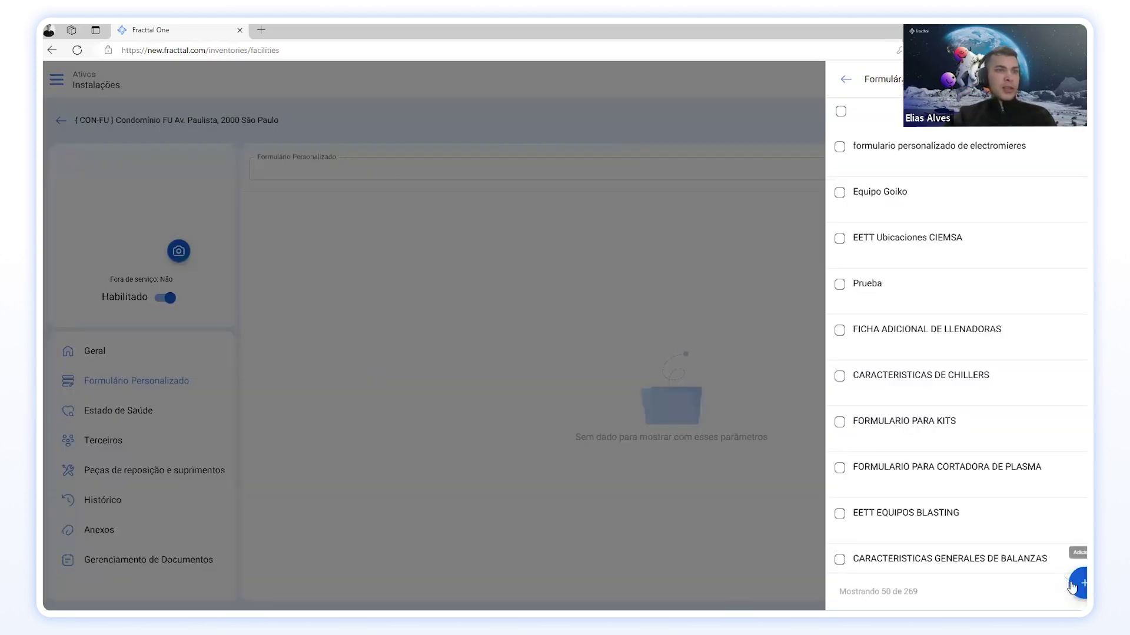
{"action": "left_click", "coordinate": [866, 139]}
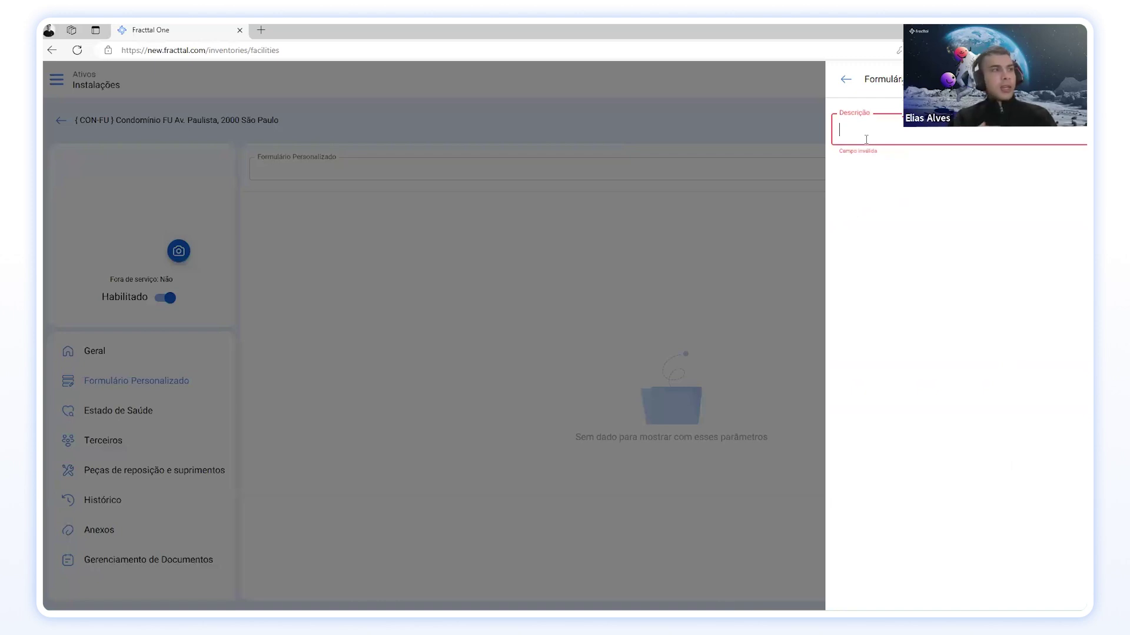
{"action": "type", "text": "Informações técnicas"}
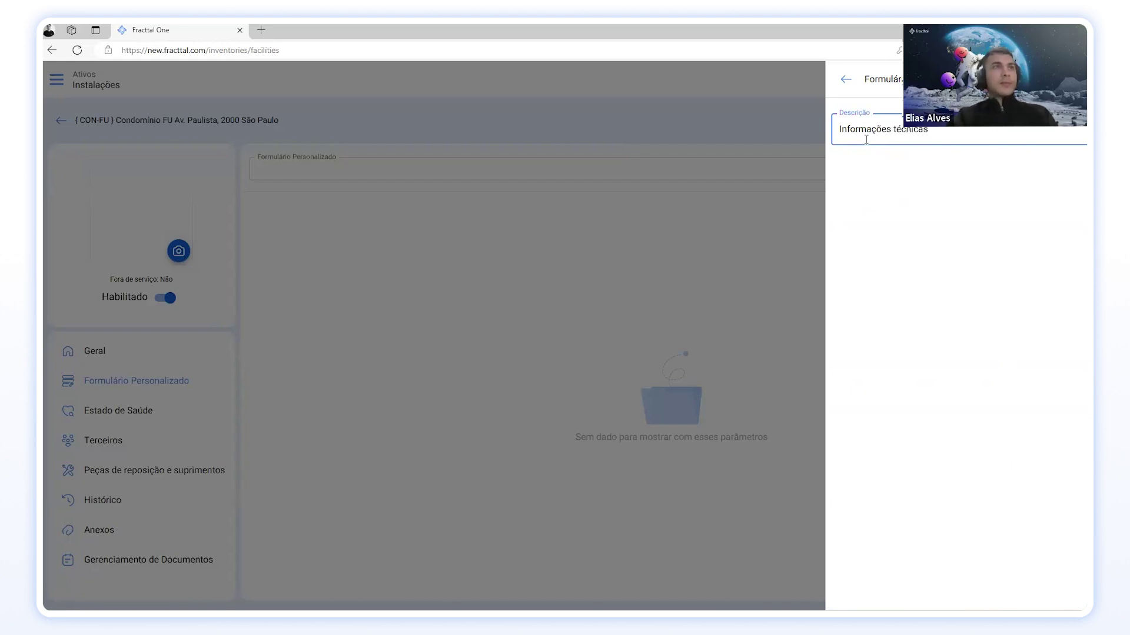
{"action": "key", "text": "Return"}
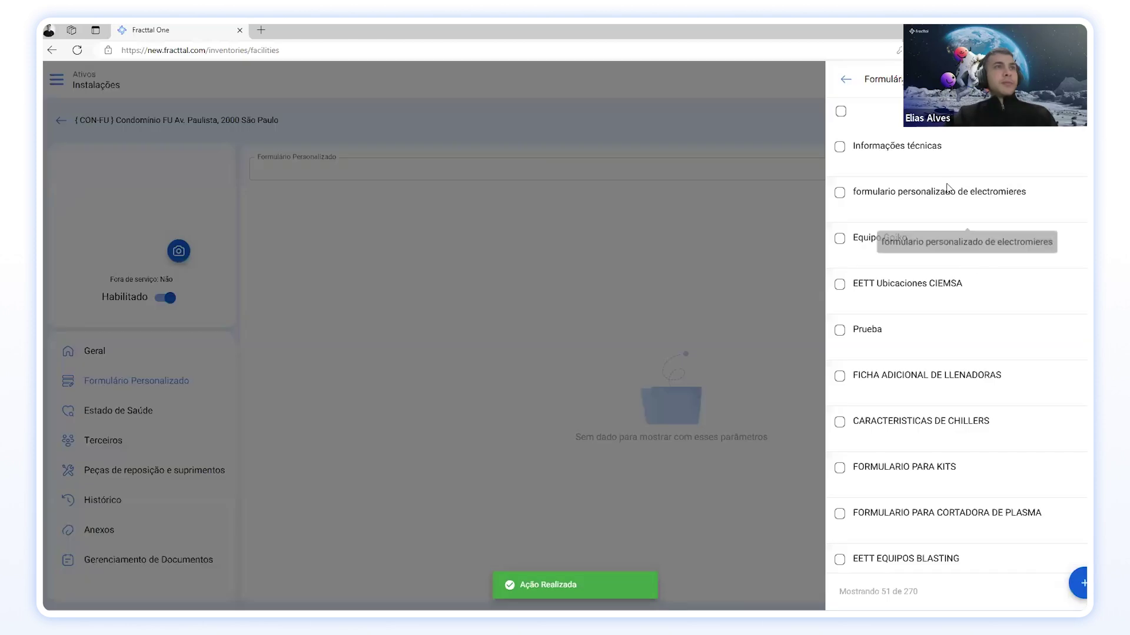
{"action": "left_click", "coordinate": [918, 147]}
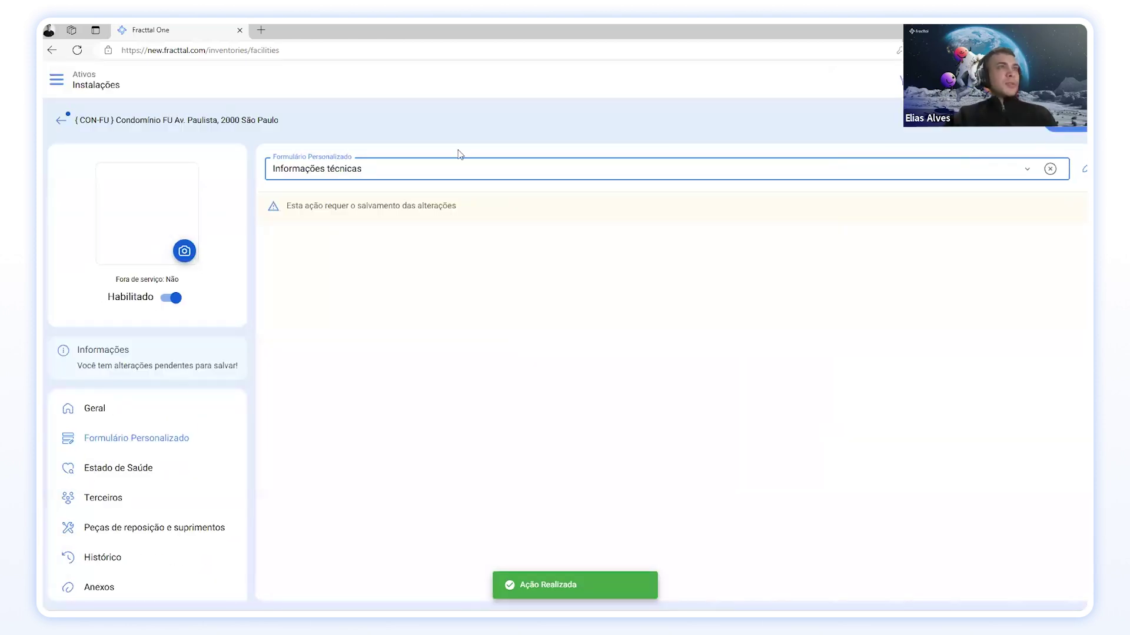
Step: Save CON-FU's pending changes and return to the Instalações list
{"action": "left_click", "coordinate": [1075, 127]}
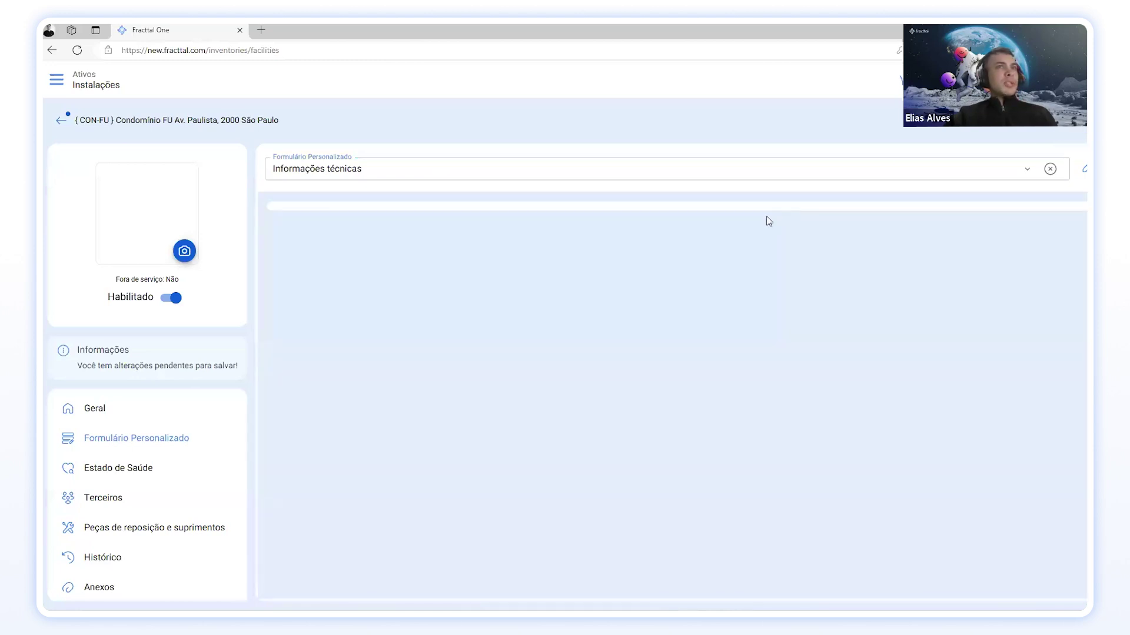
{"action": "left_click", "coordinate": [396, 171]}
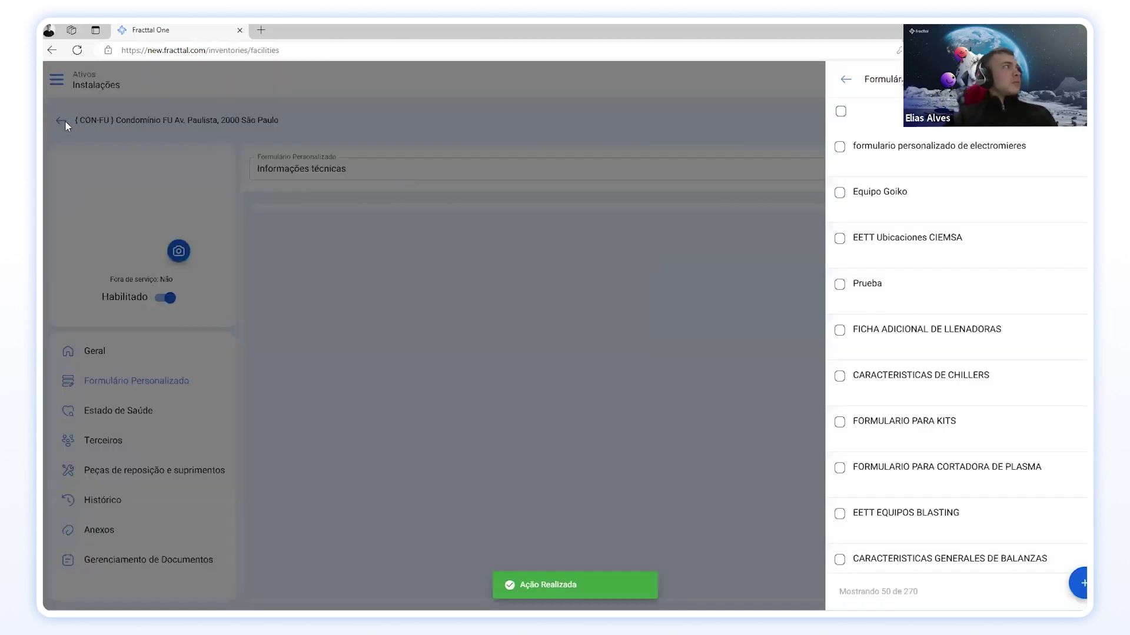
{"action": "left_click", "coordinate": [63, 121]}
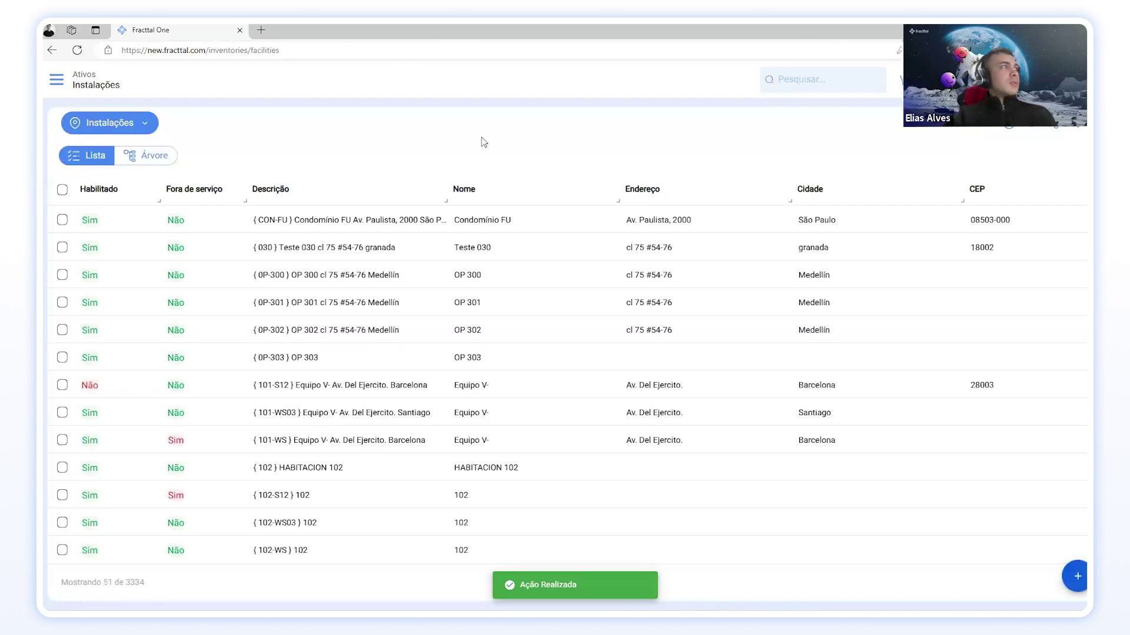
Step: Search the facilities list for 'CON-FU', correcting the typo
{"action": "left_click", "coordinate": [806, 84]}
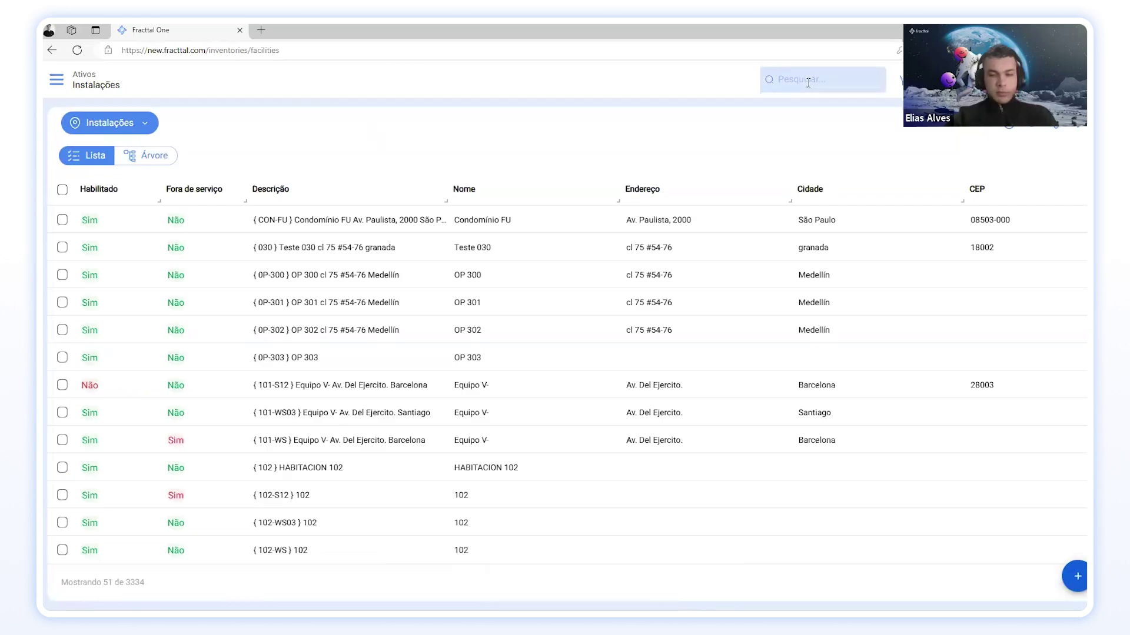
{"action": "type", "text": "COn"}
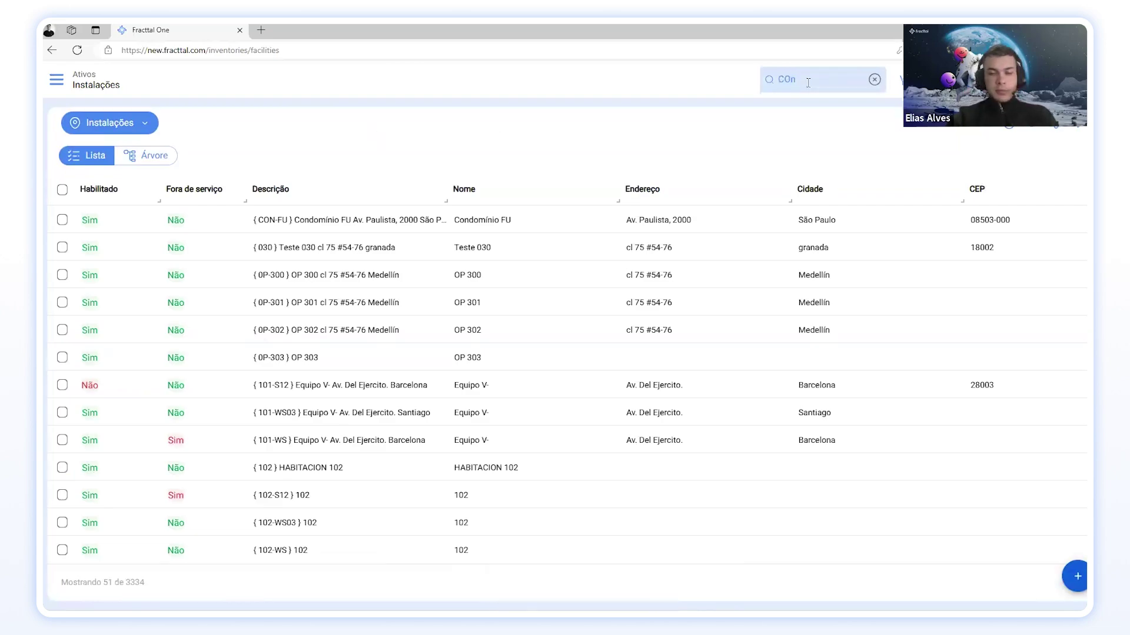
{"action": "type", "text": "N-"}
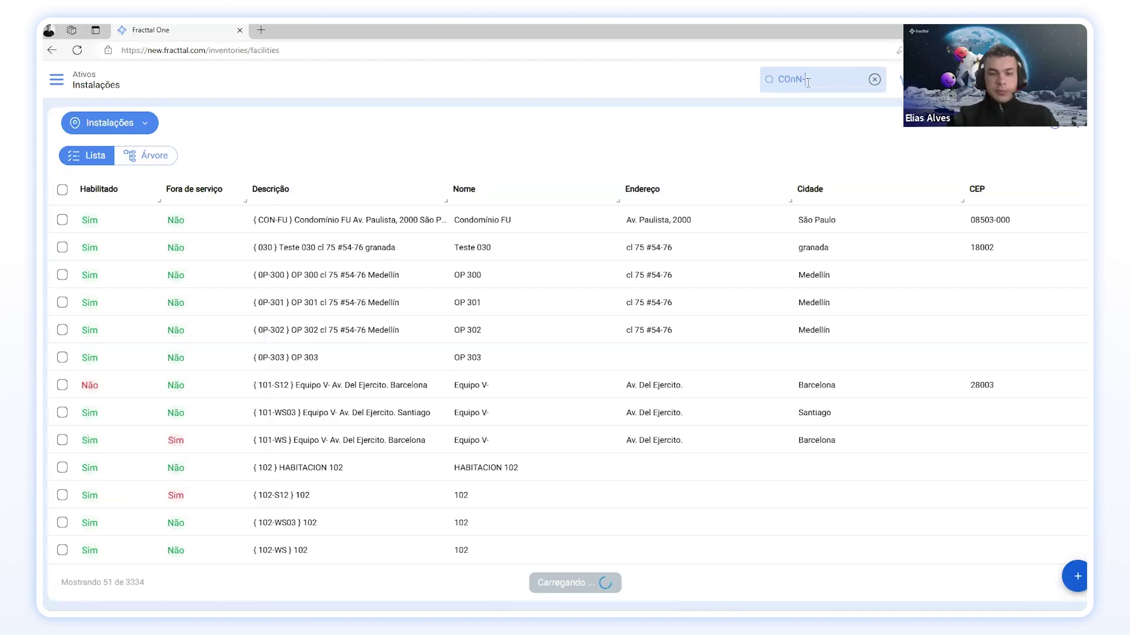
{"action": "type", "text": "FU"}
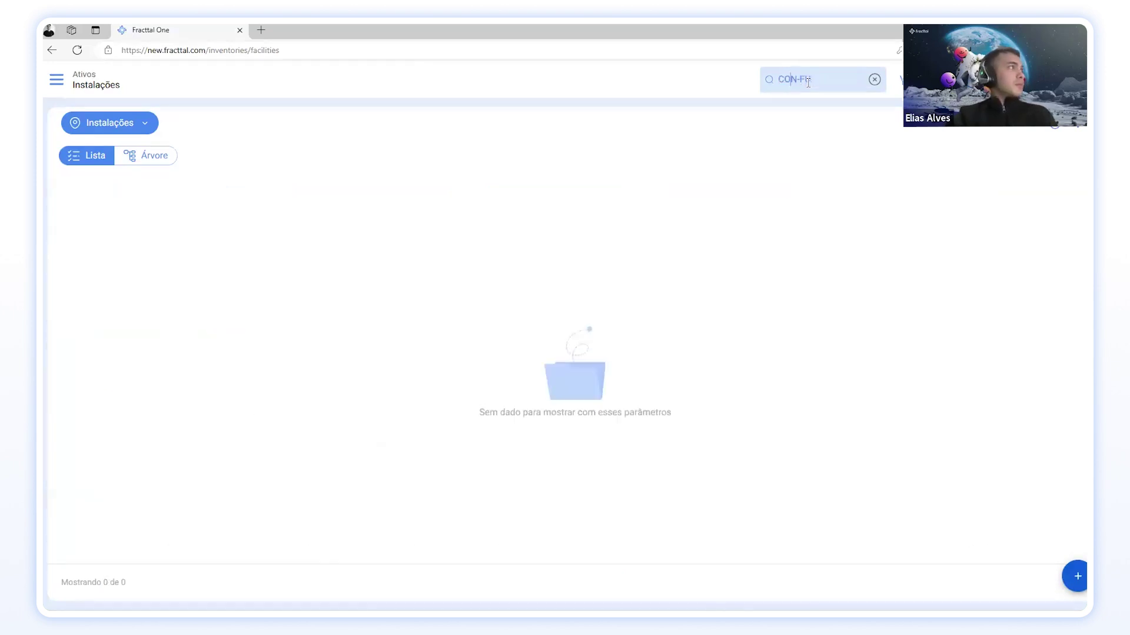
{"action": "key", "text": "BackSpace"}
Step: Reopen CON-FU and open the Informações técnicas form's empty data entries panel
{"action": "left_click", "coordinate": [332, 228]}
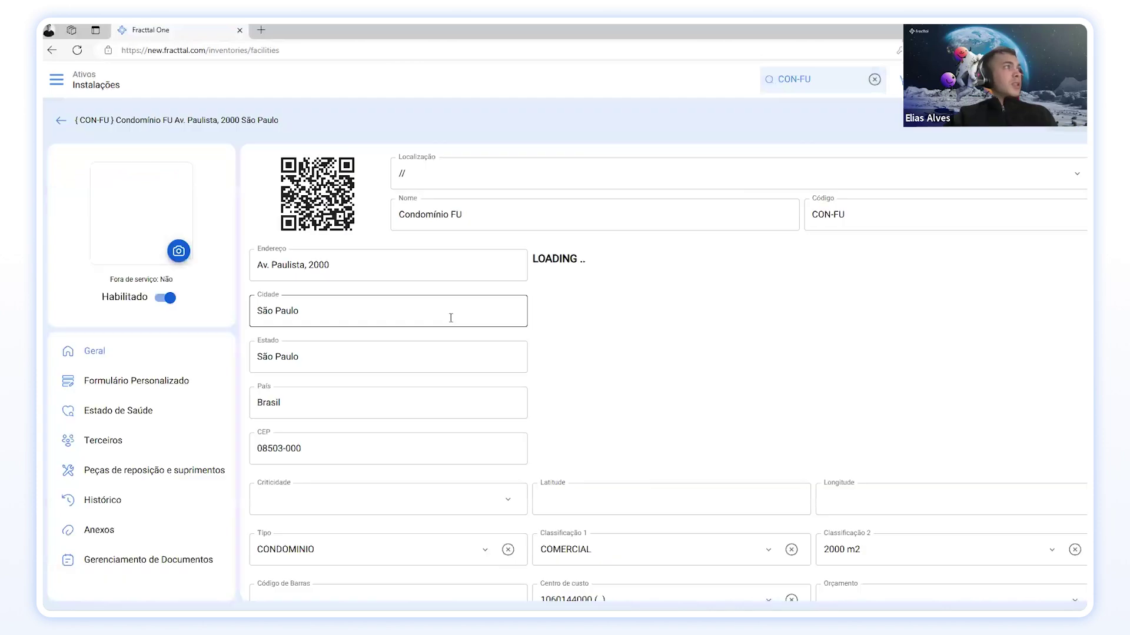
{"action": "left_click", "coordinate": [155, 382]}
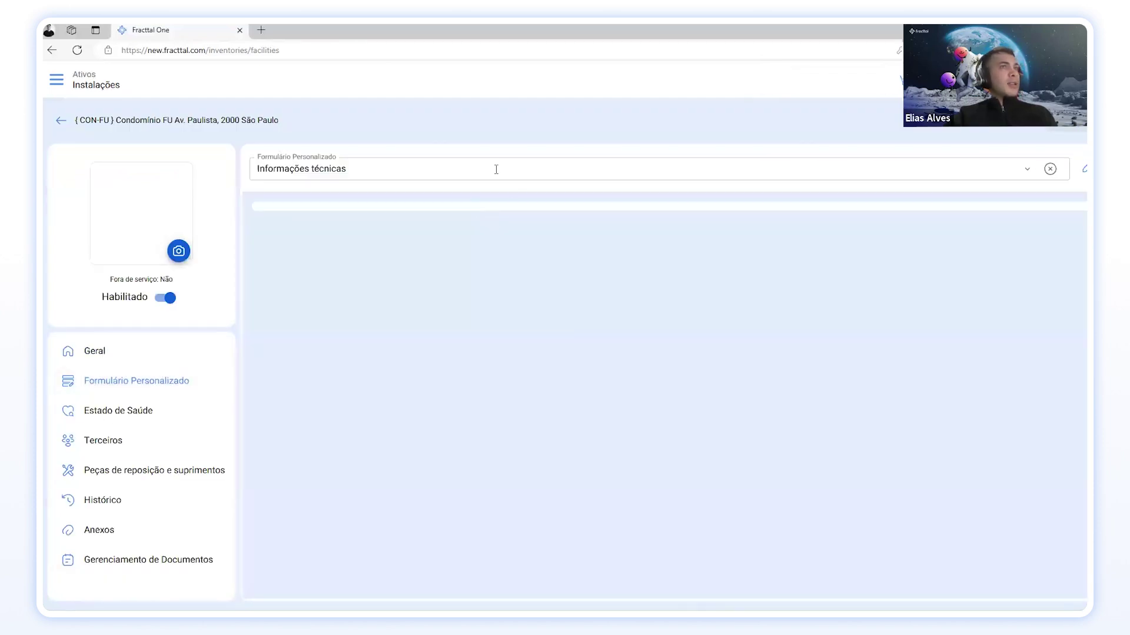
{"action": "left_click", "coordinate": [1027, 170]}
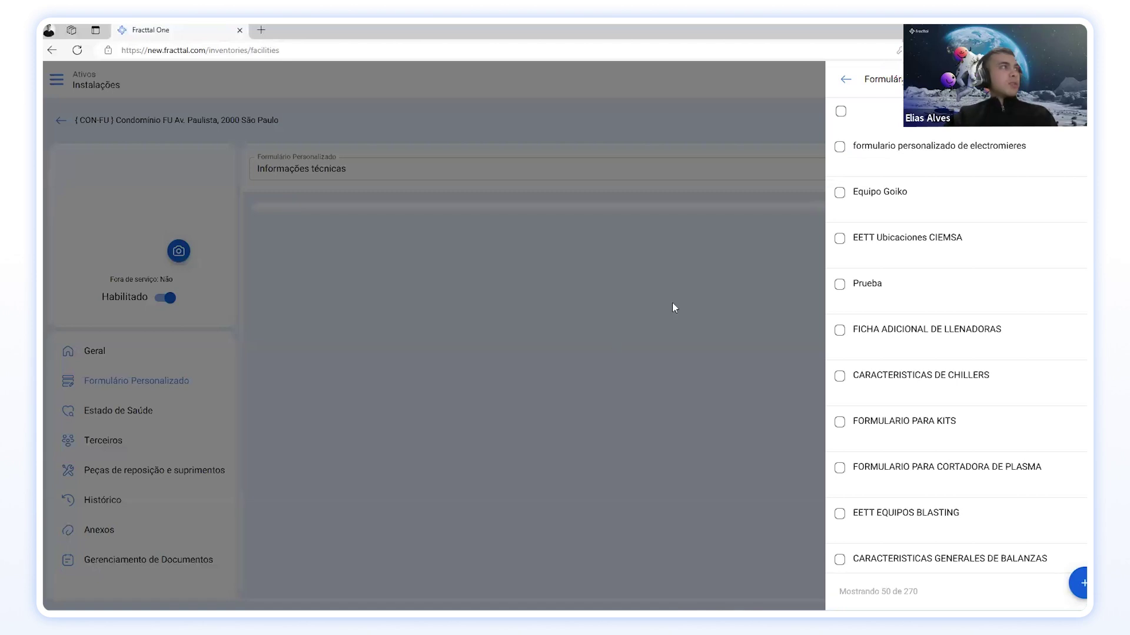
{"action": "left_click", "coordinate": [672, 304]}
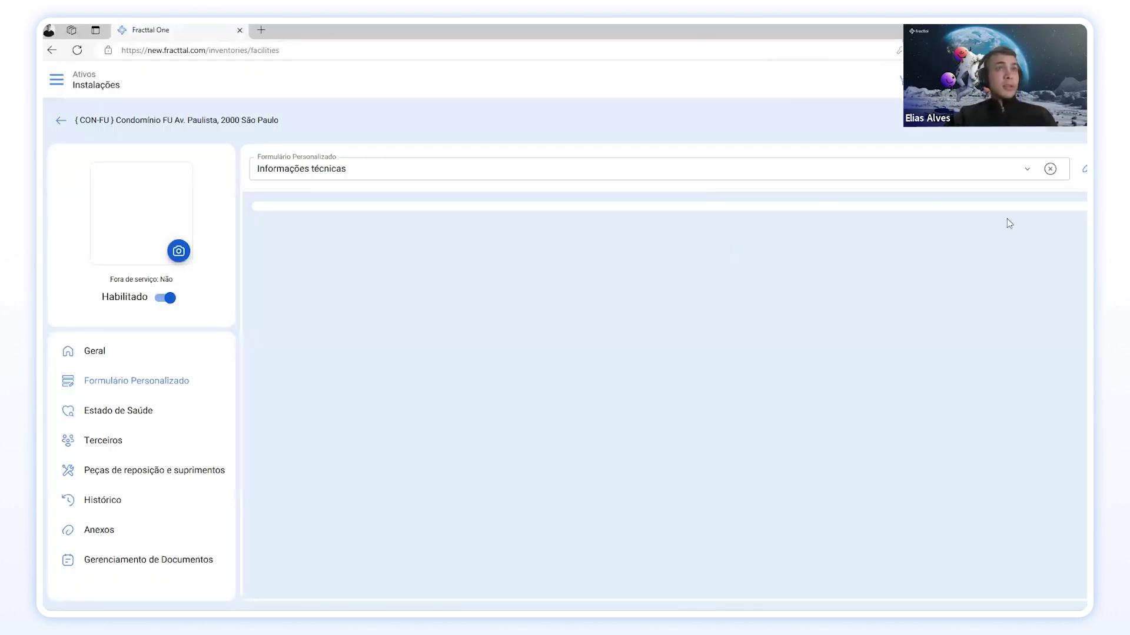
{"action": "left_click", "coordinate": [1083, 170]}
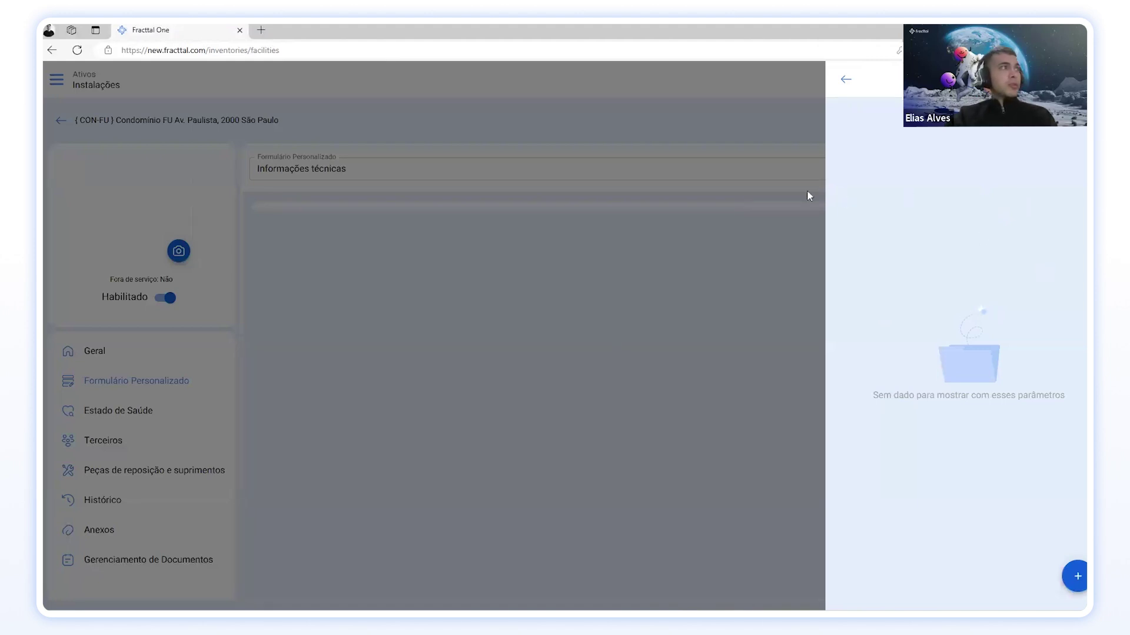
Step: Add eight Título entries to the Informações técnicas form
{"action": "left_click", "coordinate": [1077, 578]}
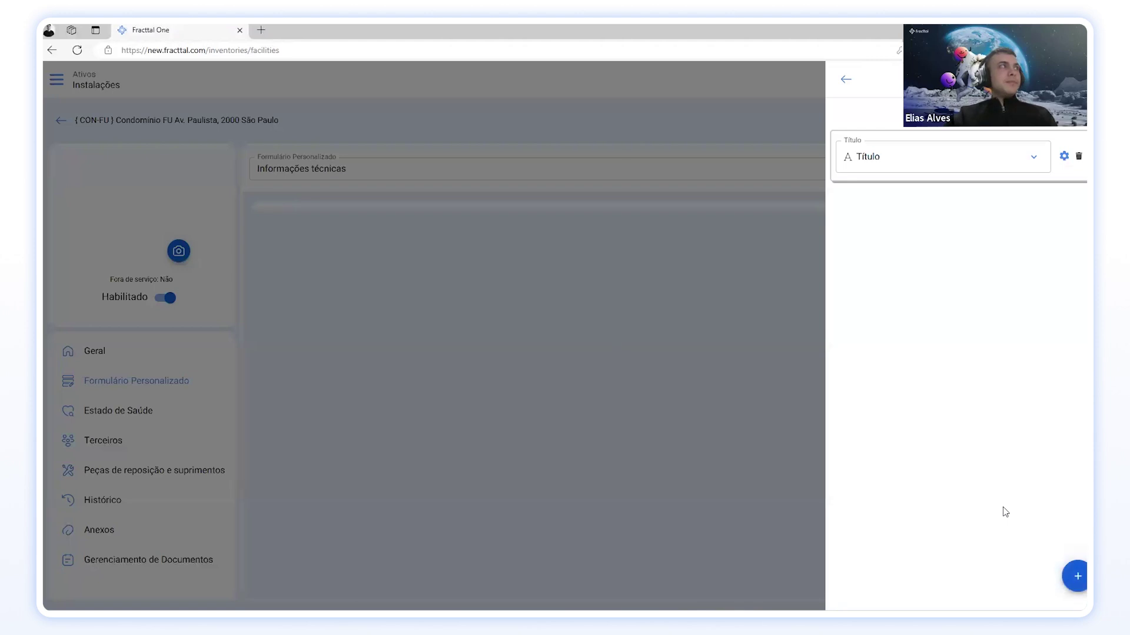
{"action": "left_click", "coordinate": [1077, 580]}
{"action": "left_click", "coordinate": [1077, 582]}
{"action": "left_click", "coordinate": [1077, 579]}
{"action": "left_click", "coordinate": [1077, 579]}
{"action": "left_click", "coordinate": [1077, 579]}
{"action": "left_click", "coordinate": [1077, 579]}
{"action": "left_click", "coordinate": [1077, 579]}
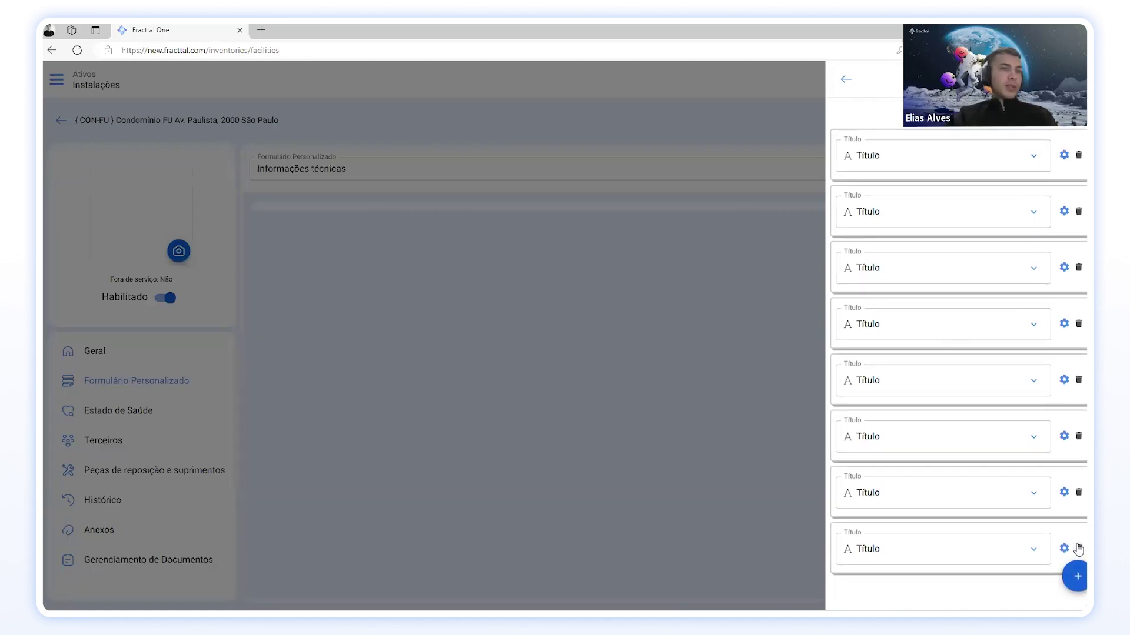
Step: Delete the extra Título entries so only two remain
{"action": "left_click", "coordinate": [1078, 492]}
{"action": "left_click", "coordinate": [1079, 494]}
{"action": "left_click", "coordinate": [1079, 438]}
{"action": "left_click", "coordinate": [1080, 385]}
{"action": "left_click_drag", "start_coordinate": [1085, 283], "coordinate": [1083, 329]}
{"action": "left_click", "coordinate": [1079, 326]}
{"action": "left_click", "coordinate": [1079, 268]}
{"action": "left_click", "coordinate": [1064, 212]}
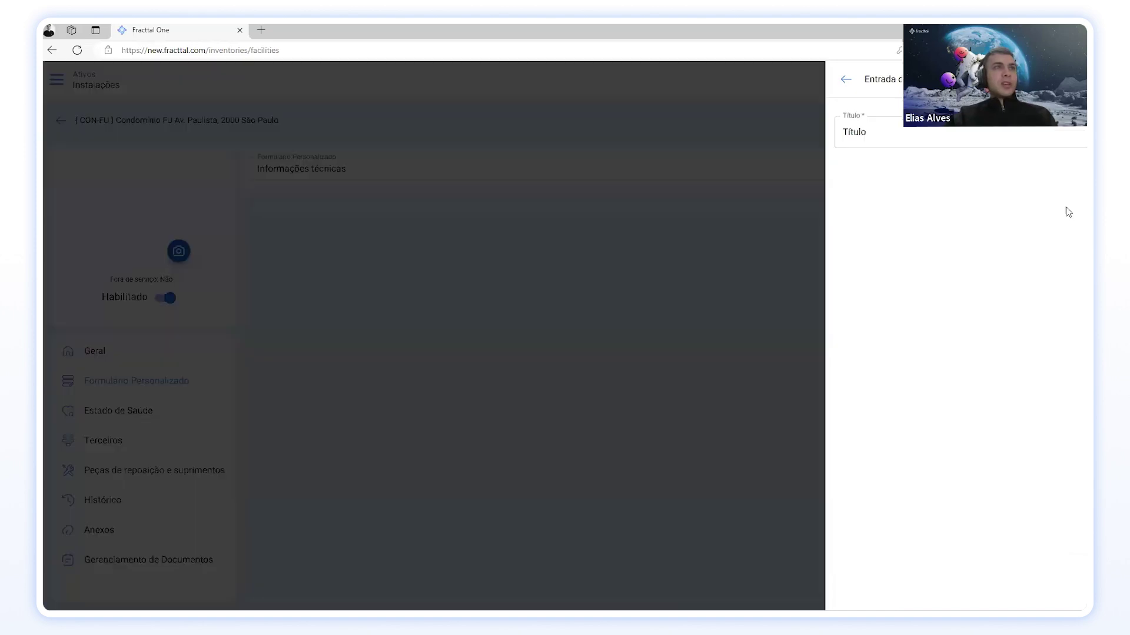
{"action": "left_click", "coordinate": [845, 79]}
{"action": "left_click", "coordinate": [895, 154]}
{"action": "left_click_drag", "start_coordinate": [882, 156], "coordinate": [856, 150]}
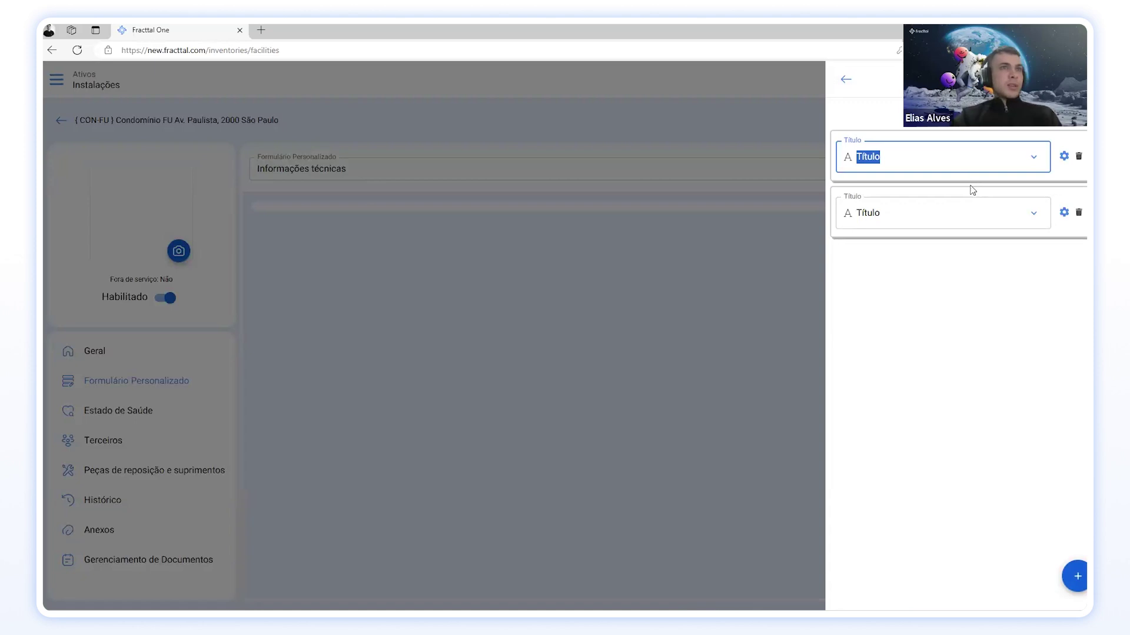
Step: Title the two entries '10 Andares' and '10 quadros elétricos'
{"action": "type", "text": "A"}
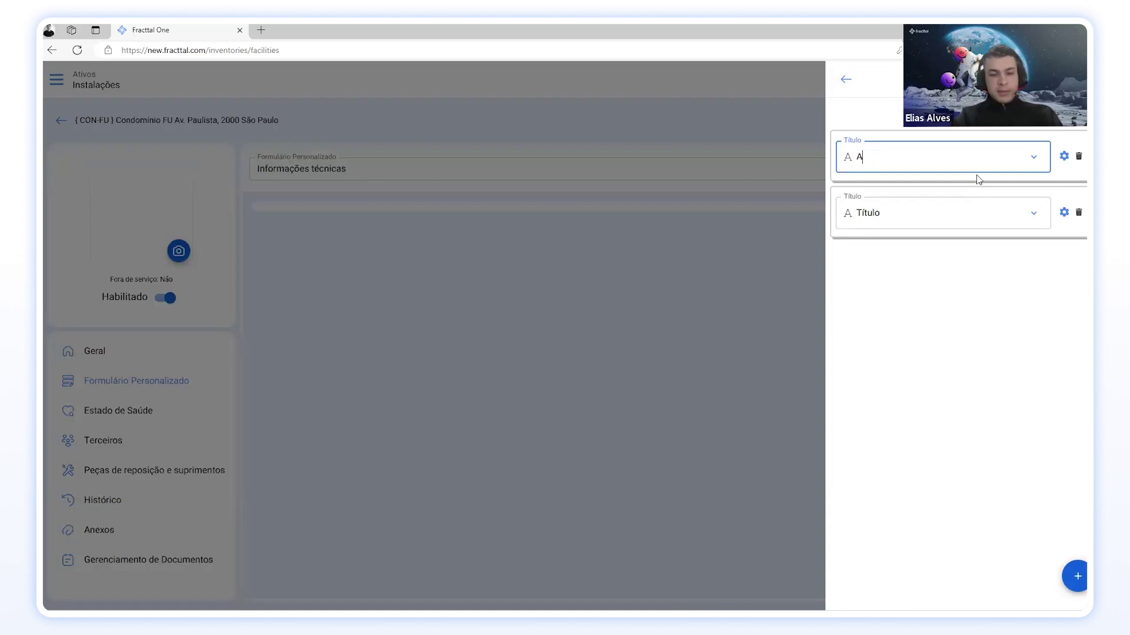
{"action": "type", "text": "ndares"}
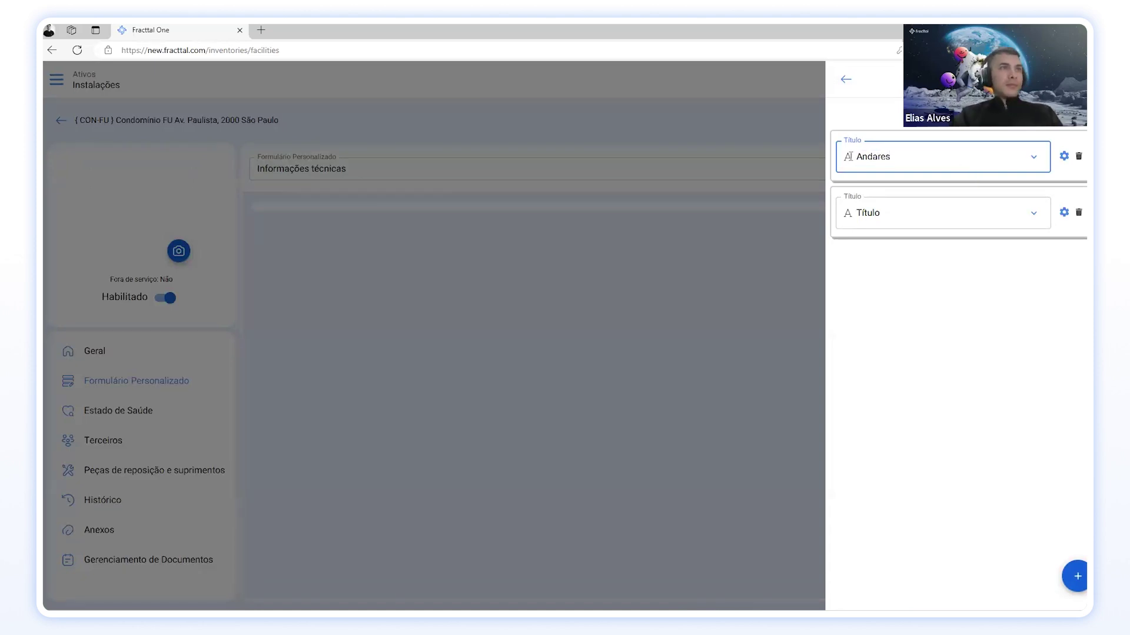
{"action": "left_click", "coordinate": [857, 160]}
{"action": "type", "text": "10"}
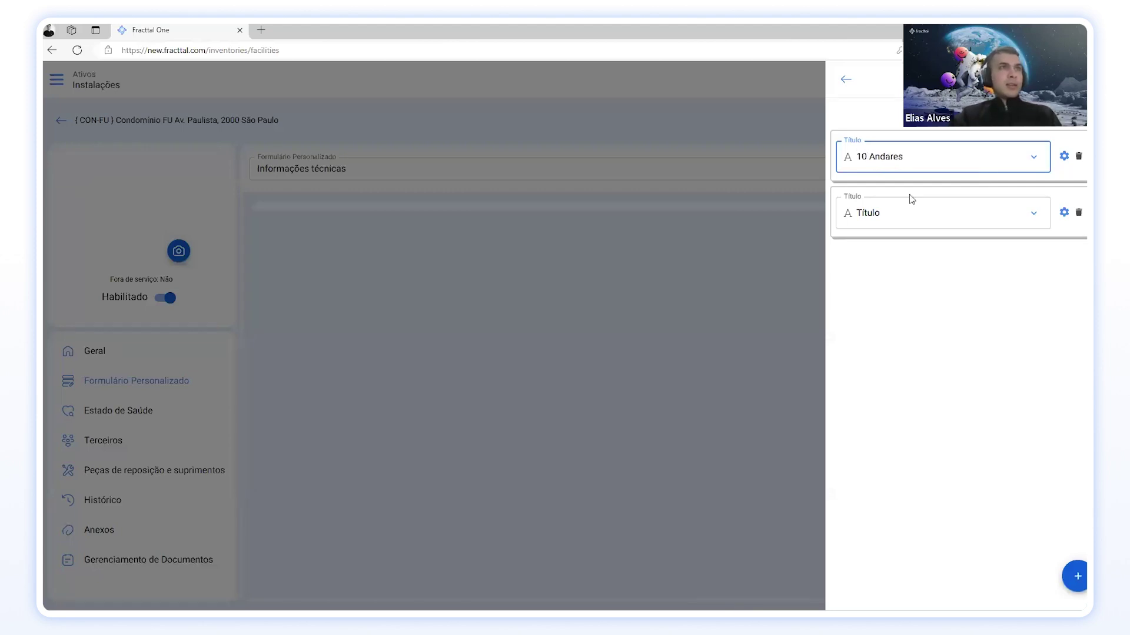
{"action": "left_click_drag", "start_coordinate": [886, 213], "coordinate": [863, 209]}
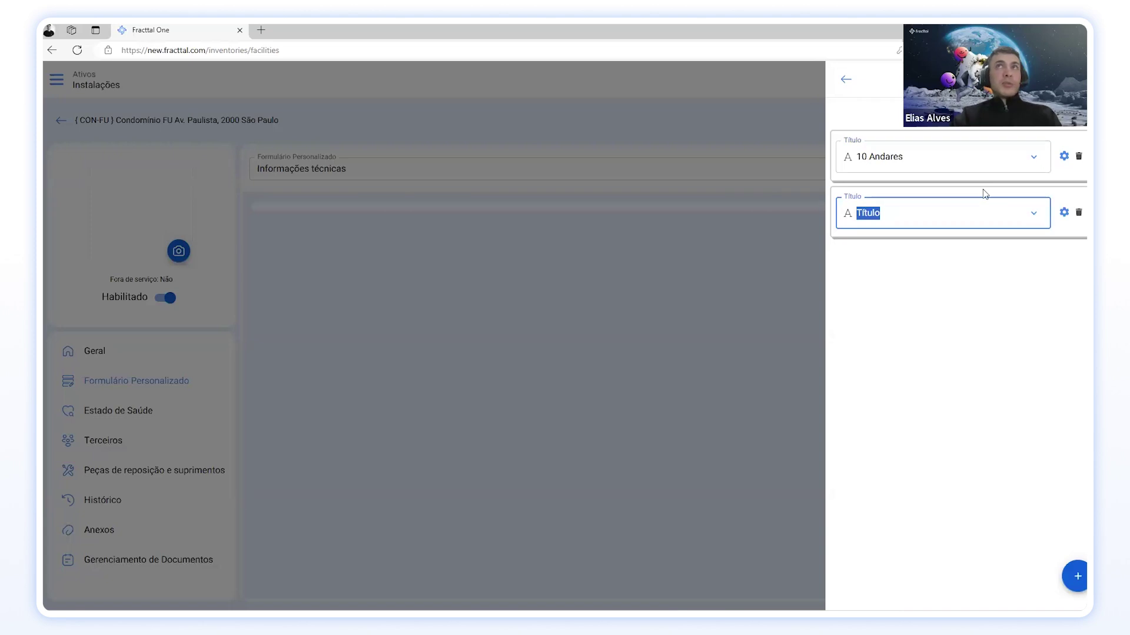
{"action": "key", "text": "BackSpace"}
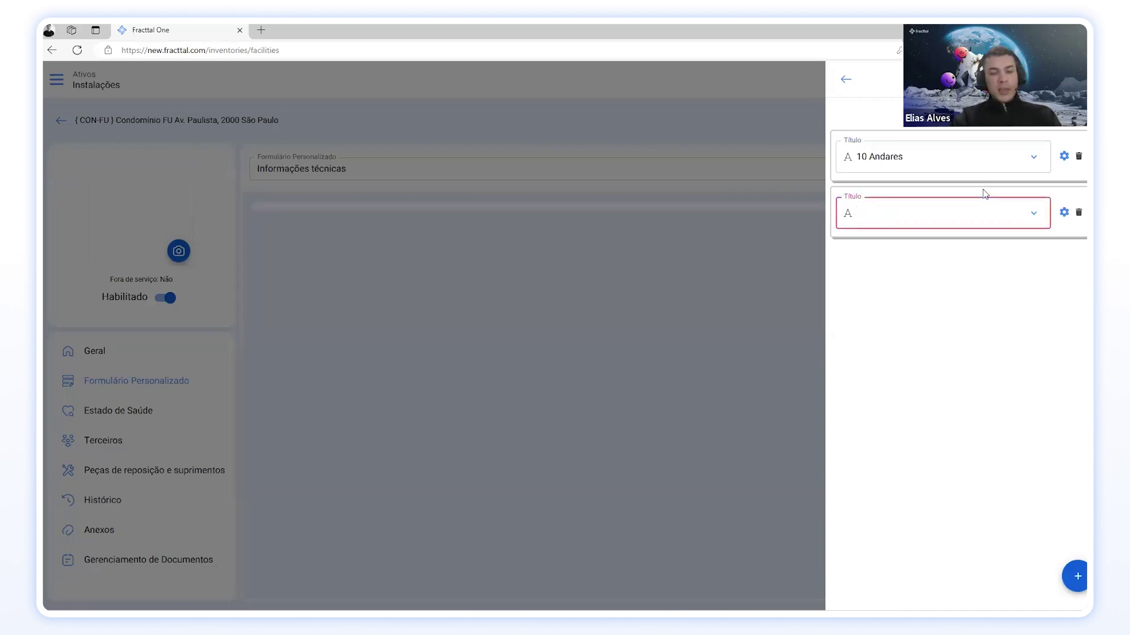
{"action": "type", "text": "10 quadros elétricos"}
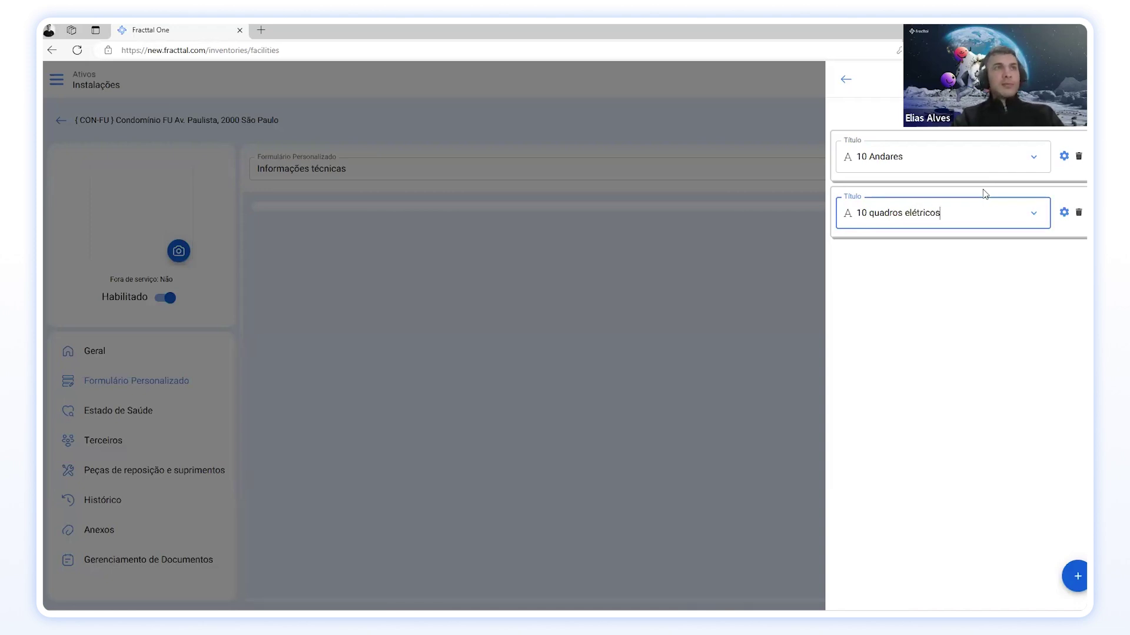
Step: Add a third entry titled '2000 colaboradores' and close the entries panel
{"action": "left_click", "coordinate": [1075, 576]}
{"action": "left_click", "coordinate": [1075, 576]}
{"action": "left_click", "coordinate": [1075, 576]}
{"action": "left_click", "coordinate": [1079, 381]}
{"action": "left_click", "coordinate": [1078, 325]}
{"action": "left_click", "coordinate": [1079, 269]}
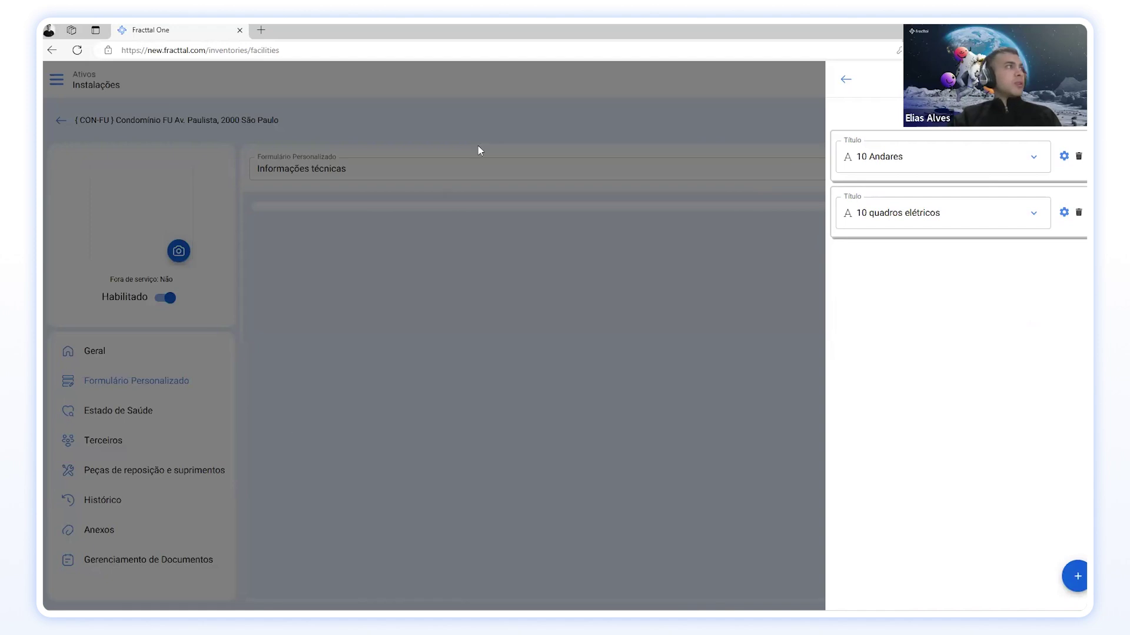
{"action": "left_click", "coordinate": [1080, 578]}
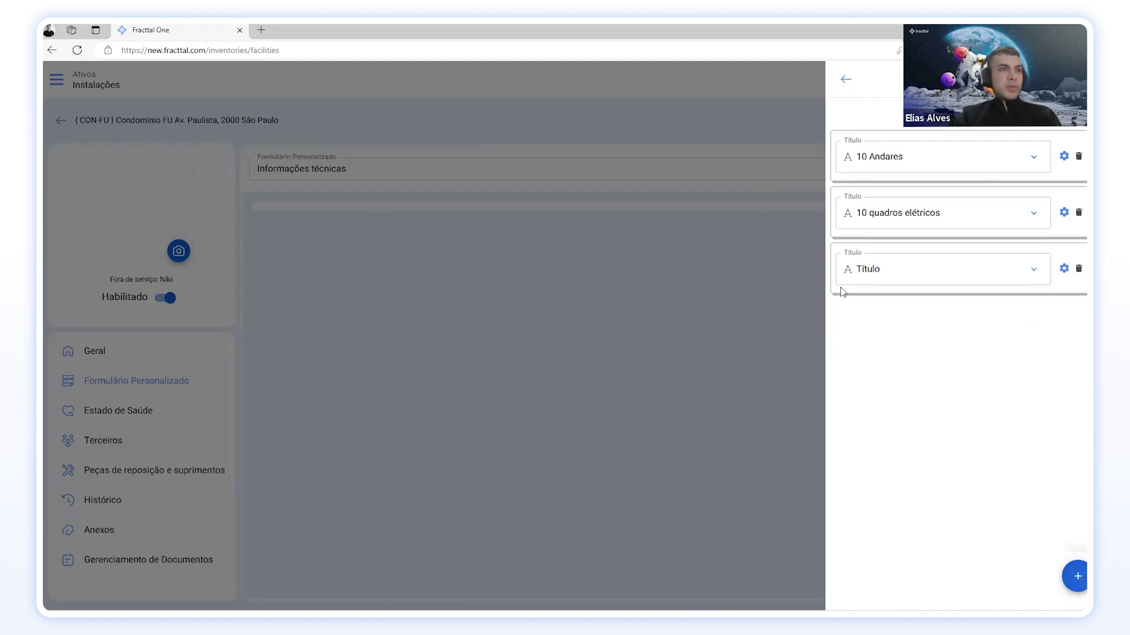
{"action": "left_click_drag", "start_coordinate": [887, 268], "coordinate": [848, 268]}
{"action": "type", "text": "2000"}
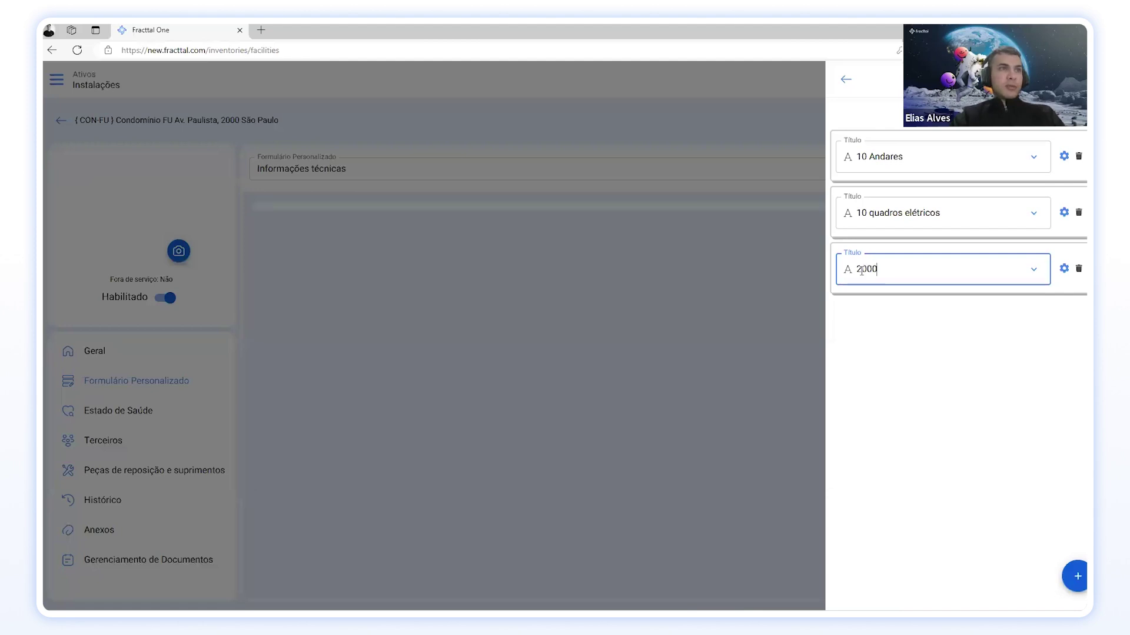
{"action": "type", "text": " colaboradores"}
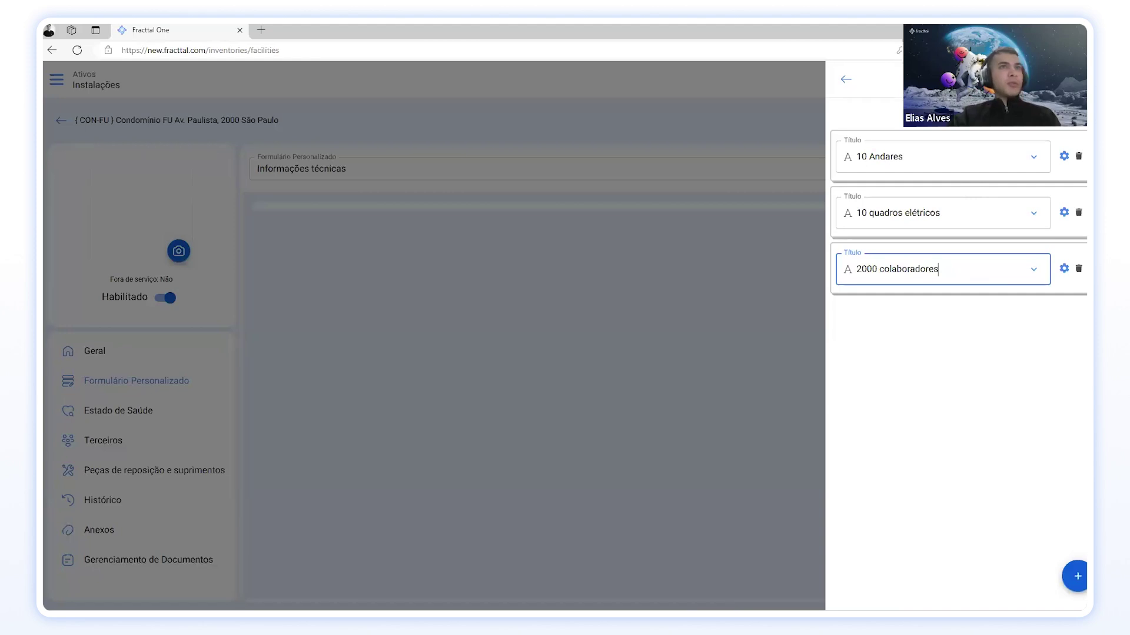
{"action": "left_click", "coordinate": [1056, 134]}
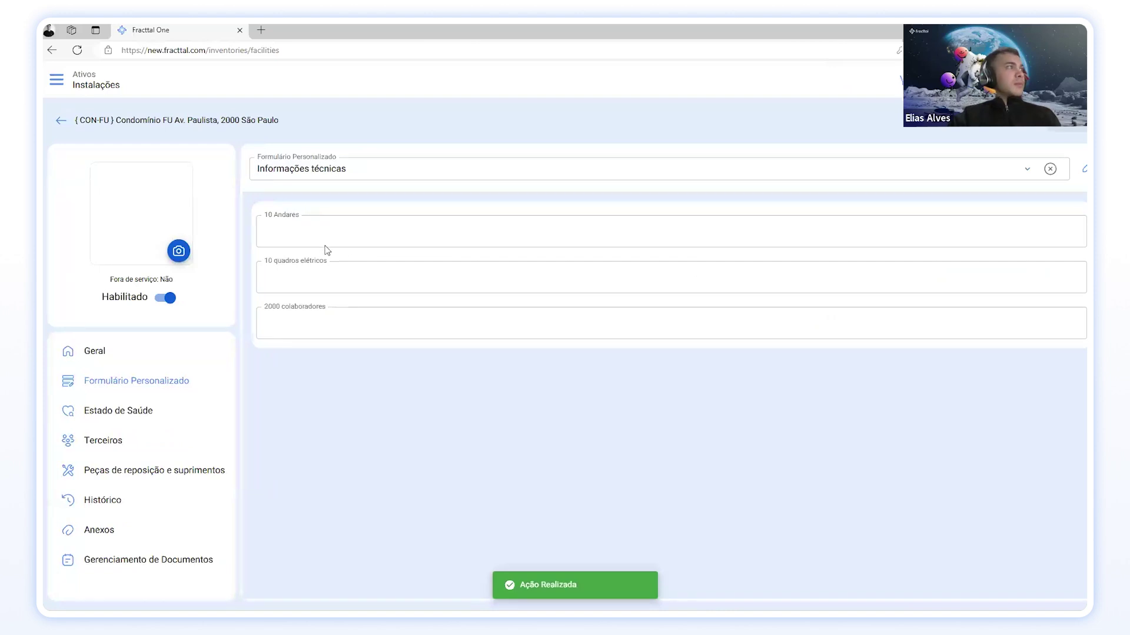
Step: Remove the 10, 10 and 2000 prefixes from the three field titles
{"action": "left_click", "coordinate": [1084, 169]}
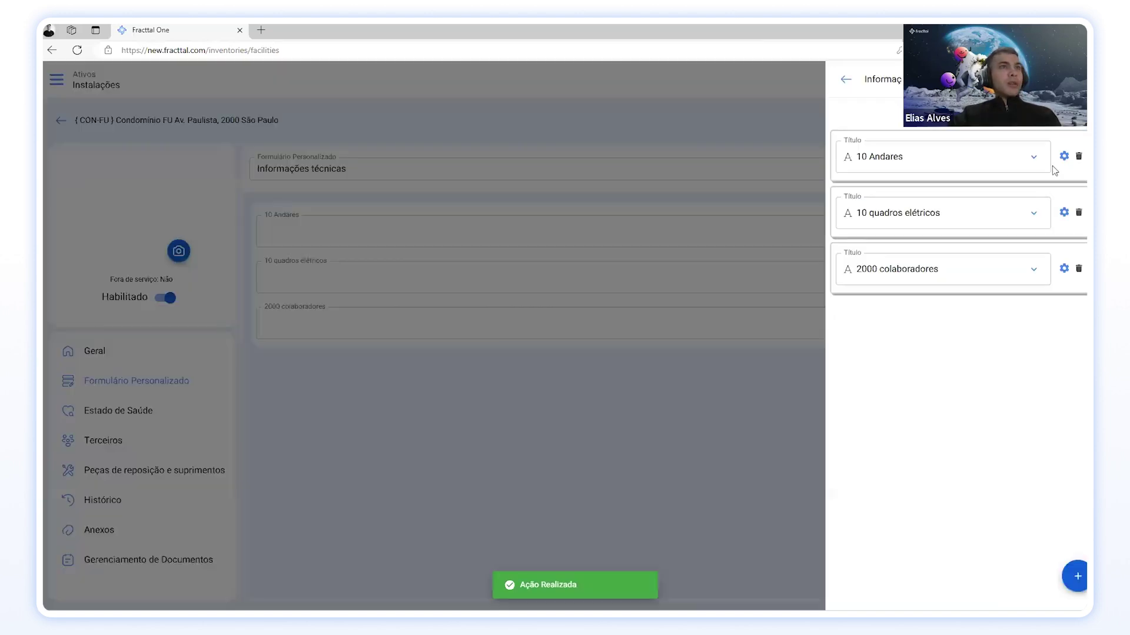
{"action": "left_click_drag", "start_coordinate": [869, 156], "coordinate": [845, 154]}
{"action": "key", "text": "BackSpace"}
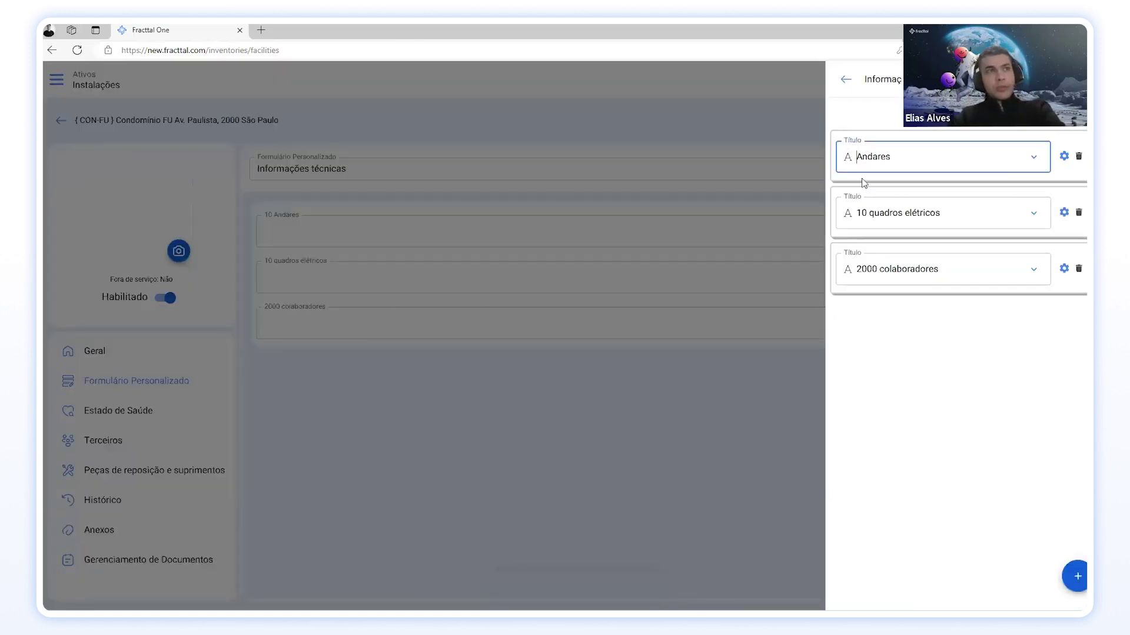
{"action": "left_click_drag", "start_coordinate": [870, 214], "coordinate": [848, 213]}
{"action": "key", "text": "BackSpace"}
{"action": "left_click_drag", "start_coordinate": [881, 273], "coordinate": [849, 269]}
{"action": "key", "text": "BackSpace"}
{"action": "left_click", "coordinate": [1015, 133]}
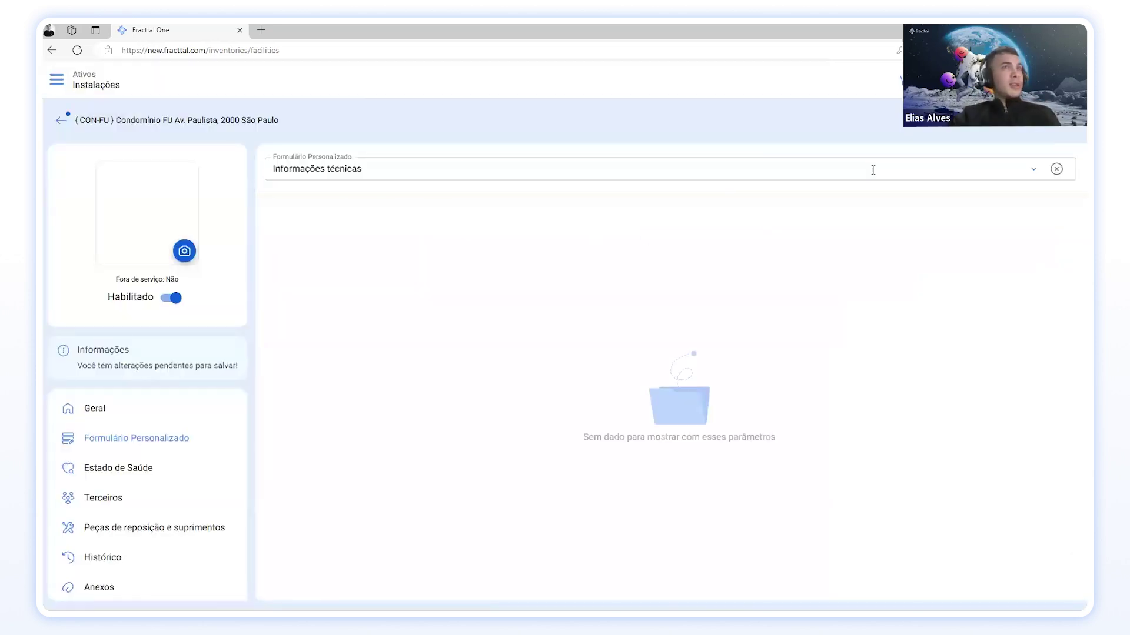
Step: Enter Andares 10, quadros elétricos 10 and colaboradores 2000 in CON-FU's Informações técnicas, and save
{"action": "left_click", "coordinate": [373, 235]}
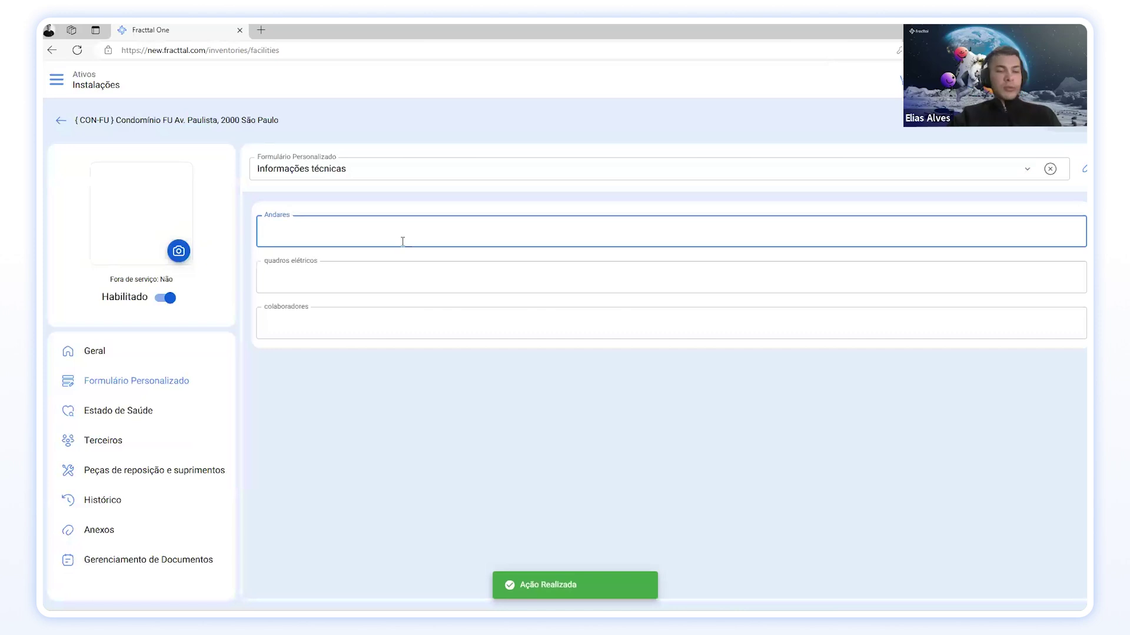
{"action": "type", "text": "10"}
{"action": "left_click", "coordinate": [395, 280]}
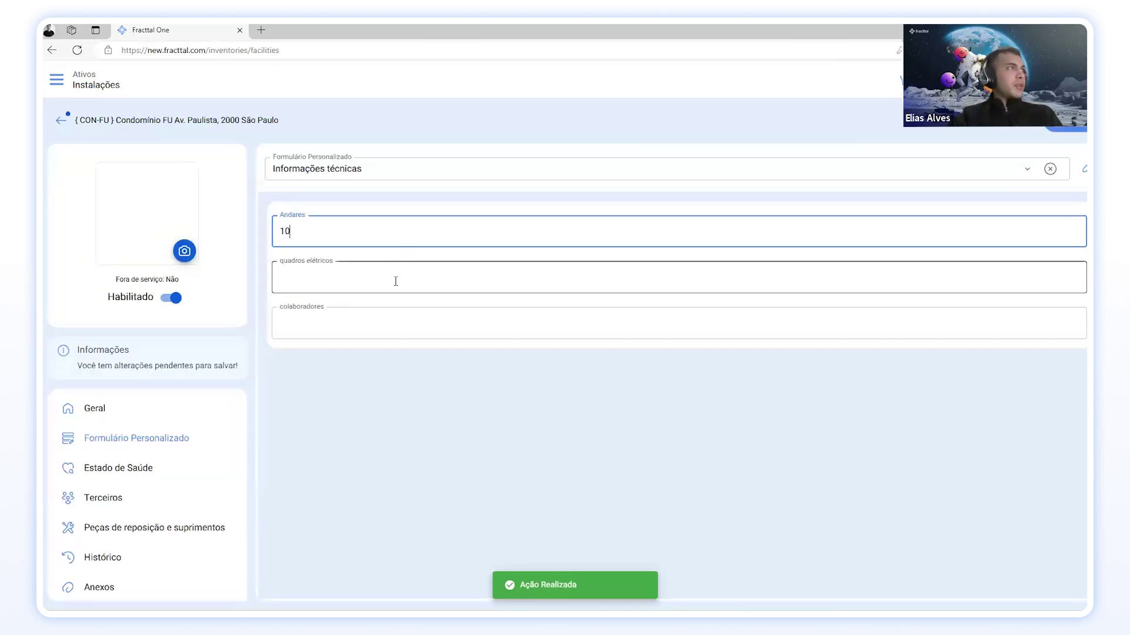
{"action": "left_click", "coordinate": [348, 331]}
{"action": "type", "text": "2000"}
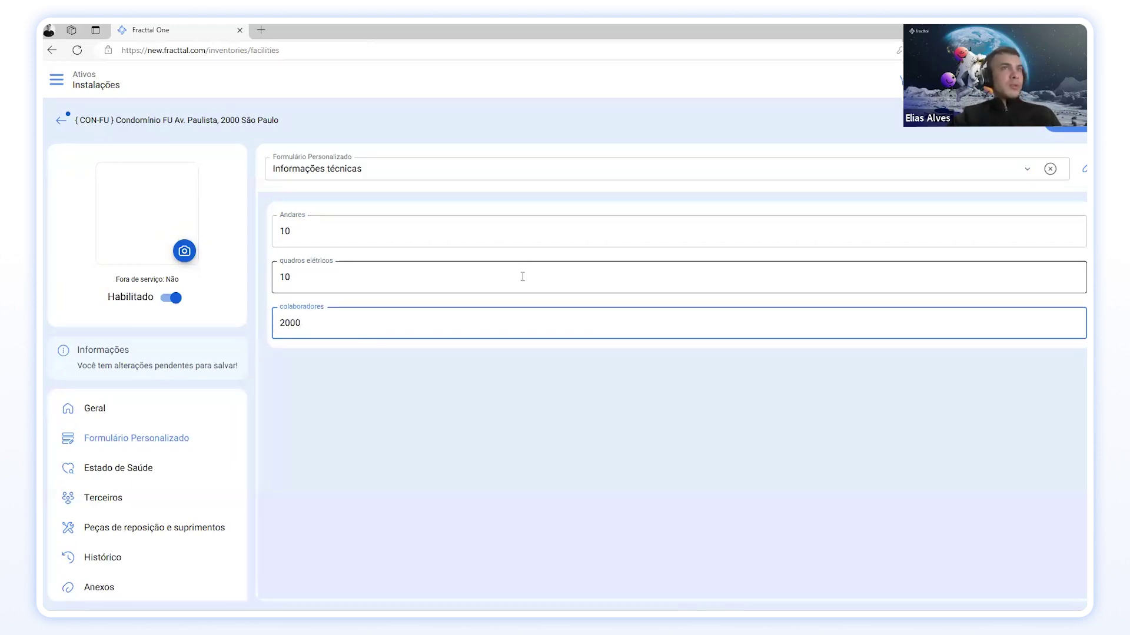
{"action": "left_click", "coordinate": [1065, 128]}
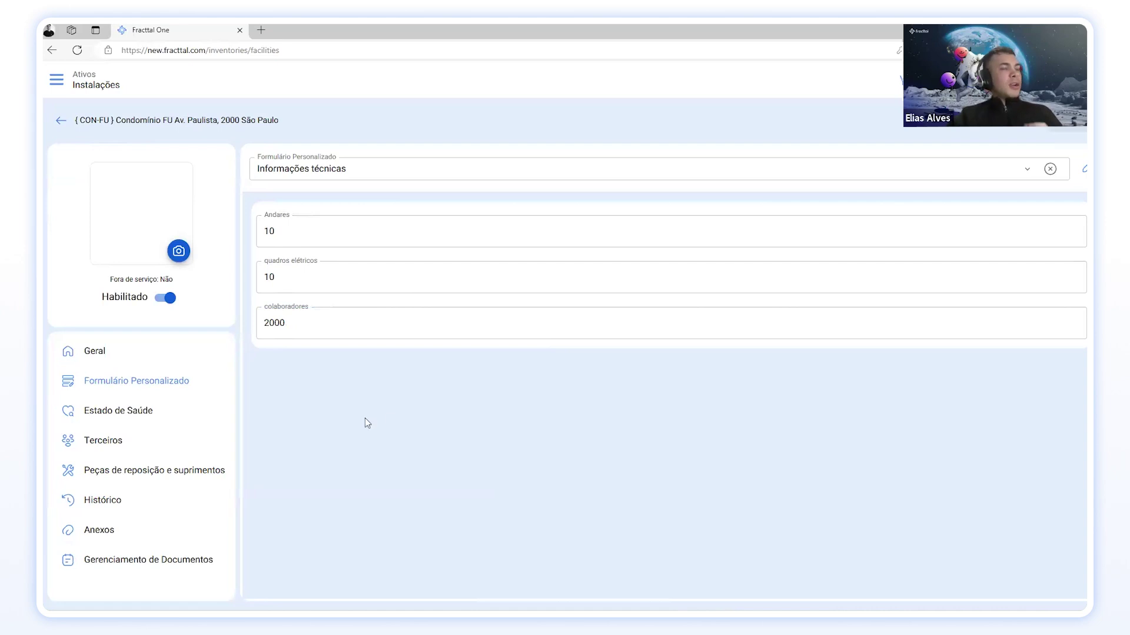
{"action": "left_click", "coordinate": [117, 356]}
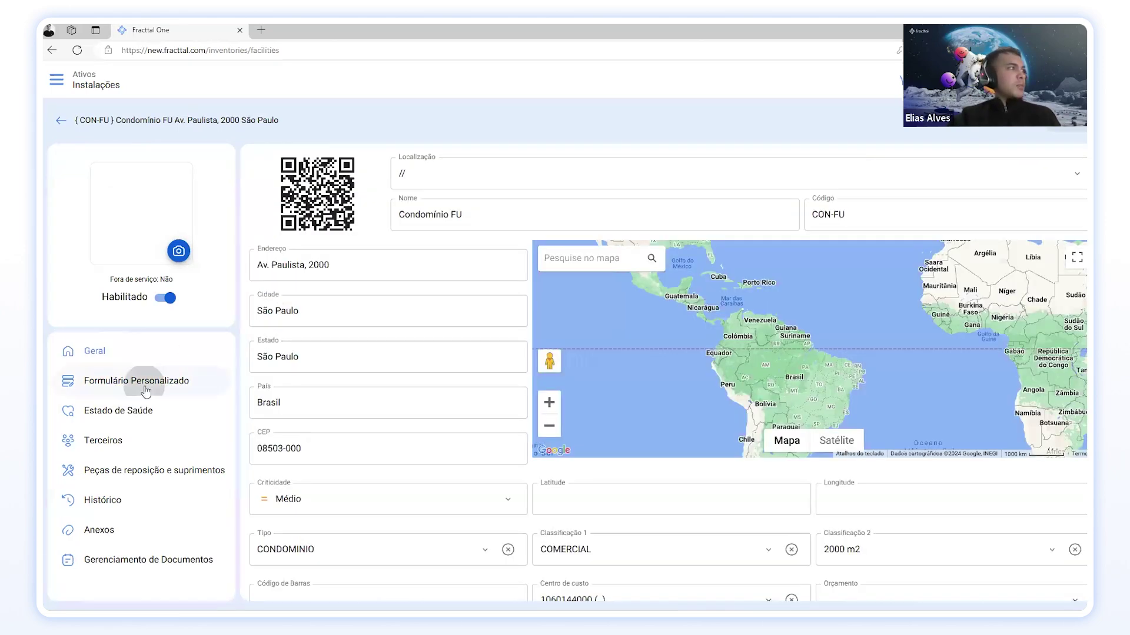
Step: Check the custom form, then review CON-FU's Geral details, scrolling through the address fields and map
{"action": "left_click", "coordinate": [143, 383]}
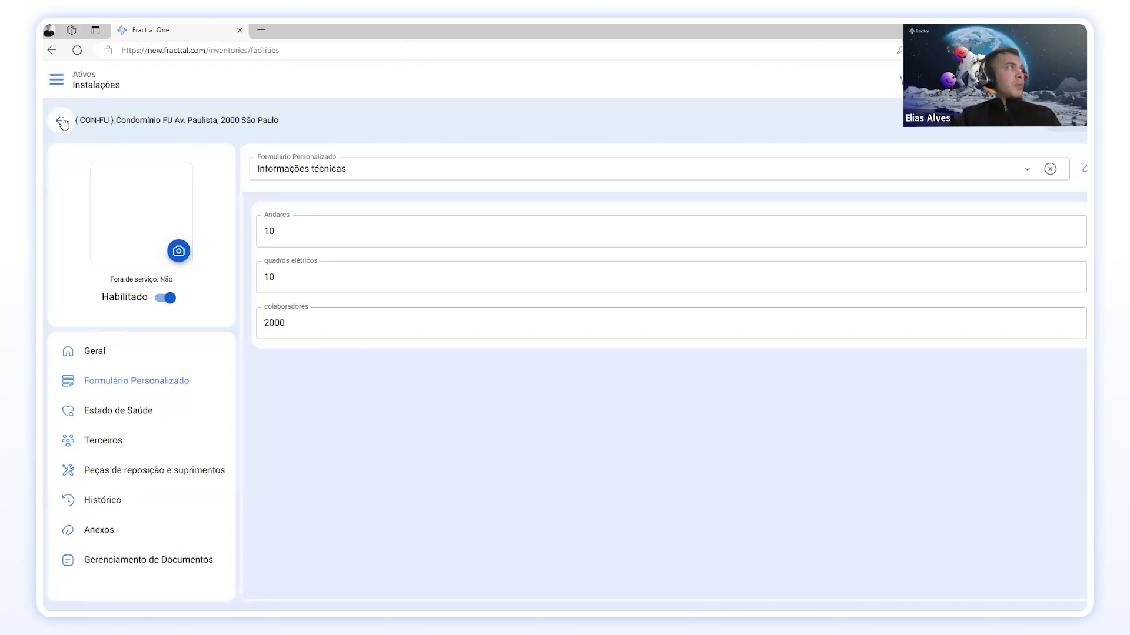
{"action": "left_click", "coordinate": [177, 354]}
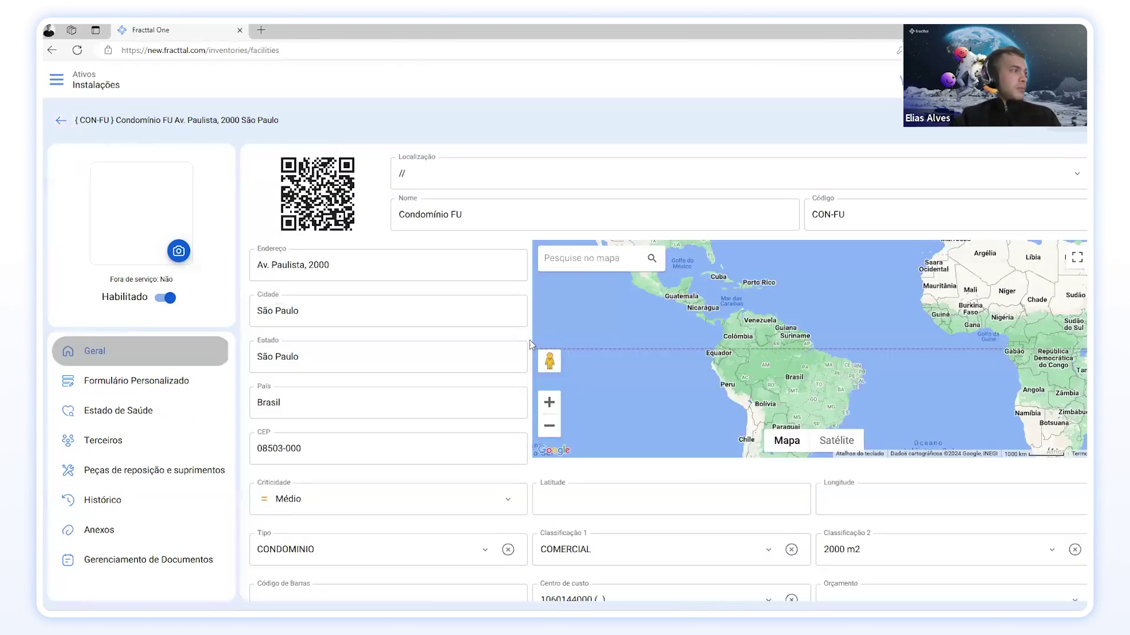
{"action": "scroll", "coordinate": [403, 377], "scroll_direction": "down", "scroll_amount": 1}
{"action": "scroll", "coordinate": [404, 377], "scroll_direction": "down", "scroll_amount": 3}
{"action": "scroll", "coordinate": [402, 381], "scroll_direction": "up", "scroll_amount": 4}
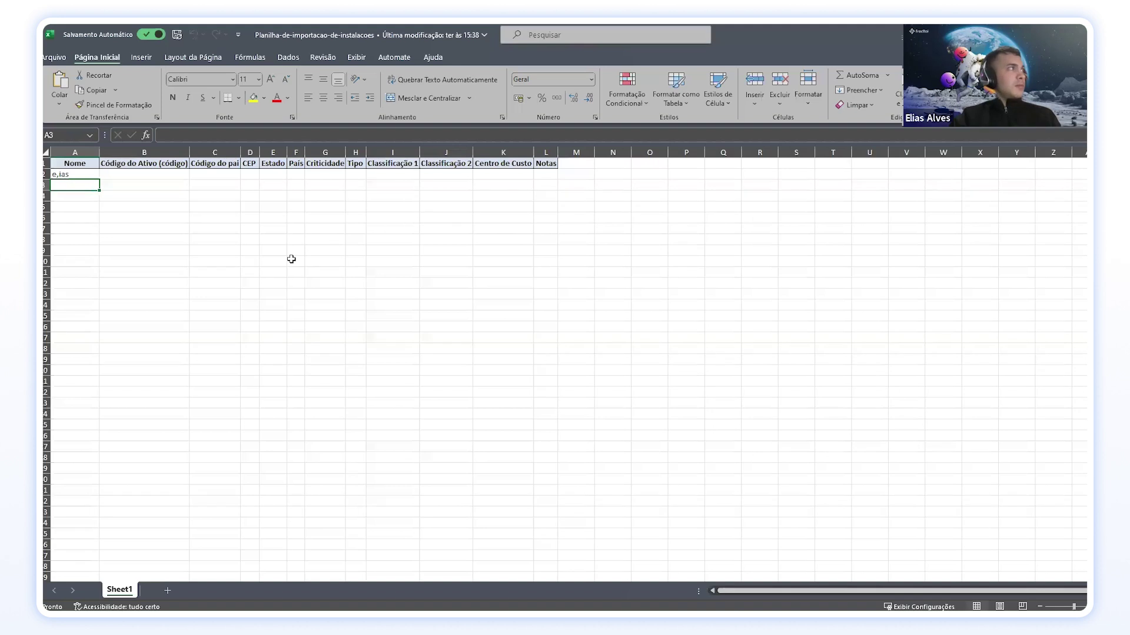
Step: Clear the stray entry in A2 and apply All Borders to A2:L24
{"action": "left_click", "coordinate": [86, 174]}
{"action": "key", "text": "Delete"}
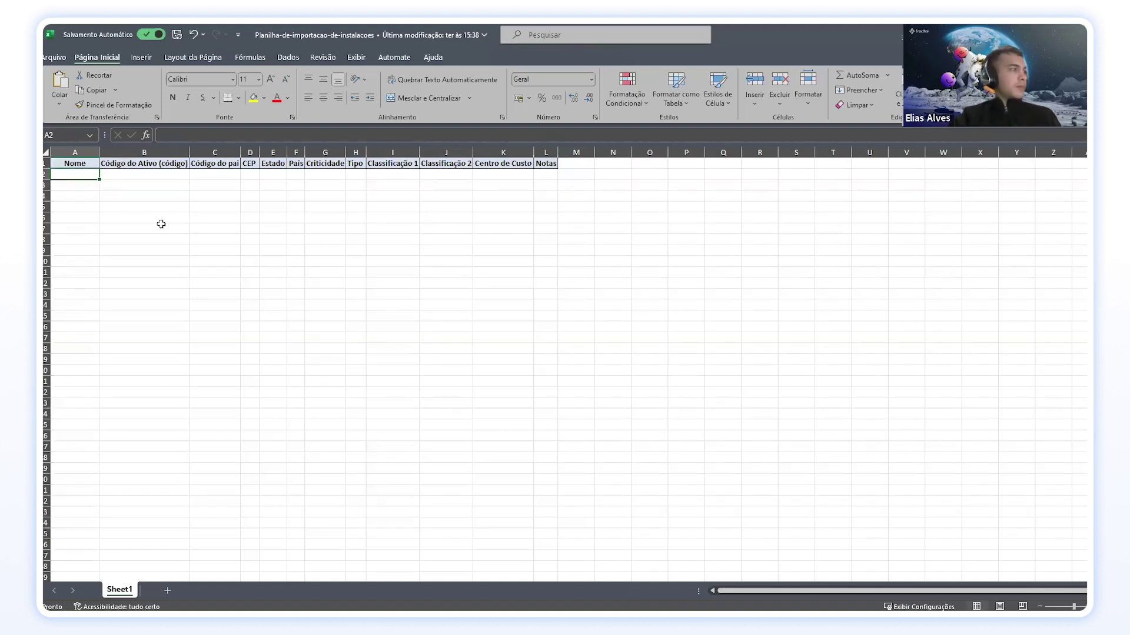
{"action": "left_click", "coordinate": [182, 249]}
{"action": "left_click_drag", "start_coordinate": [56, 174], "coordinate": [545, 421]}
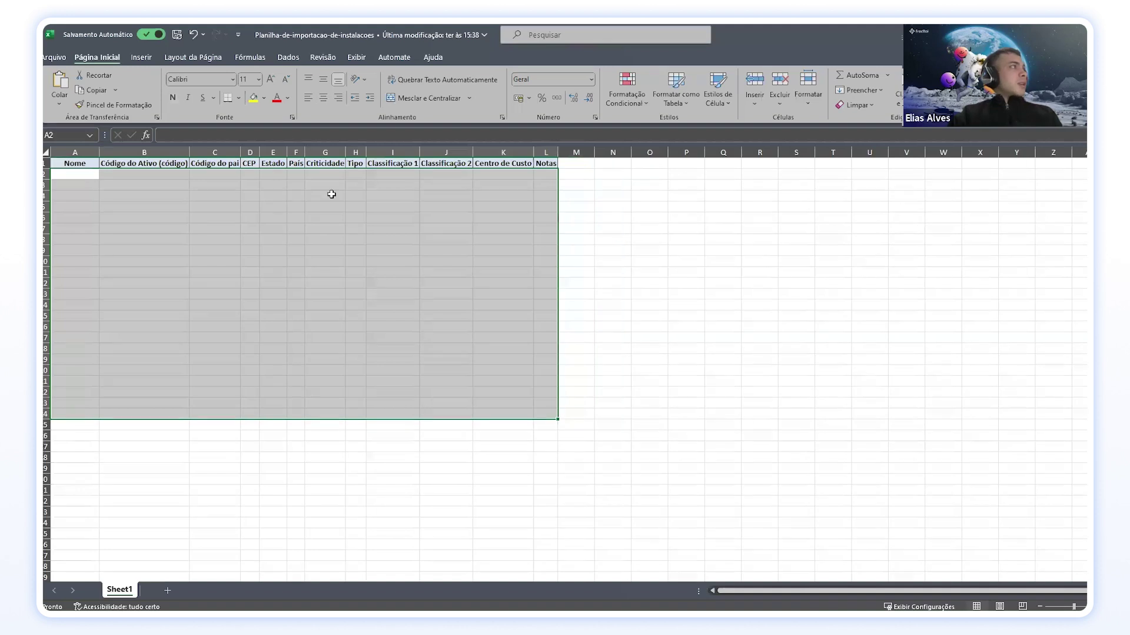
{"action": "left_click", "coordinate": [238, 98]}
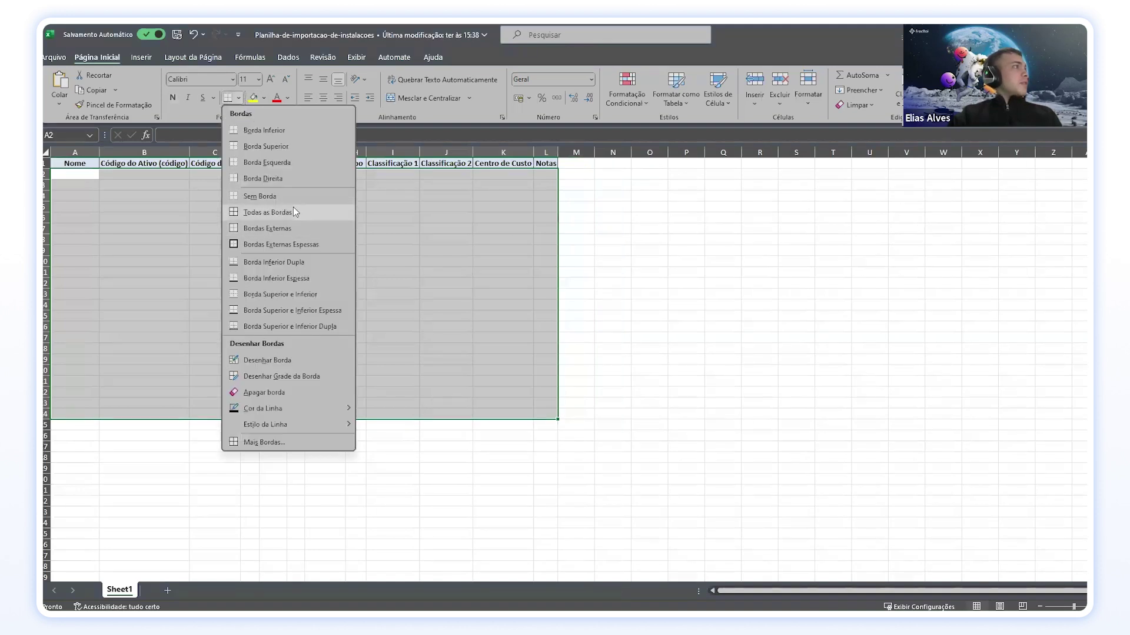
{"action": "left_click", "coordinate": [293, 211]}
{"action": "left_click", "coordinate": [157, 196]}
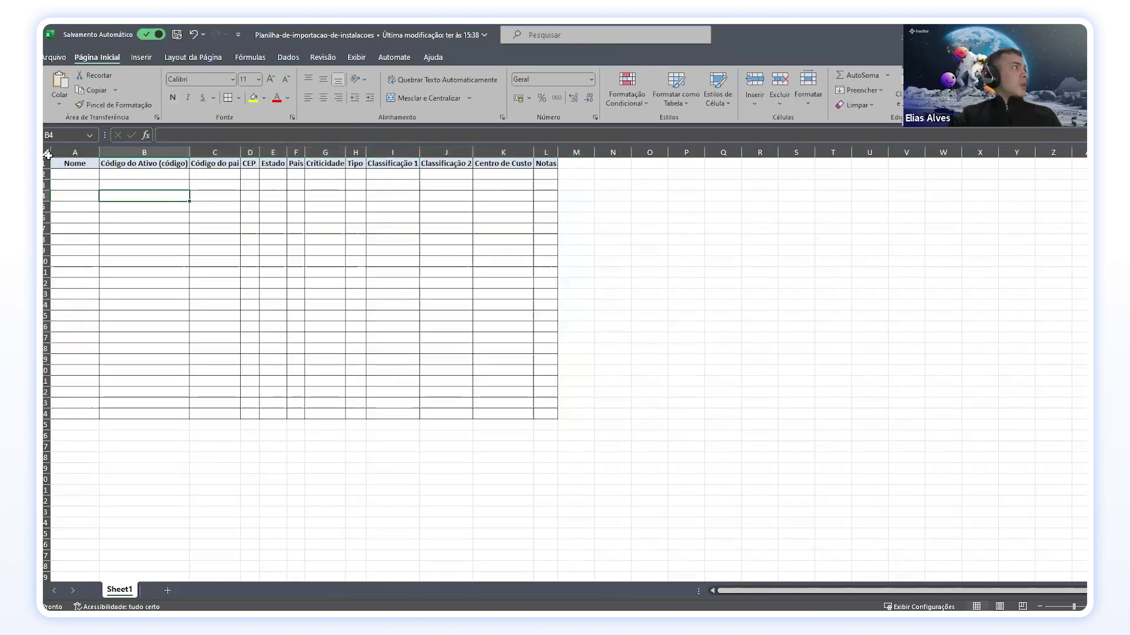
Step: Select the whole sheet and autofit every column width to its contents
{"action": "left_click", "coordinate": [46, 153]}
{"action": "double_click", "coordinate": [99, 152]}
{"action": "left_click", "coordinate": [130, 184]}
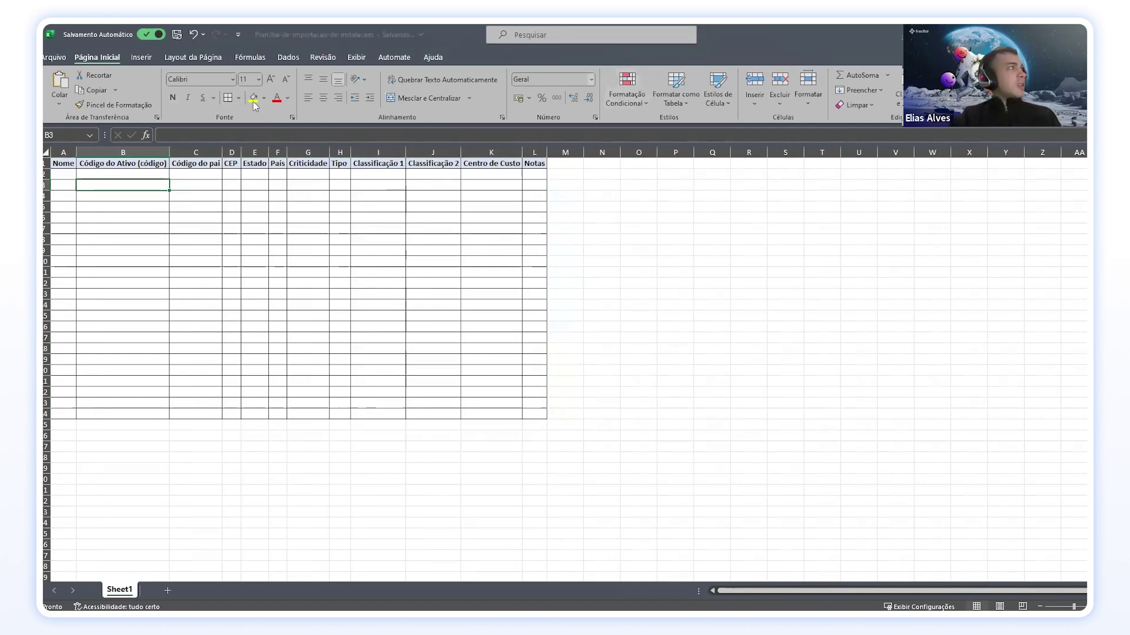
{"action": "left_click", "coordinate": [194, 164]}
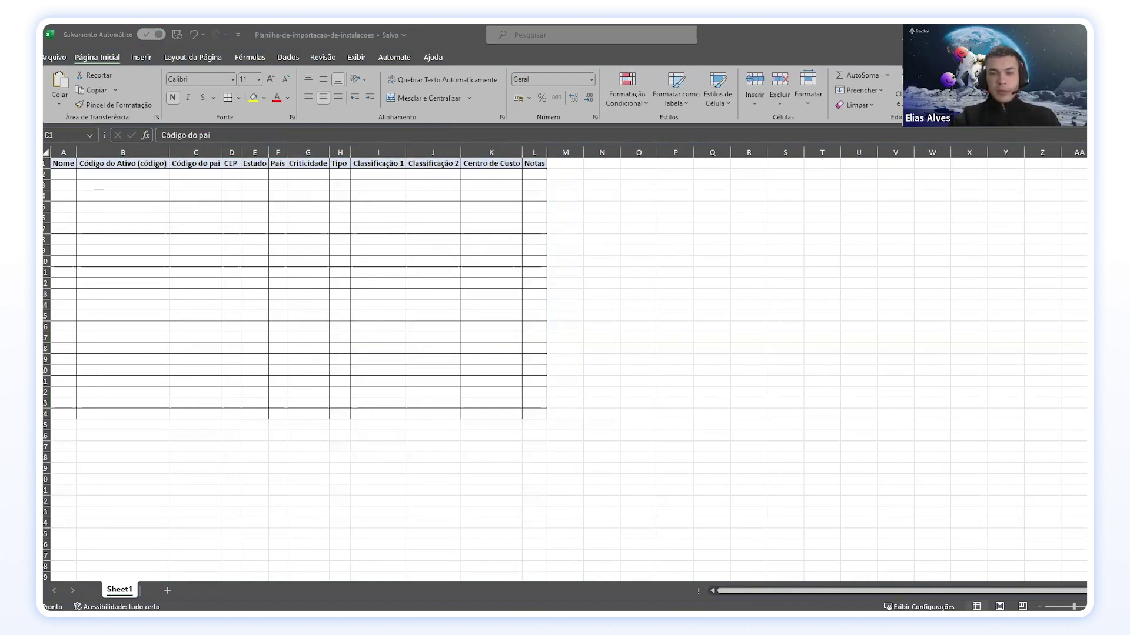
Step: Switch to Outlook and un-maximise its window so the browser shows behind it
{"action": "key", "text": "alt+Tab"}
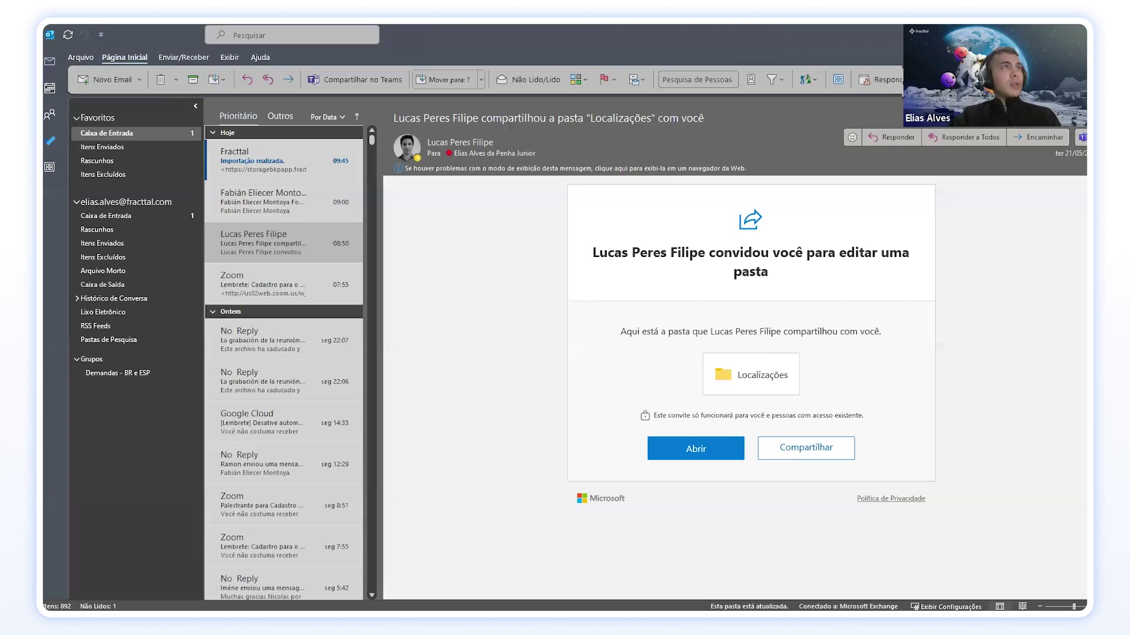
{"action": "left_click_drag", "start_coordinate": [608, 27], "coordinate": [1086, 609]}
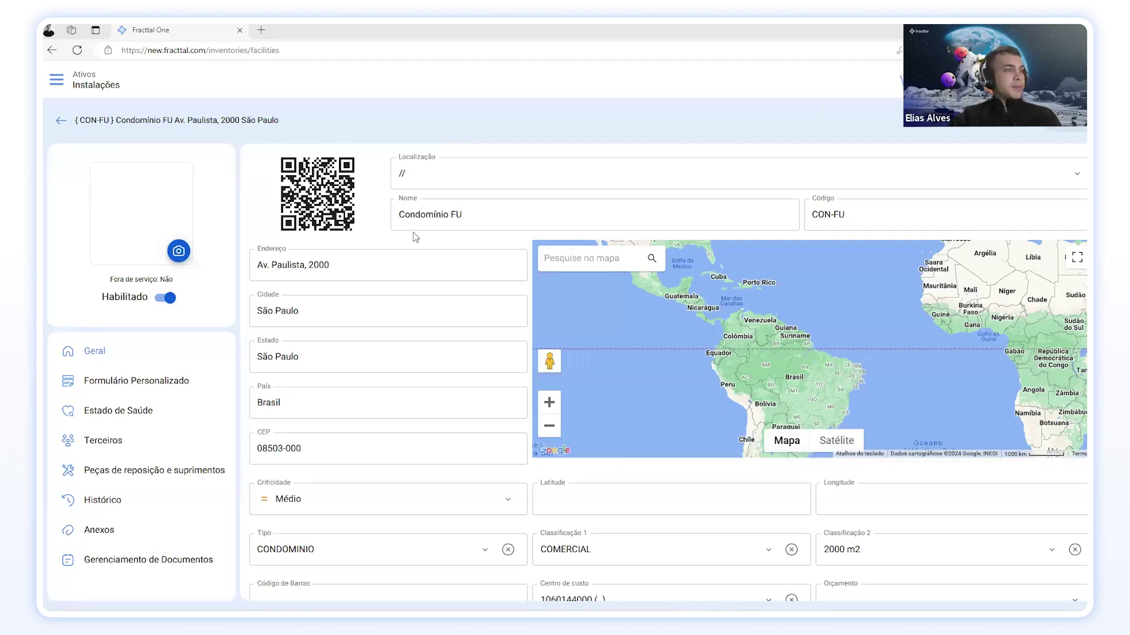
Step: Maximise the Estrutura de localizações presentation and select the EMPRESA DE MANUFATURA title
{"action": "key", "text": "alt+Tab"}
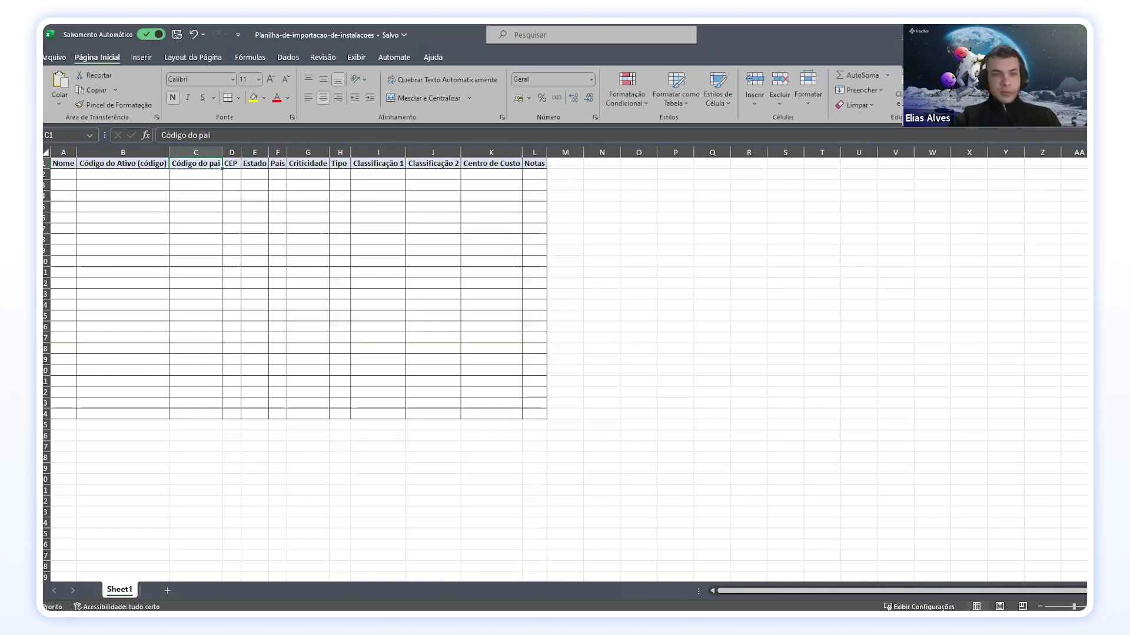
{"action": "key", "text": "alt+Tab"}
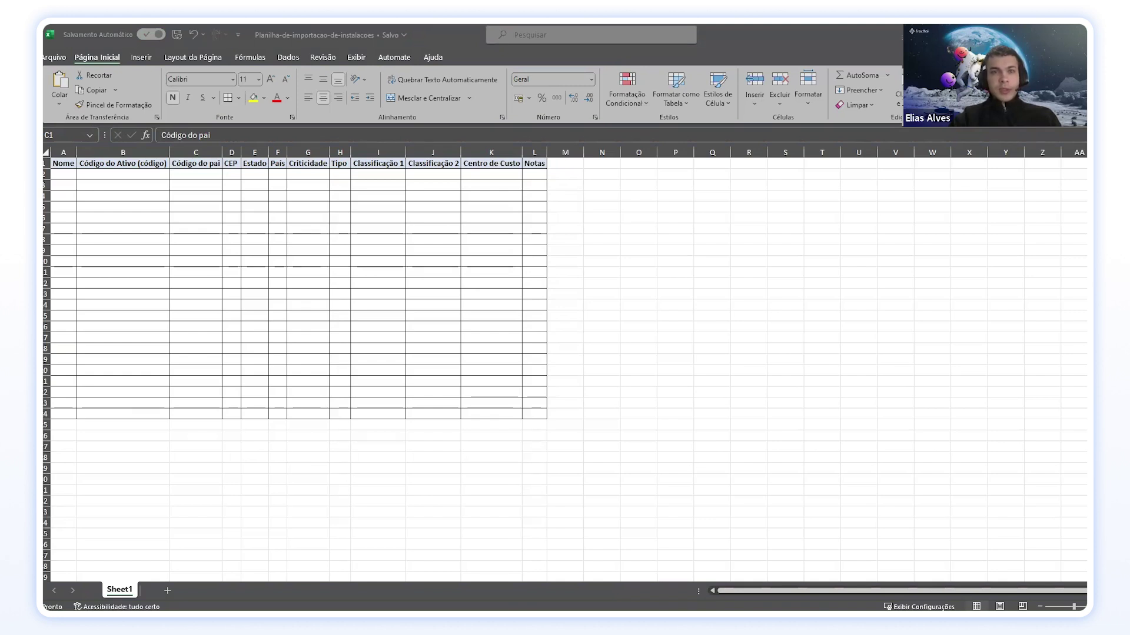
{"action": "left_click_drag", "start_coordinate": [1082, 100], "coordinate": [613, 47]}
{"action": "left_click", "coordinate": [722, 30]}
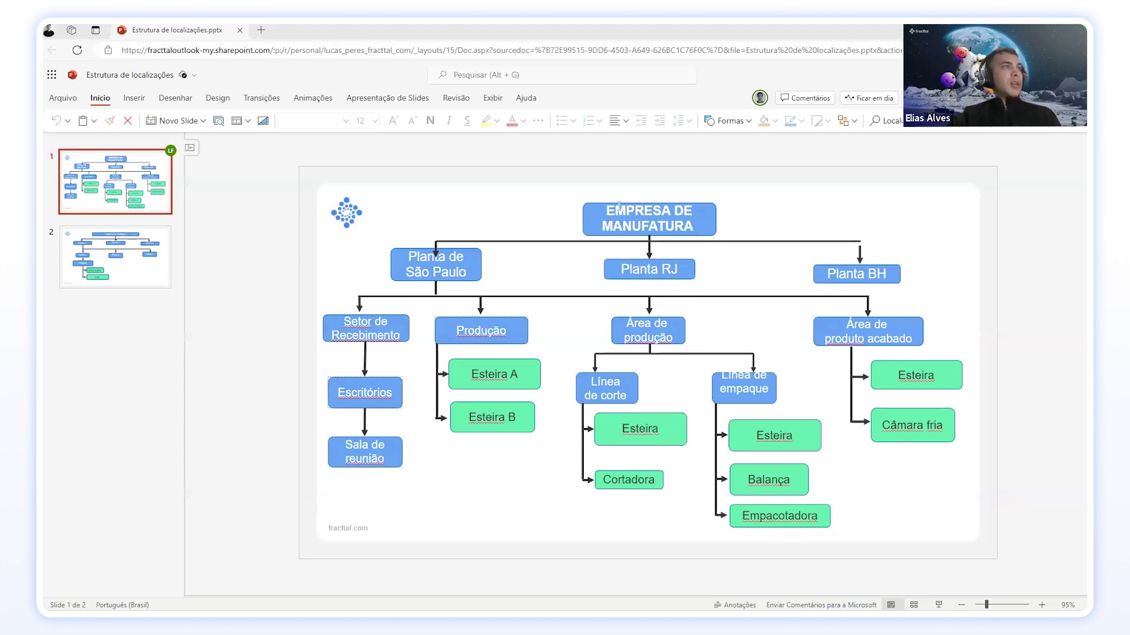
{"action": "left_click_drag", "start_coordinate": [608, 207], "coordinate": [697, 228]}
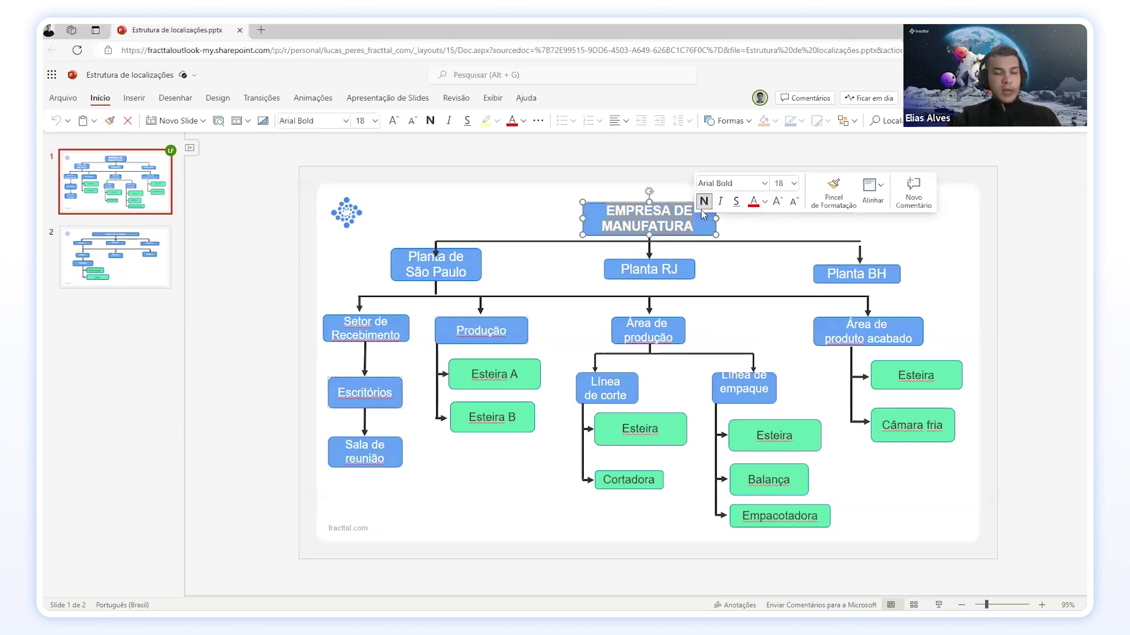
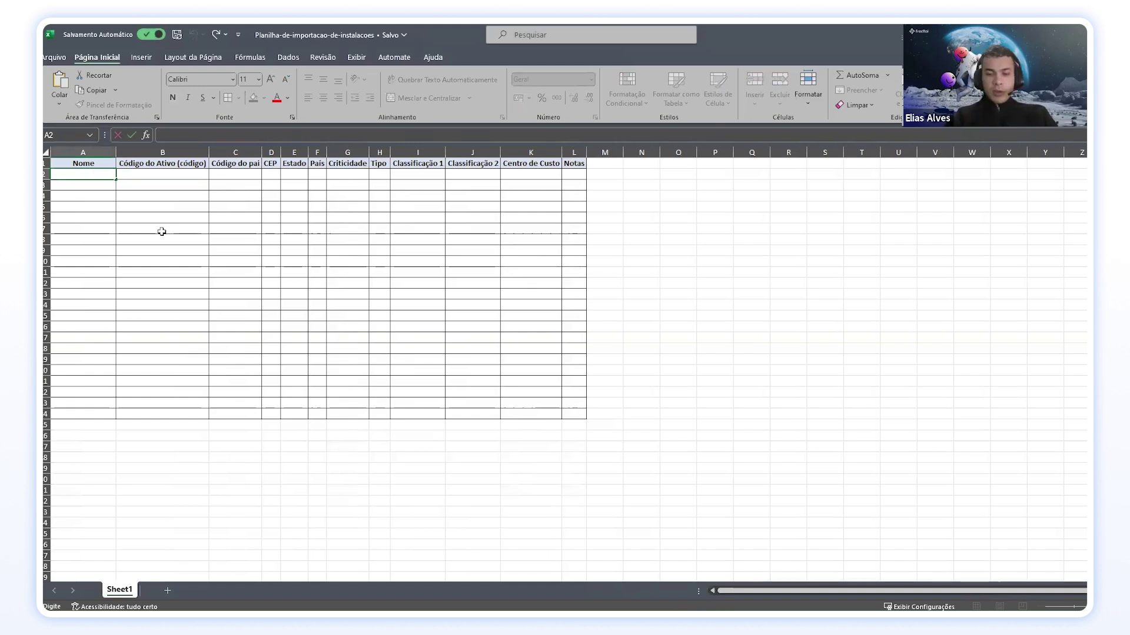
Step: Enter 1° Andar in A2 and fill it down, changing the copy to 2° Andar
{"action": "type", "text": "° vol"}
{"action": "key", "text": "BackSpace"}
{"action": "key", "text": "BackSpace"}
{"action": "key", "text": "BackSpace"}
{"action": "key", "text": "BackSpace"}
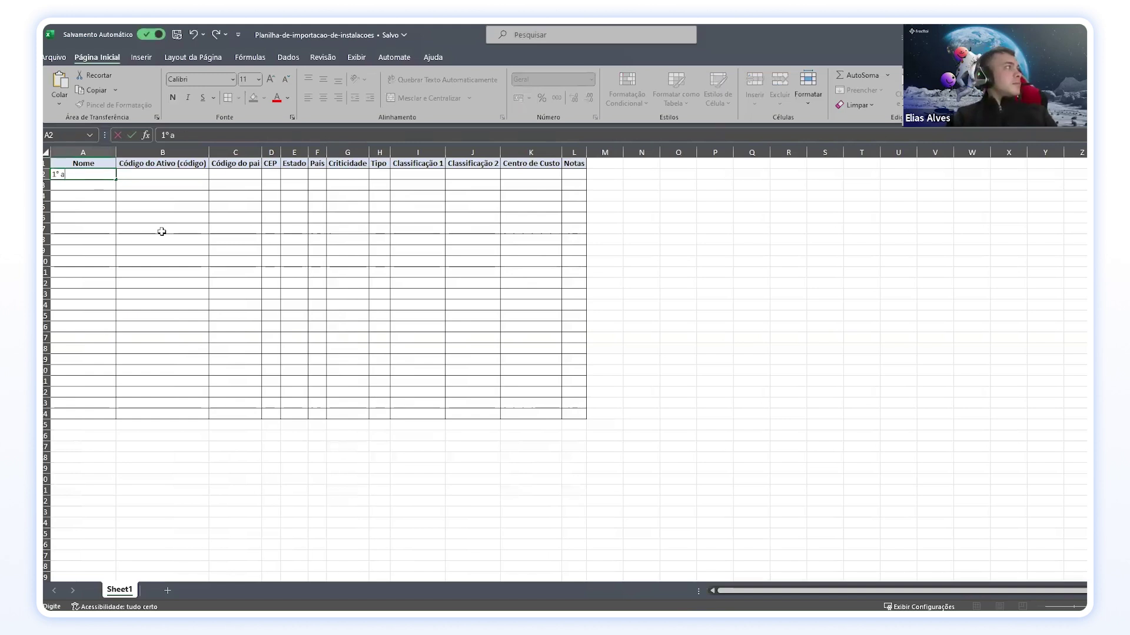
{"action": "type", "text": "Andar"}
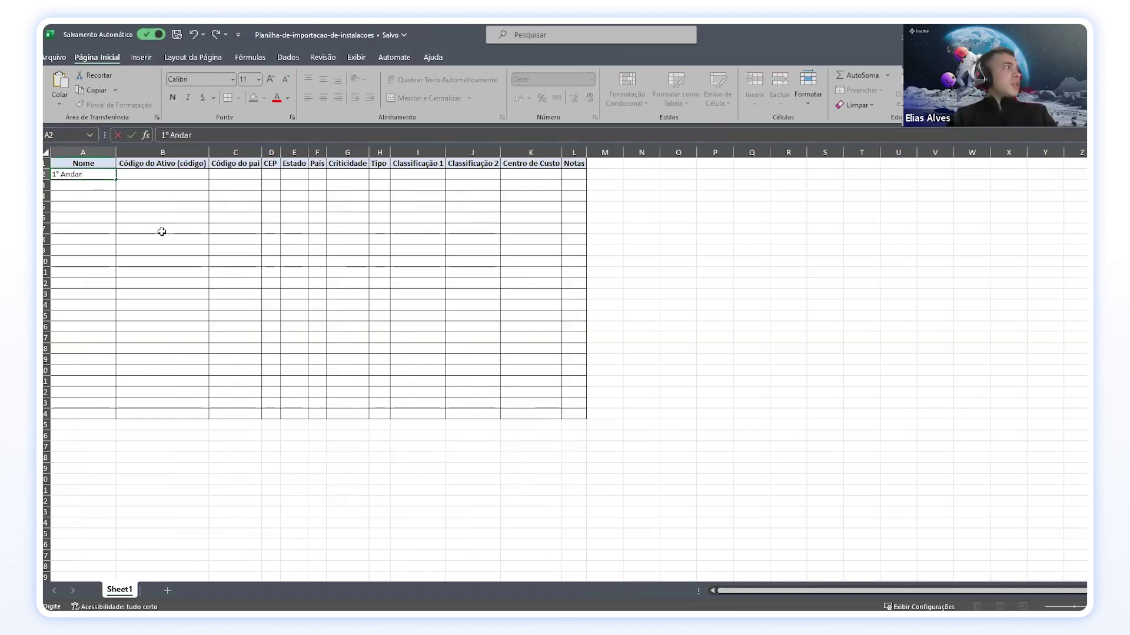
{"action": "key", "text": "ctrl+Return"}
{"action": "left_click_drag", "start_coordinate": [116, 181], "coordinate": [116, 191]}
{"action": "double_click", "coordinate": [55, 185]}
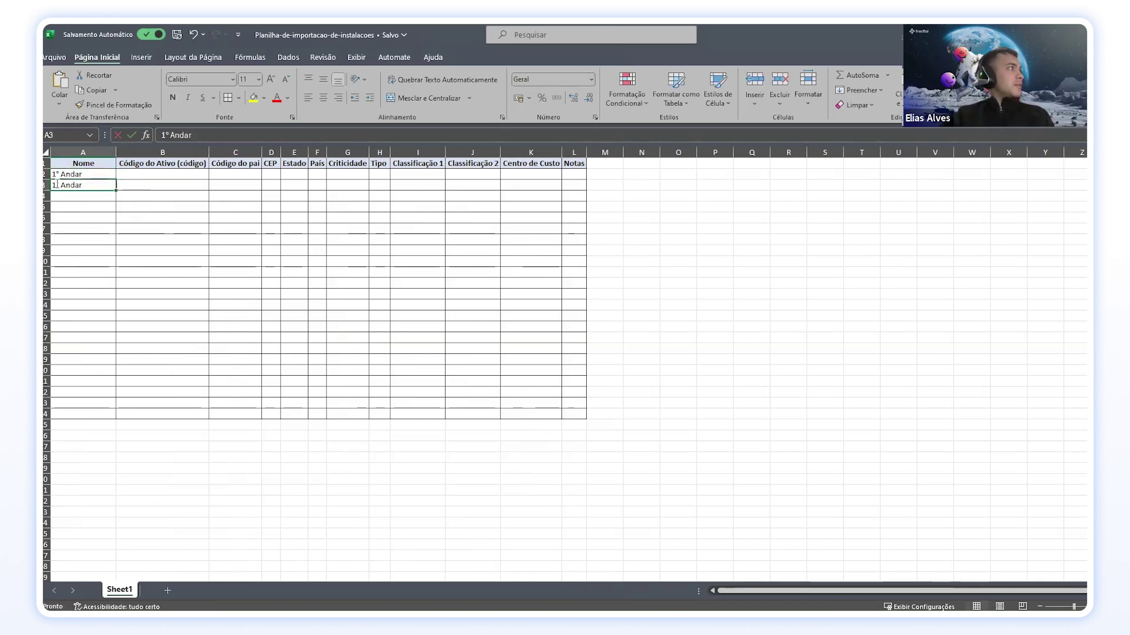
{"action": "key", "text": "BackSpace"}
{"action": "type", "text": "2"}
{"action": "key", "text": "Return"}
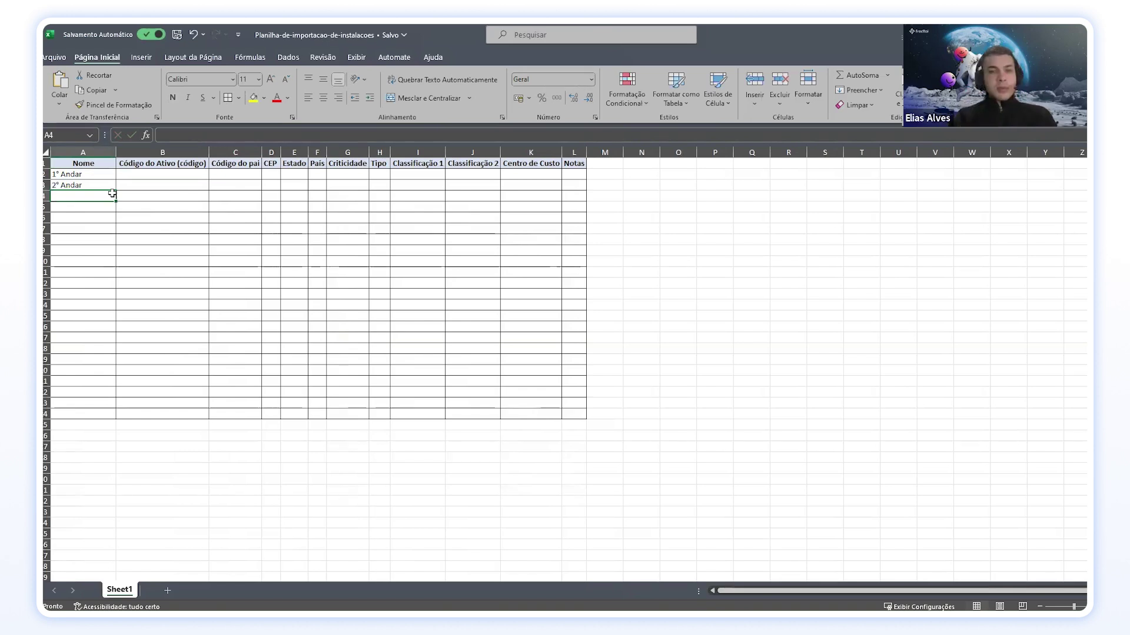
Step: Add Escritórios and Sala de Reunião in A4 and A5
{"action": "type", "text": "E"}
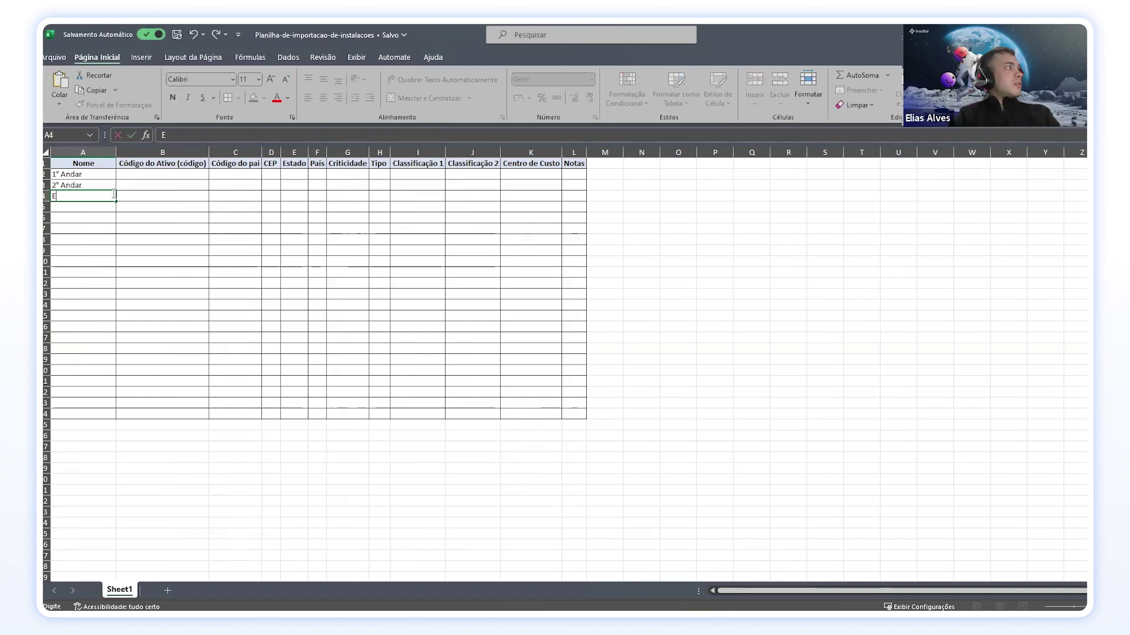
{"action": "type", "text": "scritórios"}
{"action": "key", "text": "Return"}
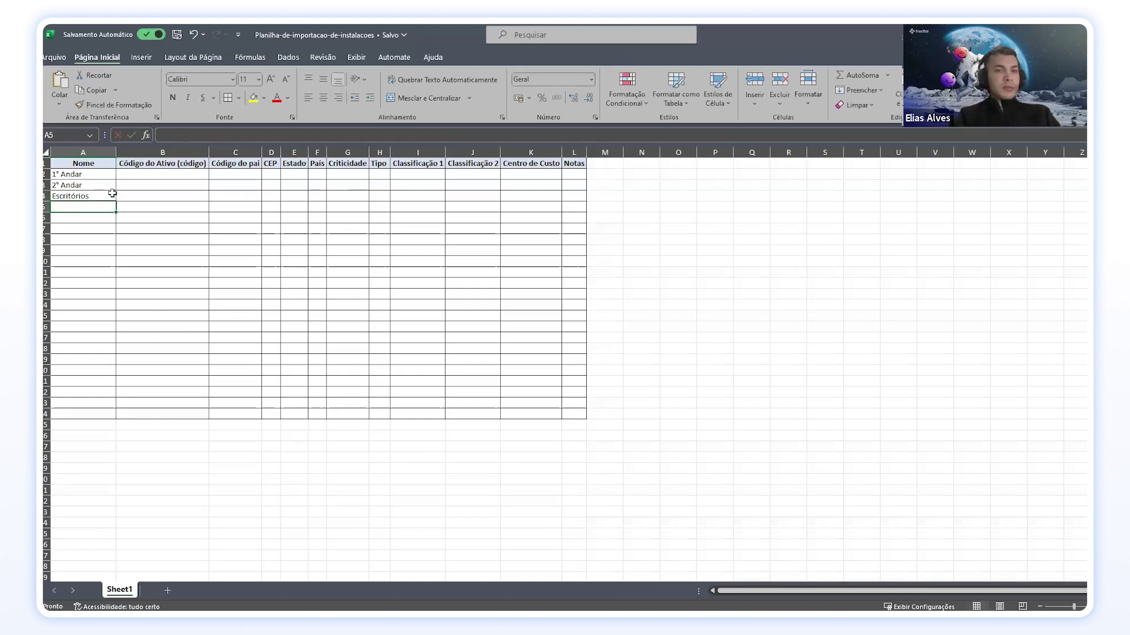
{"action": "type", "text": "Sala de"}
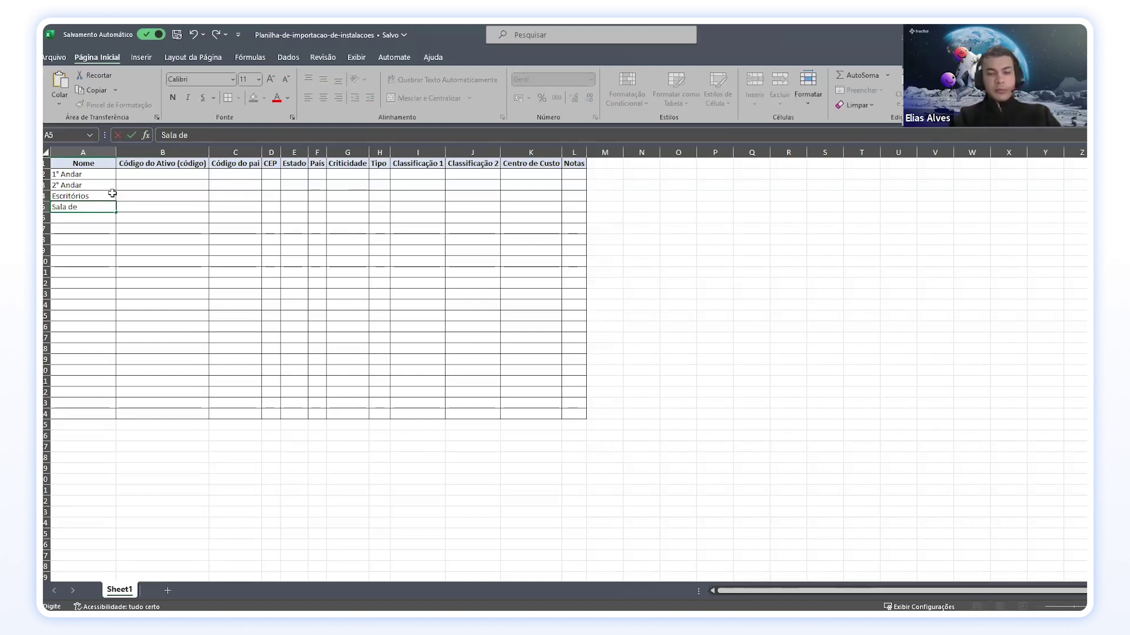
{"action": "type", "text": " Reunião"}
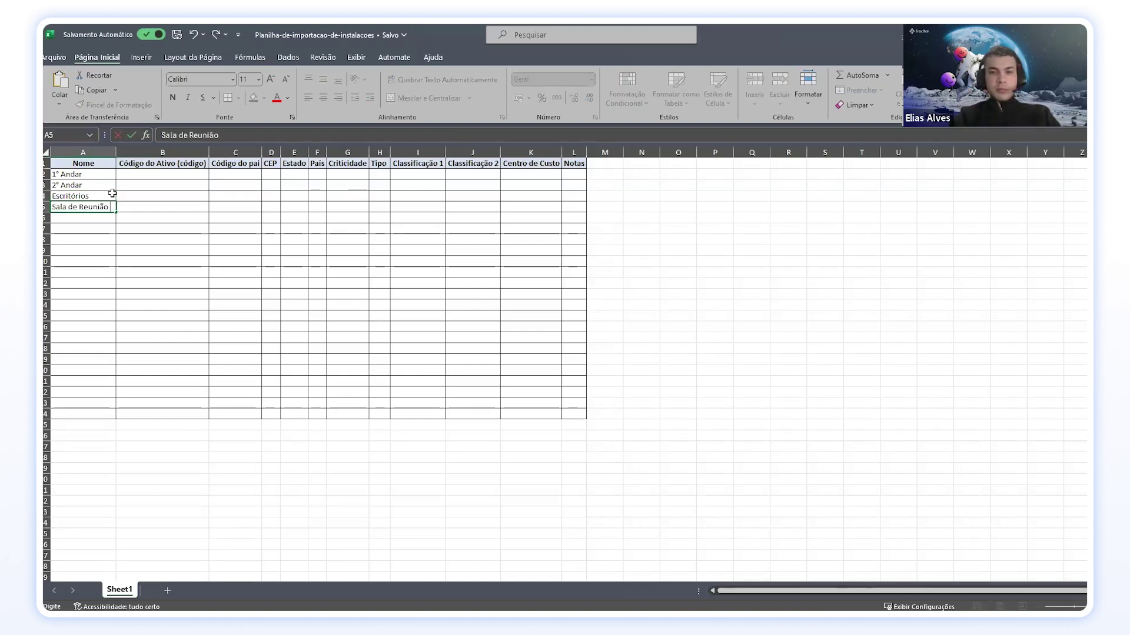
{"action": "left_click", "coordinate": [81, 217]}
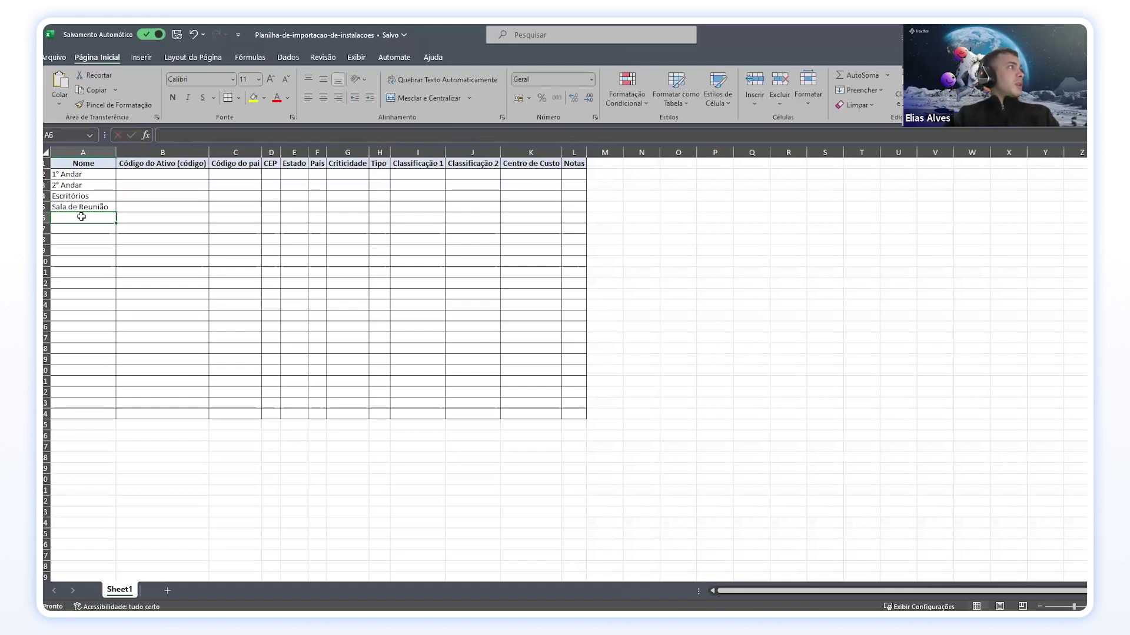
Step: Add Banheiro FEM and Banheiro MAS in A6 and A7
{"action": "type", "text": "Banheiros"}
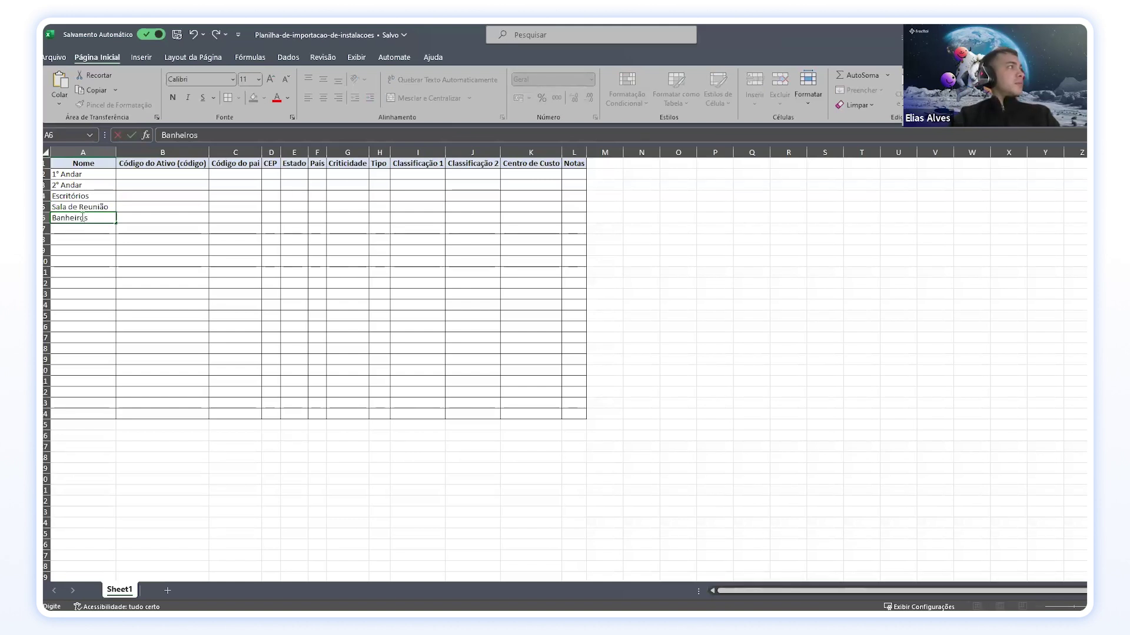
{"action": "key", "text": "BackSpace"}
{"action": "type", "text": " FEM"}
{"action": "key", "text": "Return"}
{"action": "type", "text": "Ban"}
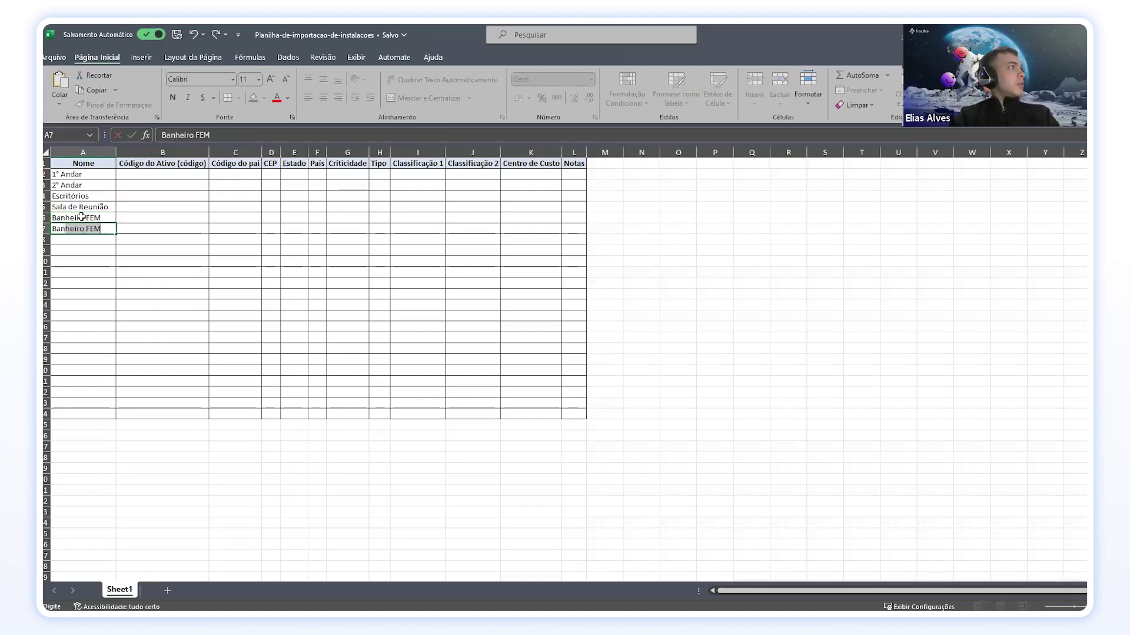
{"action": "left_click", "coordinate": [97, 234]}
{"action": "key", "text": "BackSpace"}
{"action": "type", "text": "M"}
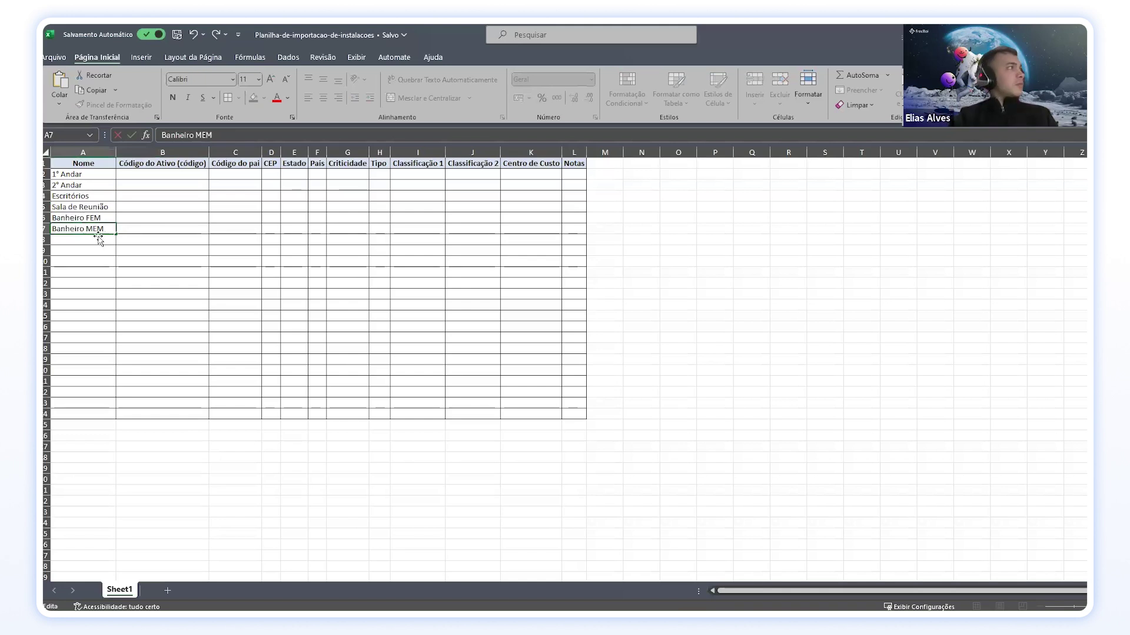
{"action": "key", "text": "Delete"}
{"action": "key", "text": "Delete"}
{"action": "type", "text": "AS"}
{"action": "key", "text": "Return"}
Step: Copy Banheiro FEM and Banheiro MAS from A6:A7 into A8:A9
{"action": "left_click_drag", "start_coordinate": [73, 218], "coordinate": [81, 224]}
{"action": "key", "text": "ctrl+q"}
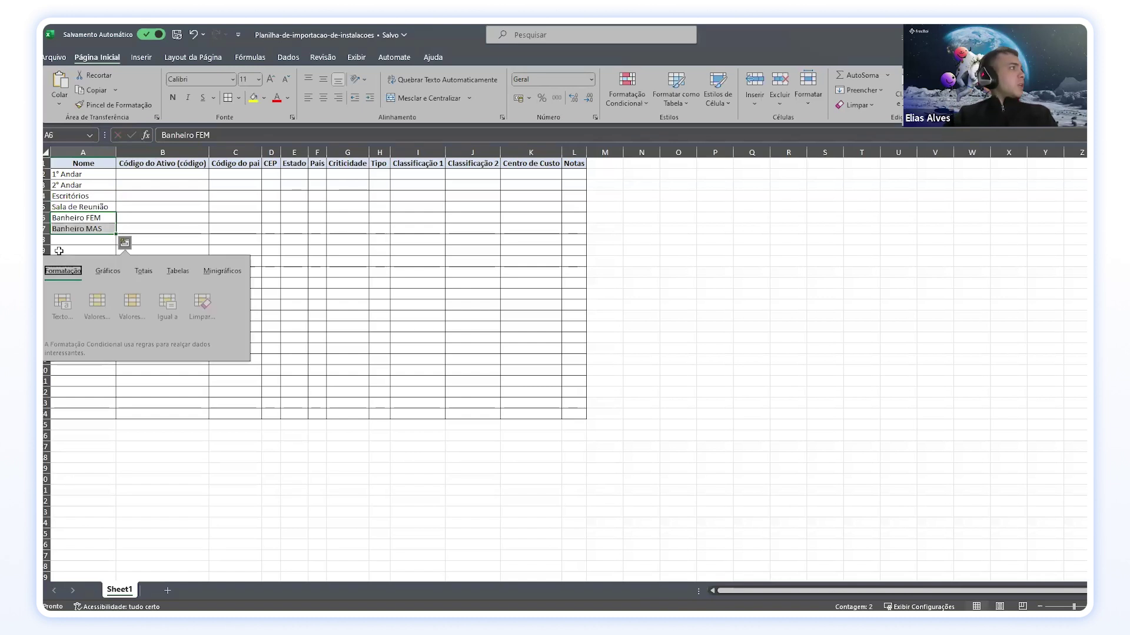
{"action": "left_click", "coordinate": [71, 242]}
{"action": "type", "text": "Escritórios"}
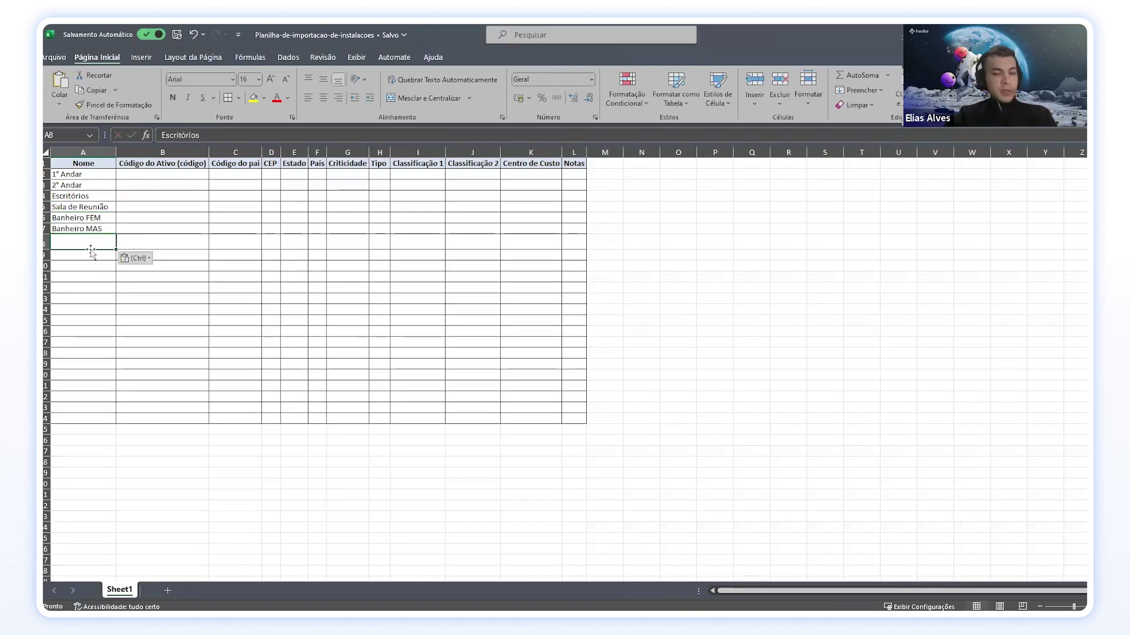
{"action": "key", "text": "ctrl+z"}
{"action": "left_click_drag", "start_coordinate": [81, 218], "coordinate": [84, 229]}
{"action": "key", "text": "ctrl+c"}
{"action": "right_click", "coordinate": [81, 244]}
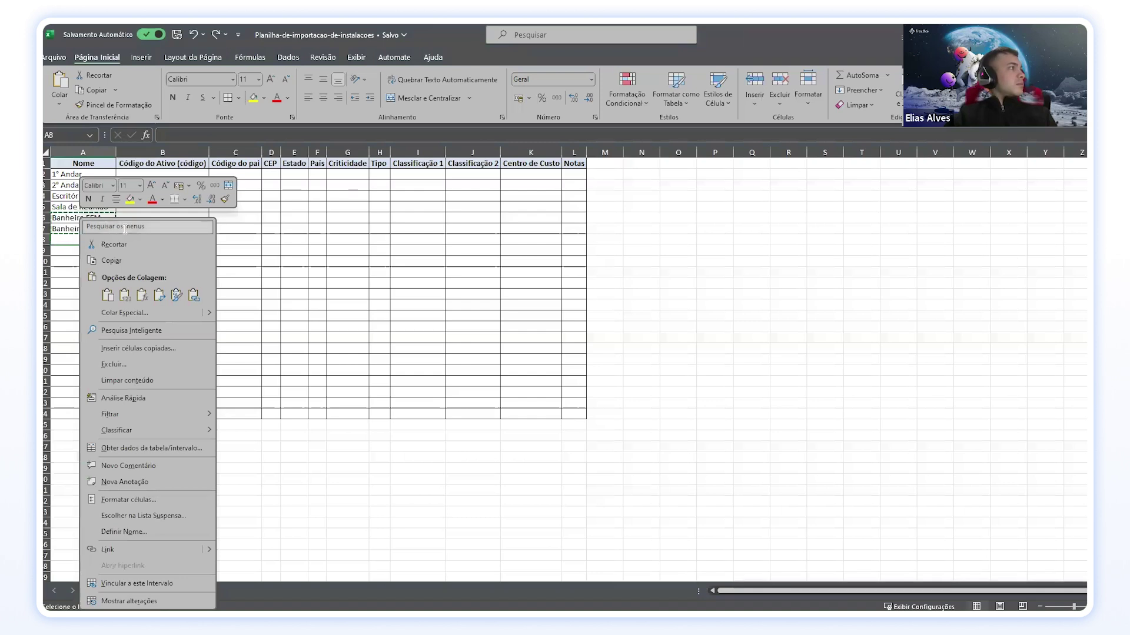
{"action": "left_click", "coordinate": [109, 295]}
{"action": "left_click", "coordinate": [75, 265]}
{"action": "key", "text": "Escape"}
{"action": "left_click", "coordinate": [88, 175]}
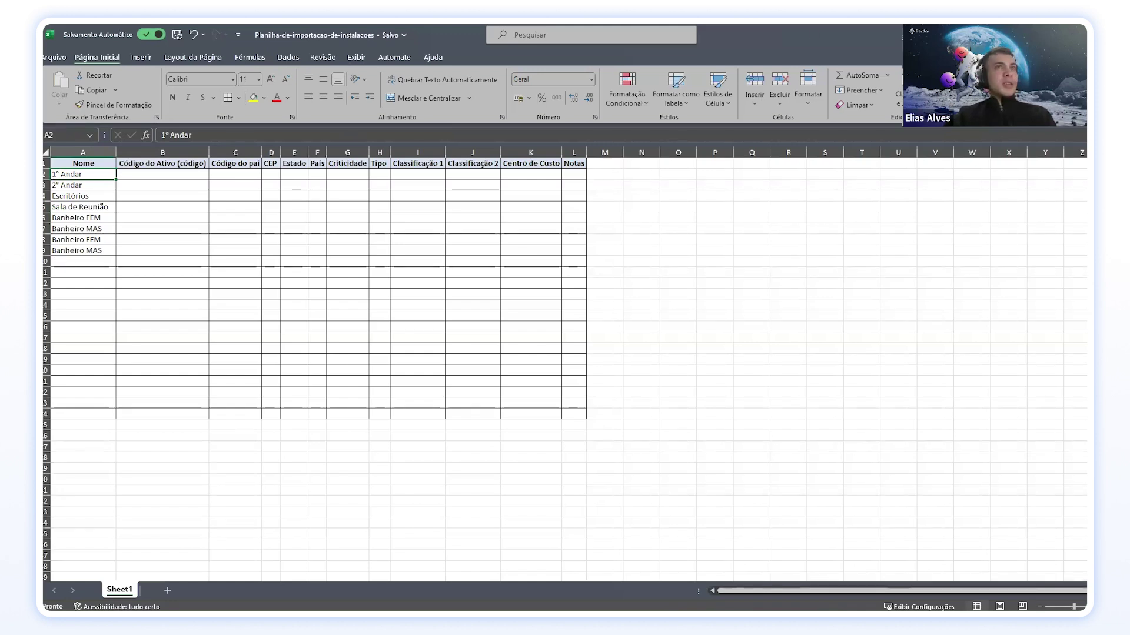
Step: In Fracttal One, show Todos os ativos as a tree from the facilities list
{"action": "key", "text": "alt+Tab"}
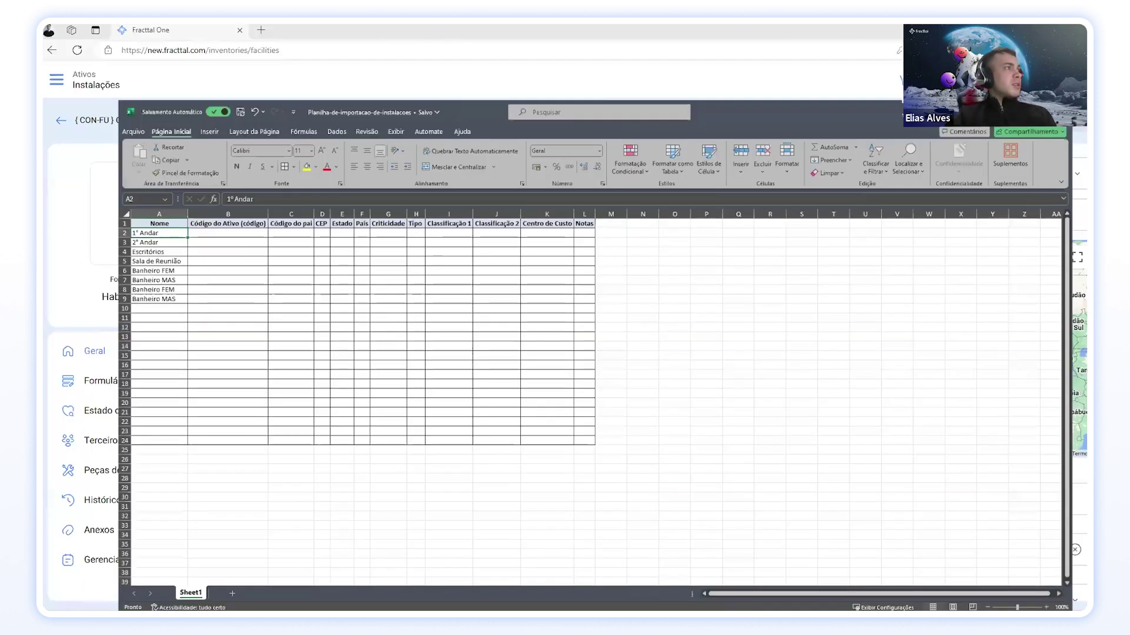
{"action": "left_click", "coordinate": [60, 120]}
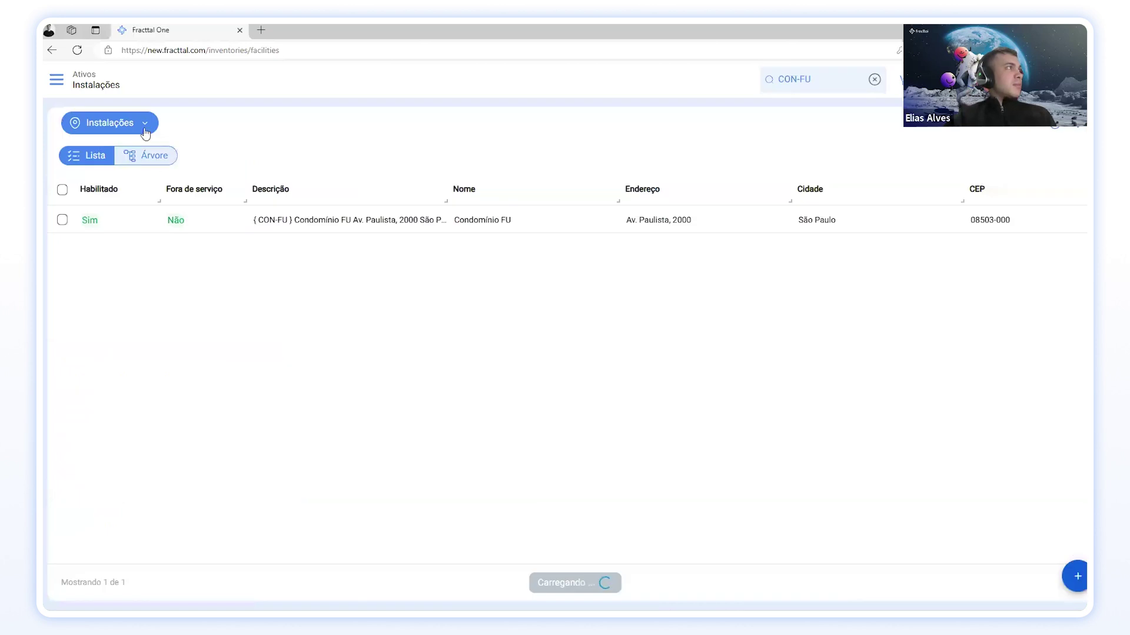
{"action": "left_click", "coordinate": [144, 124]}
{"action": "left_click", "coordinate": [135, 151]}
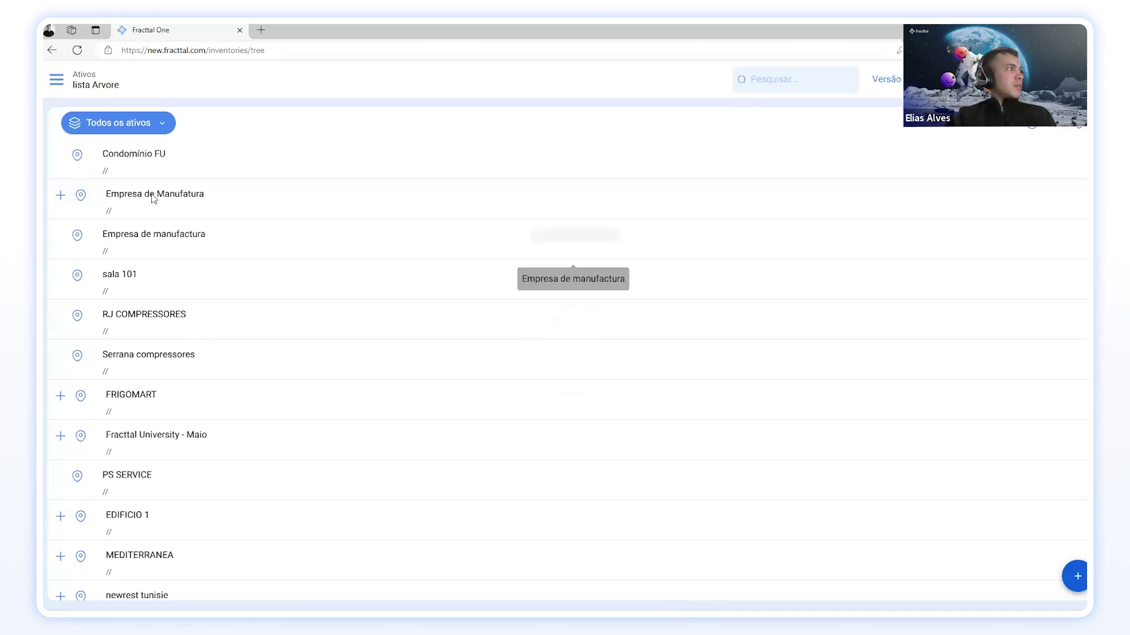
Step: Expand and collapse Empresa de Manufatura, then minimize the browser
{"action": "left_click", "coordinate": [60, 195]}
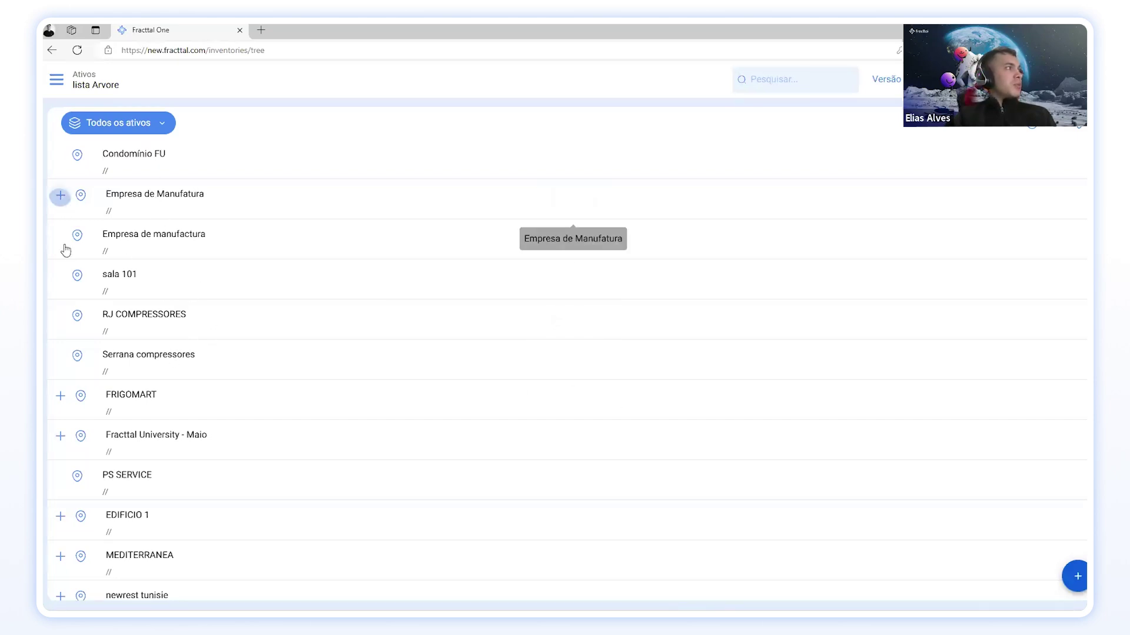
{"action": "left_click", "coordinate": [60, 195]}
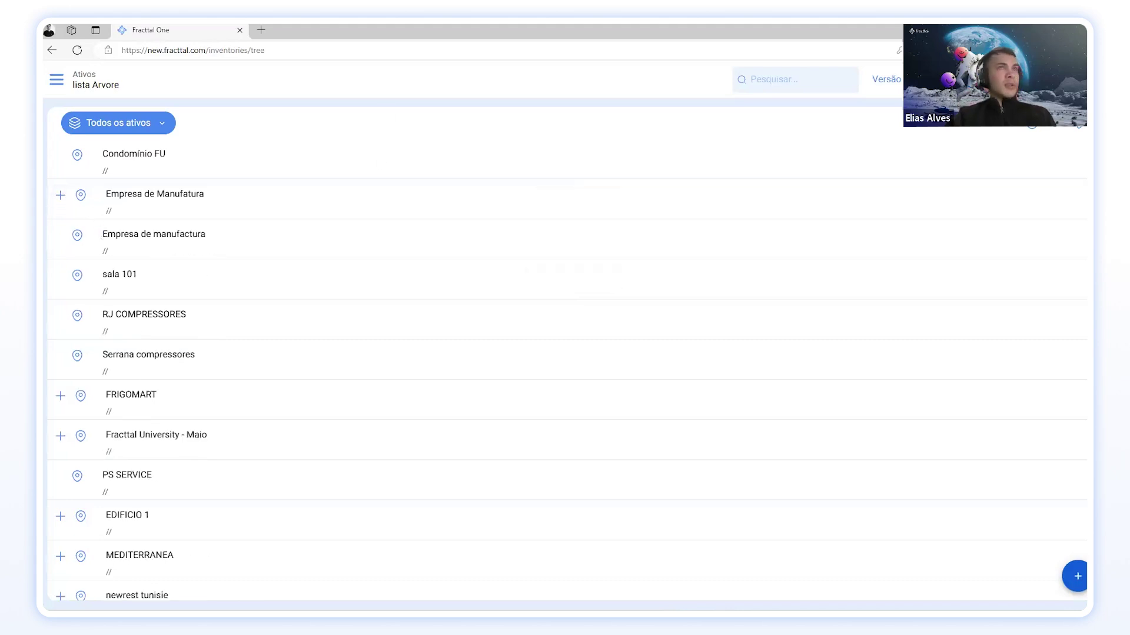
{"action": "left_click", "coordinate": [1070, 30]}
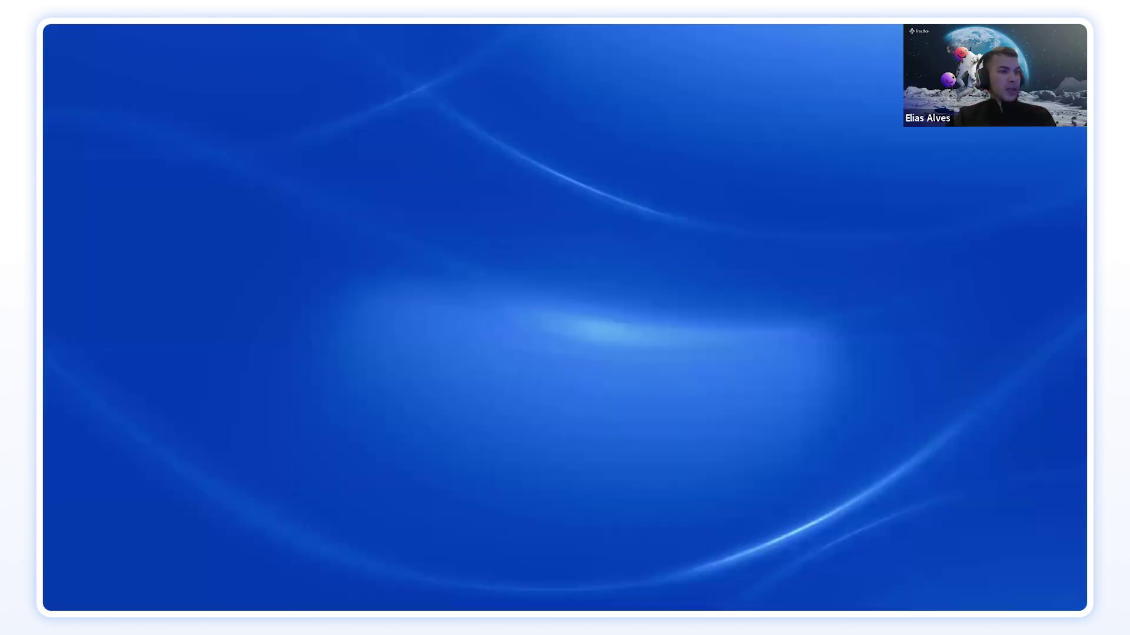
Step: Restore the Excel import spreadsheet and select cell B2
{"action": "left_click", "coordinate": [635, 610]}
{"action": "left_click", "coordinate": [154, 175]}
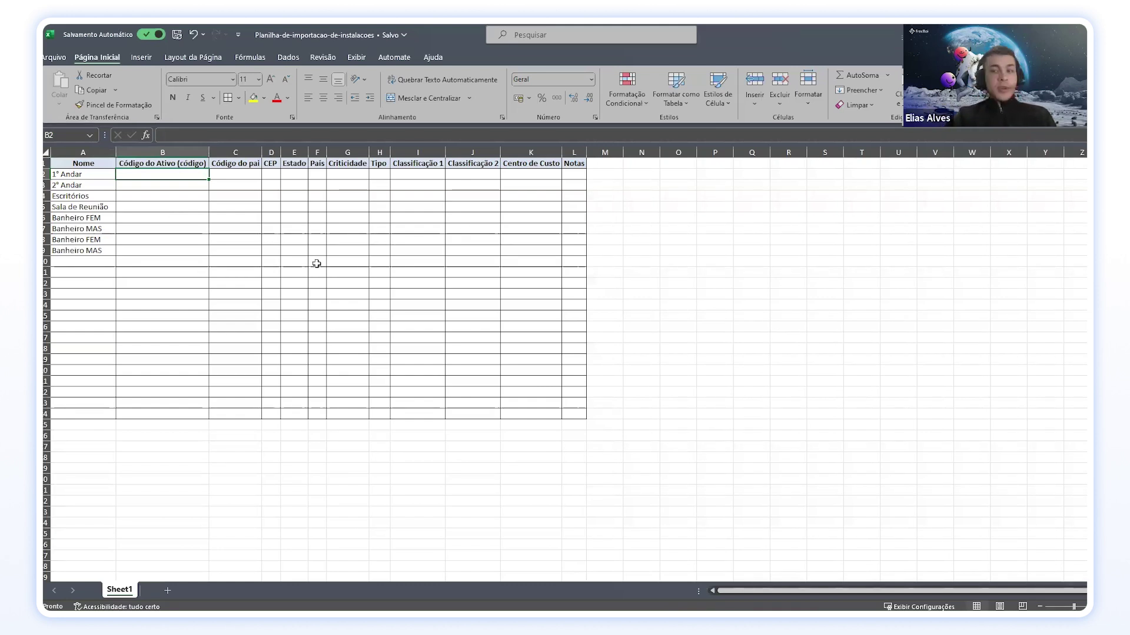
Step: Enter asset codes 1AFU in B2 and 2AFU in B3
{"action": "double_click", "coordinate": [151, 174]}
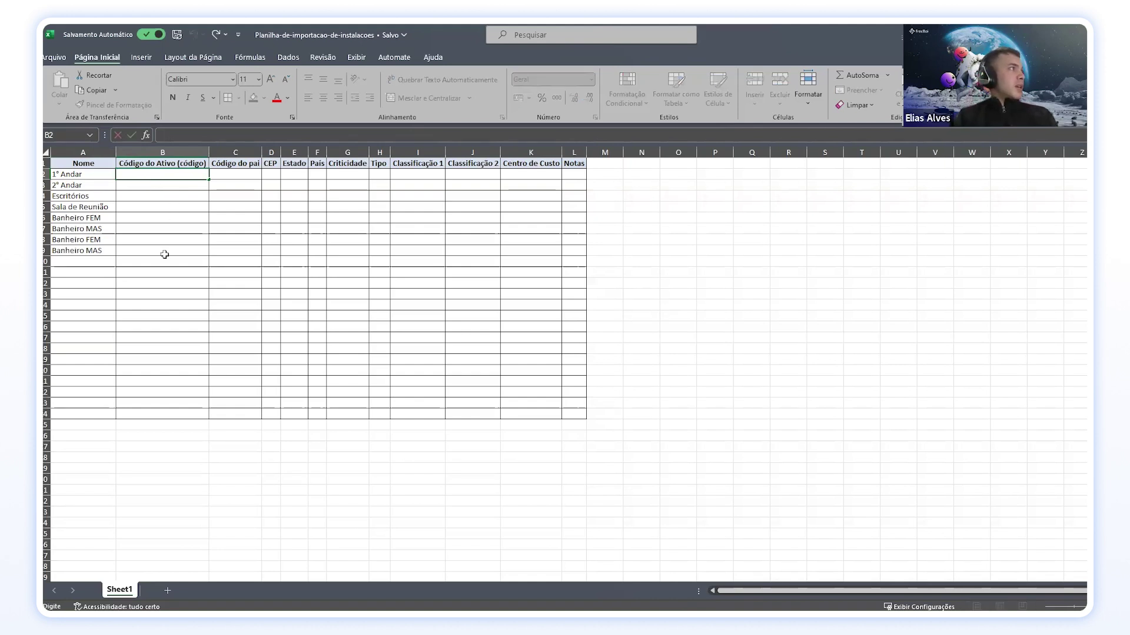
{"action": "type", "text": "CON"}
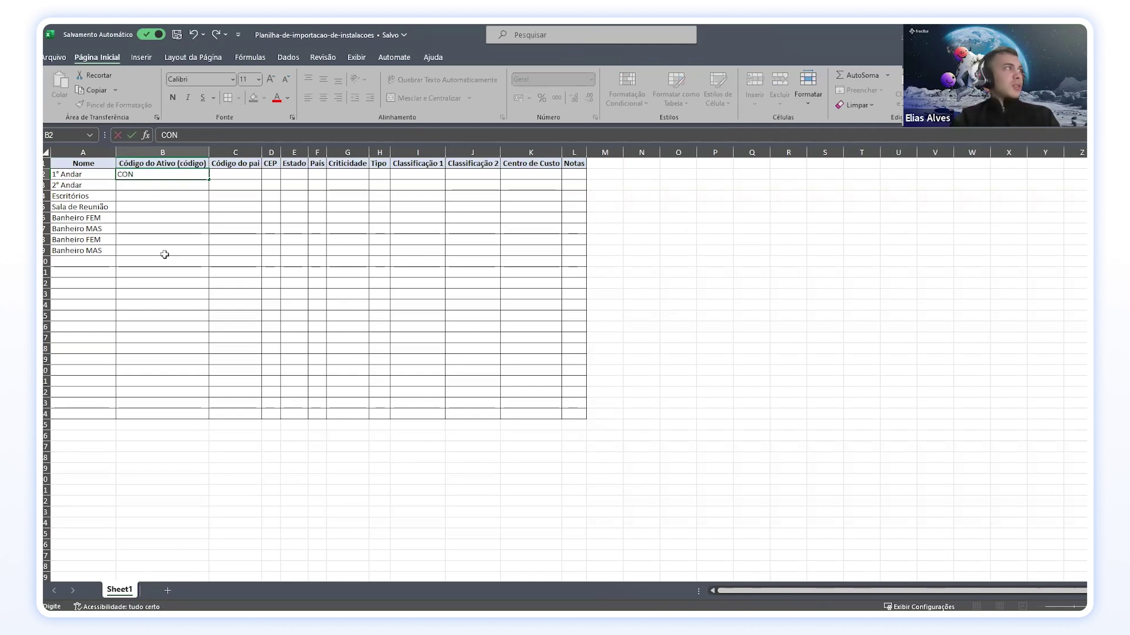
{"action": "key", "text": "BackSpace"}
{"action": "key", "text": "BackSpace"}
{"action": "key", "text": "BackSpace"}
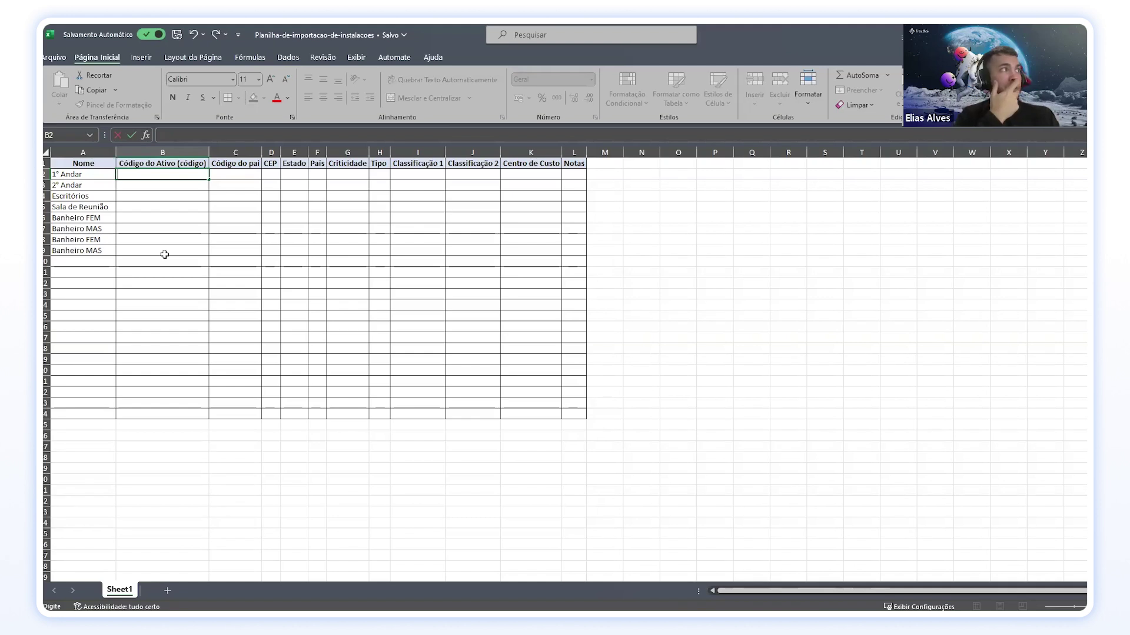
{"action": "type", "text": "!"}
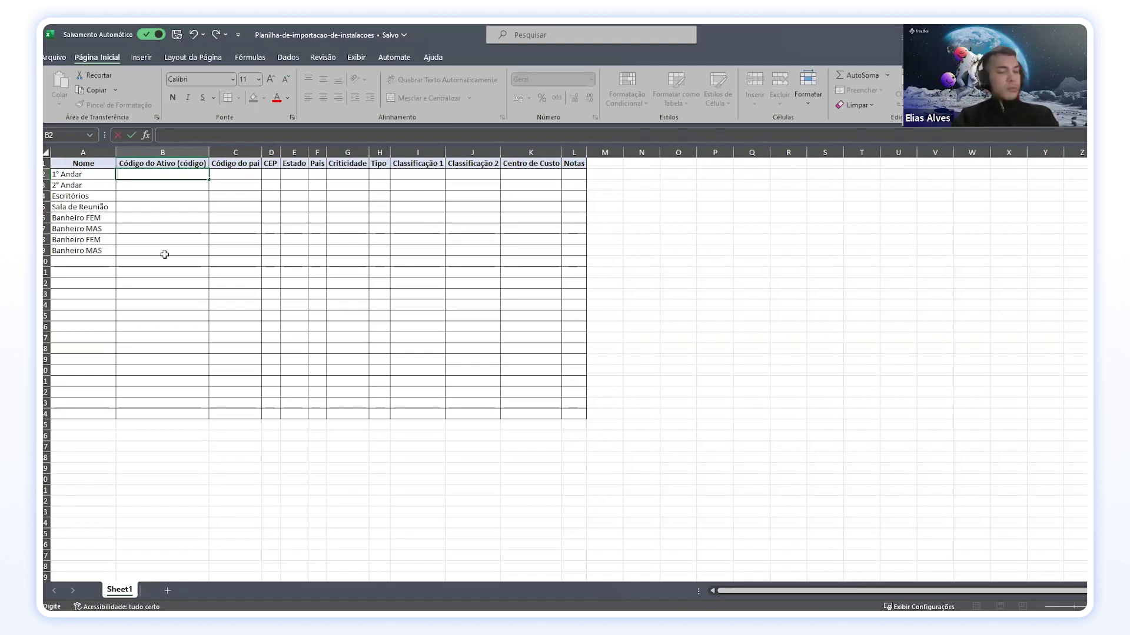
{"action": "type", "text": "AFU"}
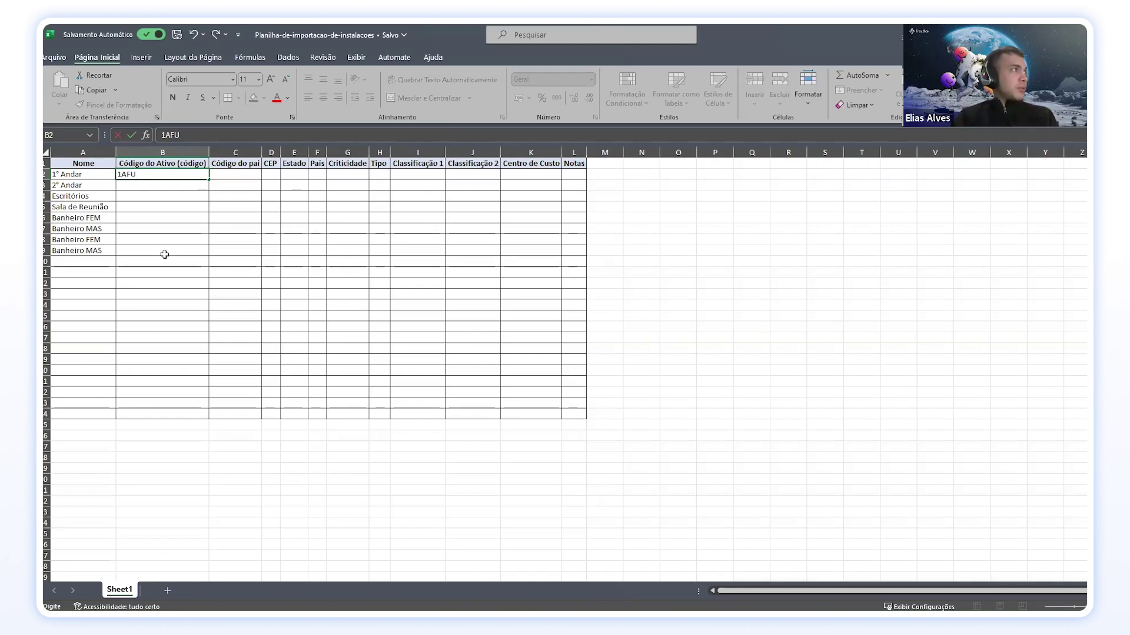
{"action": "key", "text": "Return"}
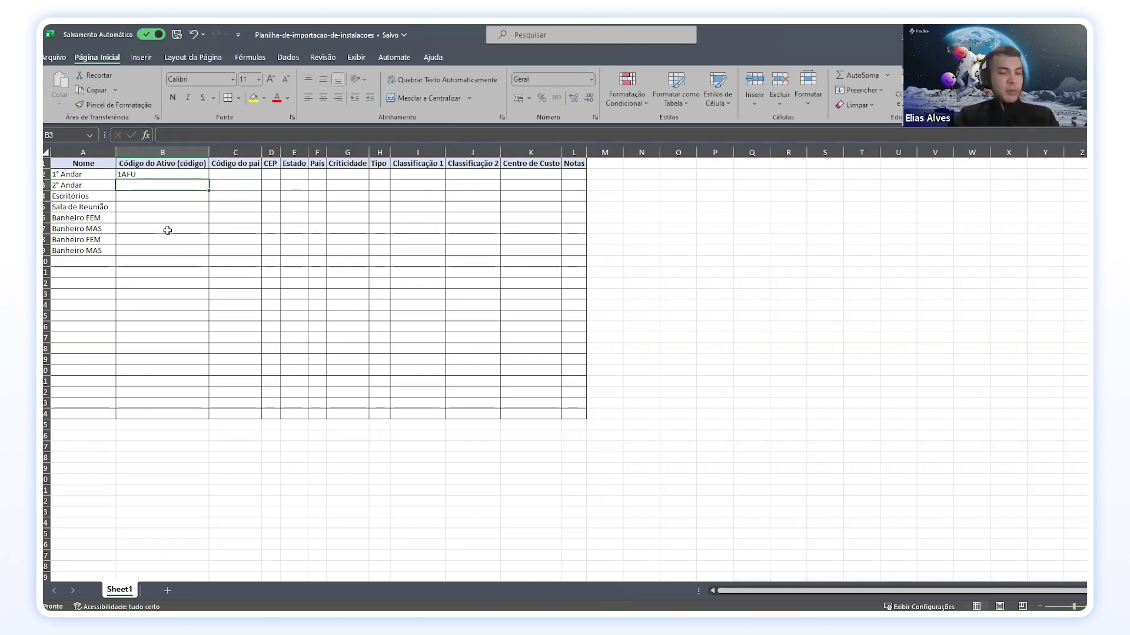
{"action": "type", "text": "2AFU"}
{"action": "key", "text": "Return"}
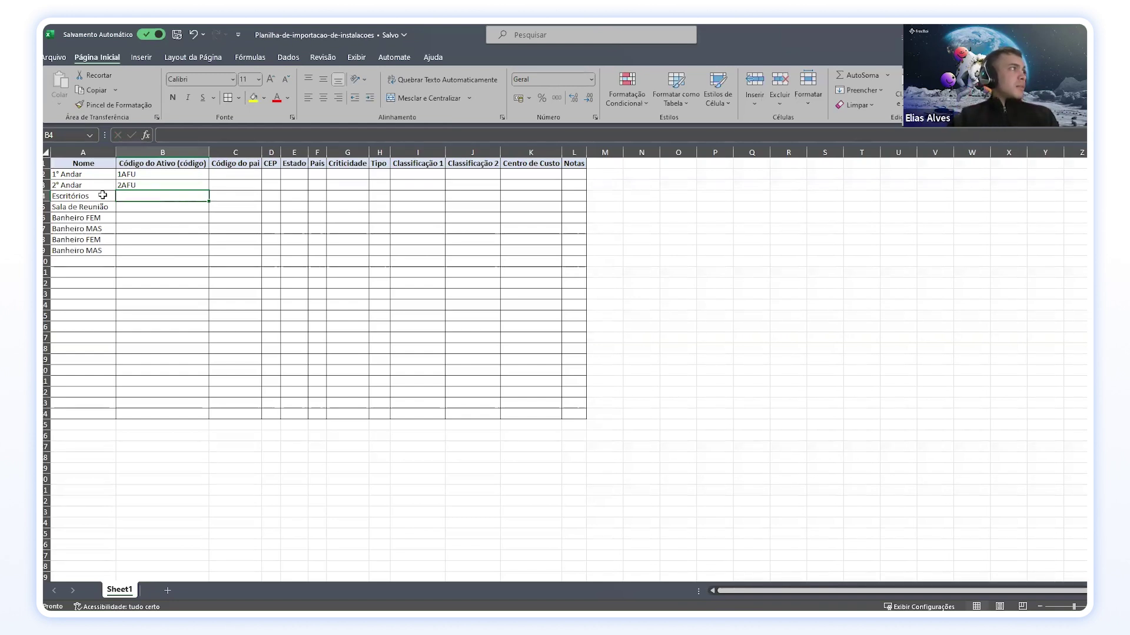
Step: Rename A4 to Escritórios - 1° andar and widen column A to fit
{"action": "double_click", "coordinate": [103, 196]}
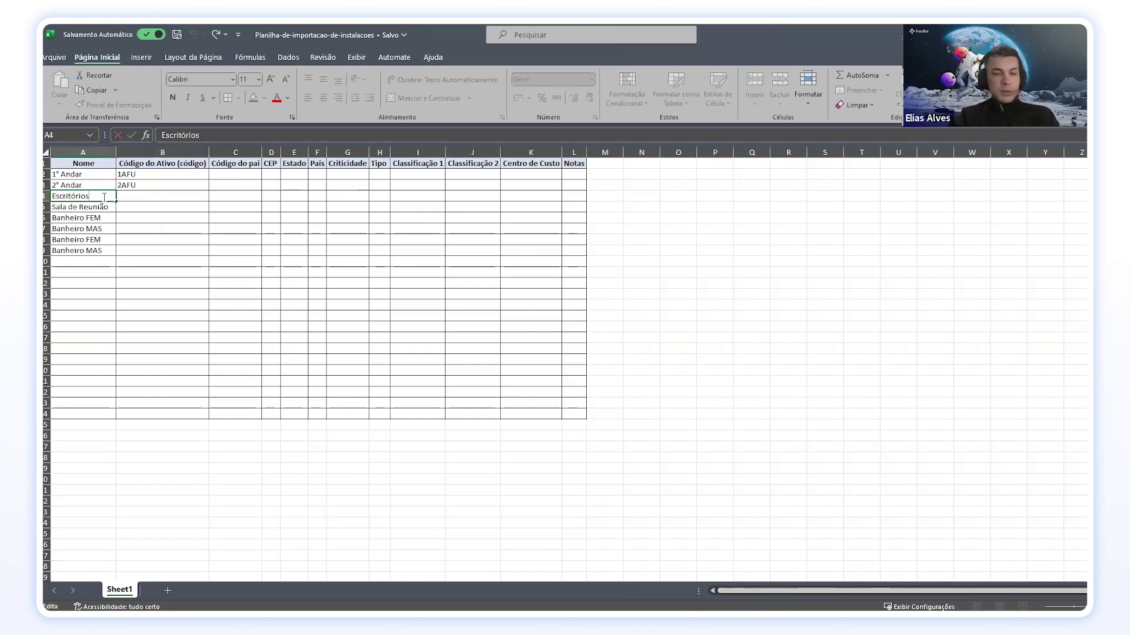
{"action": "type", "text": "- 1"}
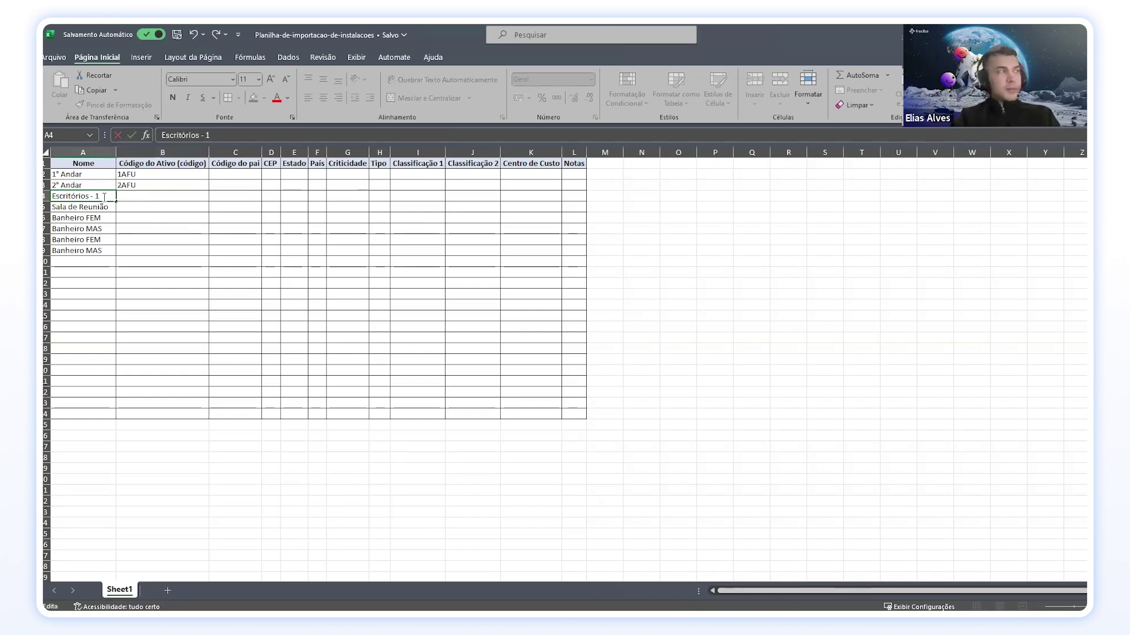
{"action": "type", "text": "° andar"}
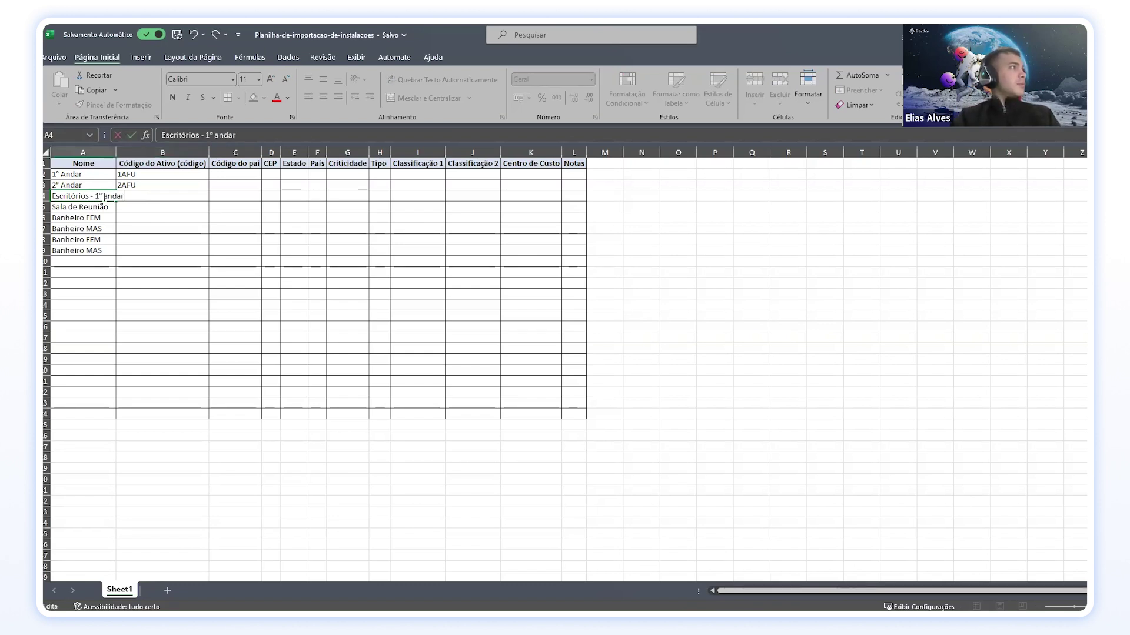
{"action": "key", "text": "Return"}
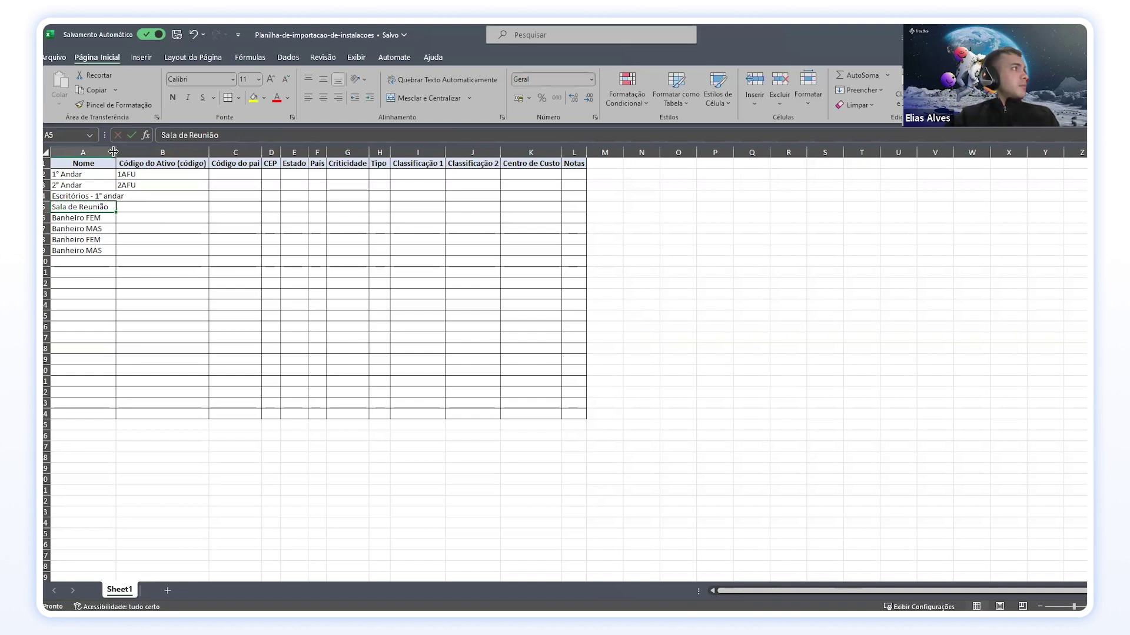
{"action": "left_click_drag", "start_coordinate": [113, 152], "coordinate": [124, 151]}
Step: Insert a row above Sala de Reunião holding Escritórios - 2° andar
{"action": "left_click", "coordinate": [46, 207]}
{"action": "right_click", "coordinate": [45, 206]}
{"action": "left_click", "coordinate": [88, 321]}
{"action": "left_click", "coordinate": [120, 198]}
{"action": "left_click_drag", "start_coordinate": [127, 200], "coordinate": [126, 211]}
{"action": "double_click", "coordinate": [121, 210]}
{"action": "key", "text": "BackSpace"}
{"action": "type", "text": "2"}
{"action": "key", "text": "Return"}
{"action": "double_click", "coordinate": [168, 195]}
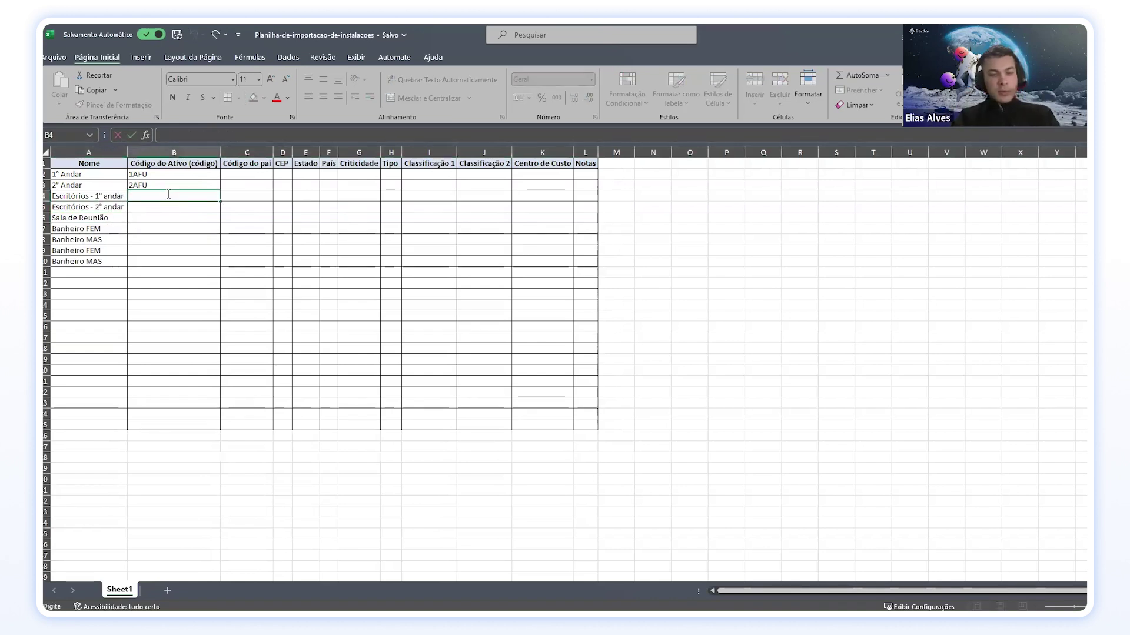
Step: Enter asset codes ESC1A, ESC2A and SR1A for the offices and meeting room
{"action": "type", "text": "E"}
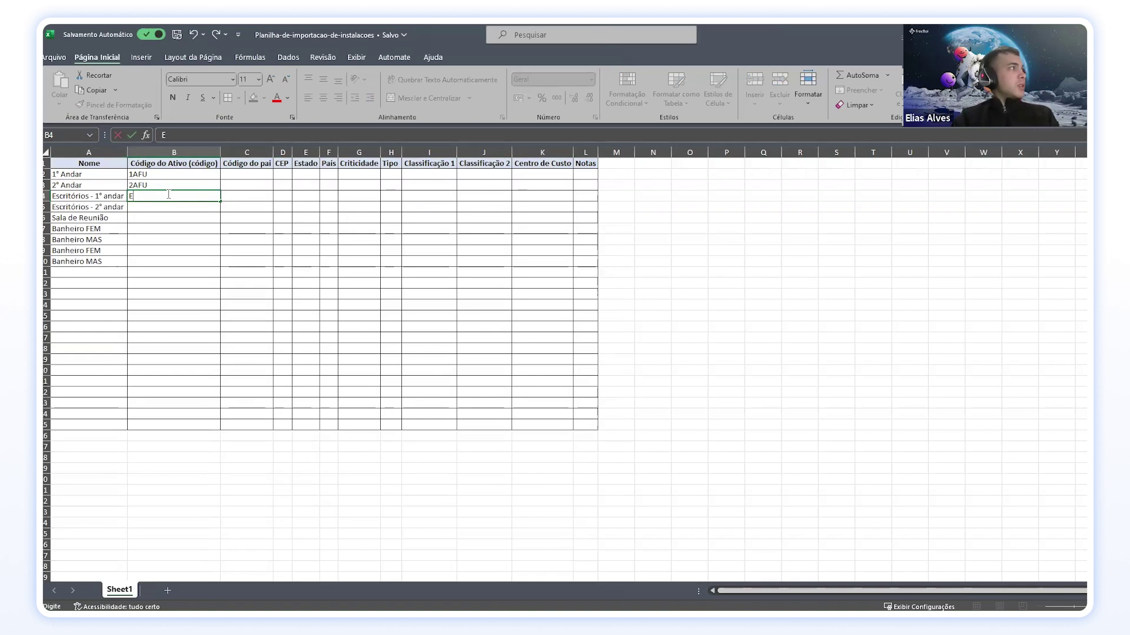
{"action": "type", "text": "SC"}
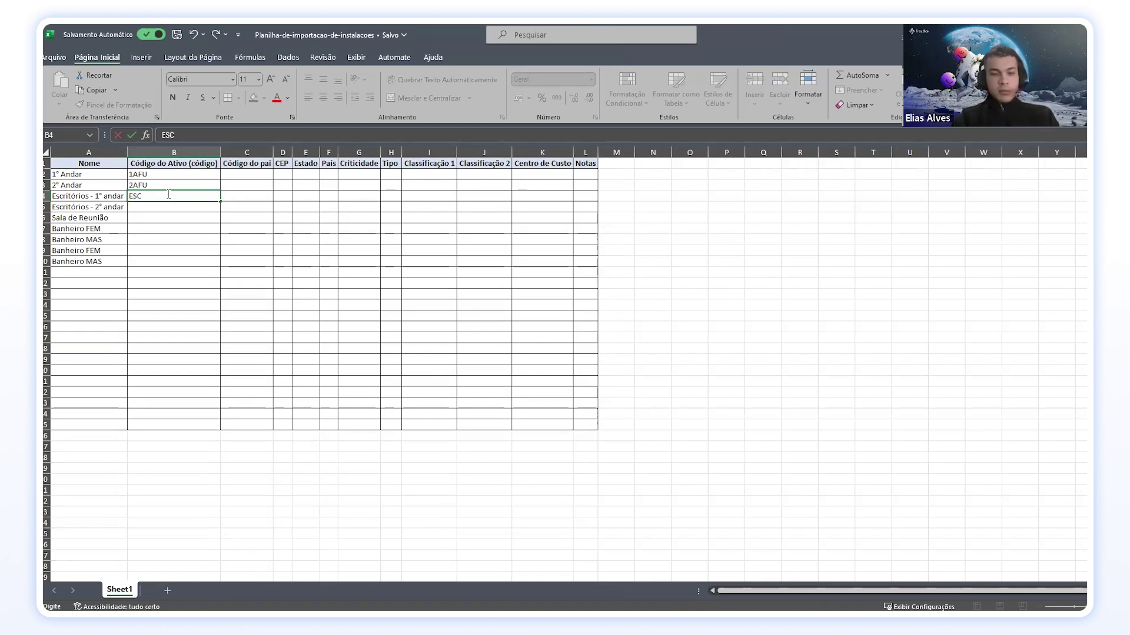
{"action": "type", "text": "1A"}
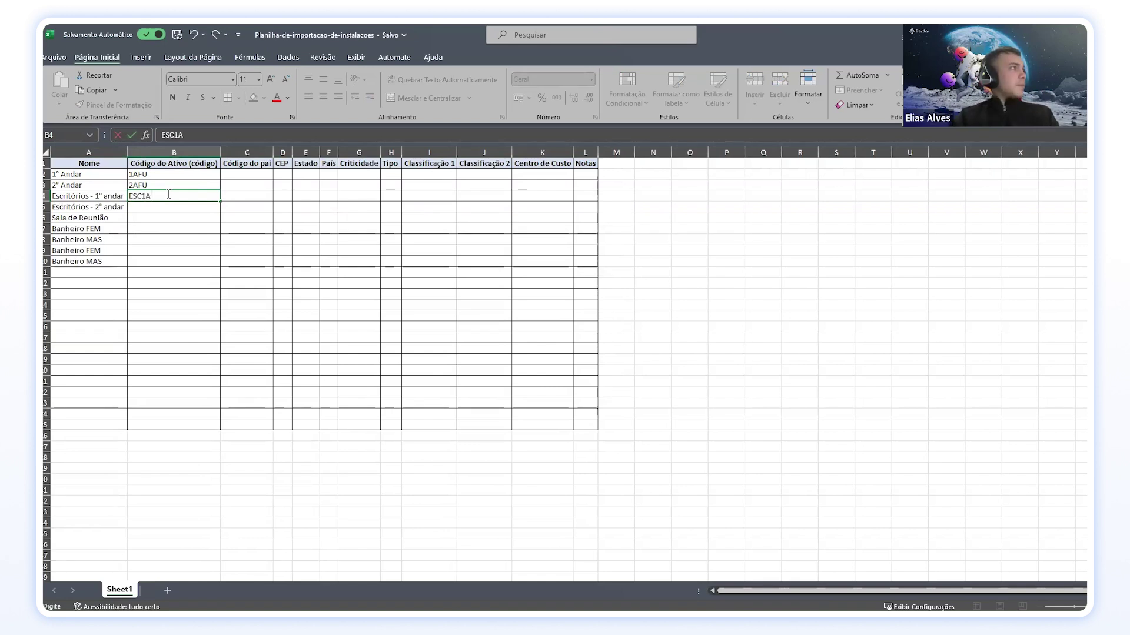
{"action": "left_click", "coordinate": [163, 206]}
{"action": "type", "text": "ESC"}
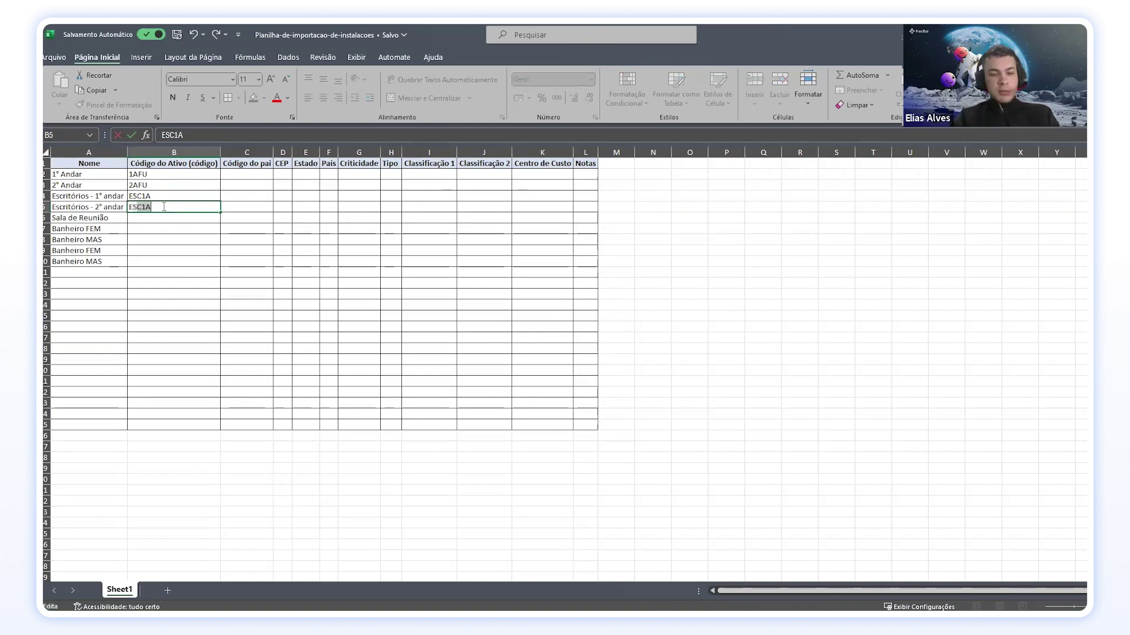
{"action": "type", "text": "2A"}
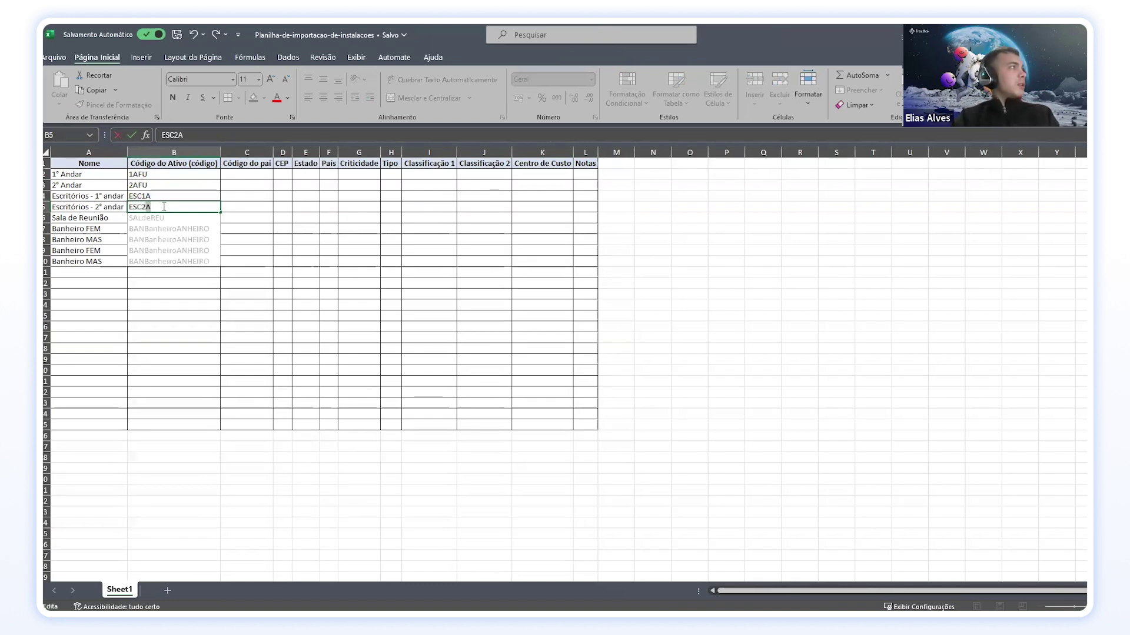
{"action": "left_click", "coordinate": [166, 217]}
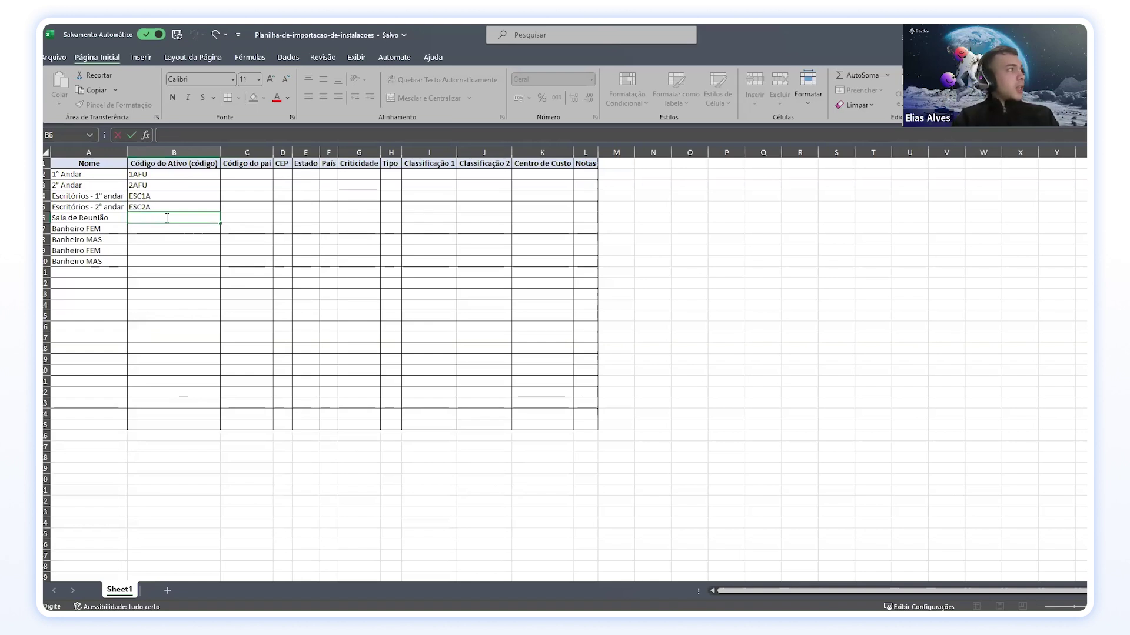
{"action": "type", "text": "S"}
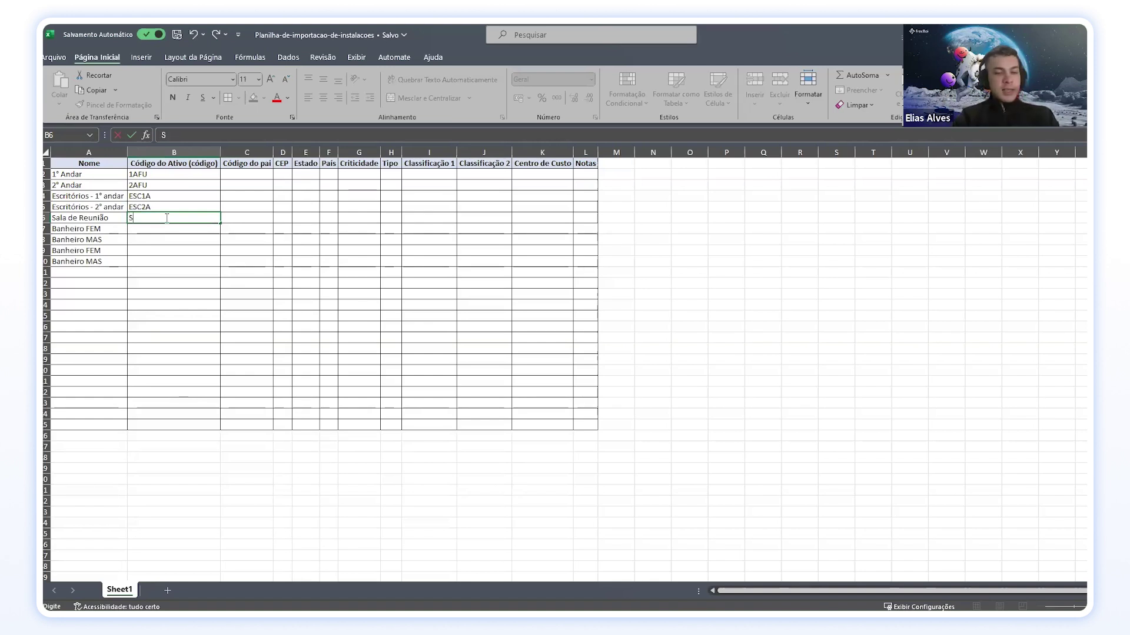
{"action": "type", "text": "R1A"}
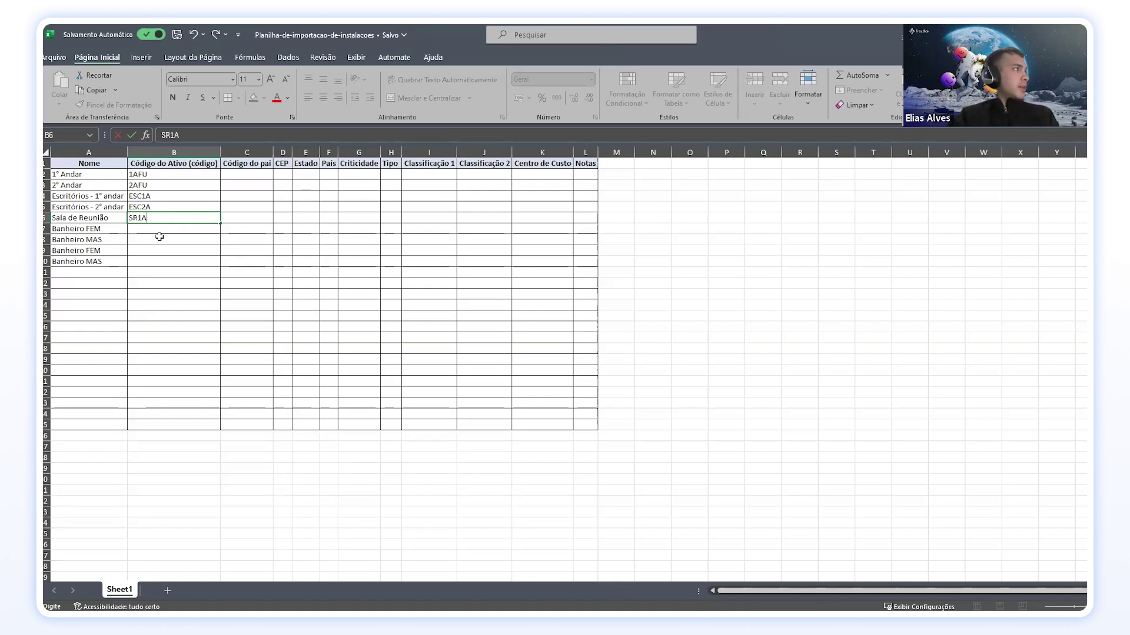
{"action": "key", "text": "Return"}
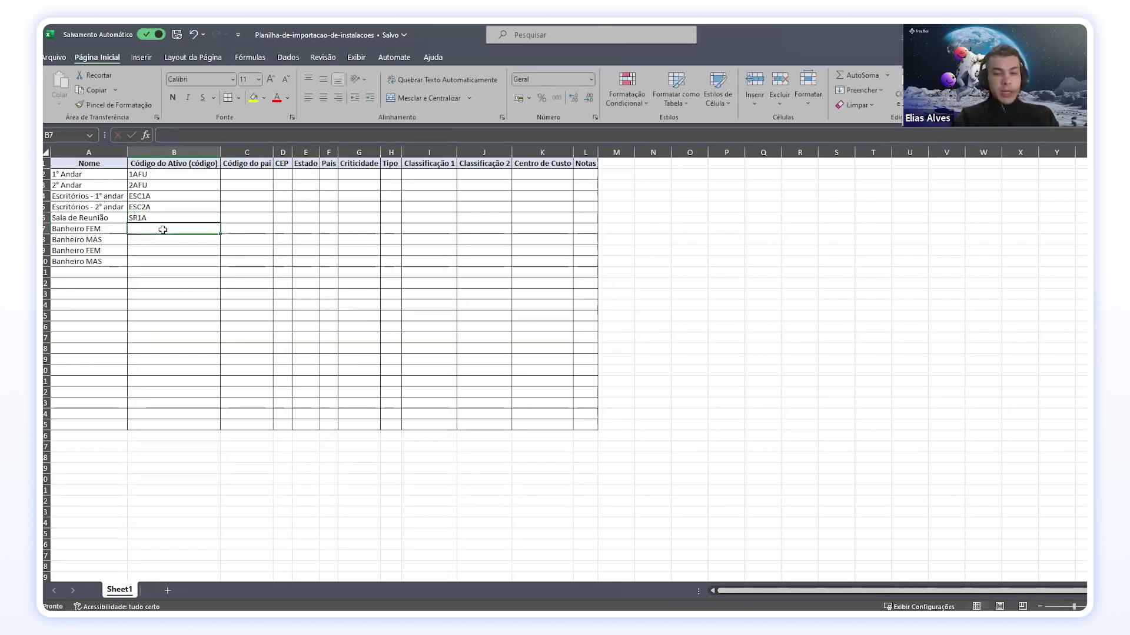
Step: Enter codes BAN-FEM1A and BAN-MAS1A for the first-floor bathrooms
{"action": "type", "text": "BAN"}
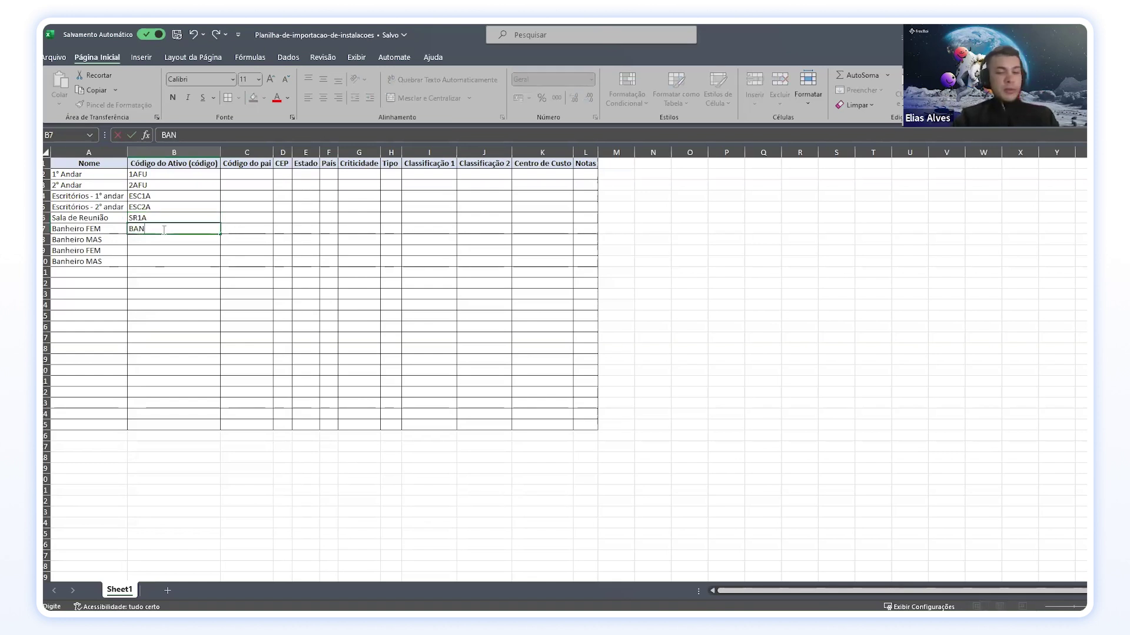
{"action": "type", "text": "FEM1A"}
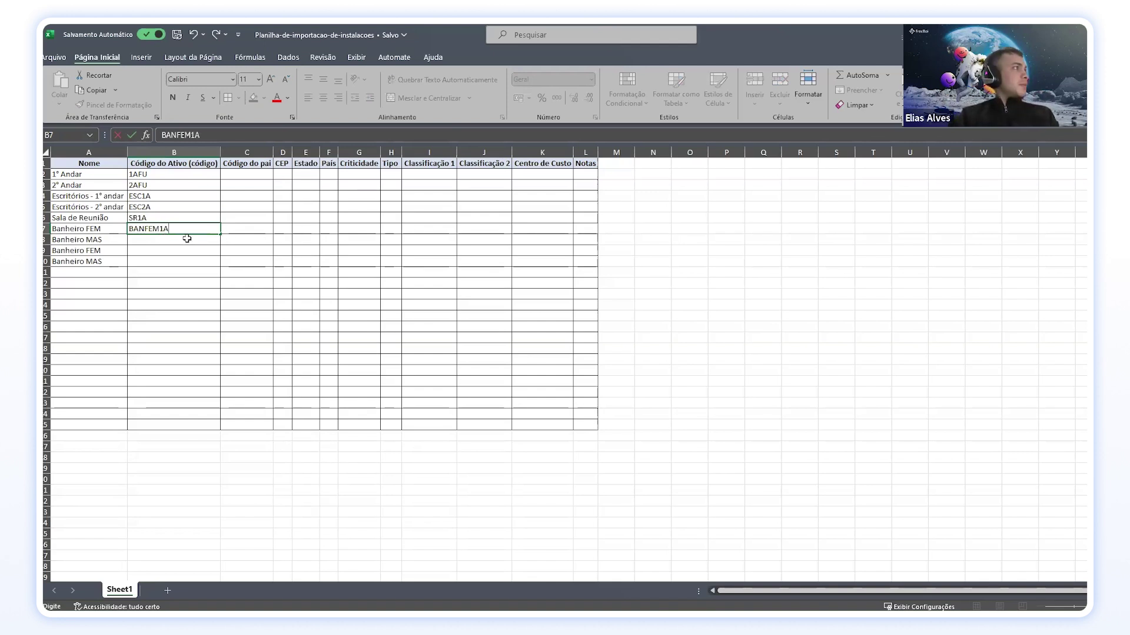
{"action": "left_click", "coordinate": [154, 228]}
{"action": "type", "text": "-"}
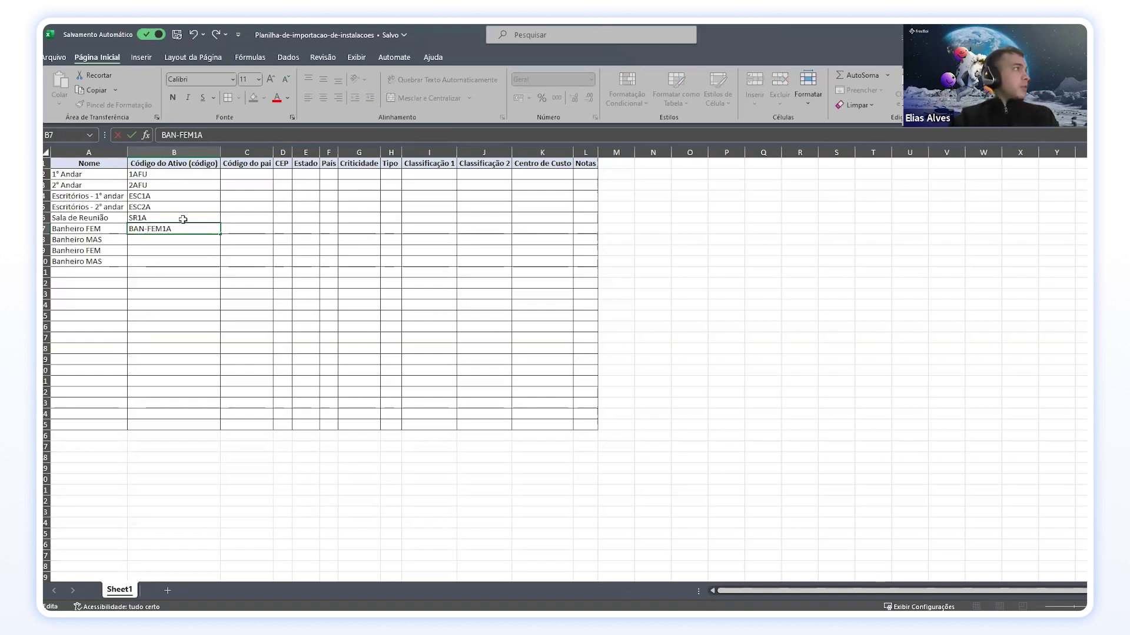
{"action": "left_click", "coordinate": [158, 238]}
{"action": "type", "text": "B"}
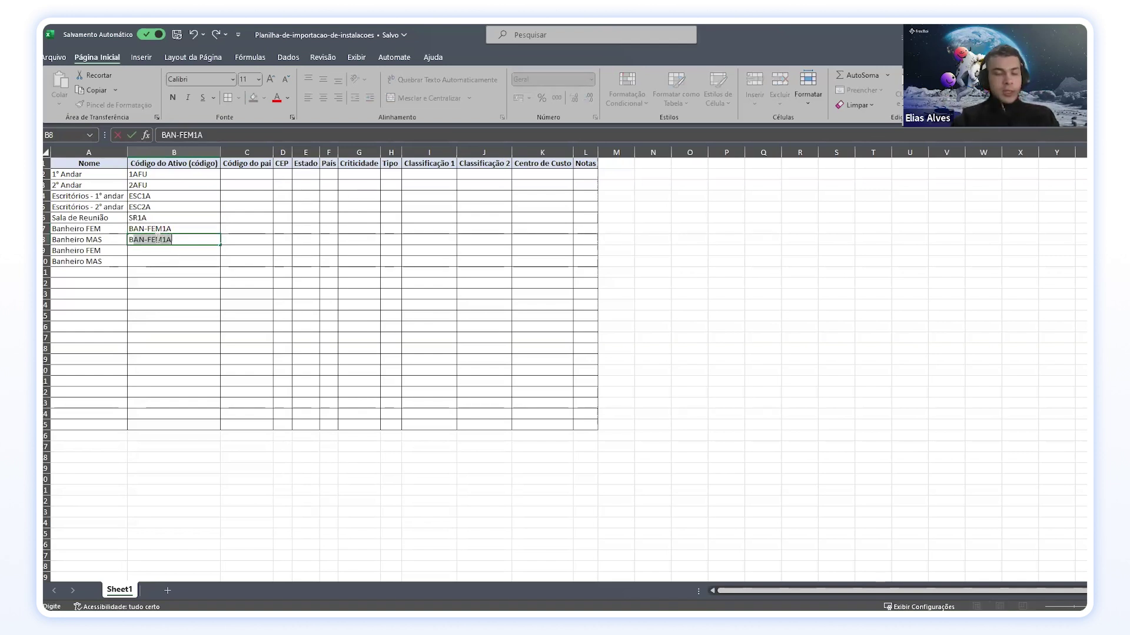
{"action": "type", "text": "AN-MA"}
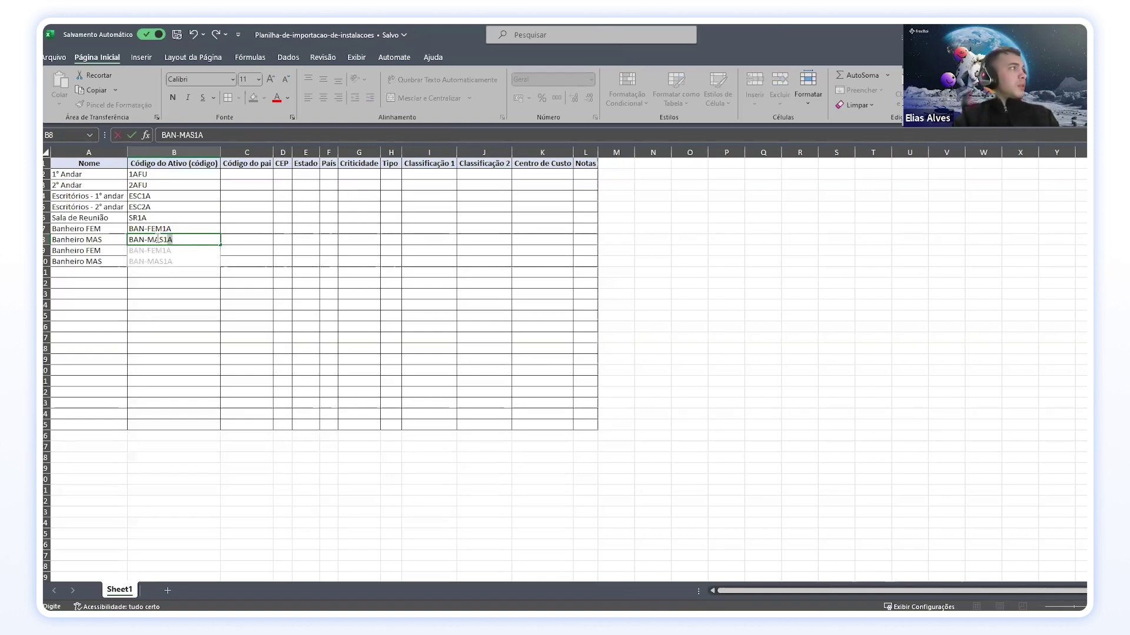
{"action": "type", "text": "S1a"}
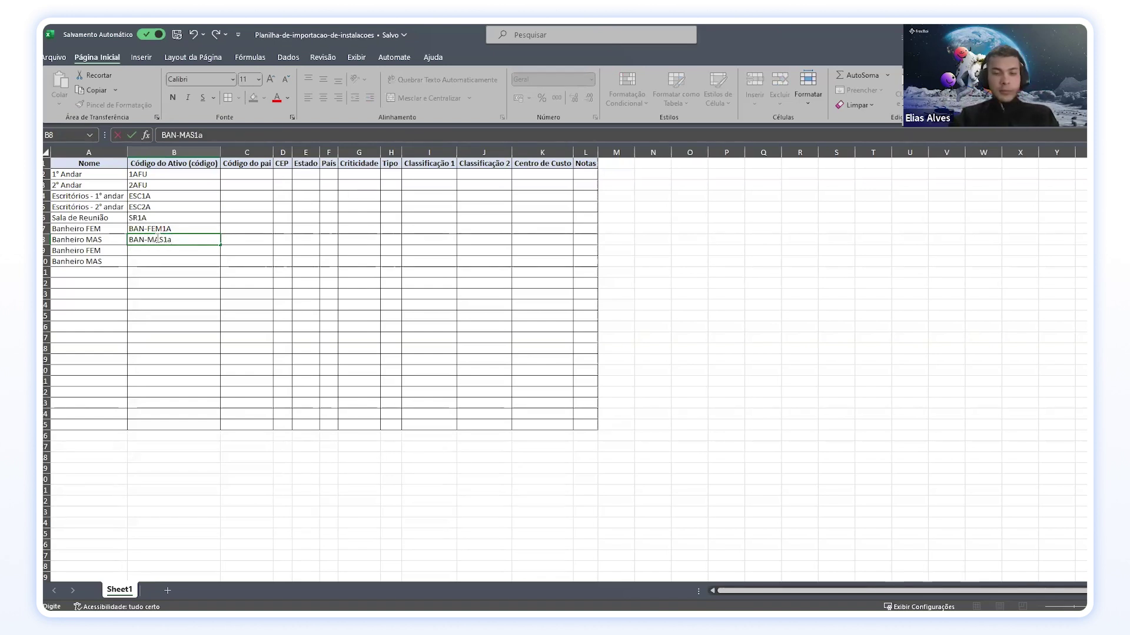
{"action": "key", "text": "Return"}
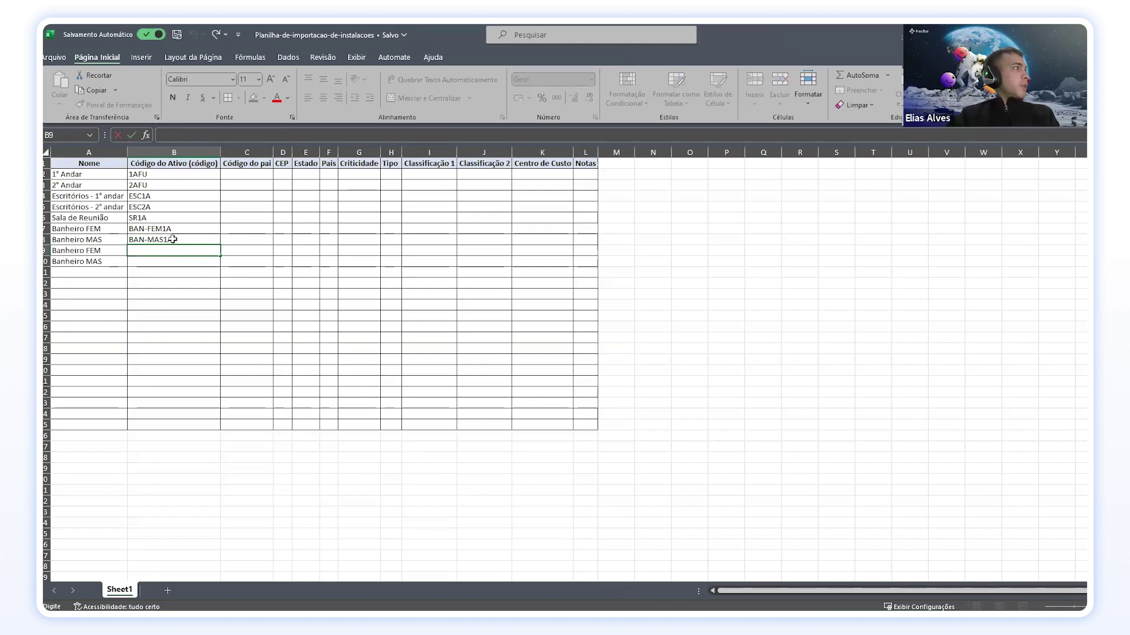
Step: Copy the two first-floor bathroom codes into rows 9 and 10
{"action": "left_click", "coordinate": [178, 241]}
{"action": "left_click_drag", "start_coordinate": [204, 231], "coordinate": [203, 240]}
{"action": "key", "text": "ctrl+c"}
{"action": "left_click", "coordinate": [163, 250]}
{"action": "key", "text": "ctrl+v"}
Step: Change the pasted codes to BAN-FEM2A and BAN-MAS2A
{"action": "double_click", "coordinate": [193, 252]}
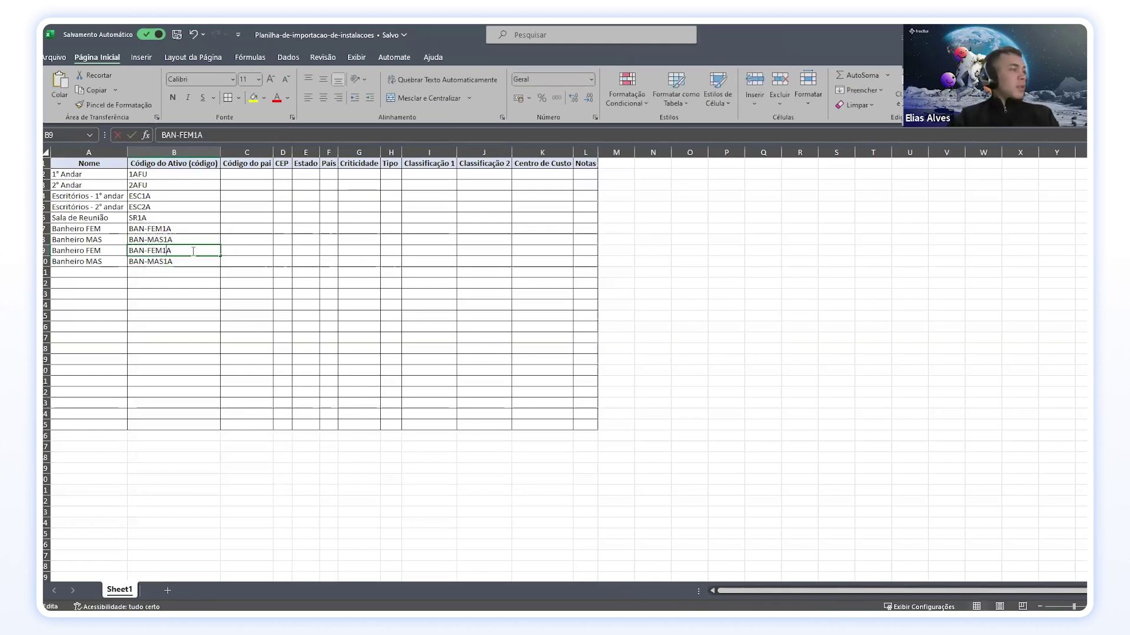
{"action": "key", "text": "Left"}
{"action": "key", "text": "BackSpace"}
{"action": "type", "text": "2"}
{"action": "key", "text": "Return"}
{"action": "double_click", "coordinate": [176, 264]}
{"action": "key", "text": "Left"}
{"action": "key", "text": "BackSpace"}
{"action": "type", "text": "3"}
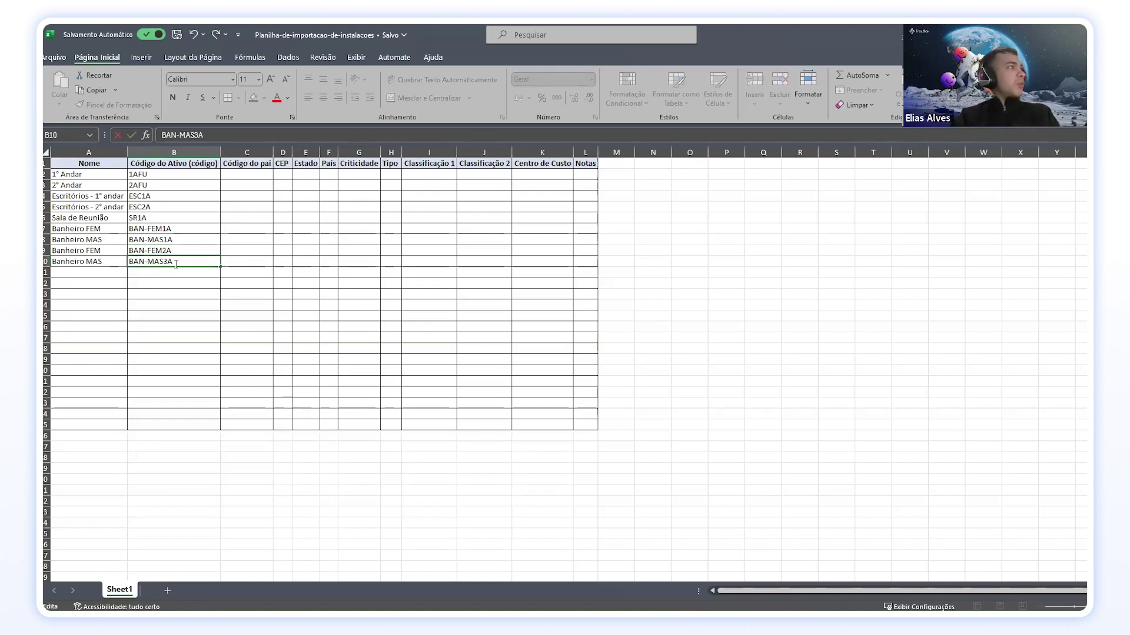
{"action": "left_click", "coordinate": [163, 303]}
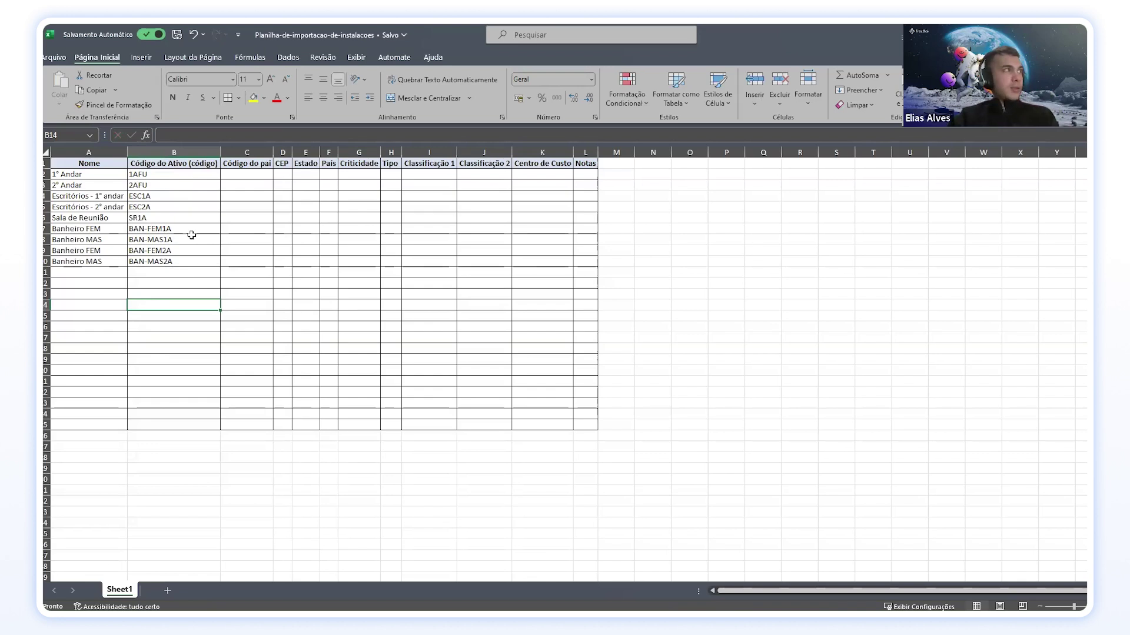
Step: Set Estado and País to SP for 1° Andar
{"action": "left_click", "coordinate": [282, 174]}
{"action": "left_click", "coordinate": [306, 175]}
{"action": "left_click", "coordinate": [328, 174]}
{"action": "left_click", "coordinate": [349, 175]}
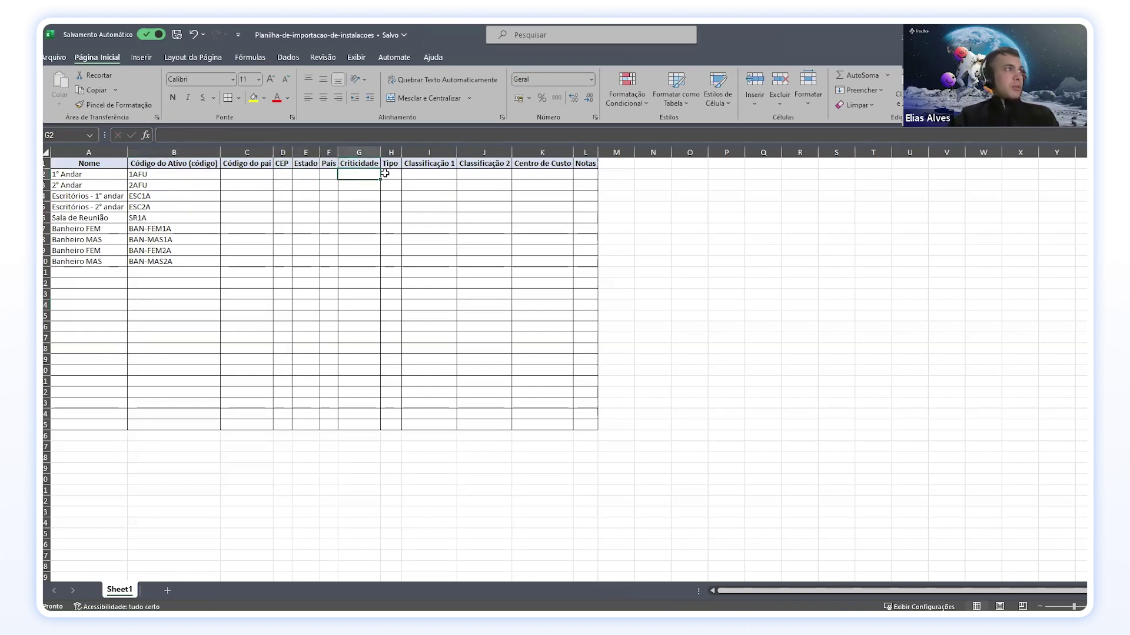
{"action": "left_click", "coordinate": [279, 174]}
{"action": "left_click", "coordinate": [301, 175]}
{"action": "type", "text": "SP"}
{"action": "key", "text": "Tab"}
{"action": "type", "text": "SP"}
{"action": "key", "text": "Tab"}
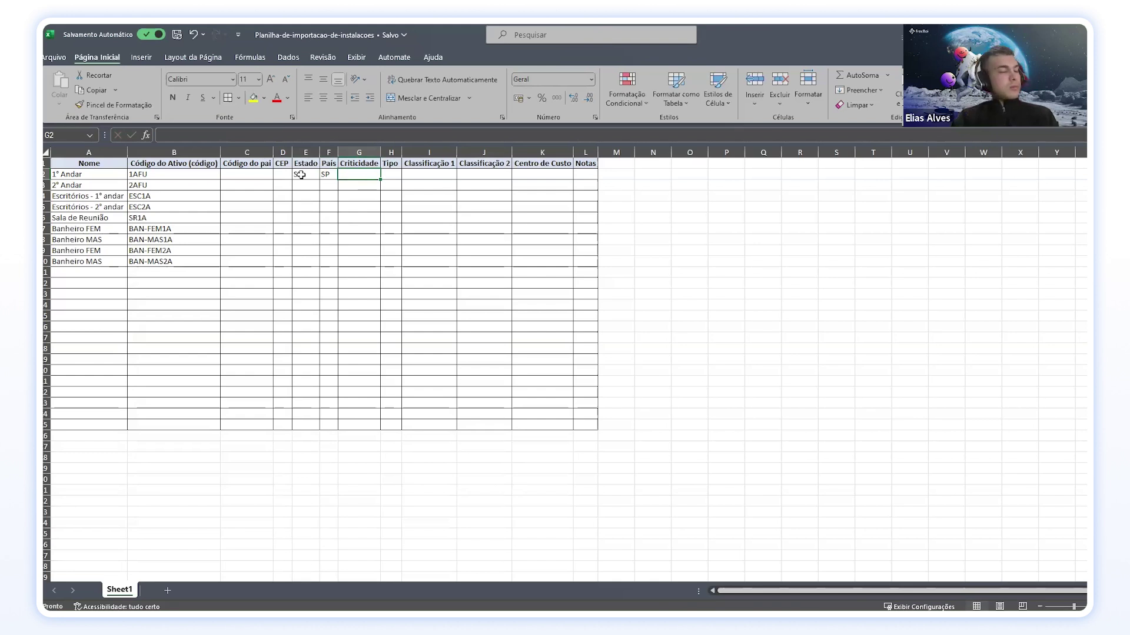
Step: Enter criticality 3 for all nine locations in G2:G10
{"action": "type", "text": "3"}
{"action": "key", "text": "Return"}
{"action": "key", "text": "Return"}
{"action": "type", "text": "3"}
{"action": "key", "text": "Return"}
{"action": "key", "text": "Up"}
{"action": "key", "text": "Up"}
{"action": "type", "text": "3"}
{"action": "key", "text": "Return"}
{"action": "key", "text": "Return"}
{"action": "type", "text": "3"}
{"action": "key", "text": "Return"}
{"action": "key", "text": "3"}
{"action": "key", "text": "Return"}
{"action": "key", "text": "3"}
{"action": "key", "text": "Return"}
{"action": "type", "text": "3"}
{"action": "key", "text": "Return"}
{"action": "type", "text": "3"}
{"action": "key", "text": "Return"}
{"action": "type", "text": "3"}
{"action": "key", "text": "Return"}
{"action": "key", "text": "Right"}
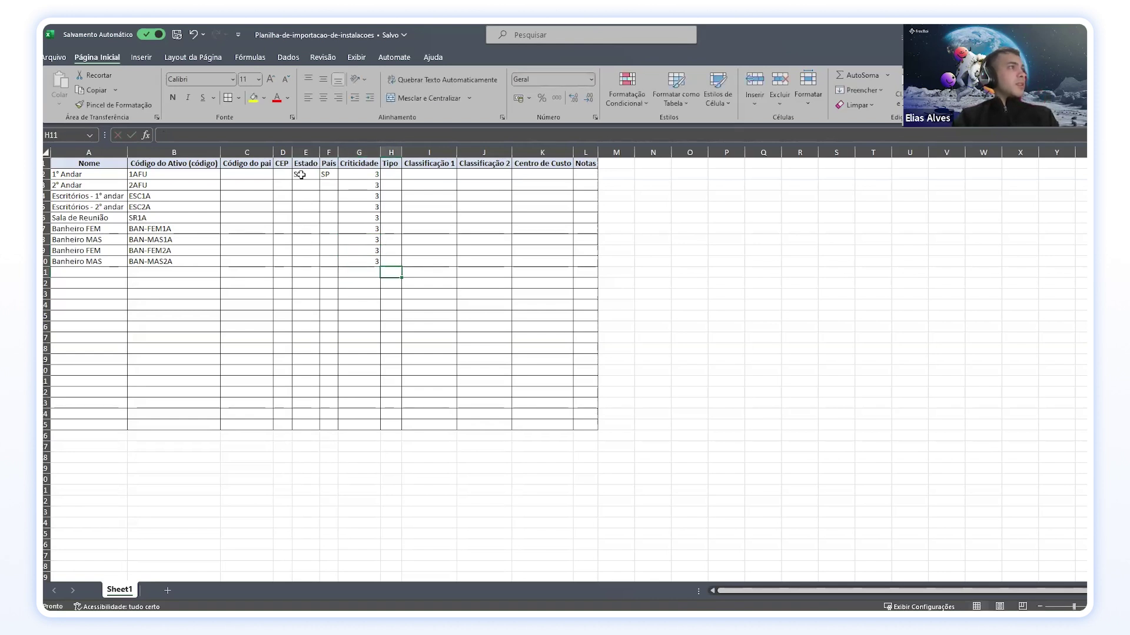
{"action": "key", "text": "Up"}
{"action": "key", "text": "Up"}
{"action": "key", "text": "Up"}
{"action": "key", "text": "Up"}
{"action": "key", "text": "Up"}
{"action": "key", "text": "Up"}
{"action": "key", "text": "Up"}
{"action": "key", "text": "Up"}
{"action": "key", "text": "Up"}
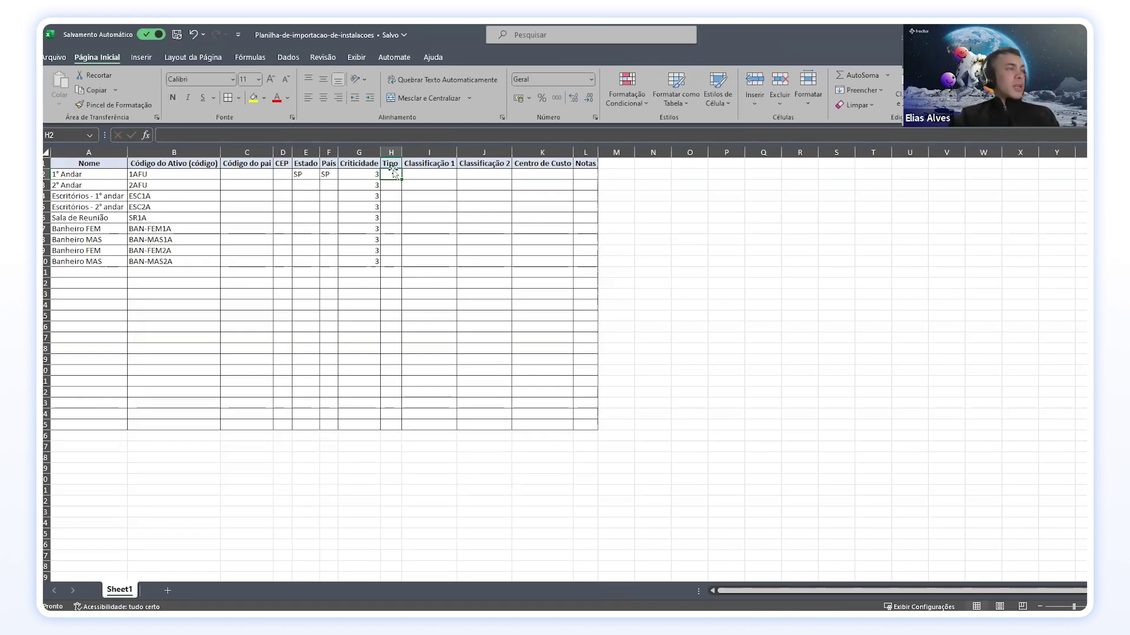
Step: Set Tipo to Andar, Andar, Escritorio, Escritorio and Sala de Reunião for rows 2–6
{"action": "type", "text": "Andar"}
{"action": "key", "text": "Return"}
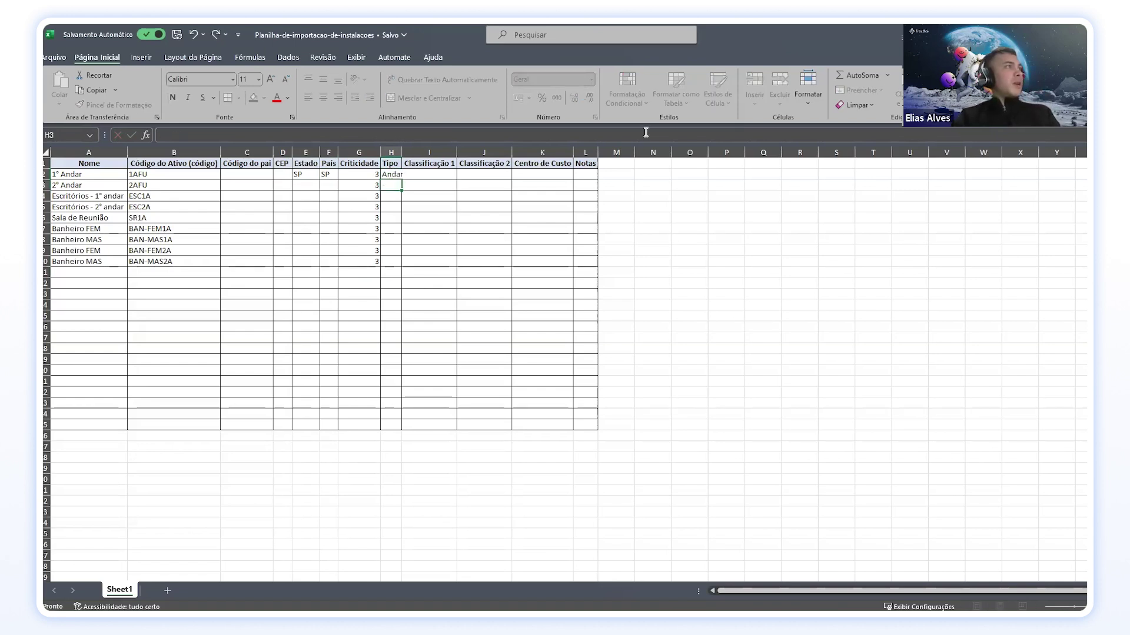
{"action": "type", "text": "Andar"}
{"action": "key", "text": "Return"}
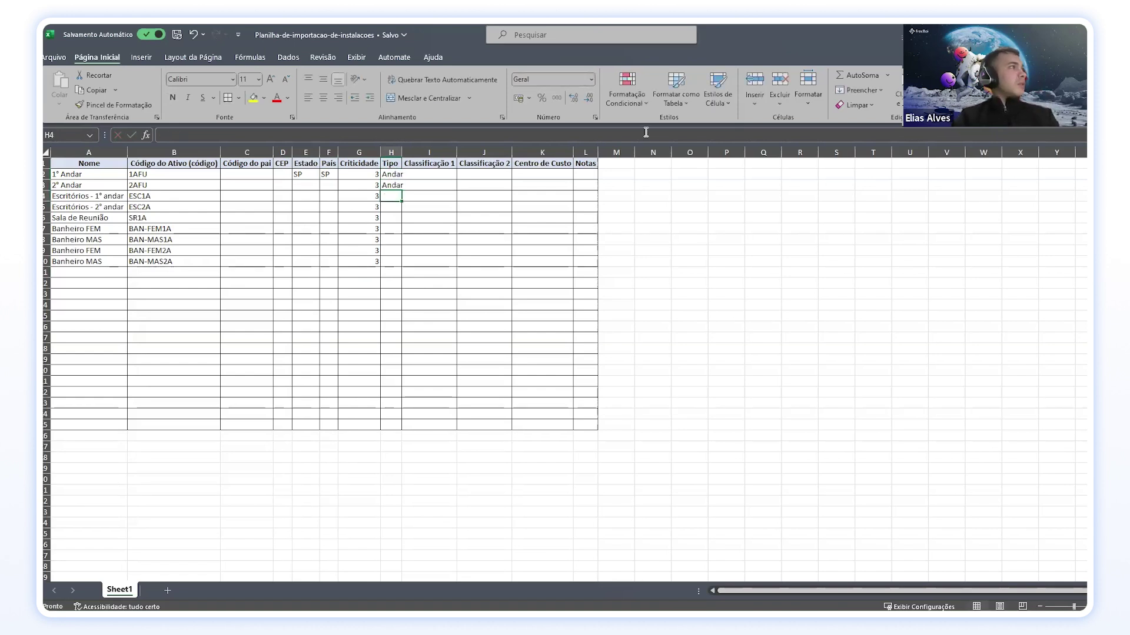
{"action": "type", "text": "Escritorio"}
{"action": "key", "text": "Return"}
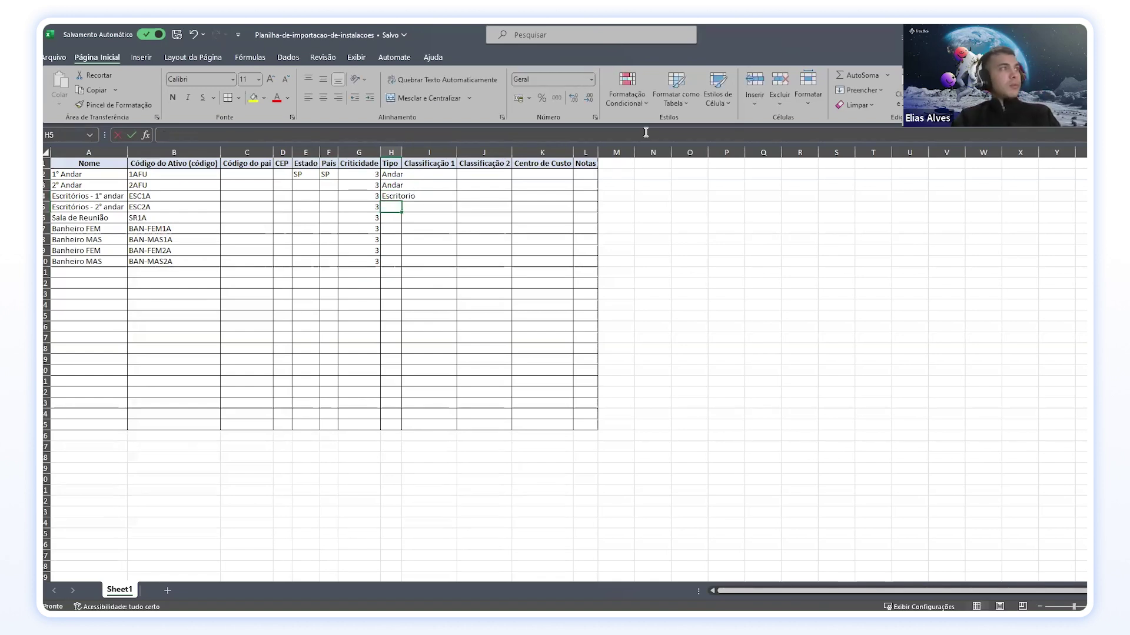
{"action": "type", "text": "escritorio"}
{"action": "key", "text": "Return"}
{"action": "type", "text": "S"}
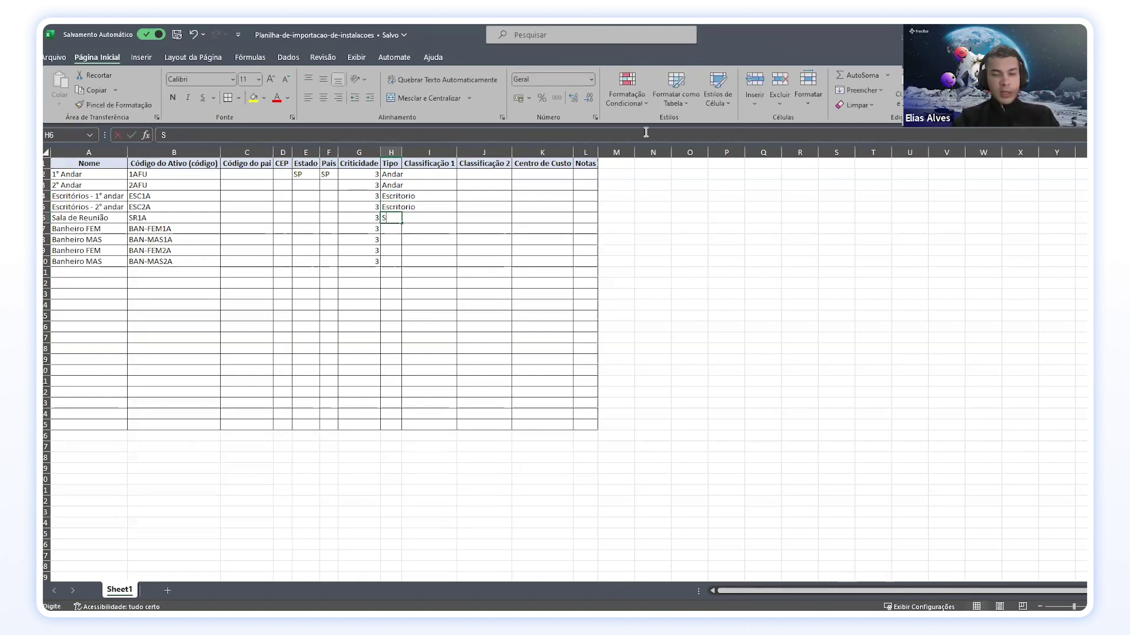
{"action": "type", "text": "ala de Reunião"}
{"action": "key", "text": "Return"}
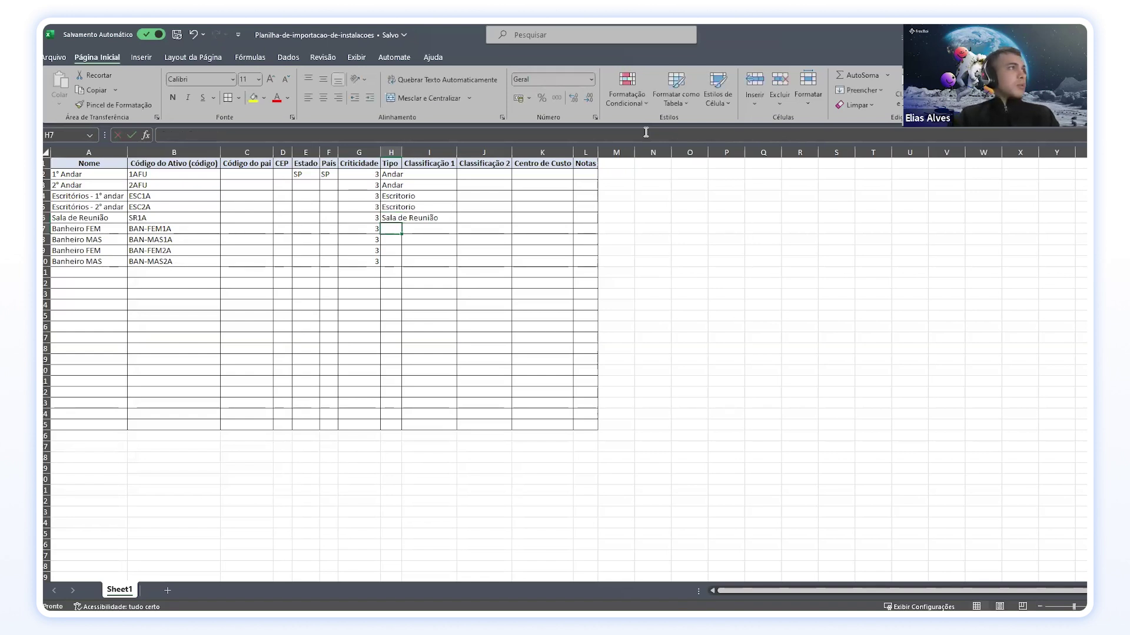
Step: Autofit the Tipo column and fill Banheiro into H7:H10
{"action": "double_click", "coordinate": [401, 152]}
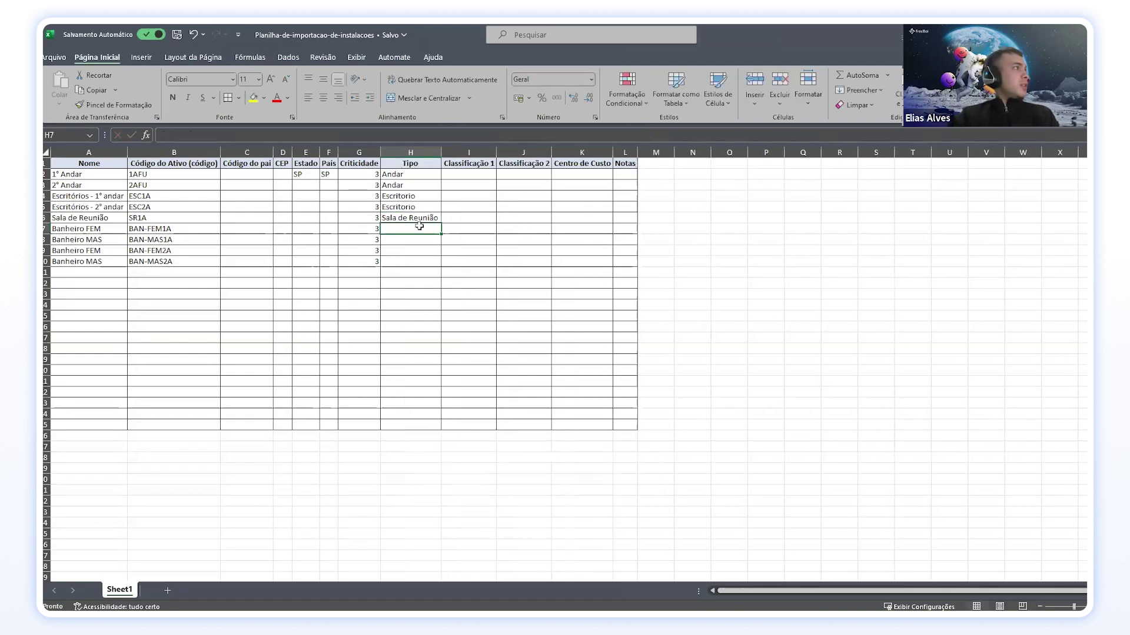
{"action": "type", "text": "Banheir"}
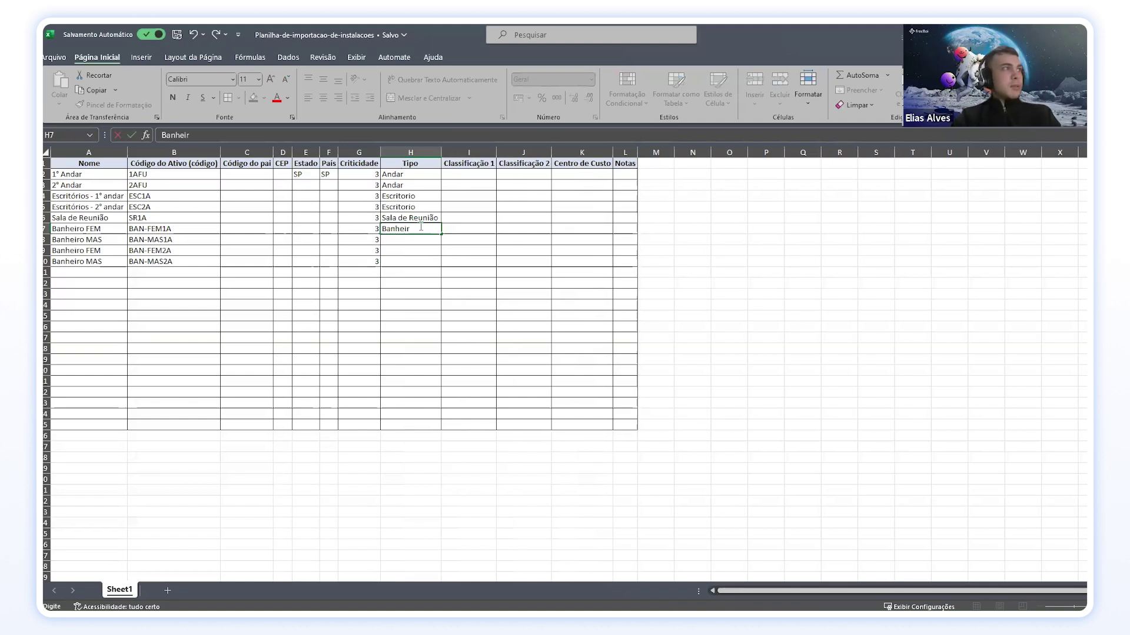
{"action": "type", "text": "o"}
{"action": "key", "text": "Return"}
{"action": "left_click", "coordinate": [429, 230]}
{"action": "left_click_drag", "start_coordinate": [440, 235], "coordinate": [441, 266]}
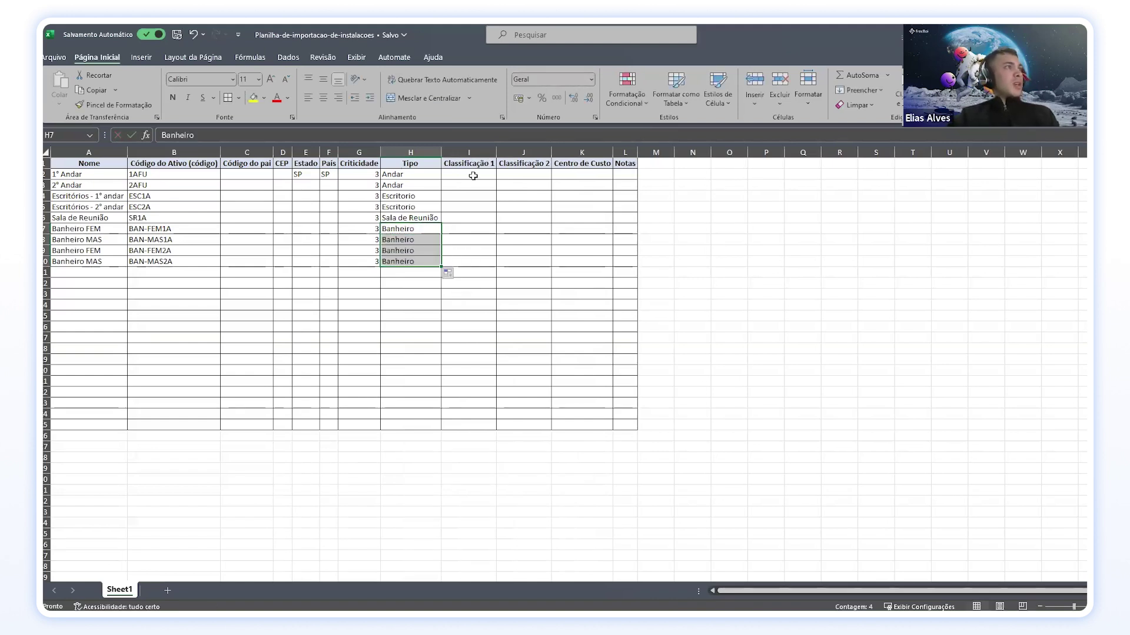
{"action": "left_click", "coordinate": [473, 175]}
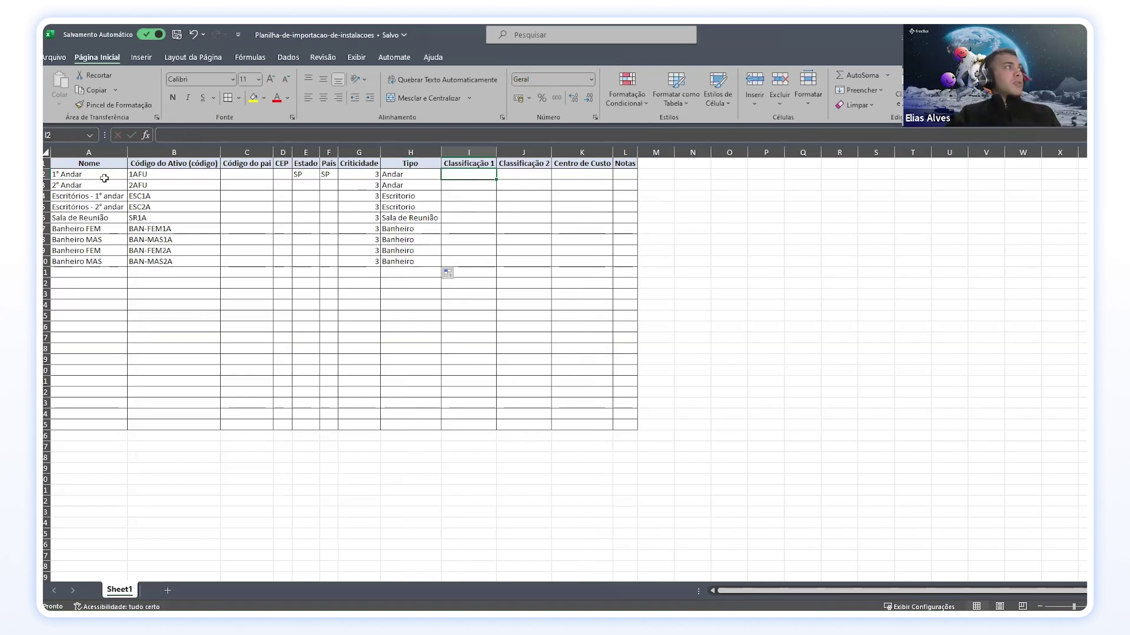
Step: Enter Comercial in I2 and Contabilidade in I3 under Classificação 1
{"action": "double_click", "coordinate": [466, 172]}
{"action": "left_click", "coordinate": [477, 192]}
{"action": "left_click", "coordinate": [468, 174]}
{"action": "type", "text": "COmer"}
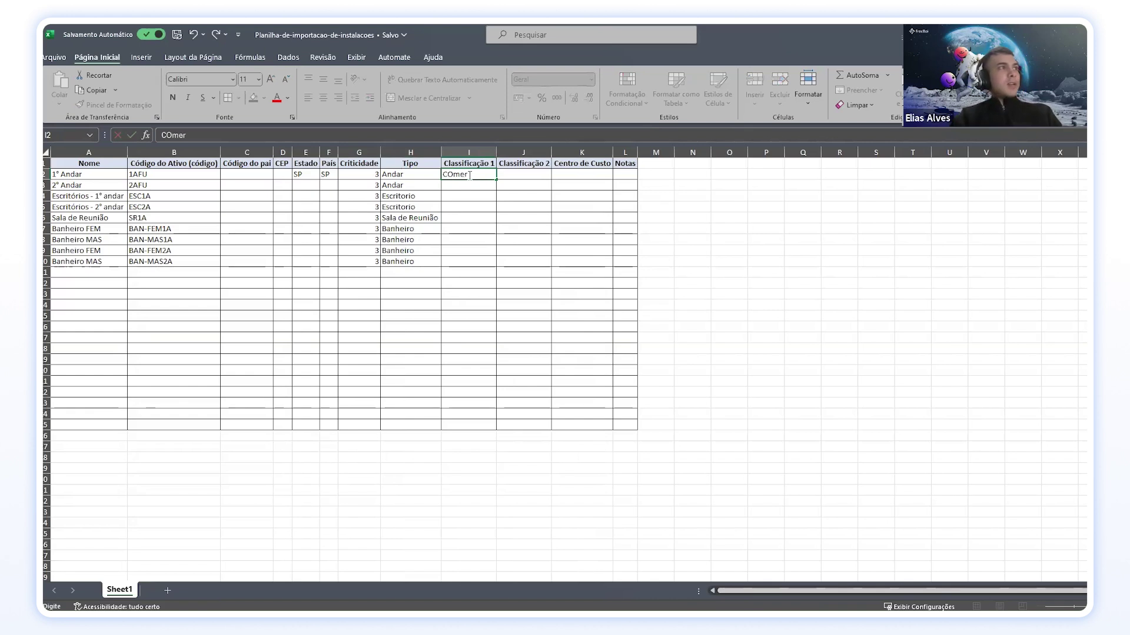
{"action": "key", "text": "BackSpace"}
{"action": "key", "text": "BackSpace"}
{"action": "key", "text": "BackSpace"}
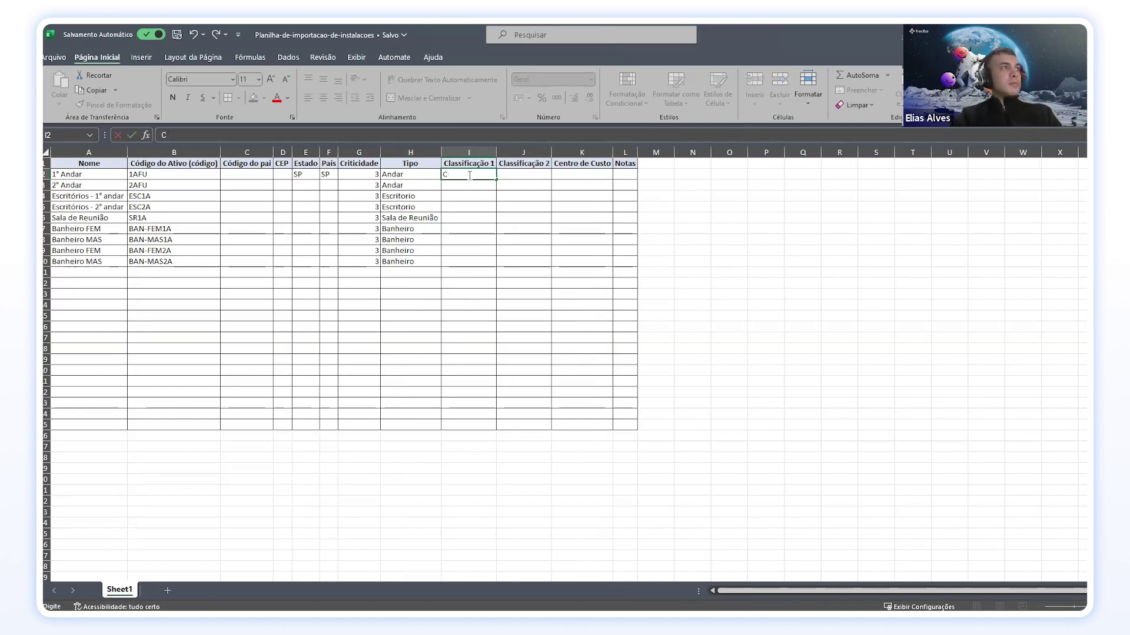
{"action": "type", "text": "omercial"}
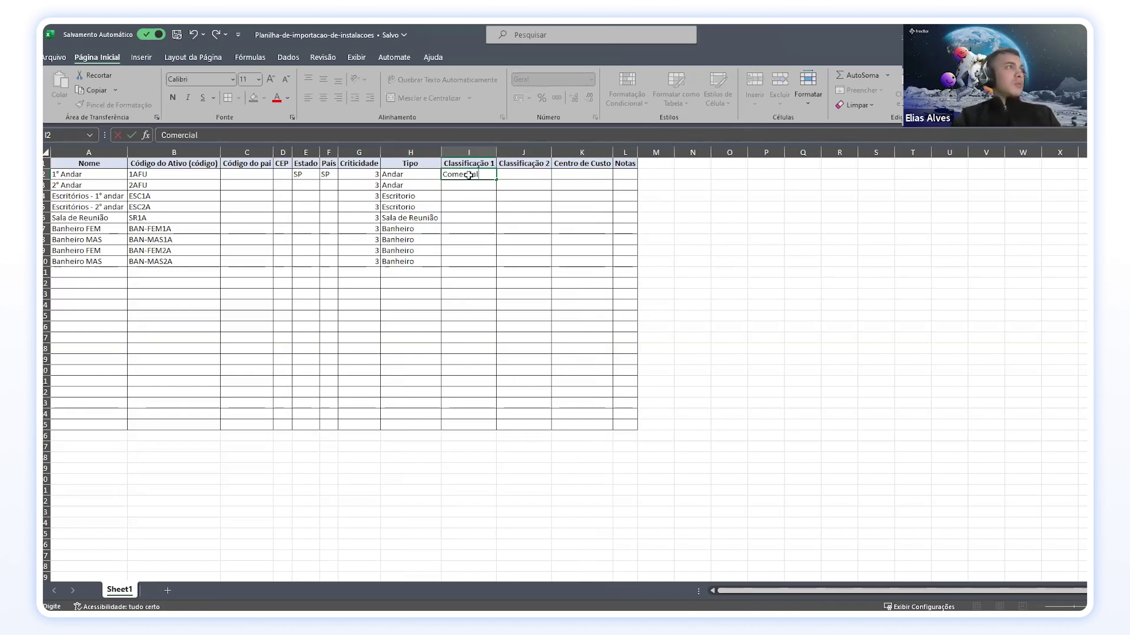
{"action": "key", "text": "Return"}
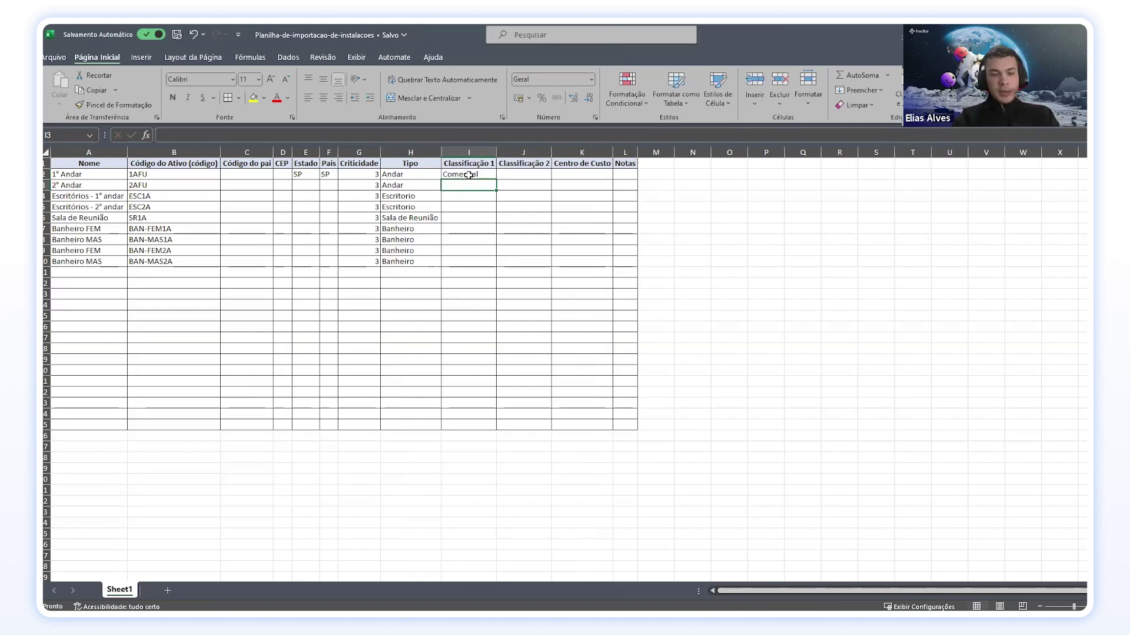
{"action": "type", "text": "Contabilidade"}
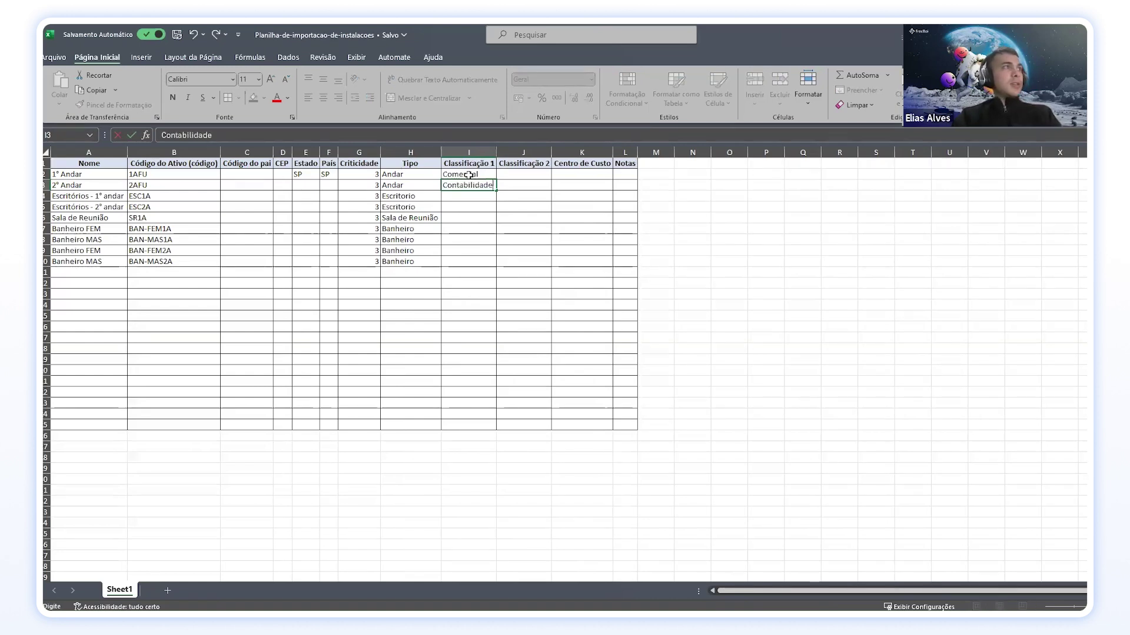
{"action": "key", "text": "Return"}
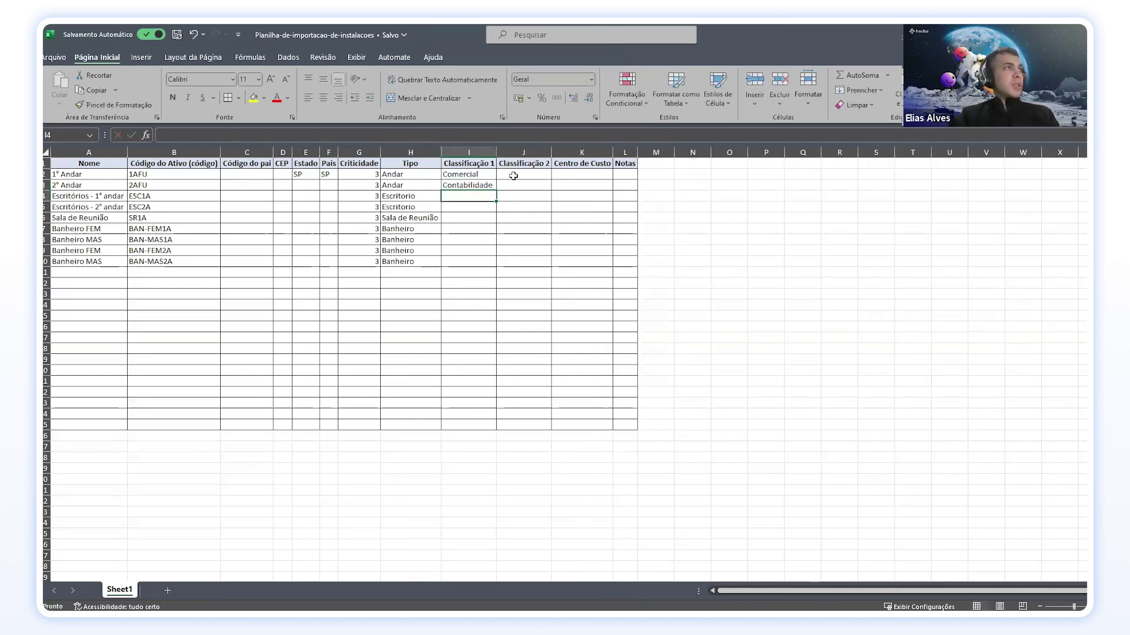
Step: Review the floors' Classificação 2, Centro de Custo and Notas cells
{"action": "left_click", "coordinate": [513, 173]}
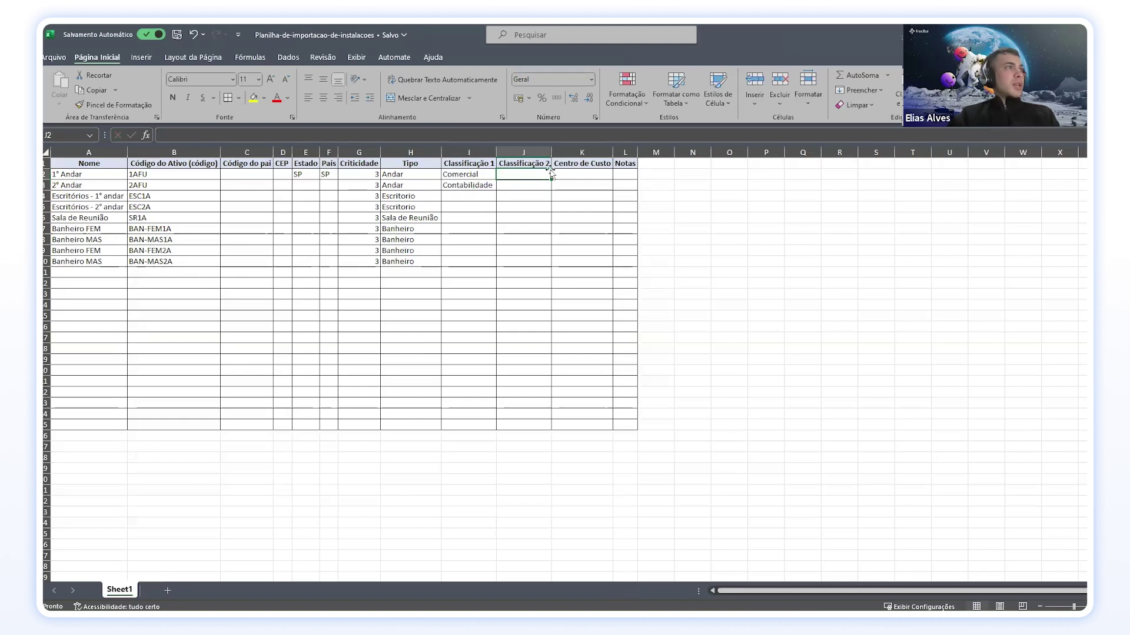
{"action": "left_click", "coordinate": [524, 185]}
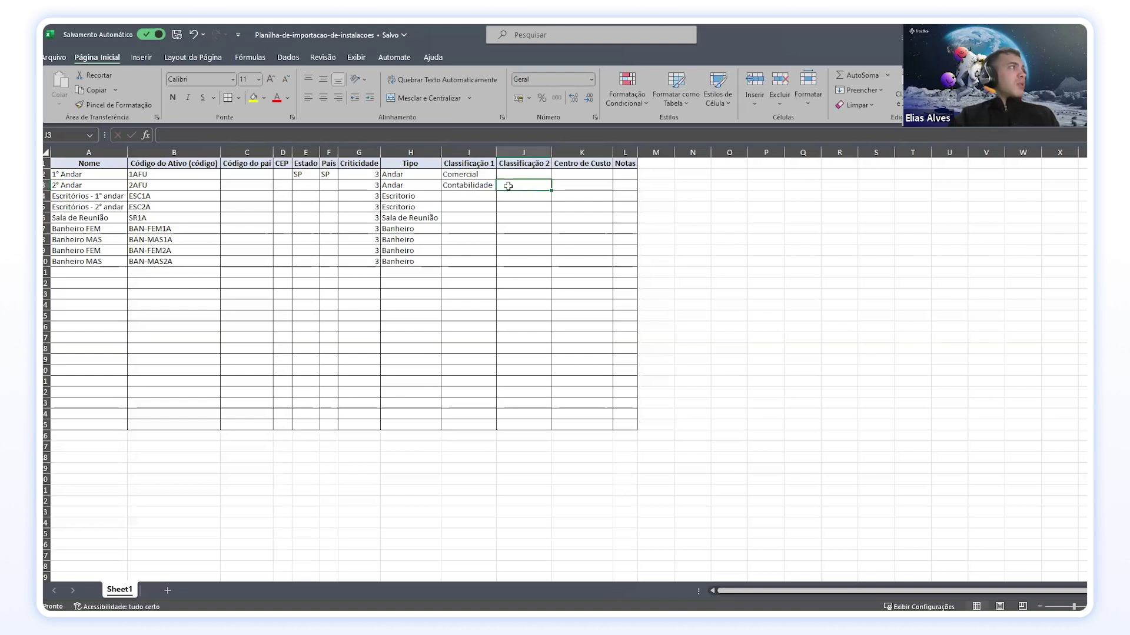
{"action": "left_click", "coordinate": [528, 175]}
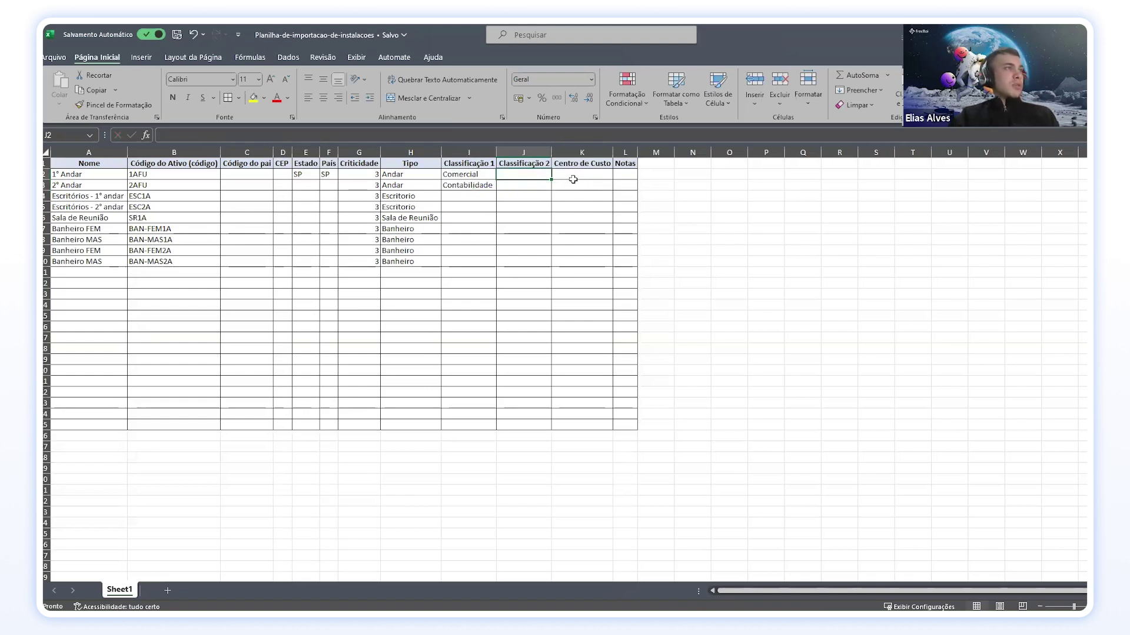
{"action": "left_click_drag", "start_coordinate": [575, 178], "coordinate": [587, 185]}
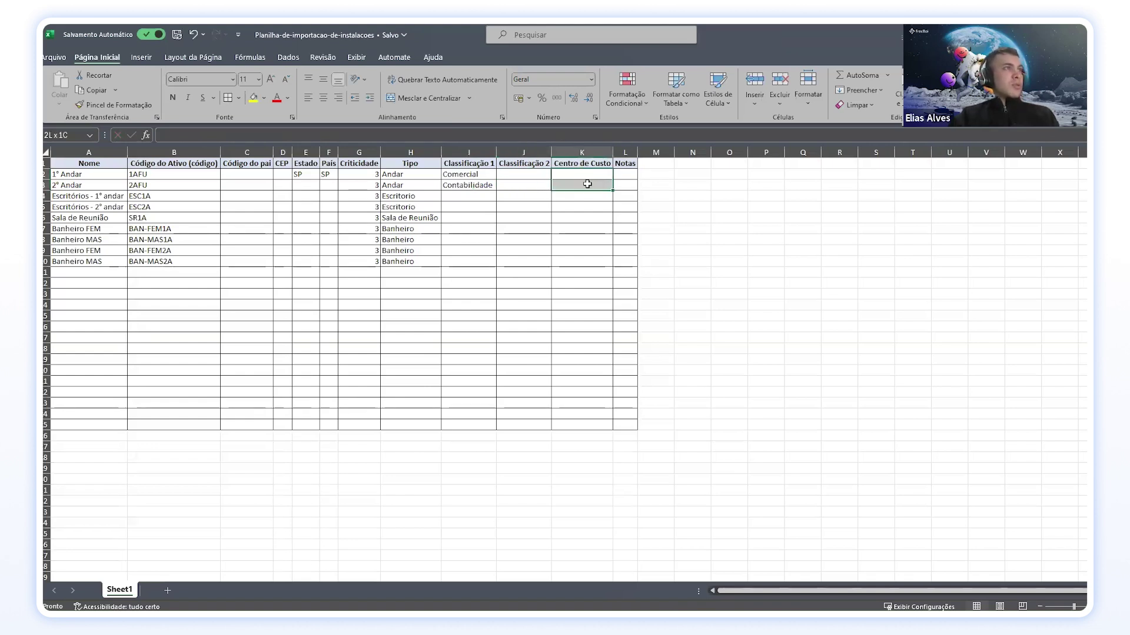
{"action": "left_click", "coordinate": [621, 175]}
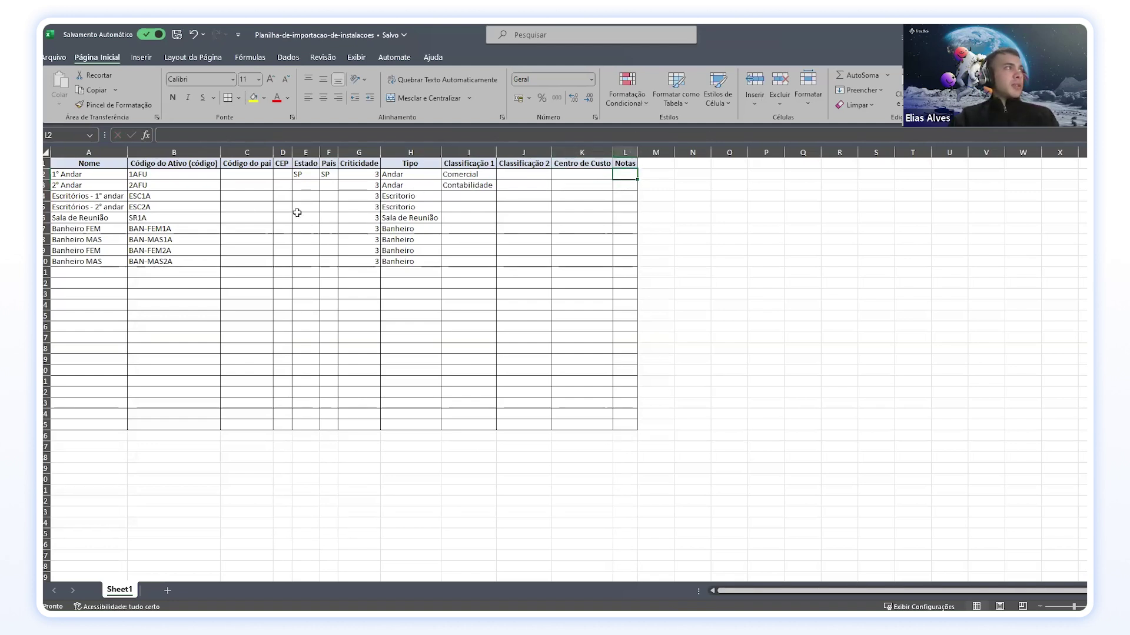
Step: Fill SP into Estado and País for every row down to row 10
{"action": "double_click", "coordinate": [302, 176]}
{"action": "double_click", "coordinate": [316, 173]}
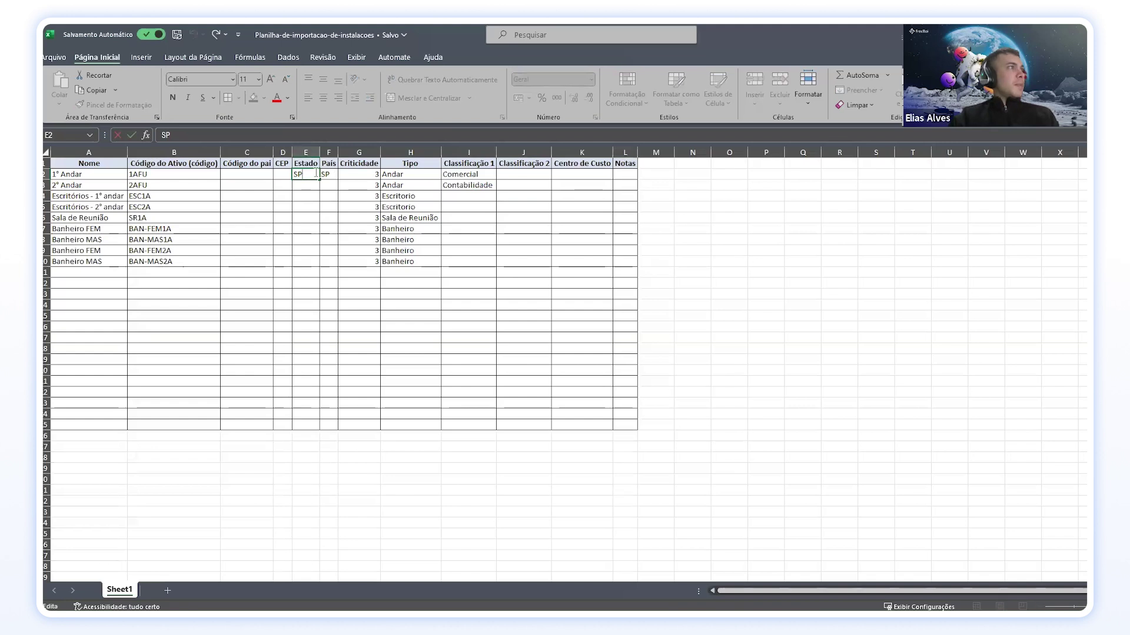
{"action": "left_click_drag", "start_coordinate": [320, 179], "coordinate": [343, 265]}
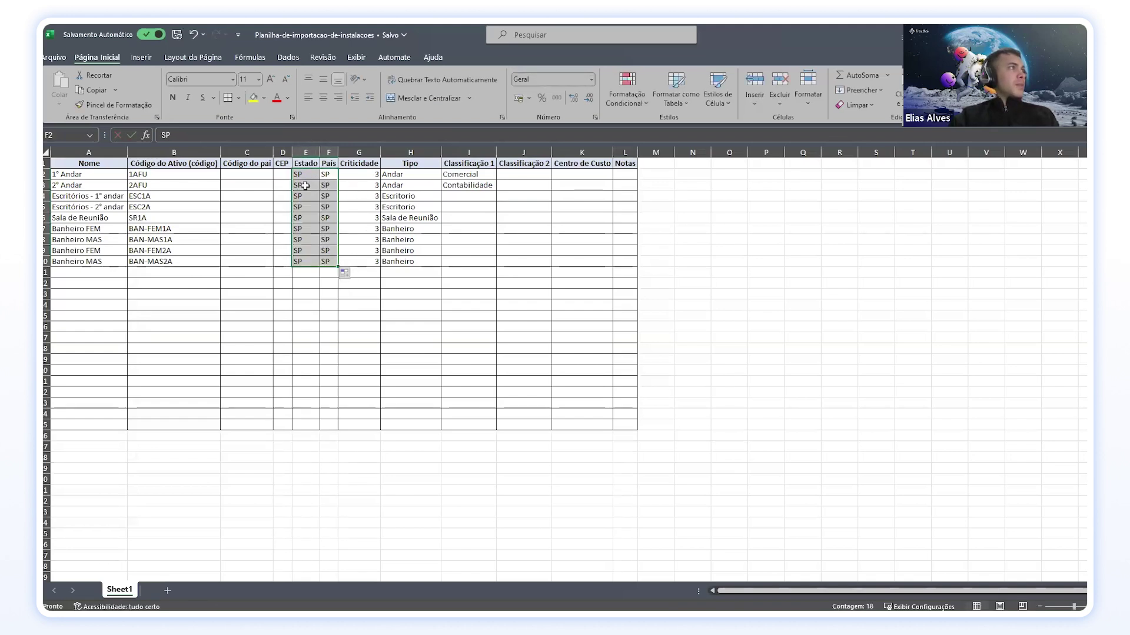
Step: Enter the shared postal code in D2, fill it to D10, and autofit CEP
{"action": "left_click", "coordinate": [288, 174]}
{"action": "type", "text": "080503"}
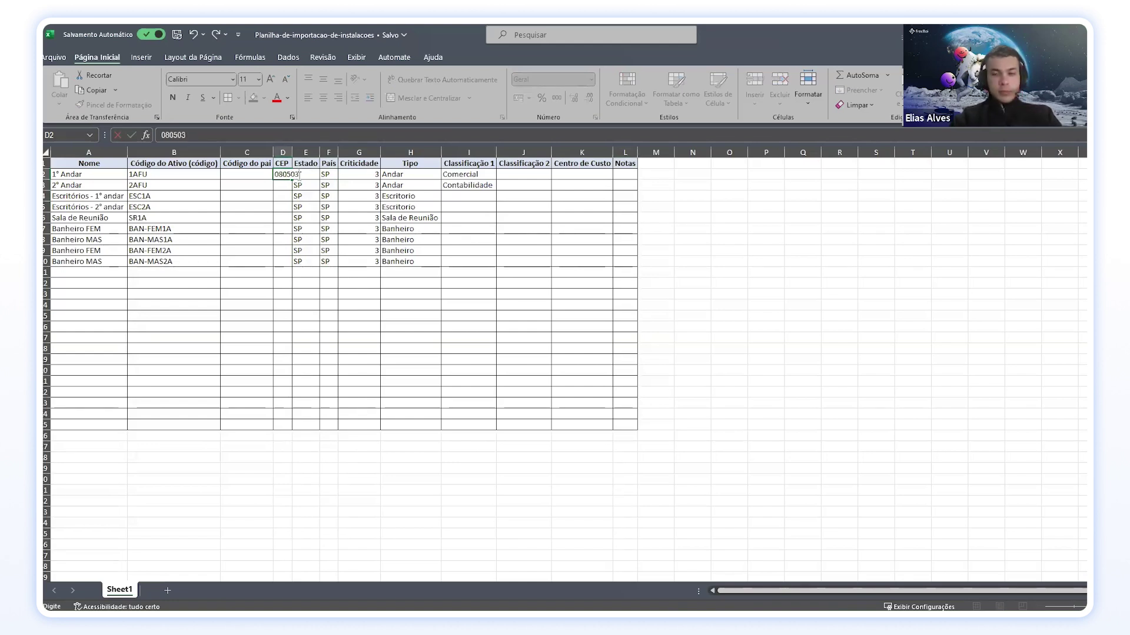
{"action": "type", "text": "-000"}
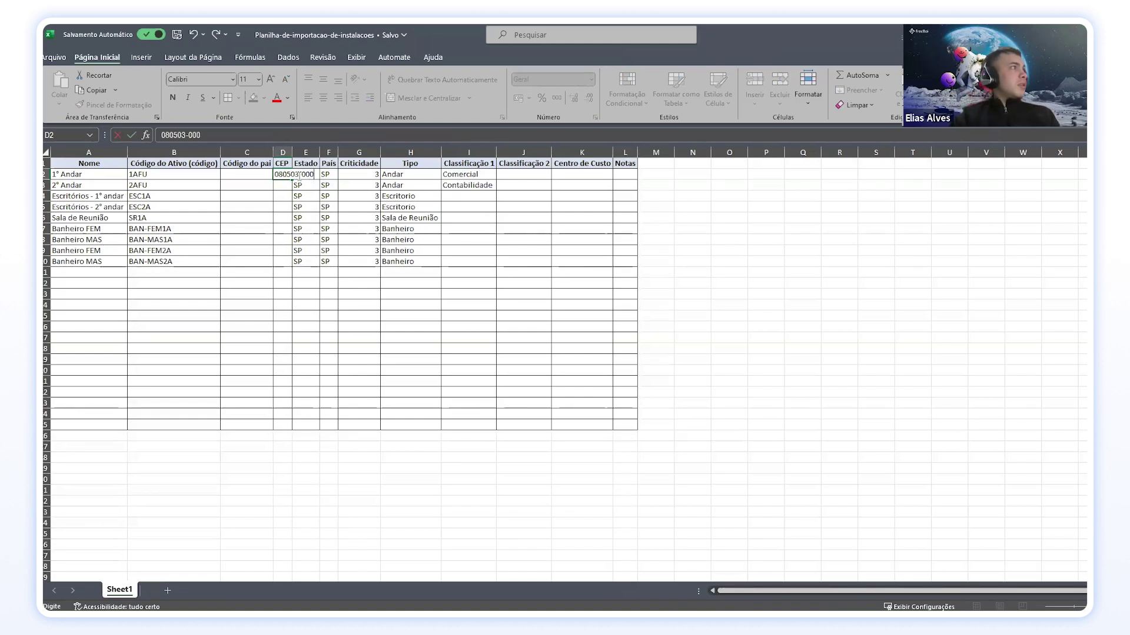
{"action": "key", "text": "Return"}
{"action": "left_click", "coordinate": [284, 175]}
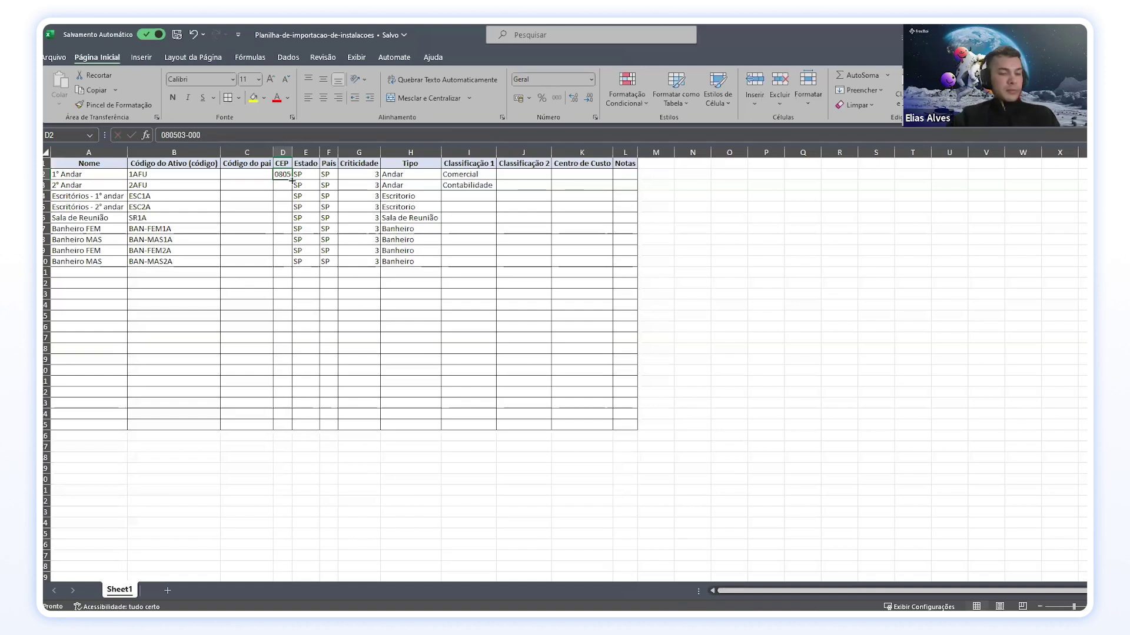
{"action": "left_click_drag", "start_coordinate": [293, 181], "coordinate": [294, 266]}
{"action": "left_click_drag", "start_coordinate": [288, 153], "coordinate": [289, 153]}
{"action": "double_click", "coordinate": [288, 153]}
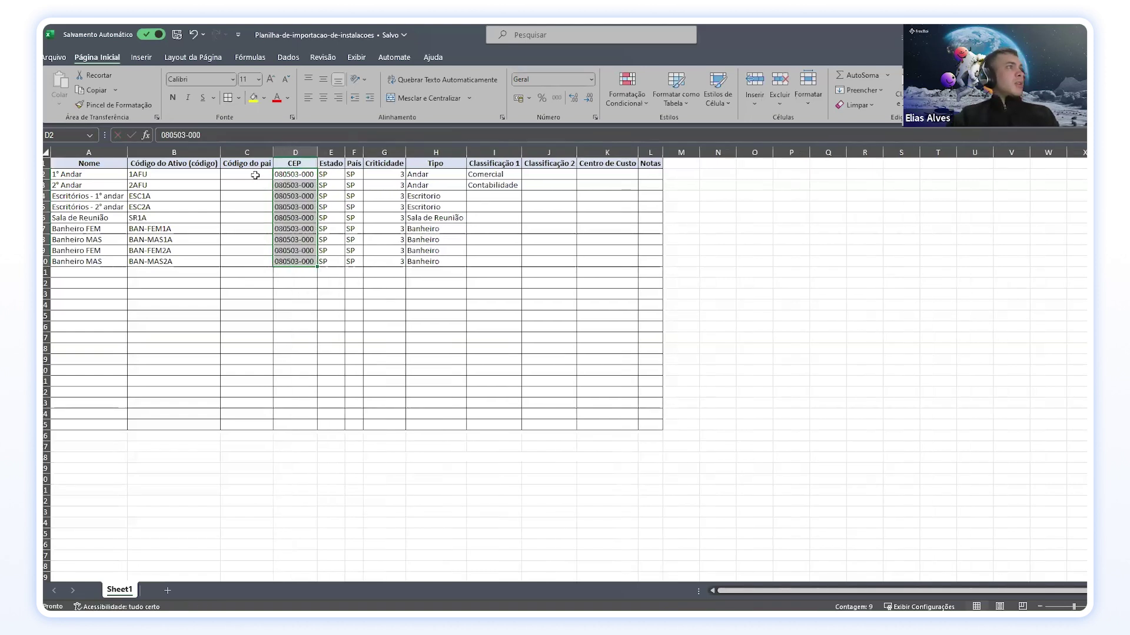
{"action": "left_click", "coordinate": [255, 175]}
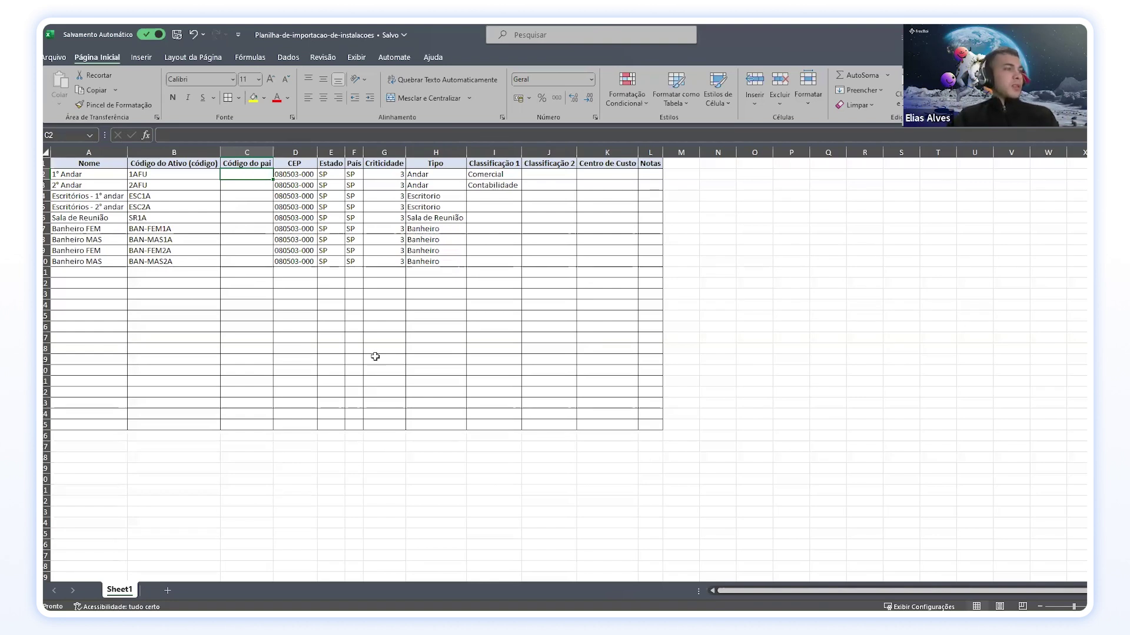
Step: Copy Condomínio FU's code CON-FU in Fracttal One, then return to Excel
{"action": "left_click", "coordinate": [688, 624]}
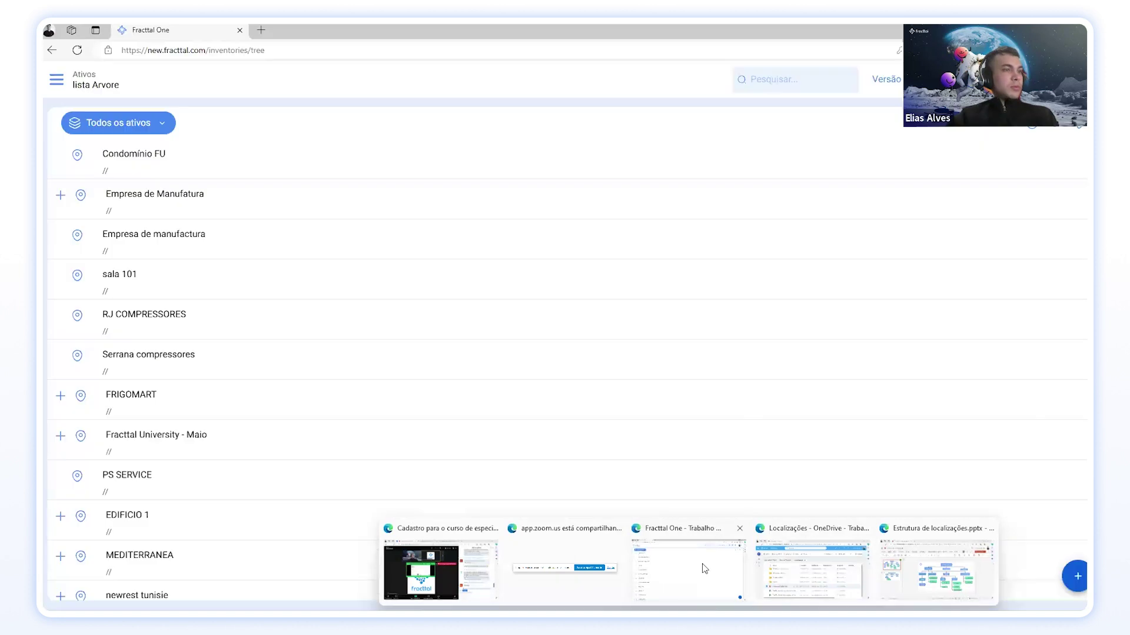
{"action": "left_click", "coordinate": [688, 566]}
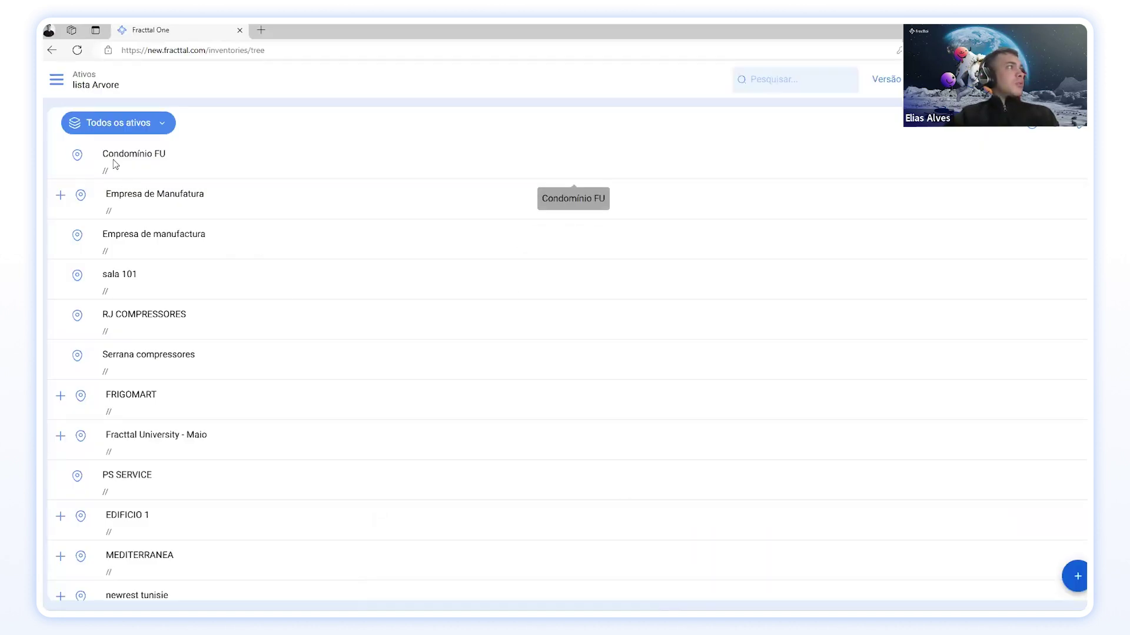
{"action": "left_click", "coordinate": [162, 167]}
{"action": "left_click_drag", "start_coordinate": [845, 215], "coordinate": [811, 212]}
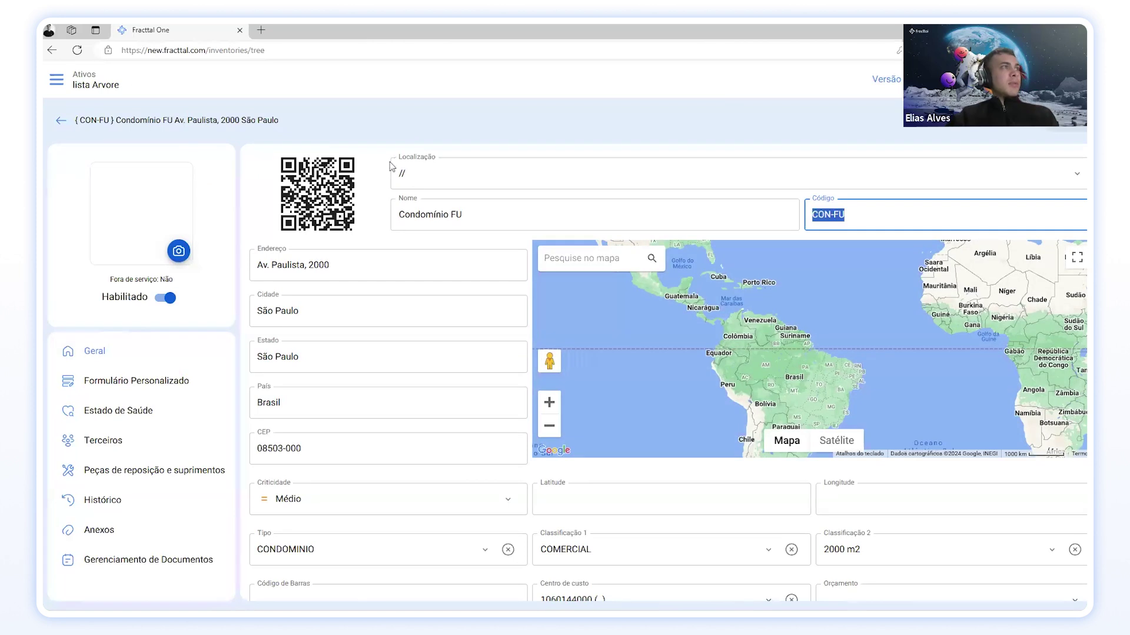
{"action": "left_click", "coordinate": [60, 120]}
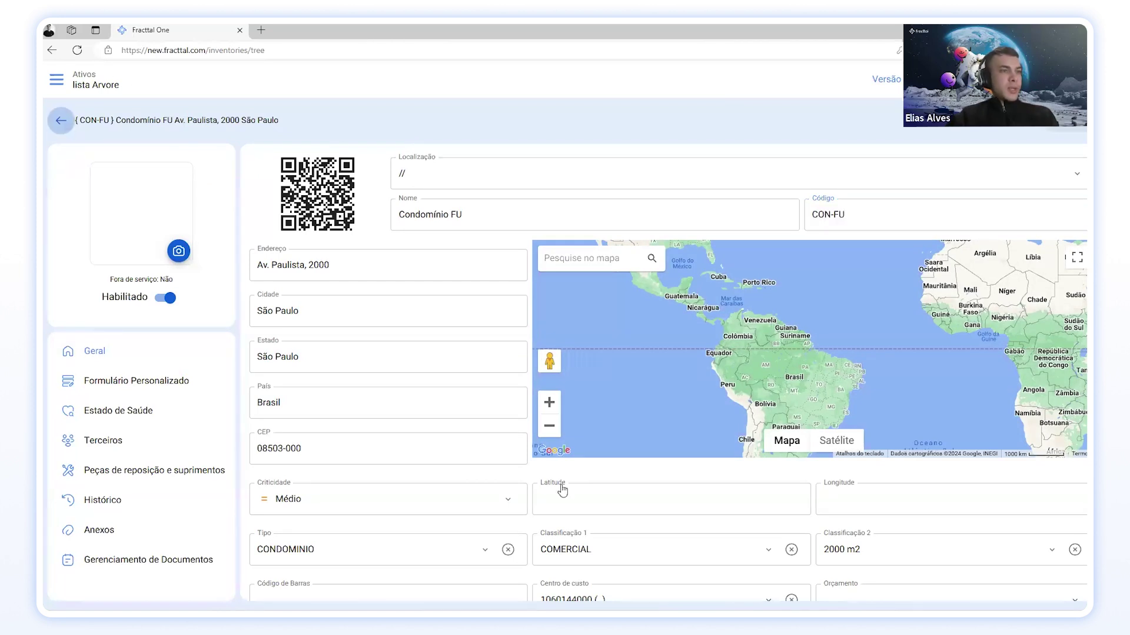
{"action": "left_click", "coordinate": [712, 616]}
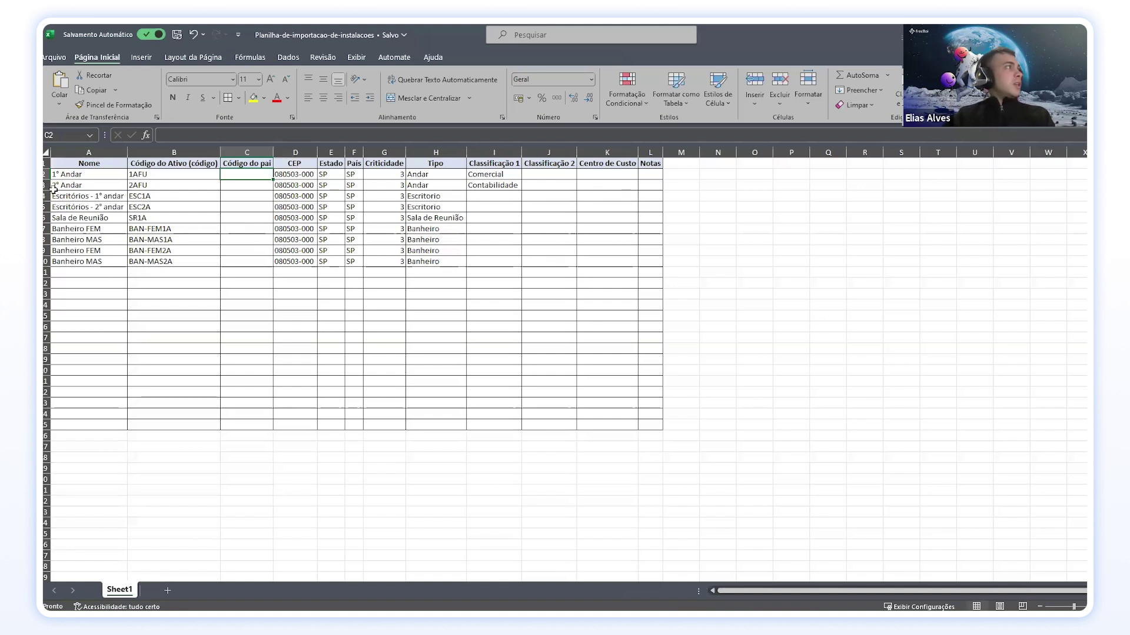
Step: Paste CON-FU as Código do pai for 1° Andar and 2° Andar
{"action": "left_click", "coordinate": [82, 176]}
{"action": "left_click", "coordinate": [233, 174]}
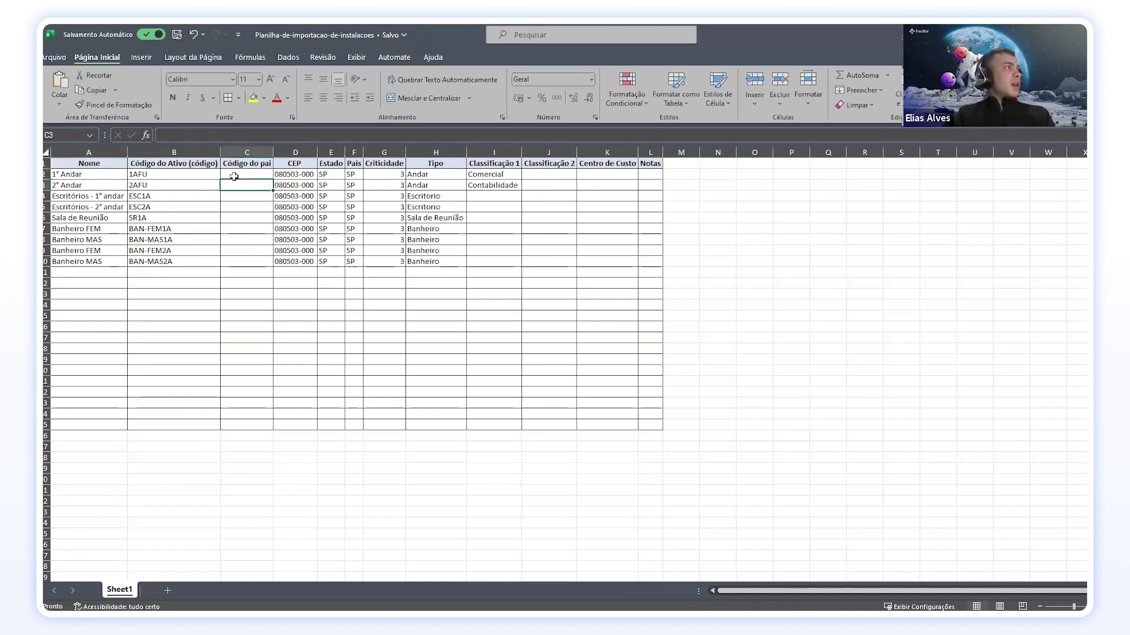
{"action": "type", "text": "CON-FU"}
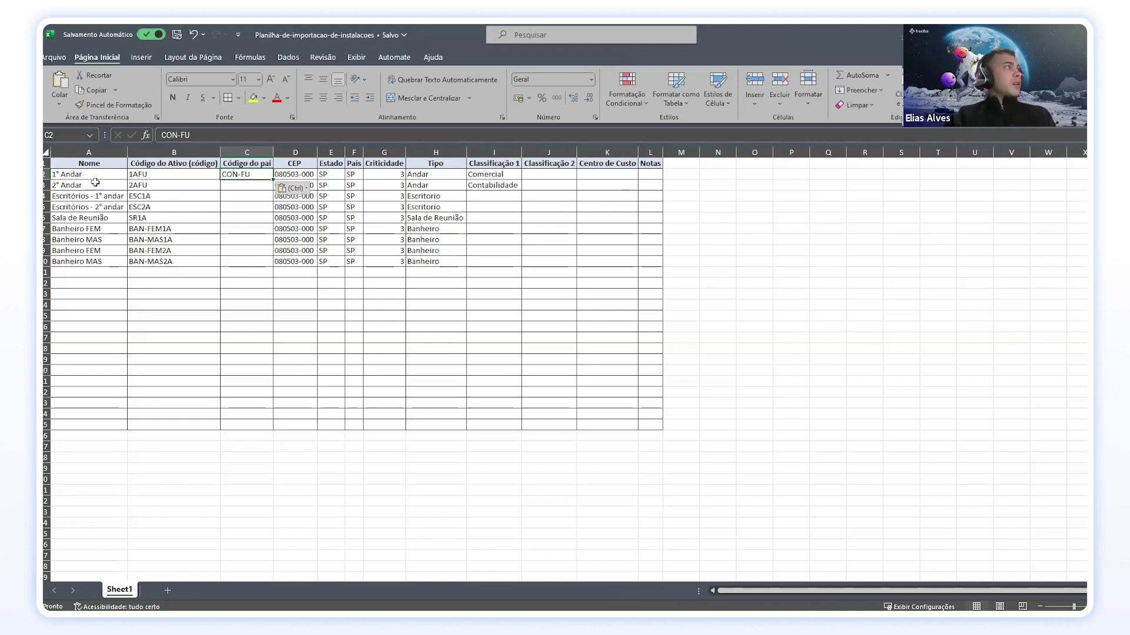
{"action": "left_click_drag", "start_coordinate": [273, 180], "coordinate": [274, 189]}
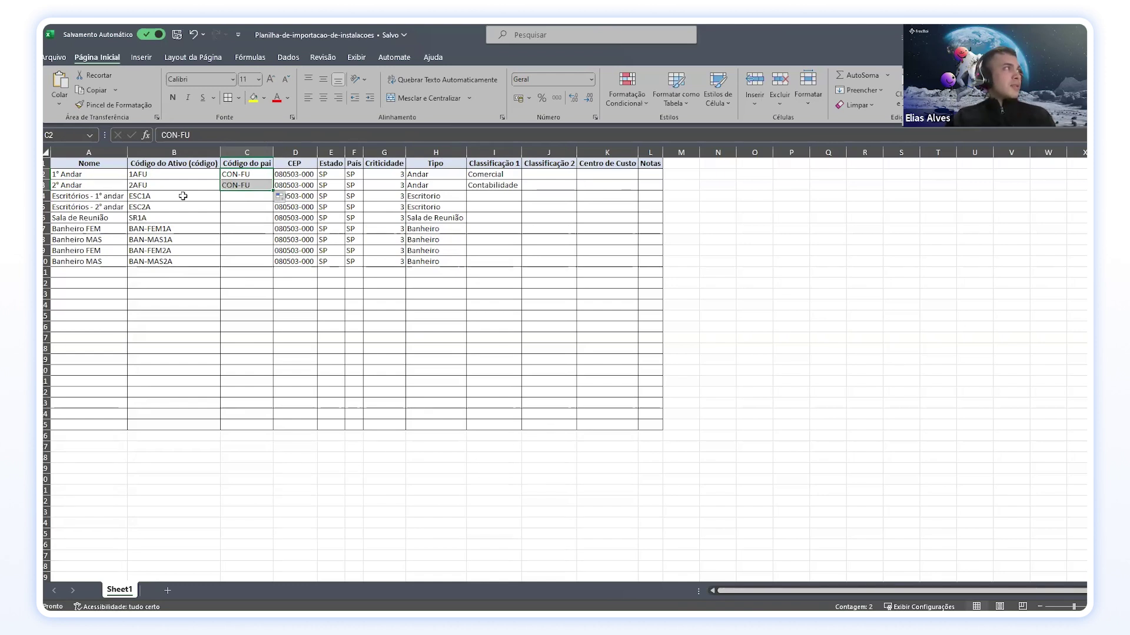
Step: Set the offices' parent codes: 1AFU in C4 and 2AFU in C5
{"action": "left_click", "coordinate": [233, 199]}
{"action": "left_click", "coordinate": [79, 200]}
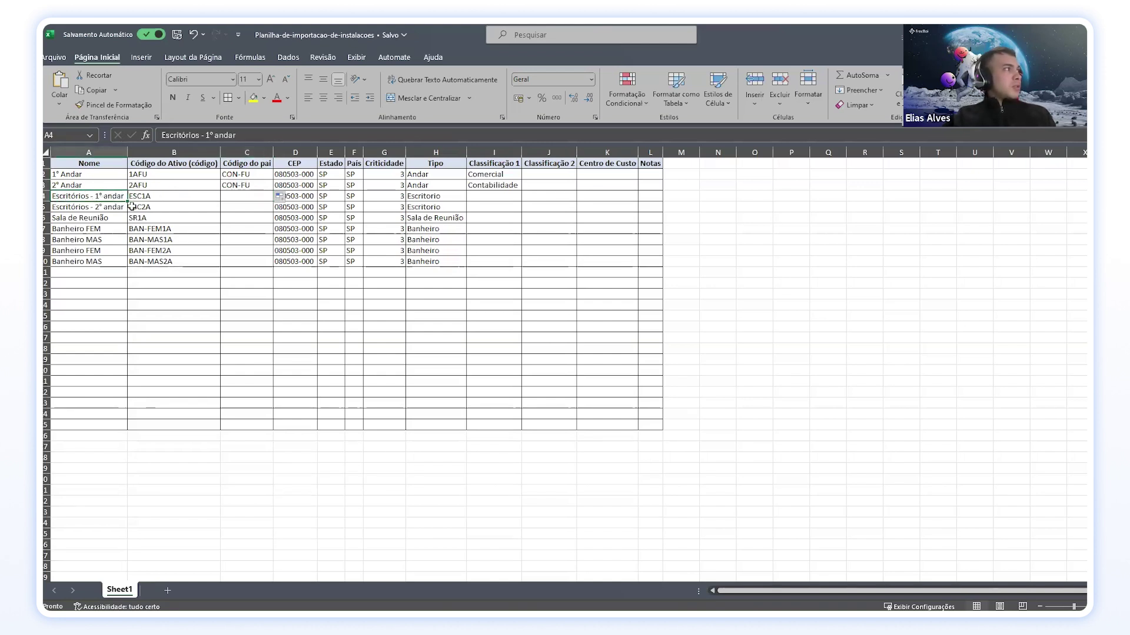
{"action": "left_click", "coordinate": [139, 175]}
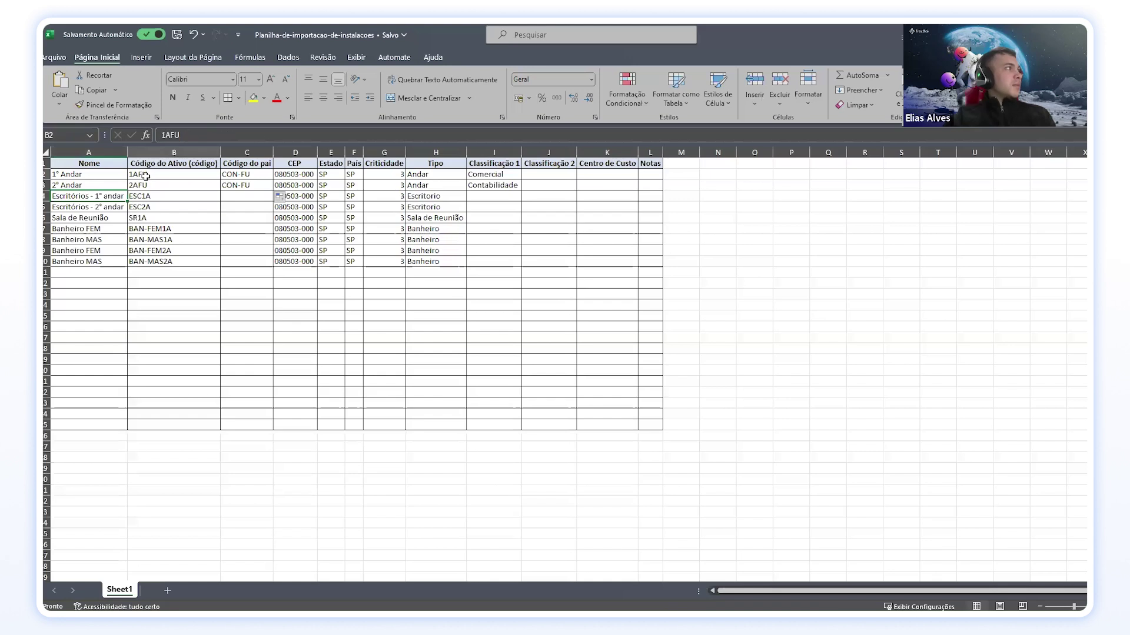
{"action": "key", "text": "ctrl+c"}
{"action": "left_click", "coordinate": [235, 196]}
{"action": "key", "text": "ctrl+v"}
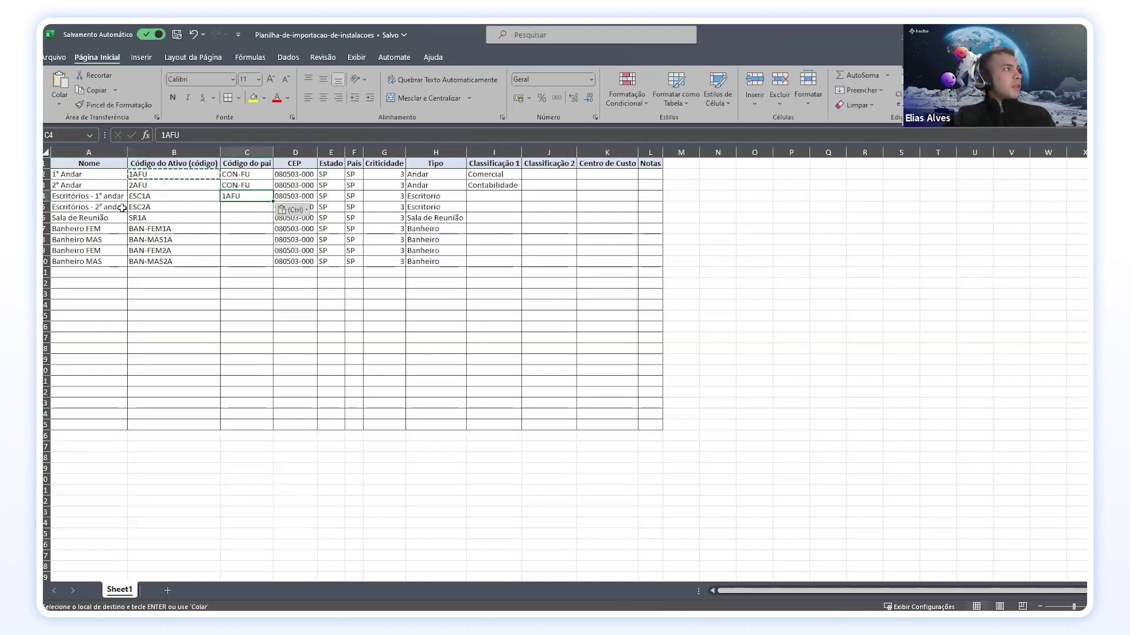
{"action": "left_click", "coordinate": [155, 186]}
{"action": "key", "text": "ctrl+c"}
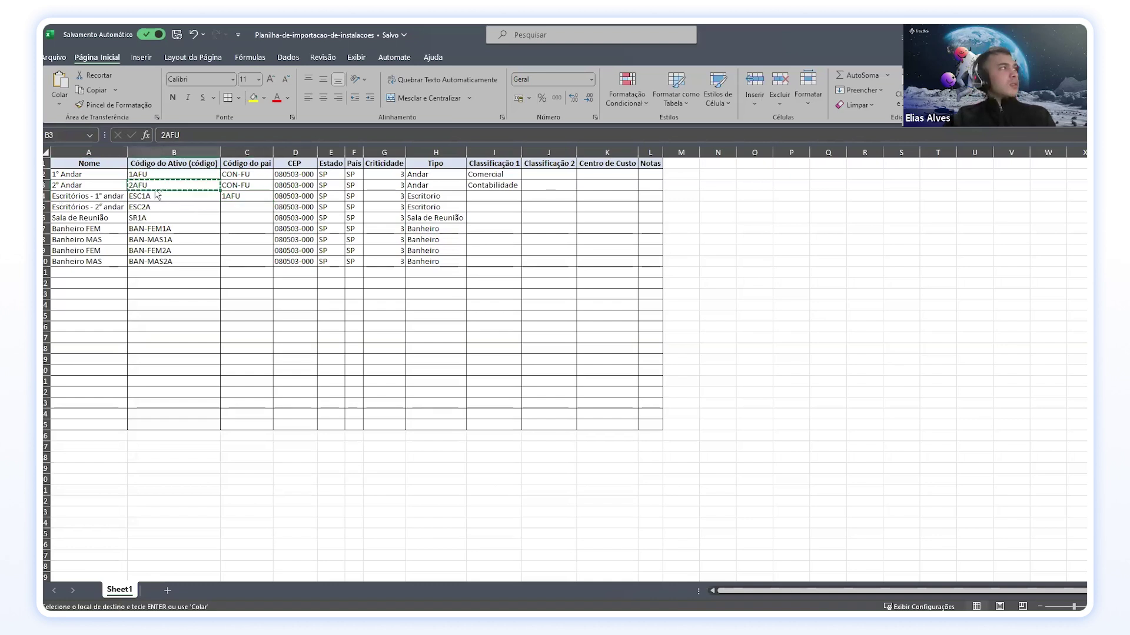
{"action": "left_click", "coordinate": [236, 210]}
{"action": "key", "text": "ctrl+v"}
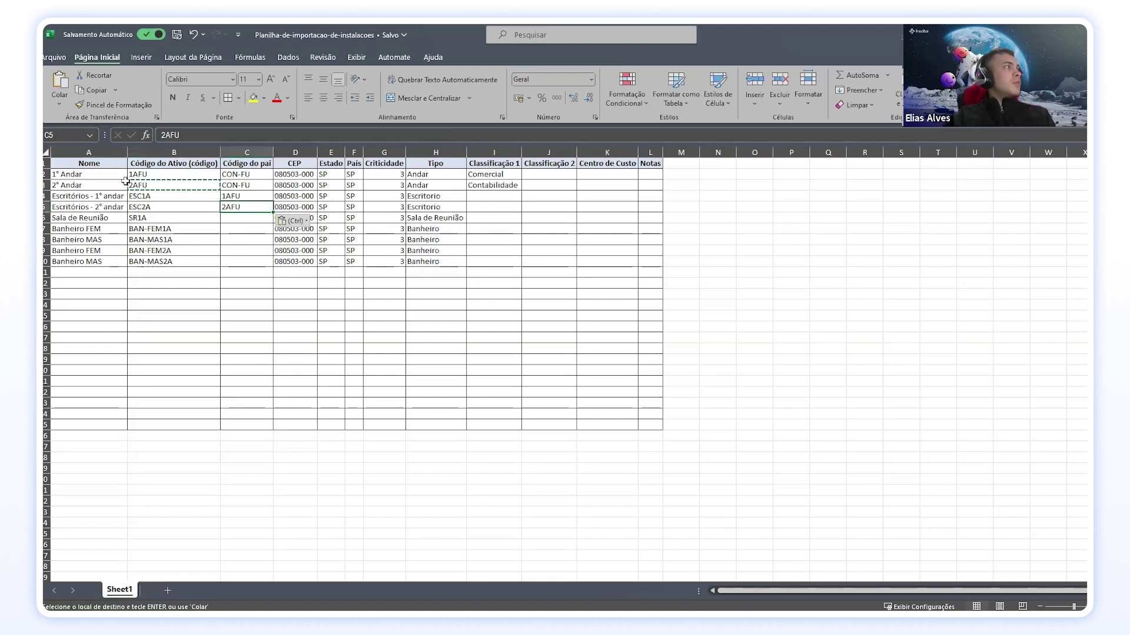
Step: Give the meeting room in C6 the parent code 1AFU
{"action": "left_click", "coordinate": [92, 219]}
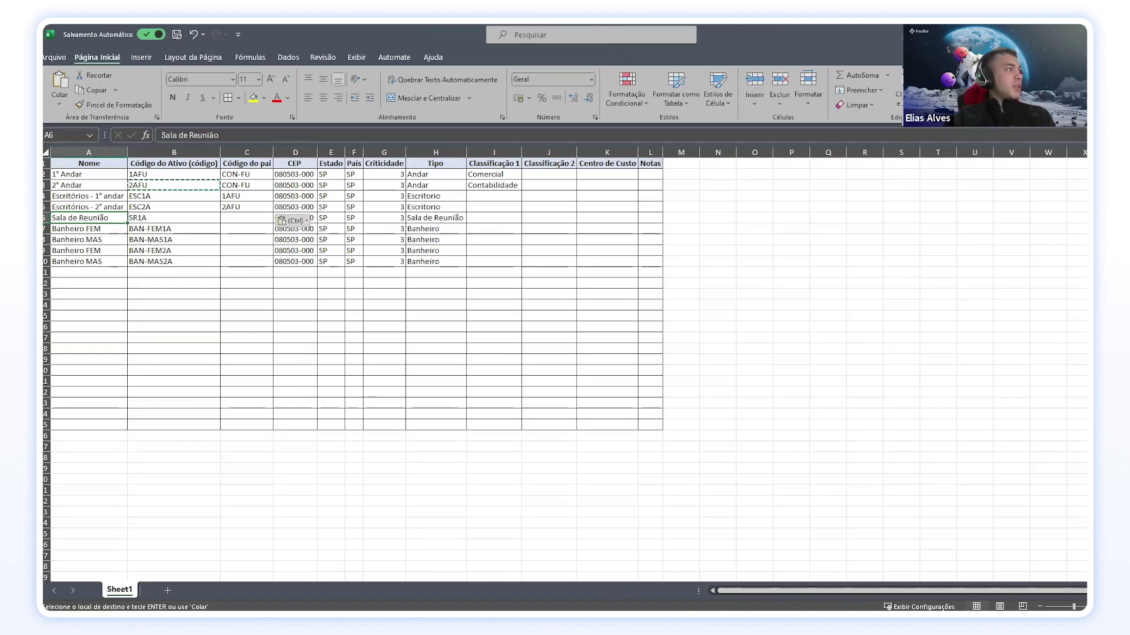
{"action": "left_click", "coordinate": [156, 175]}
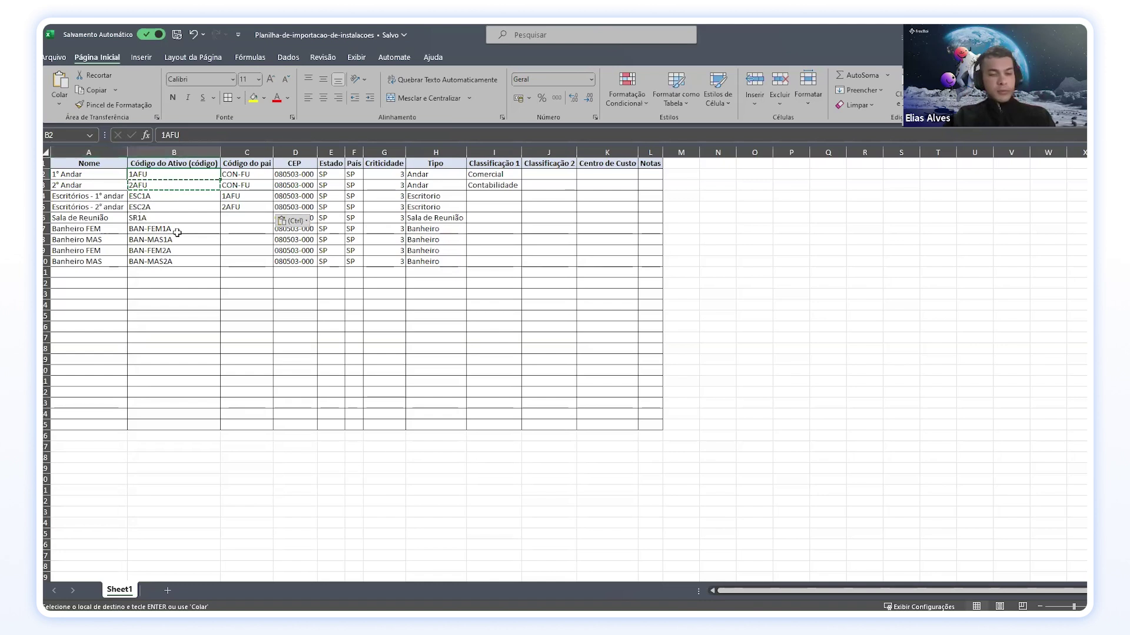
{"action": "key", "text": "ctrl+c"}
{"action": "left_click", "coordinate": [232, 219]}
{"action": "key", "text": "ctrl+v"}
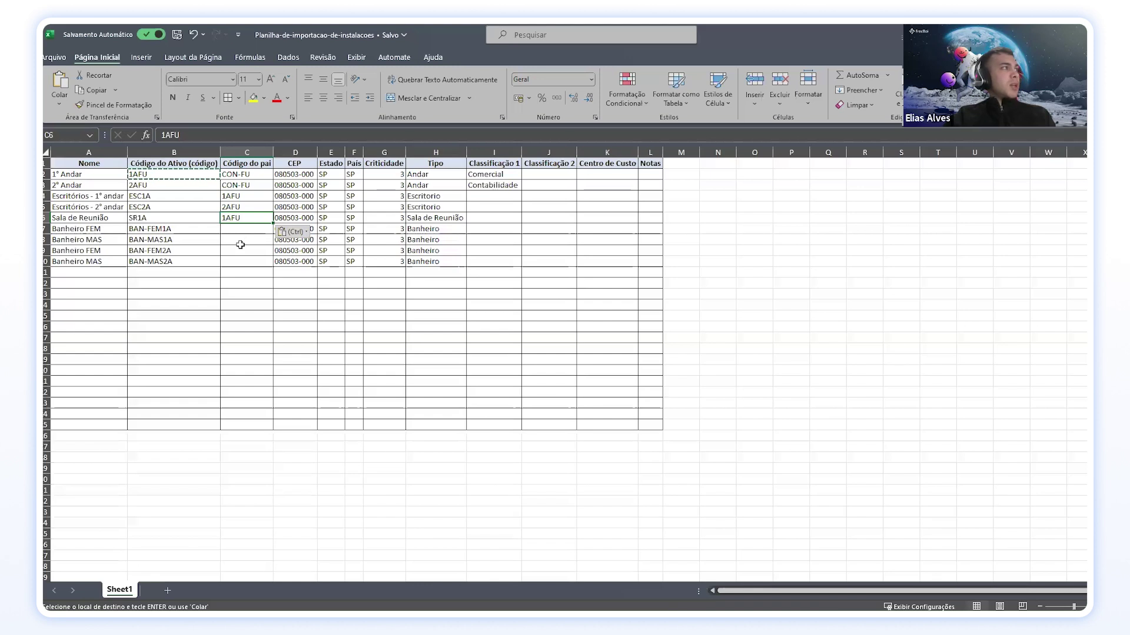
Step: Paste 1AFU into C7:C8 and 2AFU into C9:C10 for the bathrooms
{"action": "left_click", "coordinate": [165, 229]}
{"action": "left_click", "coordinate": [176, 240]}
{"action": "left_click", "coordinate": [158, 176]}
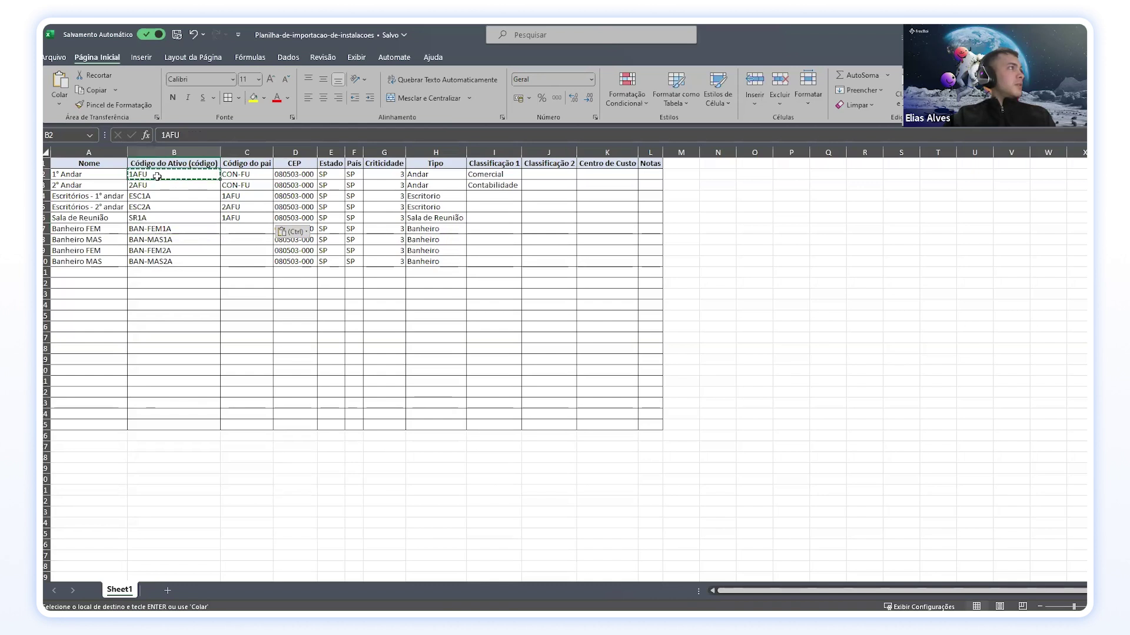
{"action": "left_click_drag", "start_coordinate": [233, 229], "coordinate": [233, 240]}
{"action": "key", "text": "ctrl+v"}
{"action": "left_click", "coordinate": [159, 187]}
{"action": "key", "text": "ctrl+c"}
{"action": "left_click_drag", "start_coordinate": [238, 251], "coordinate": [239, 261]}
{"action": "key", "text": "ctrl+v"}
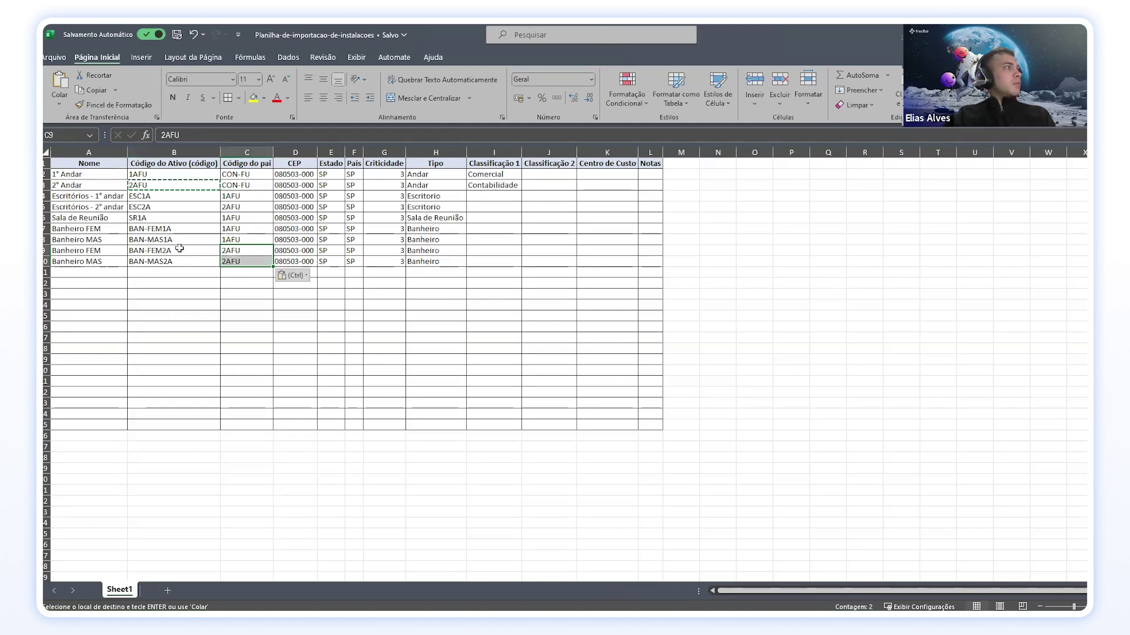
{"action": "left_click", "coordinate": [180, 261]}
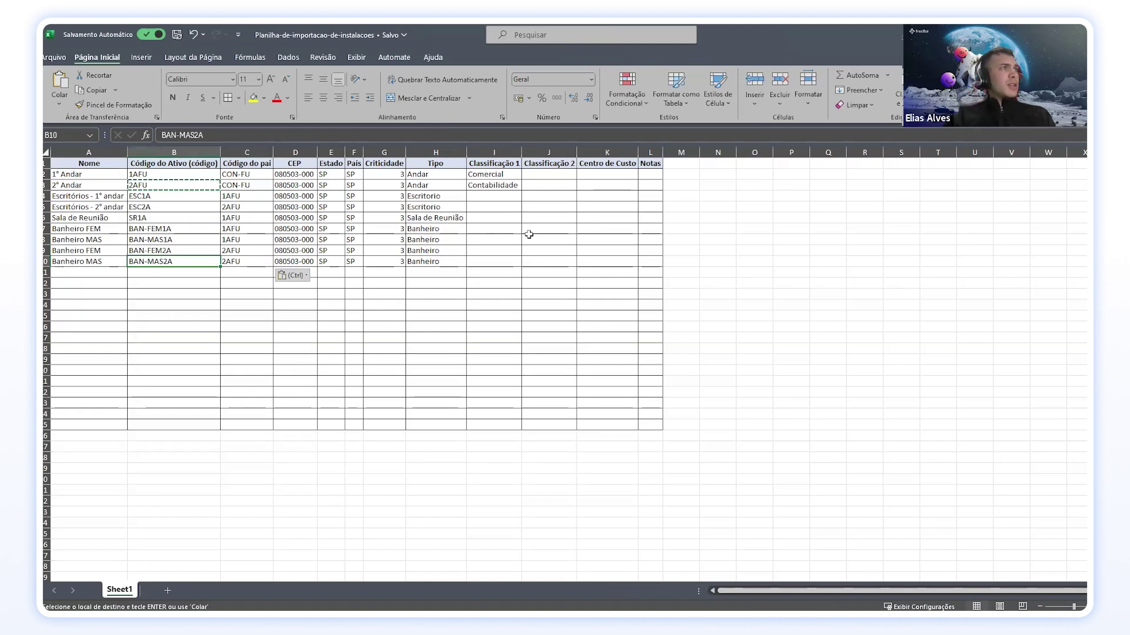
Step: Copy Comercial and Contabilidade from I2:I3 into I4:I5 for the offices
{"action": "double_click", "coordinate": [505, 185]}
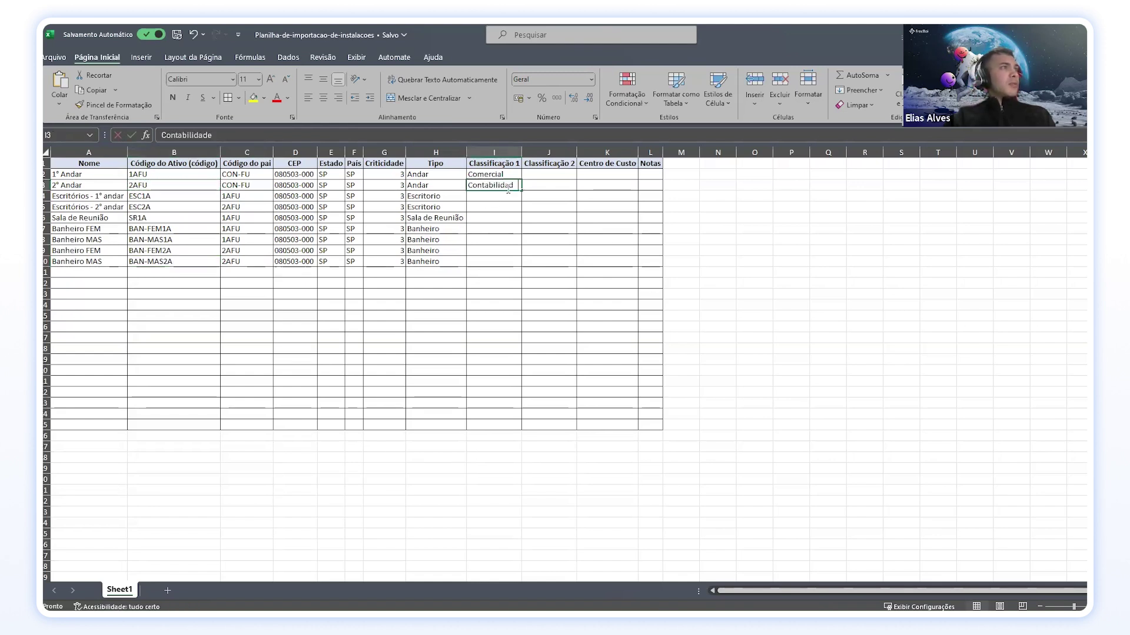
{"action": "left_click", "coordinate": [516, 204]}
{"action": "left_click", "coordinate": [510, 176]}
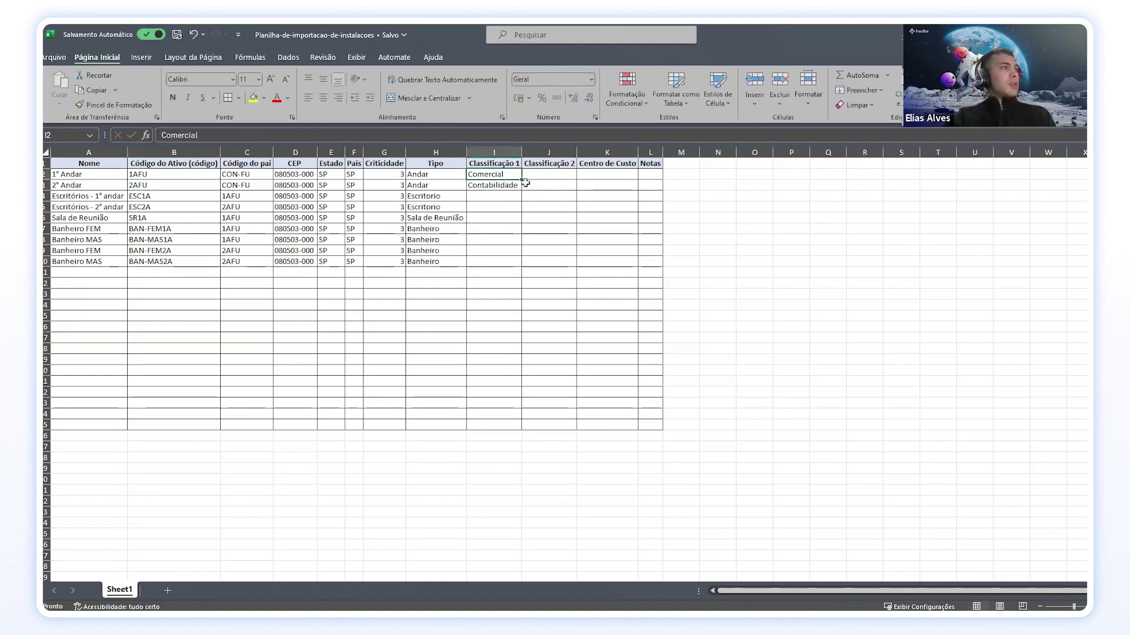
{"action": "left_click_drag", "start_coordinate": [507, 173], "coordinate": [507, 186]}
{"action": "key", "text": "ctrl+c"}
{"action": "left_click", "coordinate": [484, 218]}
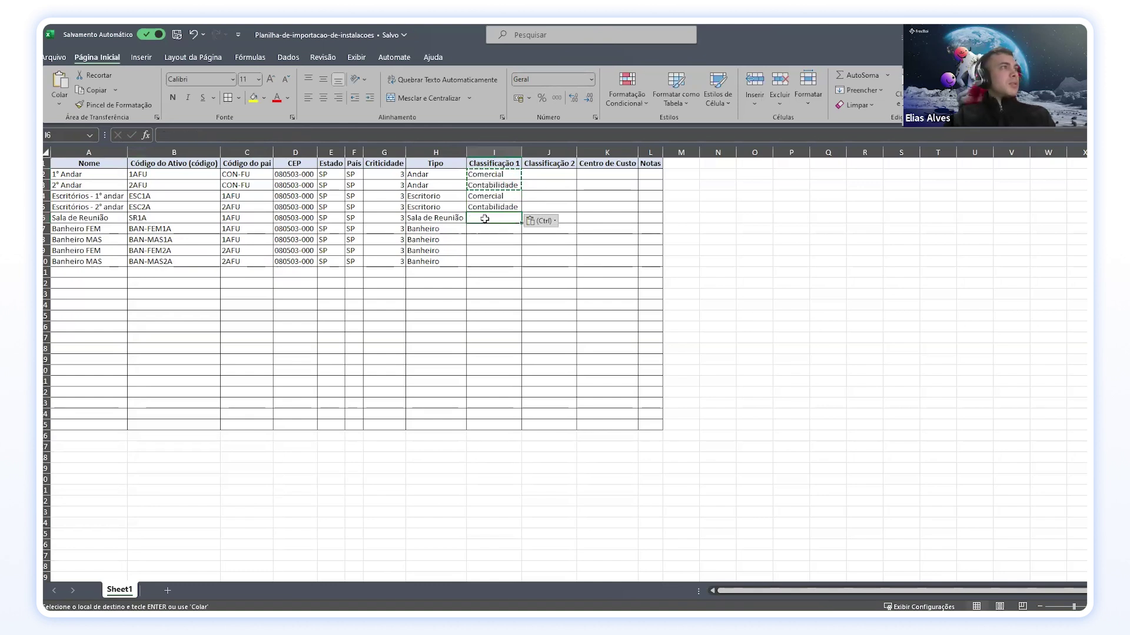
Step: Paste Comercial into I6 for the meeting room
{"action": "double_click", "coordinate": [483, 218]}
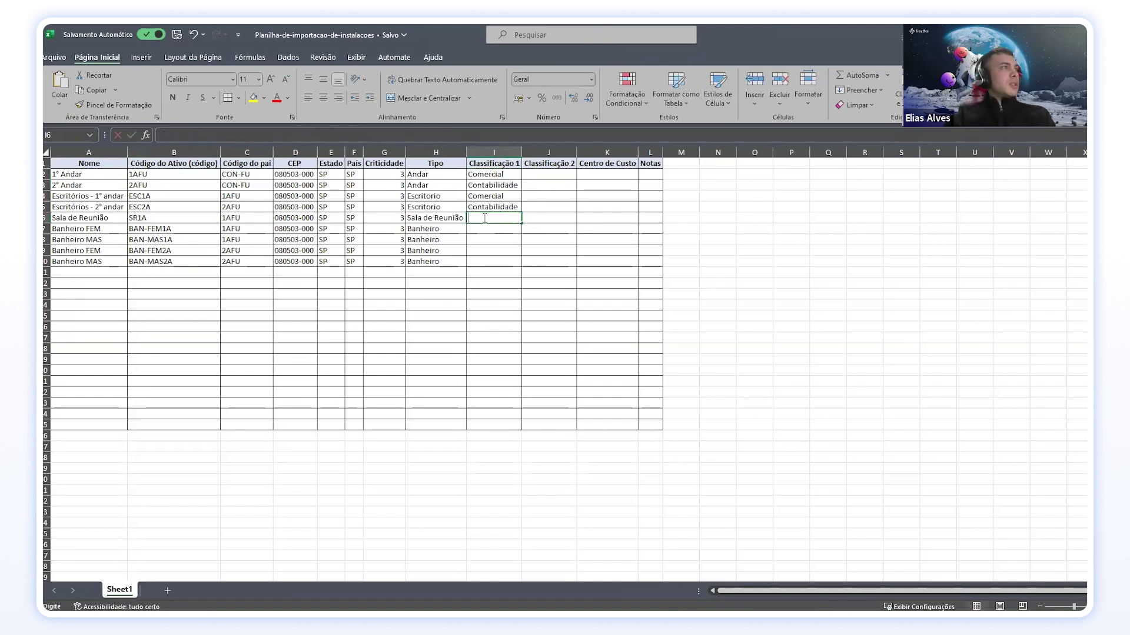
{"action": "left_click", "coordinate": [58, 227]}
{"action": "left_click", "coordinate": [493, 218]}
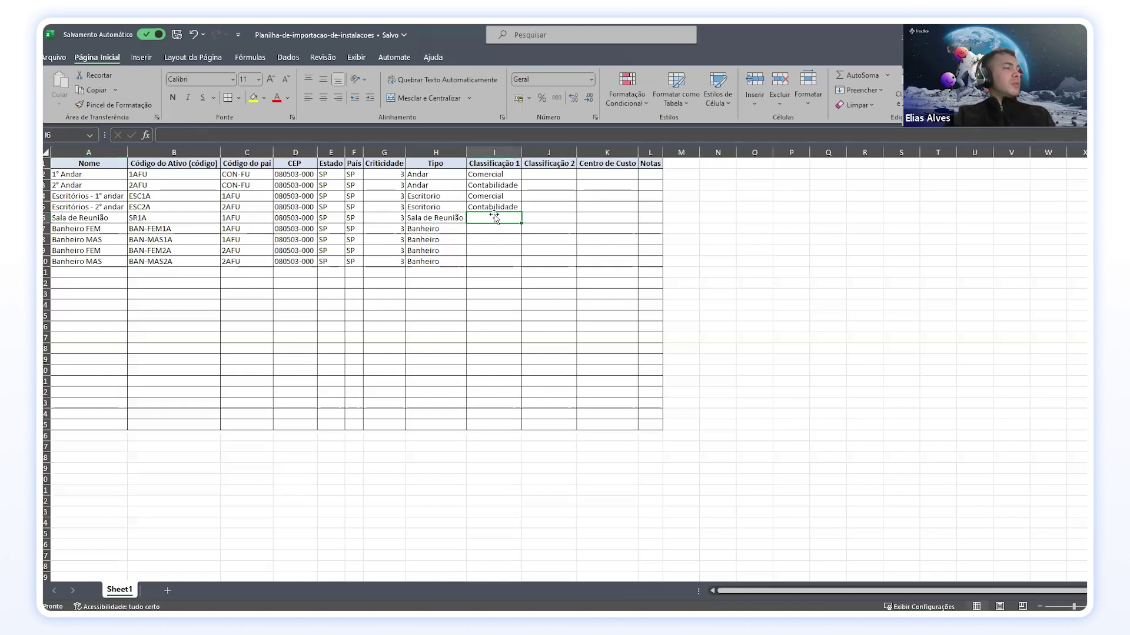
{"action": "double_click", "coordinate": [494, 217]}
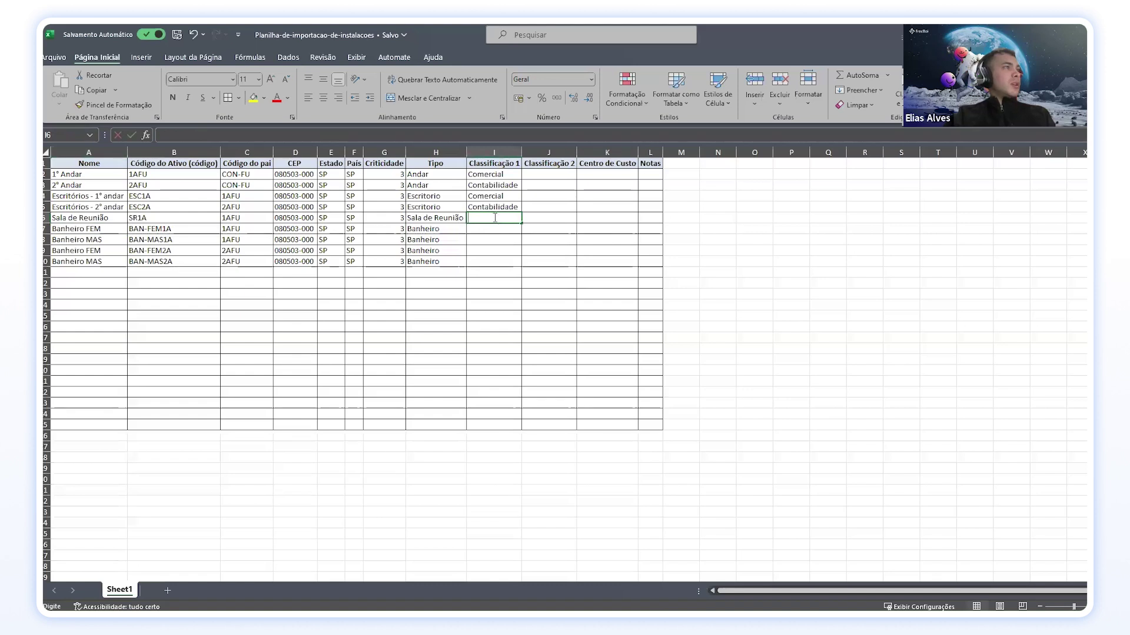
{"action": "left_click", "coordinate": [496, 175]}
{"action": "key", "text": "ctrl+c"}
{"action": "left_click", "coordinate": [500, 217]}
{"action": "key", "text": "ctrl+v"}
Step: Enter Feminino, Masculino, Feminino, Masculino for the bathrooms in I7:I10
{"action": "left_click_drag", "start_coordinate": [500, 228], "coordinate": [500, 261]}
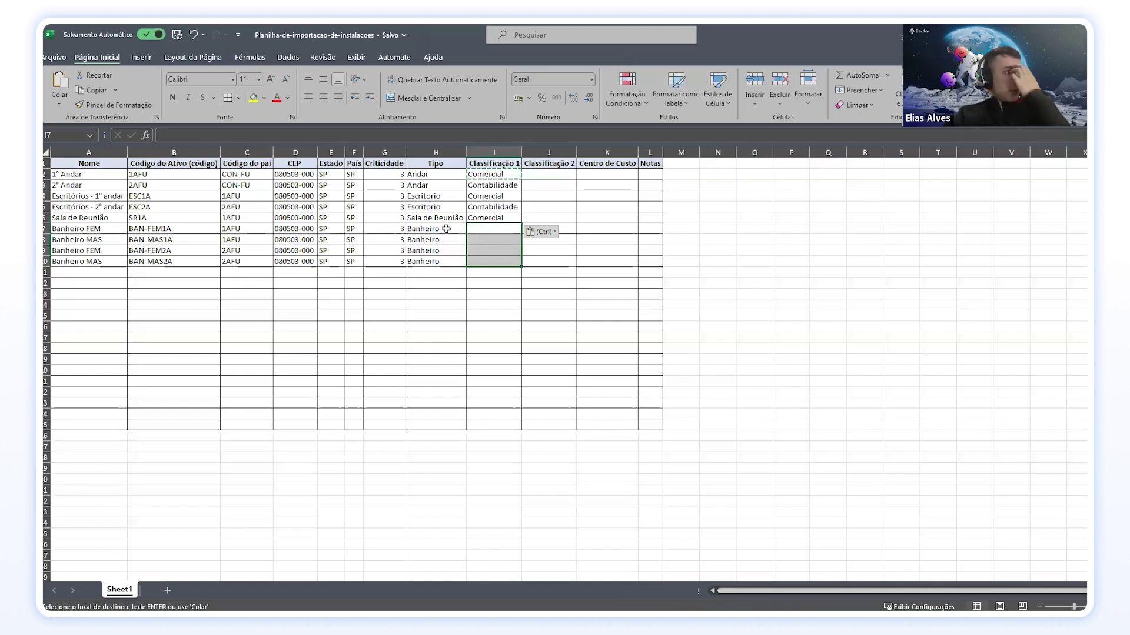
{"action": "left_click", "coordinate": [479, 228]}
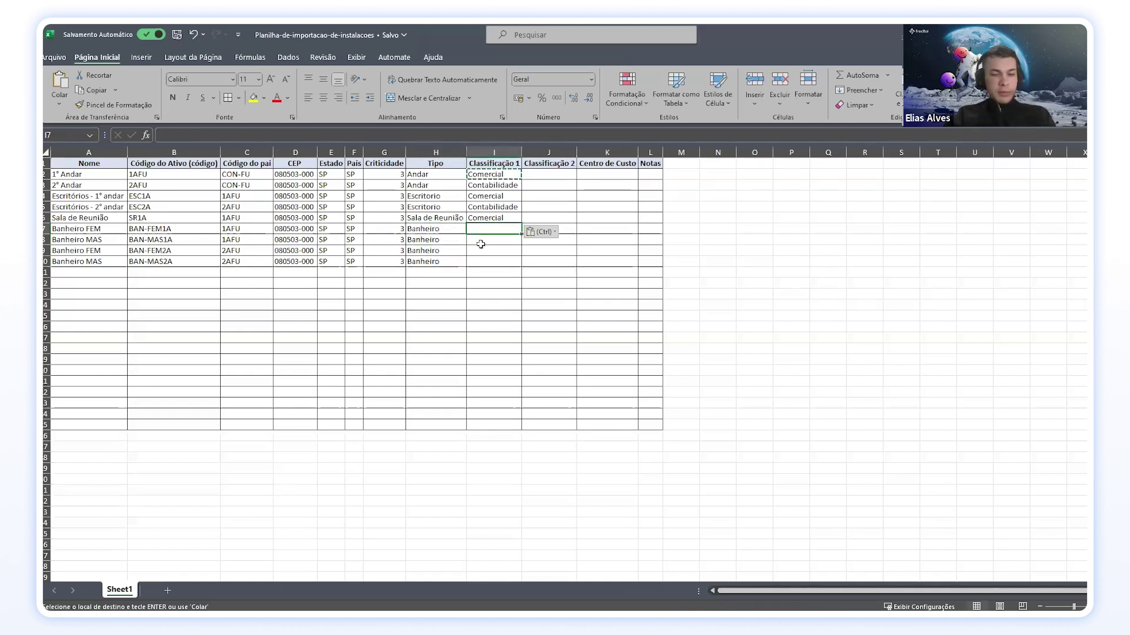
{"action": "type", "text": "Feminino"}
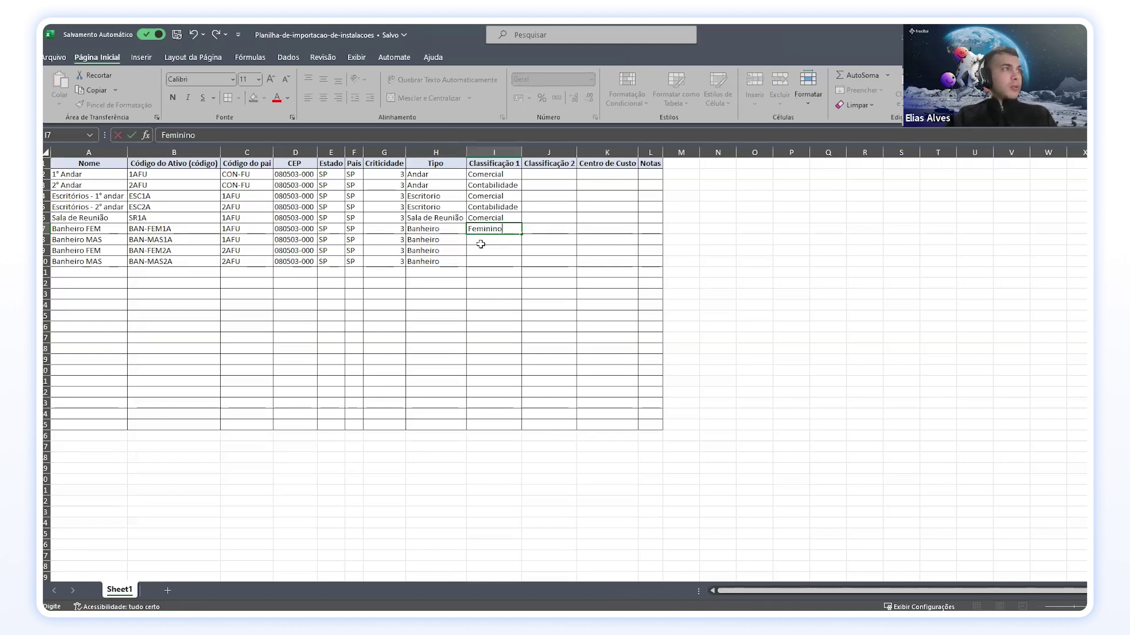
{"action": "key", "text": "Return"}
{"action": "type", "text": "MAsculino"}
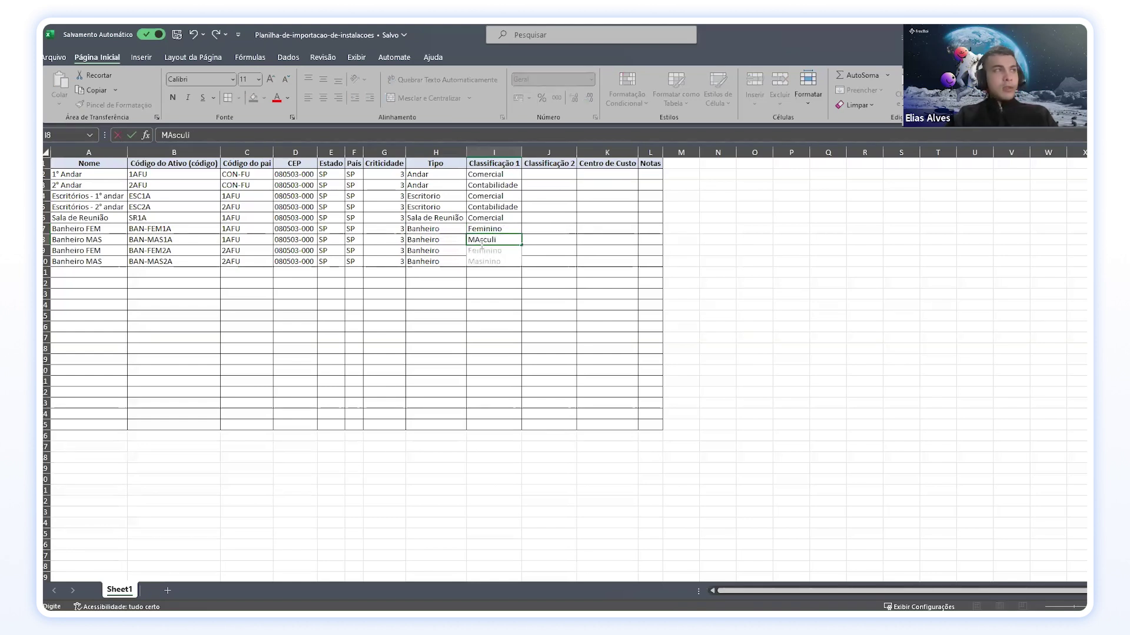
{"action": "key", "text": "BackSpace"}
{"action": "key", "text": "BackSpace"}
{"action": "key", "text": "BackSpace"}
{"action": "key", "text": "BackSpace"}
{"action": "key", "text": "BackSpace"}
{"action": "key", "text": "BackSpace"}
{"action": "key", "text": "BackSpace"}
{"action": "type", "text": "ascul"}
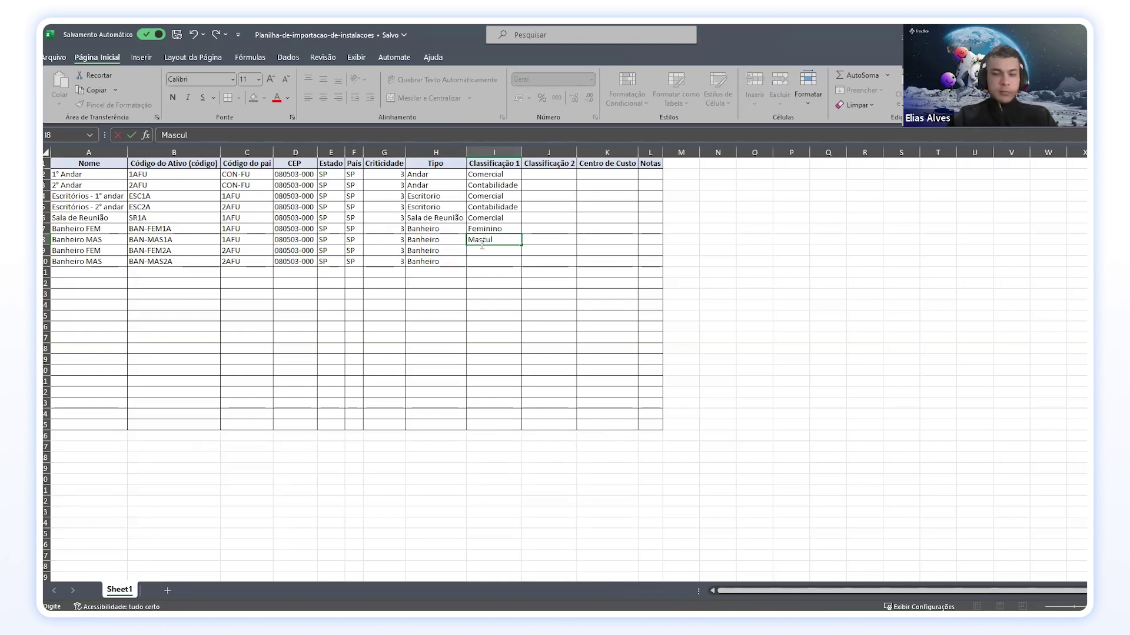
{"action": "type", "text": "ino"}
{"action": "key", "text": "Return"}
{"action": "type", "text": "Feminino"}
{"action": "key", "text": "Return"}
{"action": "type", "text": "Masculino"}
{"action": "key", "text": "Return"}
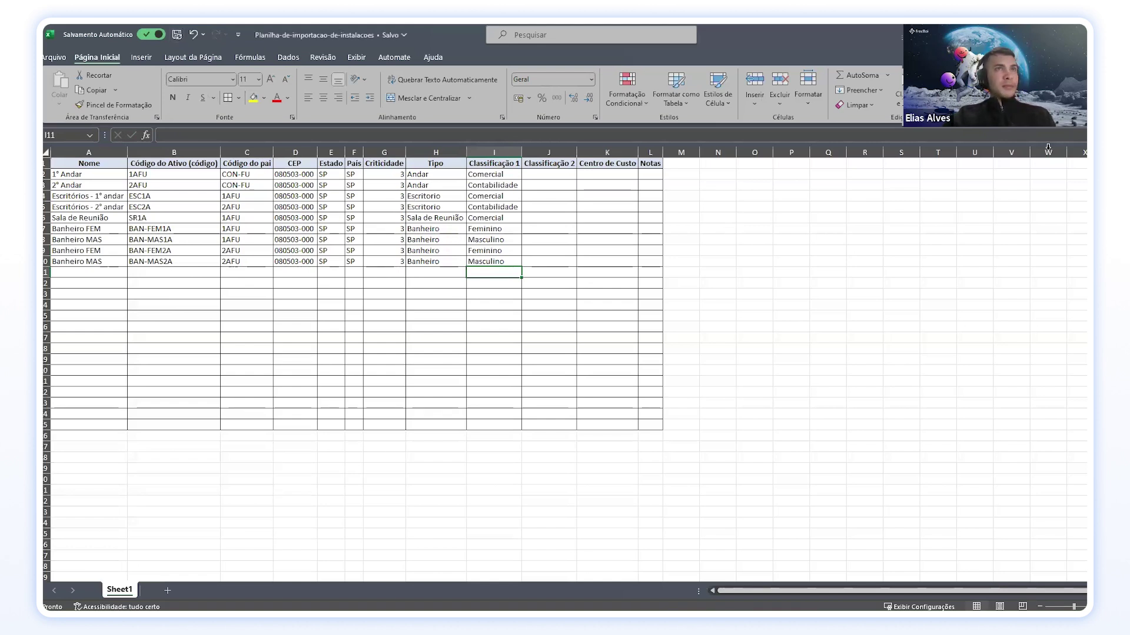
Step: In Fracttal One, show the Instalações asset list
{"action": "key", "text": "alt+Tab"}
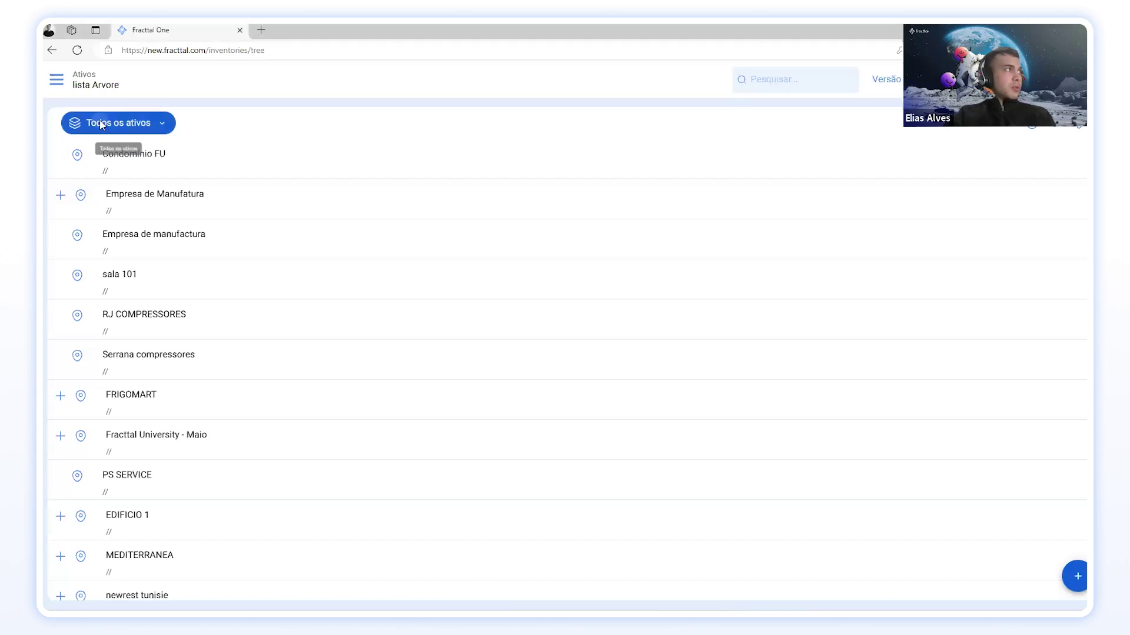
{"action": "left_click", "coordinate": [118, 123]}
{"action": "left_click", "coordinate": [128, 177]}
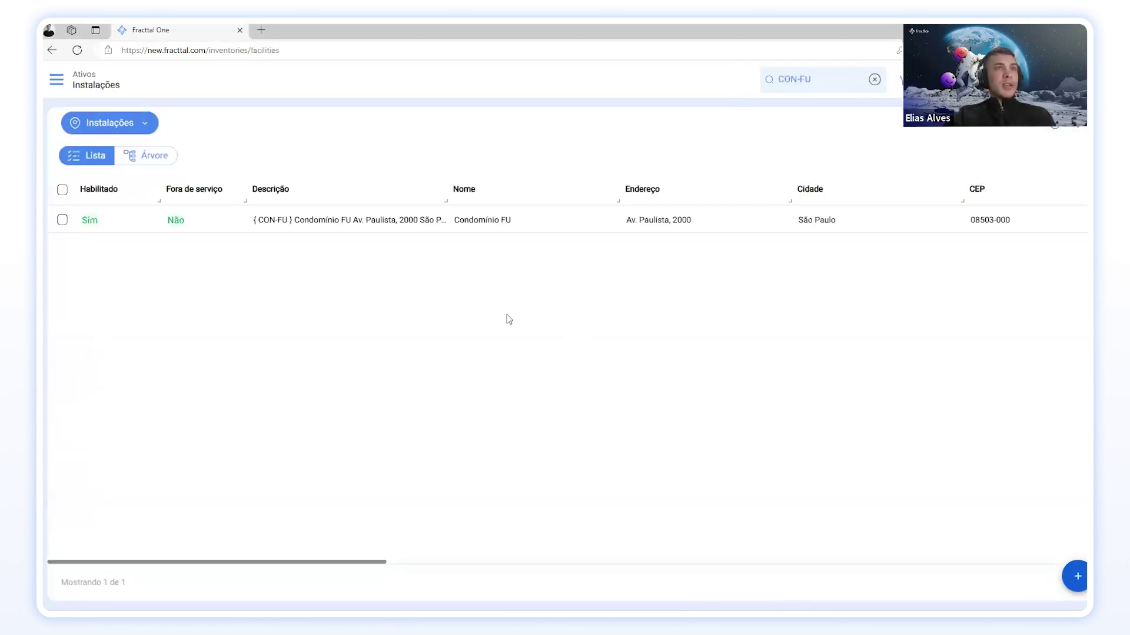
{"action": "left_click", "coordinate": [110, 122]}
{"action": "left_click", "coordinate": [1057, 133]}
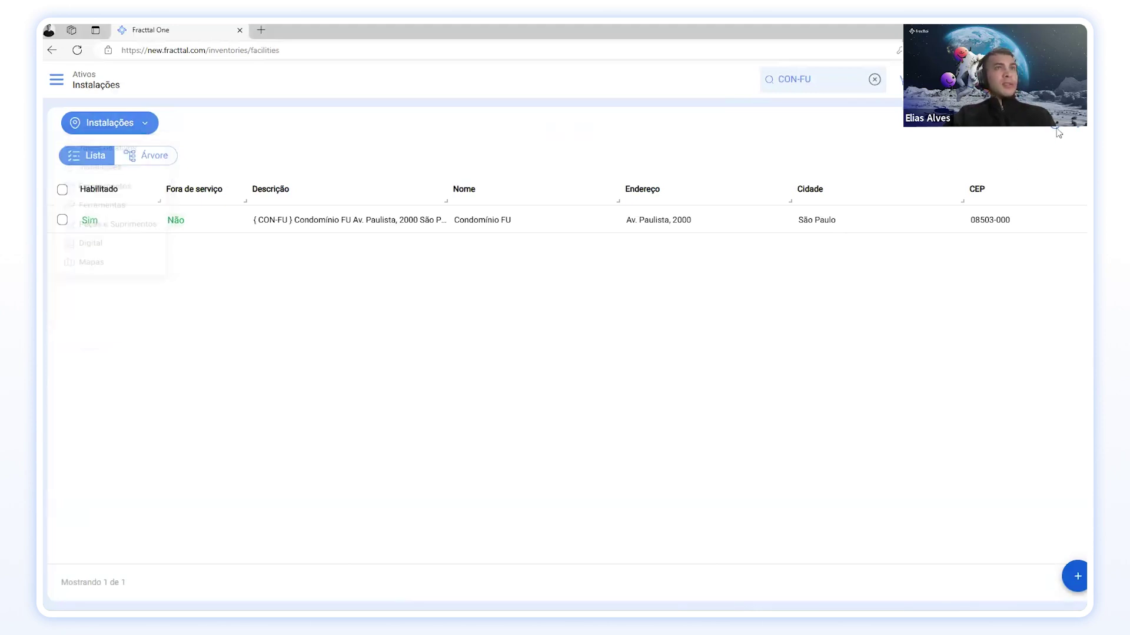
Step: Start an import and choose the Planilha-de-importacao-de-instalacoes file
{"action": "left_click", "coordinate": [1078, 130]}
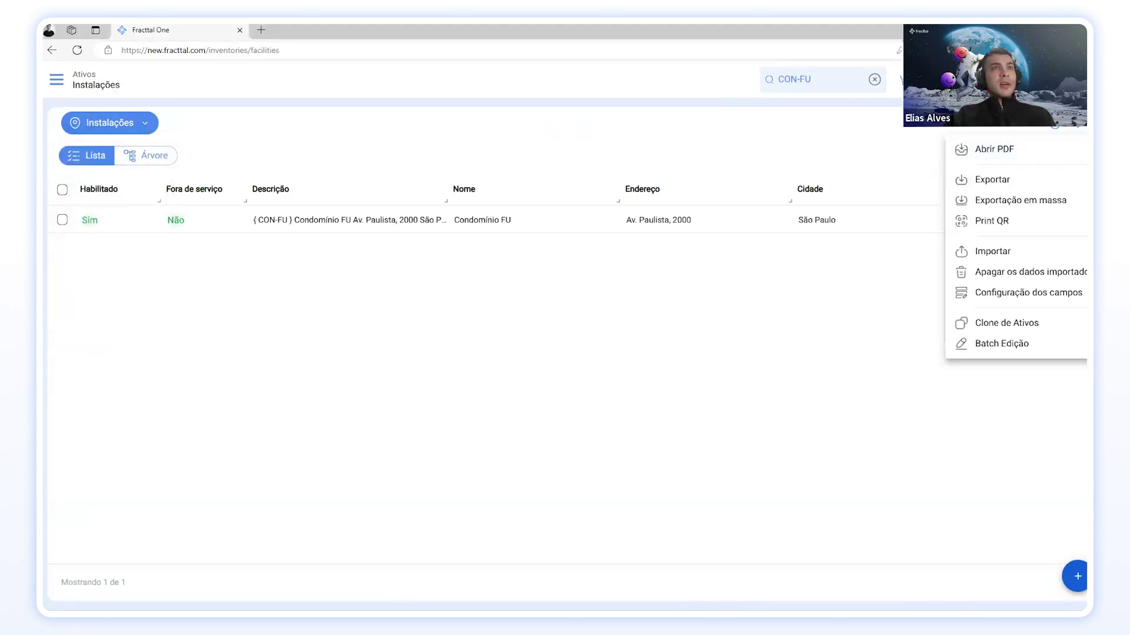
{"action": "left_click", "coordinate": [1022, 252]}
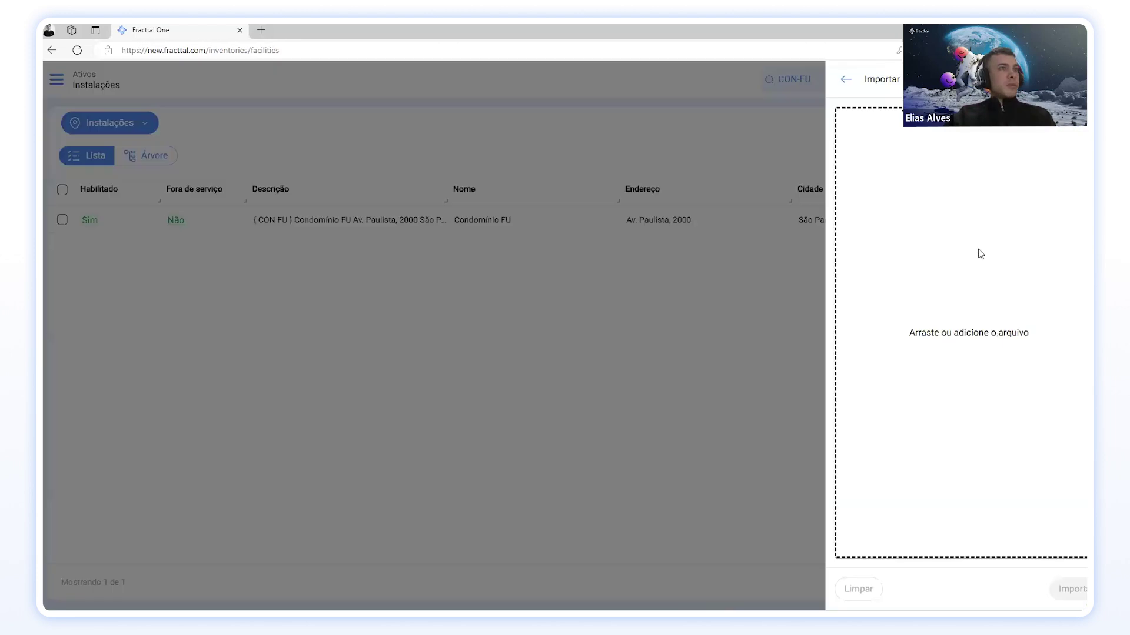
{"action": "left_click", "coordinate": [930, 390]}
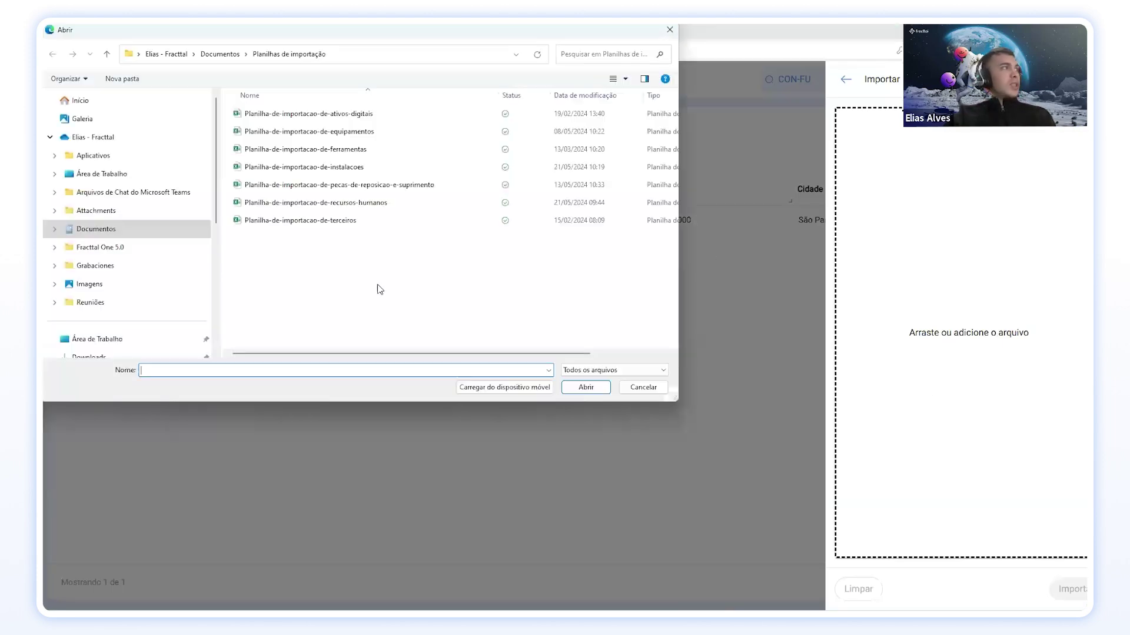
{"action": "left_click", "coordinate": [345, 172]}
{"action": "left_click", "coordinate": [588, 388]}
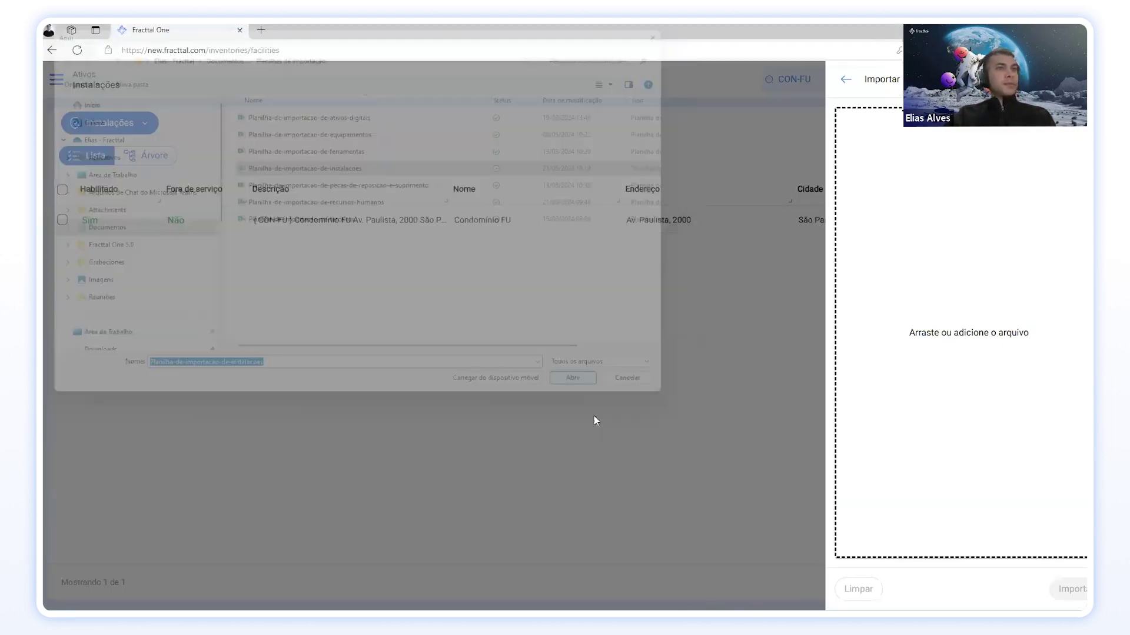
Step: Map Nome and the parent code to Código do pai, leaving Endereço and Cidade unmapped
{"action": "scroll", "coordinate": [980, 383], "scroll_direction": "down", "scroll_amount": 5}
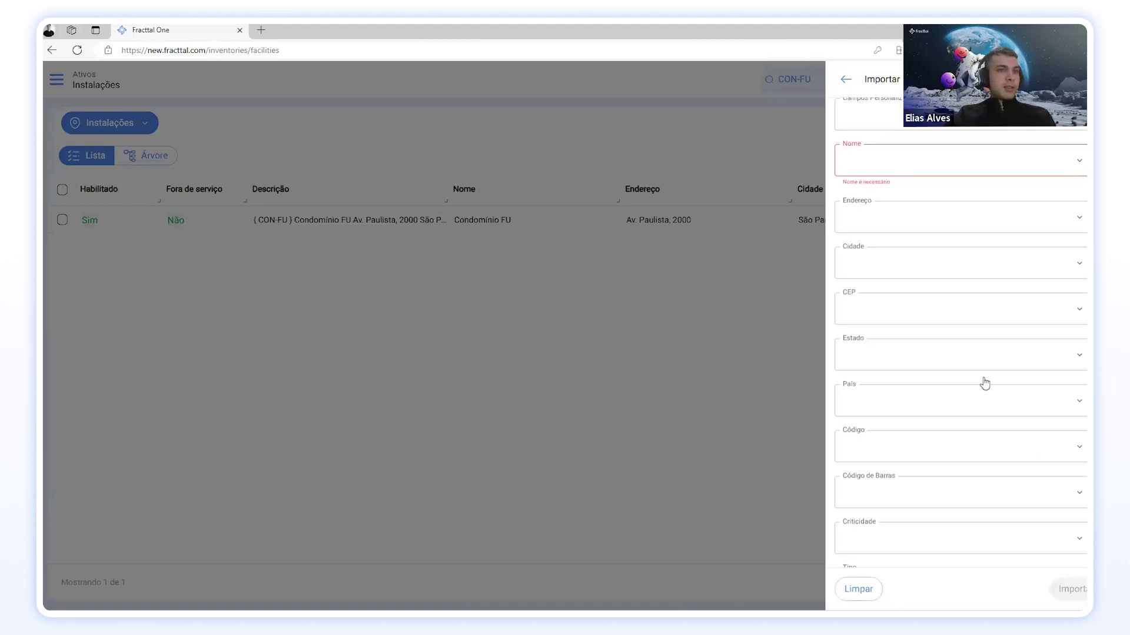
{"action": "scroll", "coordinate": [980, 383], "scroll_direction": "up", "scroll_amount": 5}
{"action": "left_click", "coordinate": [1017, 218]}
{"action": "left_click", "coordinate": [877, 259]}
{"action": "left_click", "coordinate": [879, 257]}
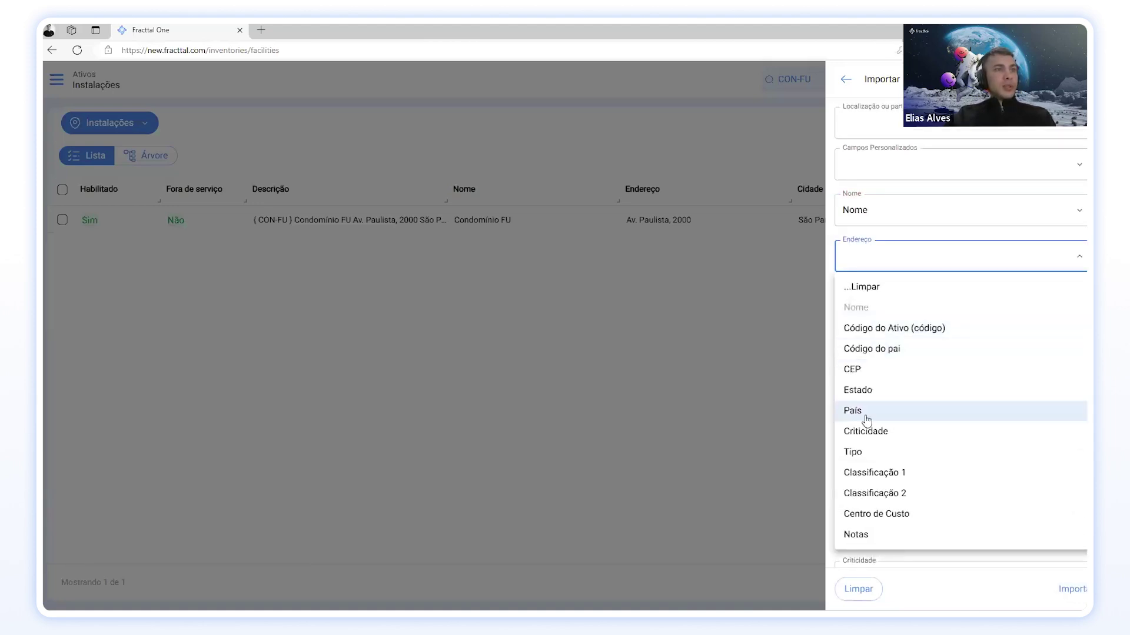
{"action": "left_click", "coordinate": [896, 257]}
{"action": "left_click", "coordinate": [892, 303]}
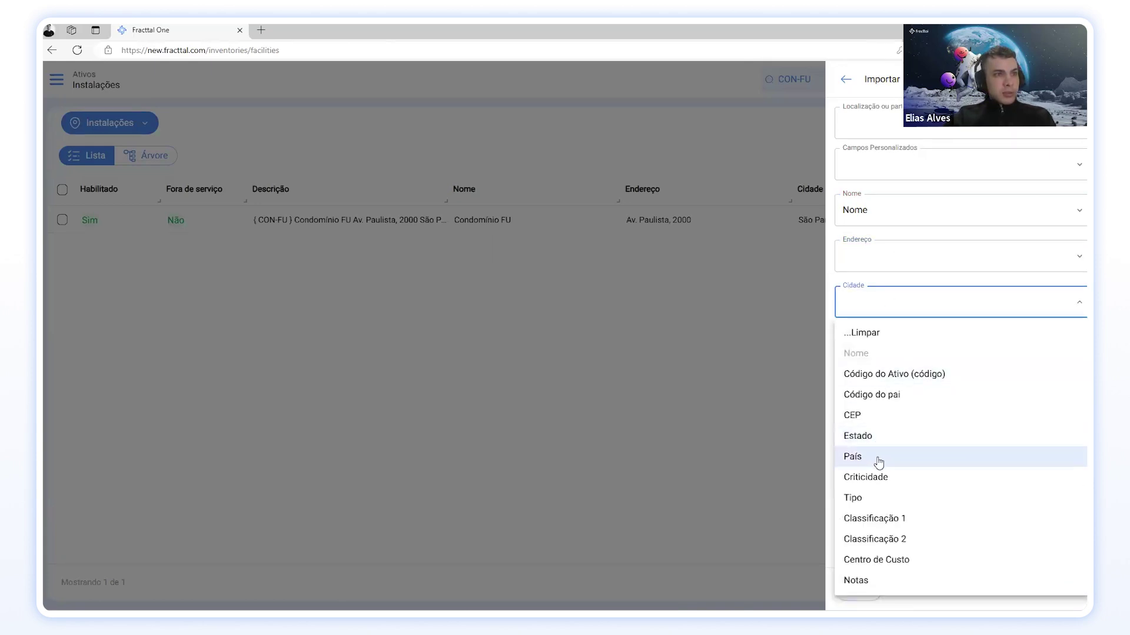
{"action": "left_click", "coordinate": [916, 285]}
{"action": "scroll", "coordinate": [916, 285], "scroll_direction": "down", "scroll_amount": 5}
{"action": "left_click", "coordinate": [923, 540]}
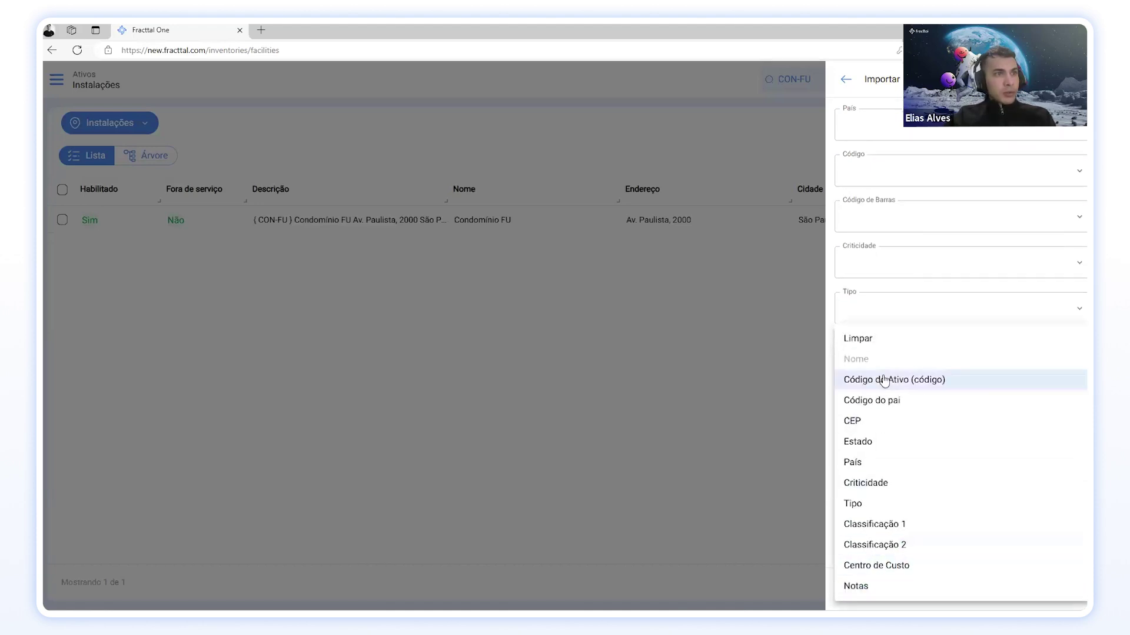
{"action": "left_click", "coordinate": [888, 400]}
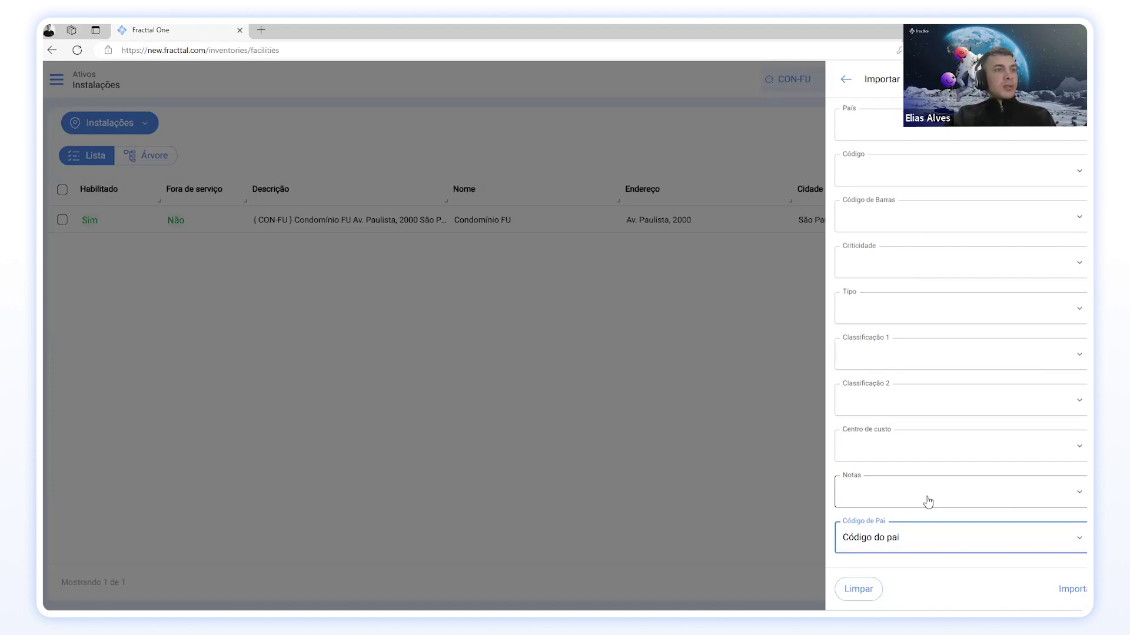
{"action": "scroll", "coordinate": [889, 462], "scroll_direction": "up", "scroll_amount": 2}
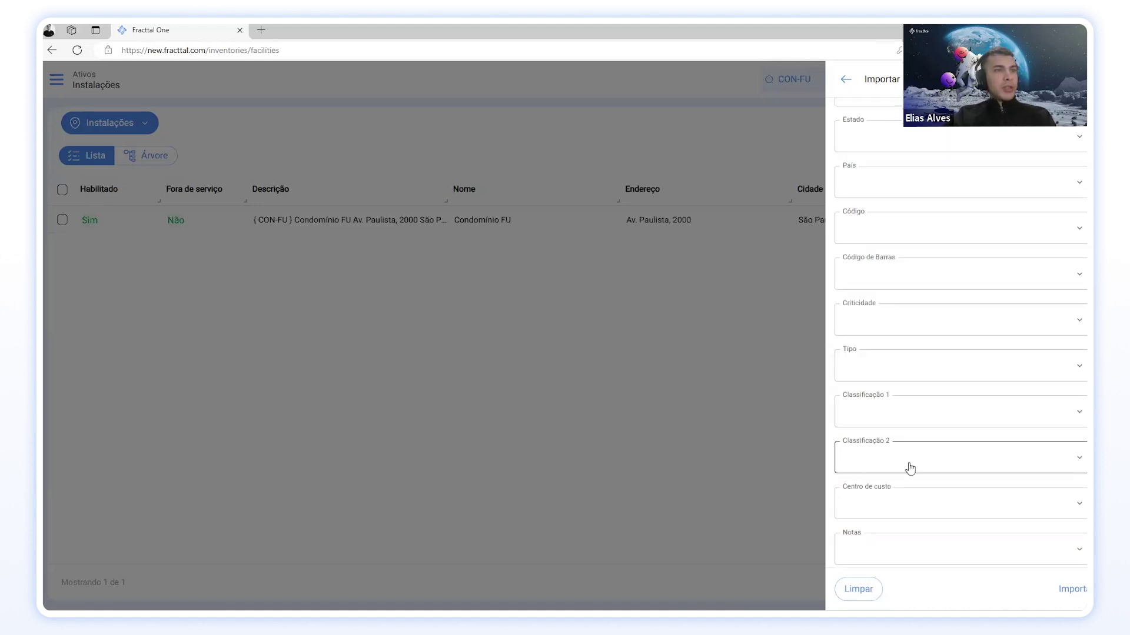
Step: Map Classificação 1, Tipo, Criticidade and Código to their spreadsheet columns
{"action": "left_click", "coordinate": [909, 477]}
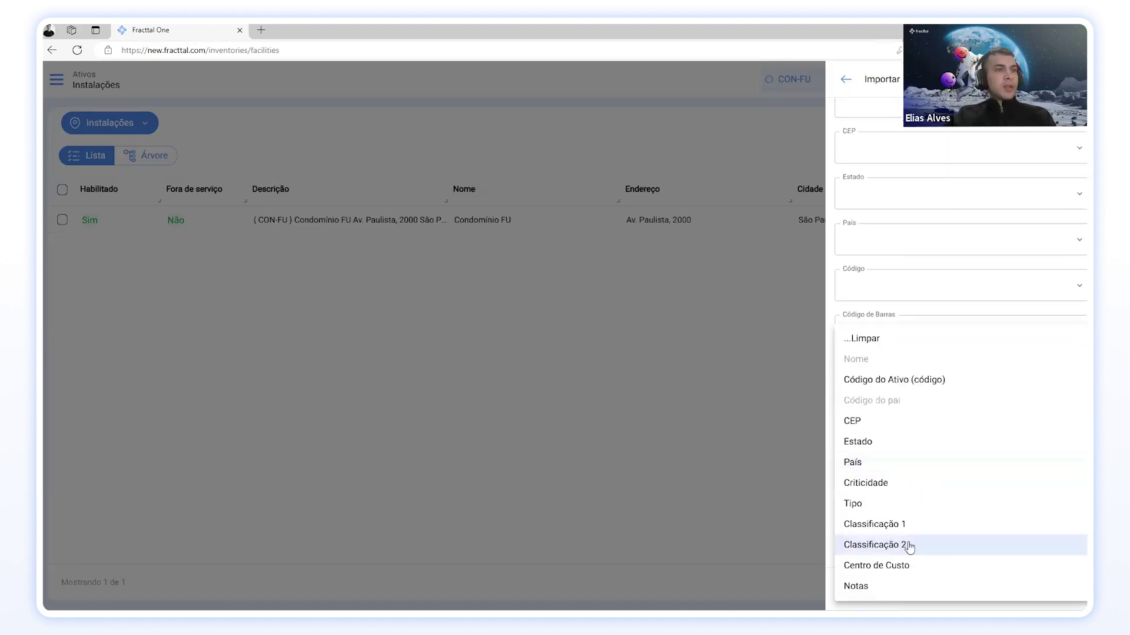
{"action": "left_click", "coordinate": [900, 525]}
{"action": "left_click", "coordinate": [874, 424]}
{"action": "left_click", "coordinate": [865, 503]}
{"action": "left_click", "coordinate": [878, 379]}
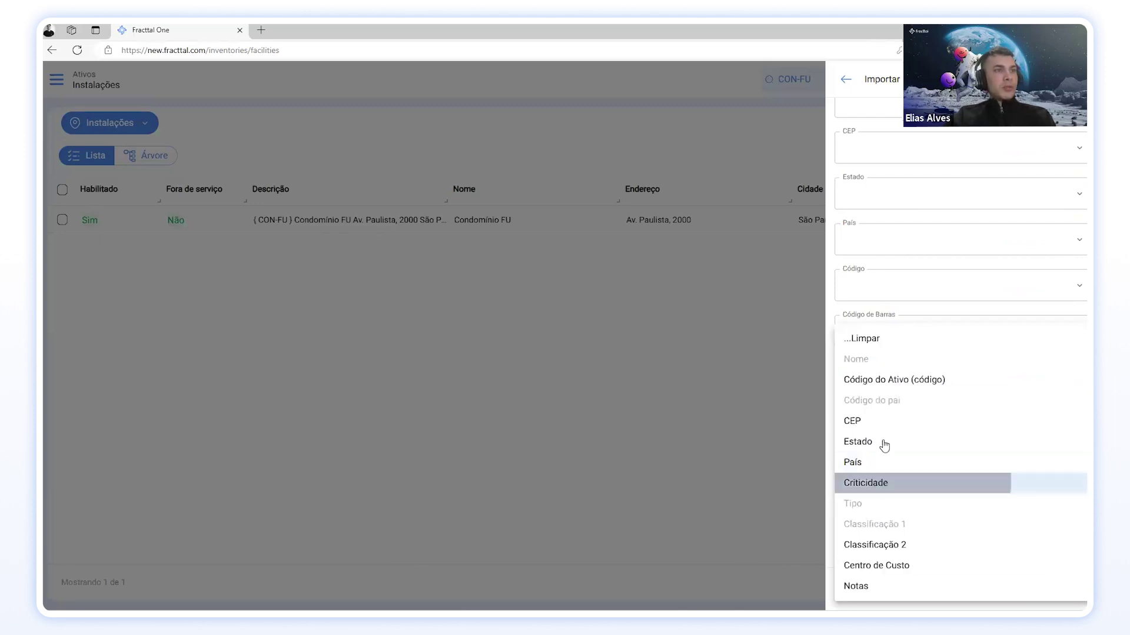
{"action": "left_click", "coordinate": [886, 481]}
{"action": "scroll", "coordinate": [905, 423], "scroll_direction": "up", "scroll_amount": 1}
{"action": "left_click", "coordinate": [875, 356]}
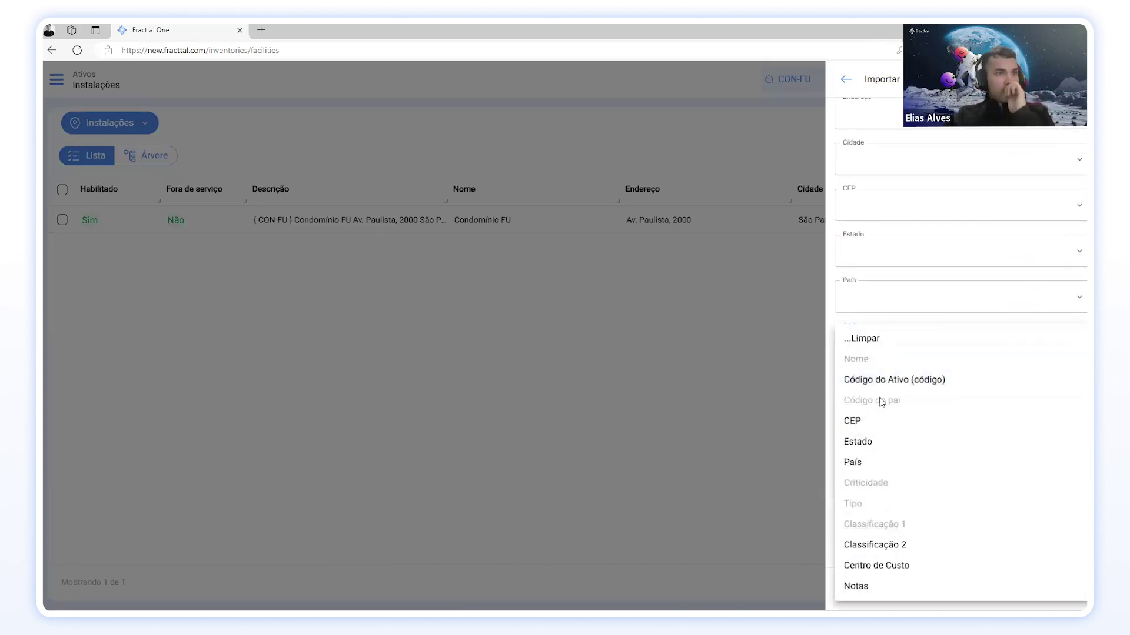
{"action": "left_click", "coordinate": [882, 382]}
Step: Map País, Estado and CEP to their columns and run the import
{"action": "scroll", "coordinate": [880, 374], "scroll_direction": "up", "scroll_amount": 1}
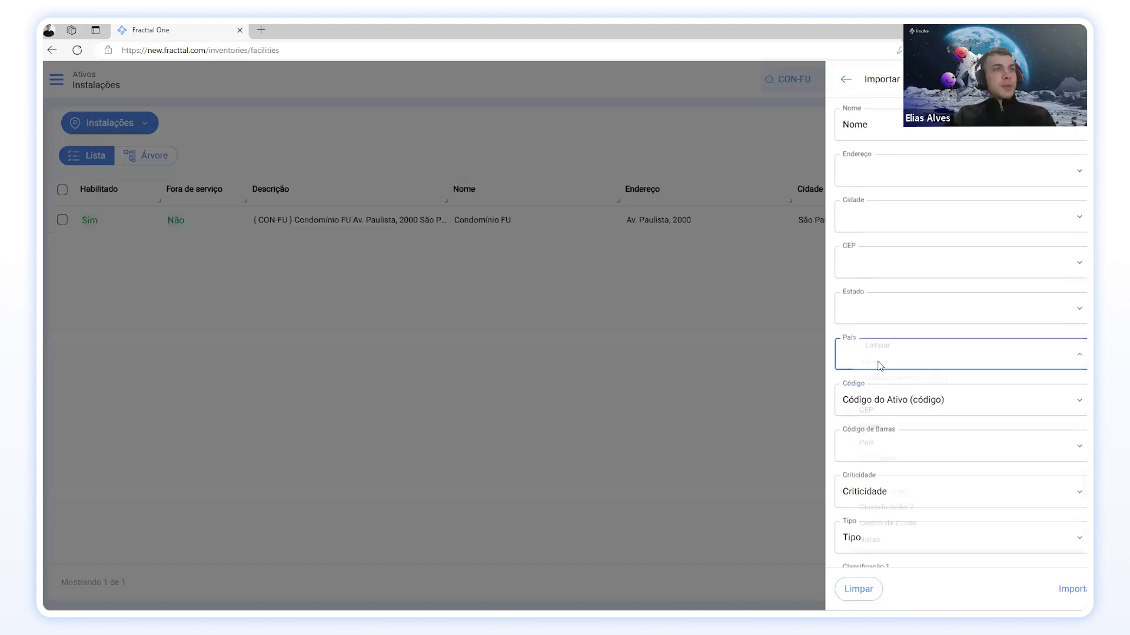
{"action": "left_click", "coordinate": [879, 357]}
{"action": "left_click", "coordinate": [860, 460]}
{"action": "scroll", "coordinate": [886, 347], "scroll_direction": "up", "scroll_amount": 1}
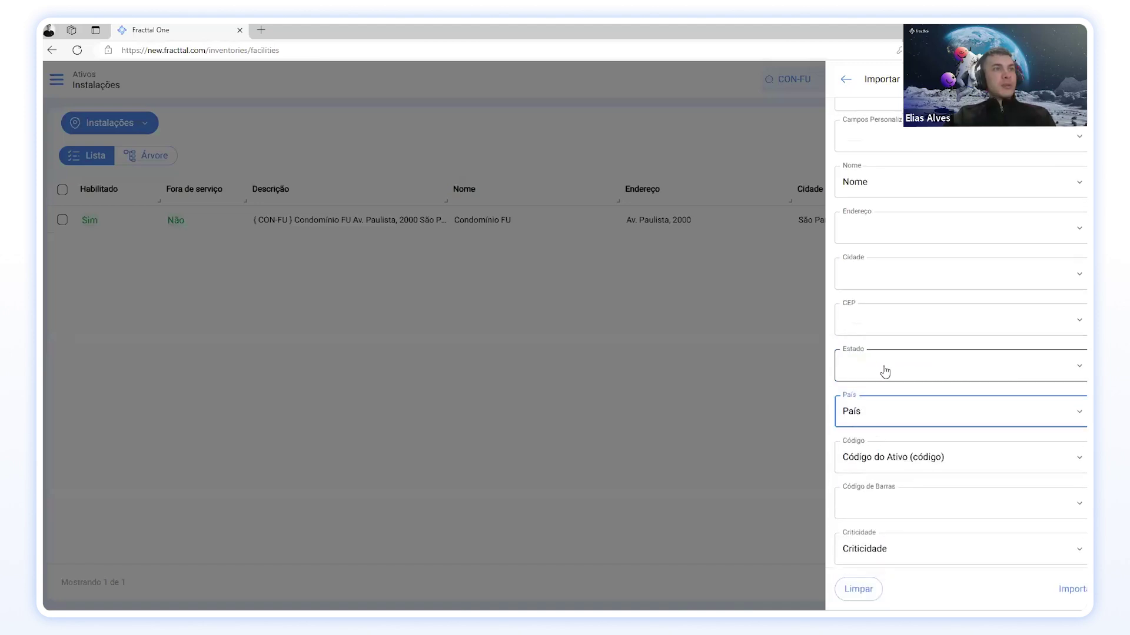
{"action": "left_click", "coordinate": [883, 371]}
{"action": "left_click", "coordinate": [862, 444]}
{"action": "left_click", "coordinate": [894, 318]}
{"action": "left_click", "coordinate": [869, 420]}
{"action": "scroll", "coordinate": [934, 386], "scroll_direction": "down", "scroll_amount": 1}
{"action": "scroll", "coordinate": [934, 386], "scroll_direction": "up", "scroll_amount": 1}
{"action": "scroll", "coordinate": [933, 385], "scroll_direction": "down", "scroll_amount": 5}
{"action": "scroll", "coordinate": [934, 385], "scroll_direction": "up", "scroll_amount": 5}
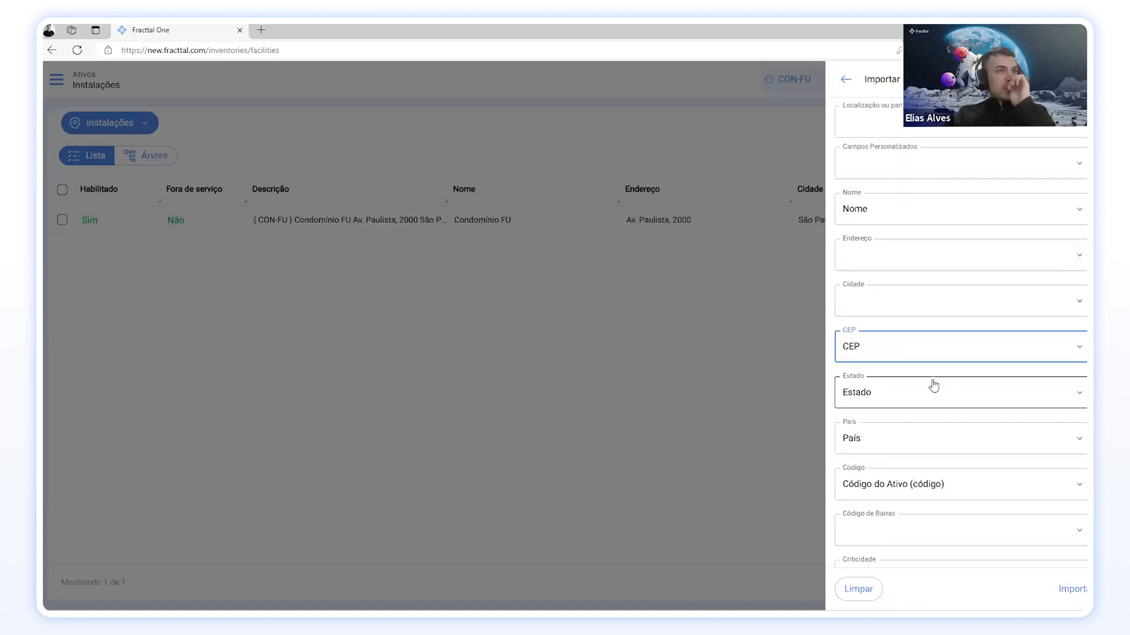
{"action": "left_click", "coordinate": [1072, 591]}
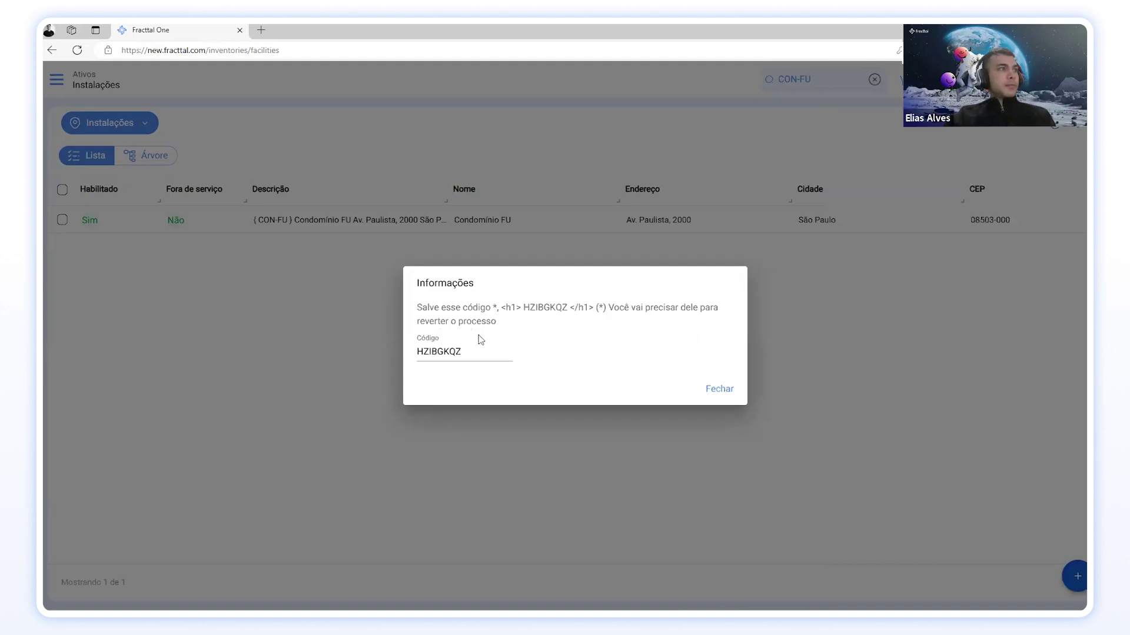
Step: Copy the reversal code, close the Informações notice, and clear the CON-FU search
{"action": "double_click", "coordinate": [432, 348]}
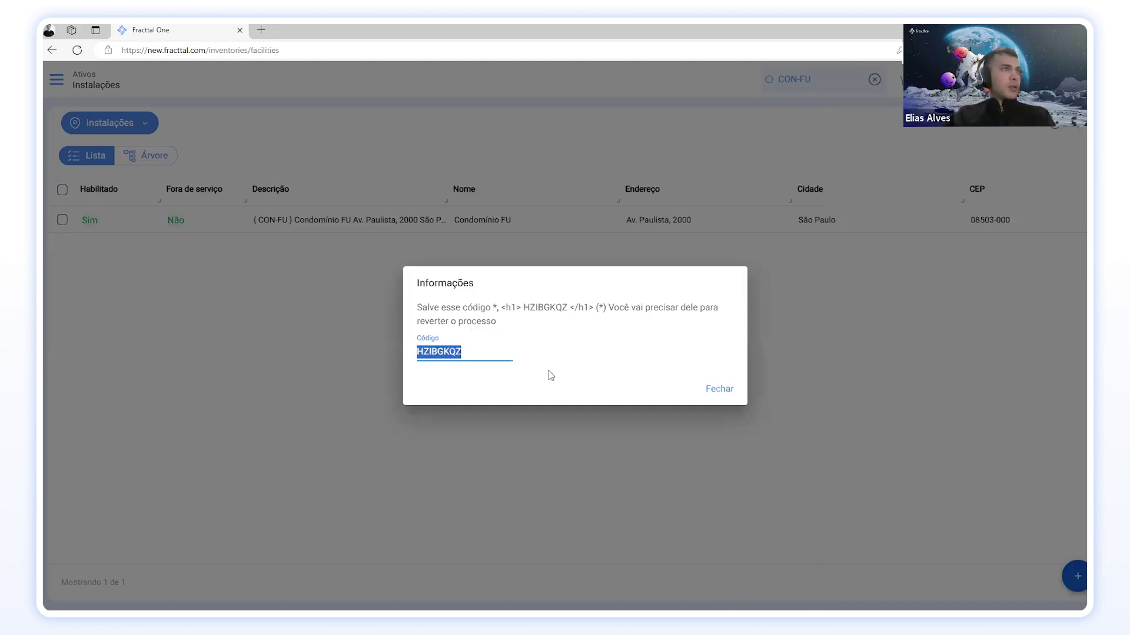
{"action": "left_click", "coordinate": [718, 391]}
{"action": "left_click", "coordinate": [874, 79]}
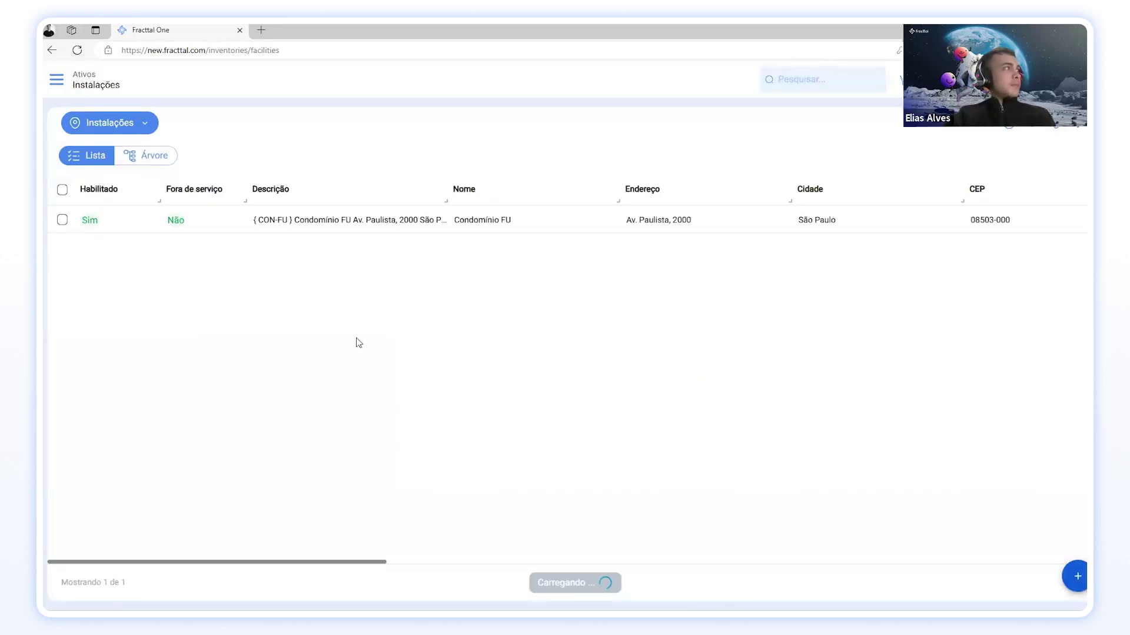
Step: Switch to the Todos os ativos tree and expand Condomínio FU, 1° Andar and 2° Andar
{"action": "left_click", "coordinate": [103, 122]}
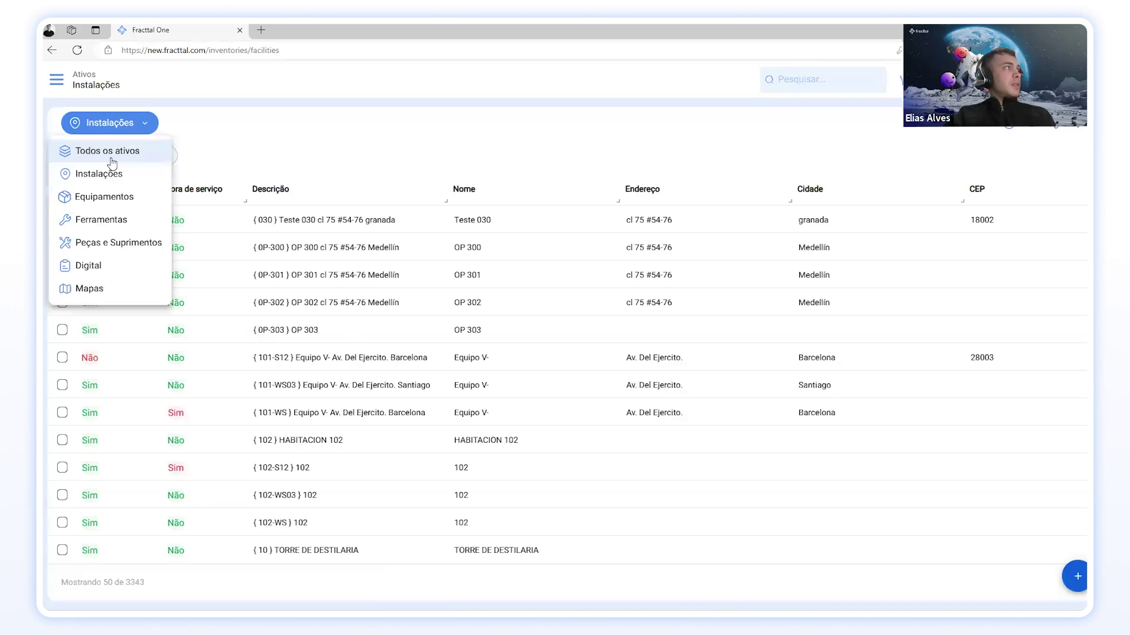
{"action": "left_click", "coordinate": [88, 151]}
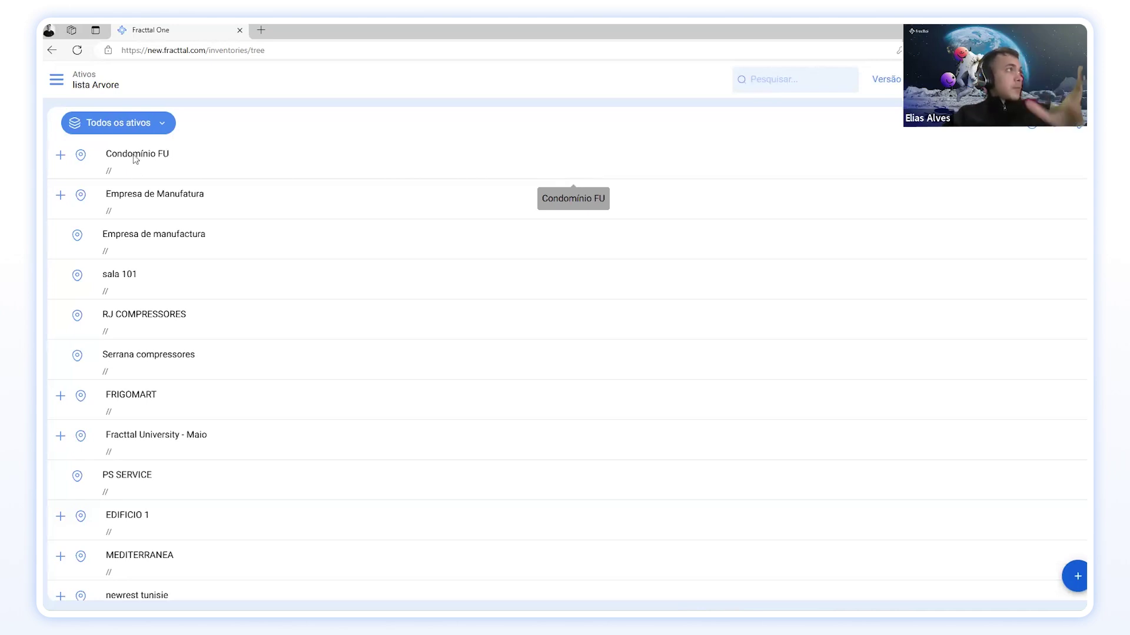
{"action": "left_click", "coordinate": [58, 159]}
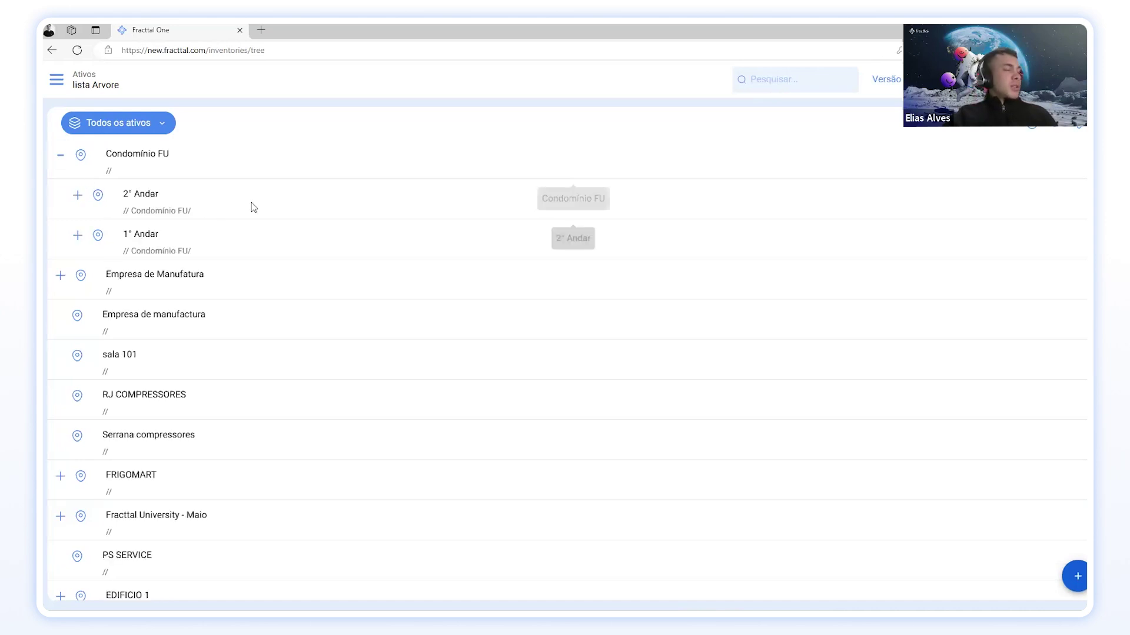
{"action": "left_click", "coordinate": [79, 235]}
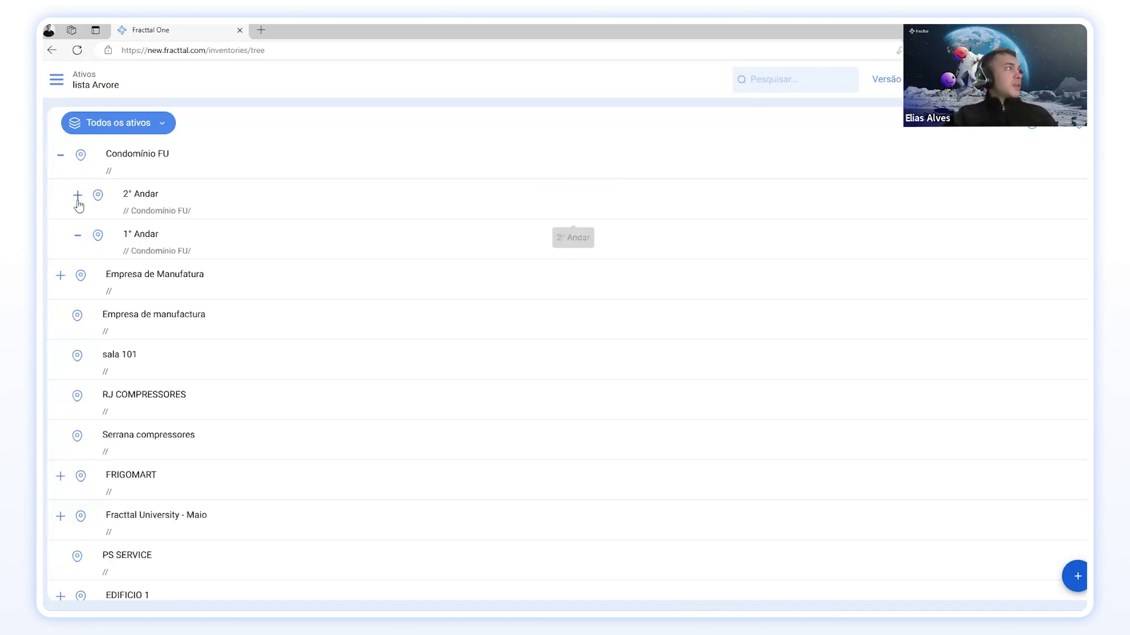
{"action": "left_click", "coordinate": [77, 195]}
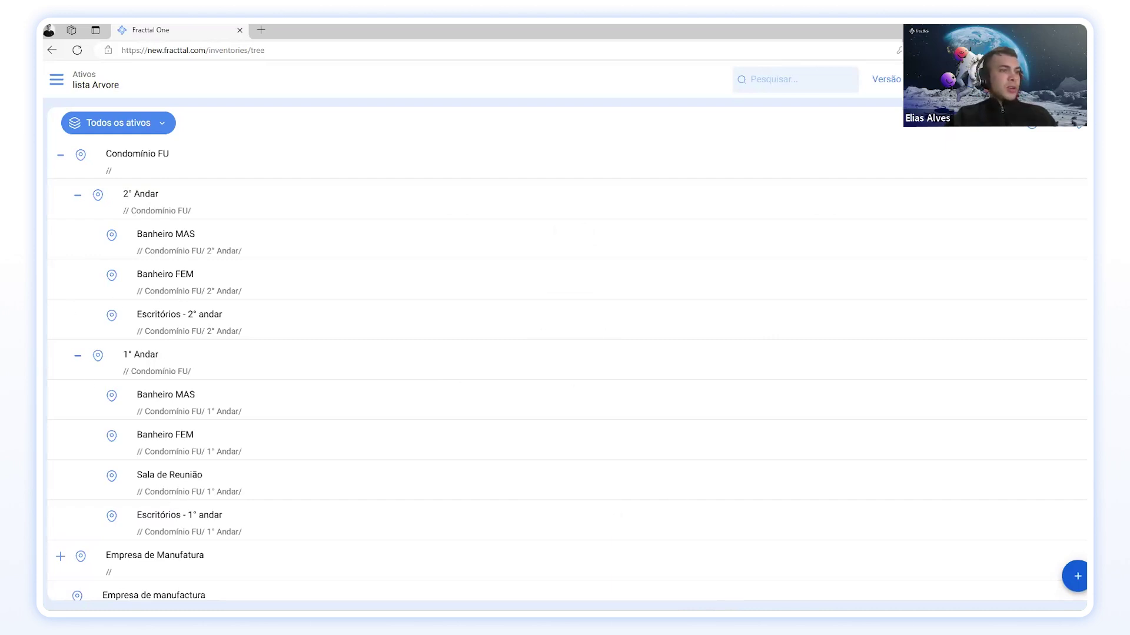
Step: Switch the Fracttal One asset list to Equipamentos
{"action": "mouse_move", "coordinate": [650, 615]}
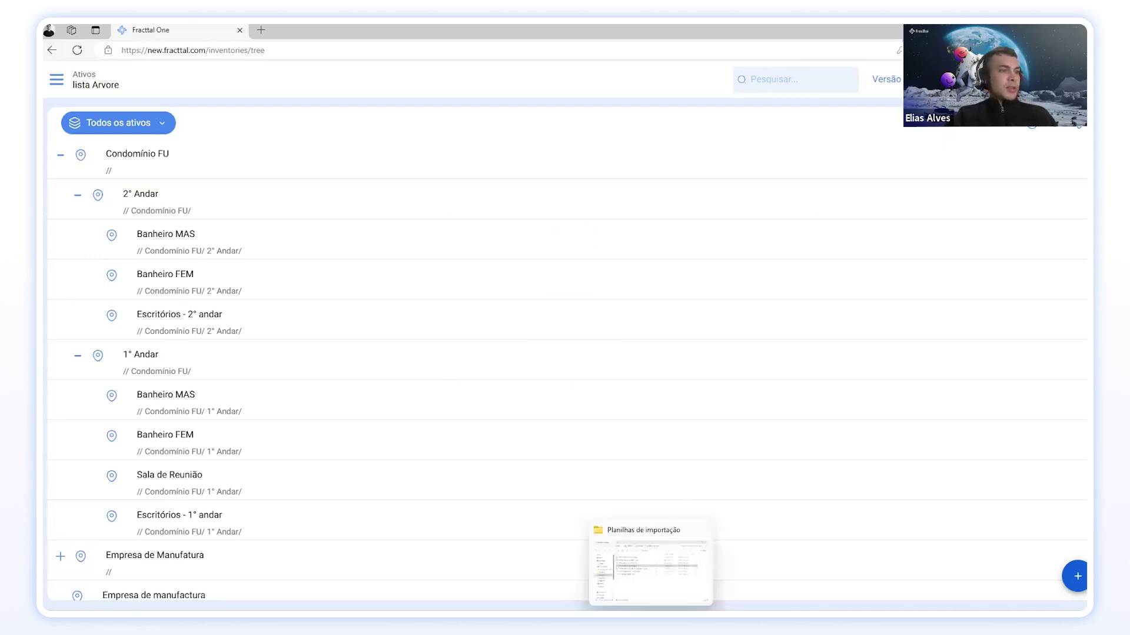
{"action": "left_click", "coordinate": [138, 123]}
{"action": "left_click", "coordinate": [131, 195]}
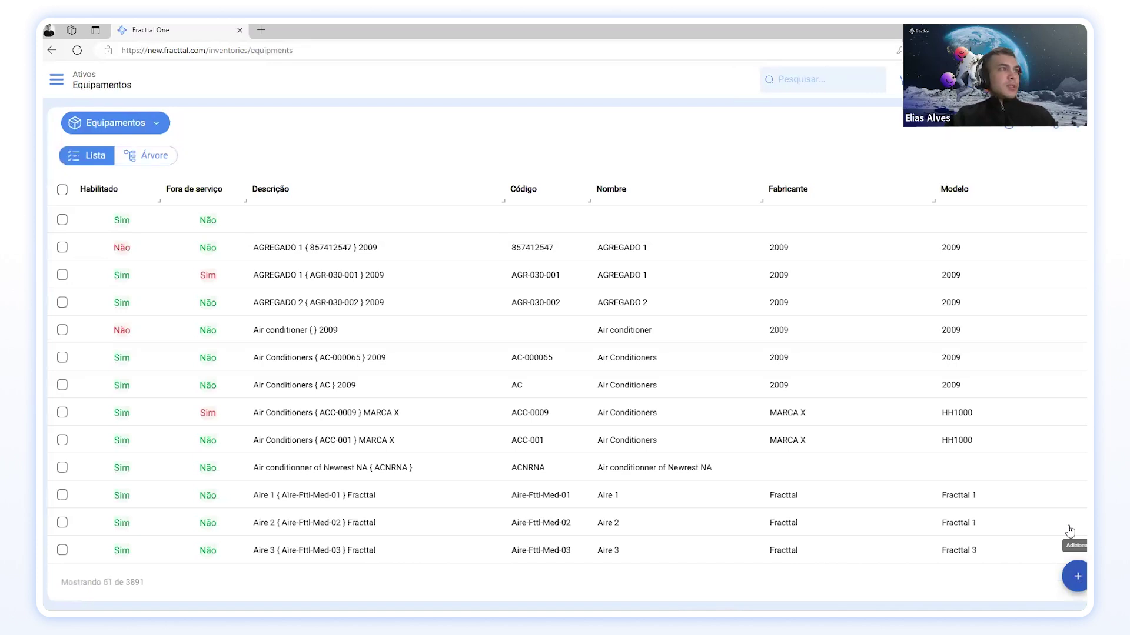
Step: Start a new equipment record, review its form fields, then discard it without saving
{"action": "left_click", "coordinate": [1076, 576]}
{"action": "scroll", "coordinate": [856, 163], "scroll_direction": "down", "scroll_amount": 3}
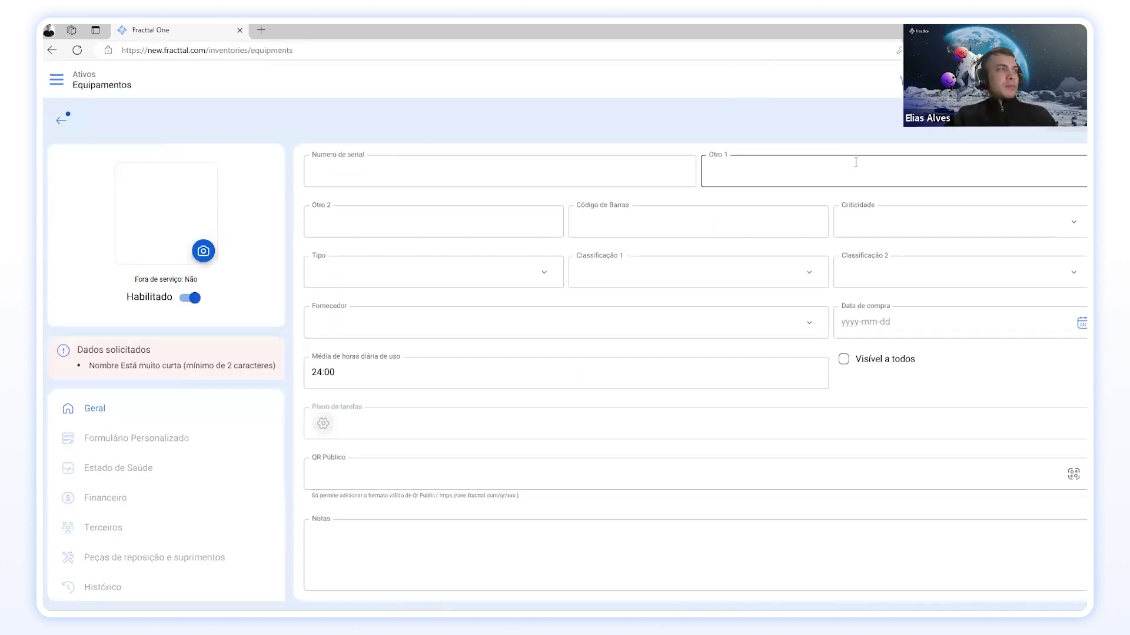
{"action": "scroll", "coordinate": [829, 450], "scroll_direction": "up", "scroll_amount": 3}
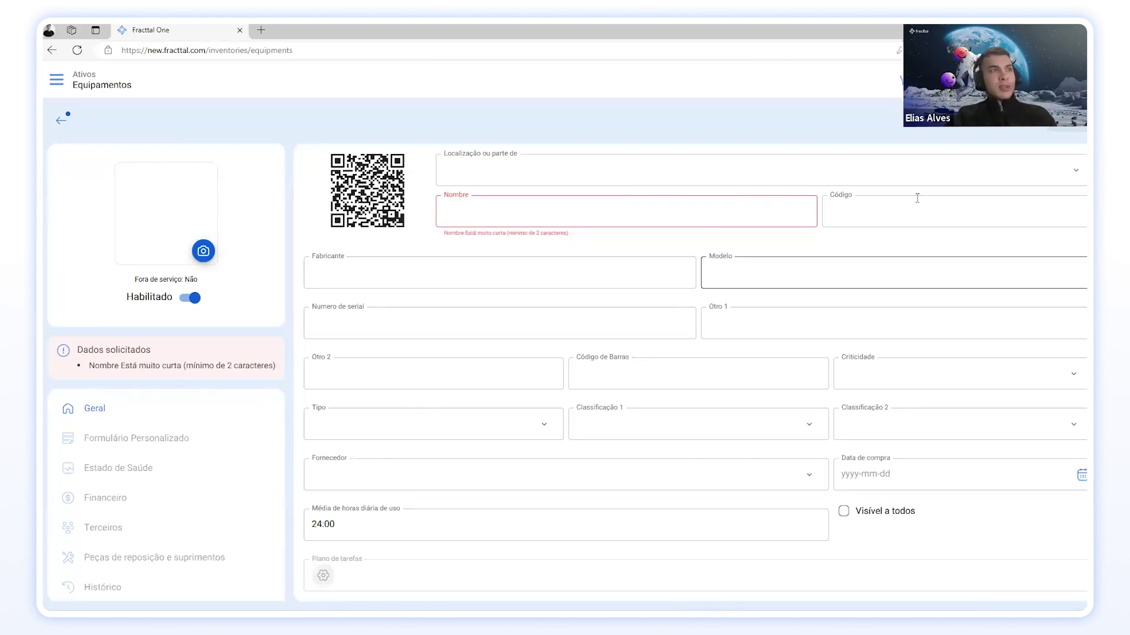
{"action": "scroll", "coordinate": [559, 418], "scroll_direction": "down", "scroll_amount": 3}
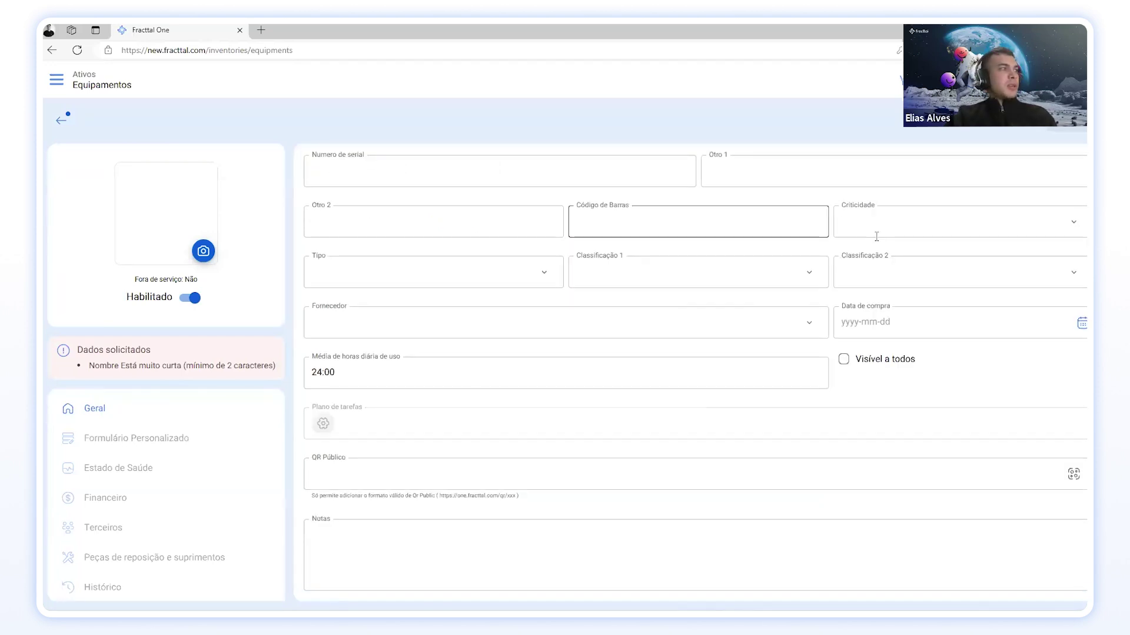
{"action": "scroll", "coordinate": [555, 231], "scroll_direction": "up", "scroll_amount": 3}
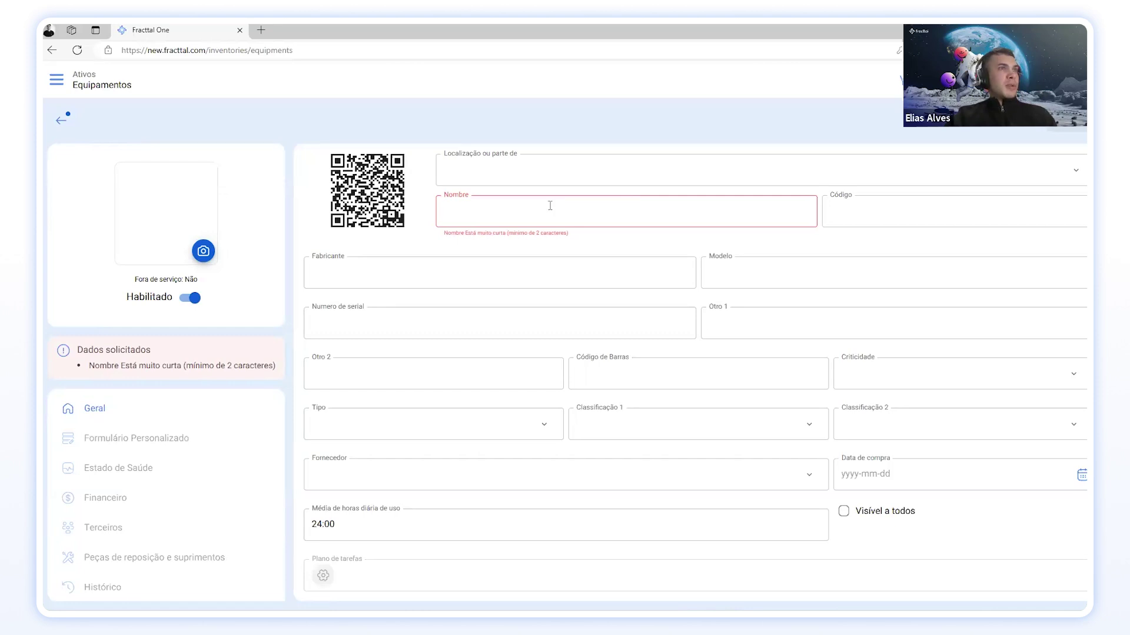
{"action": "left_click", "coordinate": [60, 122]}
{"action": "left_click", "coordinate": [620, 363]}
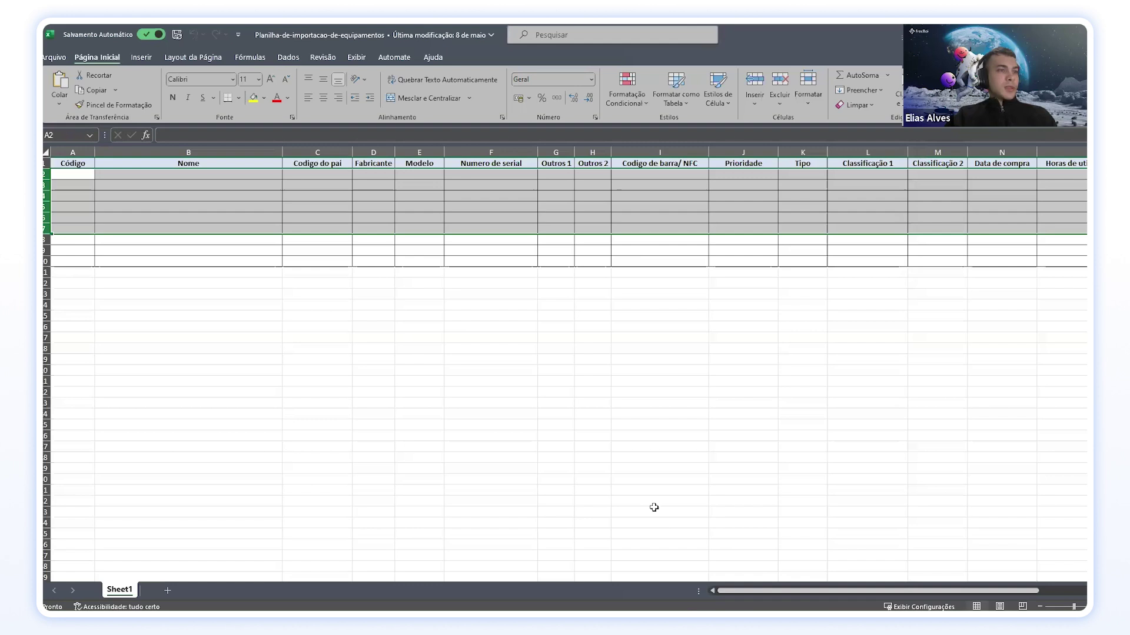
Step: Autofit all template columns to their headers, then widen the Nome, Codigo do pai and Código columns
{"action": "left_click", "coordinate": [705, 447]}
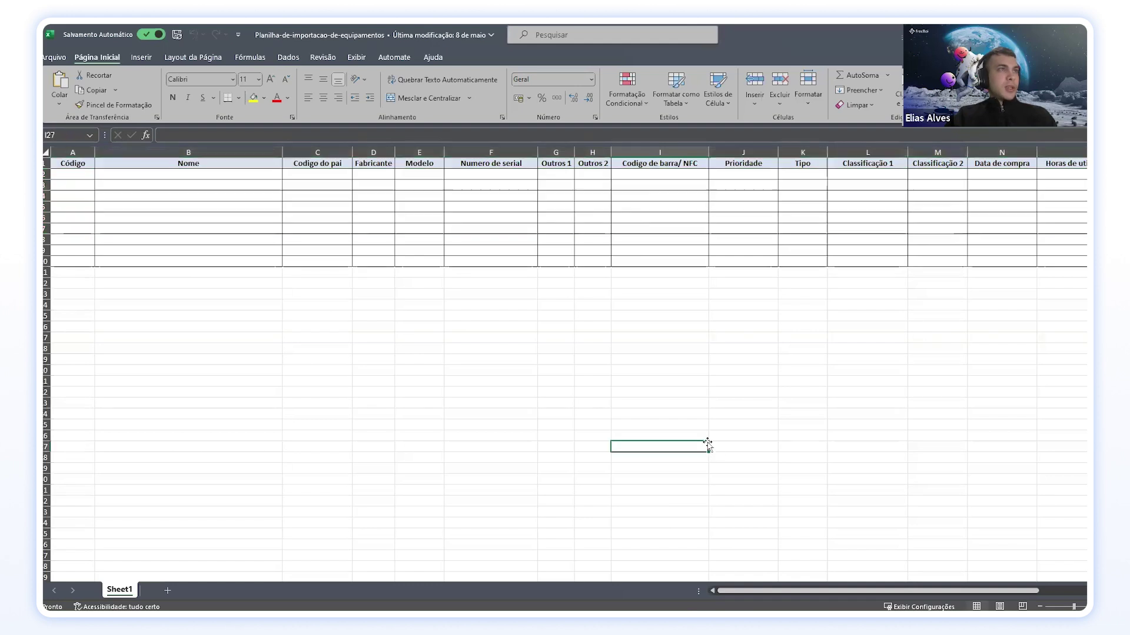
{"action": "left_click", "coordinate": [45, 154]}
{"action": "key", "text": "alt+h"}
{"action": "key", "text": "o"}
{"action": "key", "text": "i"}
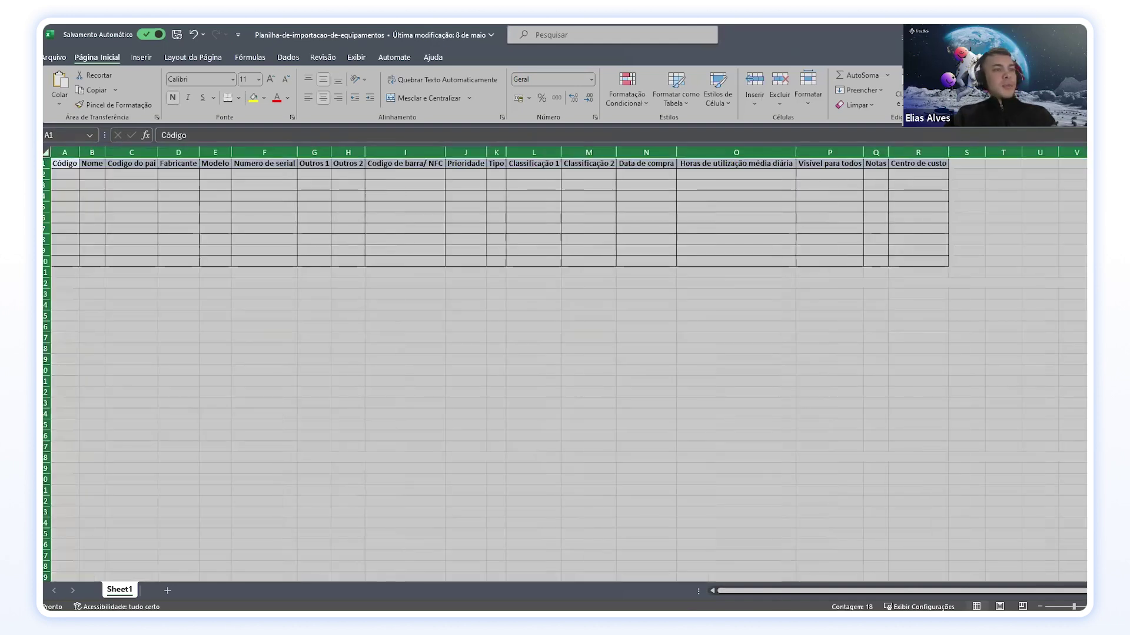
{"action": "left_click", "coordinate": [582, 381]}
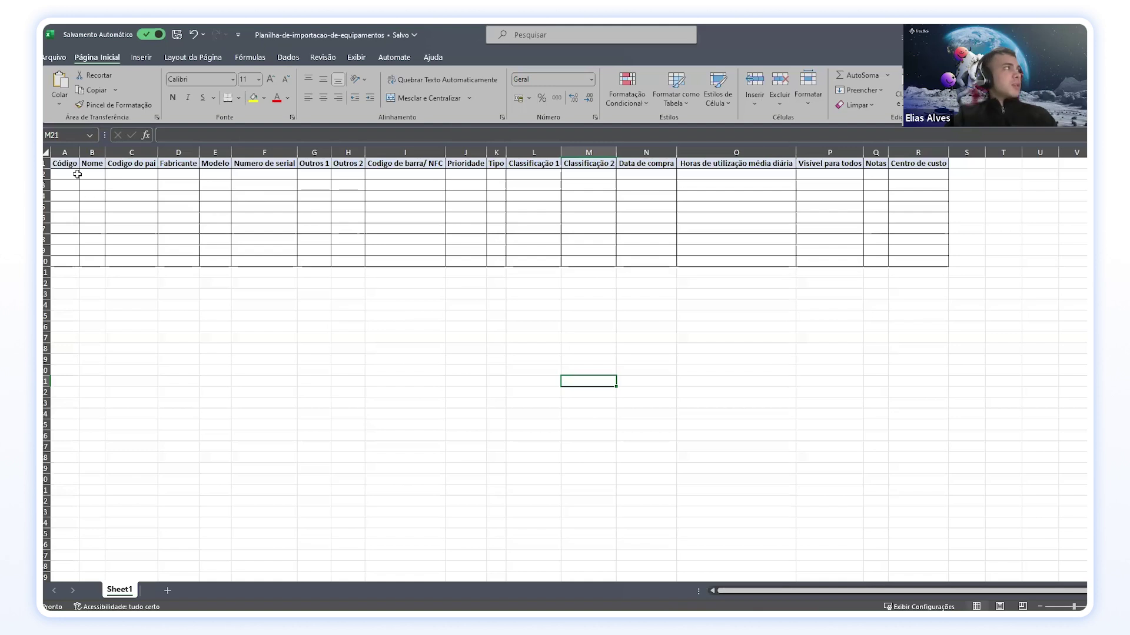
{"action": "left_click_drag", "start_coordinate": [106, 153], "coordinate": [247, 153]}
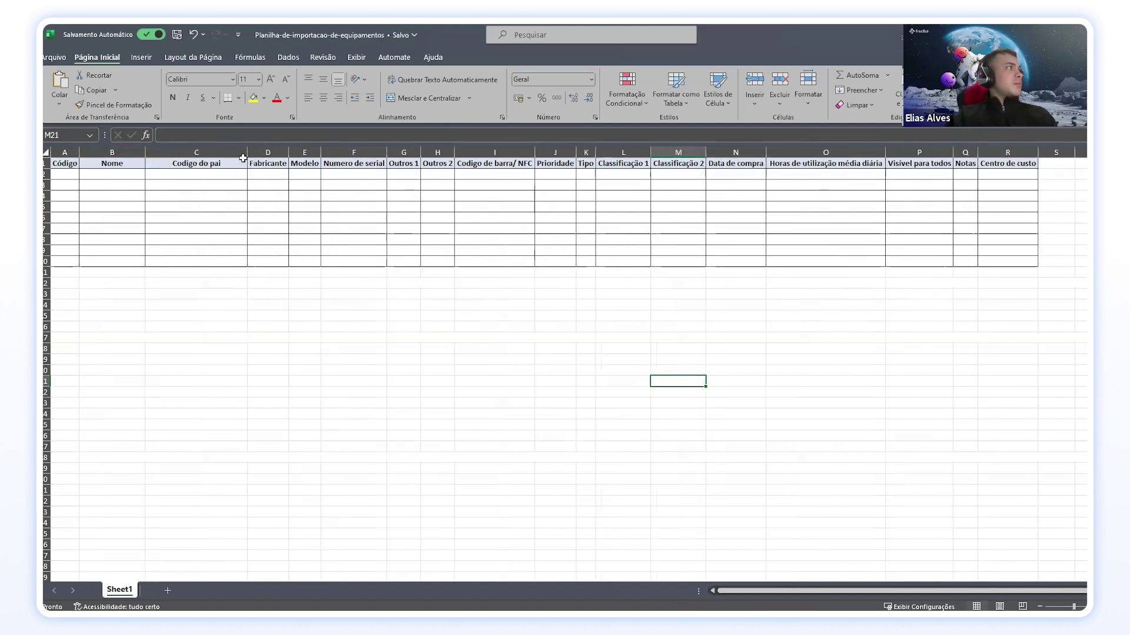
{"action": "left_click_drag", "start_coordinate": [79, 154], "coordinate": [99, 153]}
Step: Enter 'Ar condicionado - 1A' as the first item's name in B2
{"action": "left_click", "coordinate": [133, 174]}
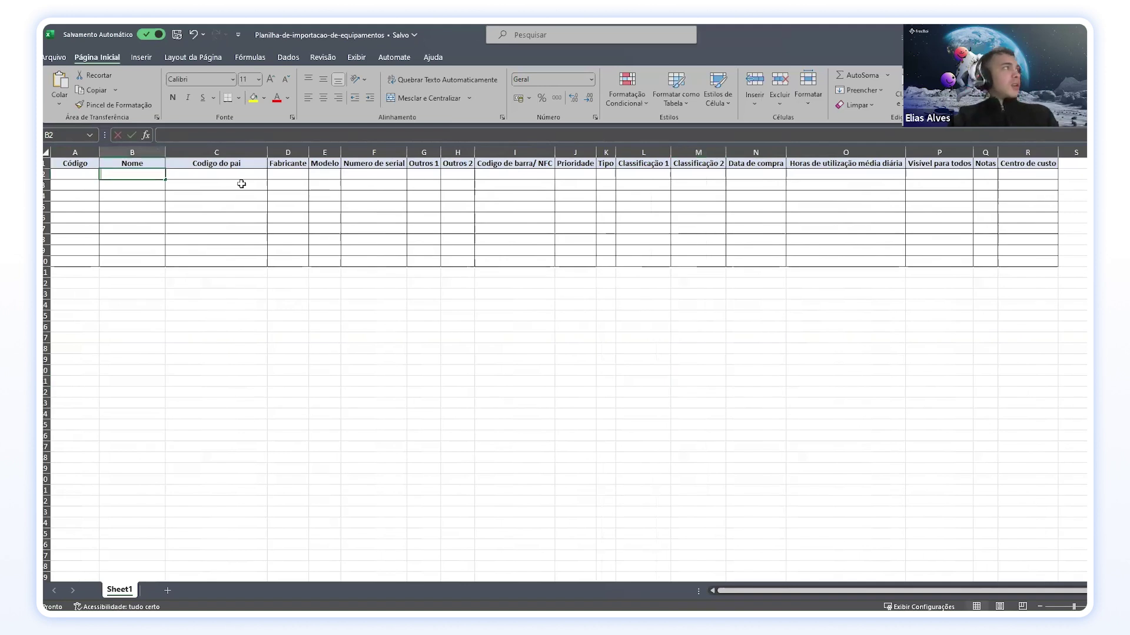
{"action": "type", "text": "r"}
{"action": "key", "text": "BackSpace"}
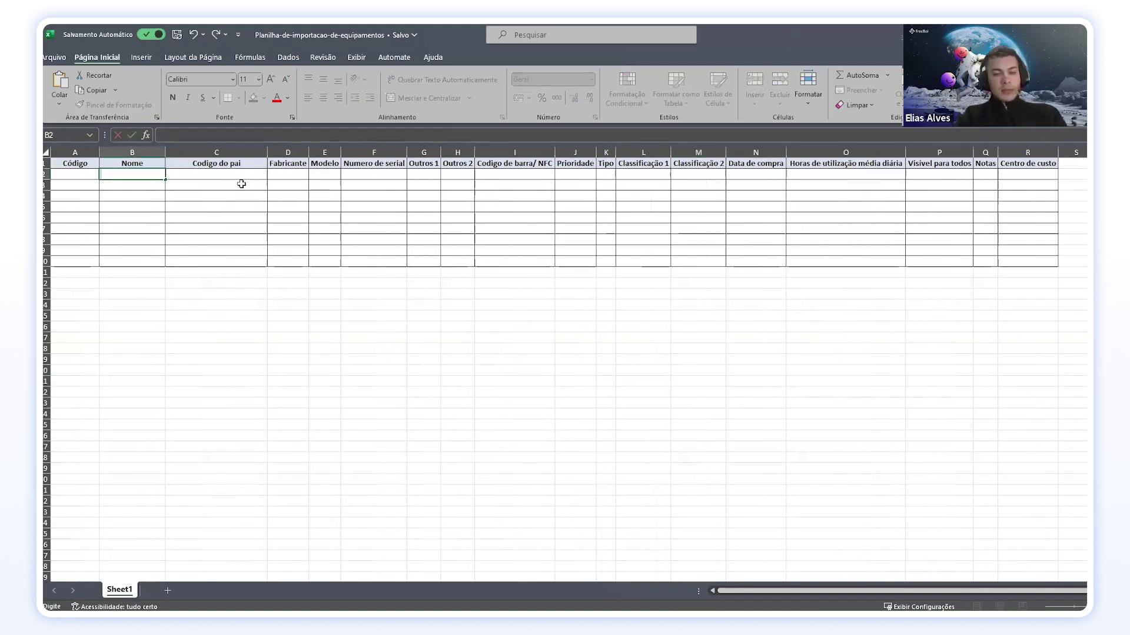
{"action": "type", "text": "Ar condicionado - 1"}
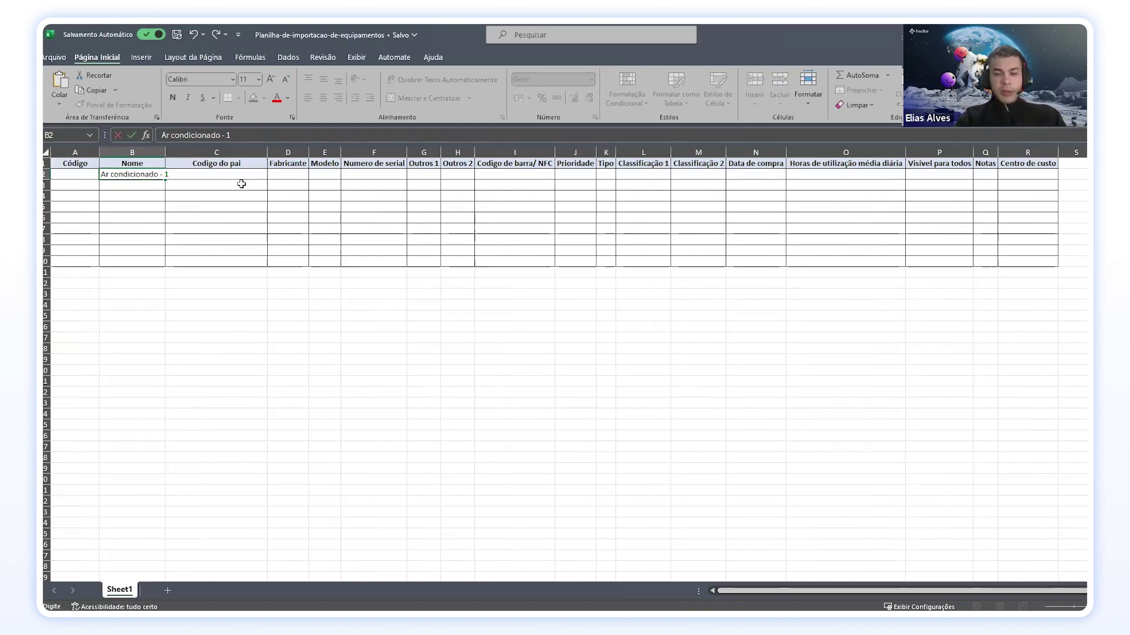
{"action": "type", "text": "A"}
{"action": "key", "text": "Return"}
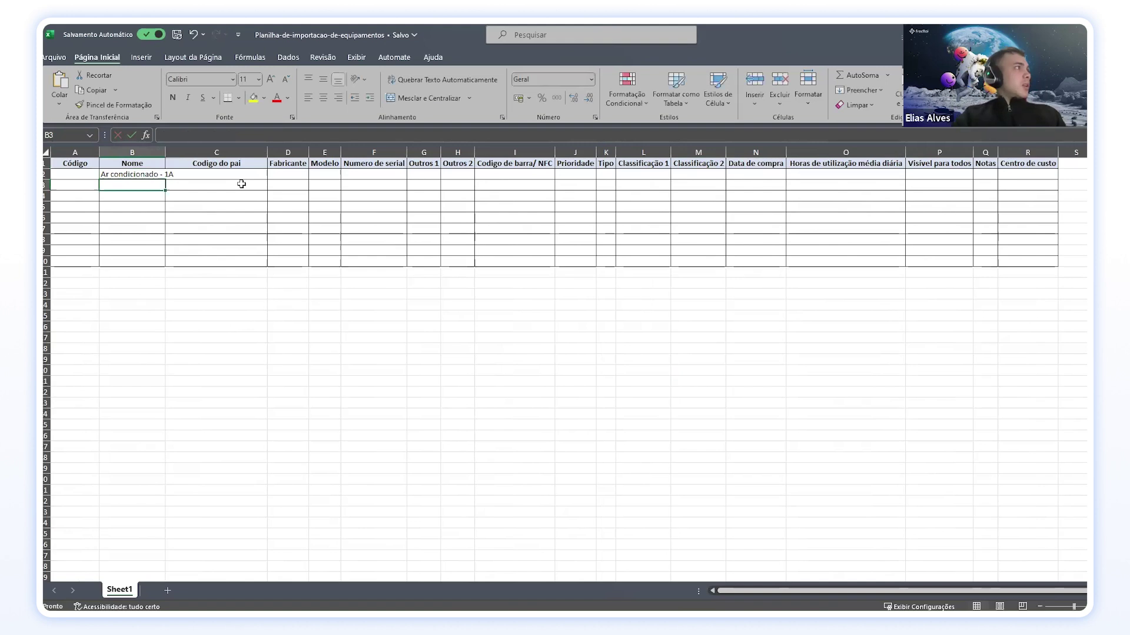
Step: Fit column B, copy the name down to B3 and rename it 'Ar condicionado - 2A'
{"action": "double_click", "coordinate": [165, 152]}
{"action": "left_click", "coordinate": [175, 174]}
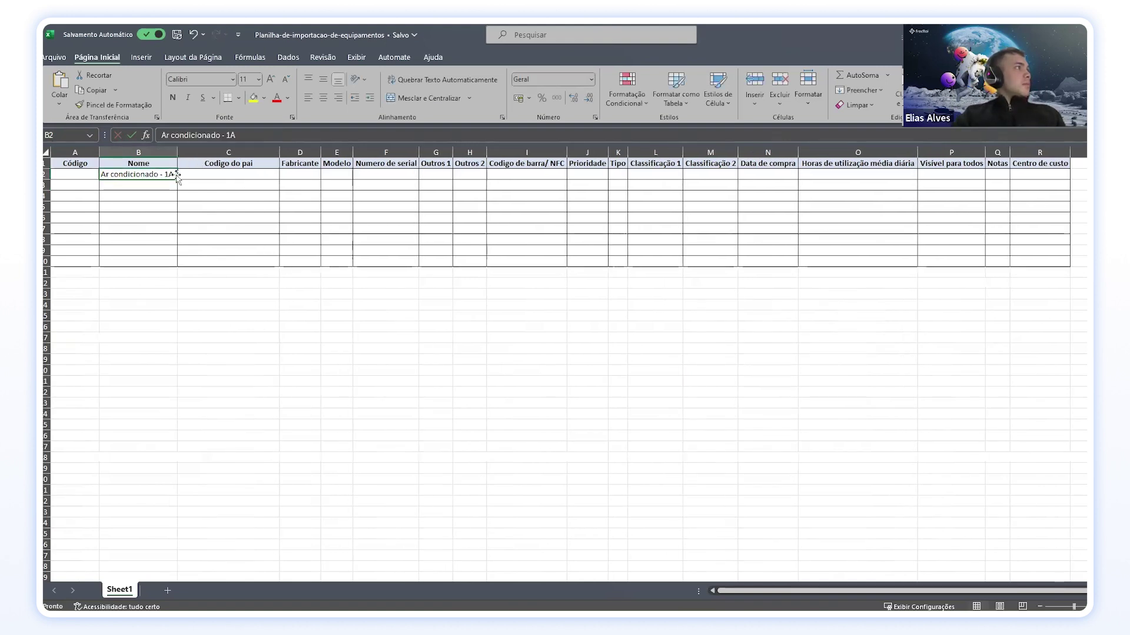
{"action": "left_click_drag", "start_coordinate": [176, 175], "coordinate": [167, 186]}
{"action": "double_click", "coordinate": [169, 186]}
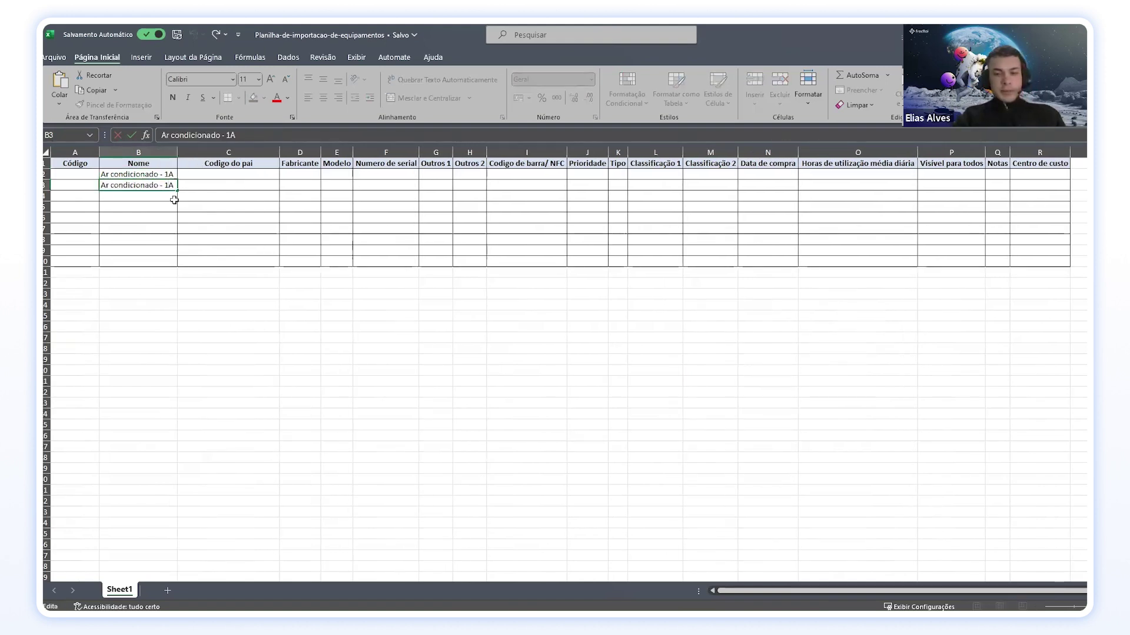
{"action": "key", "text": "Return"}
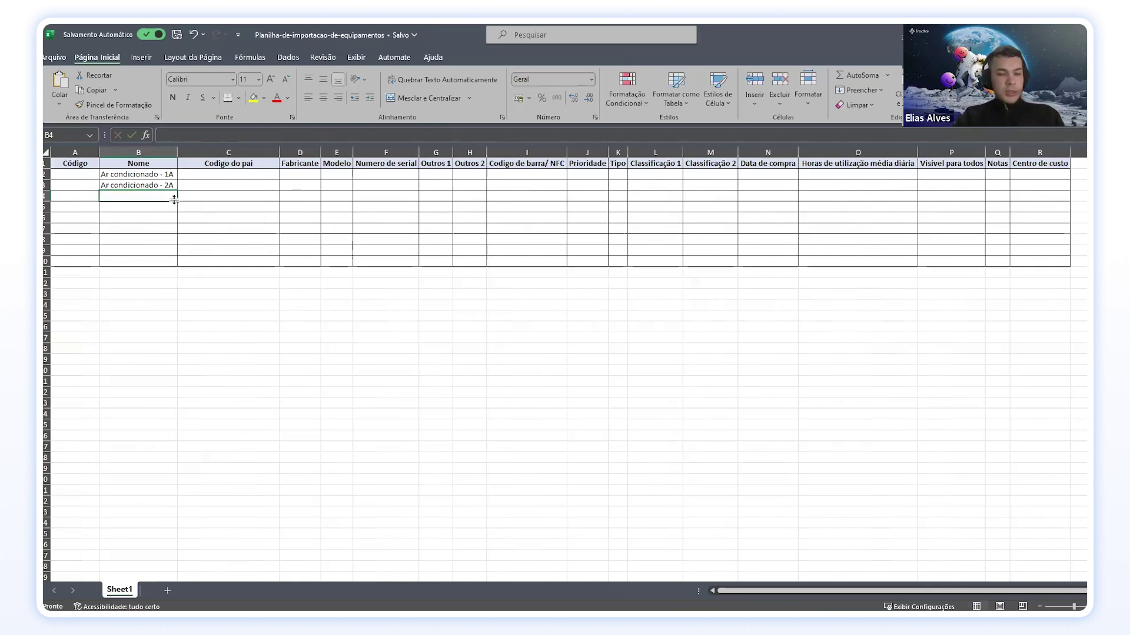
Step: Enter 'Projetor - SR 1A' as the third item's name in B4
{"action": "type", "text": "Projetor - SR"}
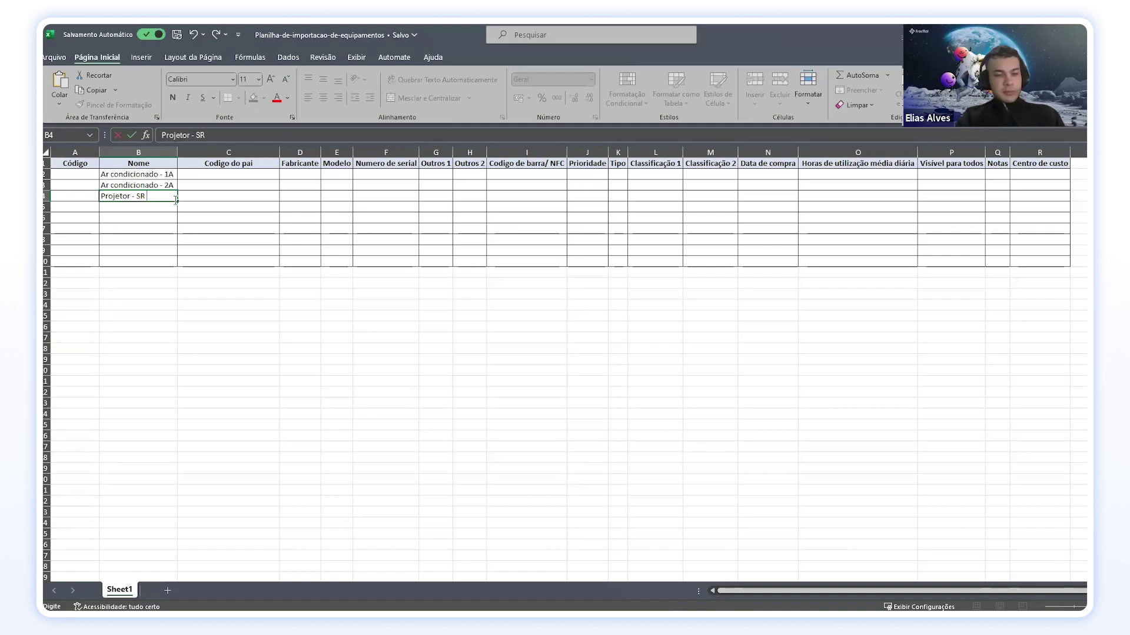
{"action": "type", "text": "A"}
{"action": "key", "text": "Return"}
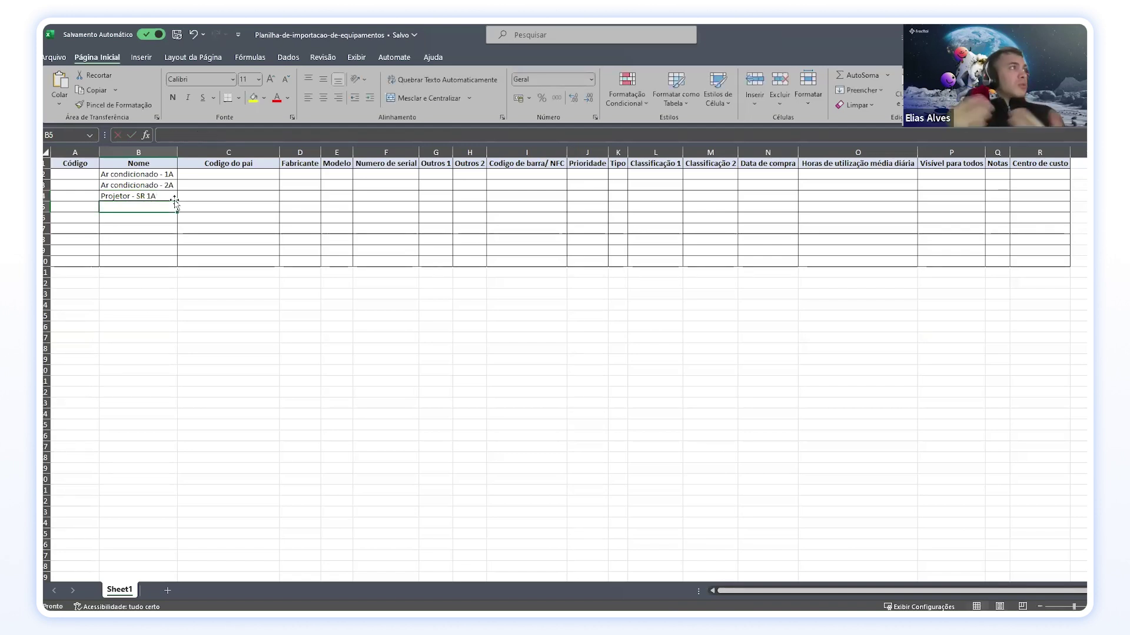
{"action": "left_click", "coordinate": [82, 175]}
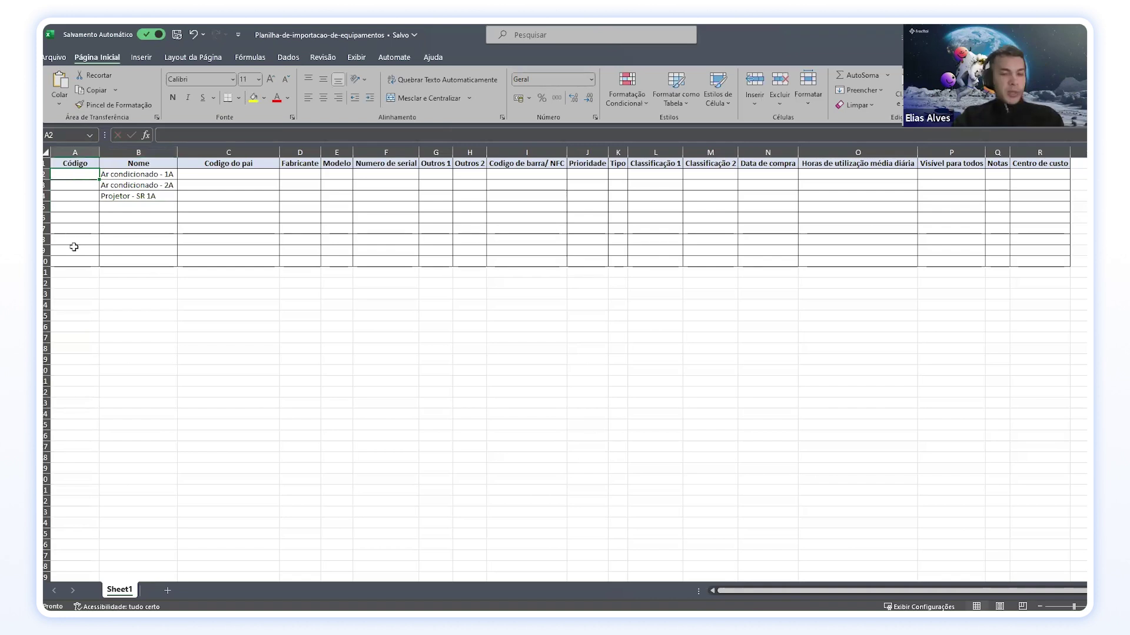
Step: Enter codes ARFU1A and ARFU2A for the two air conditioners
{"action": "type", "text": "AR"}
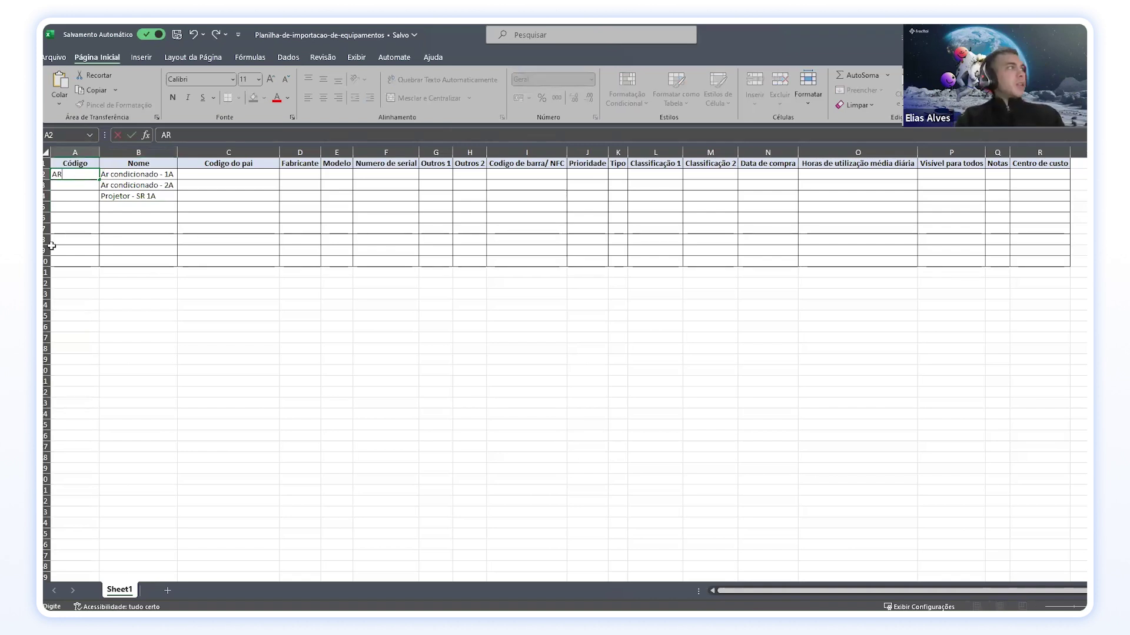
{"action": "type", "text": "FU1A"}
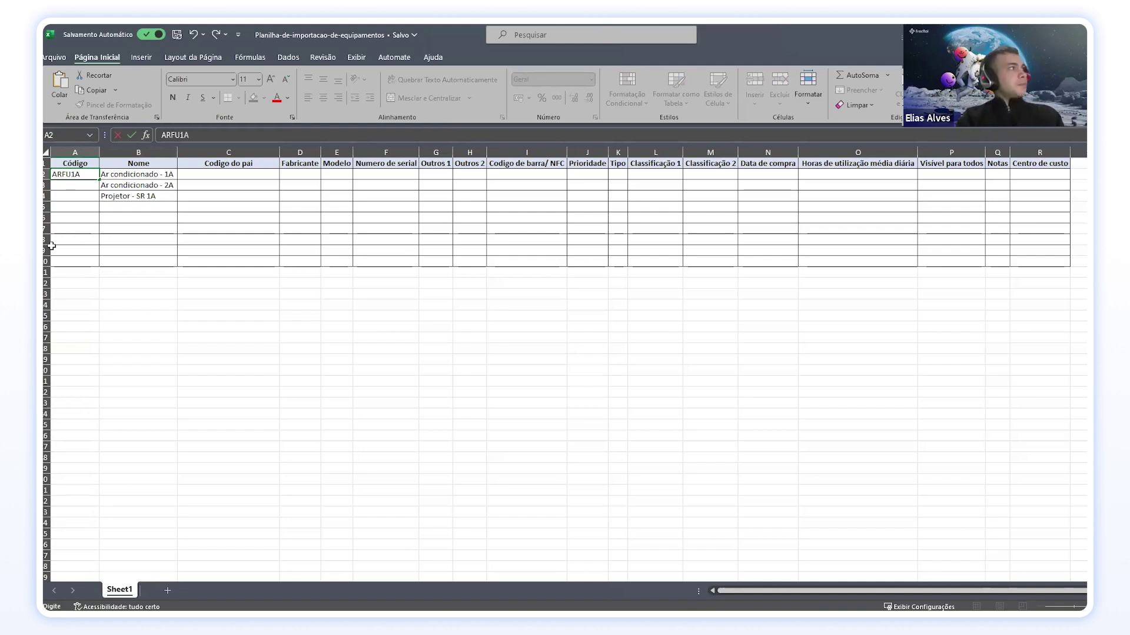
{"action": "key", "text": "Return"}
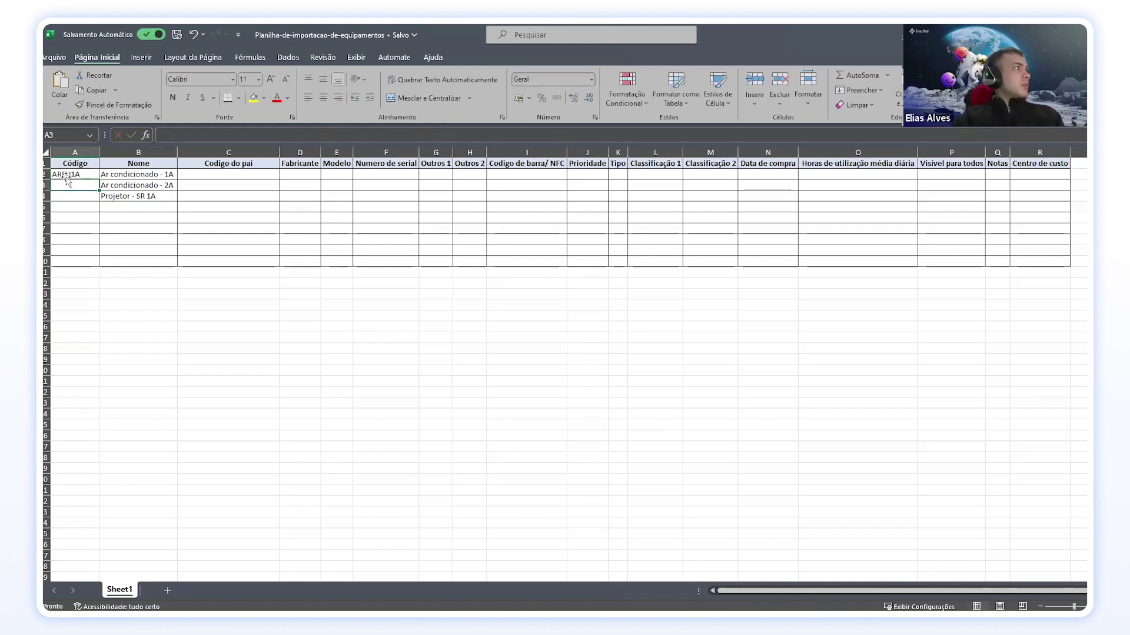
{"action": "left_click", "coordinate": [93, 177]}
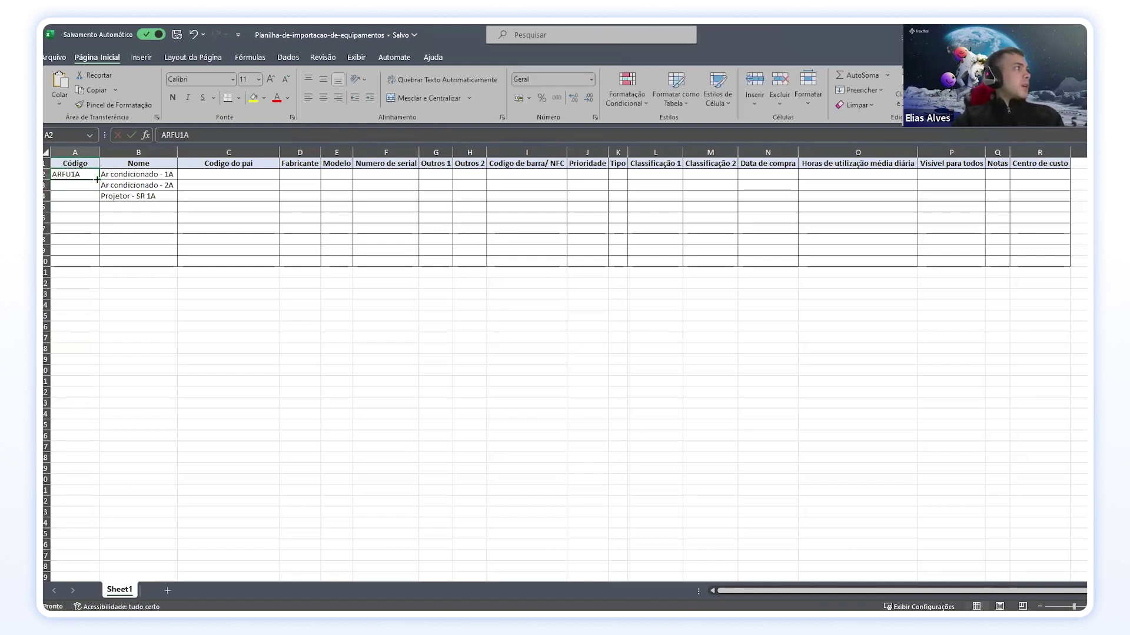
{"action": "left_click", "coordinate": [90, 186]}
{"action": "type", "text": "ARFU2A"}
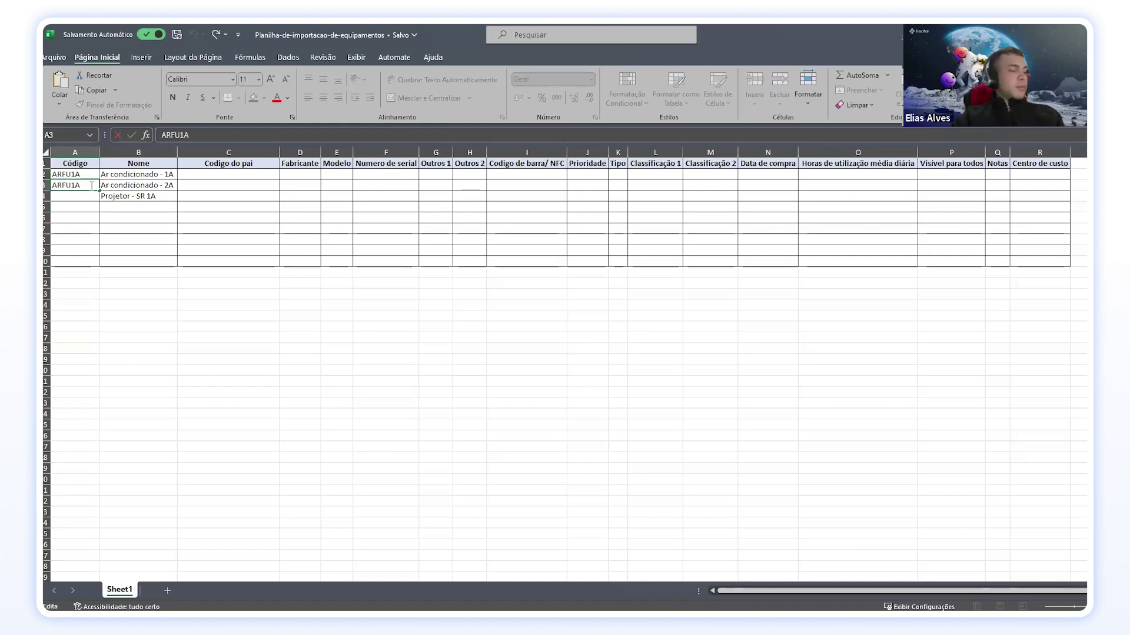
{"action": "key", "text": "Return"}
Step: Enter the projector's code PROFU1A, correcting the typo in the formula bar
{"action": "type", "text": "PRO"}
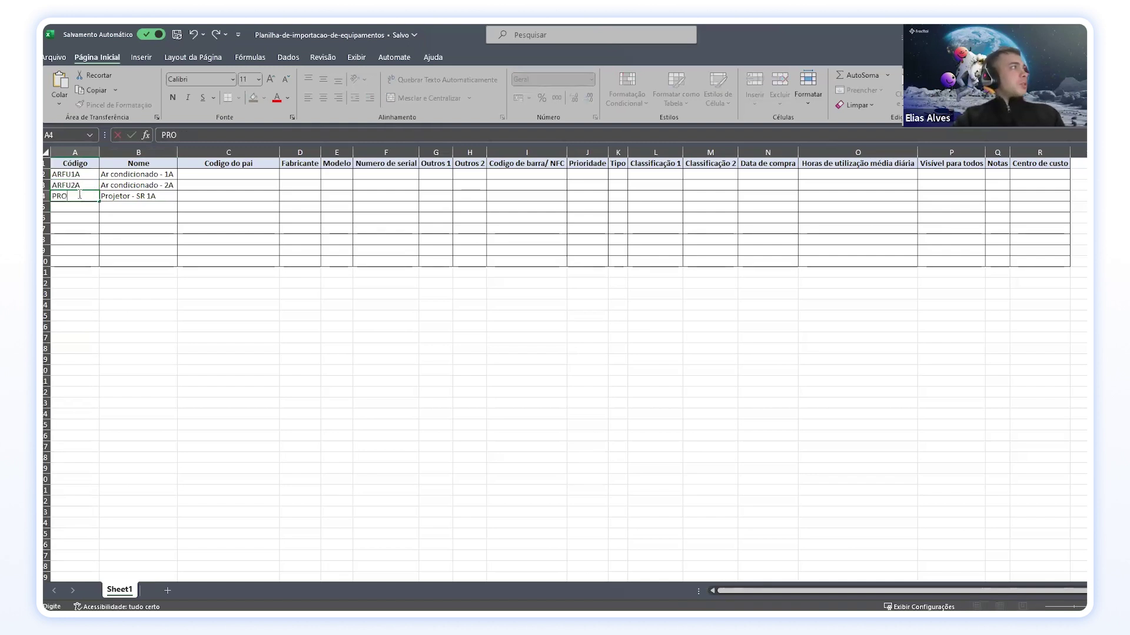
{"action": "type", "text": "FU!"}
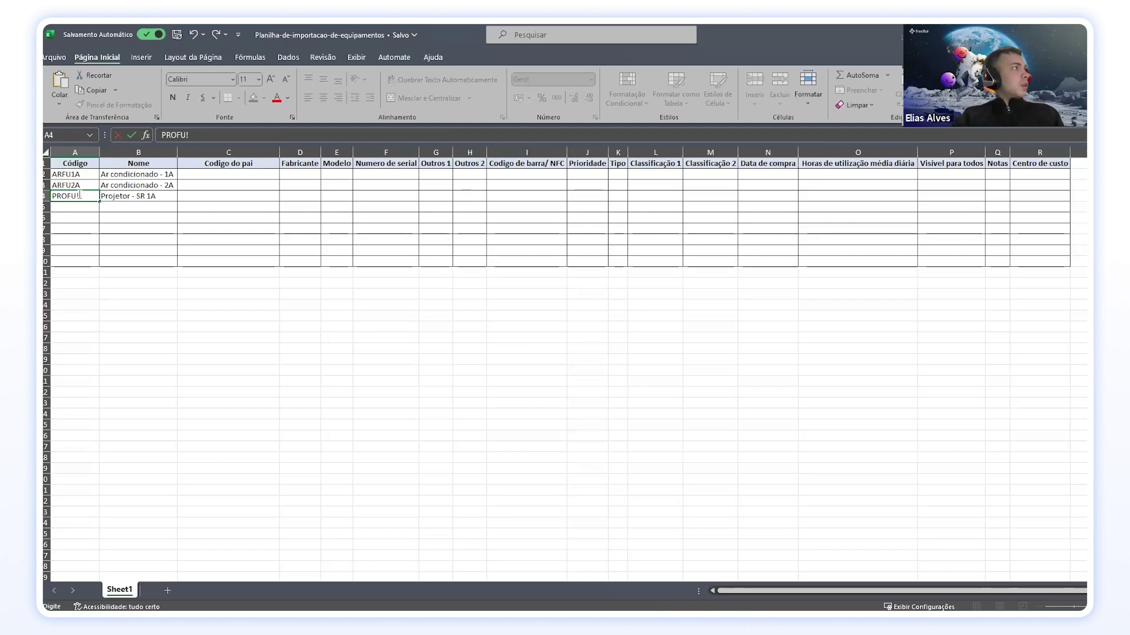
{"action": "type", "text": "aA"}
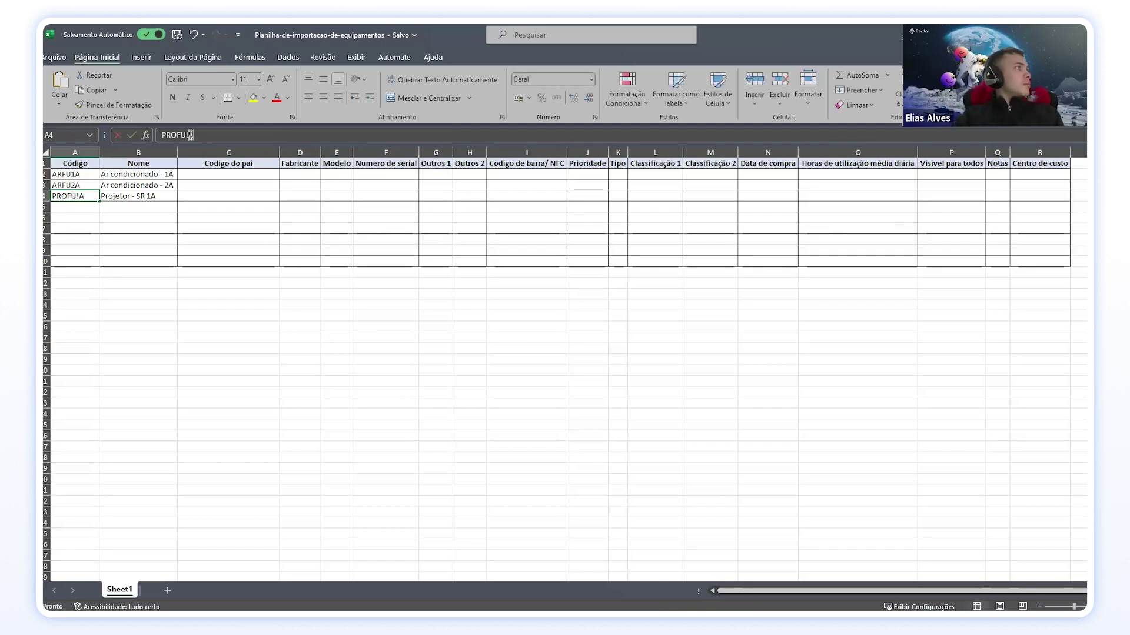
{"action": "left_click", "coordinate": [231, 130]}
{"action": "key", "text": "BackSpace"}
{"action": "key", "text": "BackSpace"}
{"action": "type", "text": "1A"}
{"action": "key", "text": "Return"}
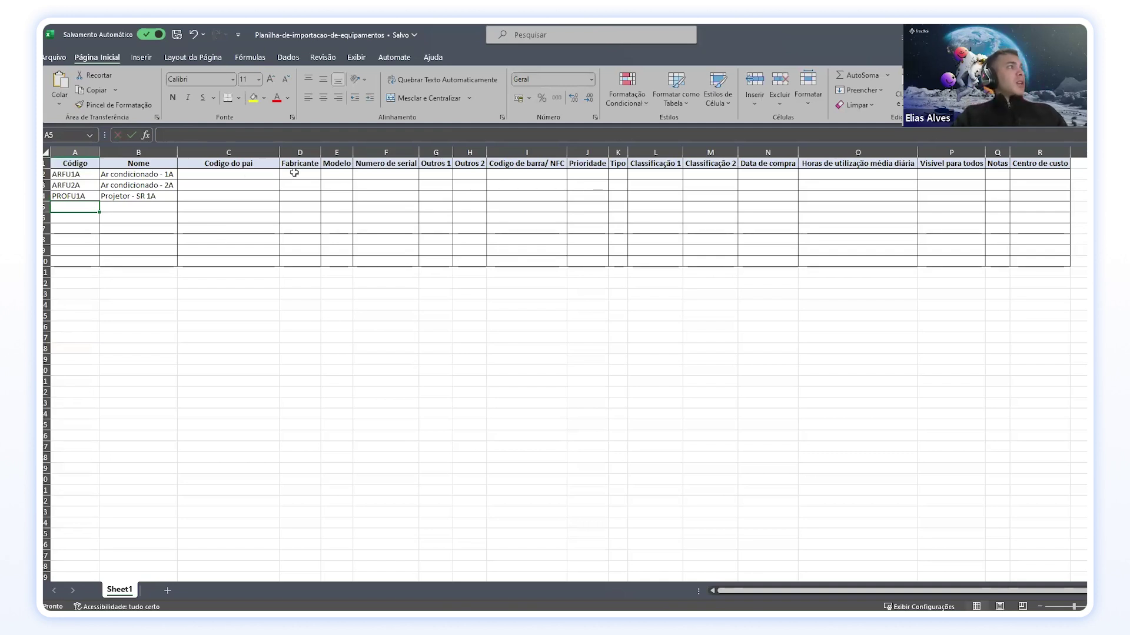
Step: Set LG as the Fabricante for all three items
{"action": "left_click", "coordinate": [247, 176]}
{"action": "left_click", "coordinate": [297, 175]}
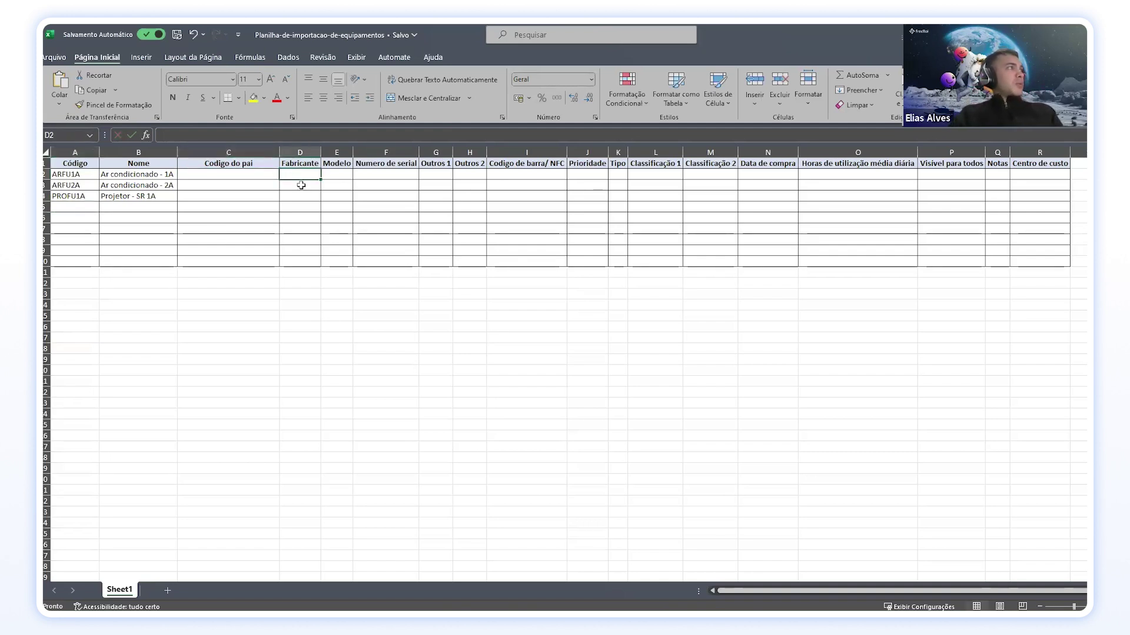
{"action": "type", "text": "LG"}
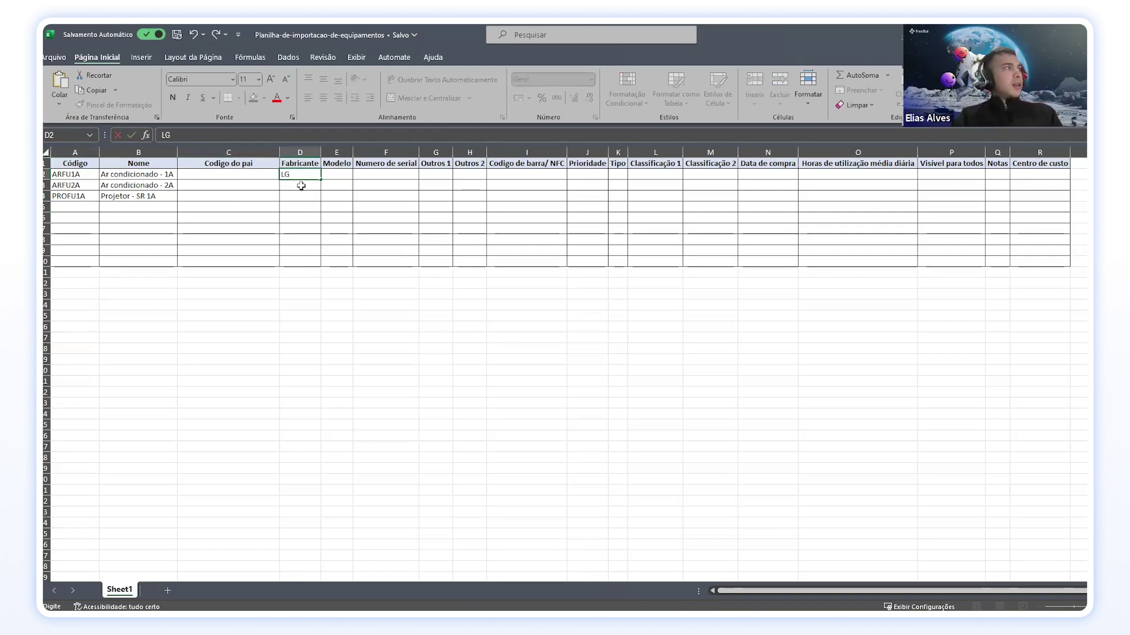
{"action": "key", "text": "Return"}
{"action": "type", "text": "LG"}
{"action": "key", "text": "Return"}
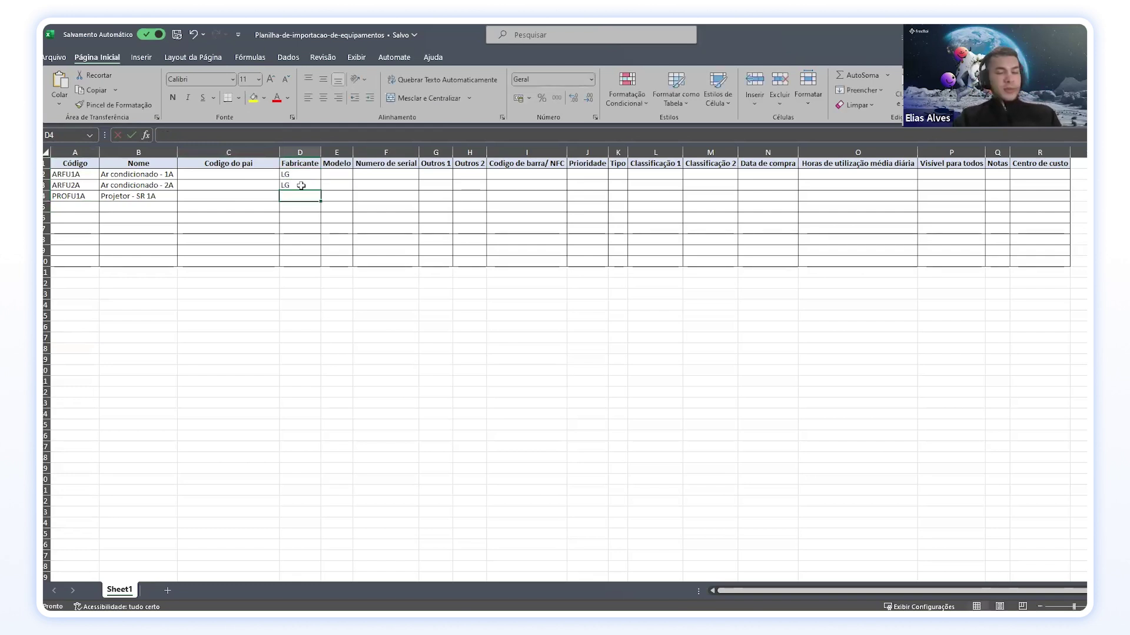
{"action": "type", "text": "LG"}
{"action": "key", "text": "Return"}
Step: Enter models 12A, 12A and HD in the Modelo column
{"action": "left_click", "coordinate": [333, 175]}
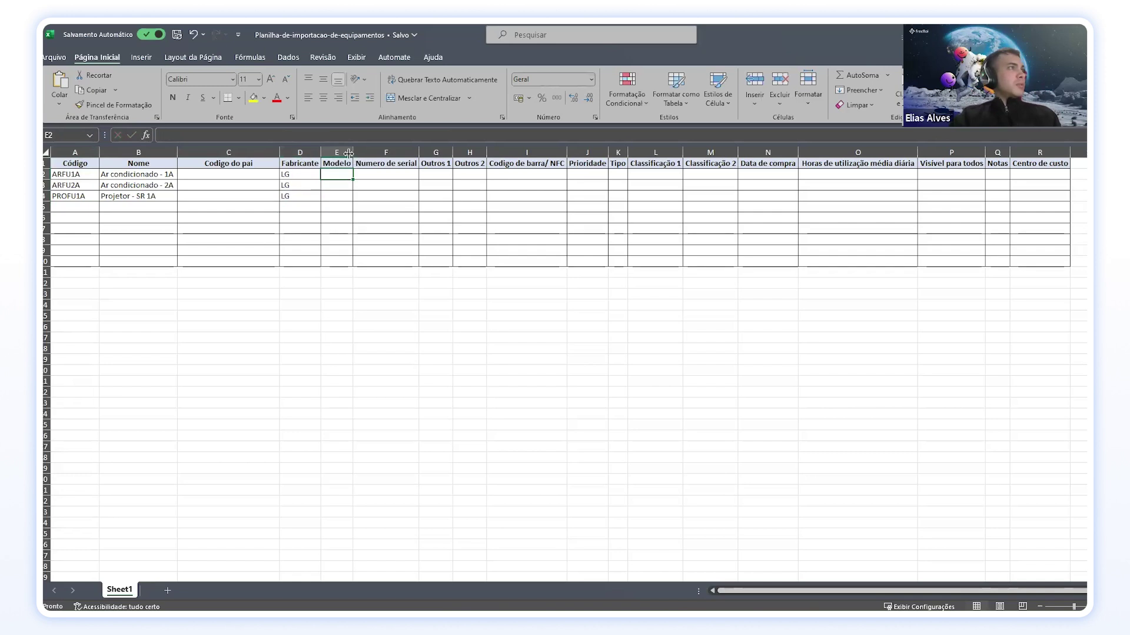
{"action": "double_click", "coordinate": [346, 173]}
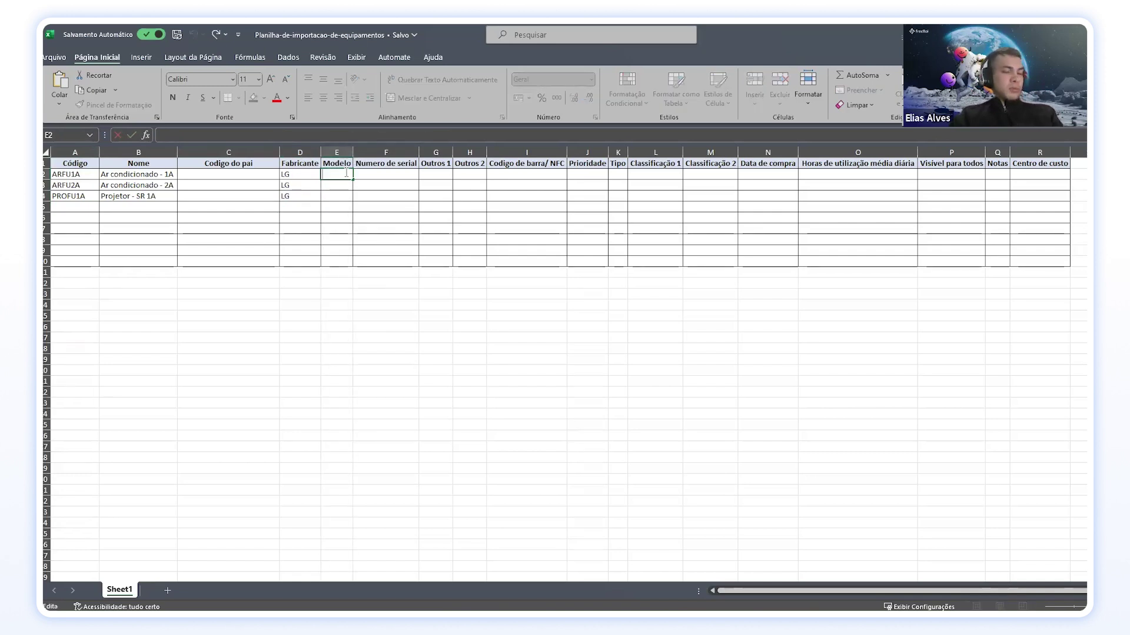
{"action": "type", "text": "12A"}
{"action": "left_click", "coordinate": [344, 184]}
{"action": "type", "text": "12A"}
{"action": "left_click", "coordinate": [343, 197]}
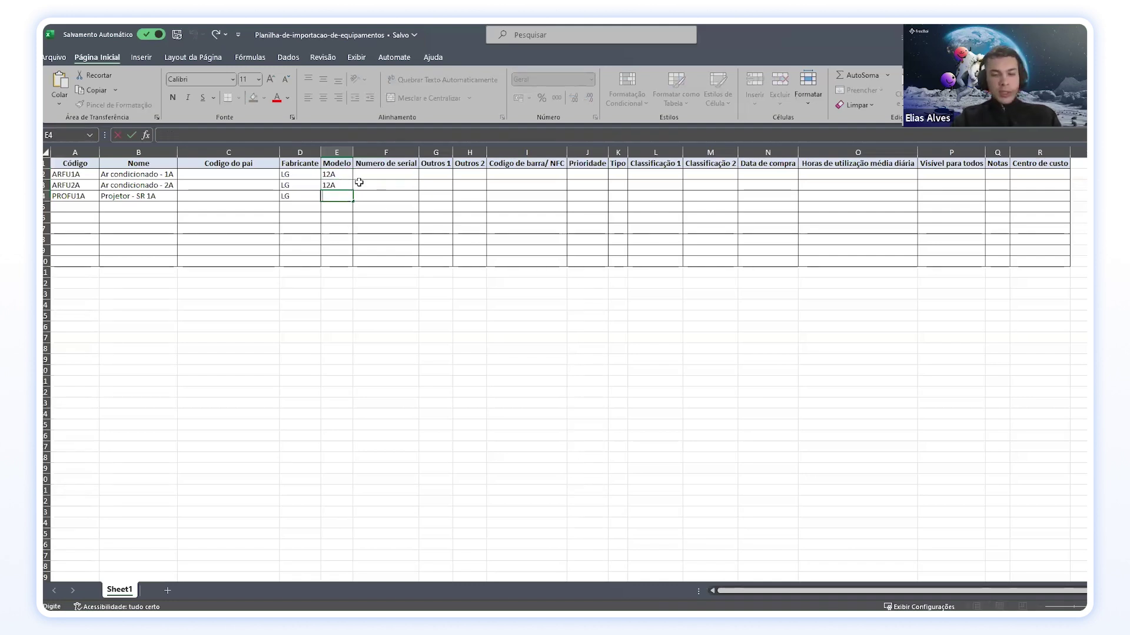
{"action": "type", "text": "HD"}
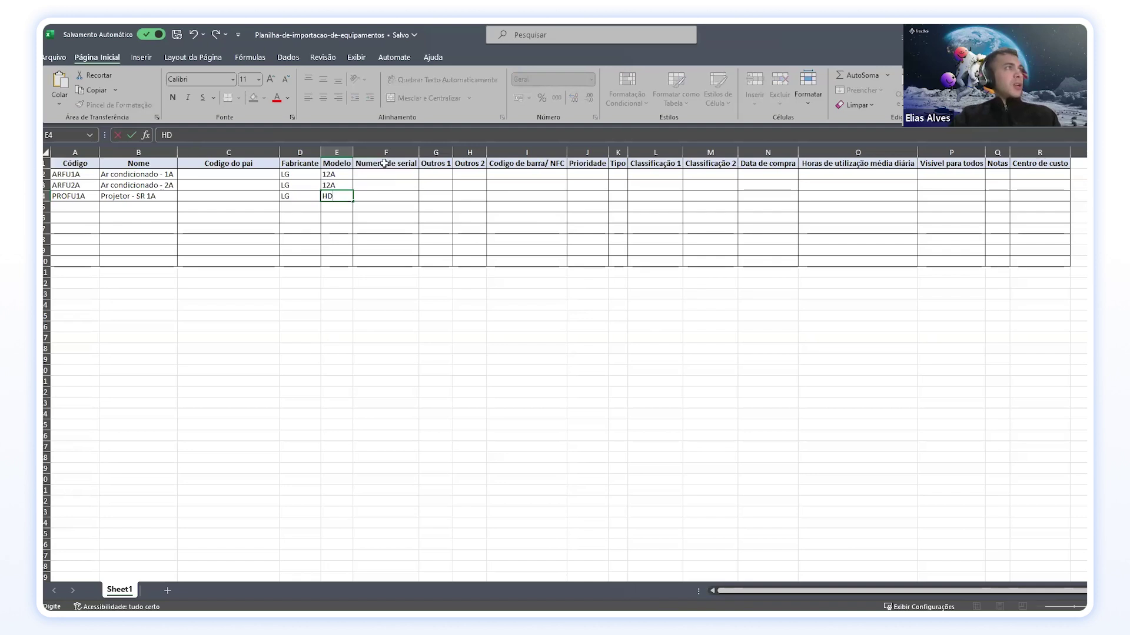
Step: Enter serial numbers 1231824, 1489284 and 127465 for the three items
{"action": "left_click", "coordinate": [399, 166]}
{"action": "left_click", "coordinate": [399, 175]}
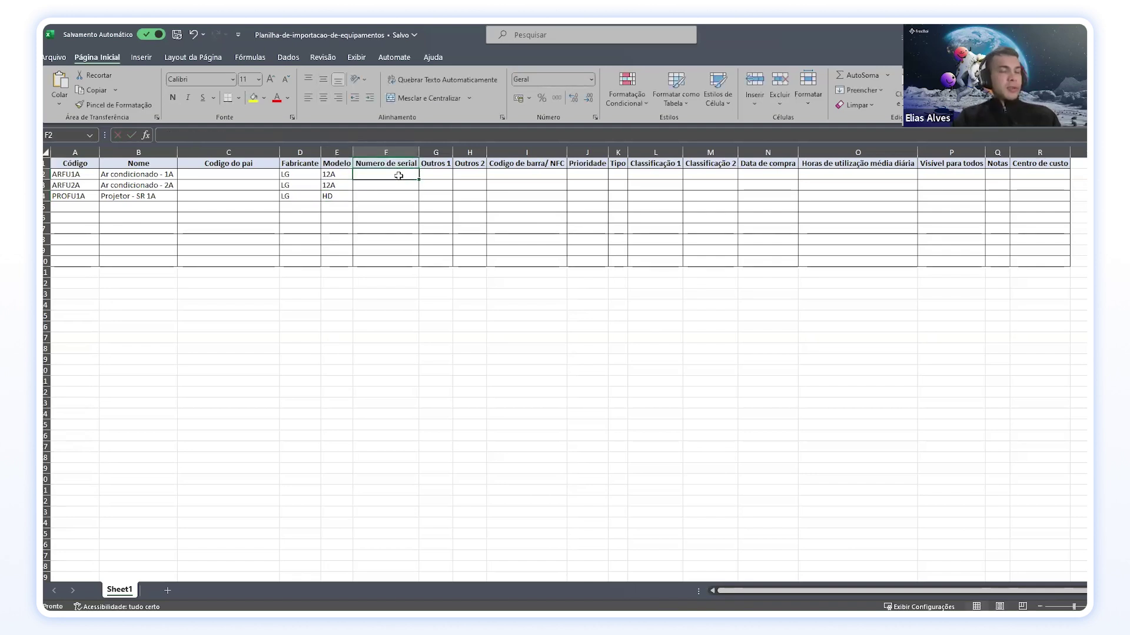
{"action": "type", "text": "1231824"}
{"action": "key", "text": "Return"}
{"action": "type", "text": "1489284"}
{"action": "key", "text": "Return"}
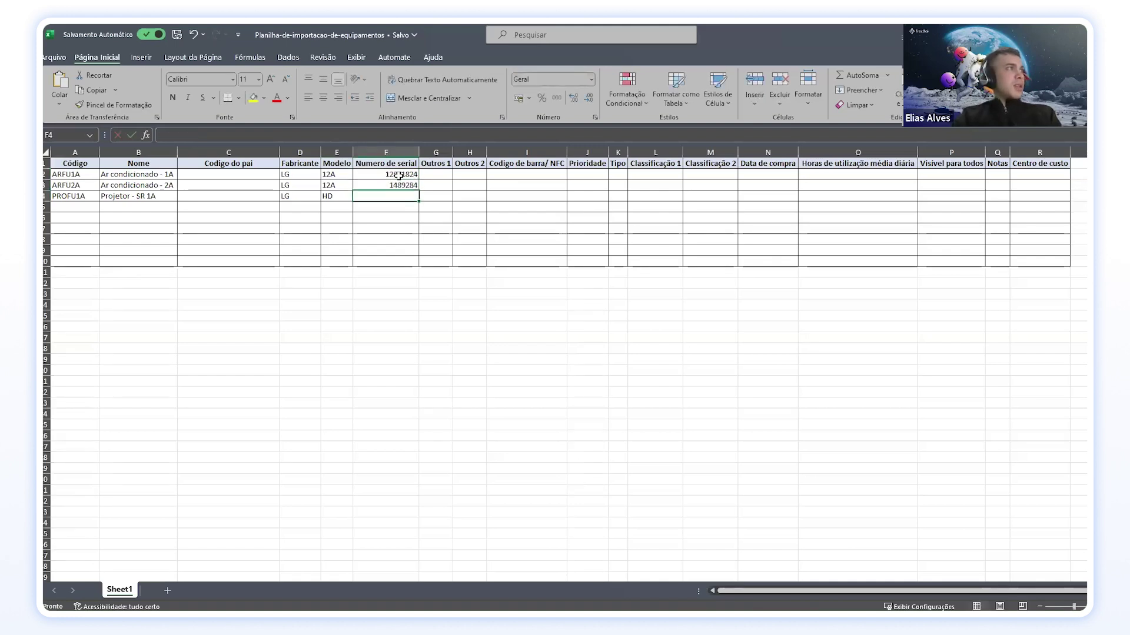
{"action": "type", "text": "127465"}
{"action": "key", "text": "Return"}
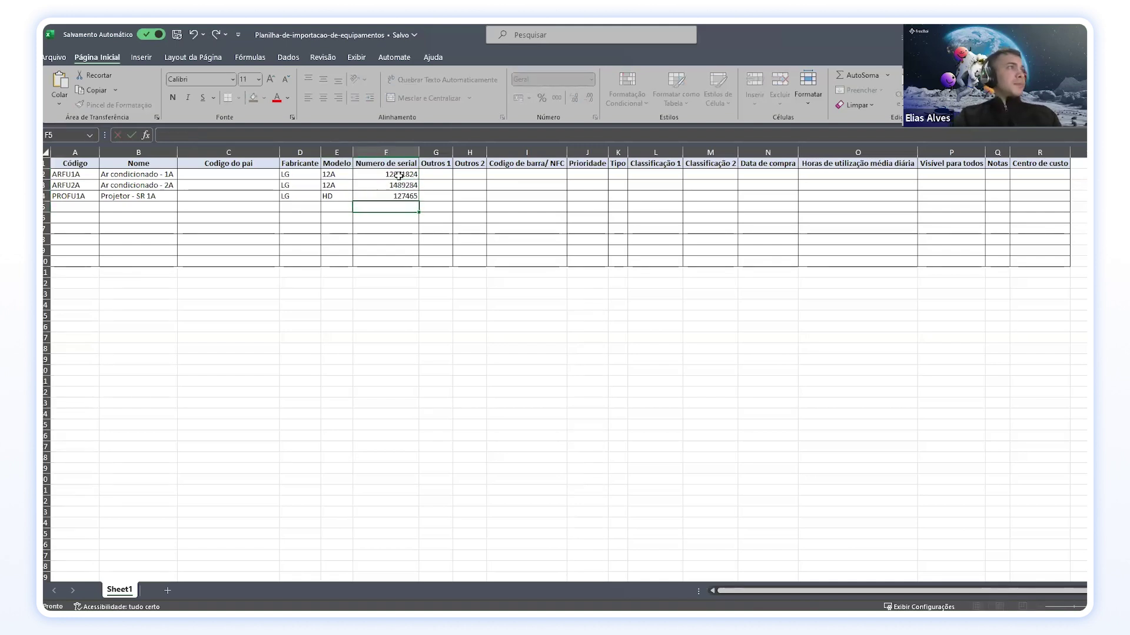
Step: Fill the Prioridade column with priority 3 for the items
{"action": "left_click_drag", "start_coordinate": [436, 164], "coordinate": [470, 163]}
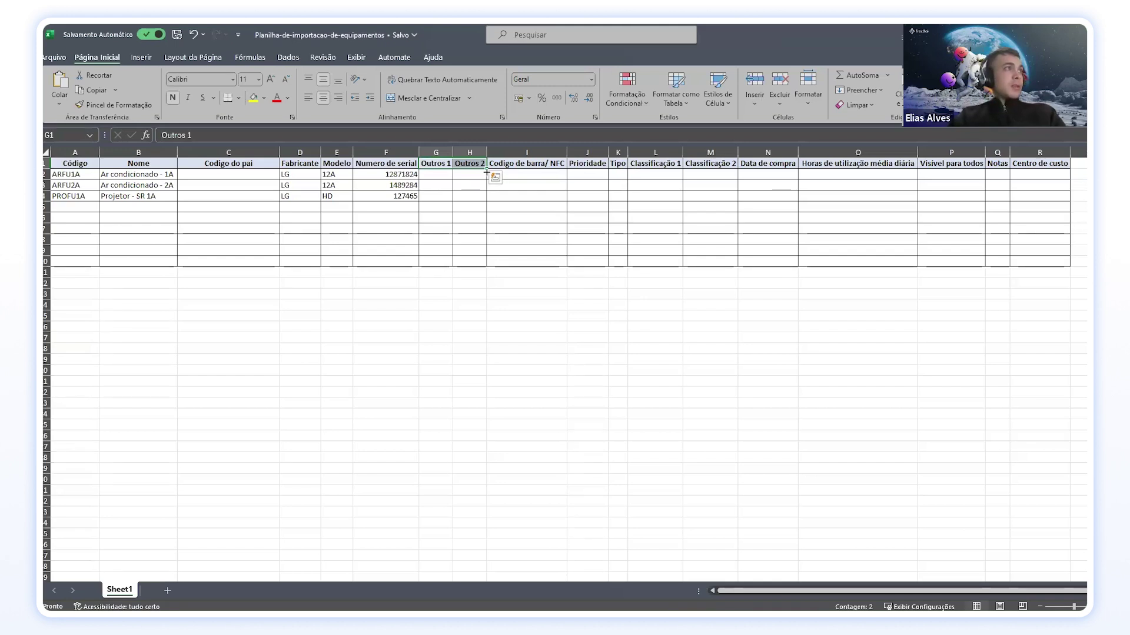
{"action": "left_click", "coordinate": [436, 173]}
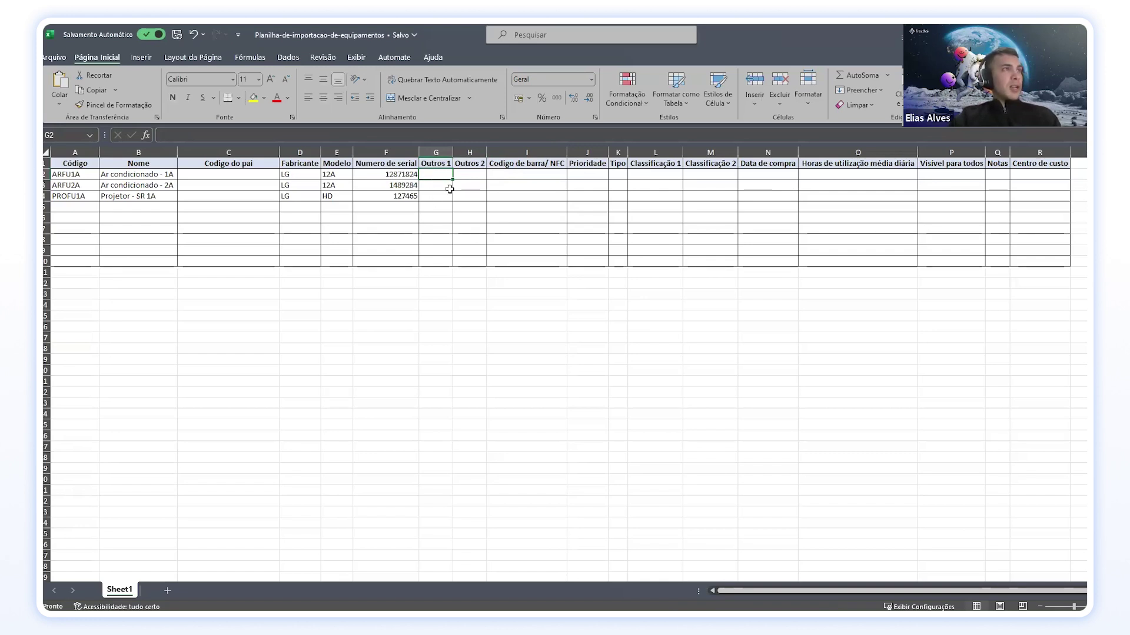
{"action": "left_click", "coordinate": [539, 174]}
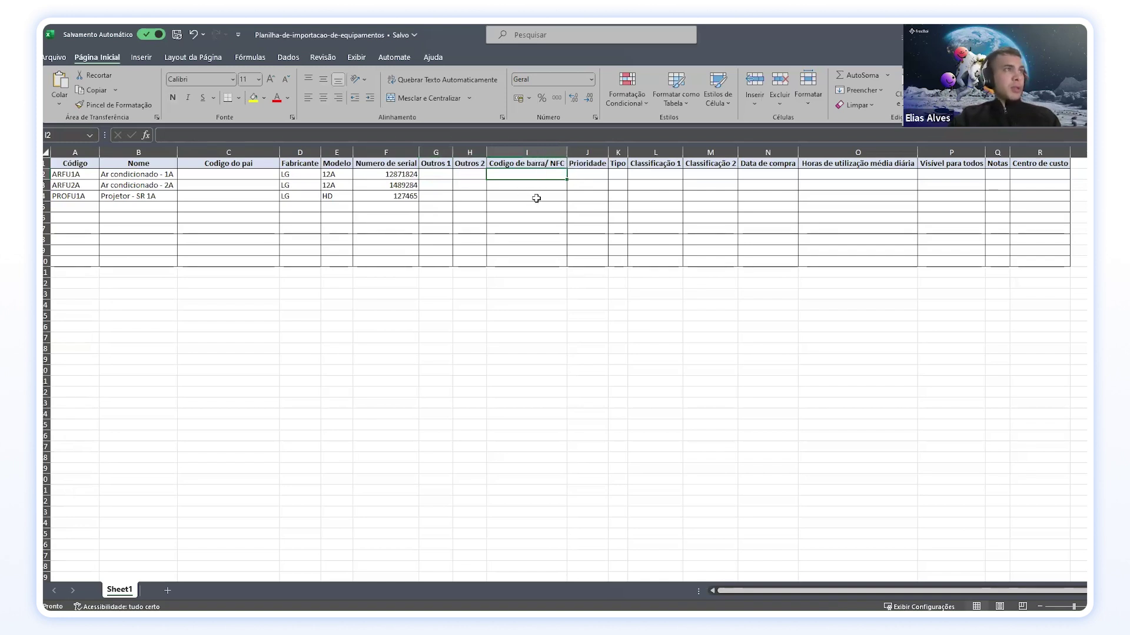
{"action": "key", "text": "Tab"}
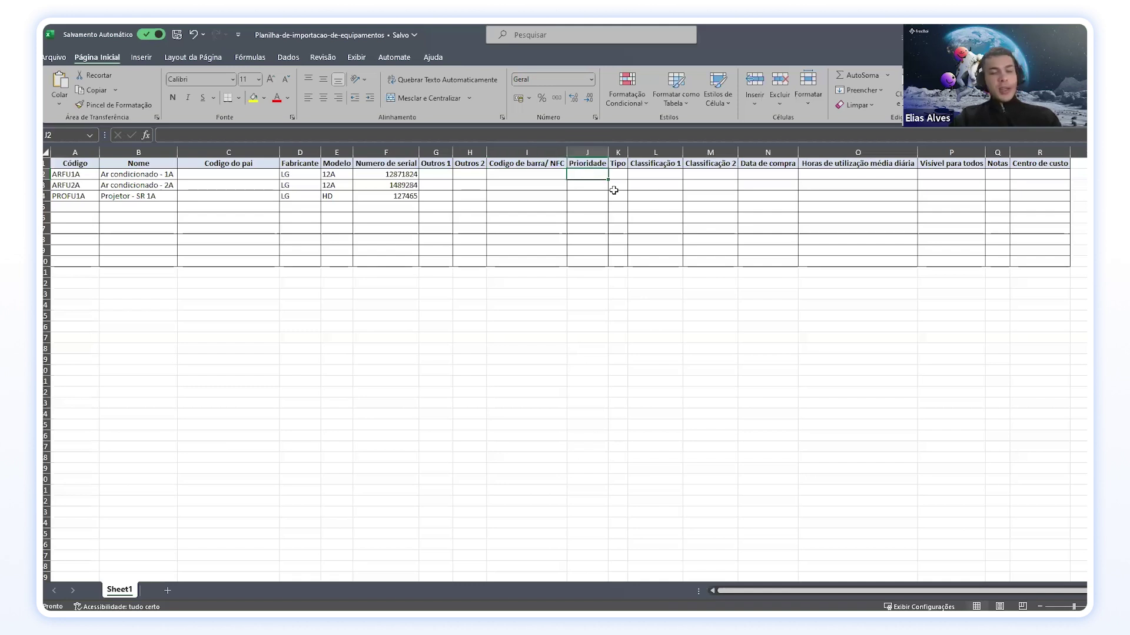
{"action": "type", "text": "3"}
{"action": "key", "text": "Return"}
{"action": "type", "text": "3"}
{"action": "key", "text": "Return"}
{"action": "type", "text": "3"}
{"action": "key", "text": "Return"}
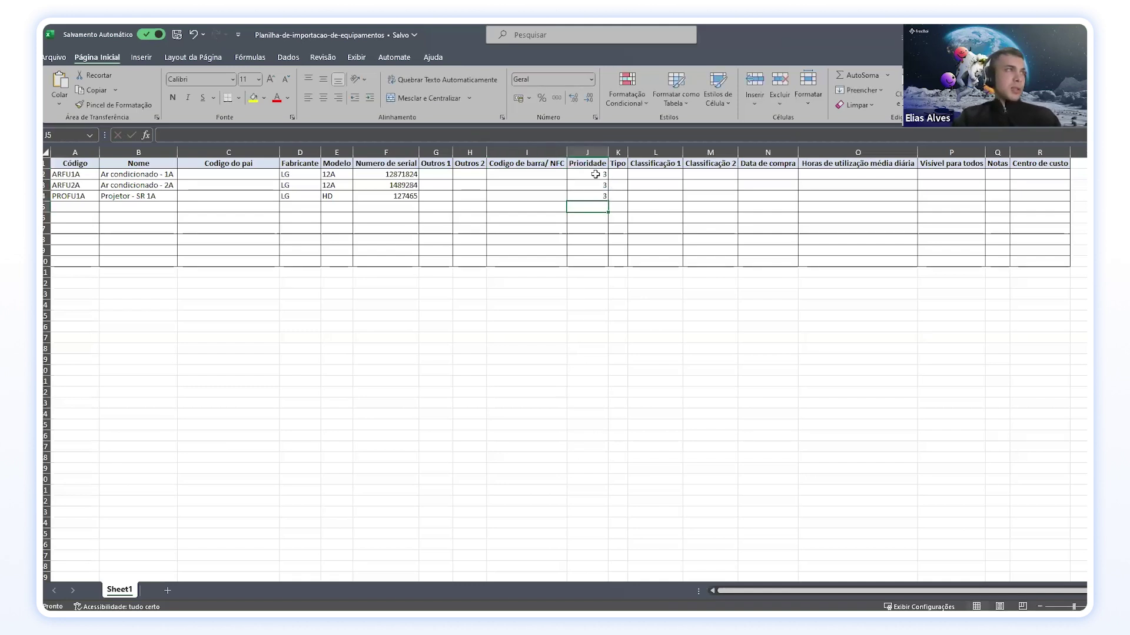
Step: Widen the Tipo column and set the first item's Tipo to 'Ar condicionado'
{"action": "left_click_drag", "start_coordinate": [627, 151], "coordinate": [659, 152]}
{"action": "left_click", "coordinate": [640, 172]}
{"action": "left_click", "coordinate": [635, 204]}
{"action": "left_click", "coordinate": [633, 175]}
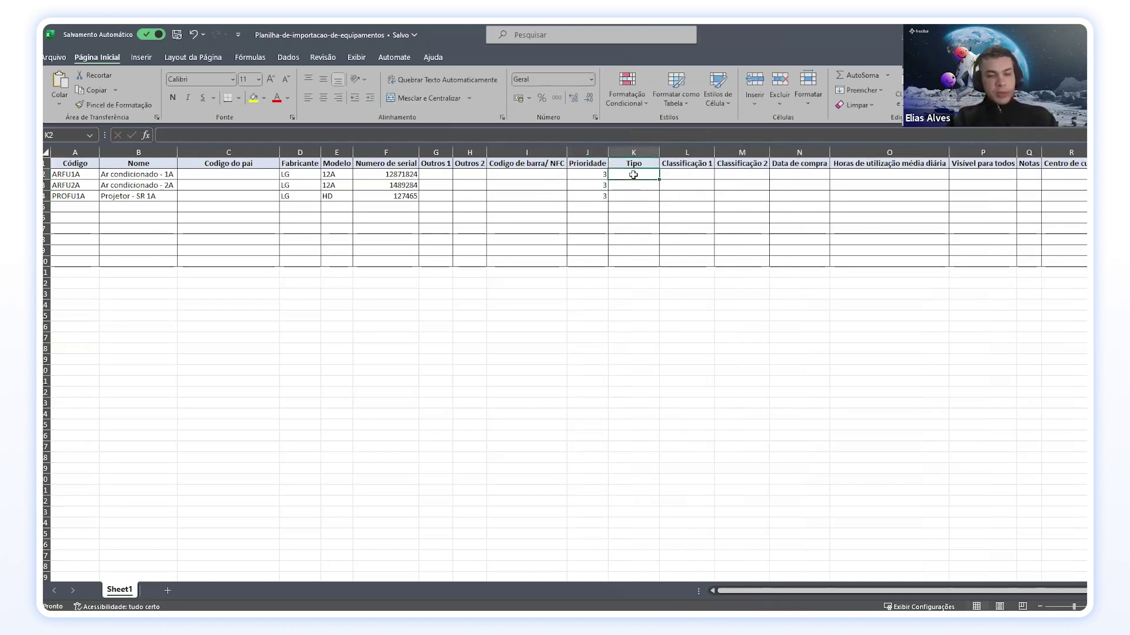
{"action": "type", "text": "A"}
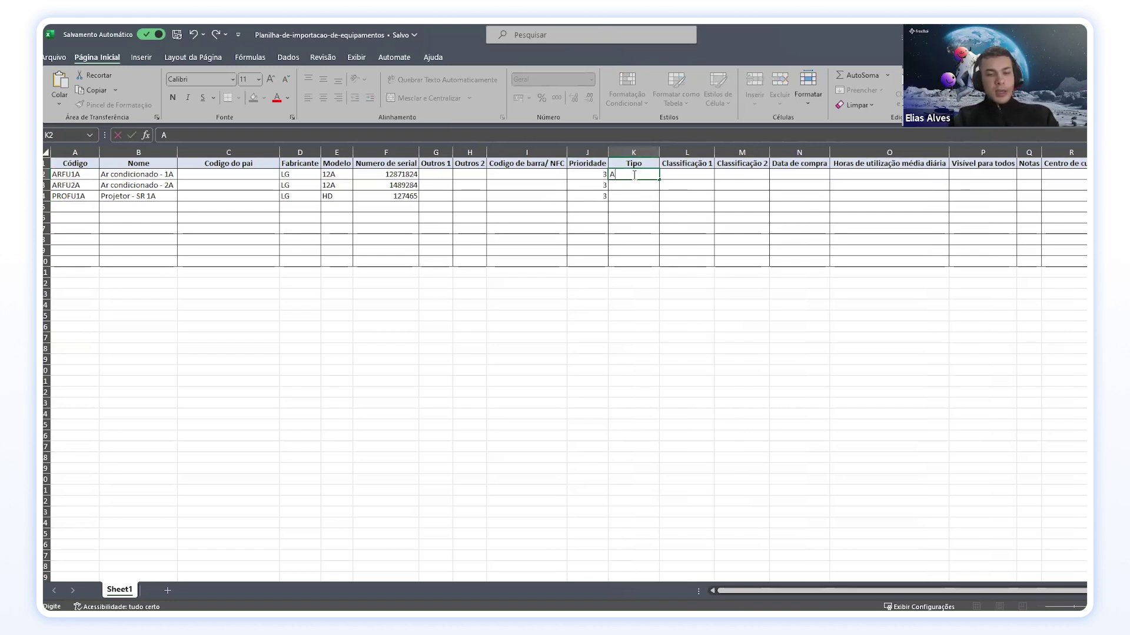
{"action": "type", "text": "R COndi"}
{"action": "key", "text": "BackSpace"}
{"action": "key", "text": "BackSpace"}
{"action": "key", "text": "BackSpace"}
{"action": "key", "text": "BackSpace"}
{"action": "key", "text": "BackSpace"}
{"action": "key", "text": "BackSpace"}
{"action": "key", "text": "BackSpace"}
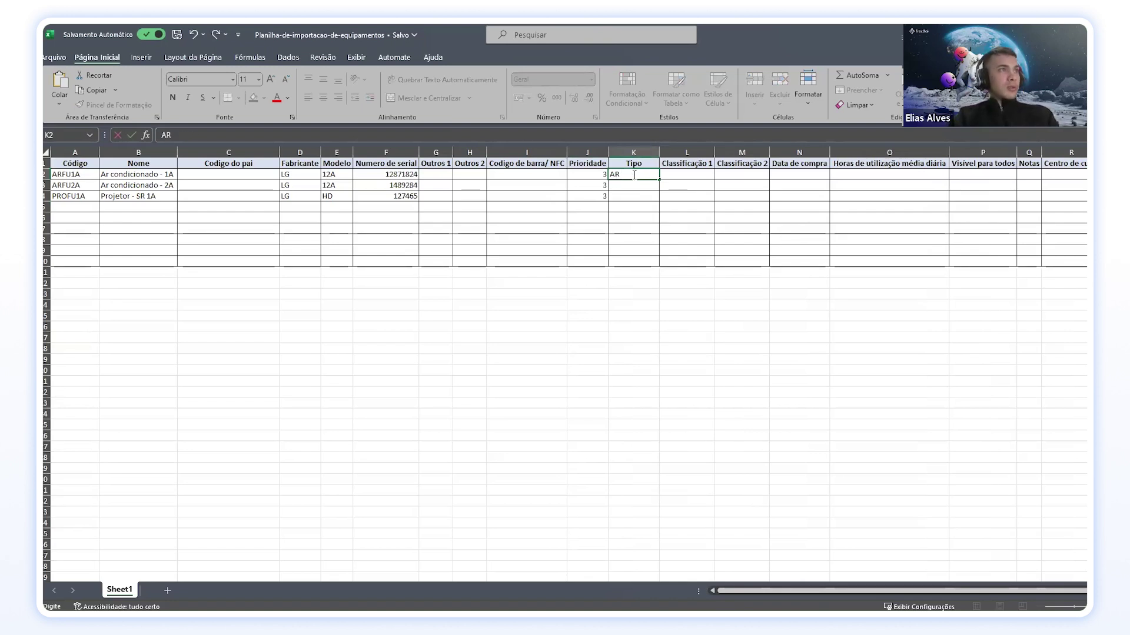
{"action": "type", "text": "r condicionado"}
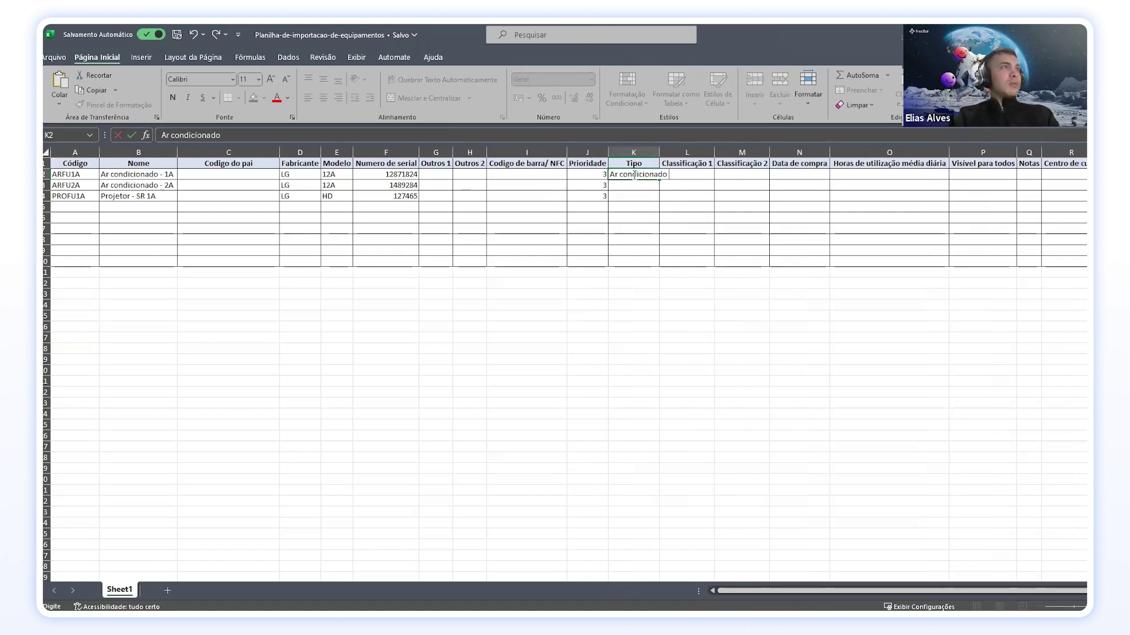
{"action": "key", "text": "Return"}
Step: Copy 'Ar condicionado' to the second item, set the projector's Tipo to 'Projetos', and autofit column K
{"action": "left_click", "coordinate": [633, 175]}
{"action": "left_click_drag", "start_coordinate": [658, 180], "coordinate": [647, 189]}
{"action": "left_click", "coordinate": [646, 197]}
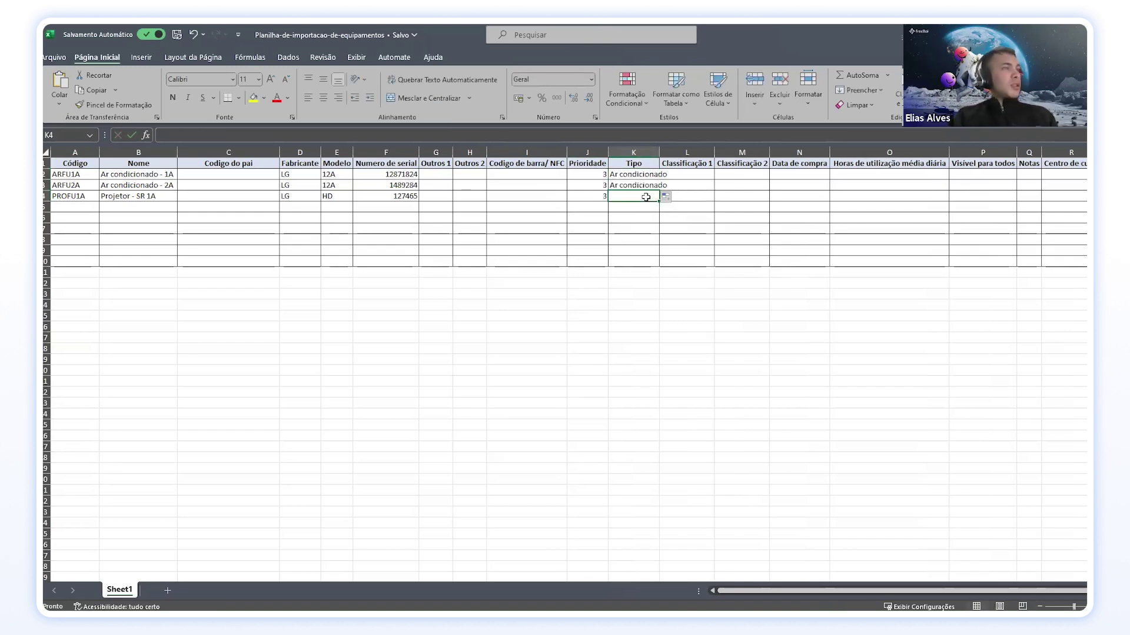
{"action": "type", "text": "Pr"}
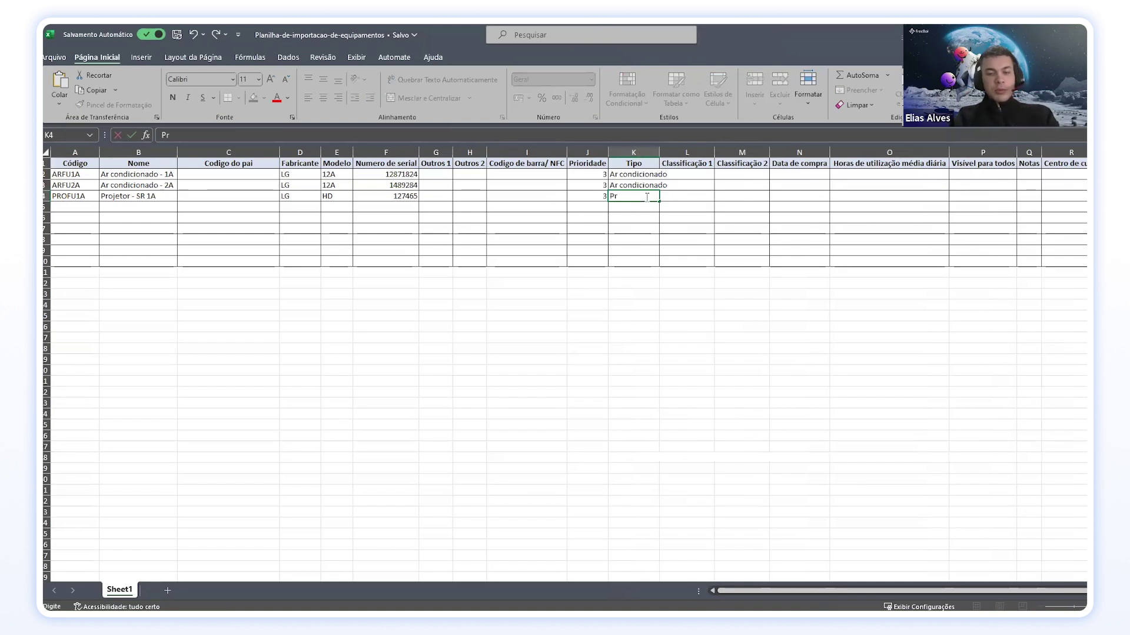
{"action": "type", "text": "ojetos"}
{"action": "key", "text": "Return"}
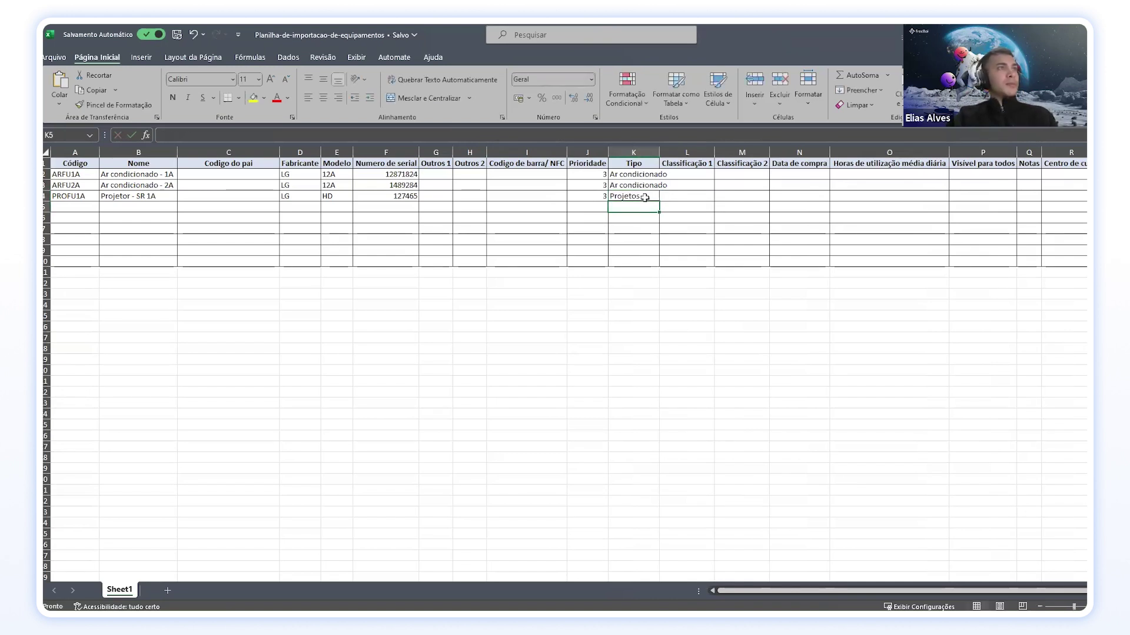
{"action": "double_click", "coordinate": [659, 147]}
Step: Set Classificação 1 to Inverter for both air conditioners
{"action": "left_click", "coordinate": [714, 175]}
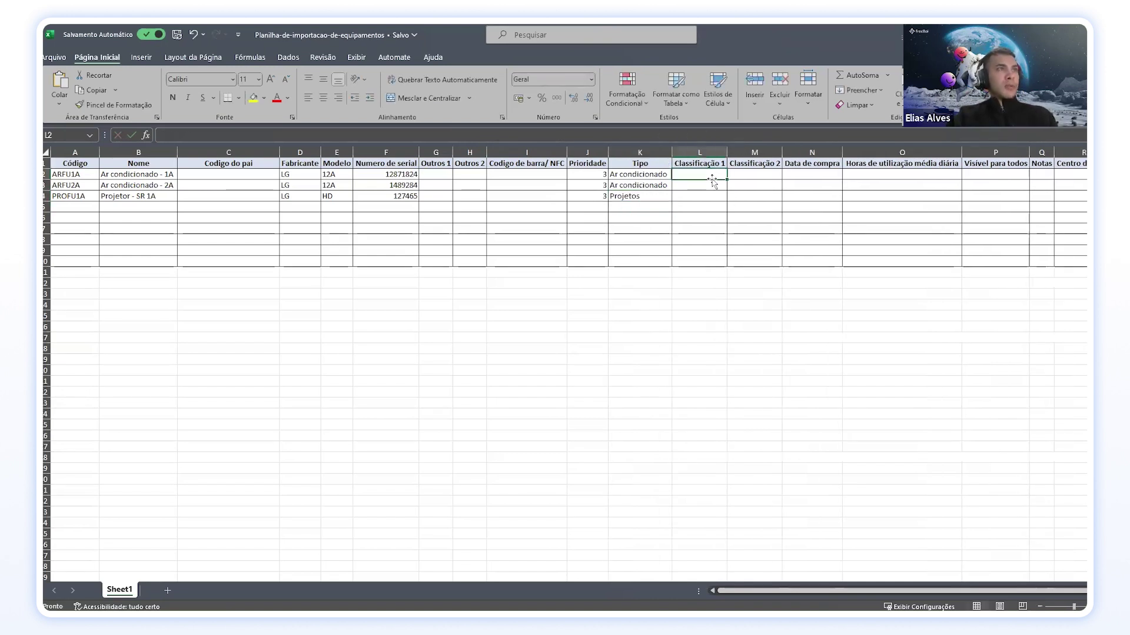
{"action": "type", "text": "Inverter"}
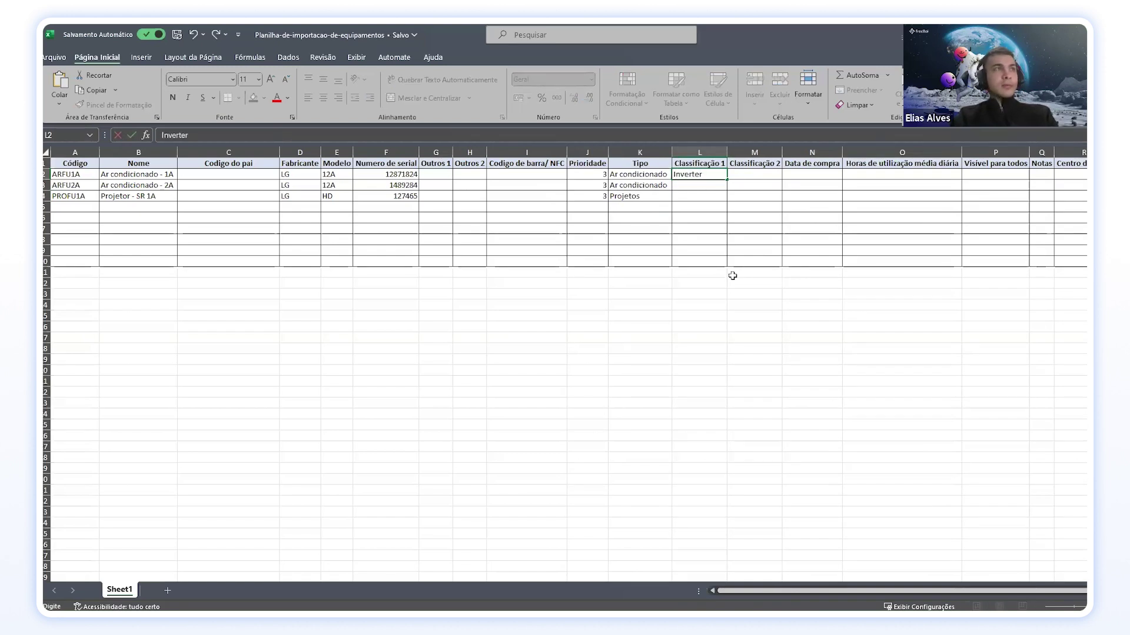
{"action": "key", "text": "Return"}
{"action": "left_click", "coordinate": [713, 174]}
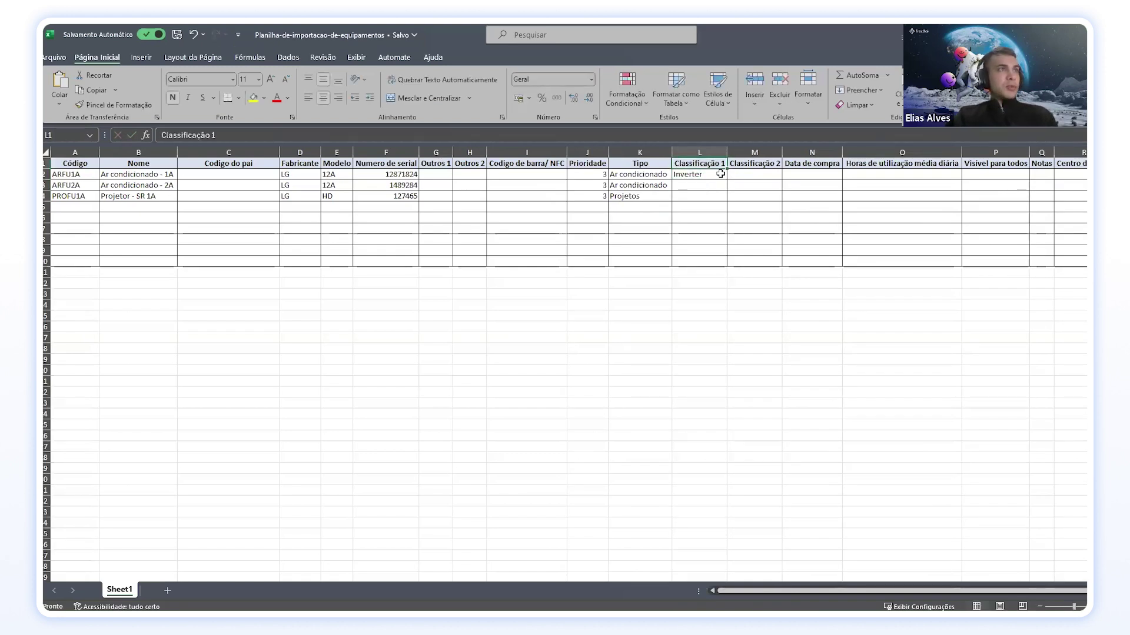
{"action": "left_click_drag", "start_coordinate": [727, 179], "coordinate": [697, 191]}
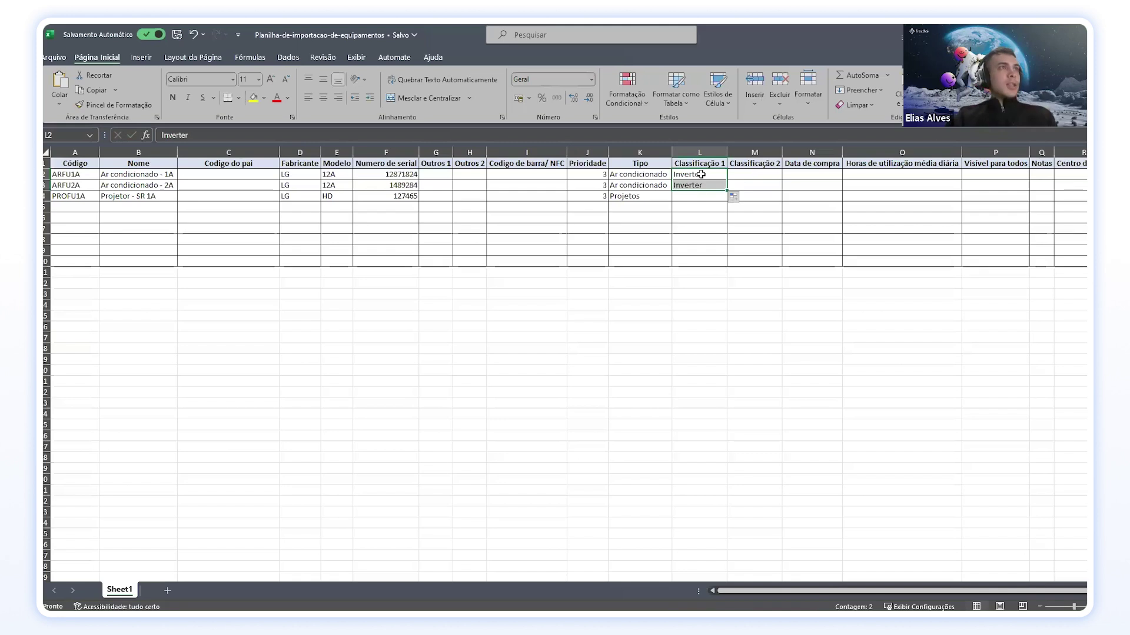
Step: Set Classificação 2 to 12000 BTU and 9000 BTU for the air conditioners
{"action": "left_click", "coordinate": [750, 178]}
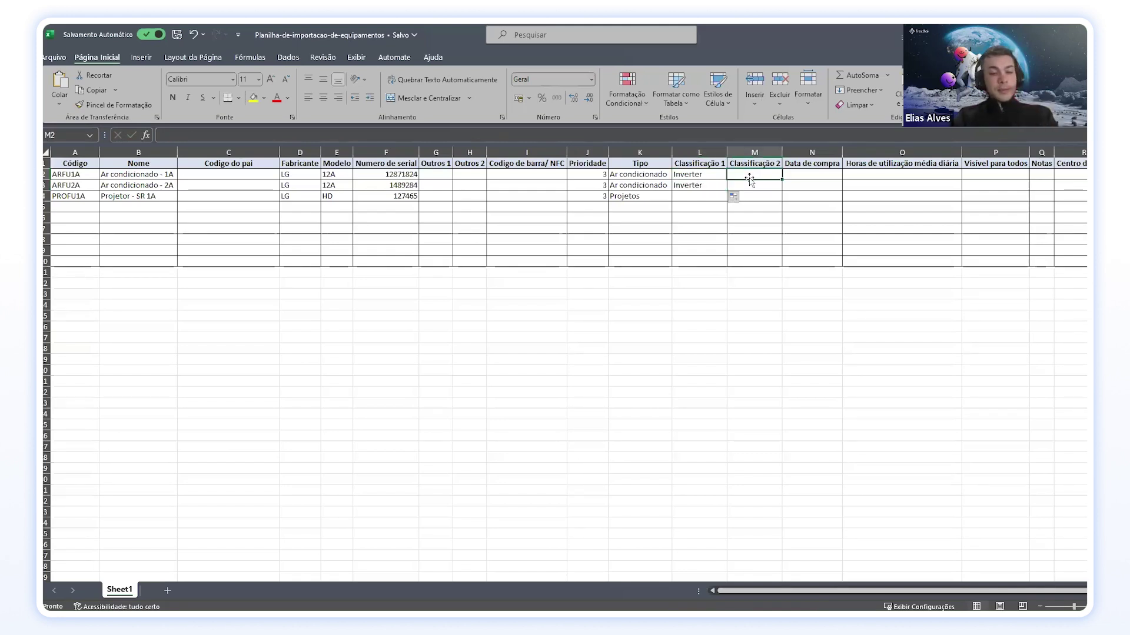
{"action": "type", "text": "12000"}
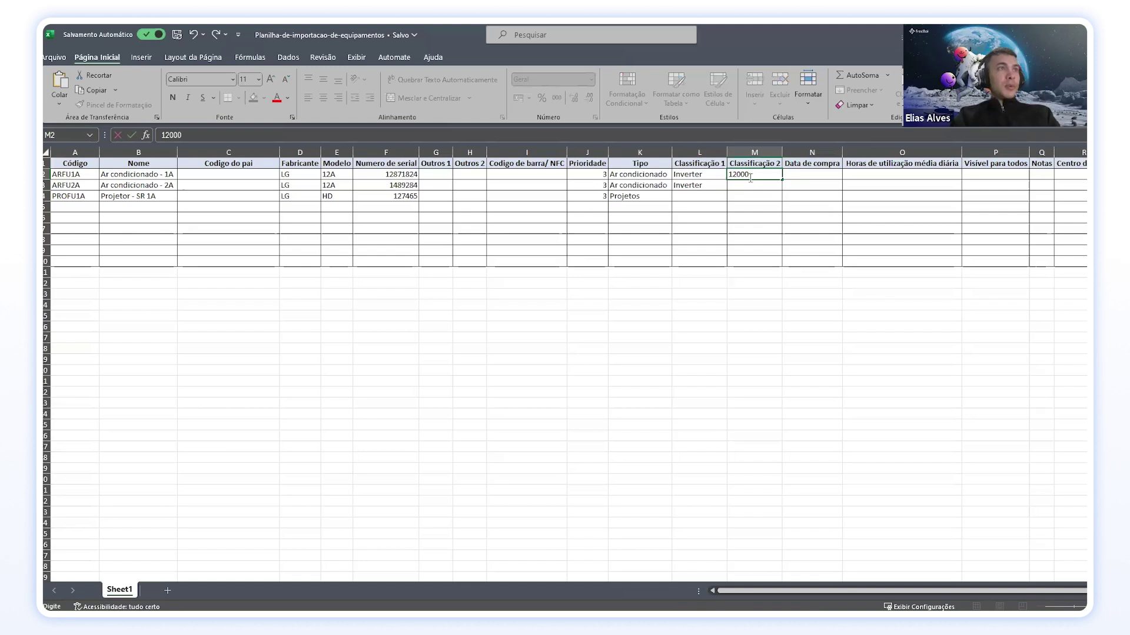
{"action": "type", "text": " M"}
{"action": "key", "text": "BackSpace"}
{"action": "type", "text": "BTU"}
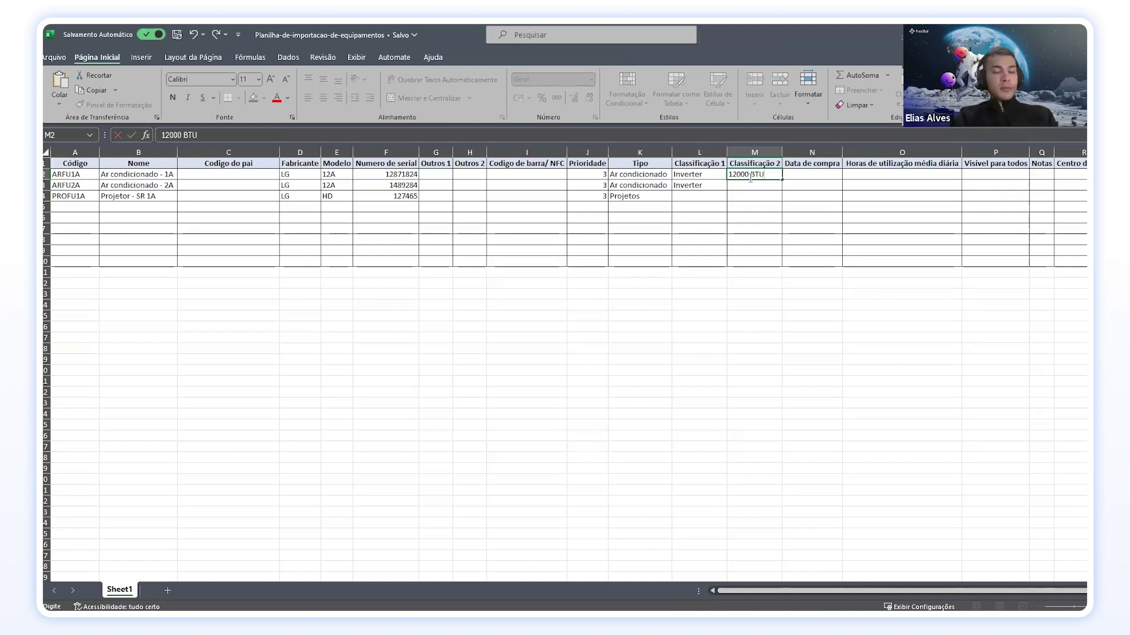
{"action": "key", "text": "Return"}
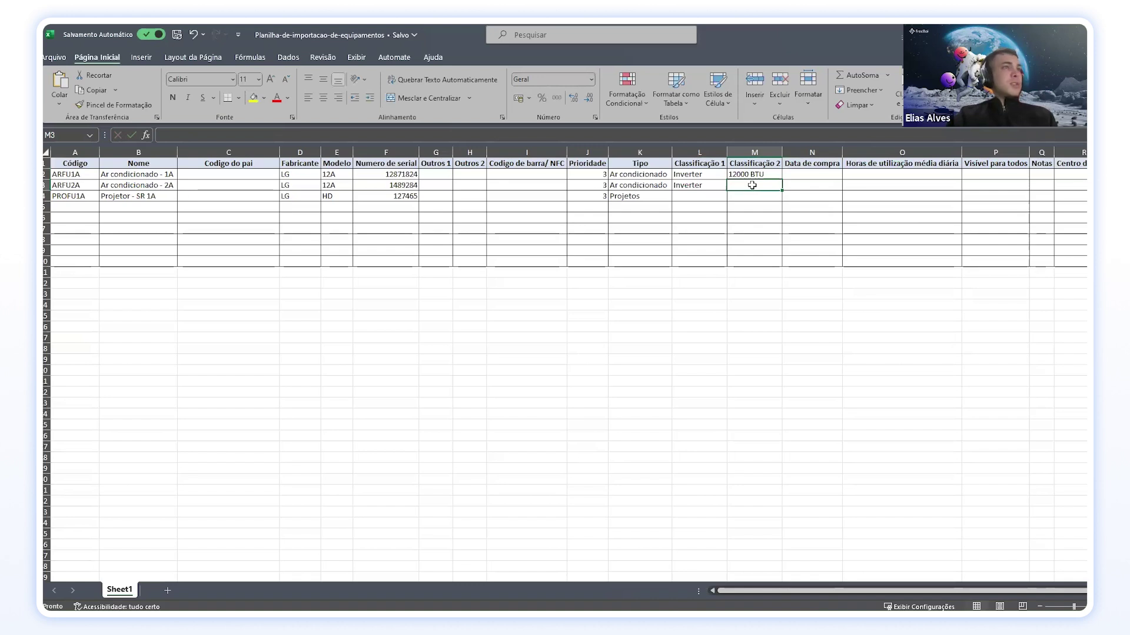
{"action": "type", "text": "9"}
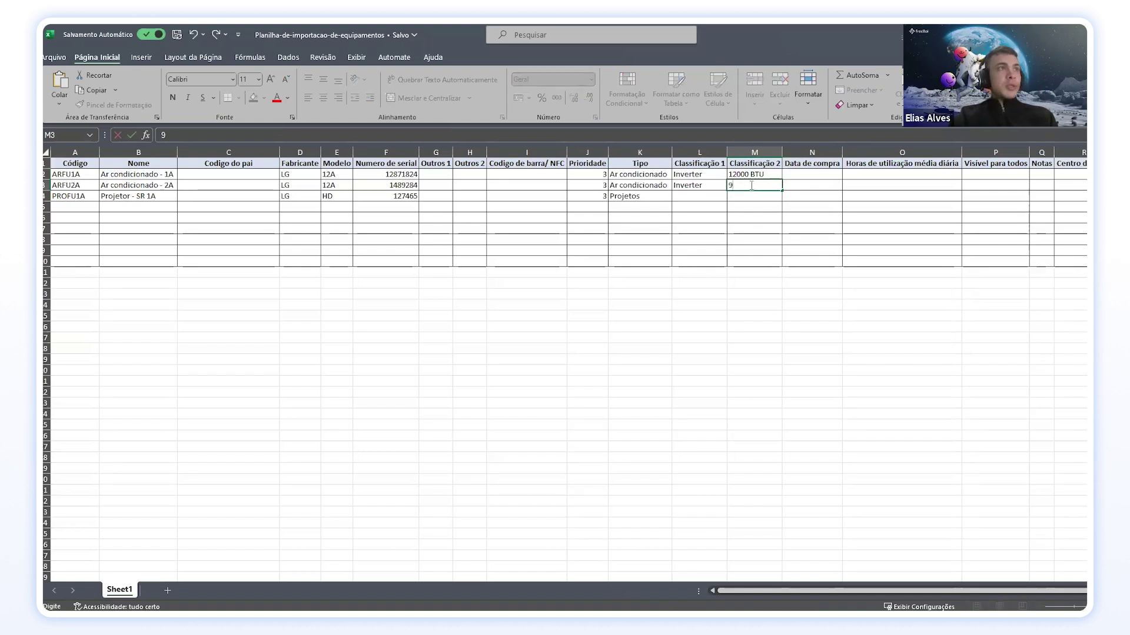
{"action": "type", "text": "000 BTU"}
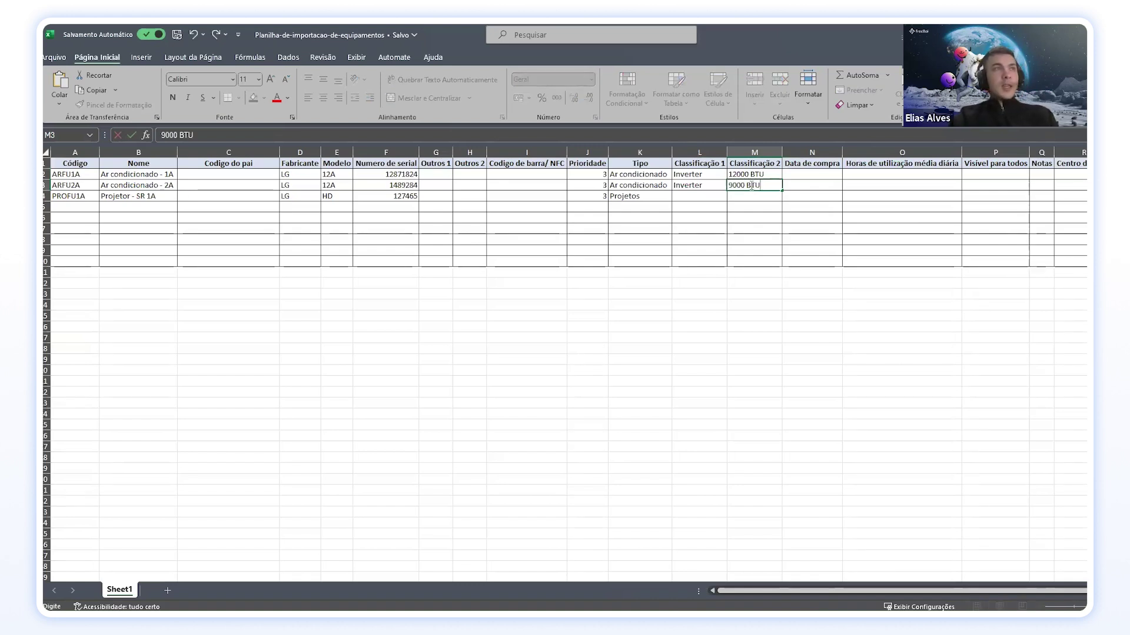
{"action": "key", "text": "Return"}
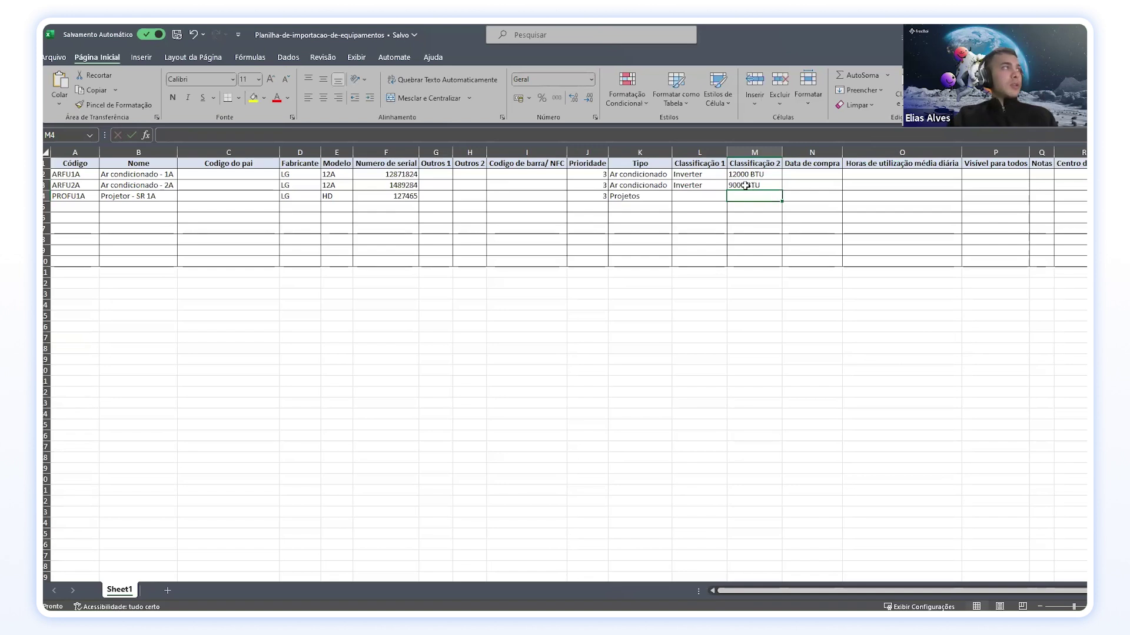
Step: Correct the projector's Tipo from 'Projetos' to 'Projetor'
{"action": "left_click", "coordinate": [706, 195]}
{"action": "double_click", "coordinate": [706, 195]}
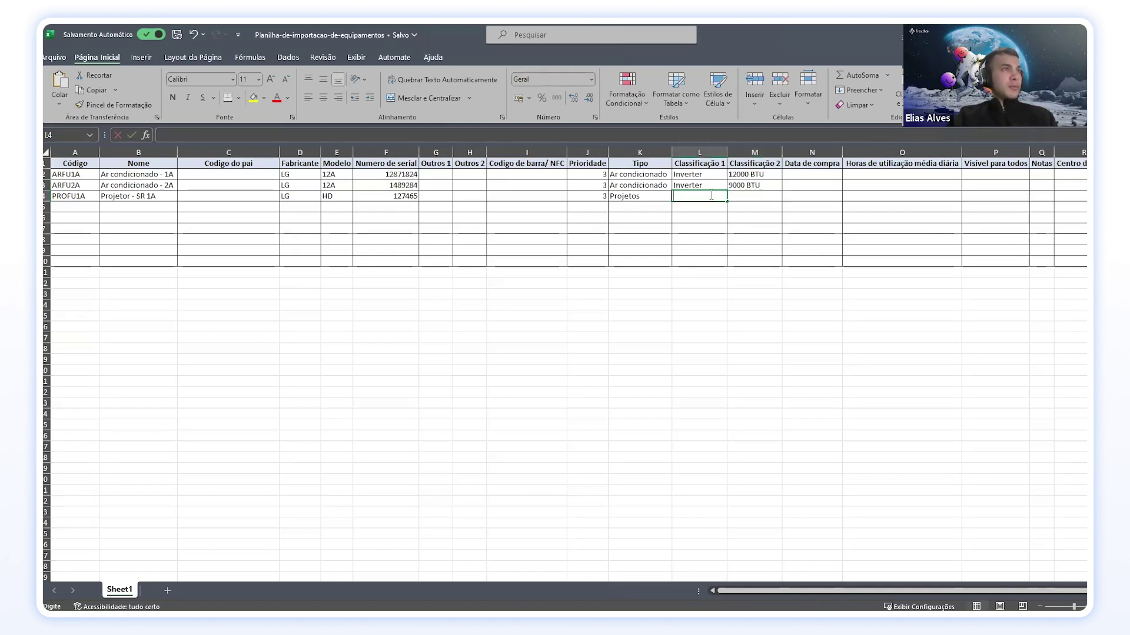
{"action": "double_click", "coordinate": [641, 198]}
{"action": "key", "text": "BackSpace"}
{"action": "type", "text": "r"}
{"action": "key", "text": "Return"}
Step: Give the projector Classificação 1 HD and Classificação 2 1080p
{"action": "left_click", "coordinate": [679, 200]}
{"action": "double_click", "coordinate": [699, 197]}
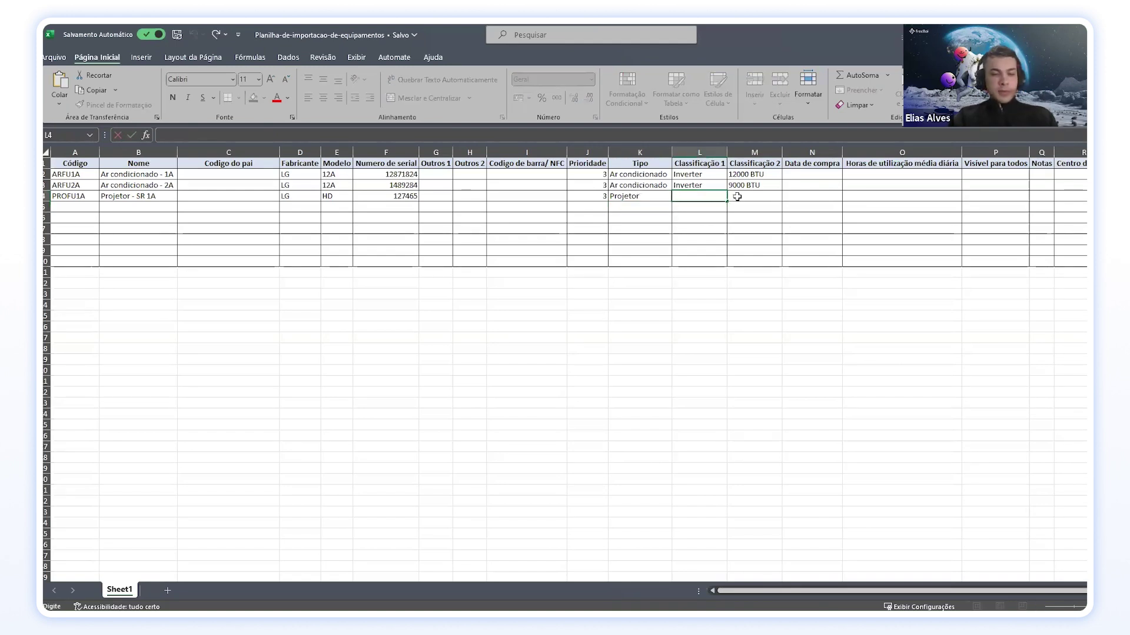
{"action": "type", "text": "DH"}
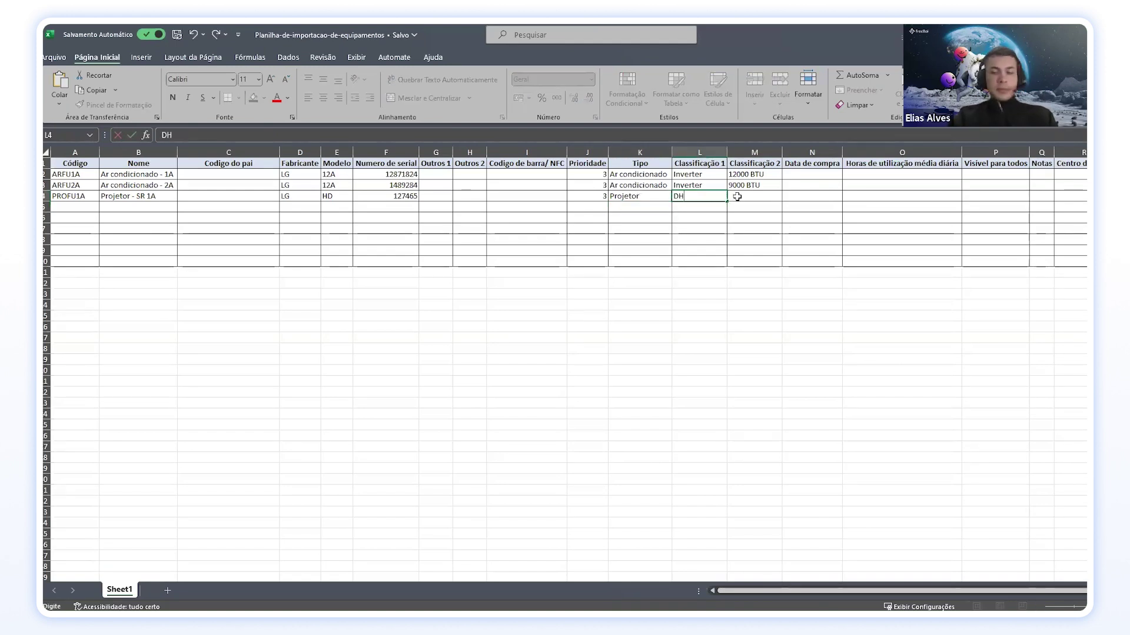
{"action": "key", "text": "BackSpace"}
{"action": "type", "text": "HD"}
{"action": "left_click", "coordinate": [736, 197]}
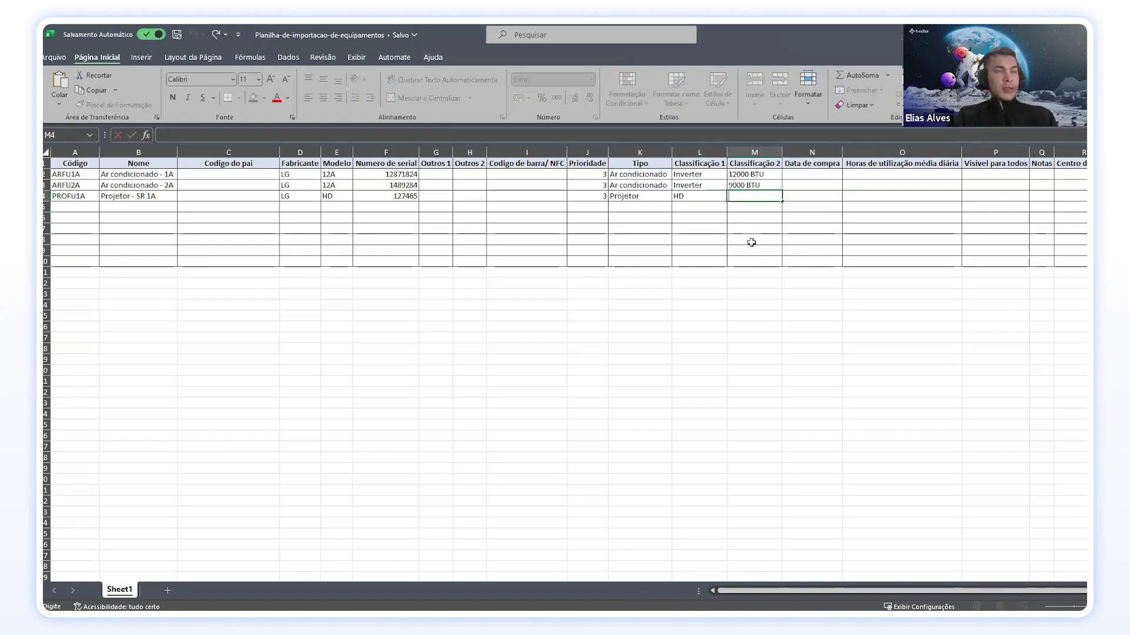
{"action": "type", "text": "!"}
{"action": "type", "text": "1090"}
{"action": "key", "text": "BackSpace"}
{"action": "key", "text": "BackSpace"}
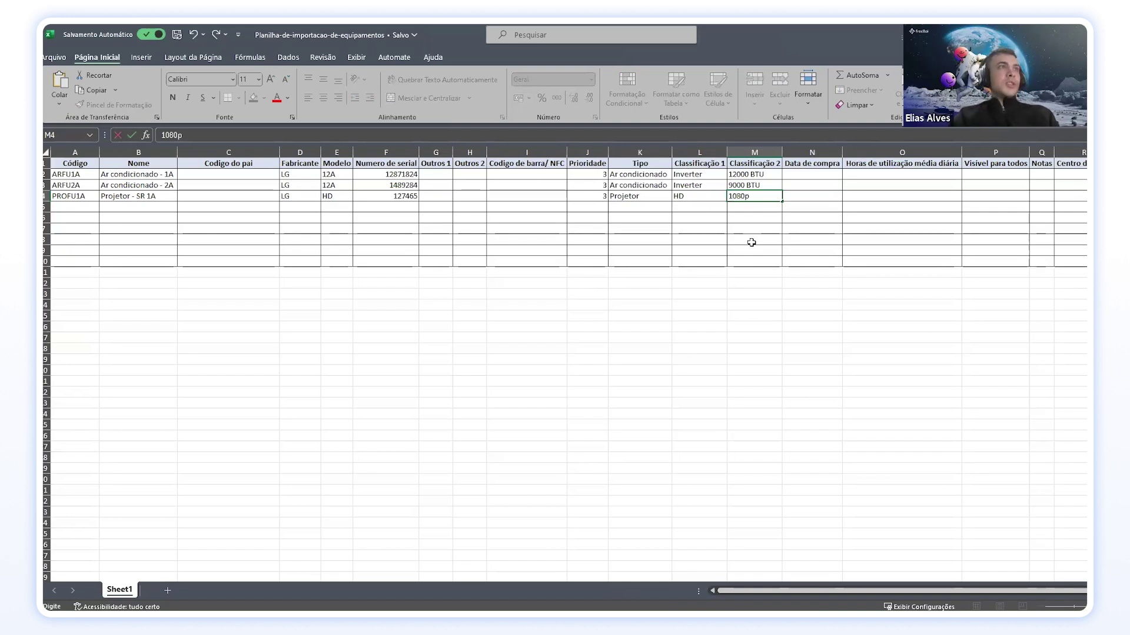
{"action": "type", "text": "80p"}
{"action": "key", "text": "Return"}
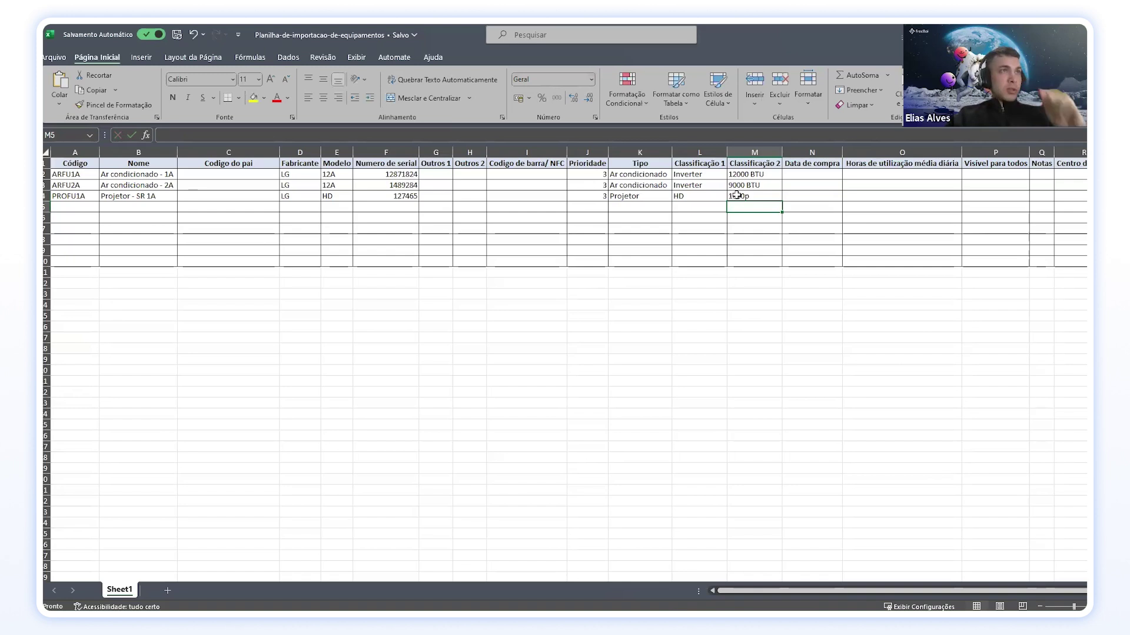
{"action": "left_click", "coordinate": [810, 175]}
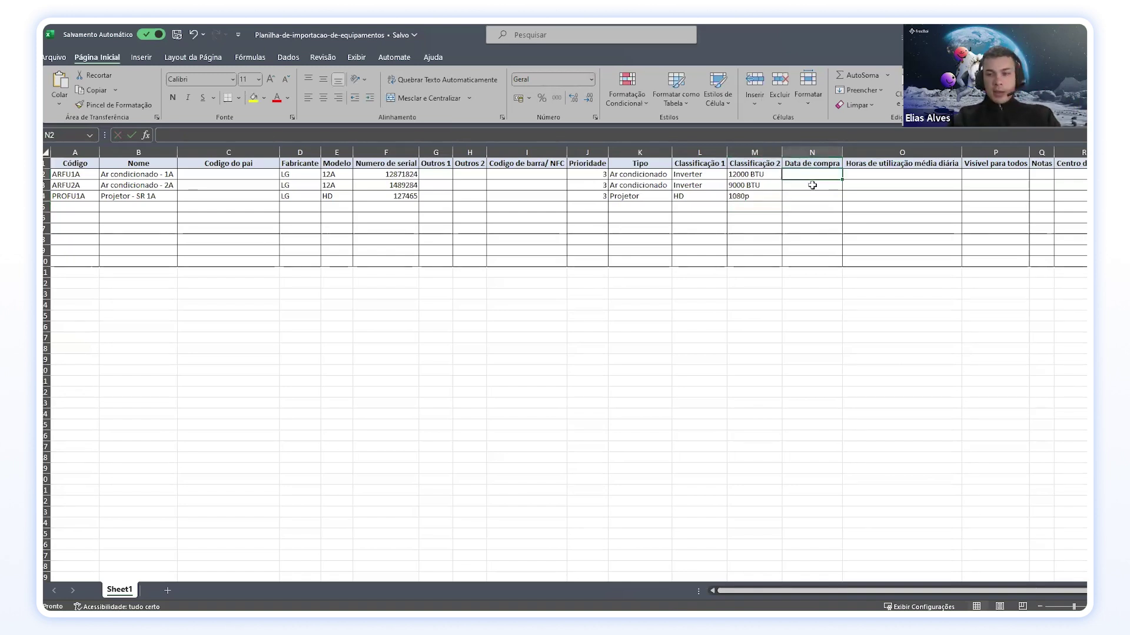
Step: Set the purchase date 21/05/2024 for all three items
{"action": "type", "text": "21/05/202"}
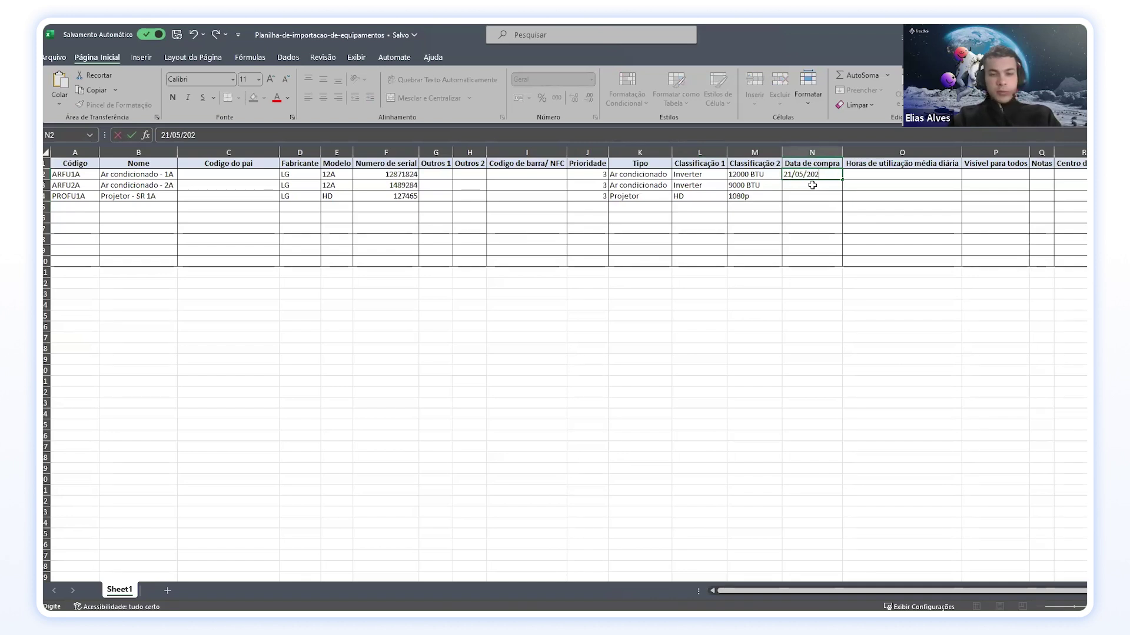
{"action": "type", "text": "4"}
{"action": "key", "text": "ctrl+Return"}
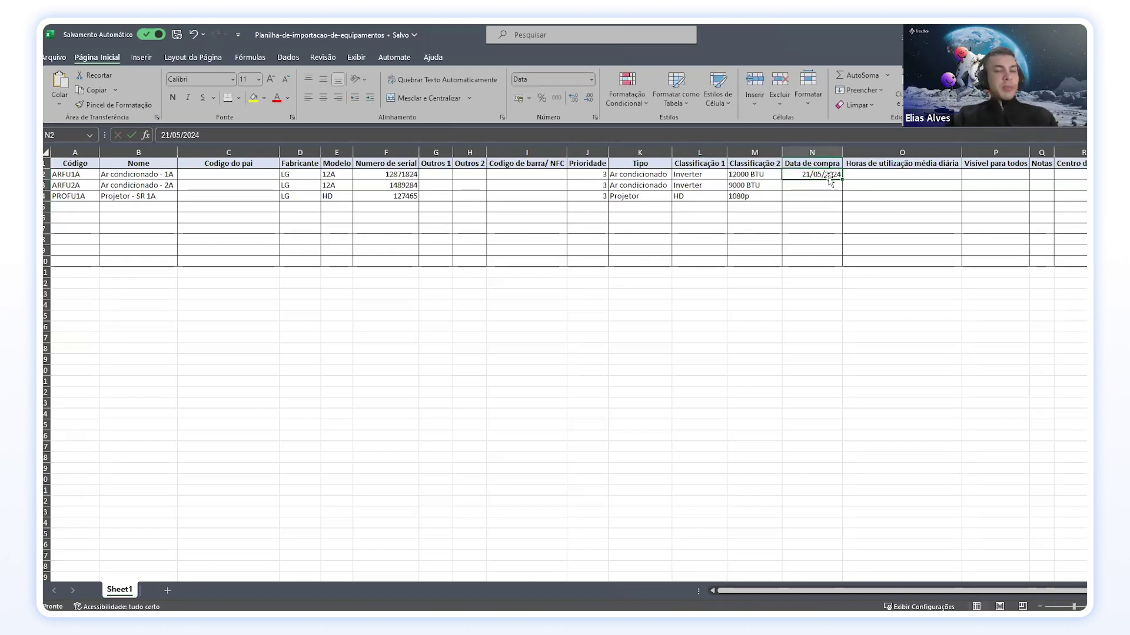
{"action": "key", "text": "ctrl+c"}
{"action": "left_click_drag", "start_coordinate": [816, 184], "coordinate": [820, 197]}
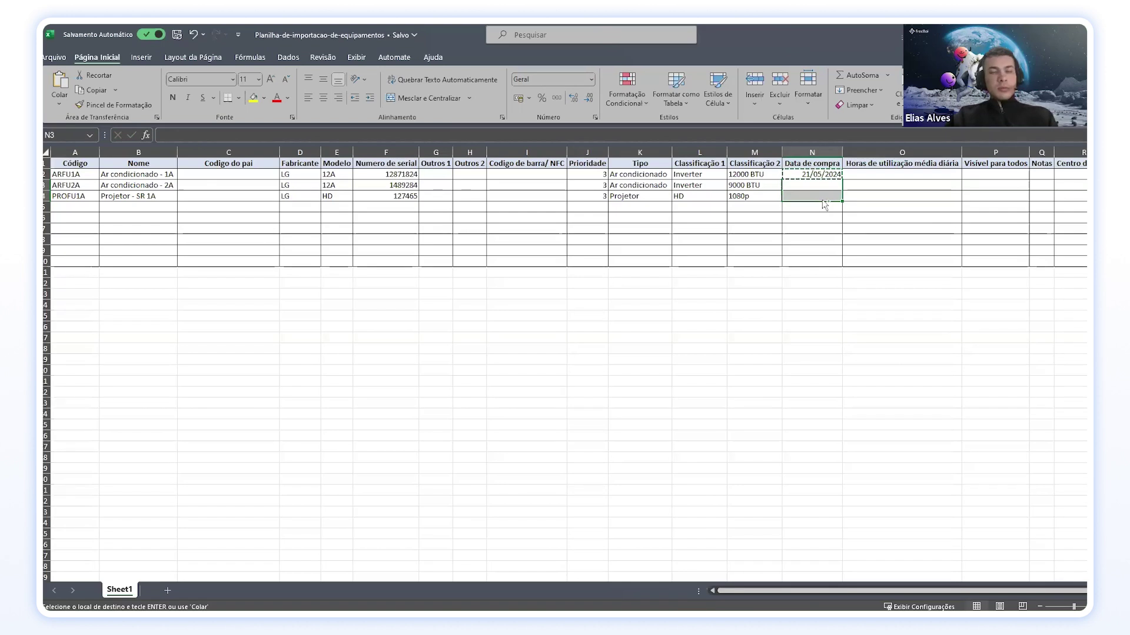
{"action": "key", "text": "ctrl+v"}
Step: Enter daily usage hours 8, 8 and 2 for the three items
{"action": "key", "text": "Right"}
{"action": "key", "text": "Up"}
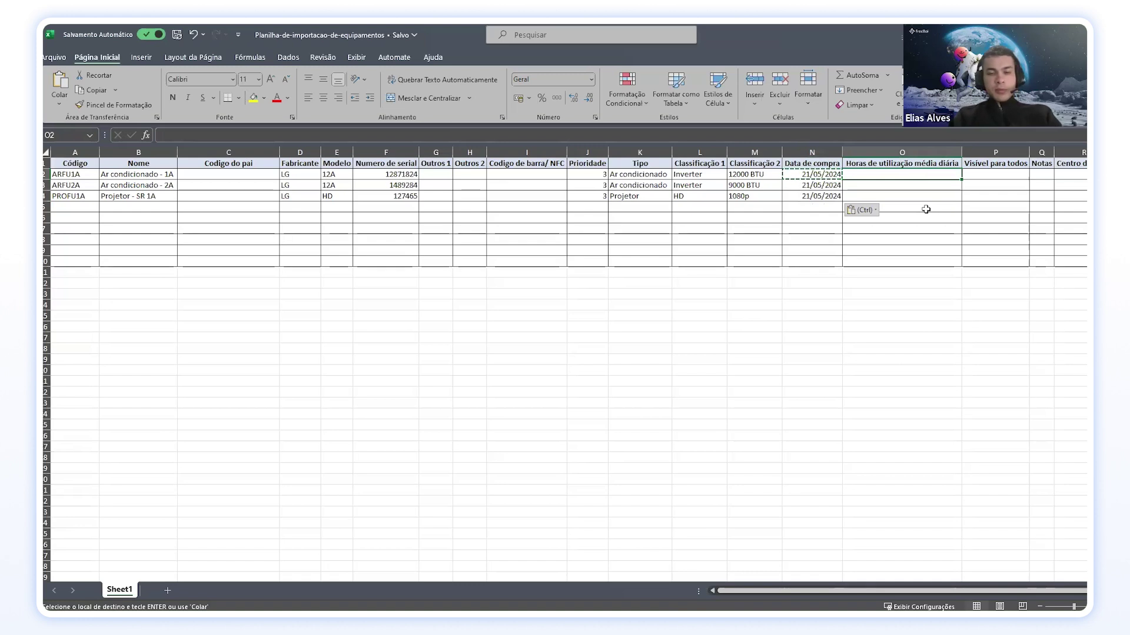
{"action": "type", "text": "8"}
{"action": "key", "text": "Return"}
{"action": "type", "text": "8"}
{"action": "key", "text": "Return"}
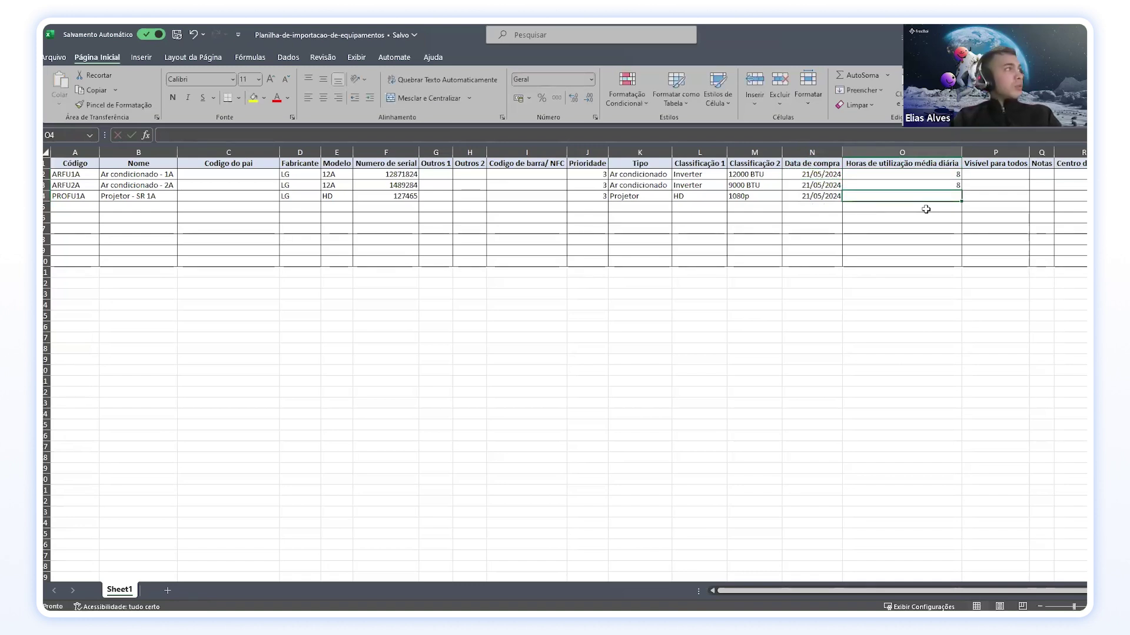
{"action": "type", "text": "2"}
{"action": "key", "text": "Return"}
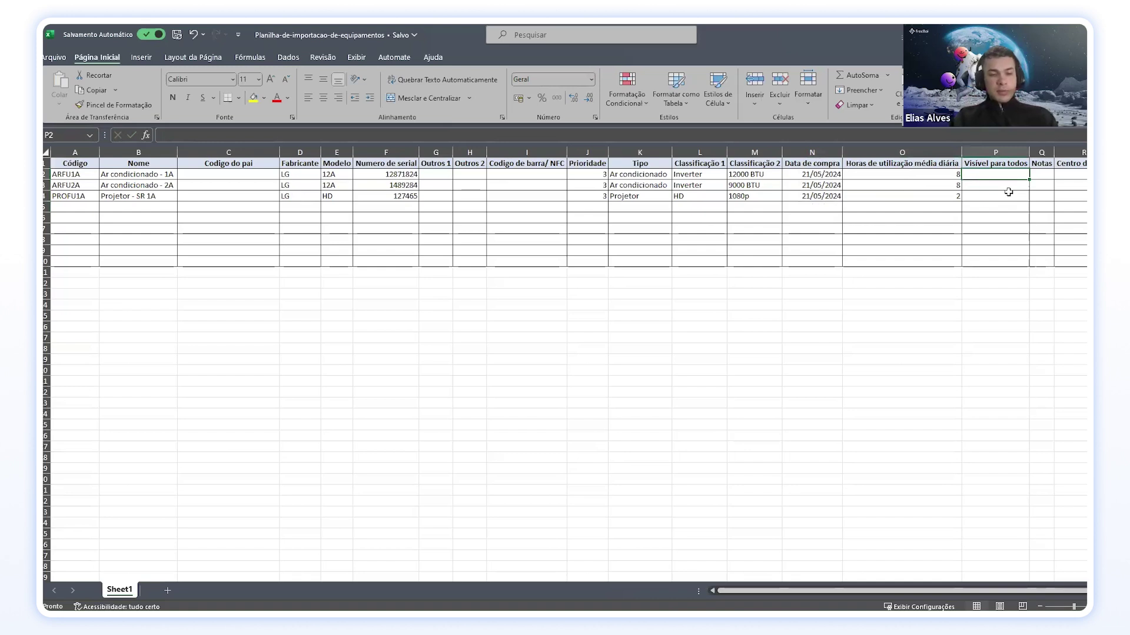
{"action": "type", "text": "SI"}
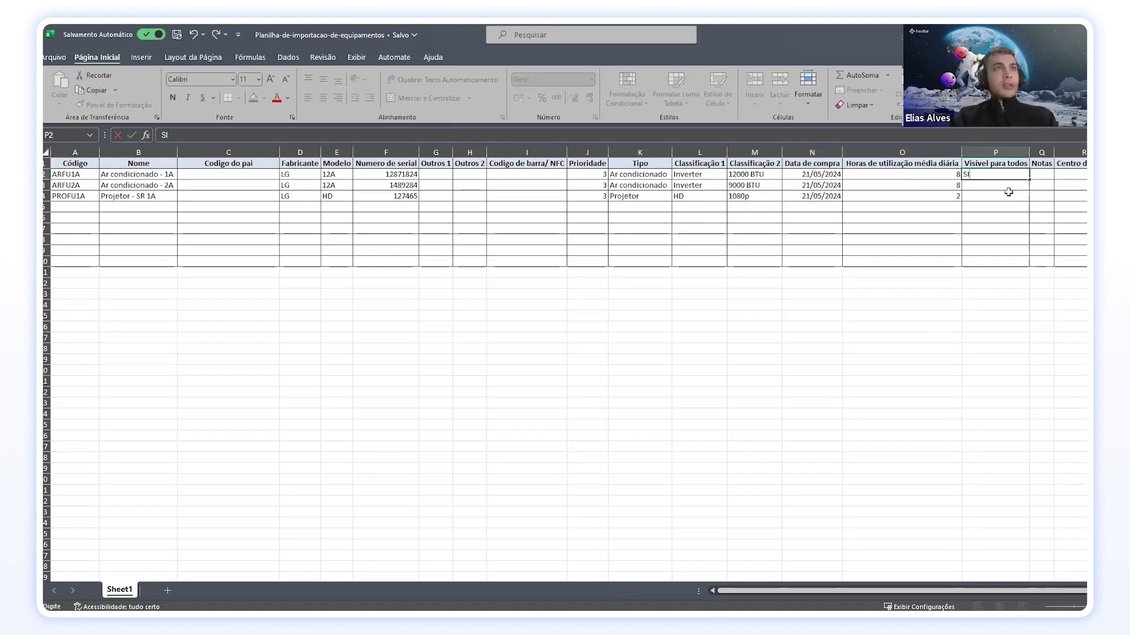
{"action": "key", "text": "Return"}
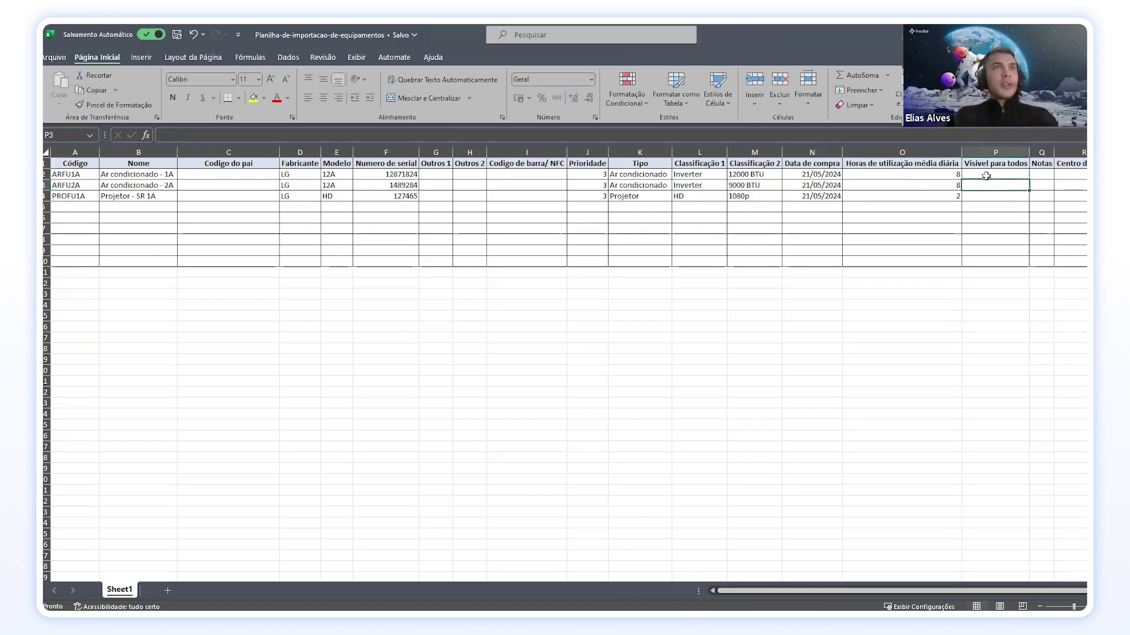
{"action": "left_click_drag", "start_coordinate": [1053, 151], "coordinate": [1069, 152]}
{"action": "double_click", "coordinate": [1052, 174]}
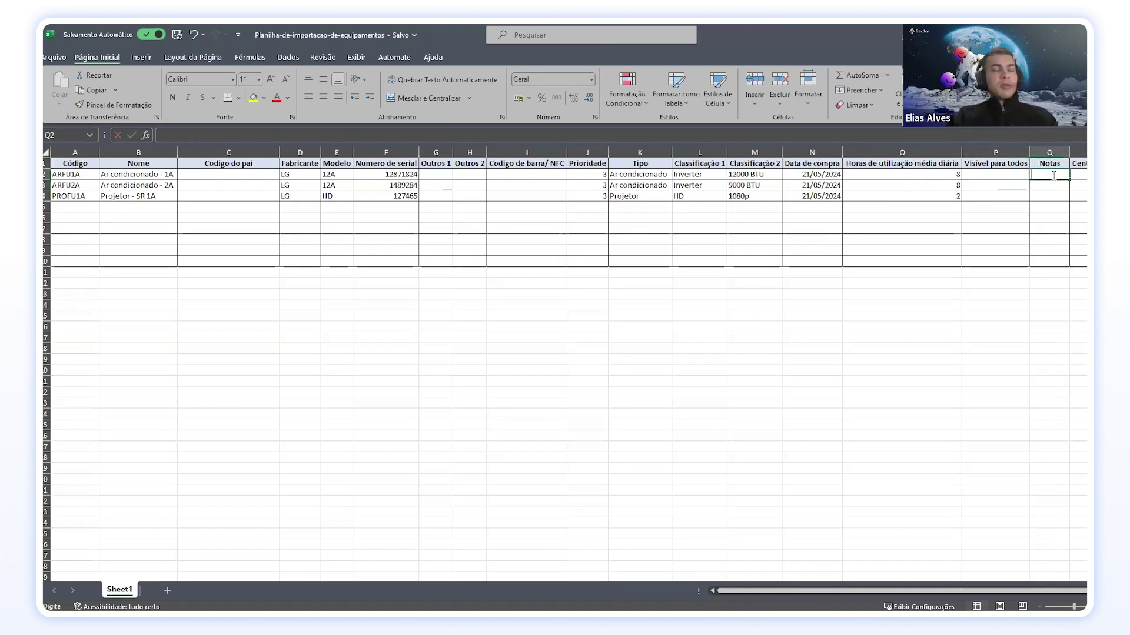
{"action": "left_click", "coordinate": [1045, 185]}
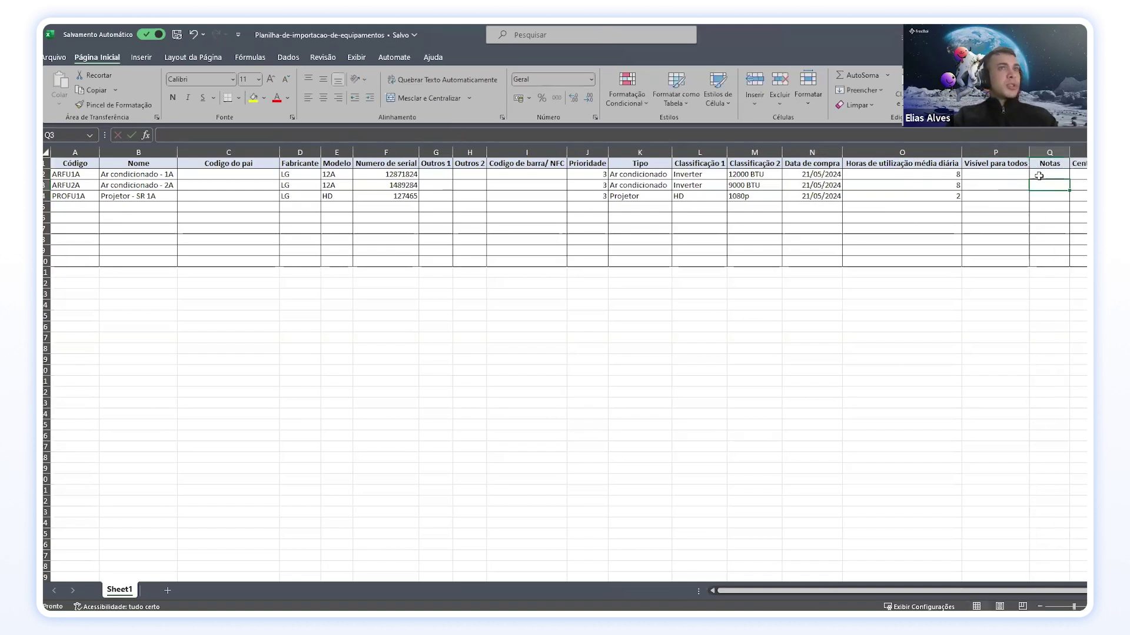
{"action": "left_click_drag", "start_coordinate": [1069, 152], "coordinate": [1054, 152]}
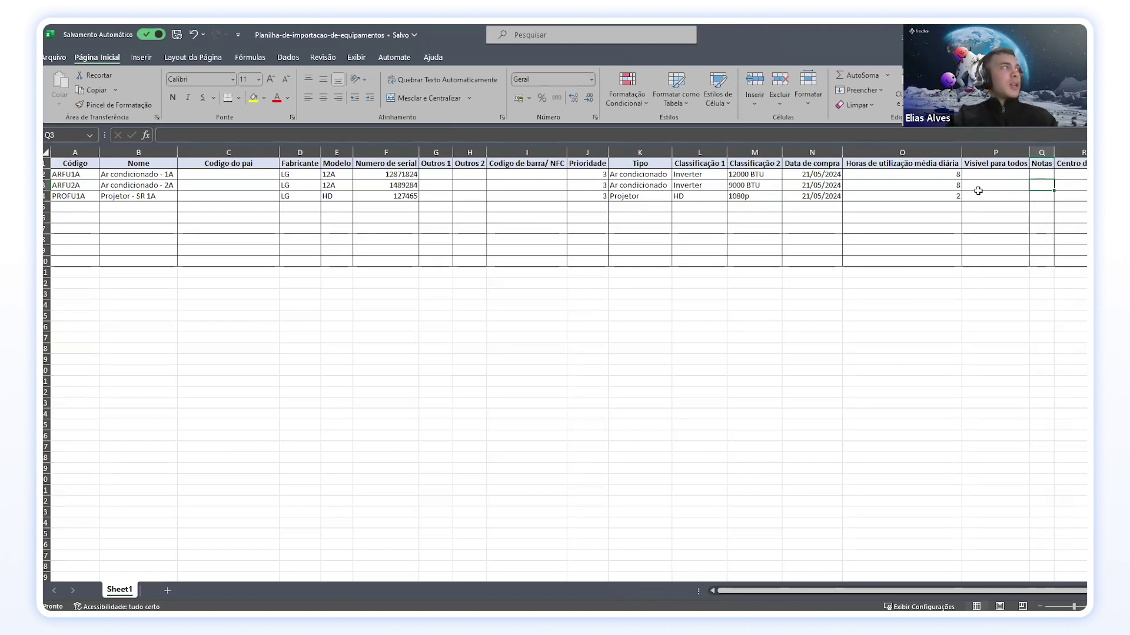
{"action": "left_click_drag", "start_coordinate": [1066, 196], "coordinate": [61, 175]}
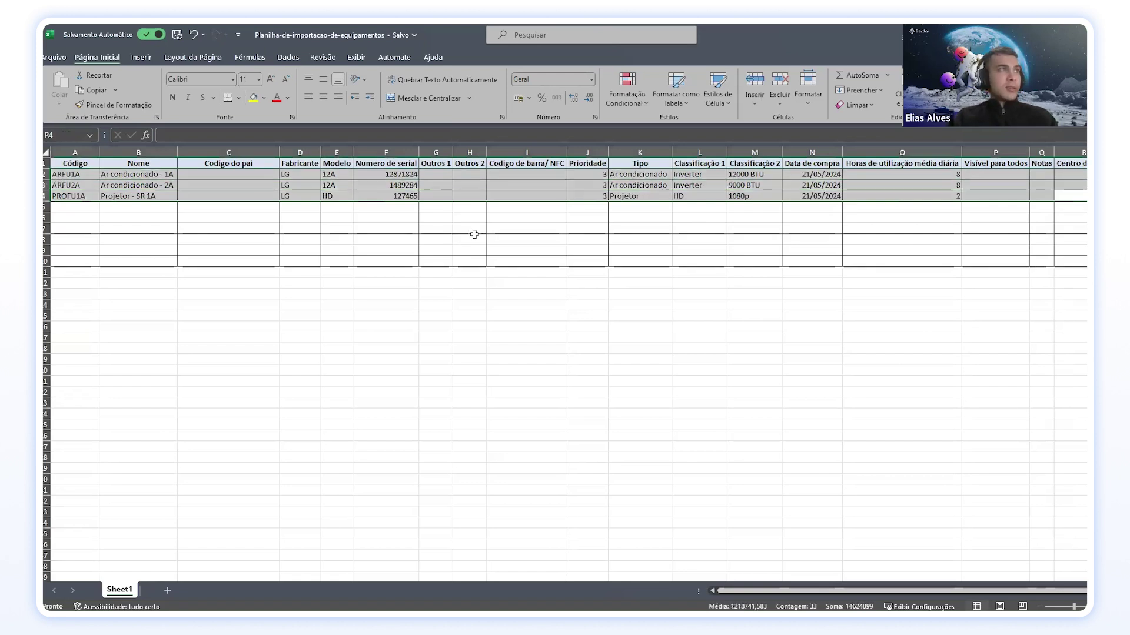
{"action": "left_click", "coordinate": [334, 195]}
{"action": "left_click", "coordinate": [115, 153]}
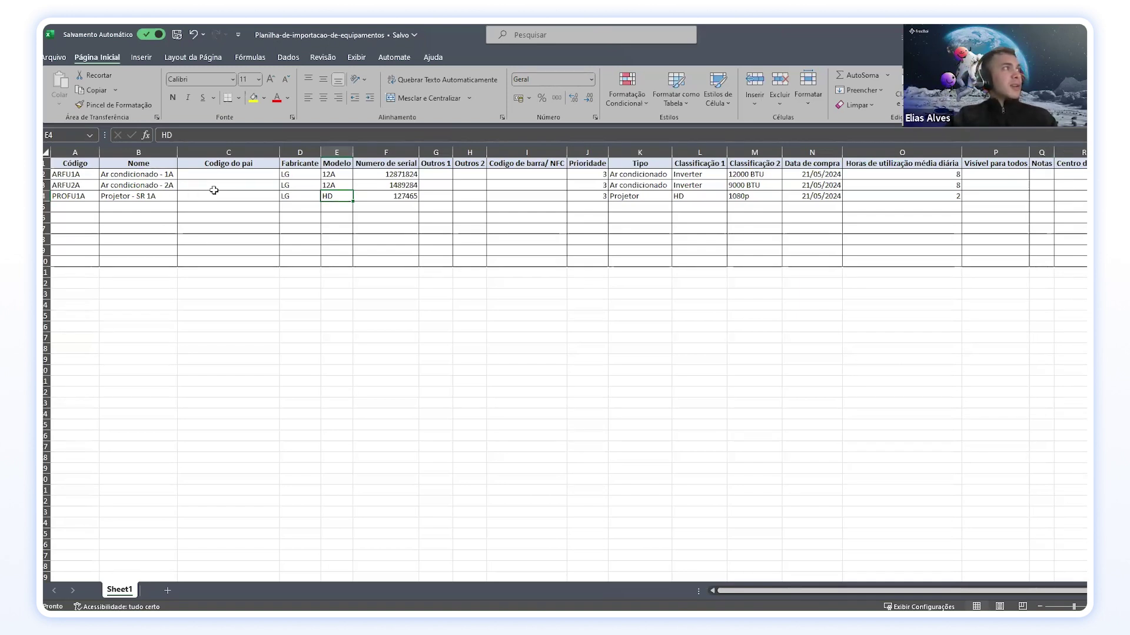
{"action": "left_click", "coordinate": [234, 175]}
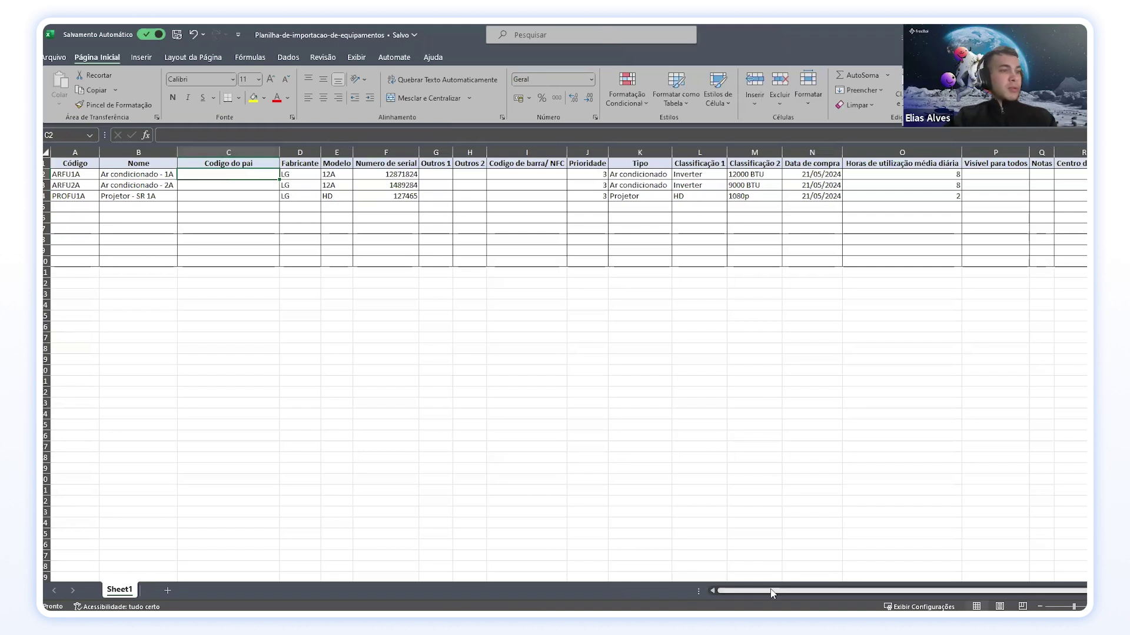
{"action": "mouse_move", "coordinate": [739, 612]}
{"action": "mouse_move", "coordinate": [688, 612]}
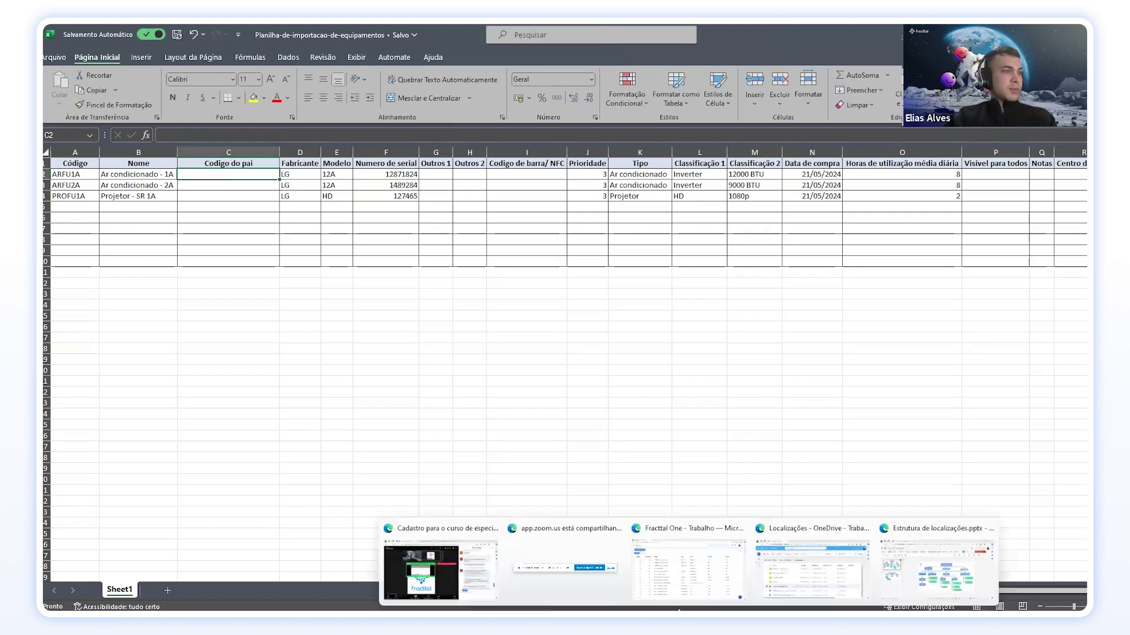
Step: Find the Sala de Reunião room under Condomínio FU in the asset tree and copy its code SR1A
{"action": "left_click", "coordinate": [687, 565]}
{"action": "left_click", "coordinate": [115, 122]}
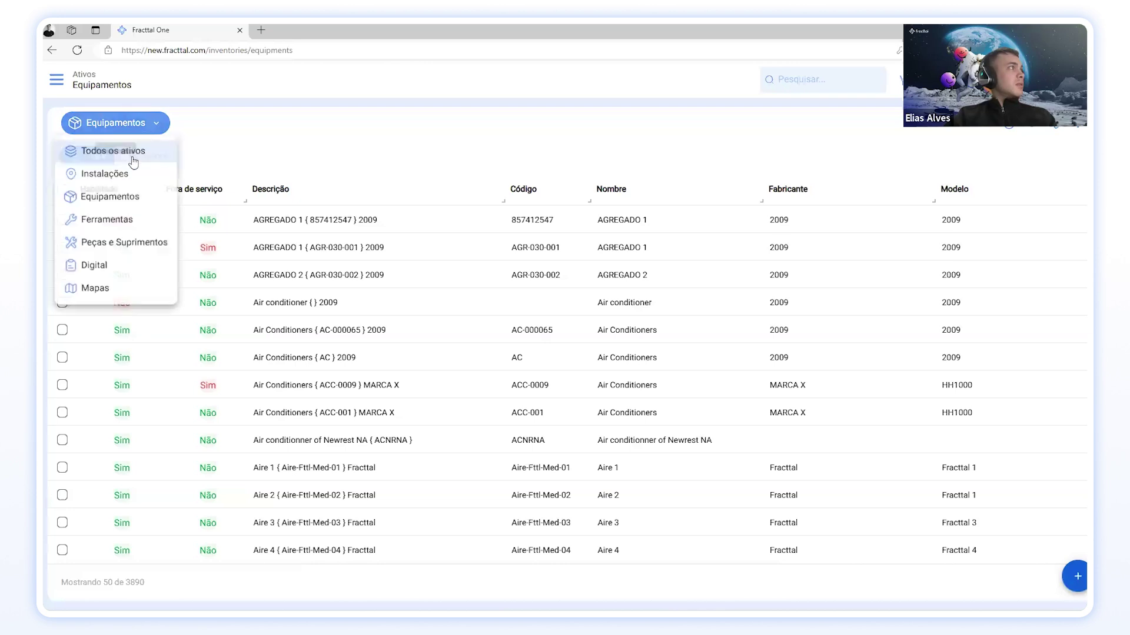
{"action": "left_click", "coordinate": [97, 151]}
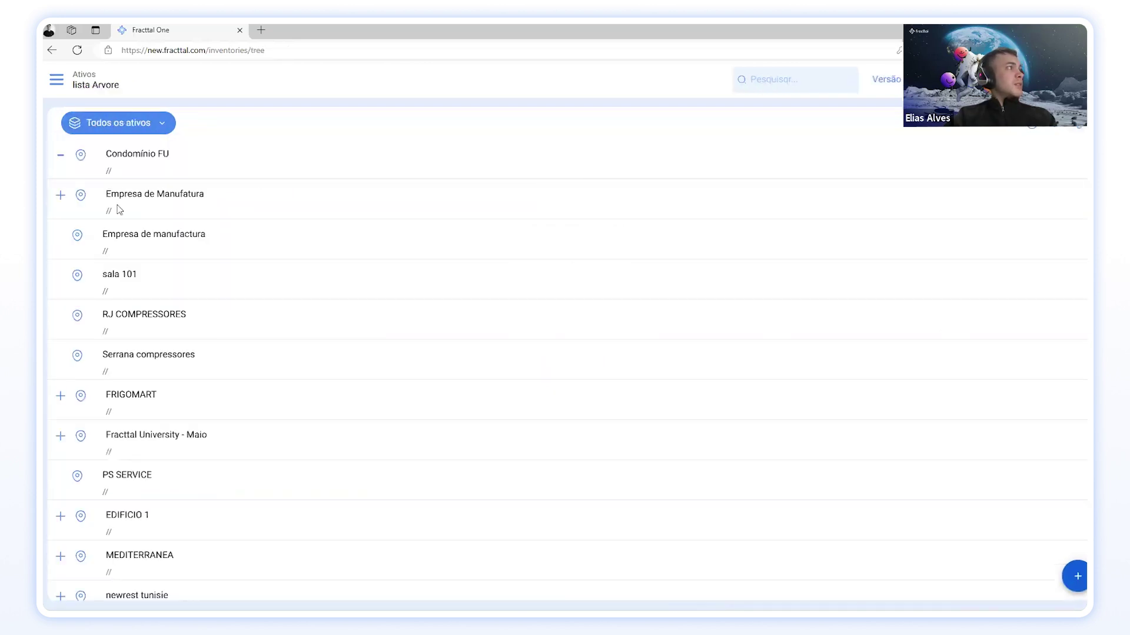
{"action": "left_click", "coordinate": [77, 235]}
{"action": "left_click", "coordinate": [77, 196]}
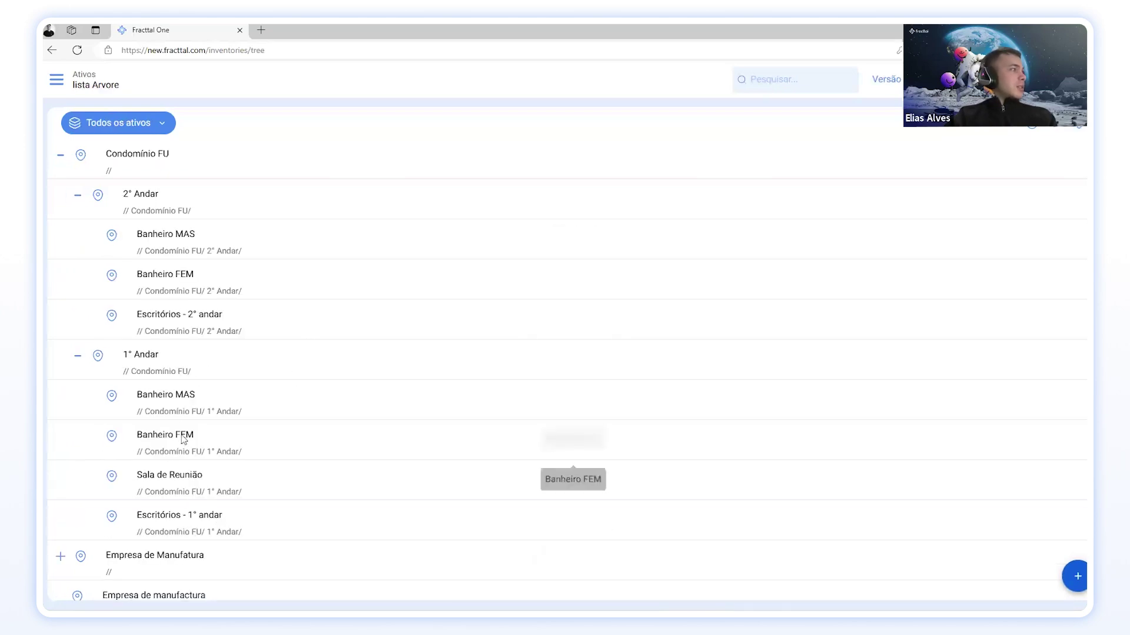
{"action": "left_click", "coordinate": [179, 480]}
{"action": "left_click_drag", "start_coordinate": [860, 215], "coordinate": [811, 213]}
{"action": "key", "text": "ctrl+c"}
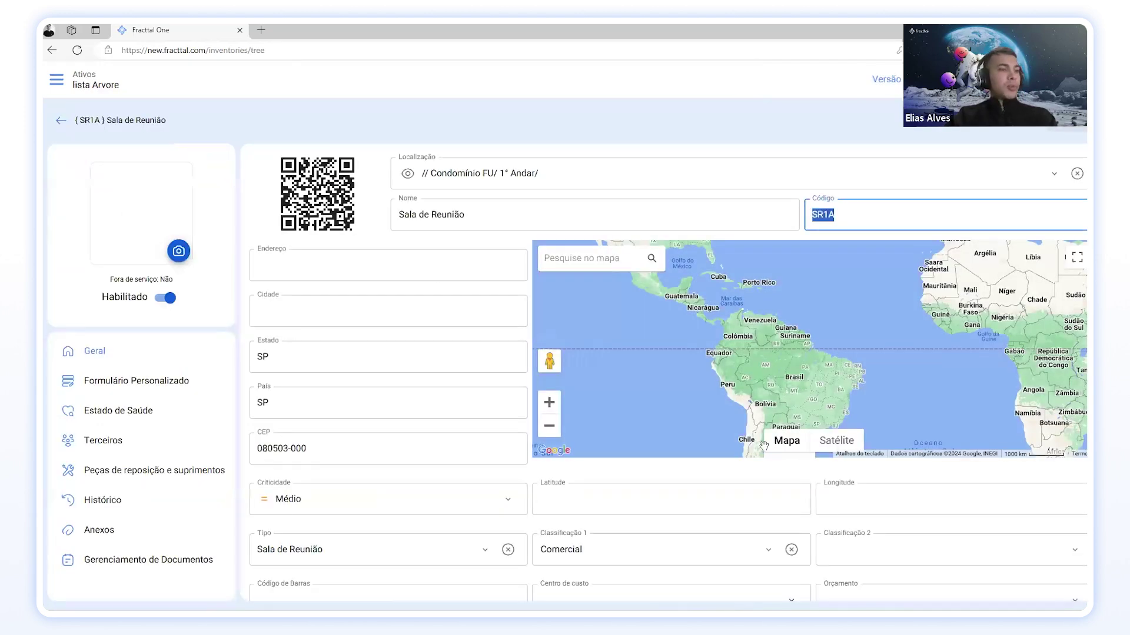
{"action": "left_click", "coordinate": [740, 565]}
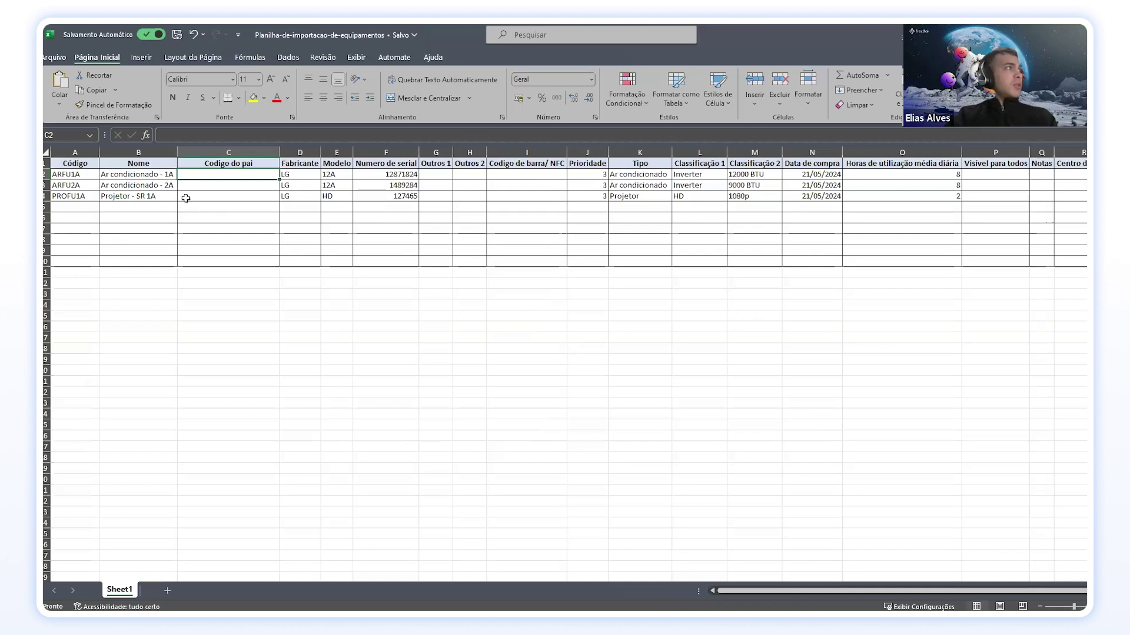
Step: Paste SR1A into cell C4 as Projetor - SR 1A's Codigo do pai
{"action": "left_click", "coordinate": [226, 200]}
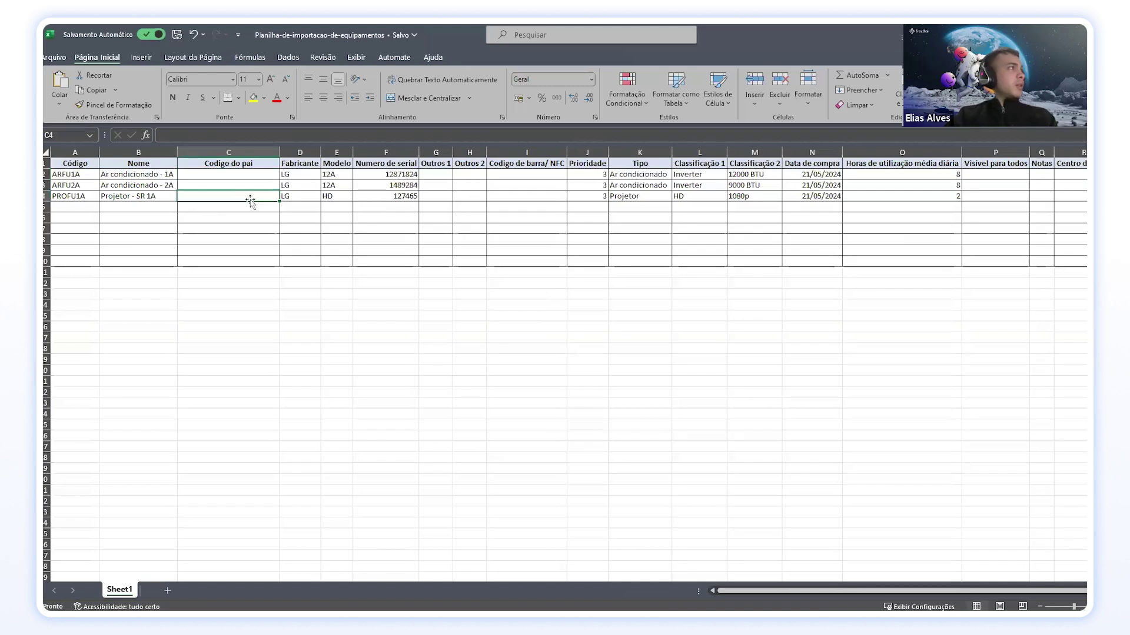
{"action": "key", "text": "ctrl+v"}
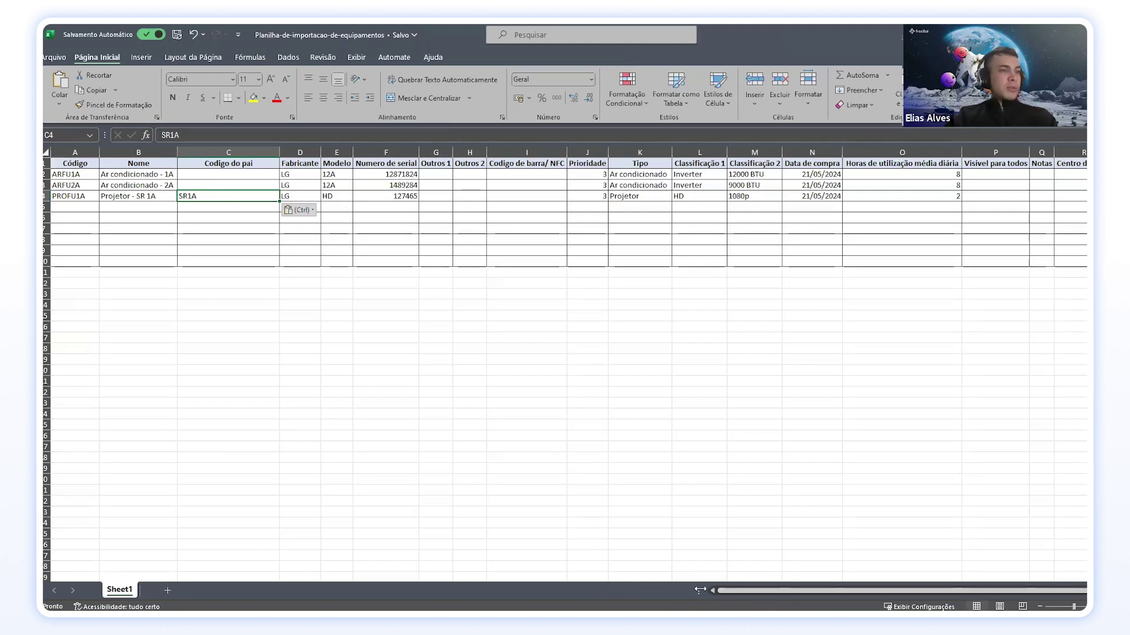
{"action": "left_click", "coordinate": [739, 623]}
Step: Back in the Fracttal One asset tree, open 2° Andar and copy its code 2AFU
{"action": "left_click", "coordinate": [739, 624]}
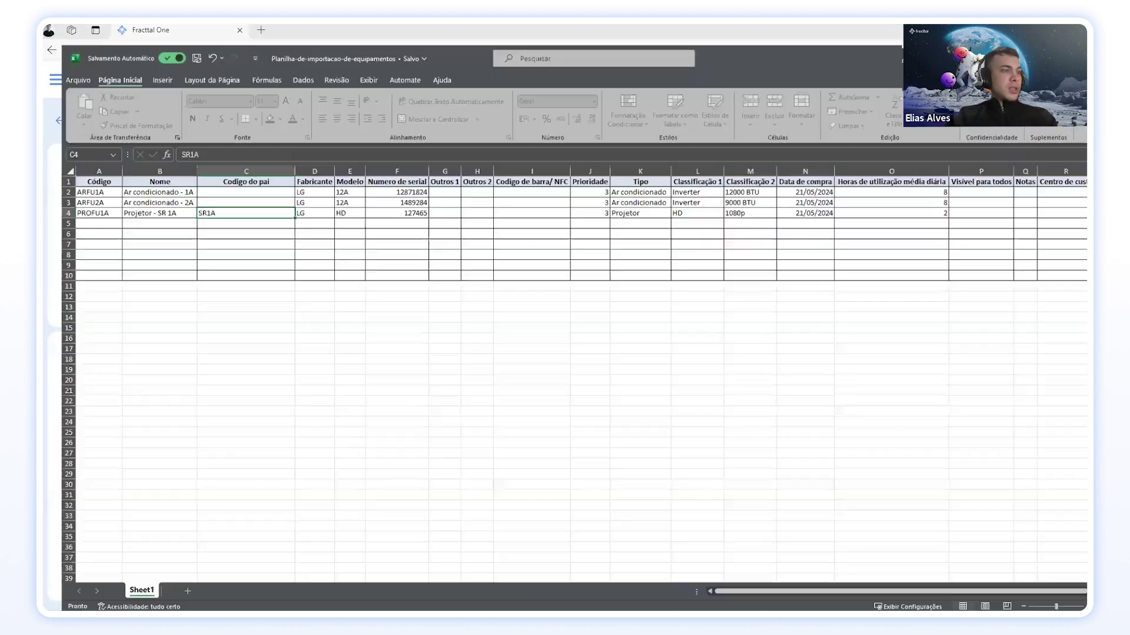
{"action": "mouse_move", "coordinate": [688, 623]}
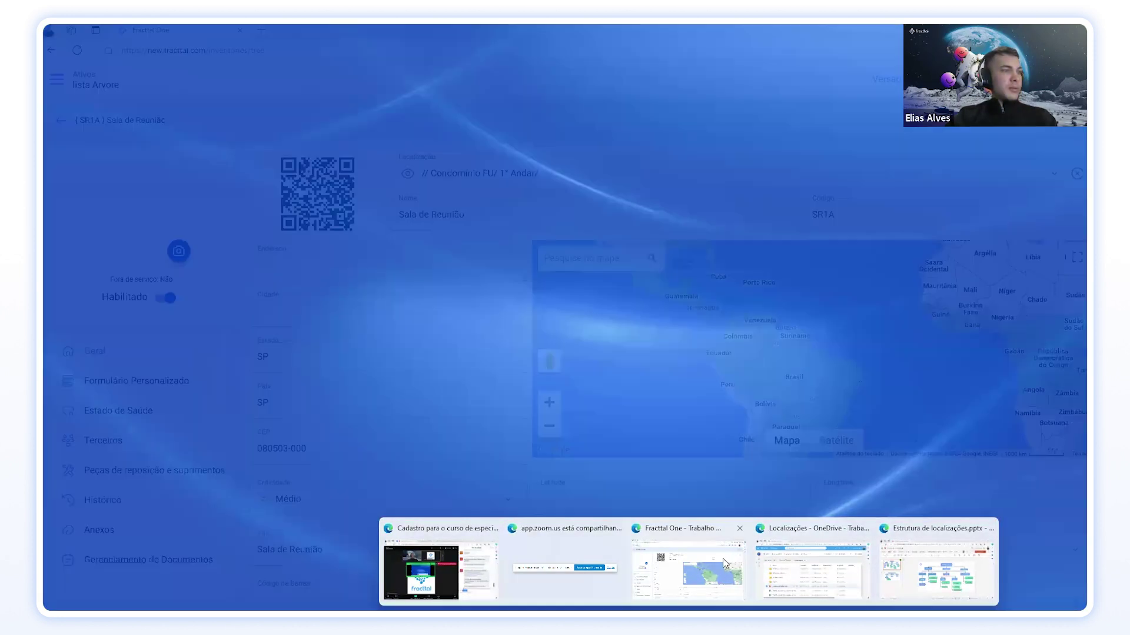
{"action": "left_click", "coordinate": [722, 559]}
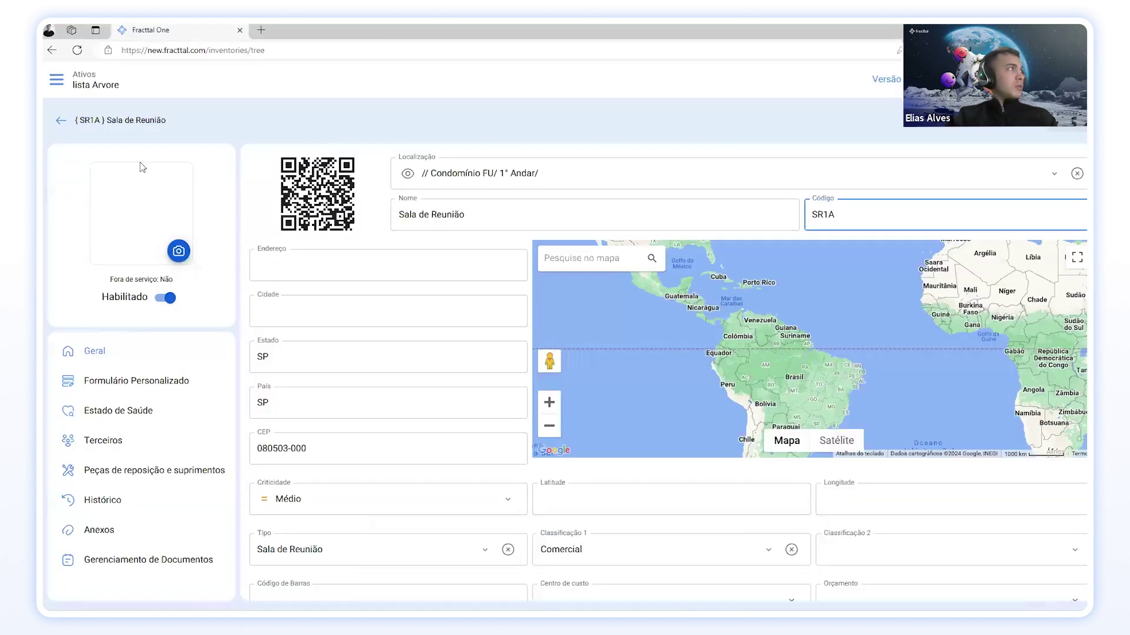
{"action": "left_click", "coordinate": [58, 122]}
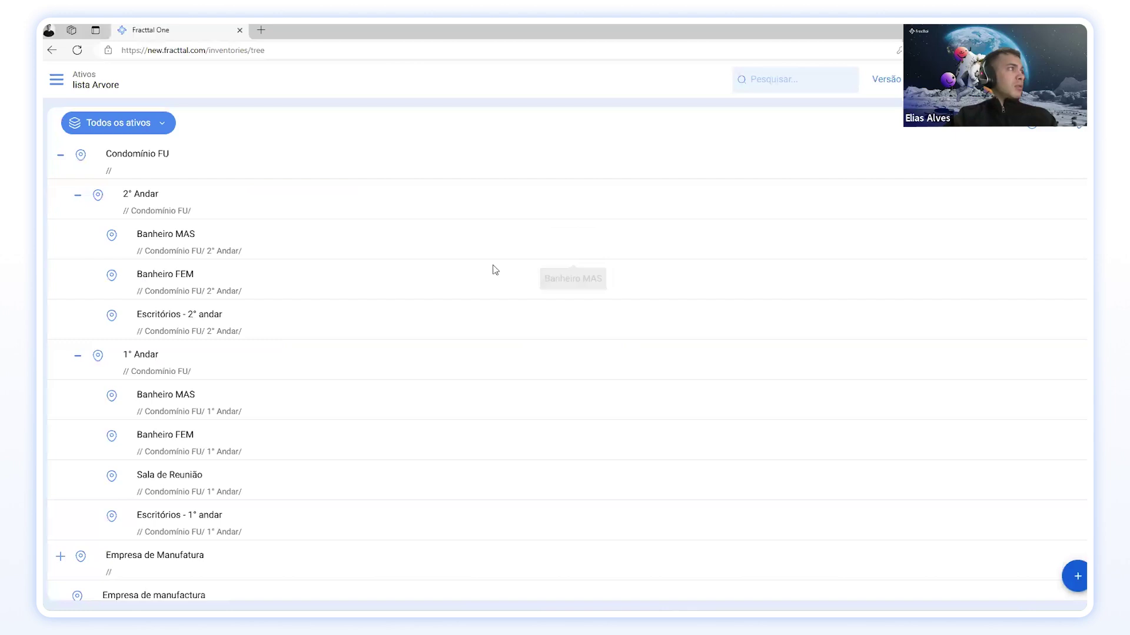
{"action": "left_click", "coordinate": [164, 206]}
{"action": "left_click_drag", "start_coordinate": [877, 213], "coordinate": [807, 208]}
{"action": "key", "text": "ctrl+c"}
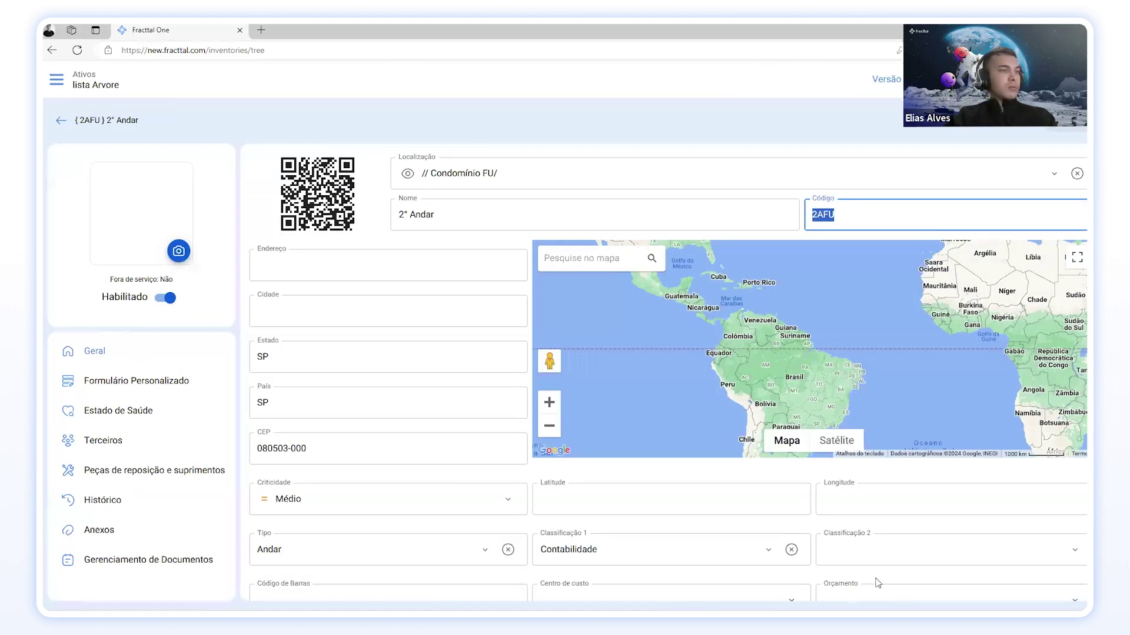
{"action": "left_click", "coordinate": [735, 565]}
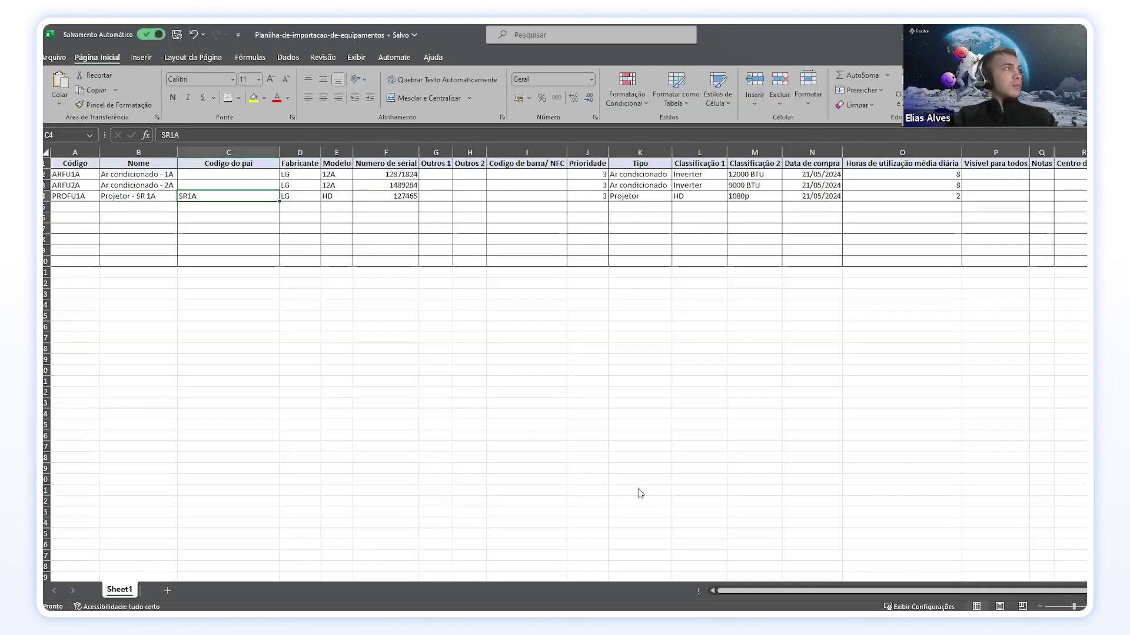
Step: Paste 2AFU into the air conditioners' parent code cells C3 and C2
{"action": "left_click", "coordinate": [196, 186]}
{"action": "key", "text": "ctrl+v"}
{"action": "left_click", "coordinate": [194, 175]}
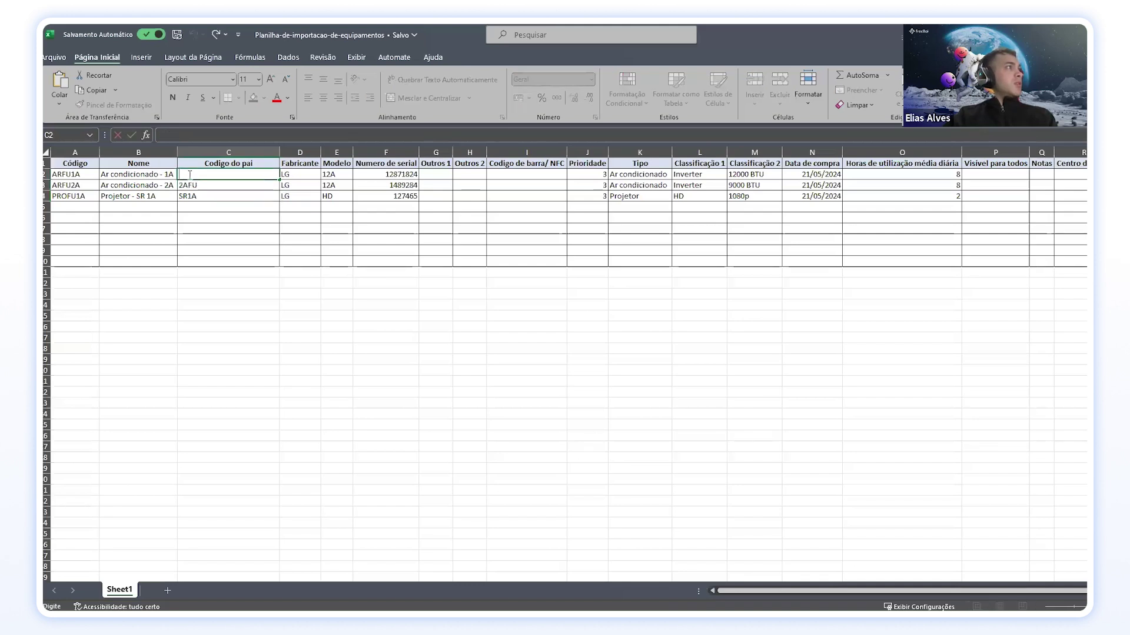
{"action": "left_click", "coordinate": [197, 197]}
{"action": "left_click", "coordinate": [196, 175]}
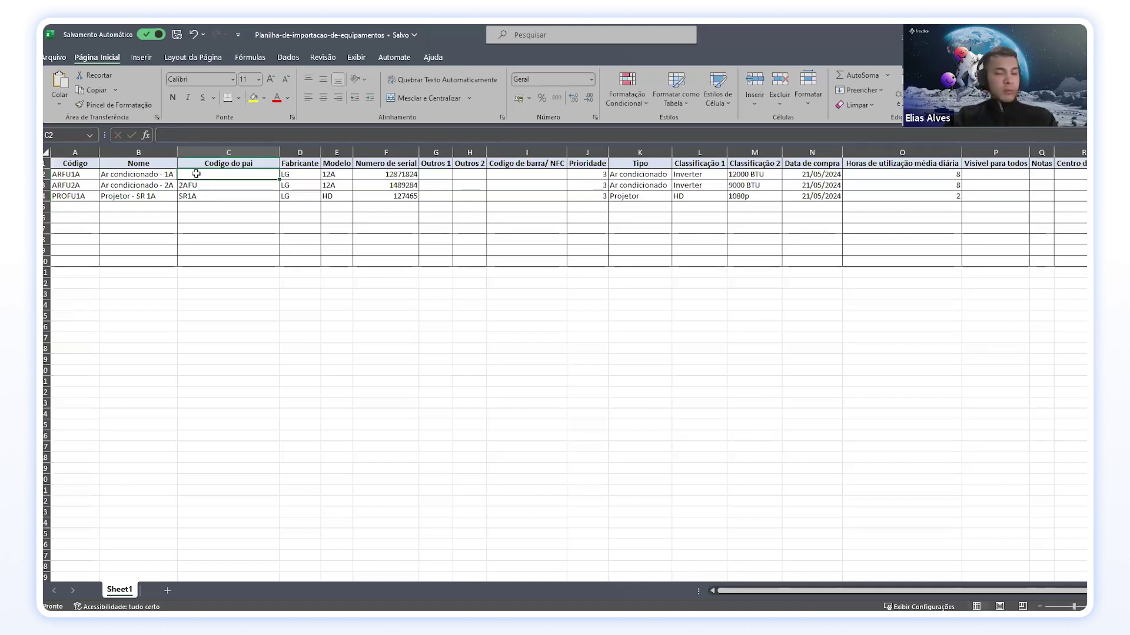
{"action": "key", "text": "ctrl+v"}
Step: Change C2 to 1AFU, then save and close the workbook
{"action": "double_click", "coordinate": [194, 175]}
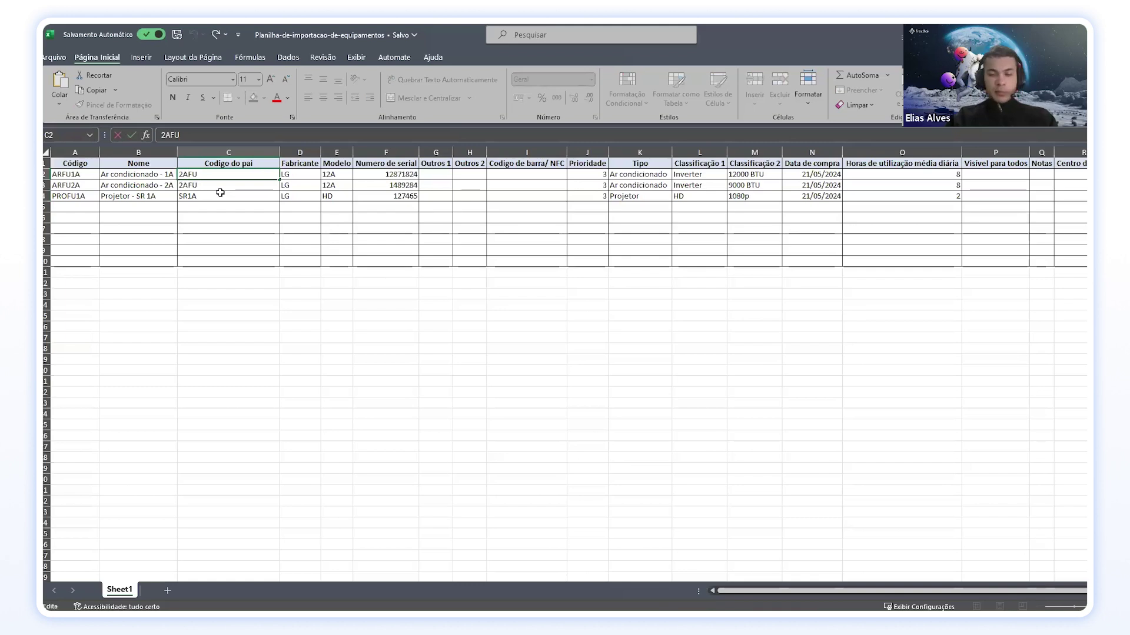
{"action": "key", "text": "BackSpace"}
{"action": "type", "text": "1"}
{"action": "key", "text": "Return"}
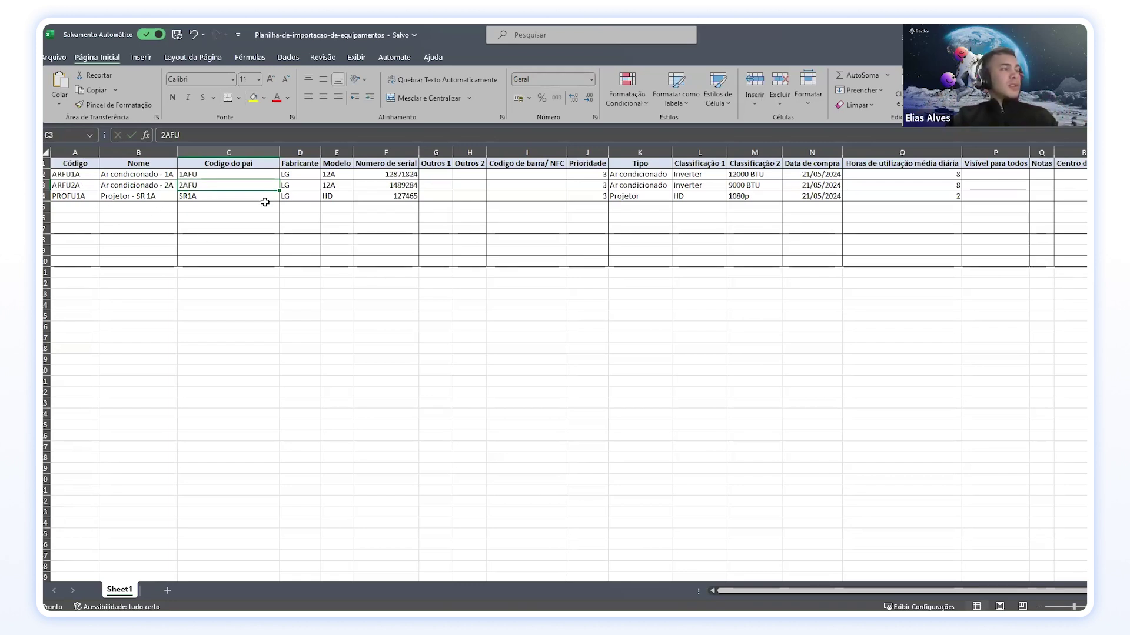
{"action": "left_click", "coordinate": [178, 35]}
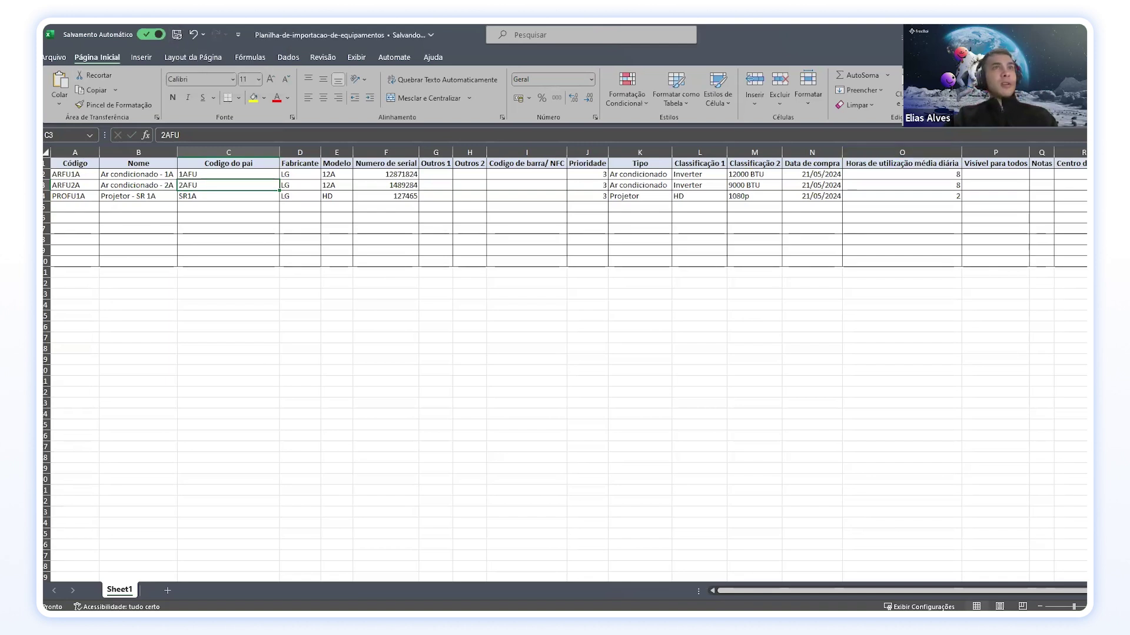
{"action": "key", "text": "alt+F4"}
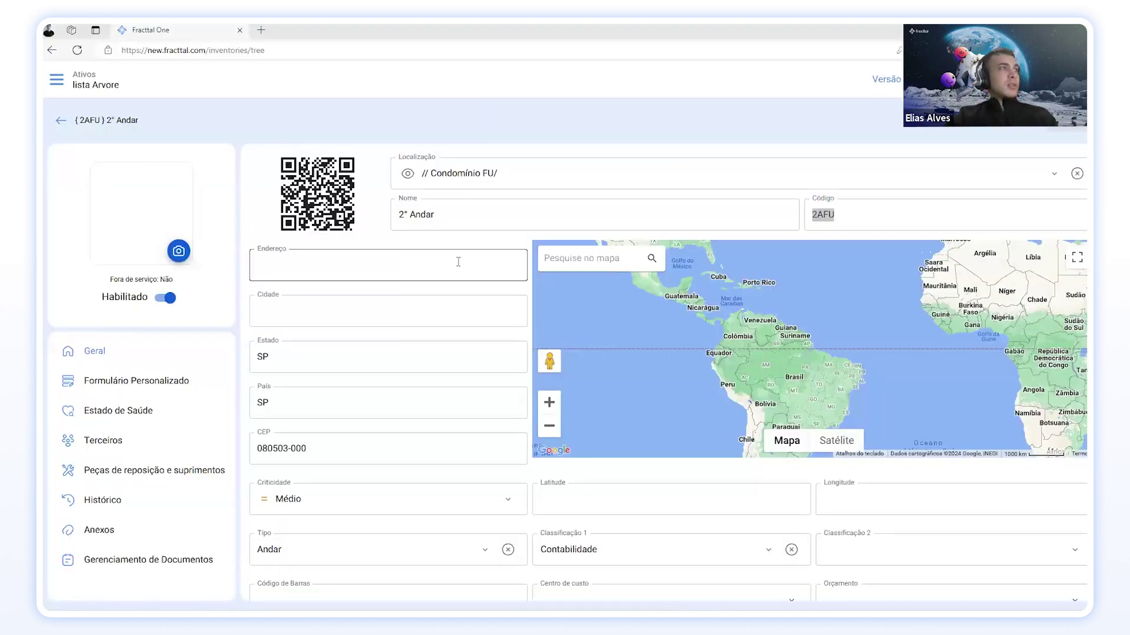
Step: From the Equipamentos list, start an import and pick the Planilha-de-importacao-de-equipamentos file
{"action": "left_click", "coordinate": [63, 121]}
{"action": "left_click", "coordinate": [118, 122]}
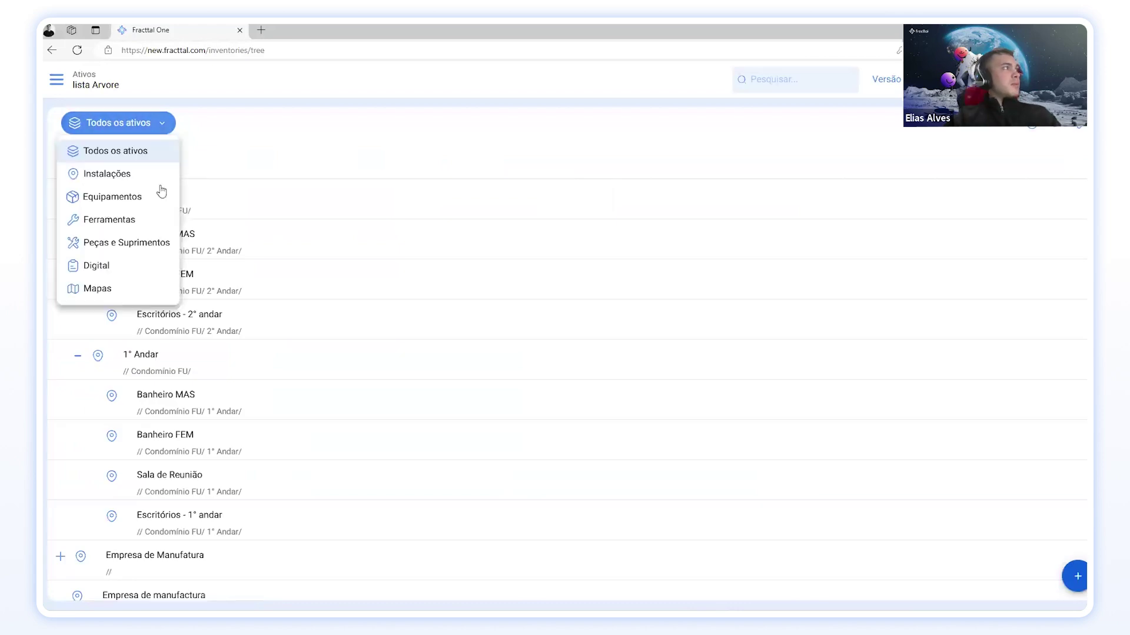
{"action": "left_click", "coordinate": [131, 200]}
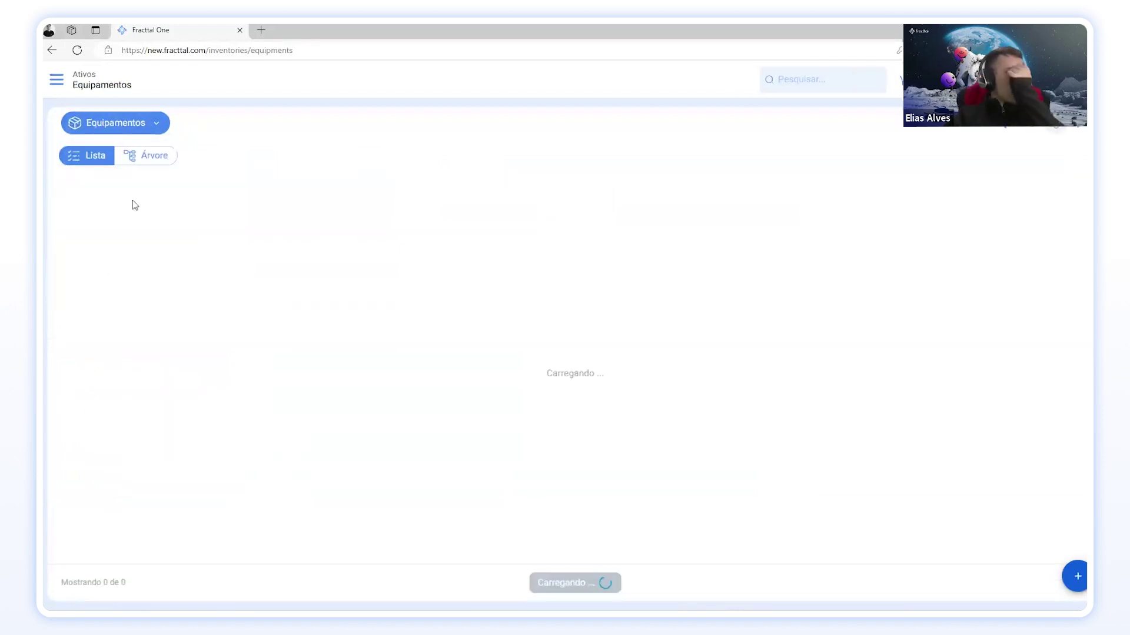
{"action": "left_click", "coordinate": [1077, 127]}
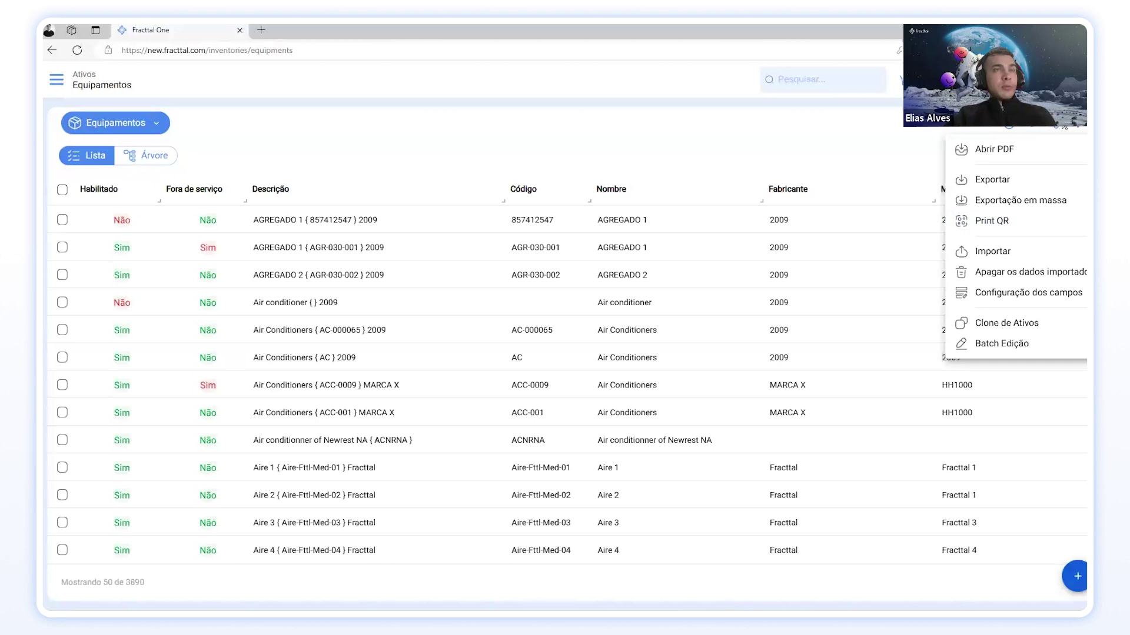
{"action": "left_click", "coordinate": [1010, 252]}
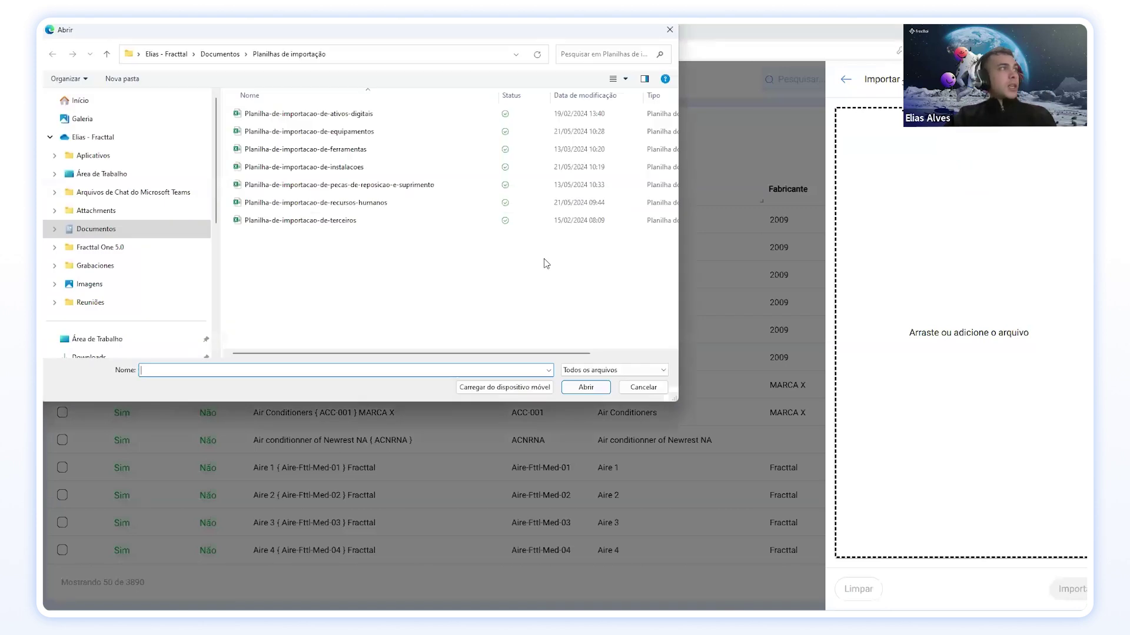
{"action": "left_click", "coordinate": [335, 132]}
Step: Load the file and map Código, Nome, Fabricante and Modelo to their matching columns
{"action": "left_click", "coordinate": [585, 387]}
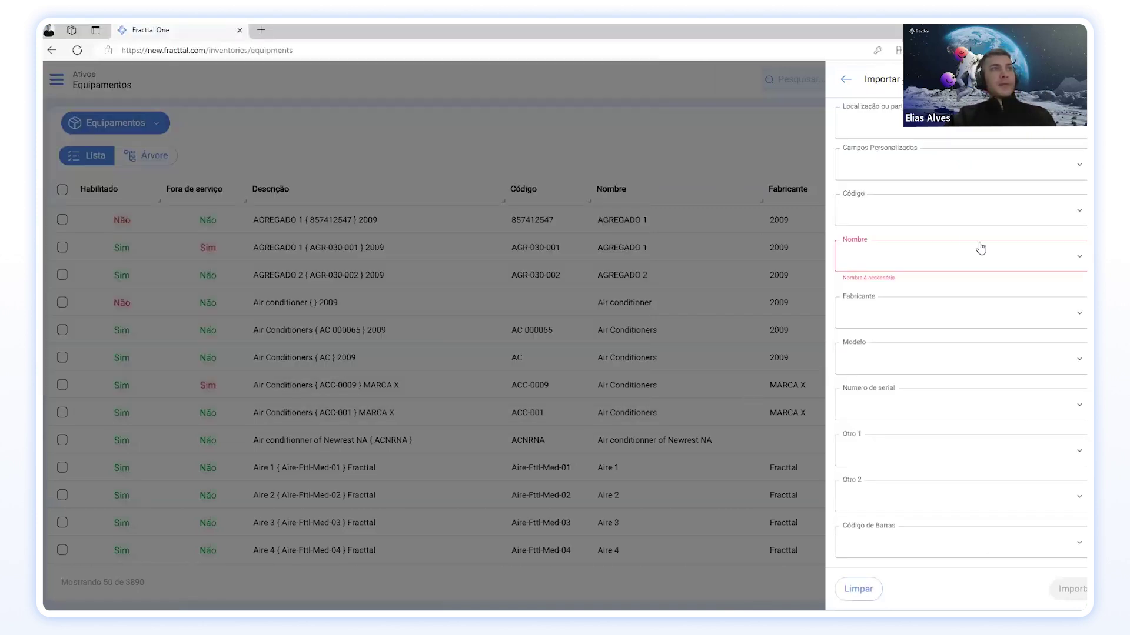
{"action": "left_click", "coordinate": [941, 218]}
{"action": "left_click", "coordinate": [888, 236]}
{"action": "left_click", "coordinate": [880, 257]}
{"action": "left_click", "coordinate": [878, 257]}
{"action": "left_click", "coordinate": [895, 300]}
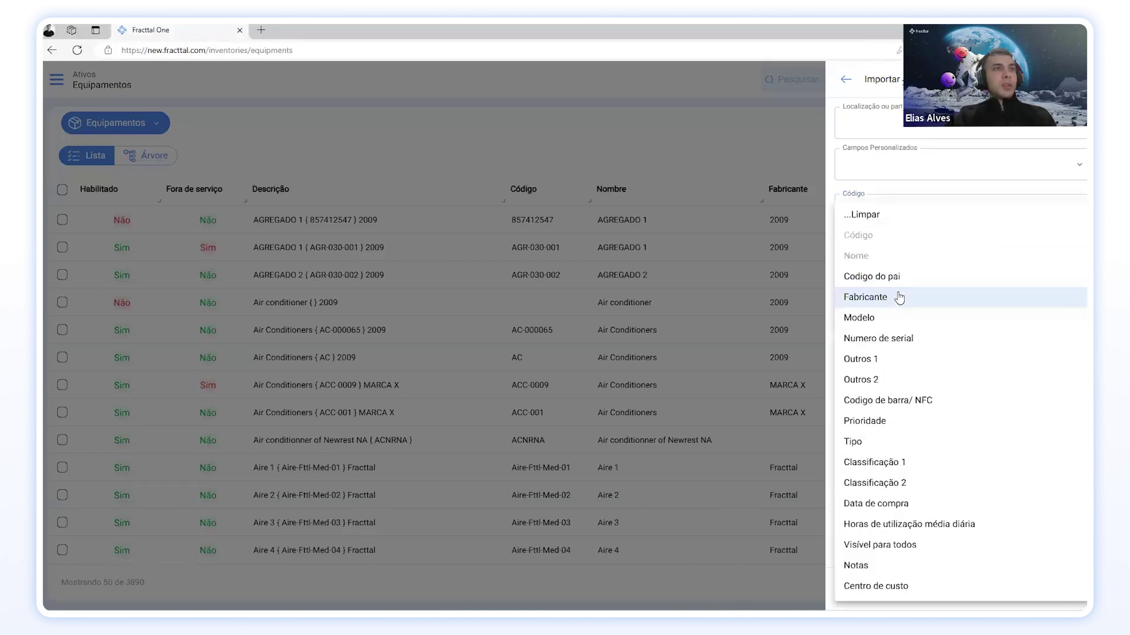
{"action": "left_click", "coordinate": [891, 297]}
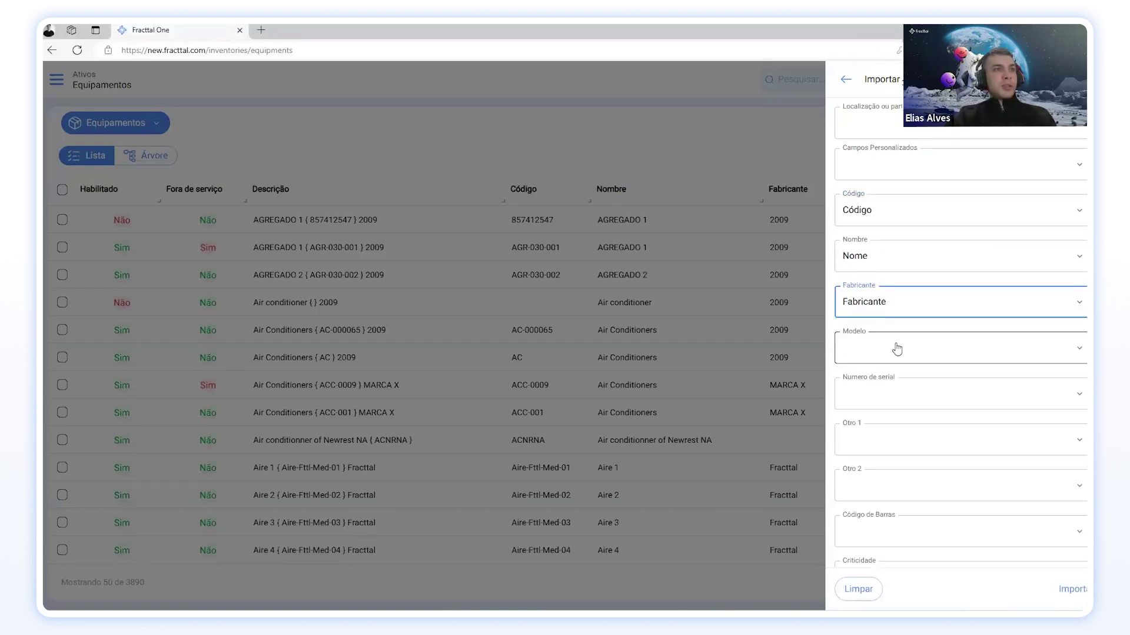
{"action": "left_click", "coordinate": [896, 349]}
{"action": "left_click", "coordinate": [870, 318]}
{"action": "scroll", "coordinate": [882, 365], "scroll_direction": "down", "scroll_amount": 5}
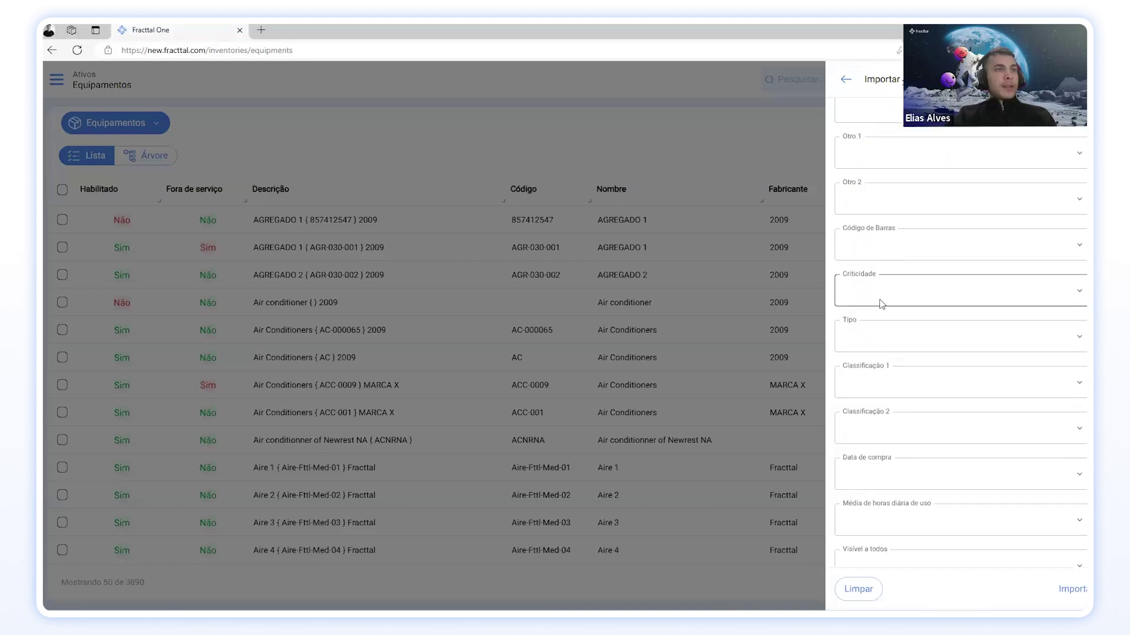
Step: Map Criticidade to Prioridade, plus Tipo, Classificação 1 and Classificação 2 to their columns
{"action": "left_click", "coordinate": [882, 304]}
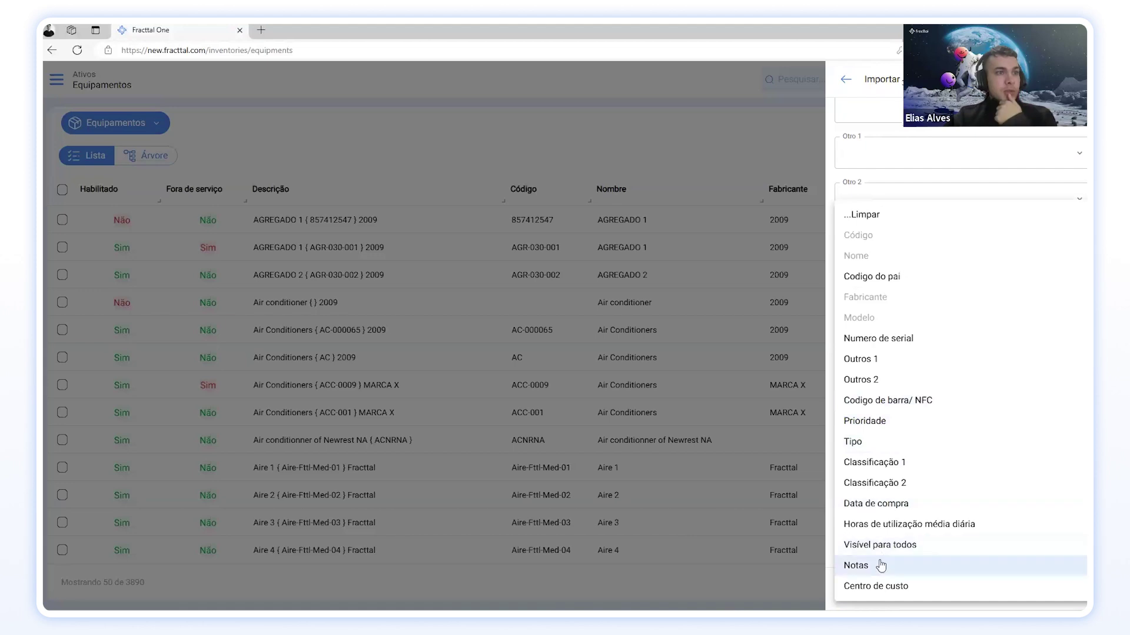
{"action": "left_click", "coordinate": [858, 422]}
{"action": "scroll", "coordinate": [865, 353], "scroll_direction": "down", "scroll_amount": 1}
{"action": "left_click", "coordinate": [874, 287]}
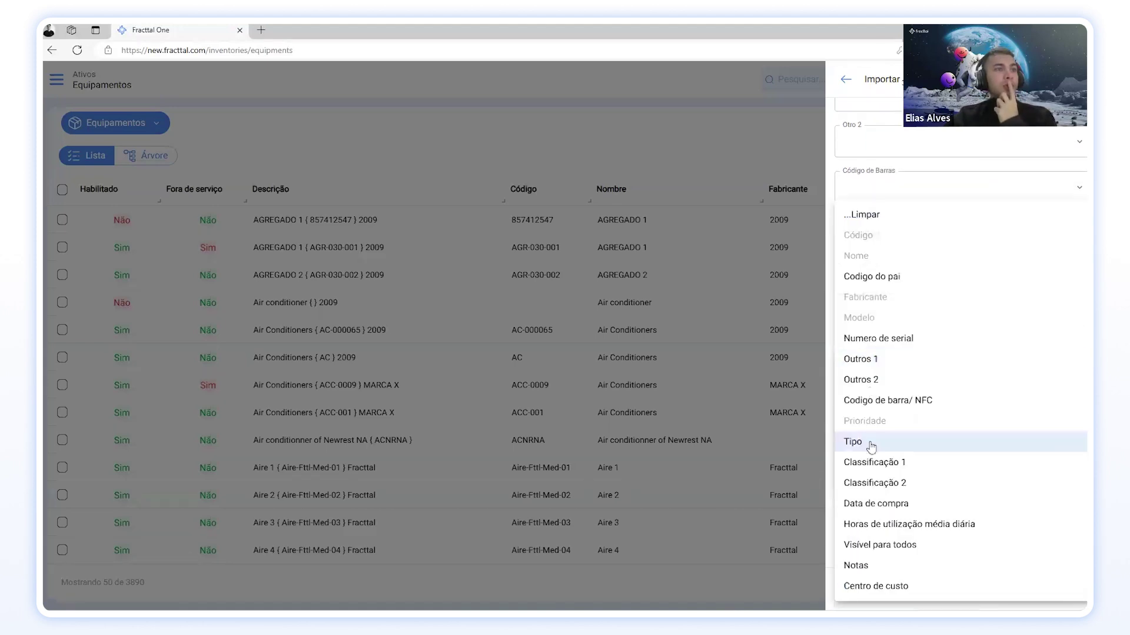
{"action": "left_click", "coordinate": [871, 447]}
{"action": "left_click", "coordinate": [865, 378]}
{"action": "left_click", "coordinate": [889, 483]}
{"action": "left_click", "coordinate": [889, 355]}
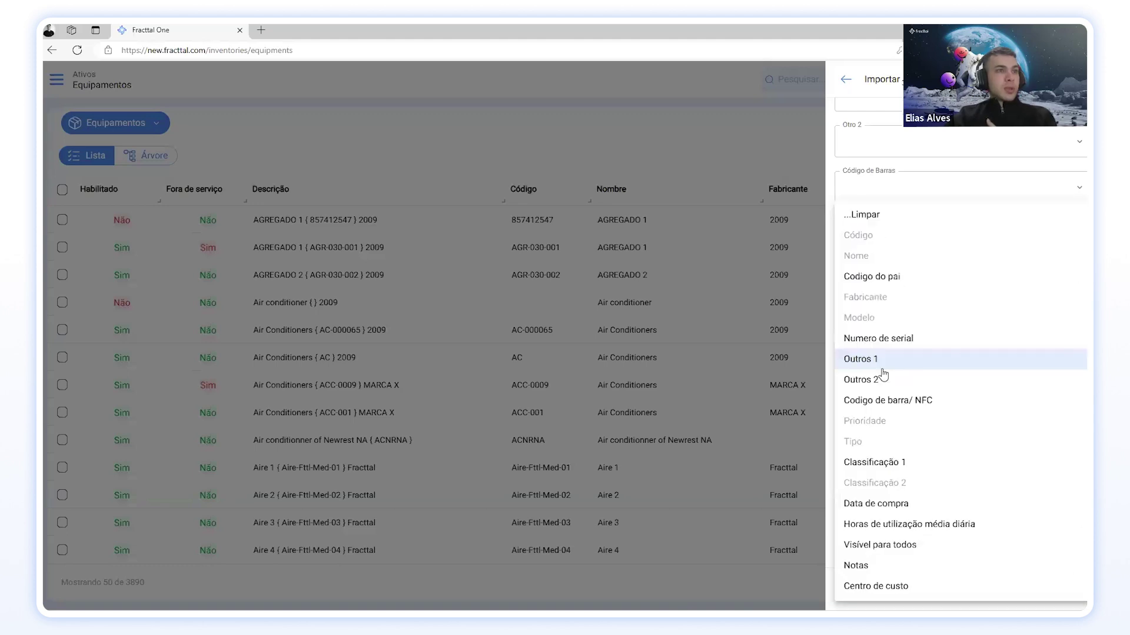
{"action": "left_click", "coordinate": [894, 464]}
Step: Map Data de compra, average daily hours, and Código de Pai to Codigo do pai
{"action": "left_click", "coordinate": [878, 412]}
{"action": "left_click", "coordinate": [897, 505]}
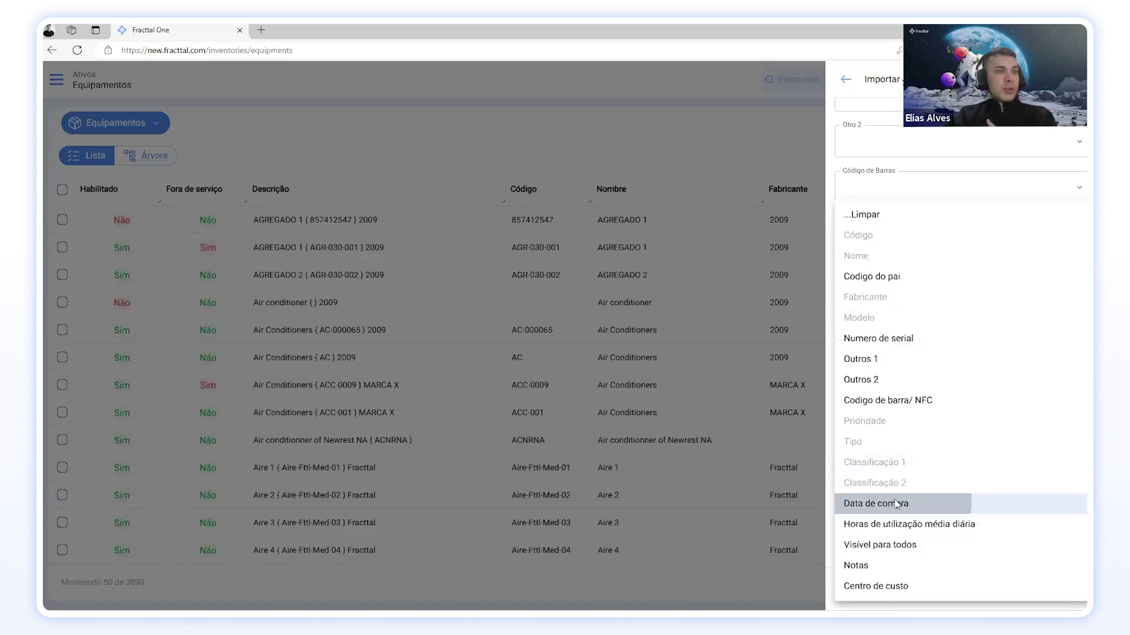
{"action": "left_click", "coordinate": [894, 461]}
{"action": "left_click", "coordinate": [900, 524]}
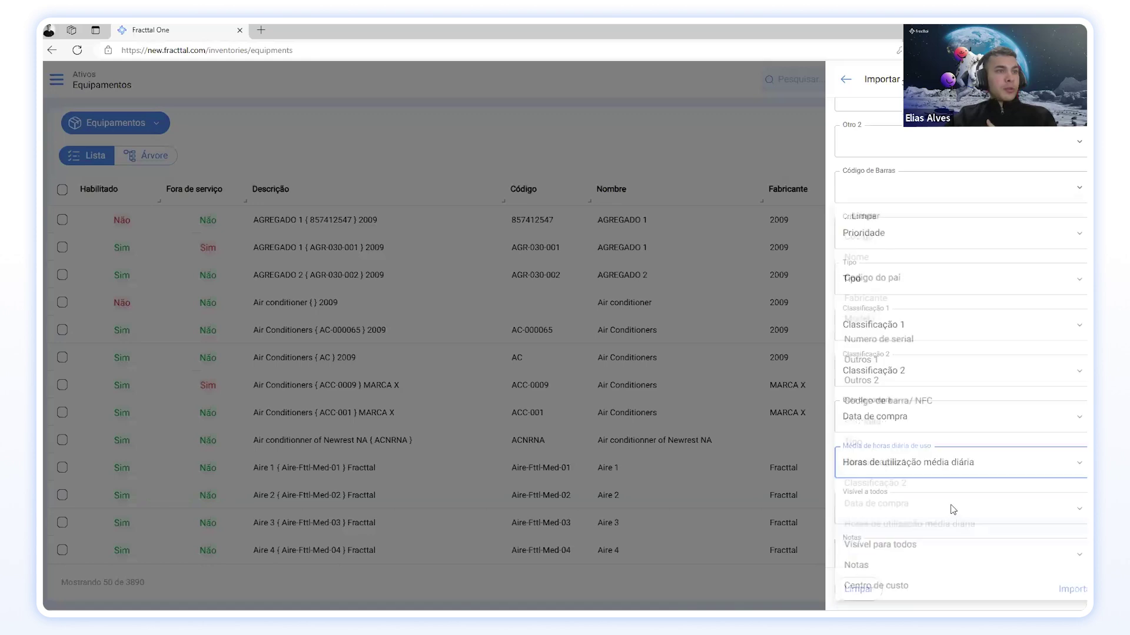
{"action": "scroll", "coordinate": [953, 559], "scroll_direction": "down", "scroll_amount": 2}
{"action": "left_click", "coordinate": [933, 545]}
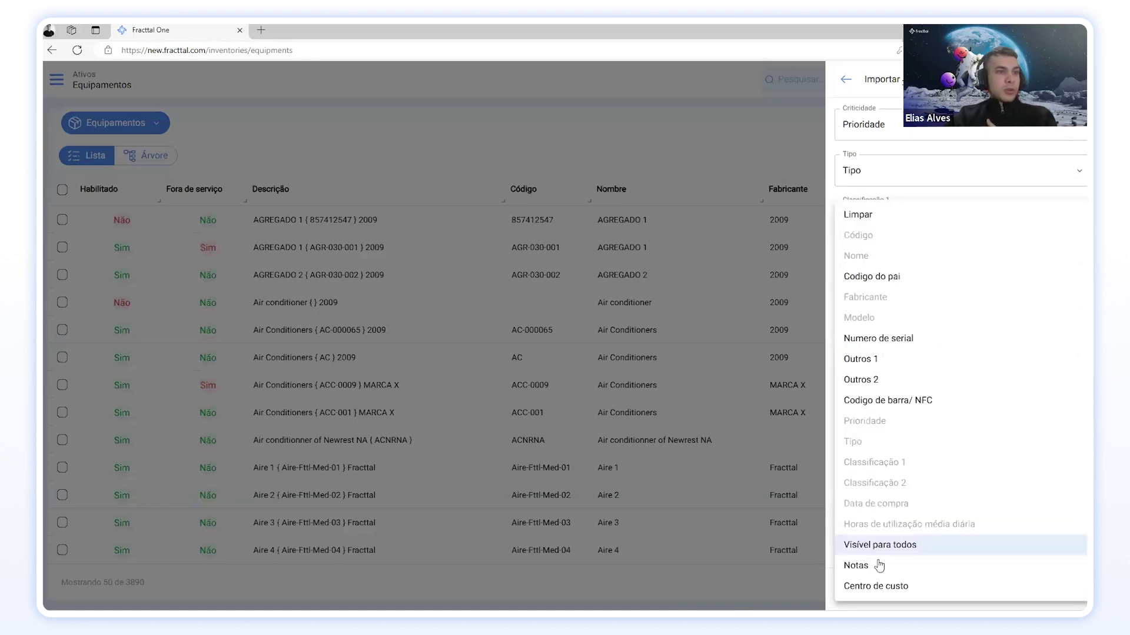
{"action": "left_click", "coordinate": [894, 277]}
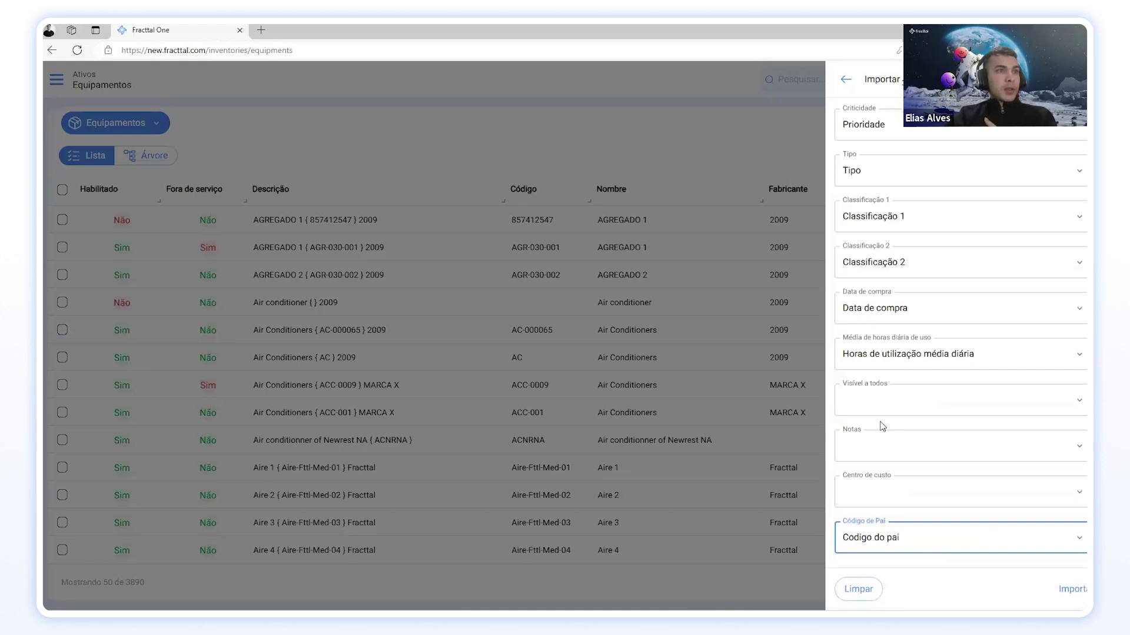
Step: Run the import and review the Data inválida errors on Data de compra
{"action": "scroll", "coordinate": [884, 459], "scroll_direction": "up", "scroll_amount": 7}
{"action": "scroll", "coordinate": [881, 432], "scroll_direction": "up", "scroll_amount": 1}
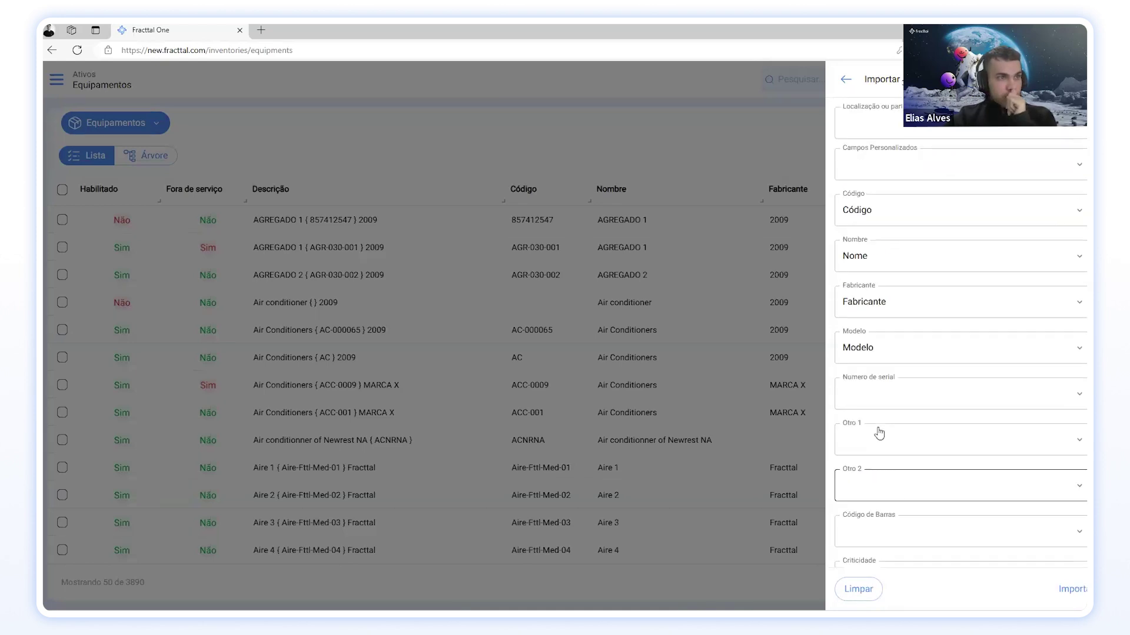
{"action": "left_click", "coordinate": [1069, 593]}
{"action": "scroll", "coordinate": [939, 312], "scroll_direction": "down", "scroll_amount": 4}
{"action": "scroll", "coordinate": [940, 312], "scroll_direction": "down", "scroll_amount": 5}
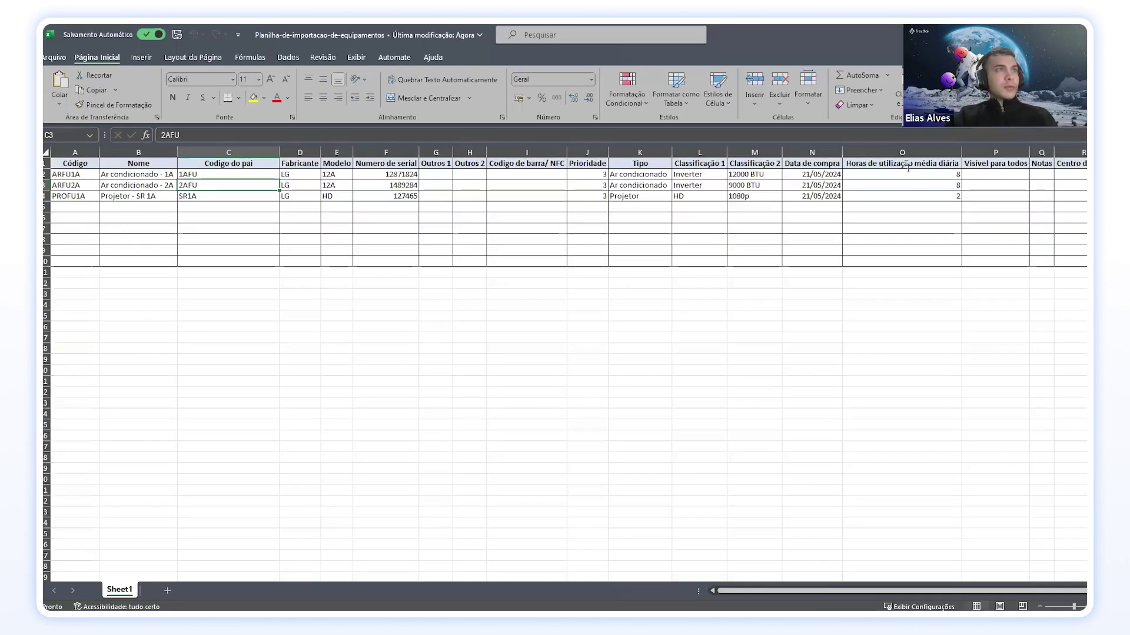
Step: Re-enter N2's purchase date as 25/05/2024
{"action": "left_click", "coordinate": [812, 193]}
{"action": "double_click", "coordinate": [811, 174]}
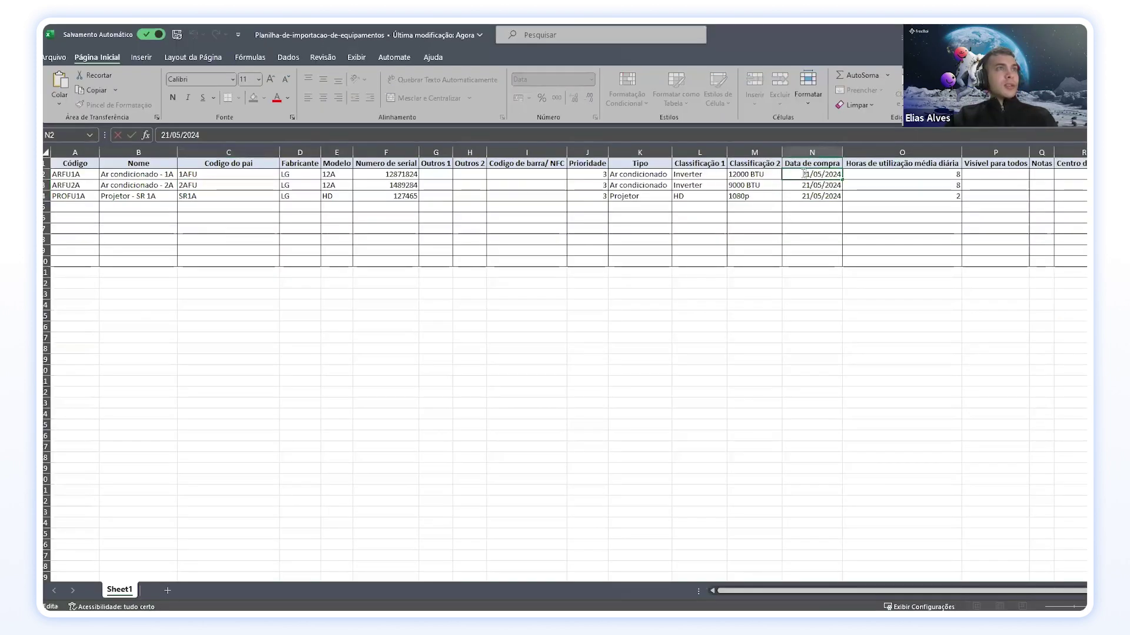
{"action": "type", "text": "2024"}
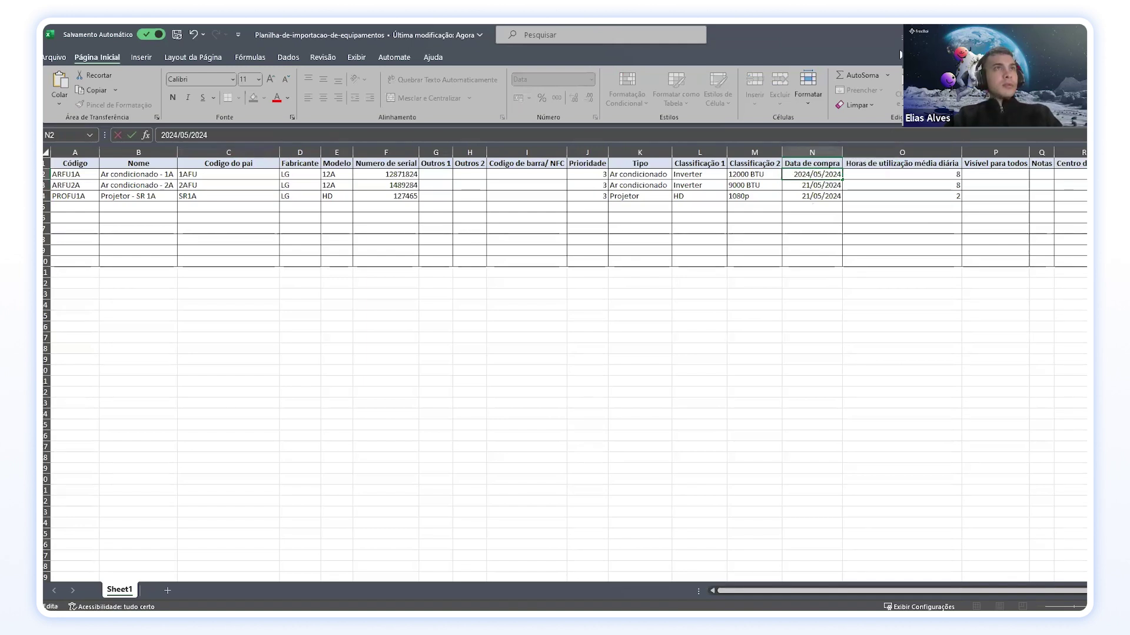
{"action": "left_click_drag", "start_coordinate": [895, 40], "coordinate": [459, 24]}
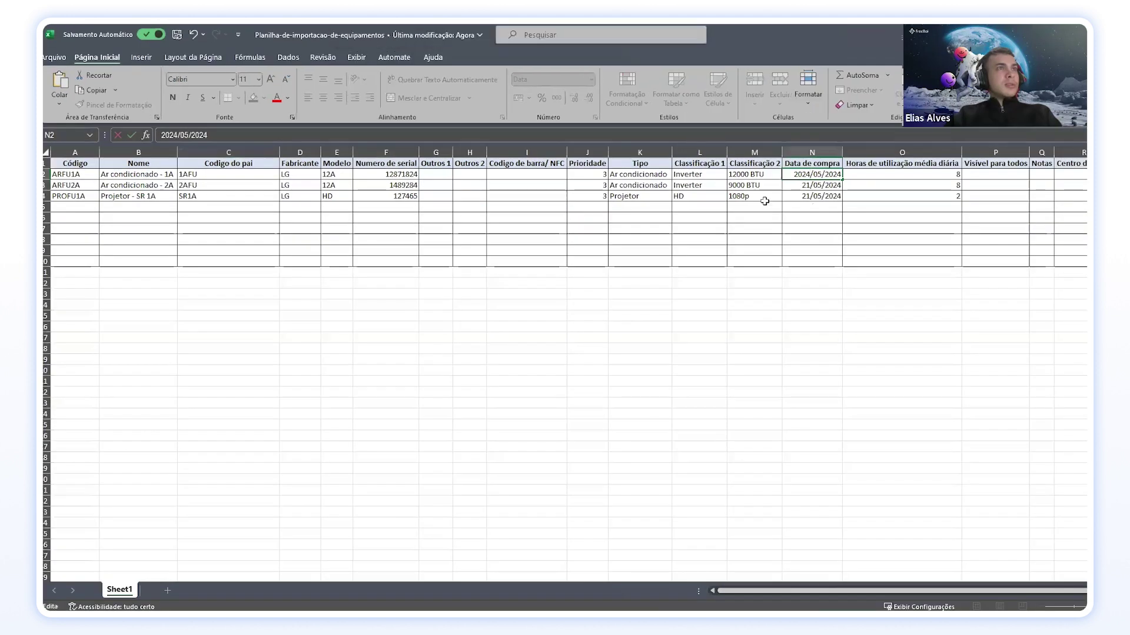
{"action": "left_click_drag", "start_coordinate": [831, 174], "coordinate": [845, 174]}
{"action": "type", "text": "25/05/2024"}
{"action": "key", "text": "Return"}
{"action": "left_click", "coordinate": [822, 174]}
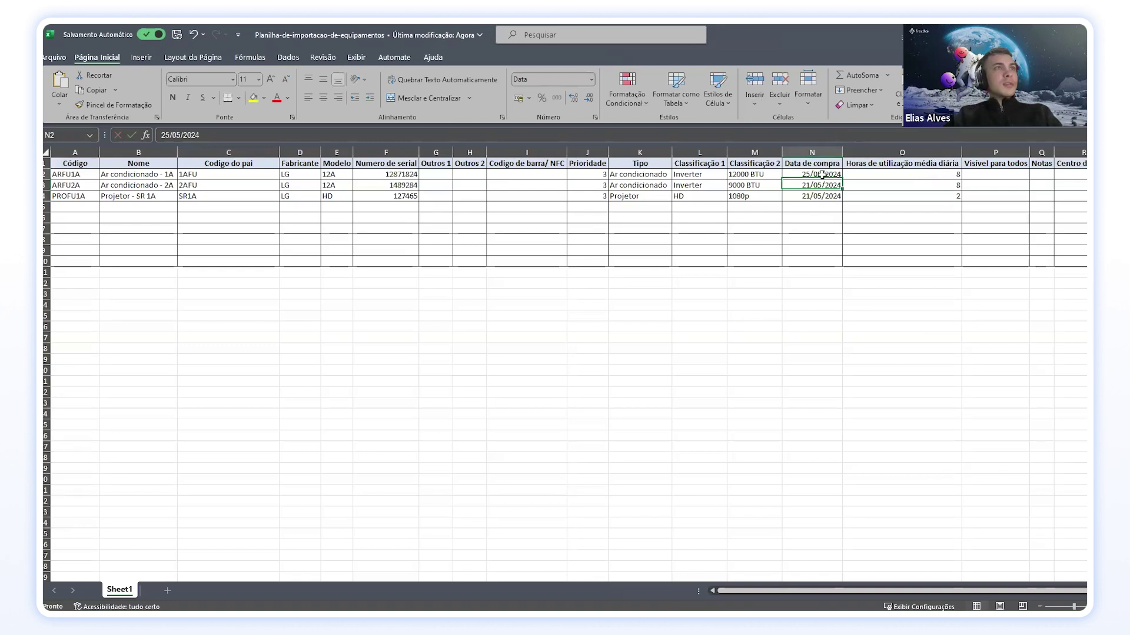
Step: Set column N to General format and delete the purchase dates in N2:N5
{"action": "left_click", "coordinate": [812, 153]}
{"action": "left_click", "coordinate": [593, 81]}
{"action": "left_click", "coordinate": [547, 94]}
{"action": "double_click", "coordinate": [817, 175]}
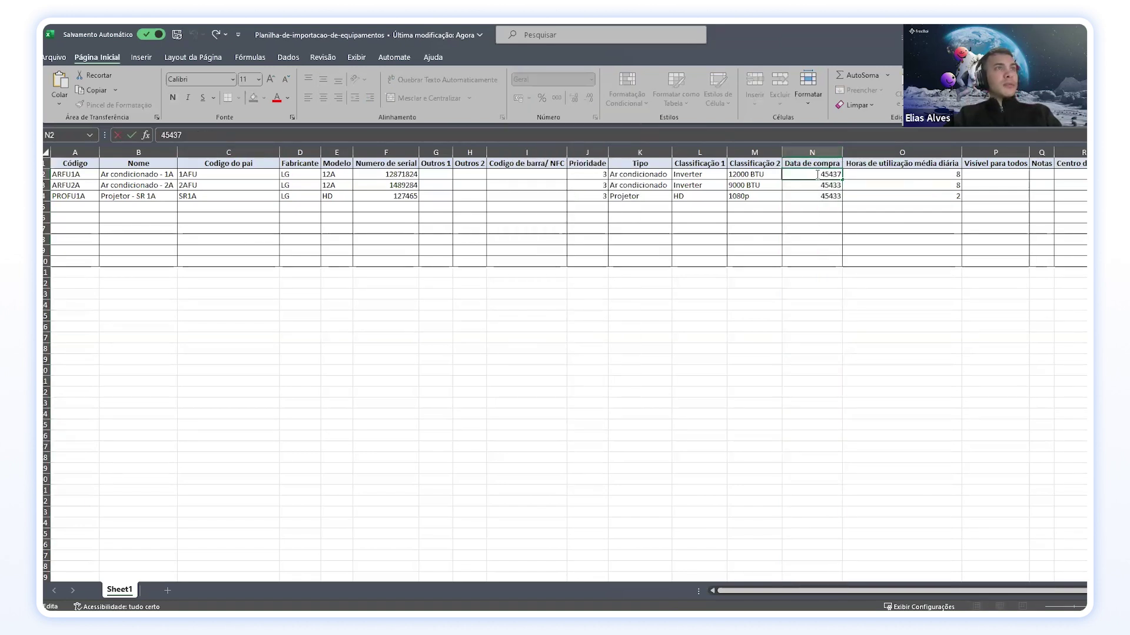
{"action": "double_click", "coordinate": [824, 174]}
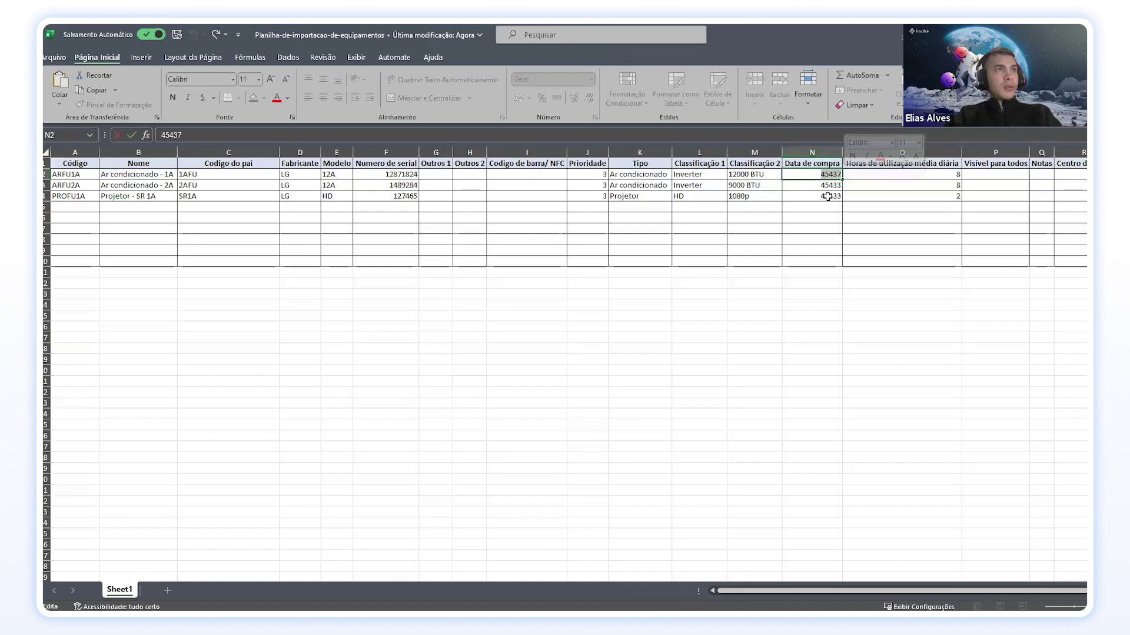
{"action": "left_click_drag", "start_coordinate": [826, 207], "coordinate": [823, 175]}
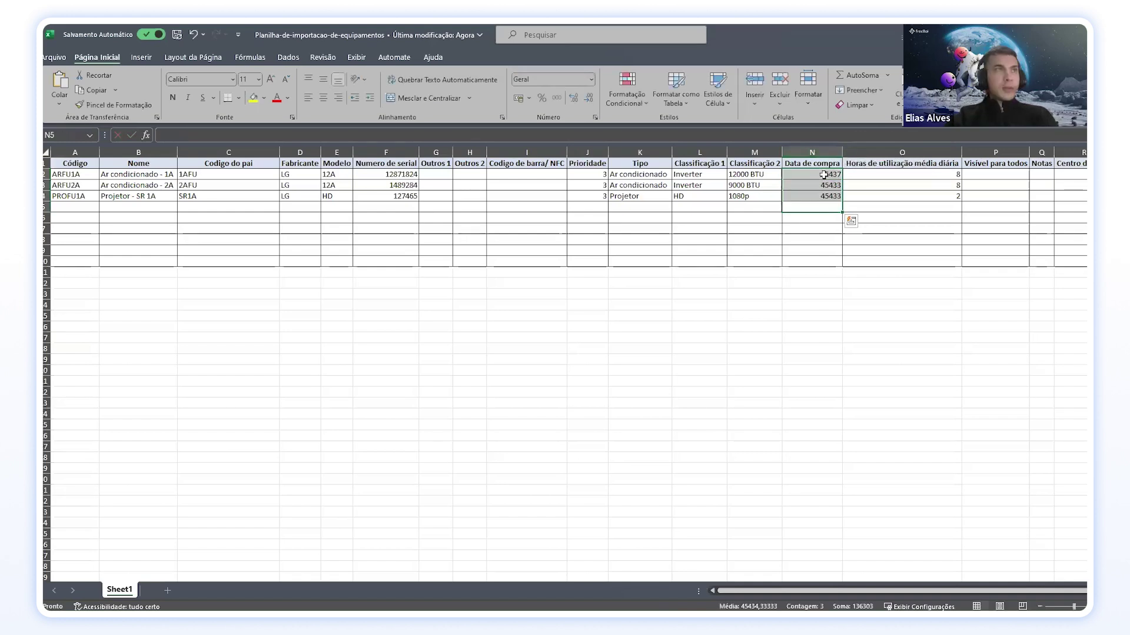
{"action": "key", "text": "Delete"}
{"action": "left_click", "coordinate": [699, 337]}
{"action": "left_click", "coordinate": [176, 34]}
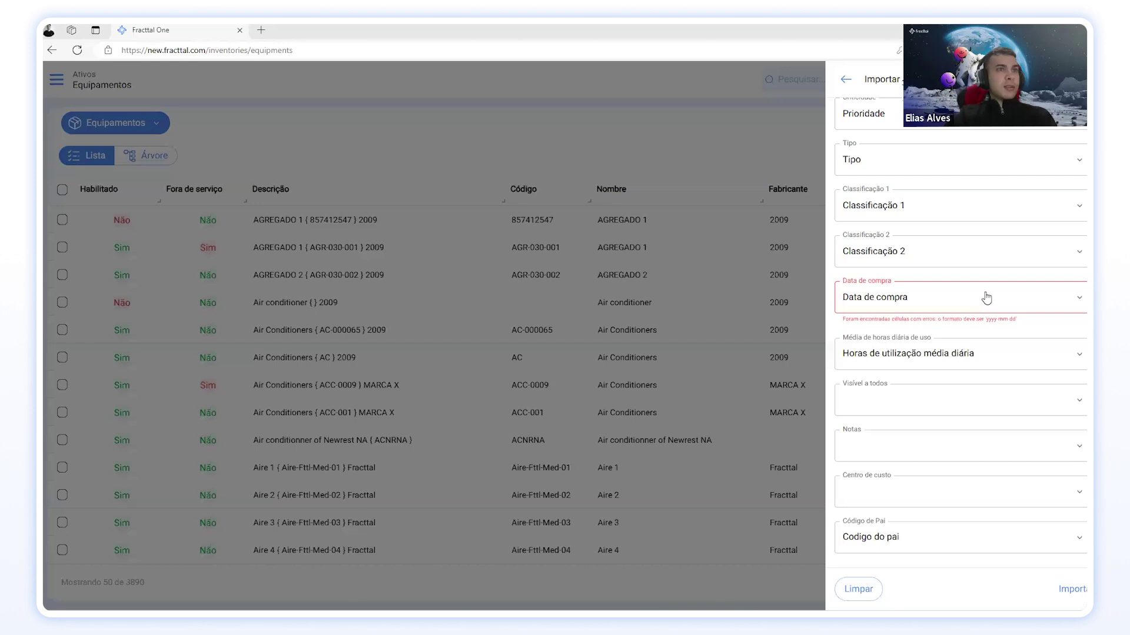
Step: Clear the Data de compra mapping, import, copy the reversal code and close the notice
{"action": "left_click", "coordinate": [986, 299]}
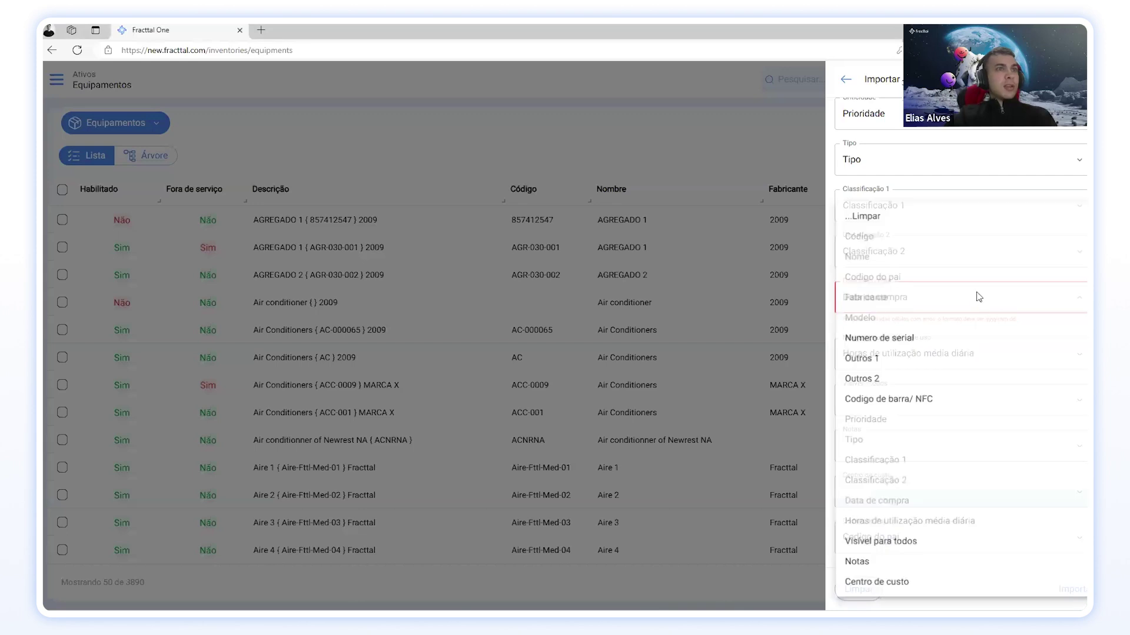
{"action": "left_click", "coordinate": [985, 333]}
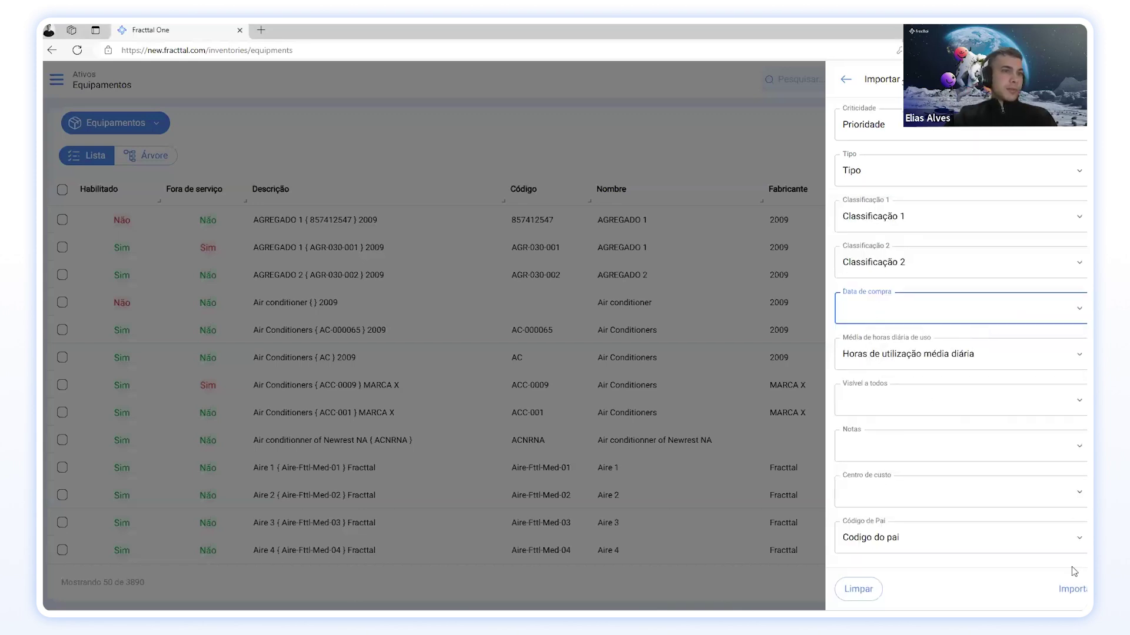
{"action": "left_click", "coordinate": [1072, 589]}
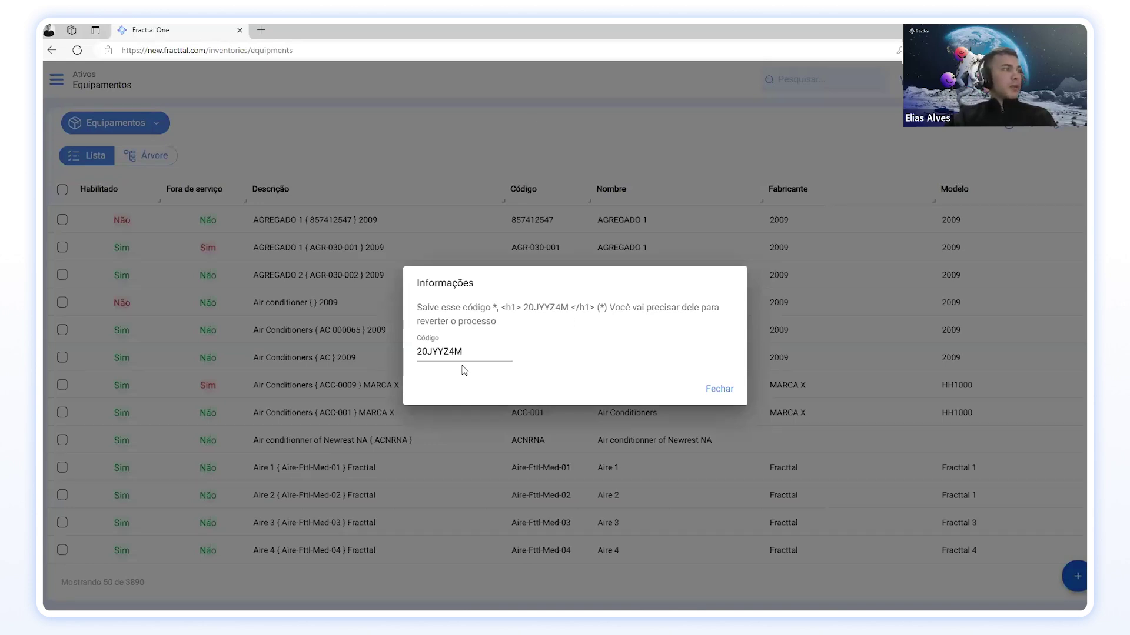
{"action": "left_click_drag", "start_coordinate": [464, 351], "coordinate": [415, 353]}
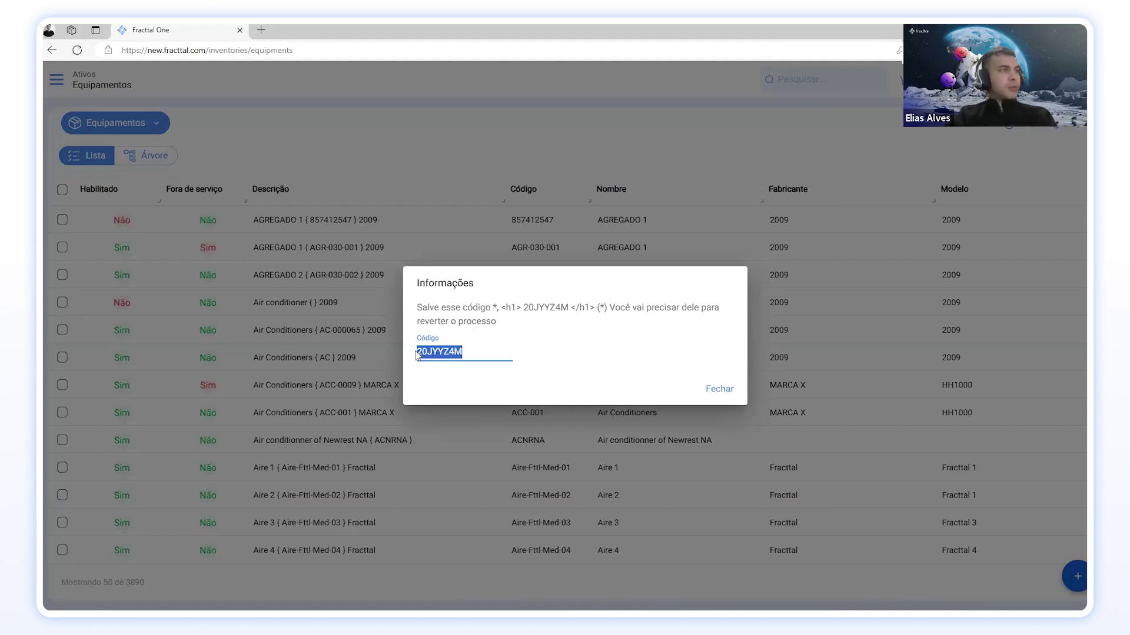
{"action": "left_click", "coordinate": [719, 388]}
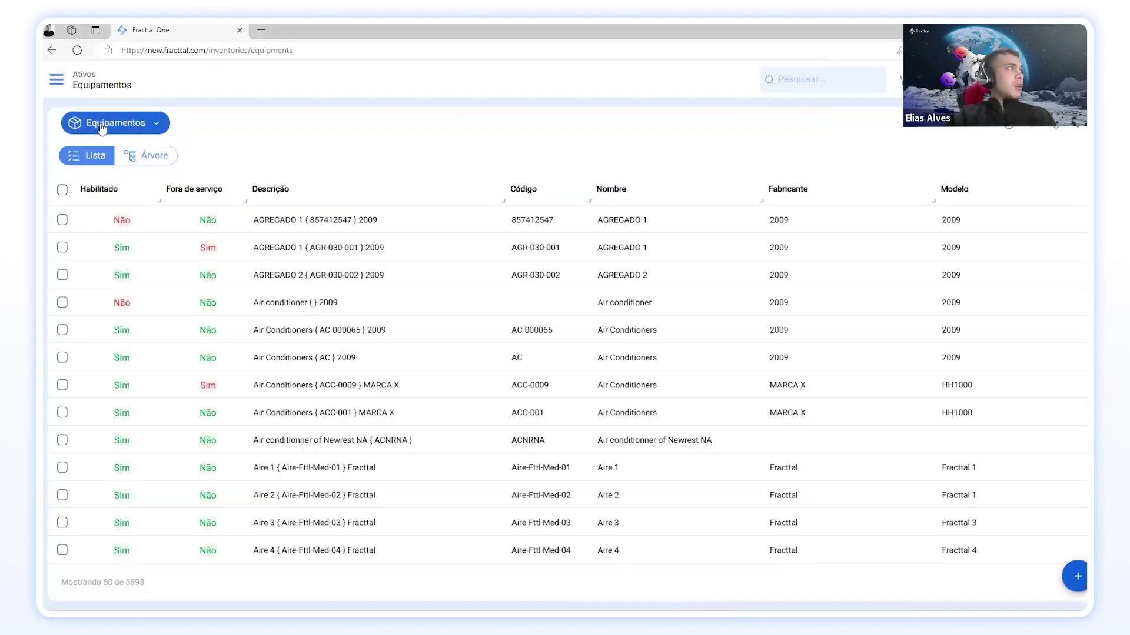
Step: Switch to Todos os ativos and expand Condomínio FU, 2° Andar and 1° Andar
{"action": "left_click", "coordinate": [101, 128]}
{"action": "left_click", "coordinate": [113, 154]}
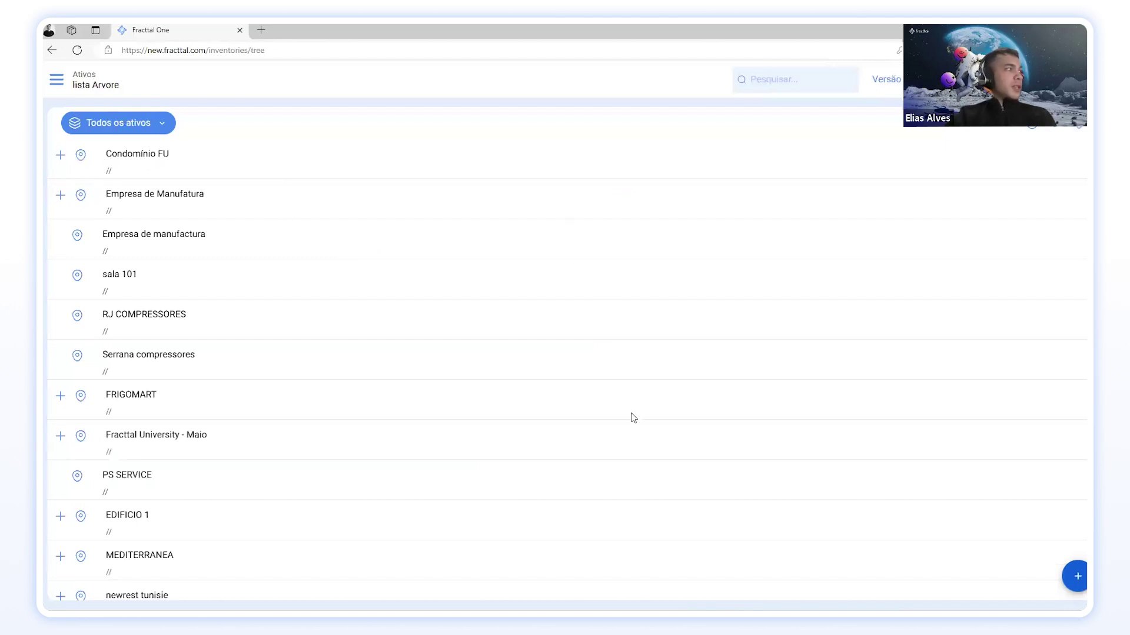
{"action": "scroll", "coordinate": [457, 330], "scroll_direction": "down", "scroll_amount": 7}
{"action": "scroll", "coordinate": [441, 389], "scroll_direction": "down", "scroll_amount": 2}
{"action": "scroll", "coordinate": [379, 386], "scroll_direction": "up", "scroll_amount": 9}
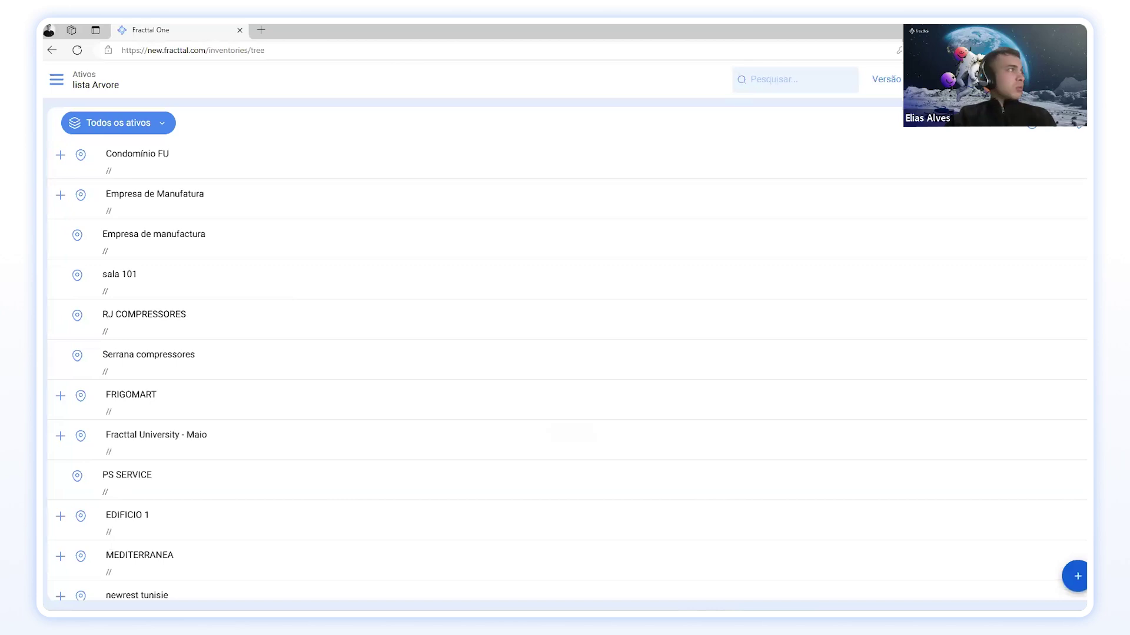
{"action": "left_click", "coordinate": [60, 154]}
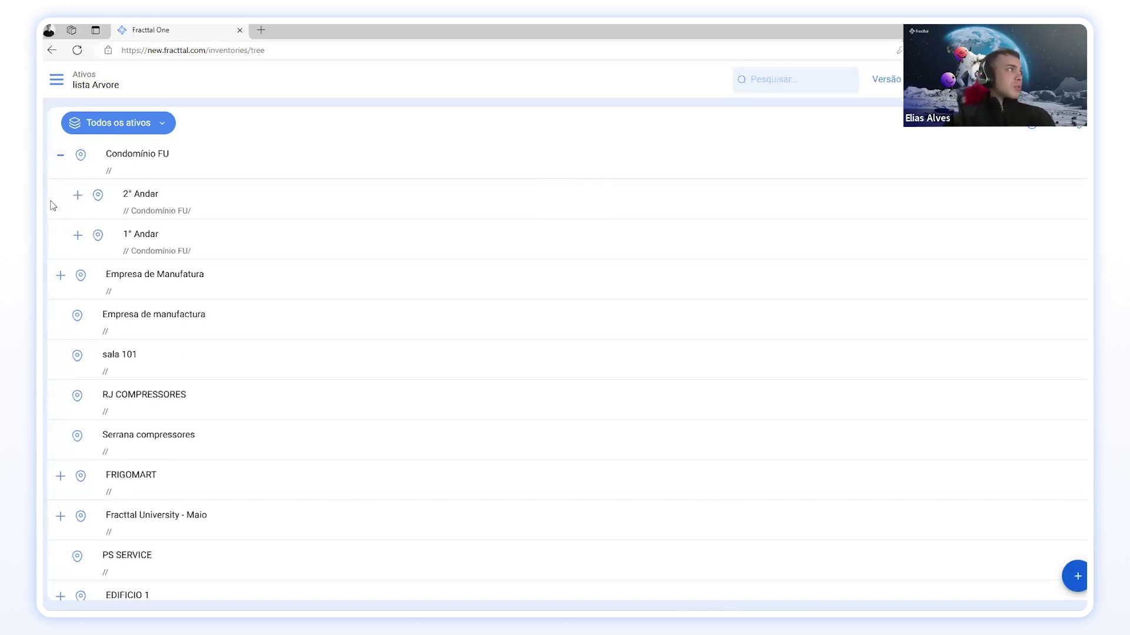
{"action": "left_click", "coordinate": [77, 195]}
{"action": "left_click", "coordinate": [77, 235]}
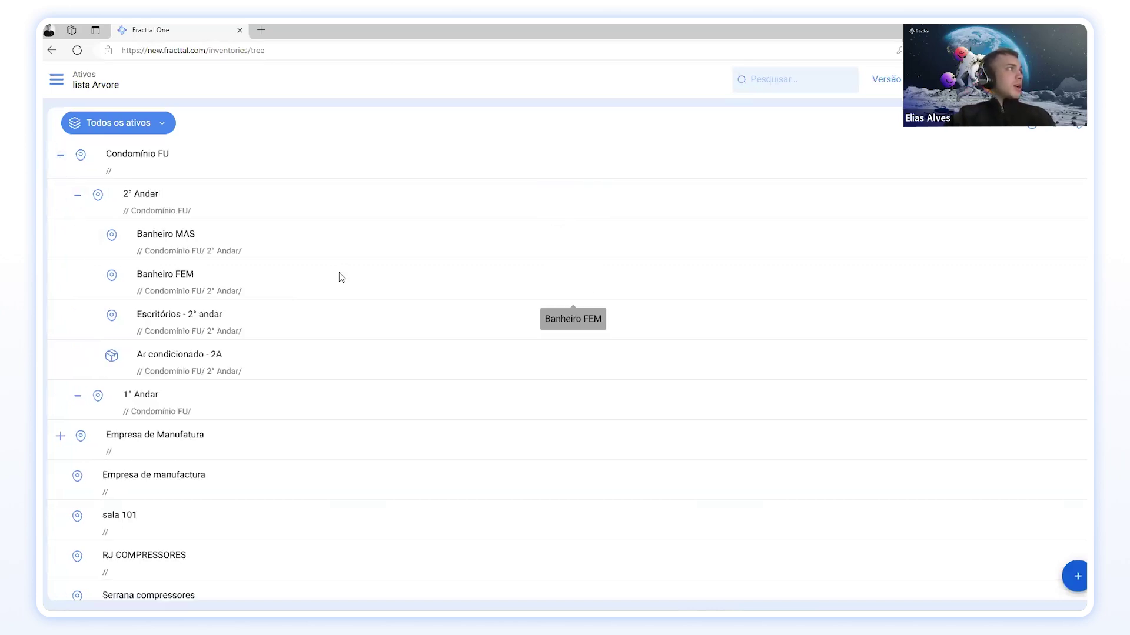
{"action": "scroll", "coordinate": [310, 297], "scroll_direction": "down", "scroll_amount": 2}
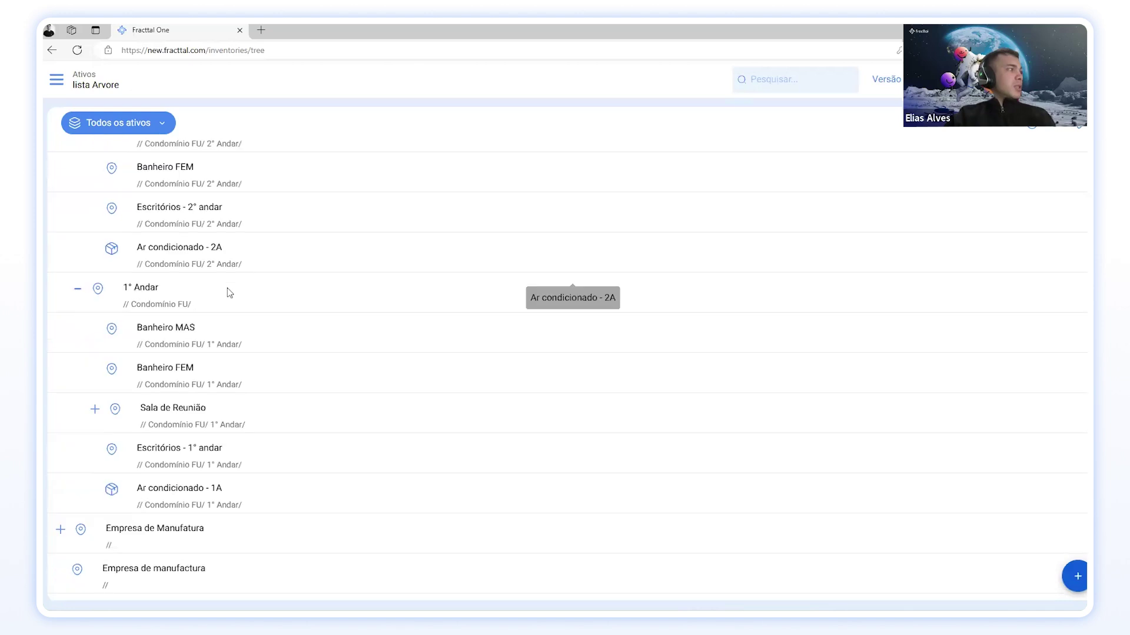
{"action": "scroll", "coordinate": [219, 250], "scroll_direction": "up", "scroll_amount": 2}
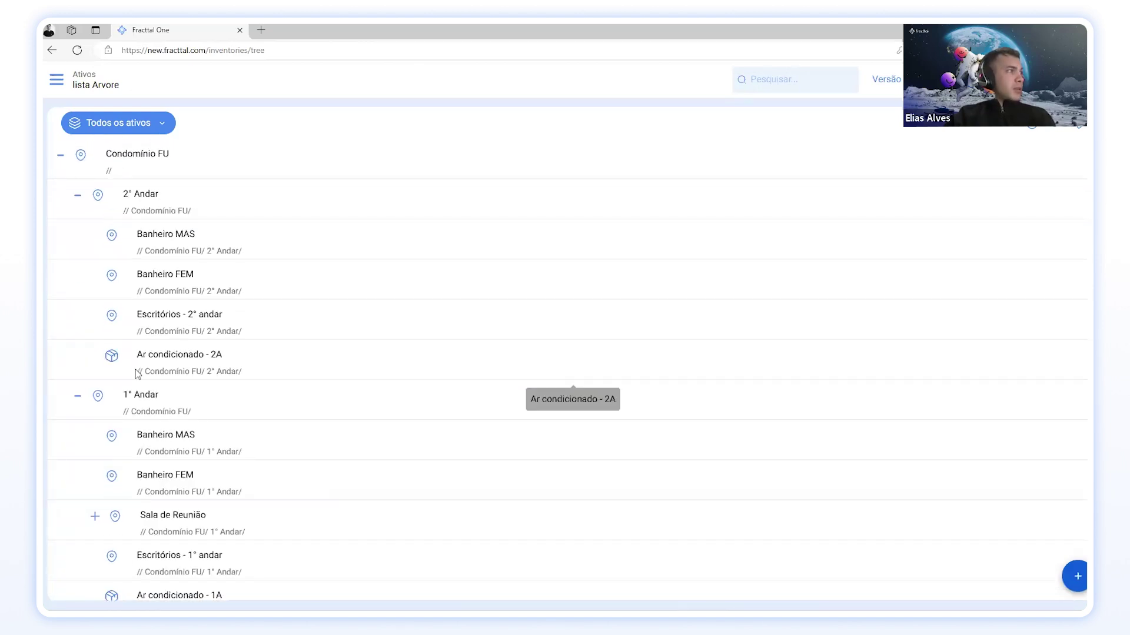
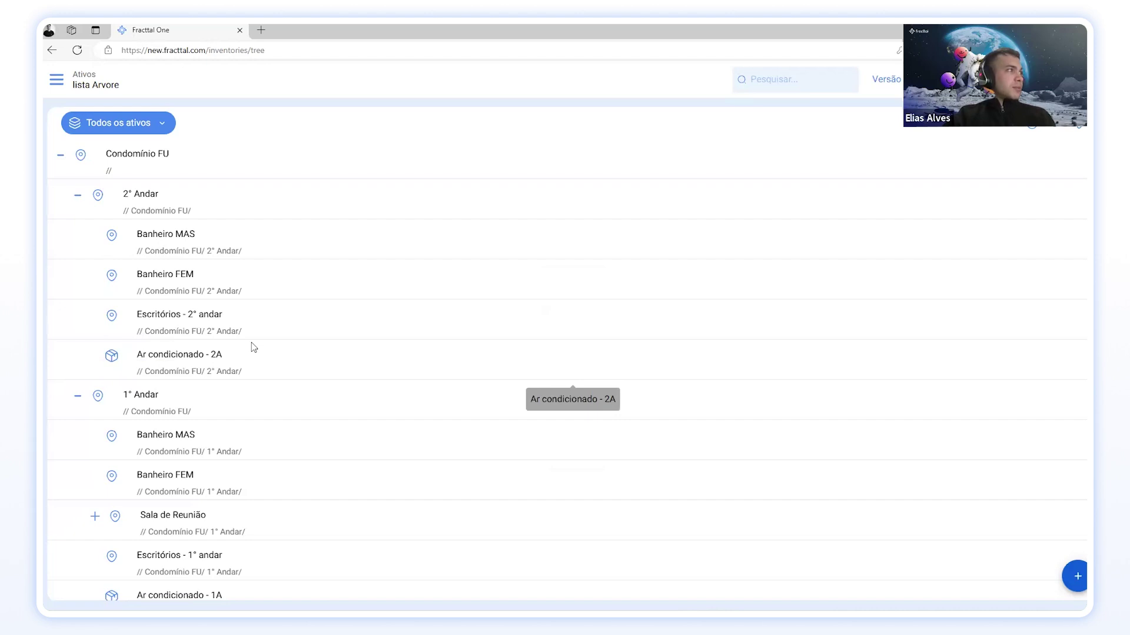
Step: Copy the location code ESC2A and paste it over Ar condicionado - 2A's code, attempting a save
{"action": "left_click", "coordinate": [161, 362]}
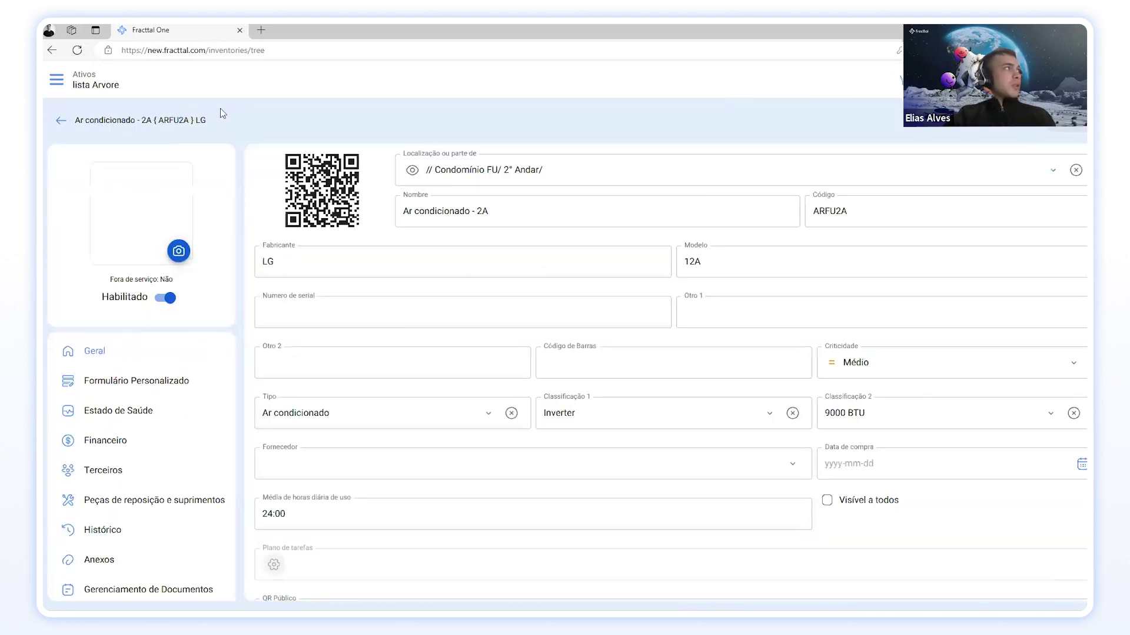
{"action": "left_click", "coordinate": [61, 122]}
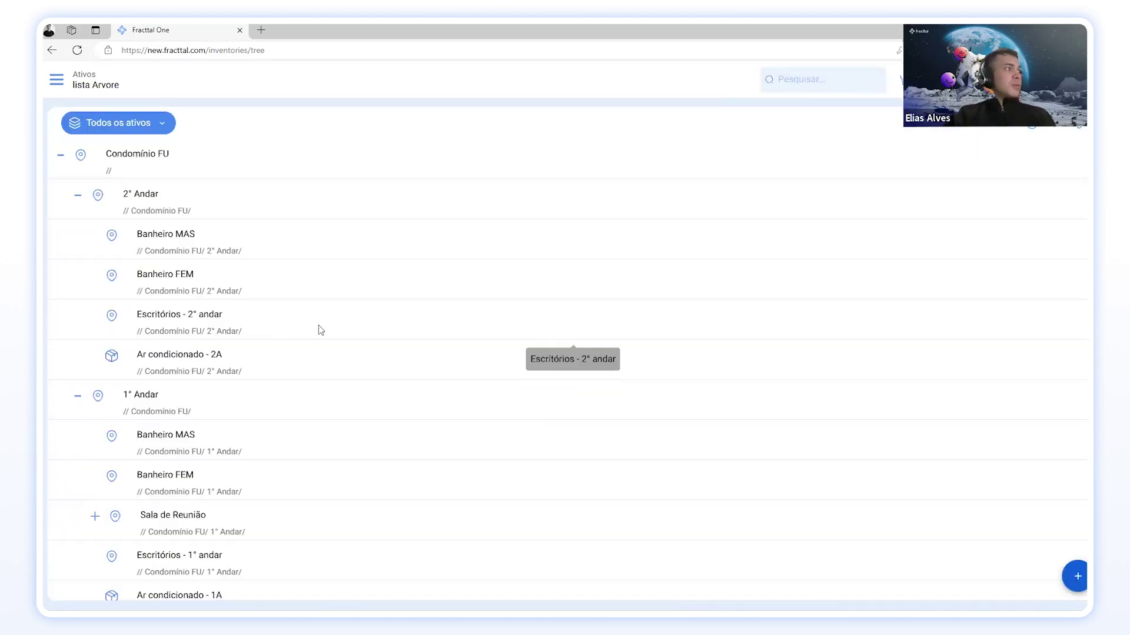
{"action": "left_click", "coordinate": [320, 330]}
{"action": "double_click", "coordinate": [849, 214]}
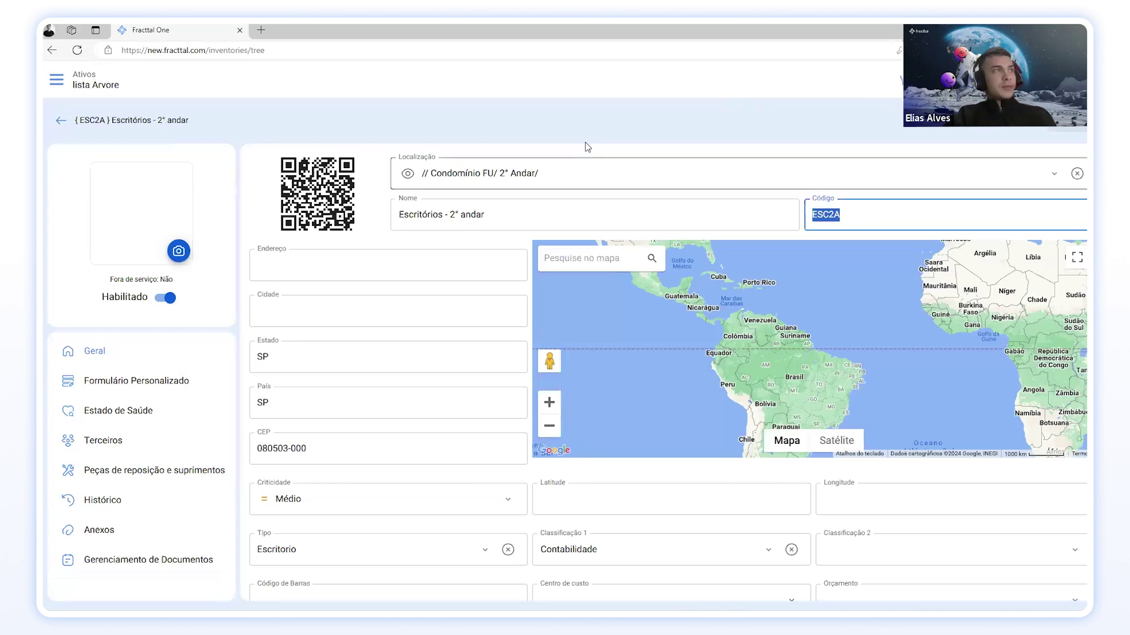
{"action": "left_click", "coordinate": [62, 123]}
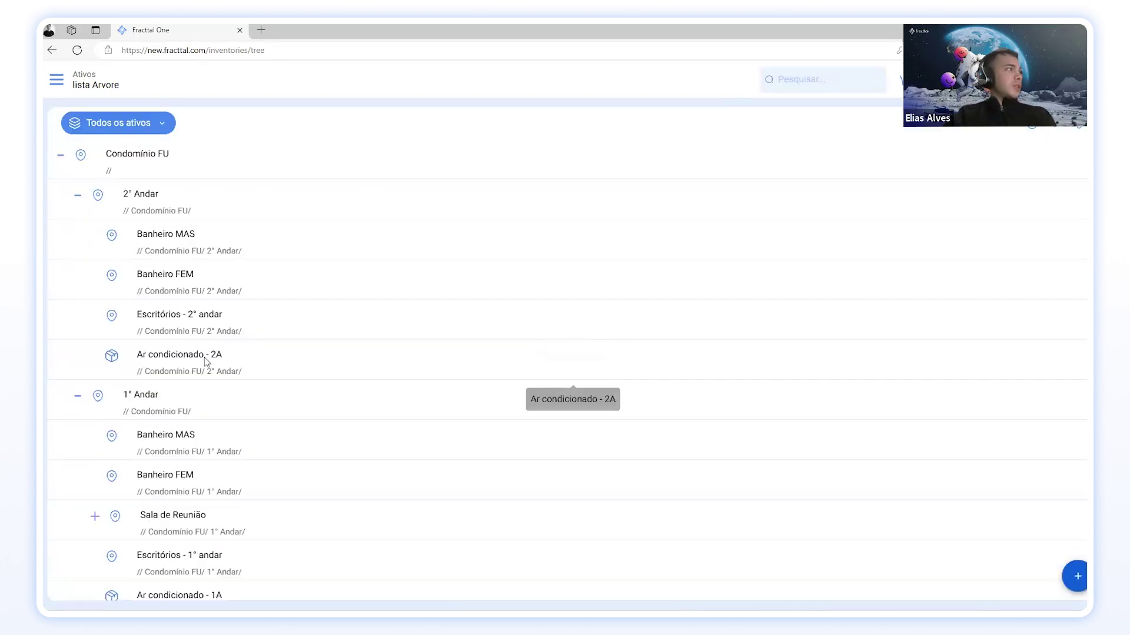
{"action": "left_click", "coordinate": [242, 359]}
{"action": "double_click", "coordinate": [833, 210]}
{"action": "type", "text": "ESC2A"}
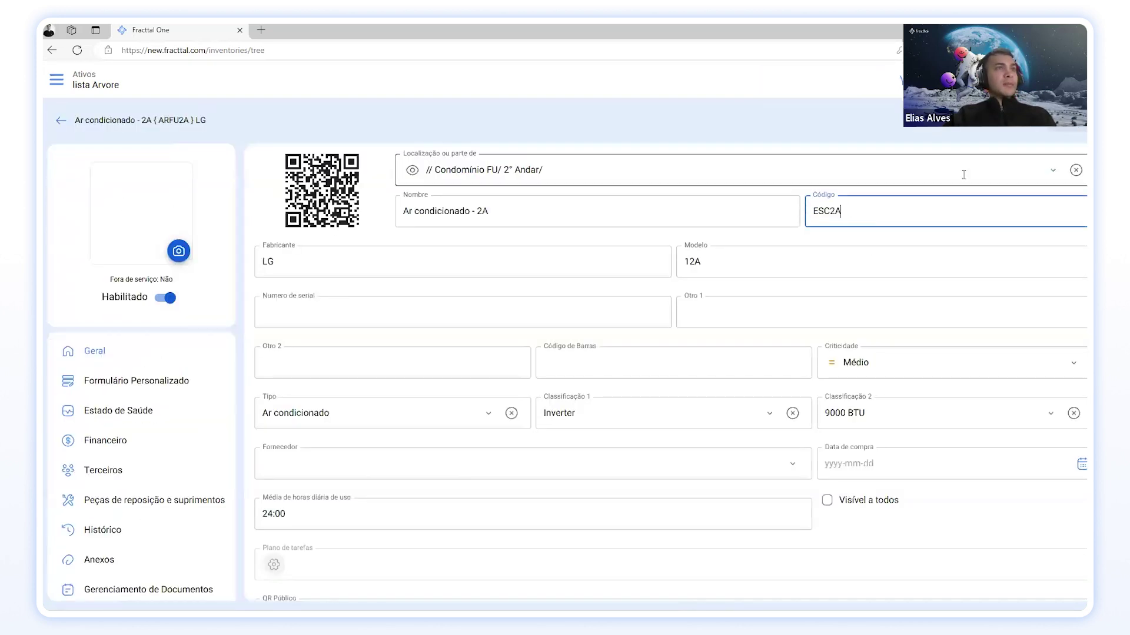
{"action": "left_click", "coordinate": [1057, 135]}
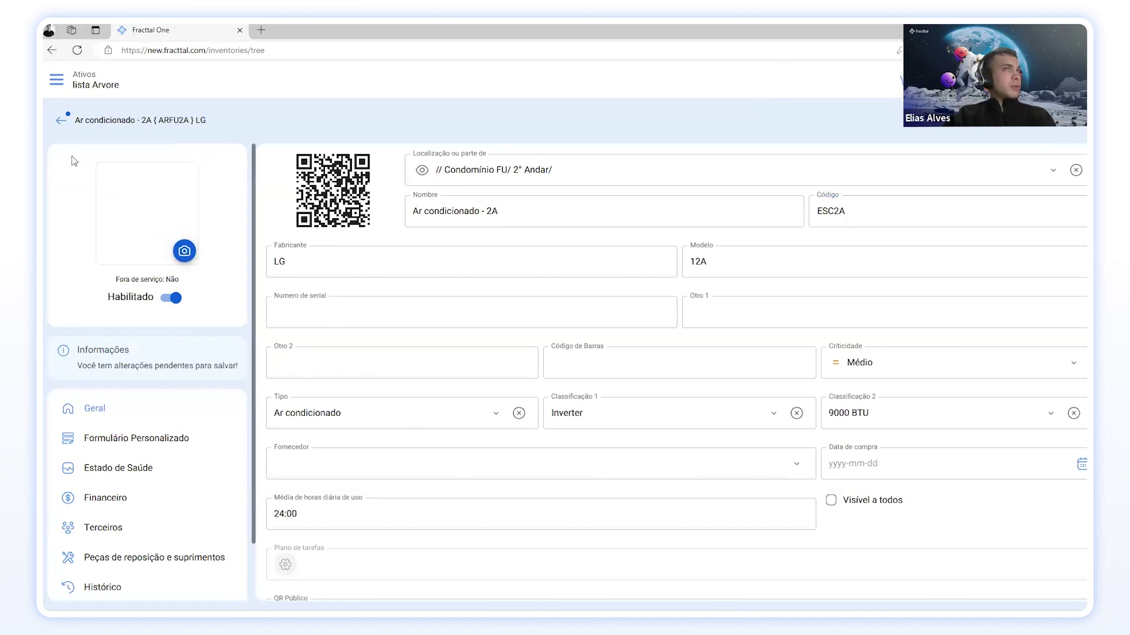
{"action": "left_click", "coordinate": [64, 122]}
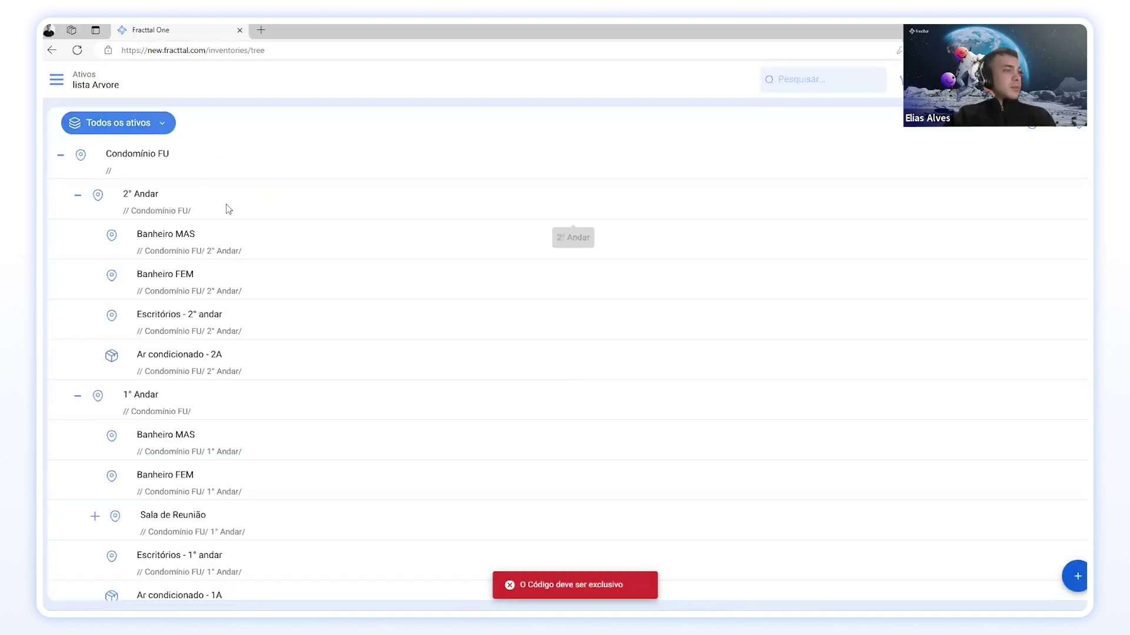
Step: Set Ar condicionado - 2A's location to Escritórios - 2° andar via an 'ESC' search and save
{"action": "left_click", "coordinate": [211, 362]}
{"action": "left_click", "coordinate": [790, 171]}
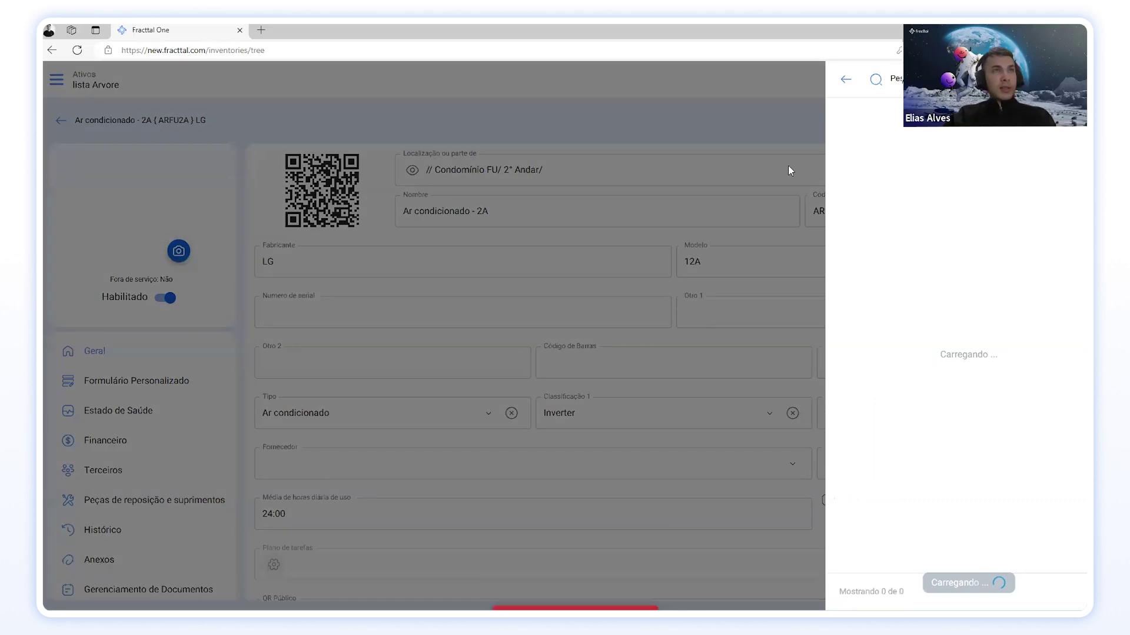
{"action": "left_click", "coordinate": [887, 83]}
{"action": "type", "text": "ESC"}
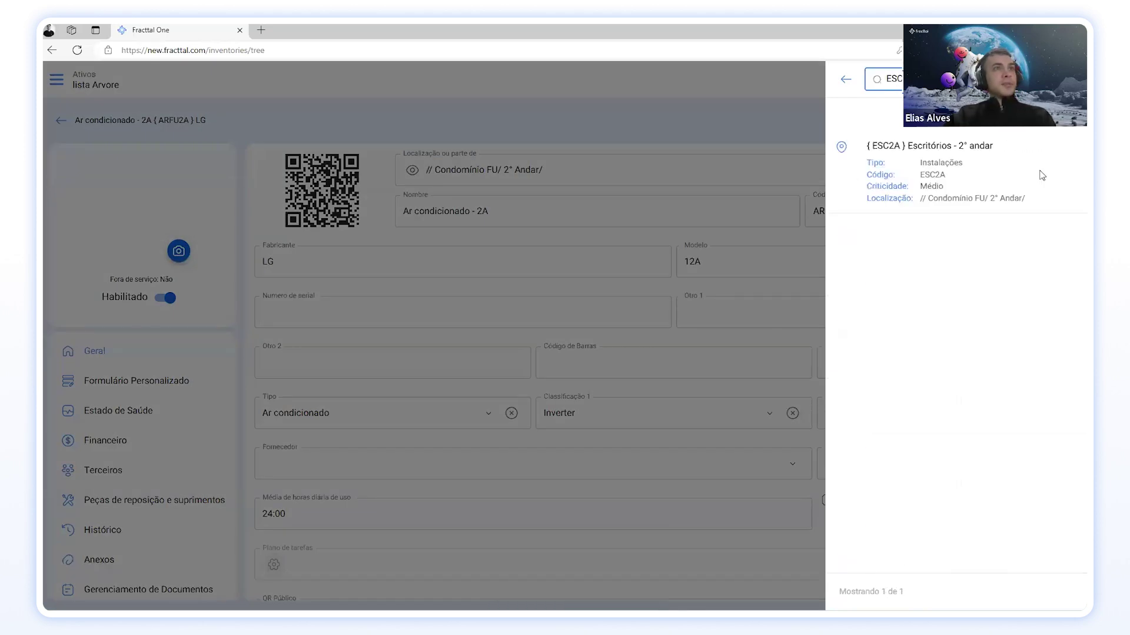
{"action": "left_click", "coordinate": [935, 167]}
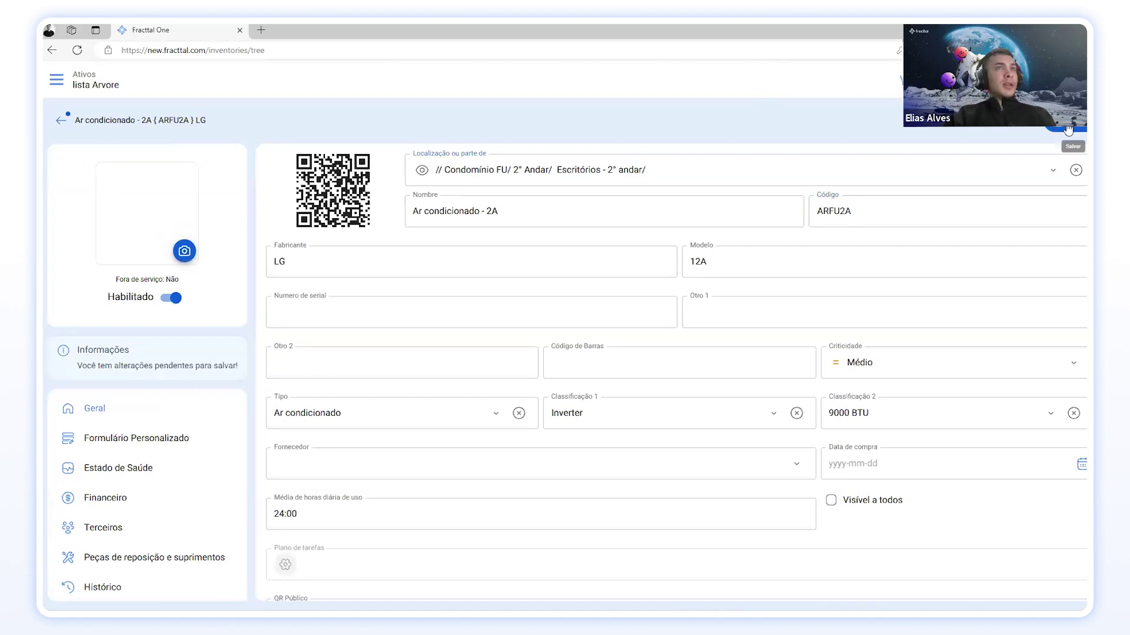
{"action": "key", "text": "ctrl+s"}
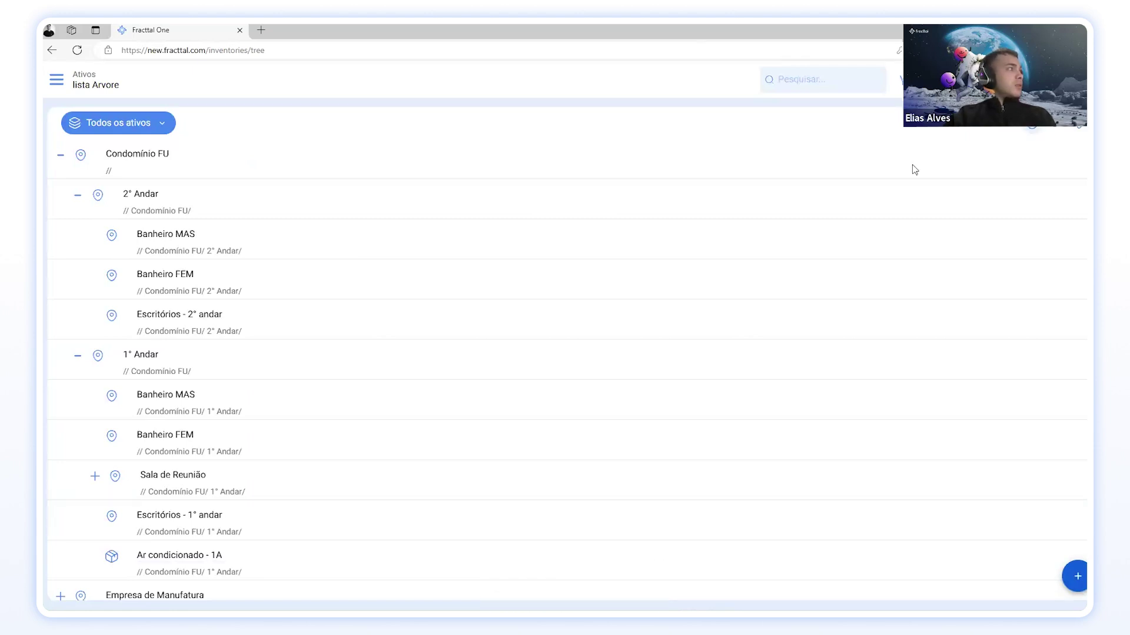
Step: Look at the filter options and Banheiro FEM, then copy the air conditioner's code from its record
{"action": "scroll", "coordinate": [339, 345], "scroll_direction": "down", "scroll_amount": 1}
{"action": "scroll", "coordinate": [339, 346], "scroll_direction": "up", "scroll_amount": 1}
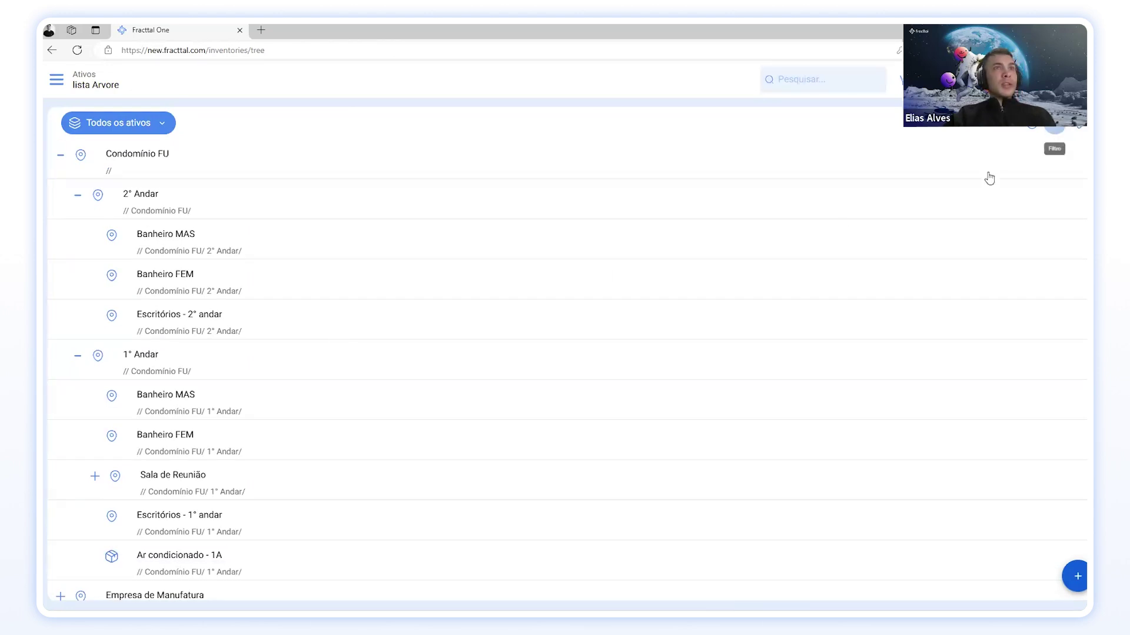
{"action": "left_click", "coordinate": [1053, 124]}
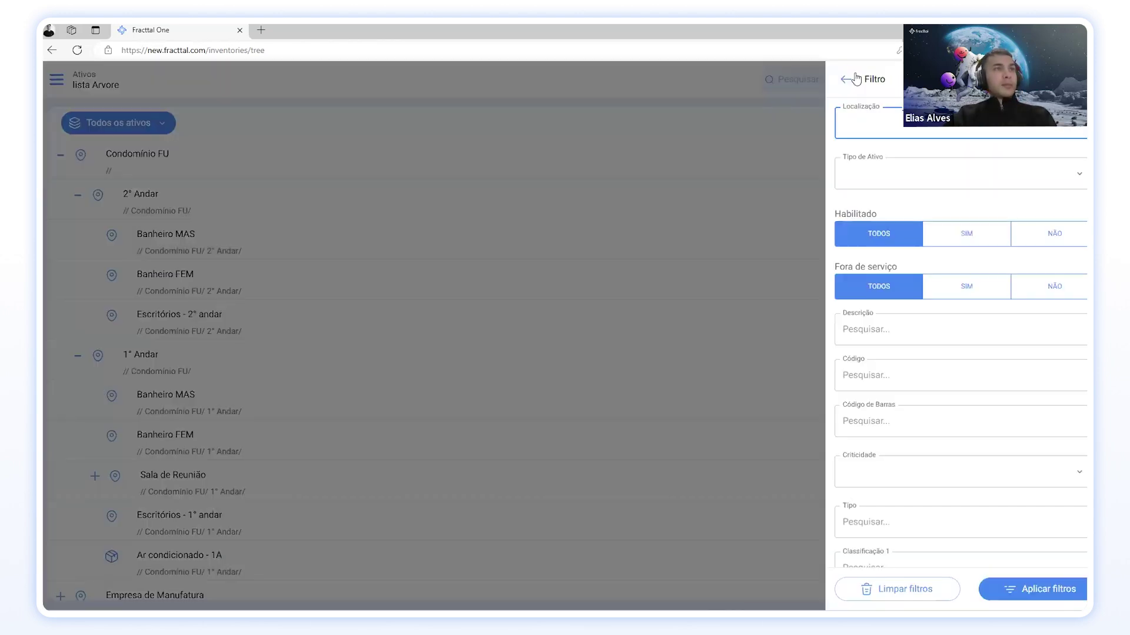
{"action": "left_click", "coordinate": [222, 462]}
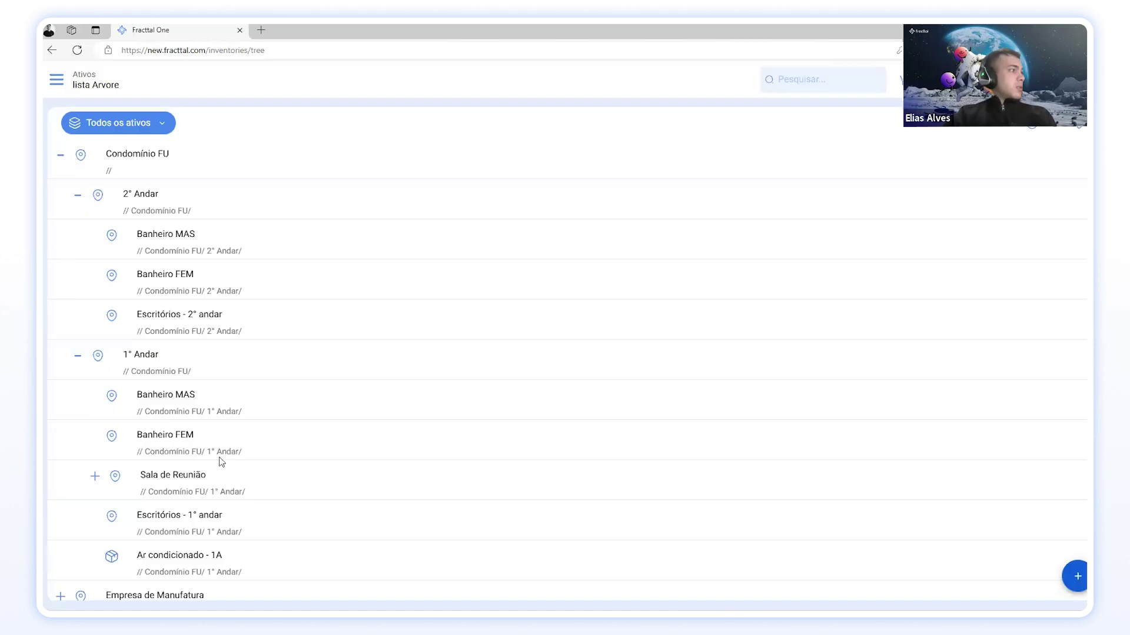
{"action": "left_click", "coordinate": [220, 459]}
{"action": "left_click", "coordinate": [56, 118]}
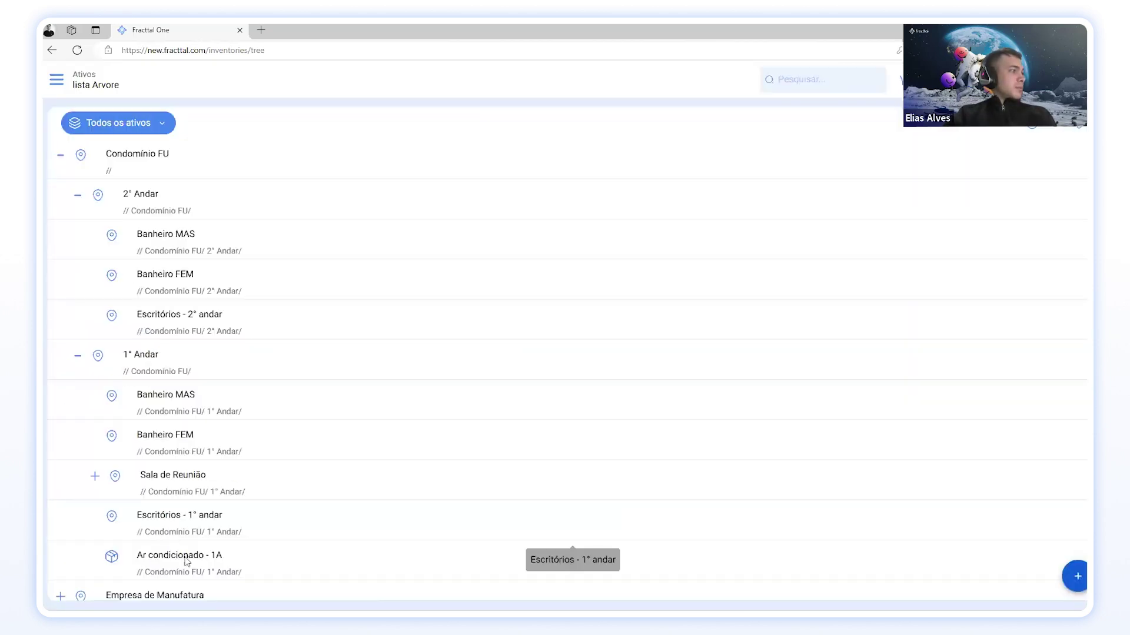
{"action": "left_click", "coordinate": [187, 558]}
{"action": "double_click", "coordinate": [895, 207]}
{"action": "key", "text": "ctrl+c"}
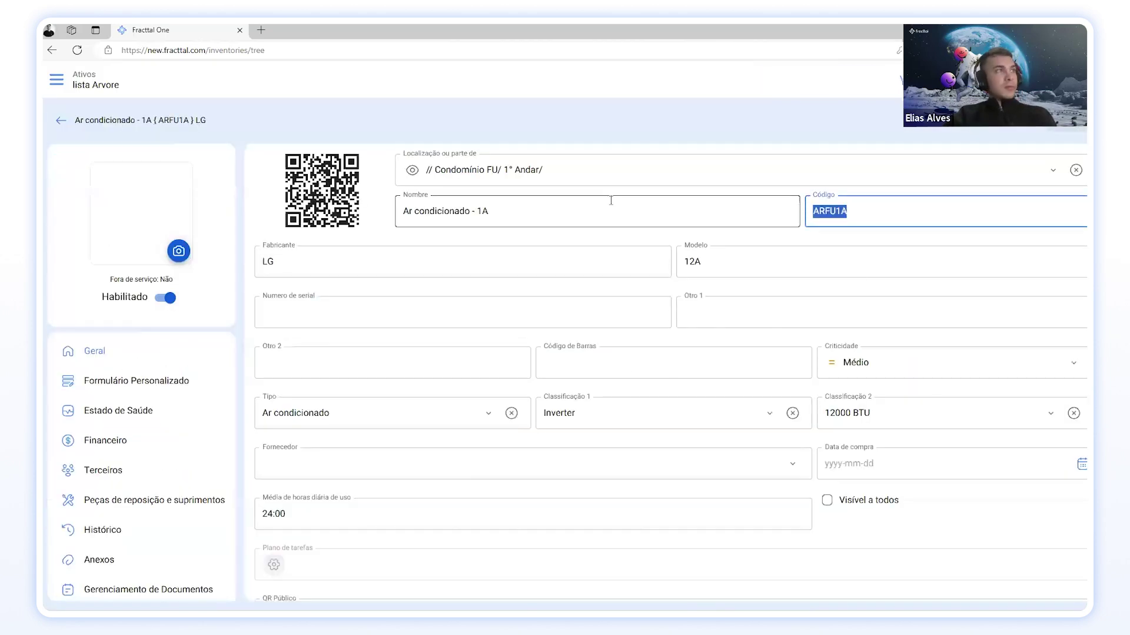
{"action": "left_click", "coordinate": [61, 120]}
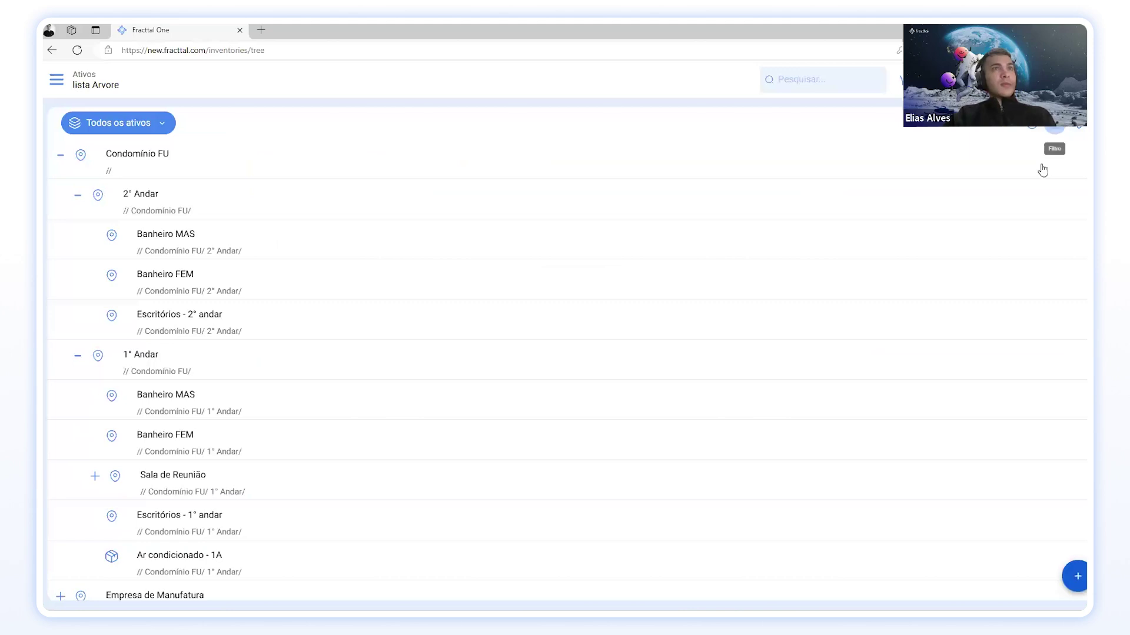
Step: Filter the asset tree by Código ARFU2A, remove that filter, and open the category list
{"action": "left_click", "coordinate": [1053, 125]}
{"action": "left_click", "coordinate": [893, 374]}
{"action": "key", "text": "ctrl+v"}
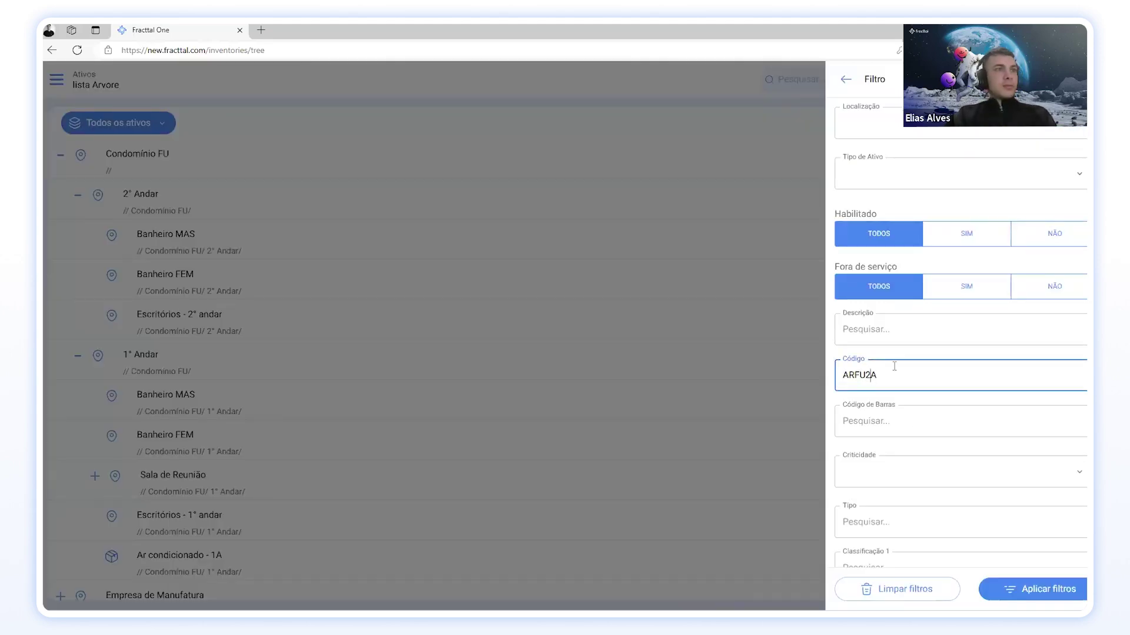
{"action": "left_click", "coordinate": [997, 590]}
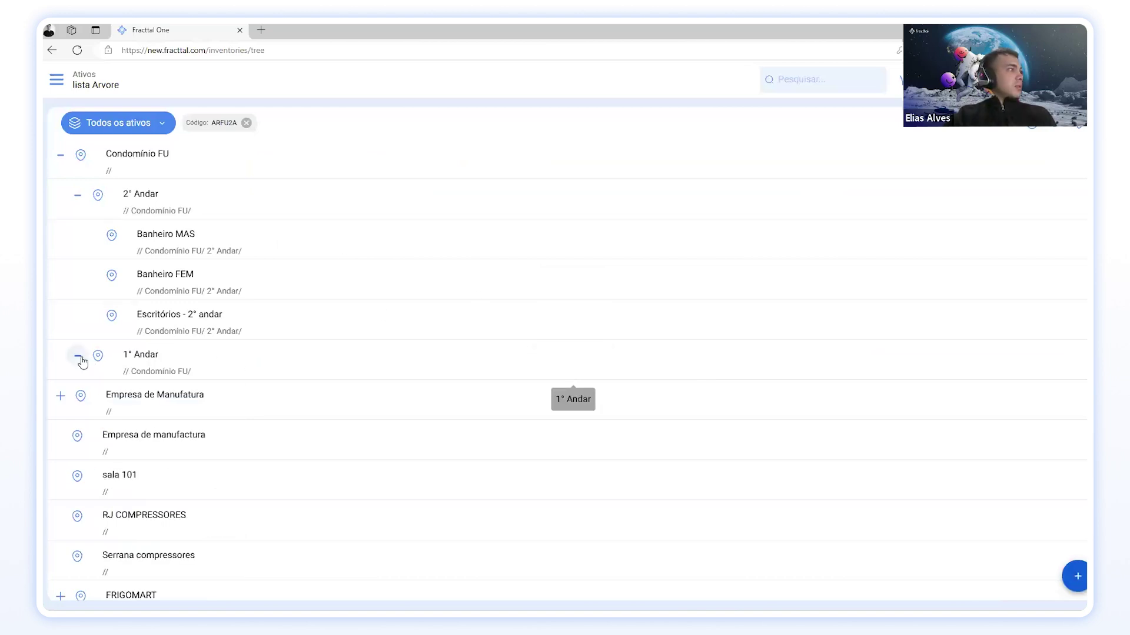
{"action": "left_click", "coordinate": [246, 123]}
{"action": "left_click", "coordinate": [142, 122]}
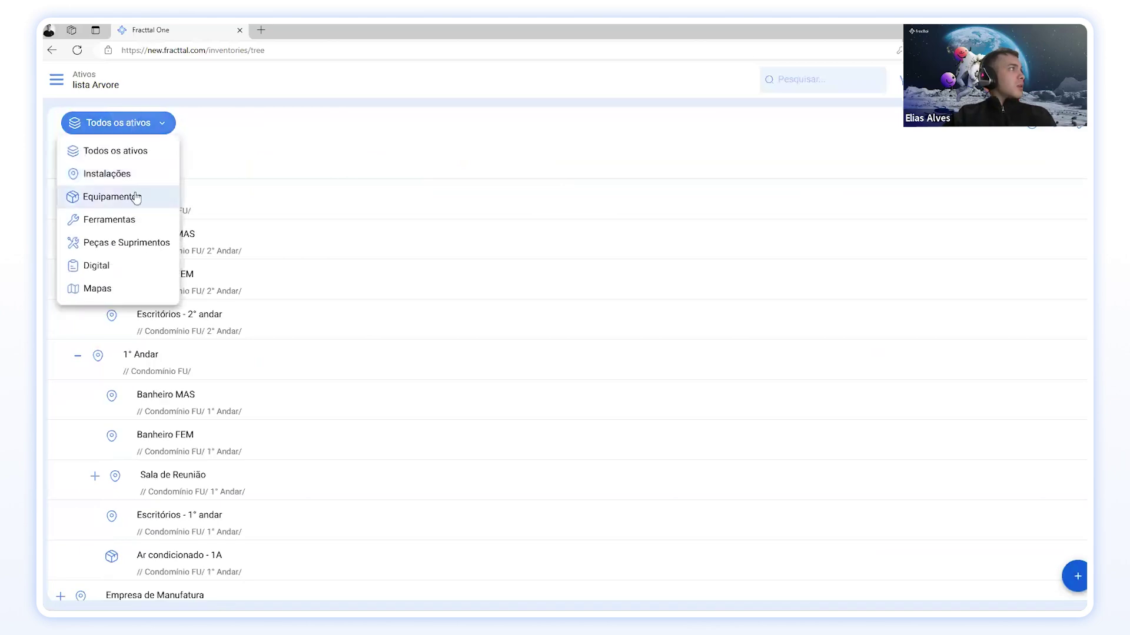
Step: Show only Equipamentos and filter the list by the typed code ARFU1A
{"action": "left_click", "coordinate": [139, 194]}
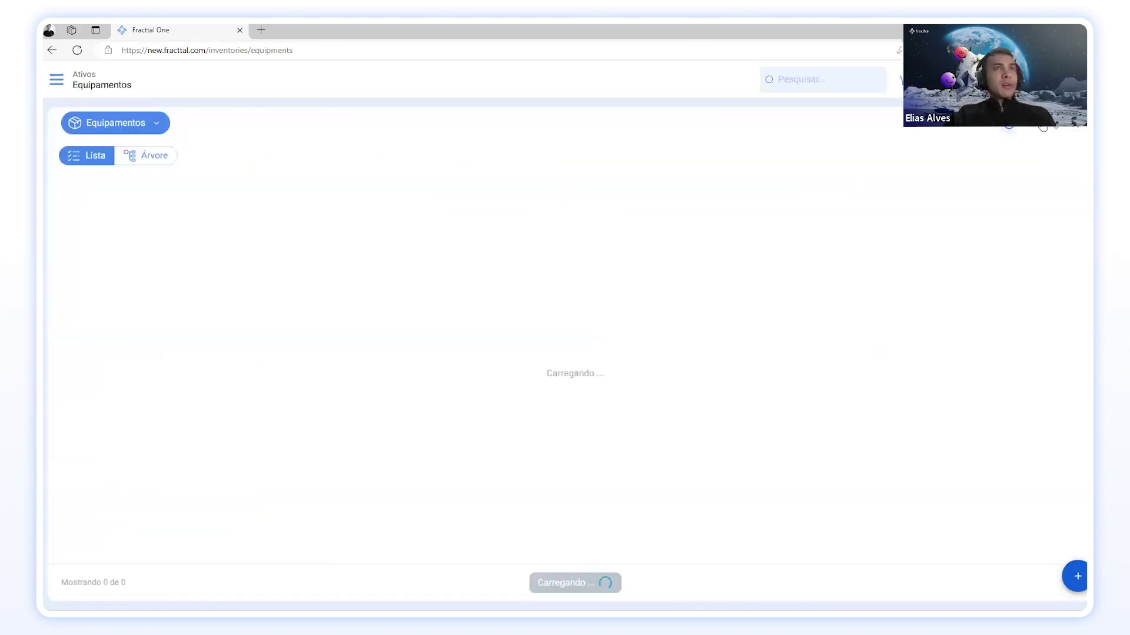
{"action": "left_click", "coordinate": [1028, 126]}
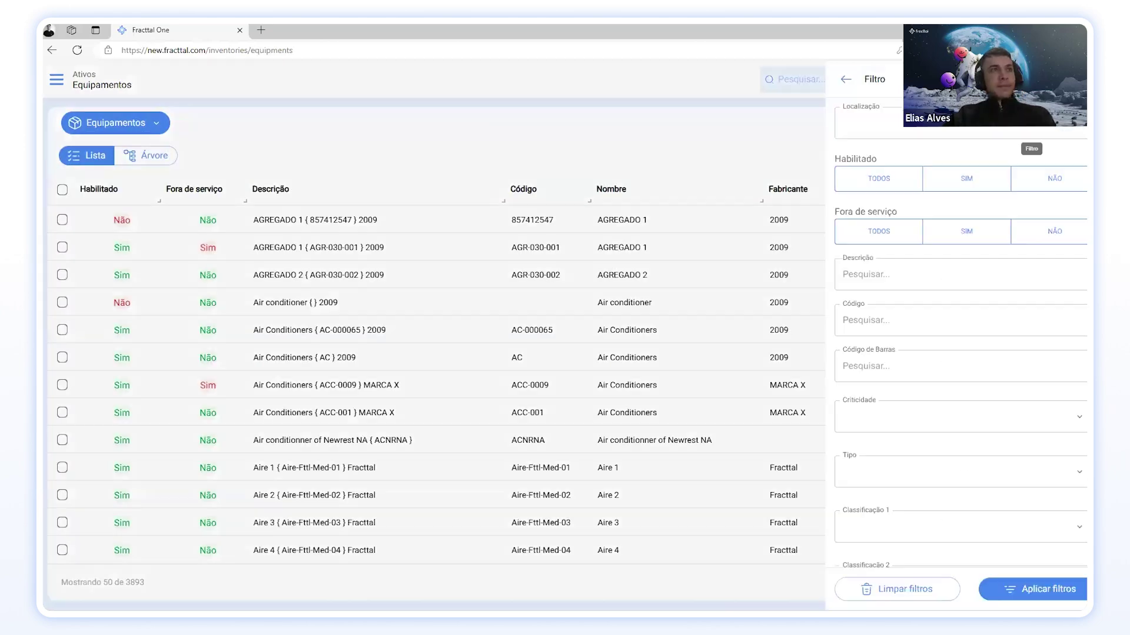
{"action": "left_click", "coordinate": [903, 470]}
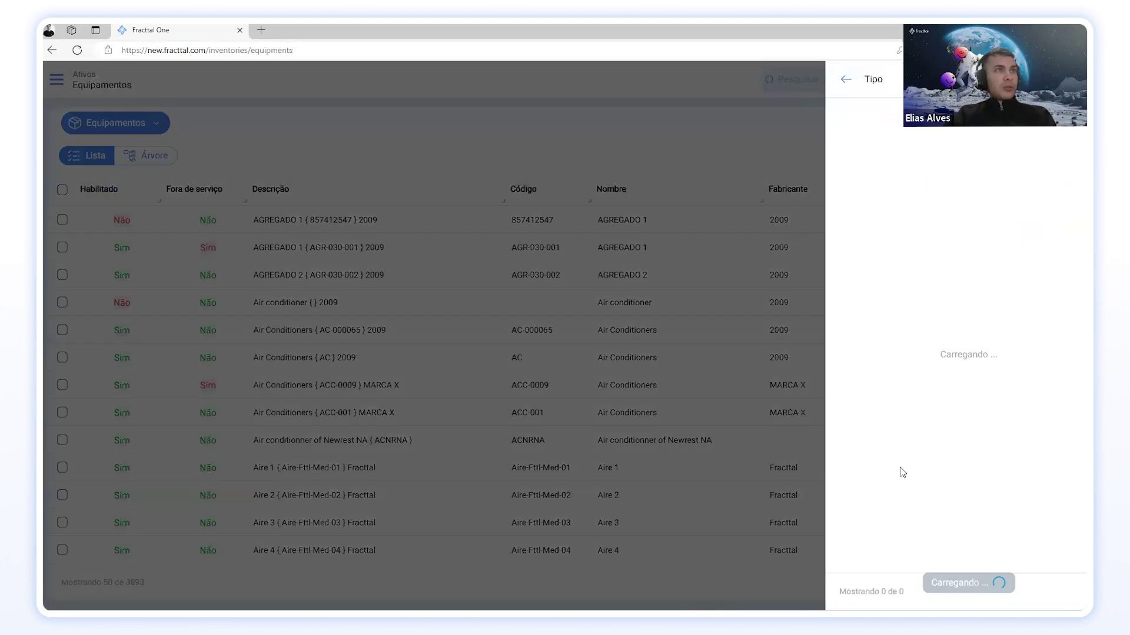
{"action": "left_click", "coordinate": [847, 81]}
{"action": "scroll", "coordinate": [914, 369], "scroll_direction": "down", "scroll_amount": 1}
{"action": "left_click", "coordinate": [885, 259]}
{"action": "type", "text": "ARFU1A"}
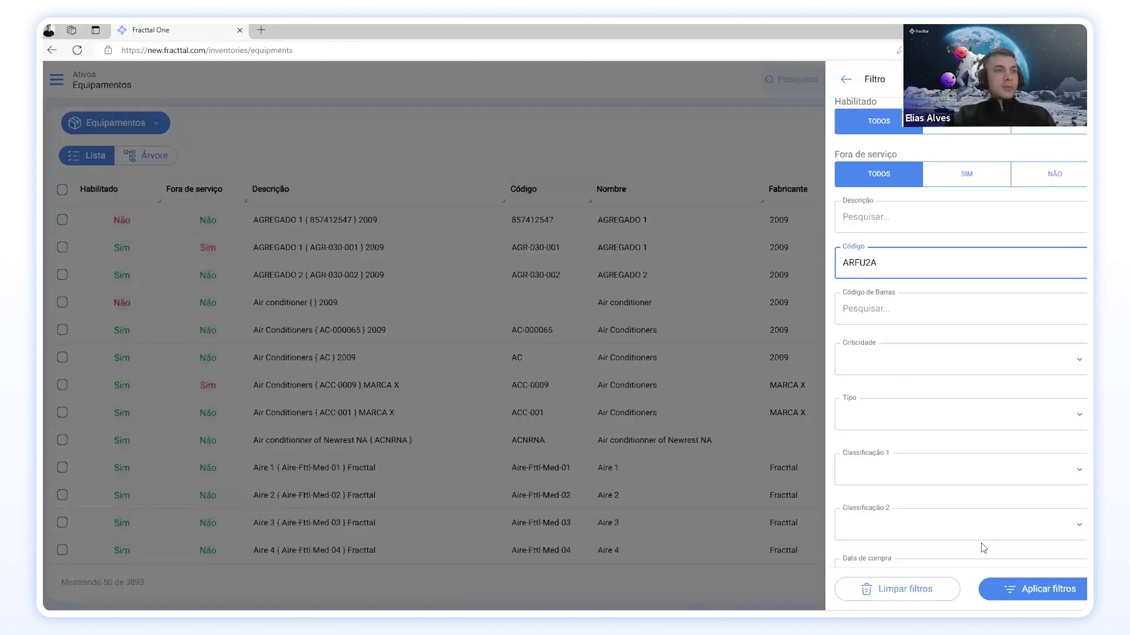
{"action": "left_click", "coordinate": [1021, 598]}
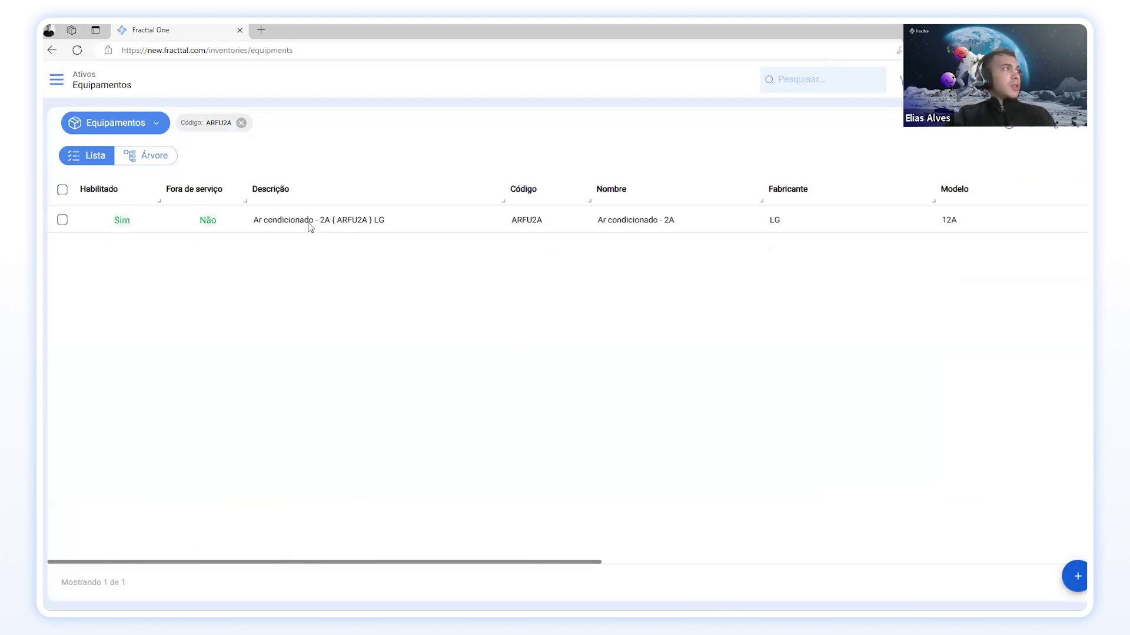
Step: Review the matching air conditioner's record, then return to the filtered list and its category menu
{"action": "left_click", "coordinate": [312, 223]}
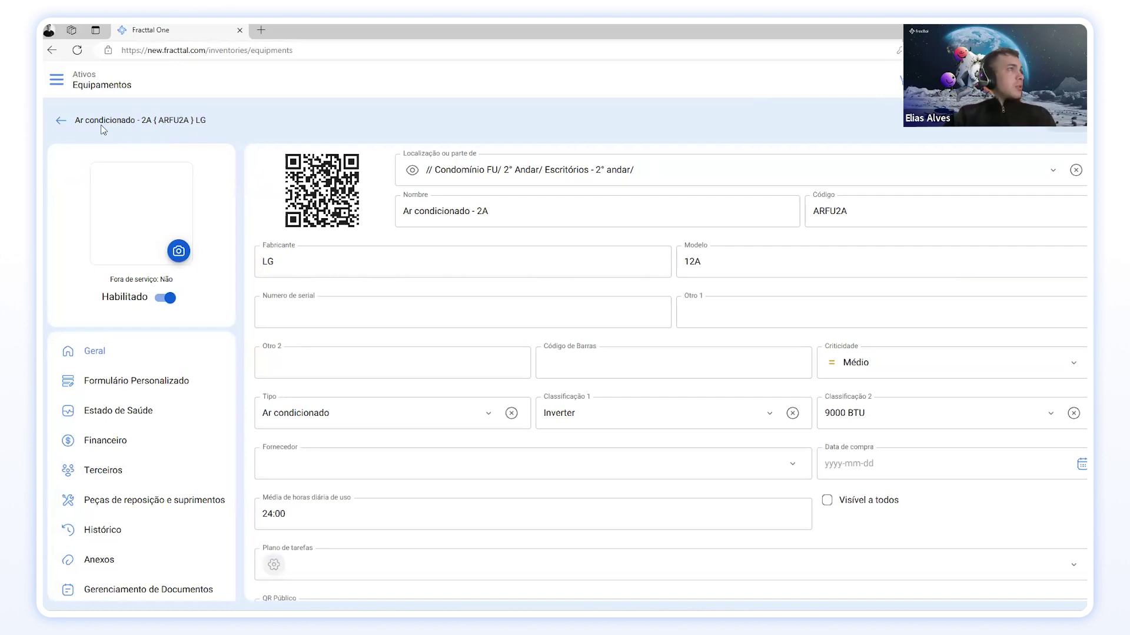
{"action": "left_click", "coordinate": [61, 120]}
{"action": "left_click", "coordinate": [117, 128]}
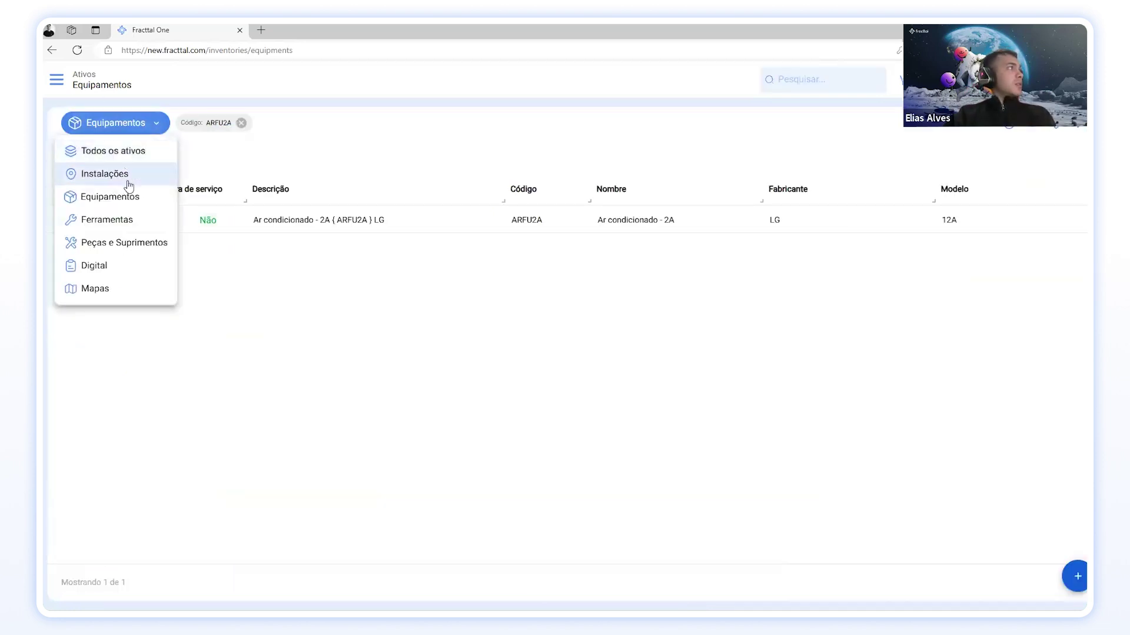
Step: Show Todos os ativos and expand Condomínio FU, 2° Andar, Escritórios - 2° andar and 1° Andar
{"action": "left_click", "coordinate": [121, 150]}
{"action": "left_click", "coordinate": [78, 51]}
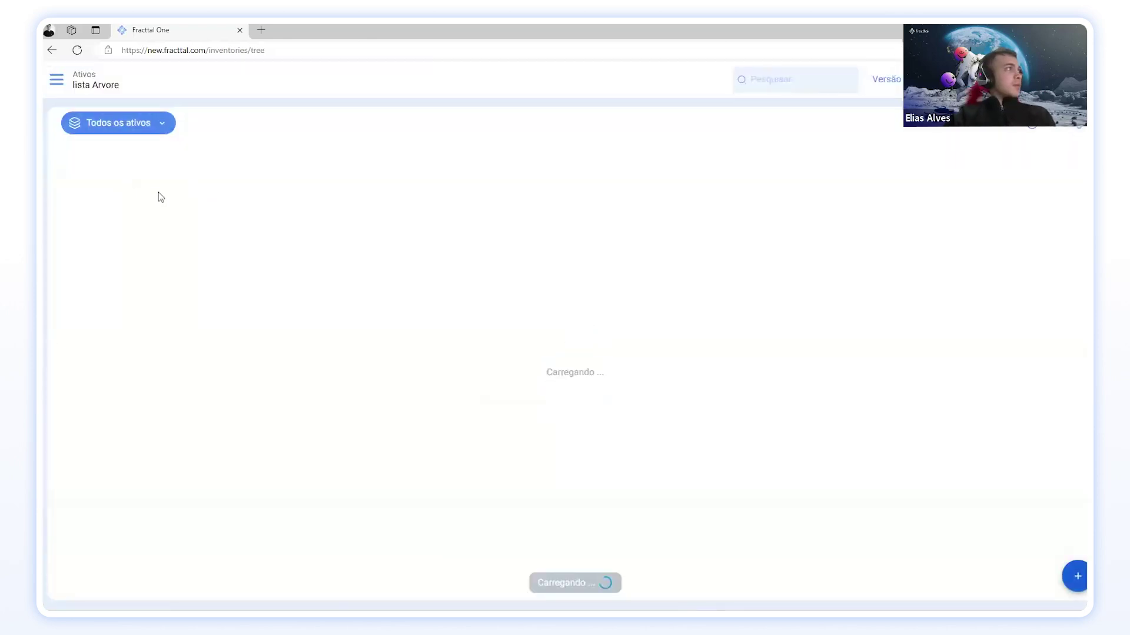
{"action": "left_click", "coordinate": [61, 155]}
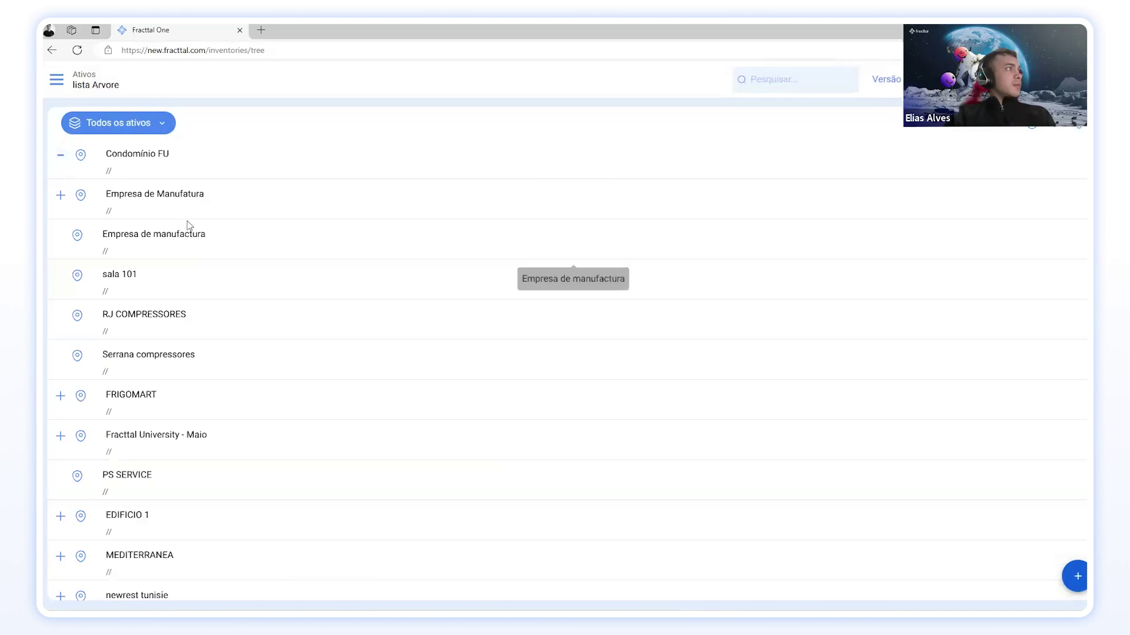
{"action": "left_click", "coordinate": [77, 195]}
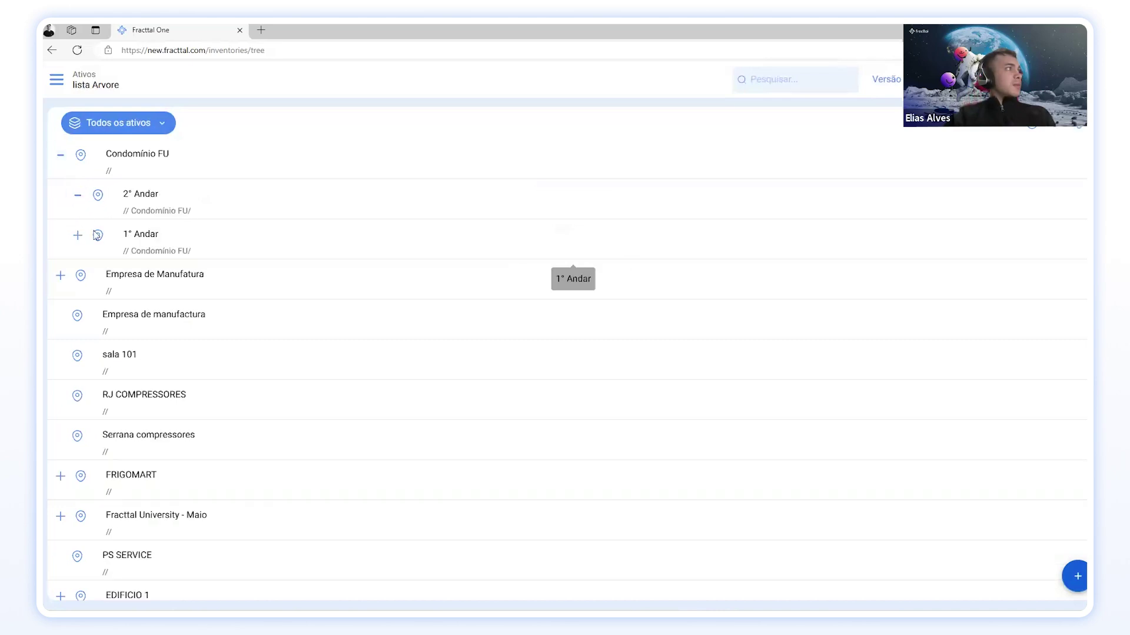
{"action": "left_click", "coordinate": [94, 316]}
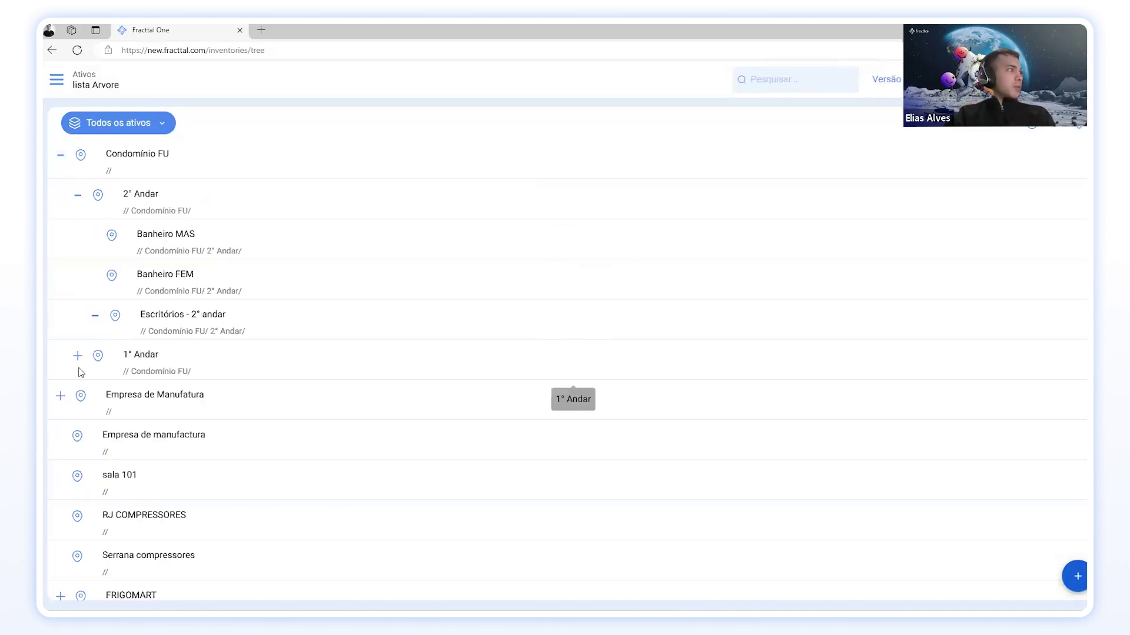
{"action": "left_click", "coordinate": [77, 396]}
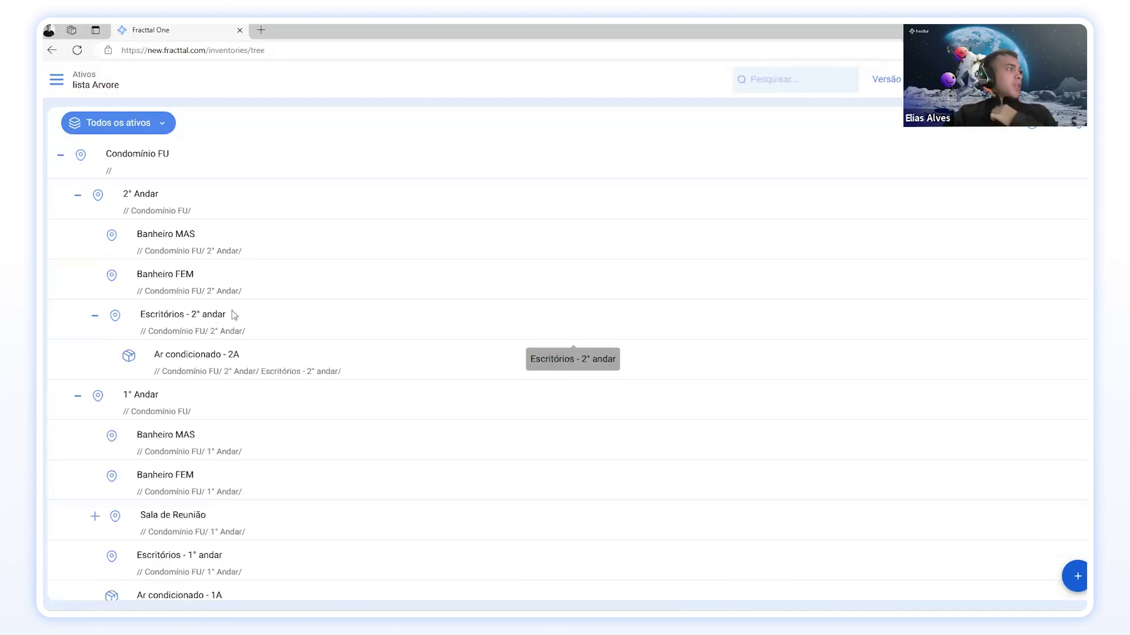
Step: Expand Sala de Reunião and scroll through the full asset tree to review its equipment
{"action": "scroll", "coordinate": [209, 338], "scroll_direction": "down", "scroll_amount": 1}
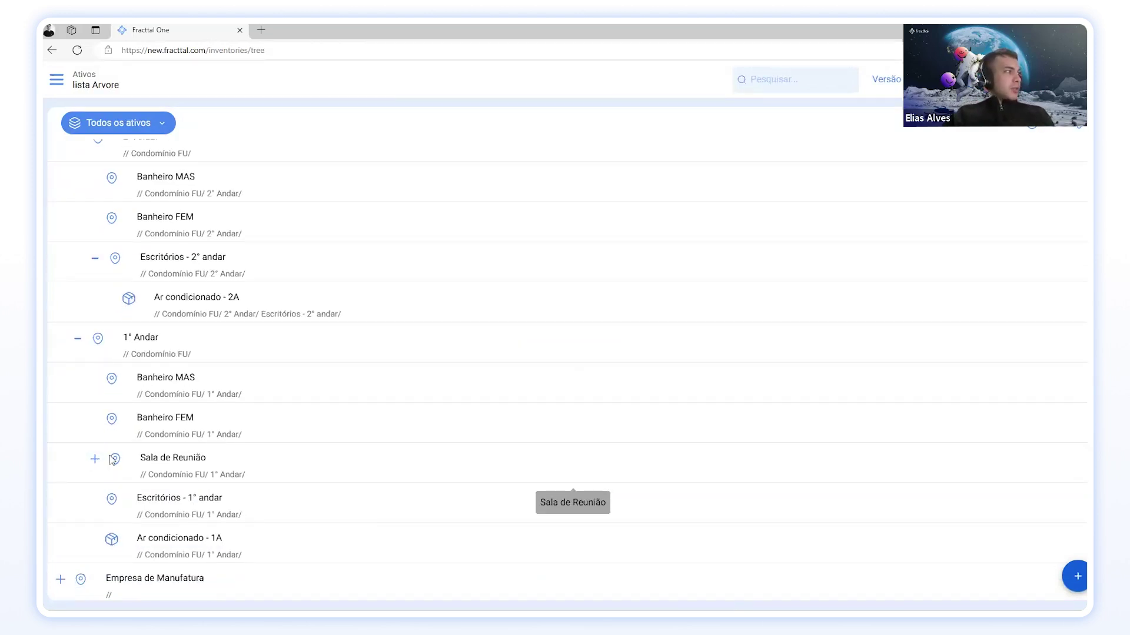
{"action": "left_click", "coordinate": [95, 460]}
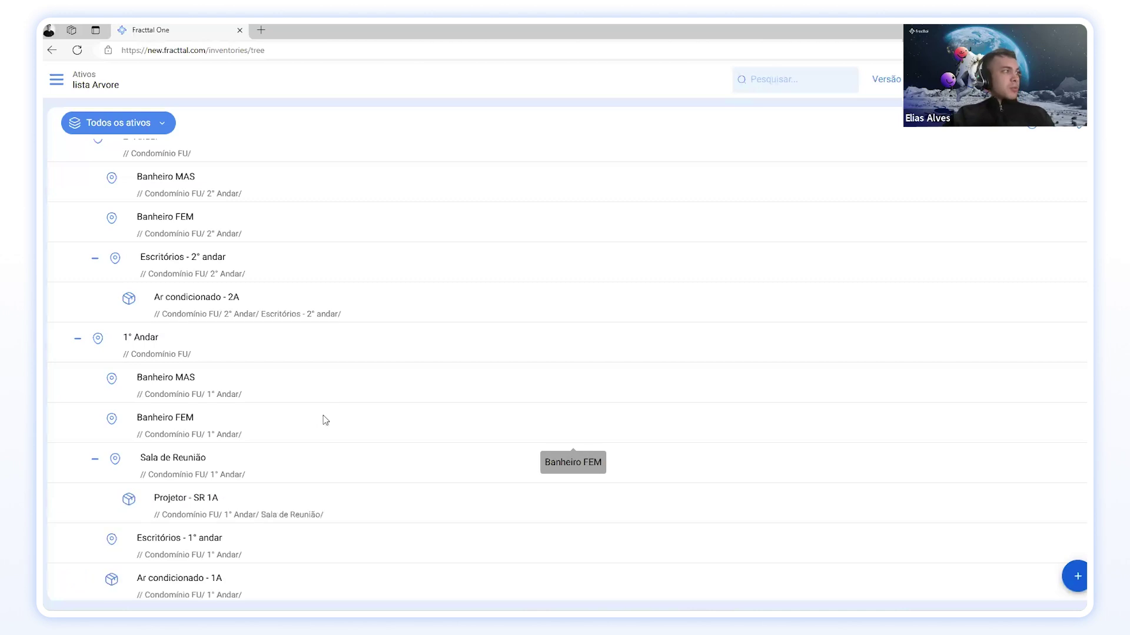
{"action": "scroll", "coordinate": [265, 457], "scroll_direction": "down", "scroll_amount": 1}
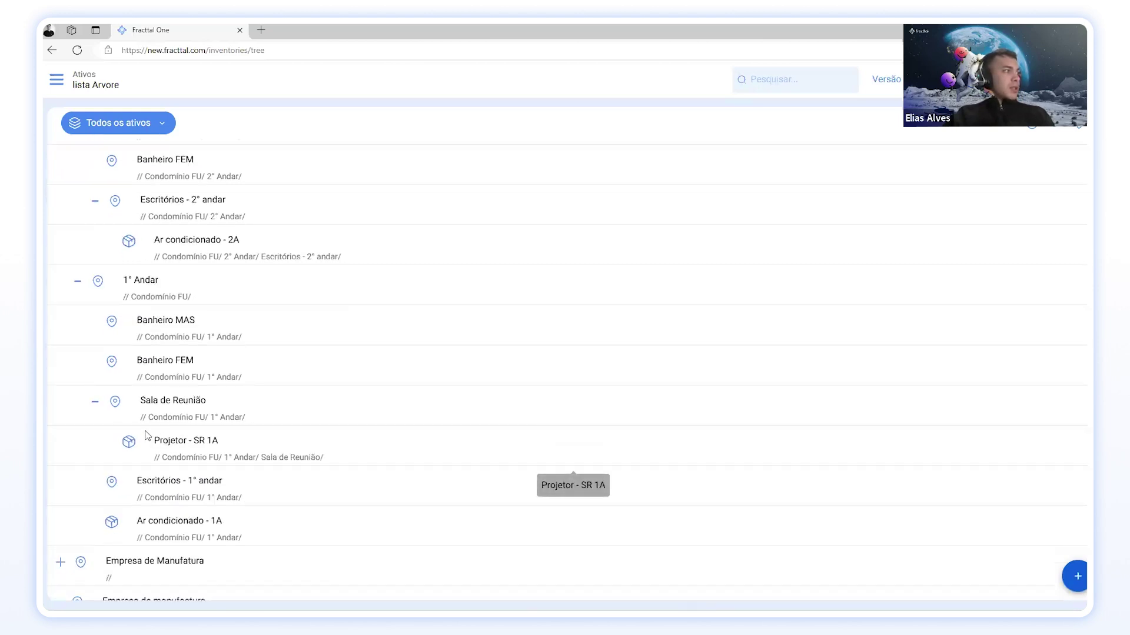
{"action": "scroll", "coordinate": [205, 447], "scroll_direction": "up", "scroll_amount": 1}
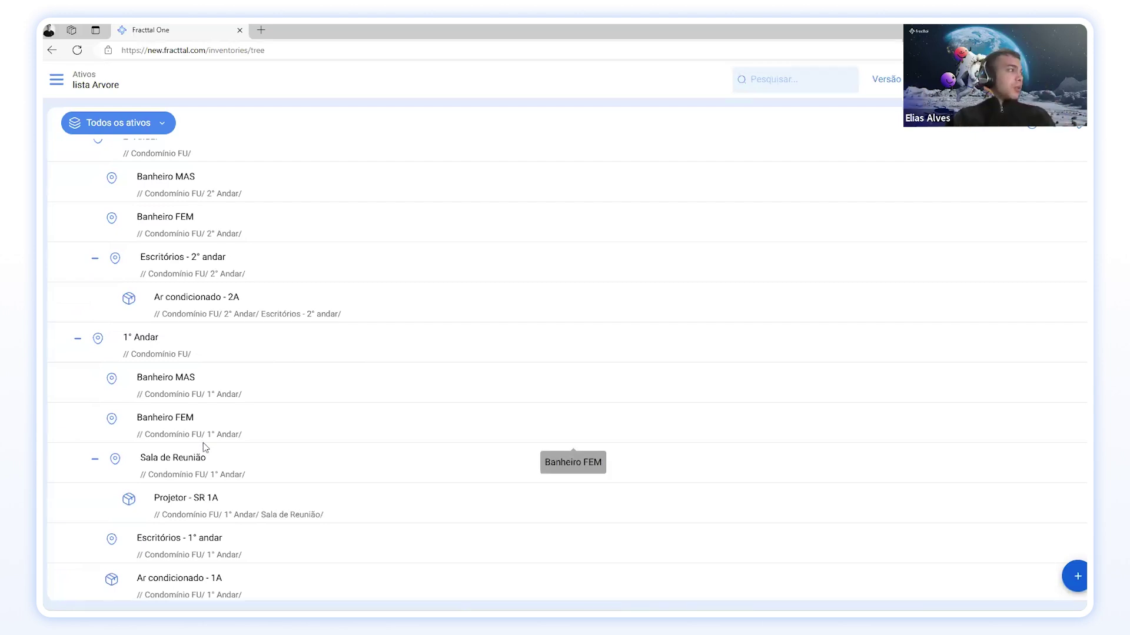
{"action": "scroll", "coordinate": [206, 447], "scroll_direction": "down", "scroll_amount": 1}
{"action": "scroll", "coordinate": [223, 447], "scroll_direction": "up", "scroll_amount": 1}
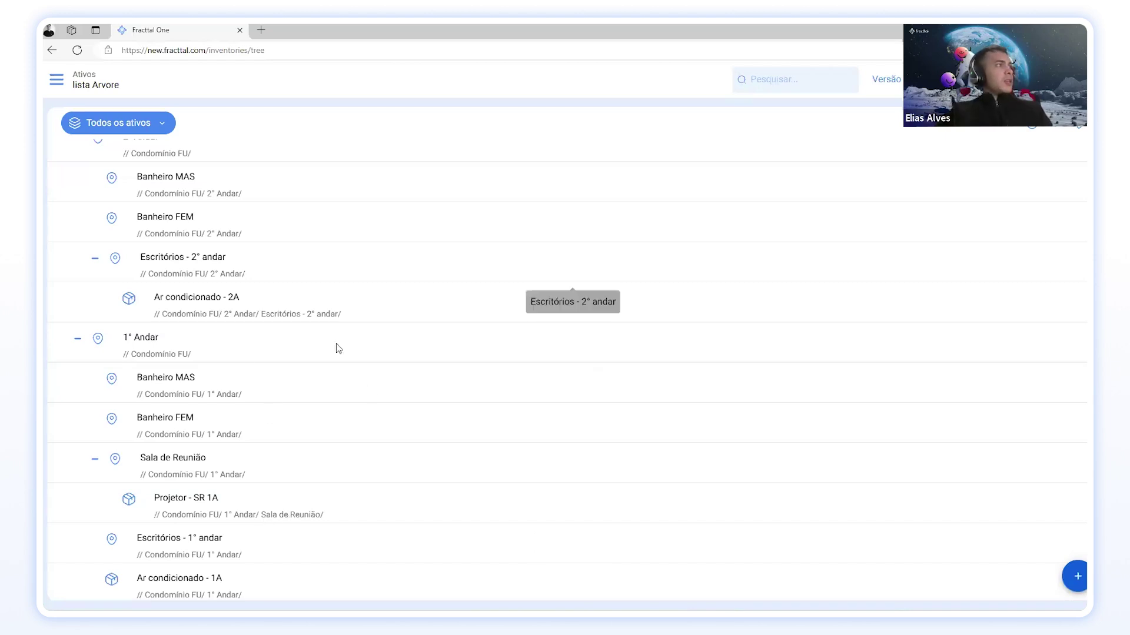
{"action": "scroll", "coordinate": [338, 348], "scroll_direction": "up", "scroll_amount": 1}
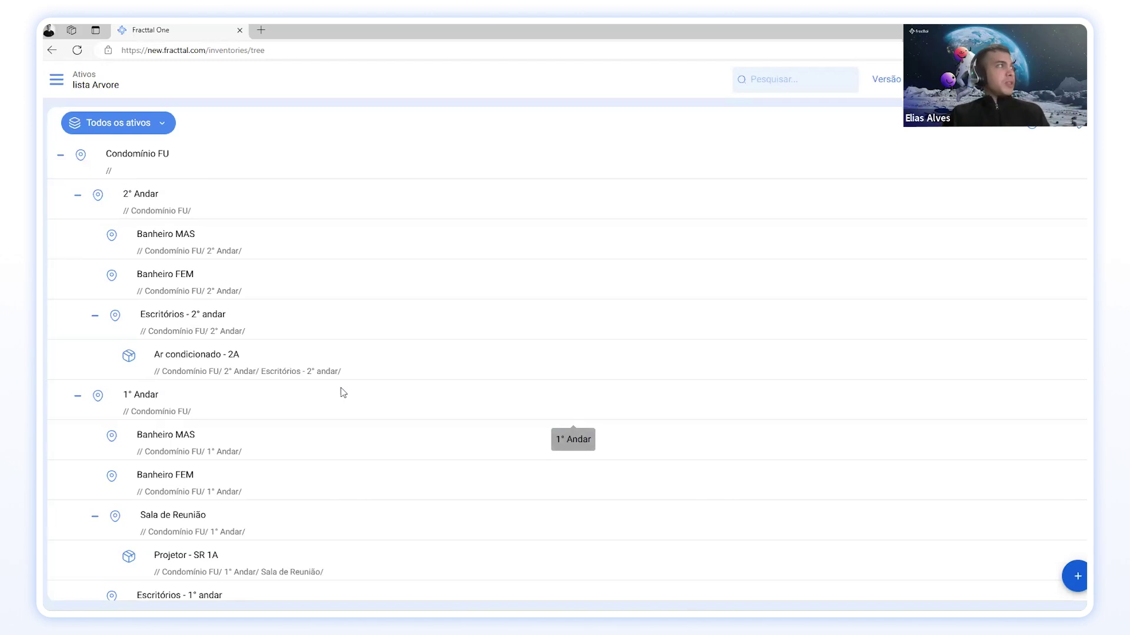
{"action": "scroll", "coordinate": [341, 391], "scroll_direction": "down", "scroll_amount": 3}
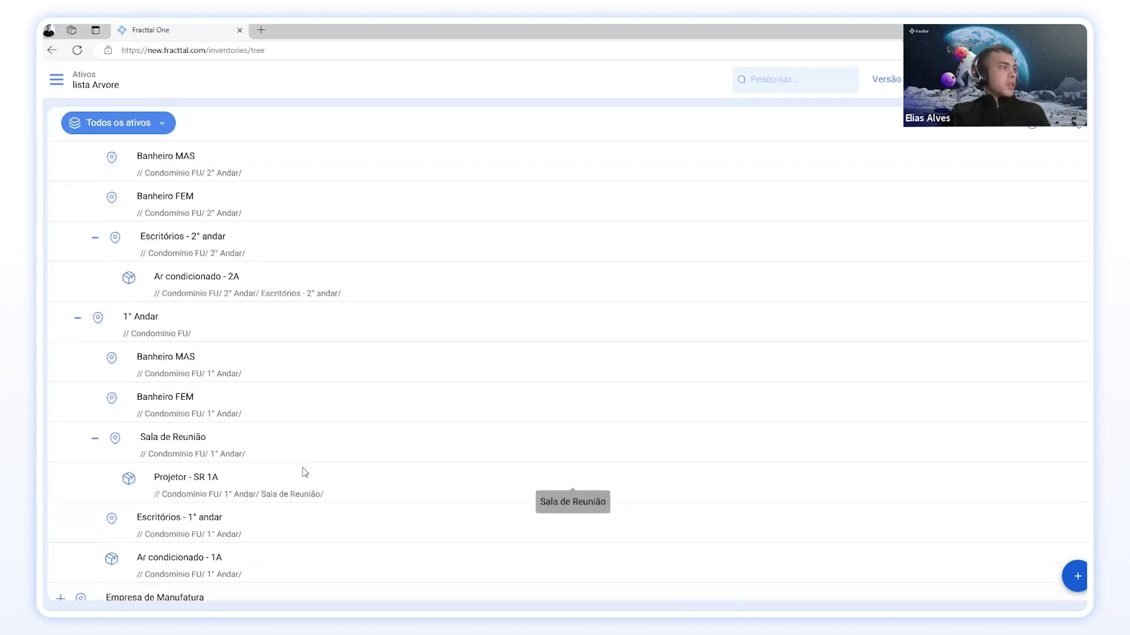
{"action": "scroll", "coordinate": [323, 441], "scroll_direction": "up", "scroll_amount": 3}
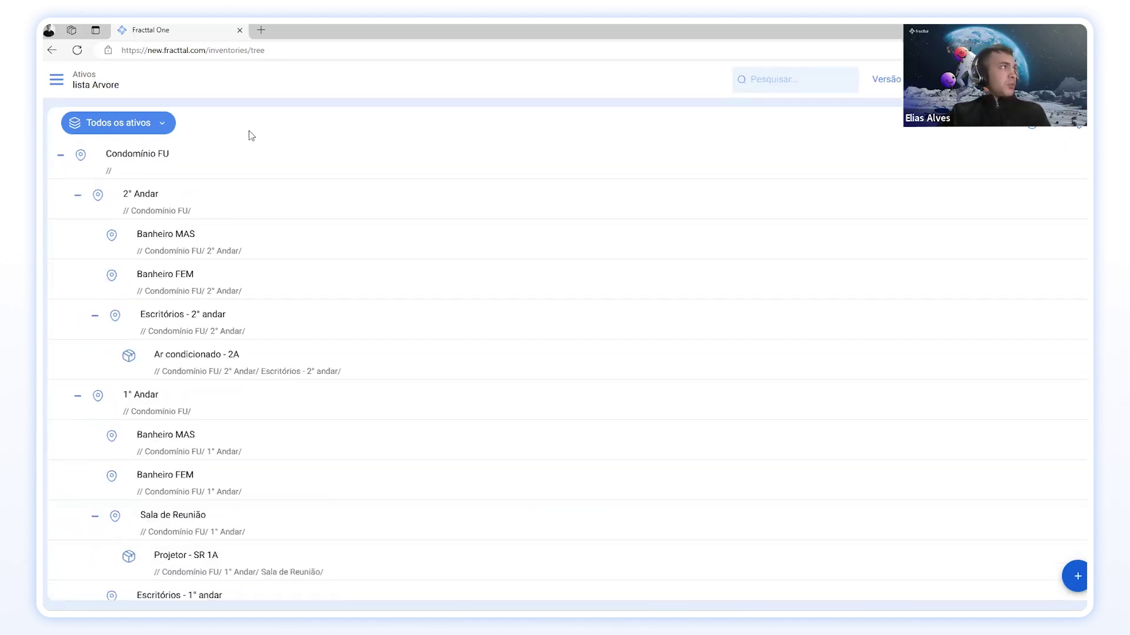
{"action": "left_click", "coordinate": [151, 122]}
Step: Start a new equipment record named 'Ar Condicionado' with code ARC-FU
{"action": "left_click", "coordinate": [134, 196]}
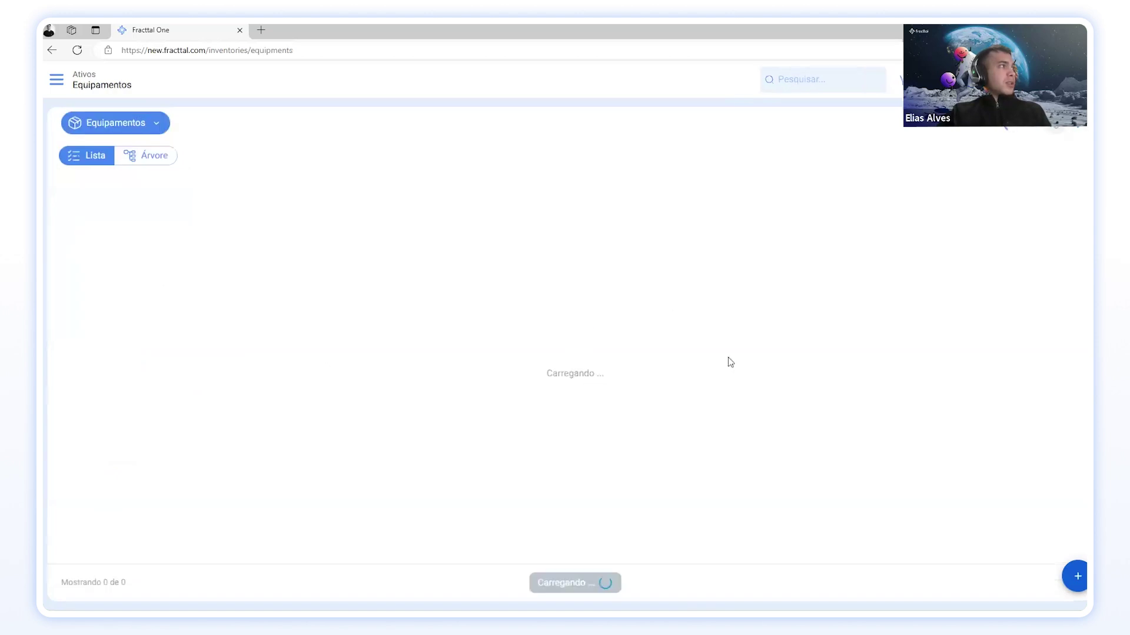
{"action": "left_click", "coordinate": [1077, 576]}
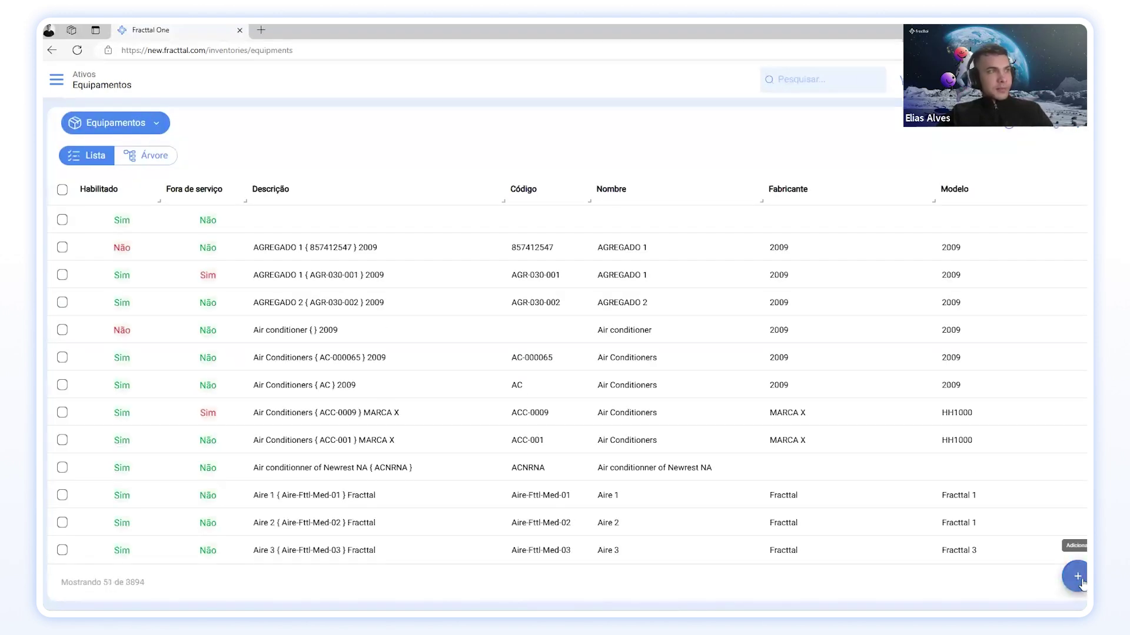
{"action": "left_click", "coordinate": [492, 210]}
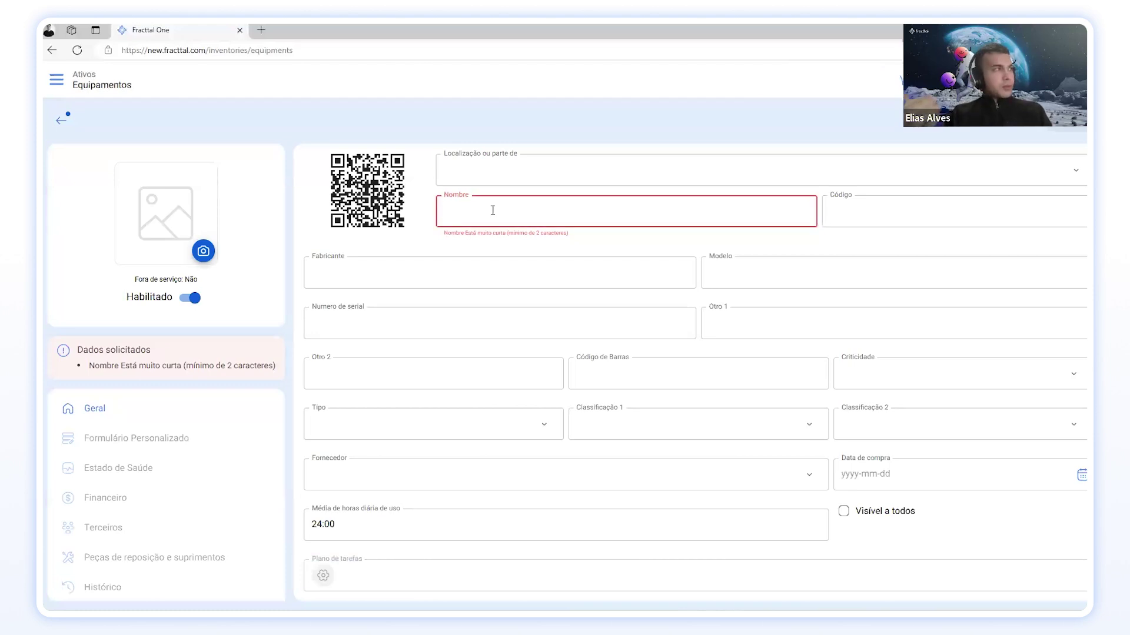
{"action": "type", "text": "A"}
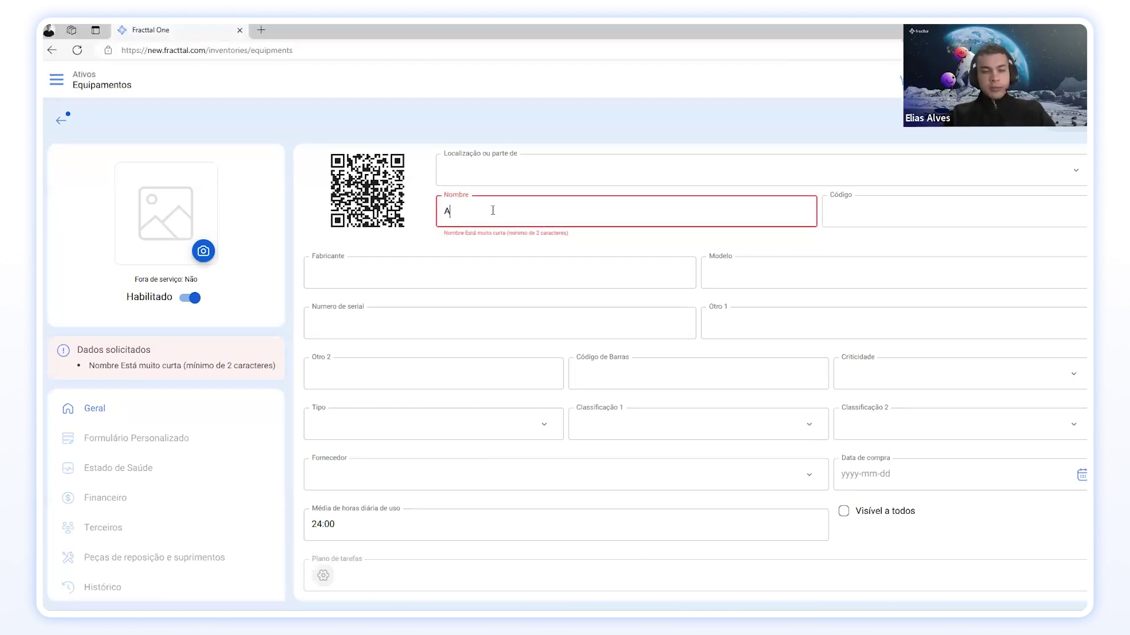
{"action": "type", "text": "r COn"}
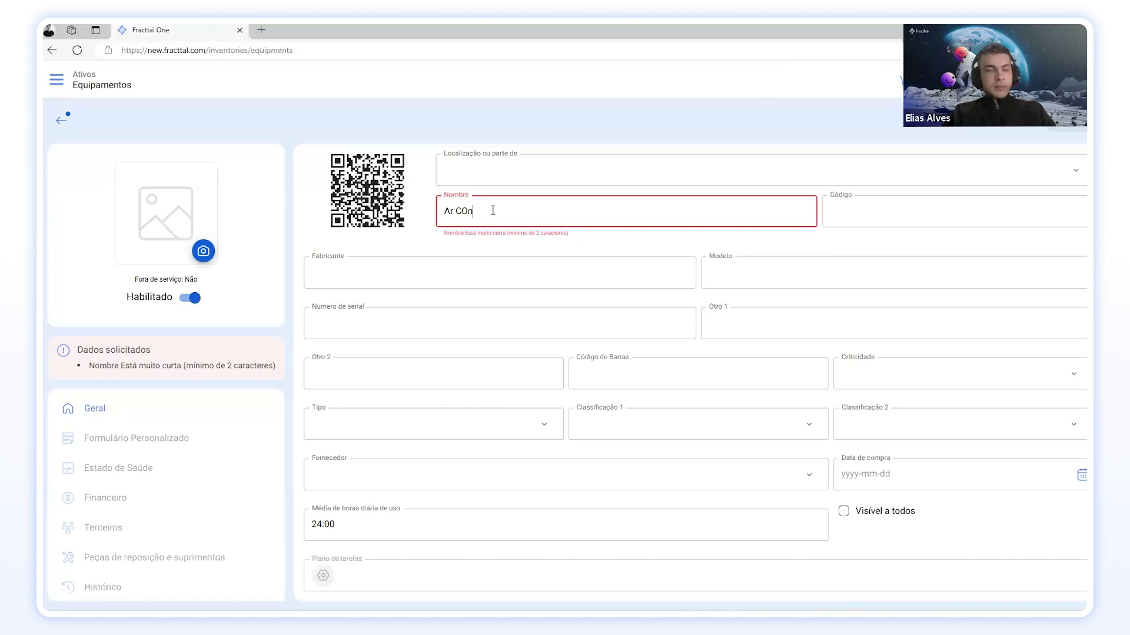
{"action": "key", "text": "BackSpace"}
{"action": "key", "text": "BackSpace"}
{"action": "type", "text": "pm"}
{"action": "key", "text": "BackSpace"}
{"action": "type", "text": "n"}
{"action": "key", "text": "BackSpace"}
{"action": "type", "text": "ondioc"}
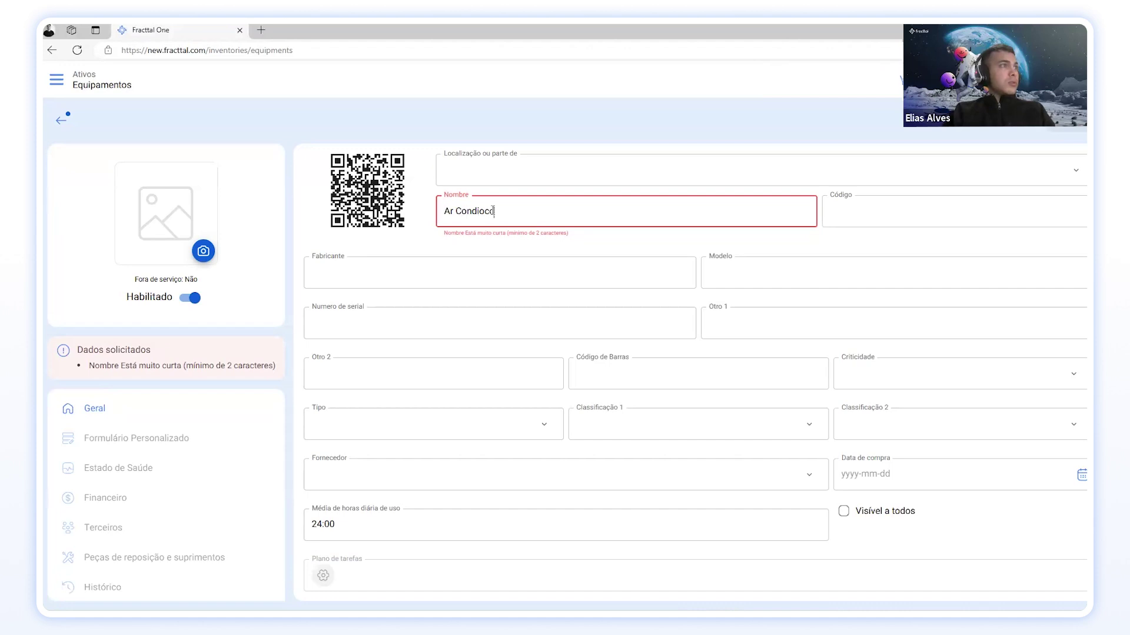
{"action": "key", "text": "BackSpace"}
{"action": "key", "text": "BackSpace"}
{"action": "type", "text": "cionado"}
{"action": "left_click", "coordinate": [830, 210]}
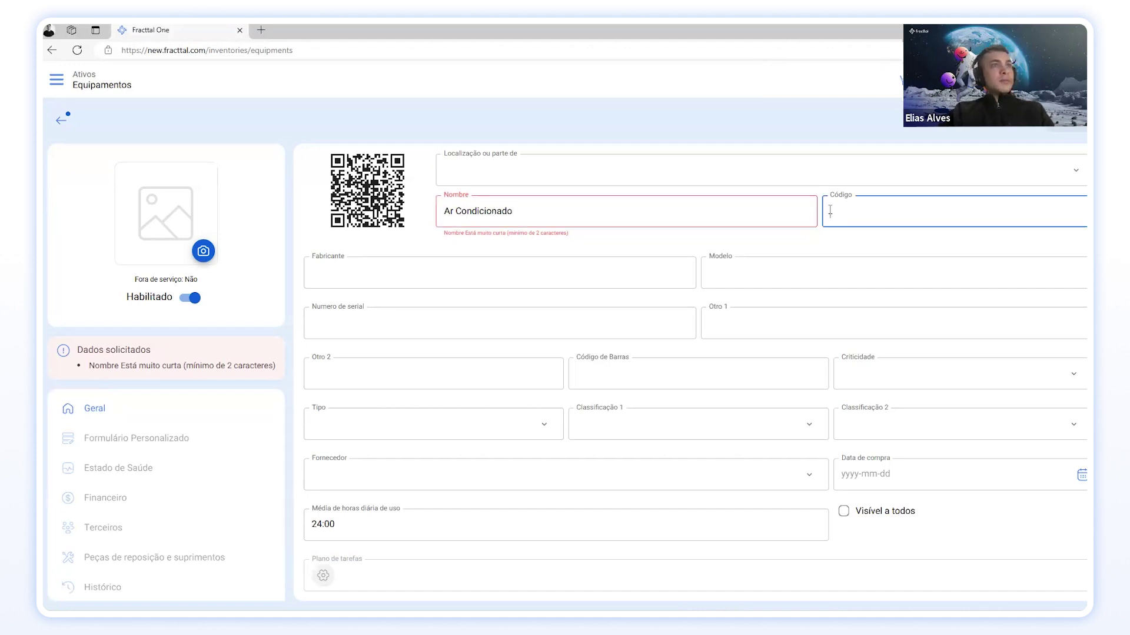
{"action": "type", "text": "AR"}
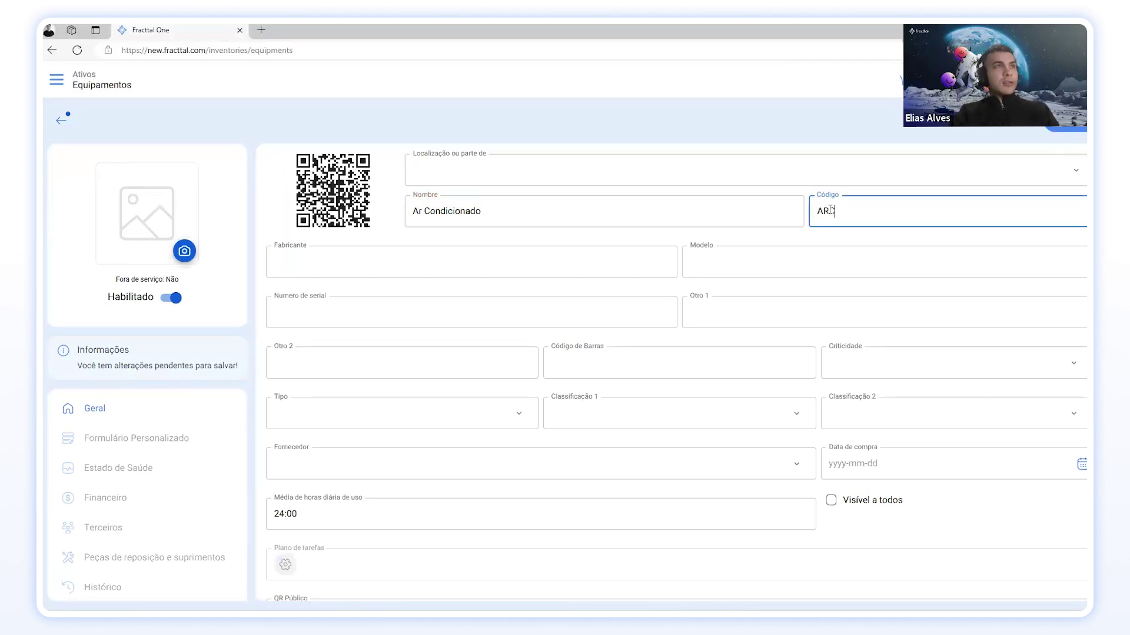
{"action": "type", "text": "C-FU"}
Step: Enter manufacturer LG, model 12A and serial number 8475374
{"action": "left_click", "coordinate": [500, 265]}
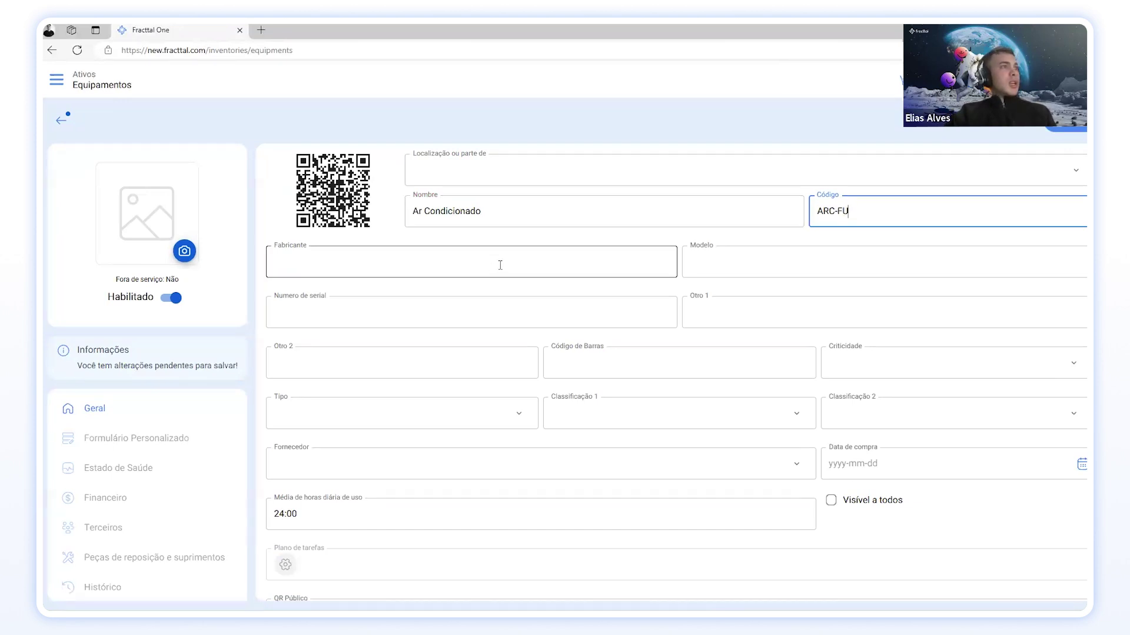
{"action": "type", "text": "LG"}
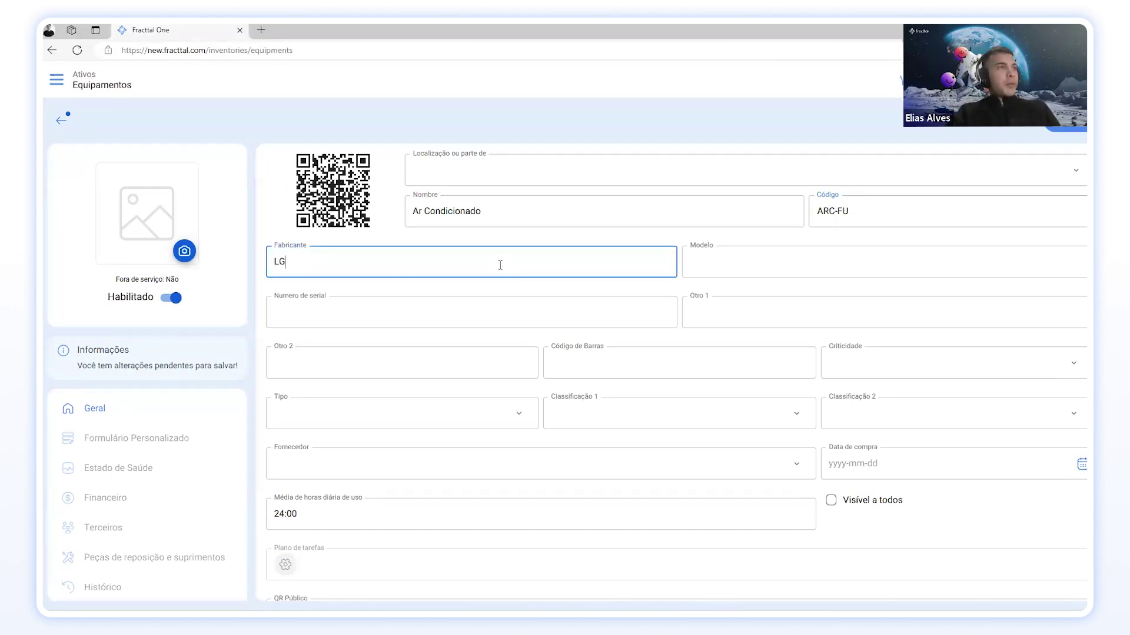
{"action": "left_click", "coordinate": [790, 264]}
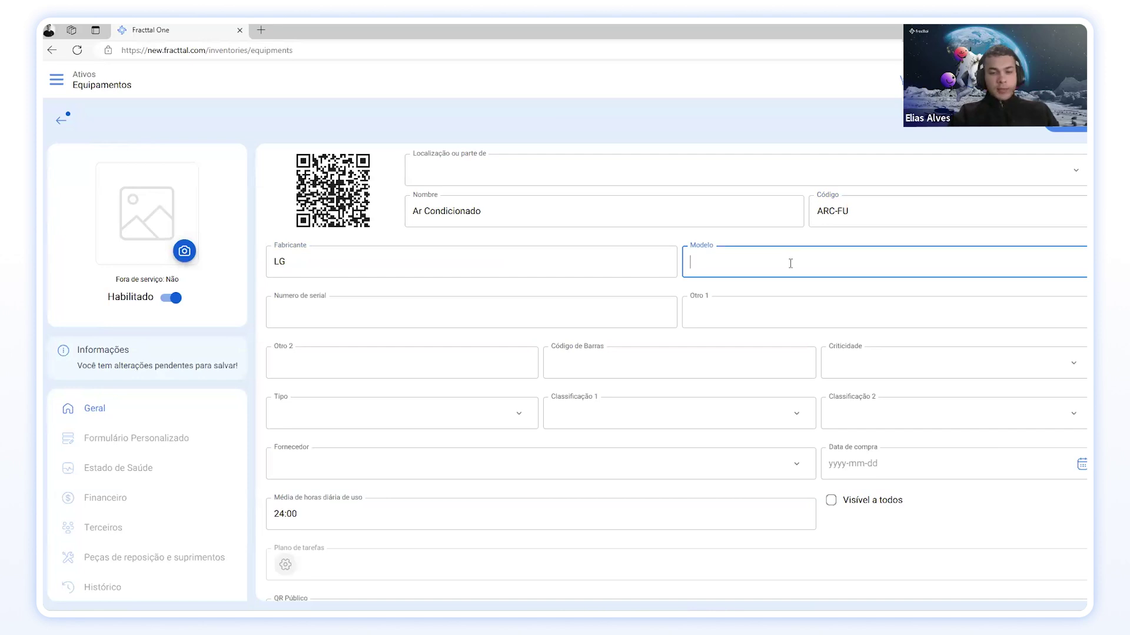
{"action": "type", "text": "12A"}
{"action": "left_click", "coordinate": [390, 320]}
{"action": "type", "text": "8475374"}
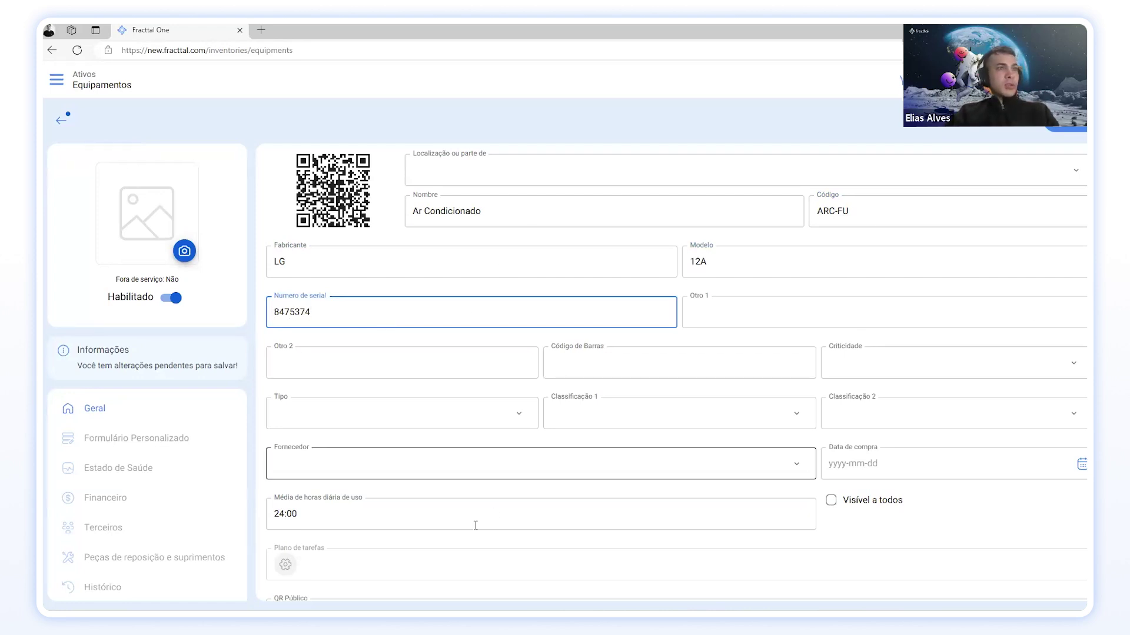
{"action": "scroll", "coordinate": [649, 263], "scroll_direction": "down", "scroll_amount": 1}
{"action": "scroll", "coordinate": [618, 224], "scroll_direction": "down", "scroll_amount": 1}
{"action": "scroll", "coordinate": [593, 184], "scroll_direction": "up", "scroll_amount": 1}
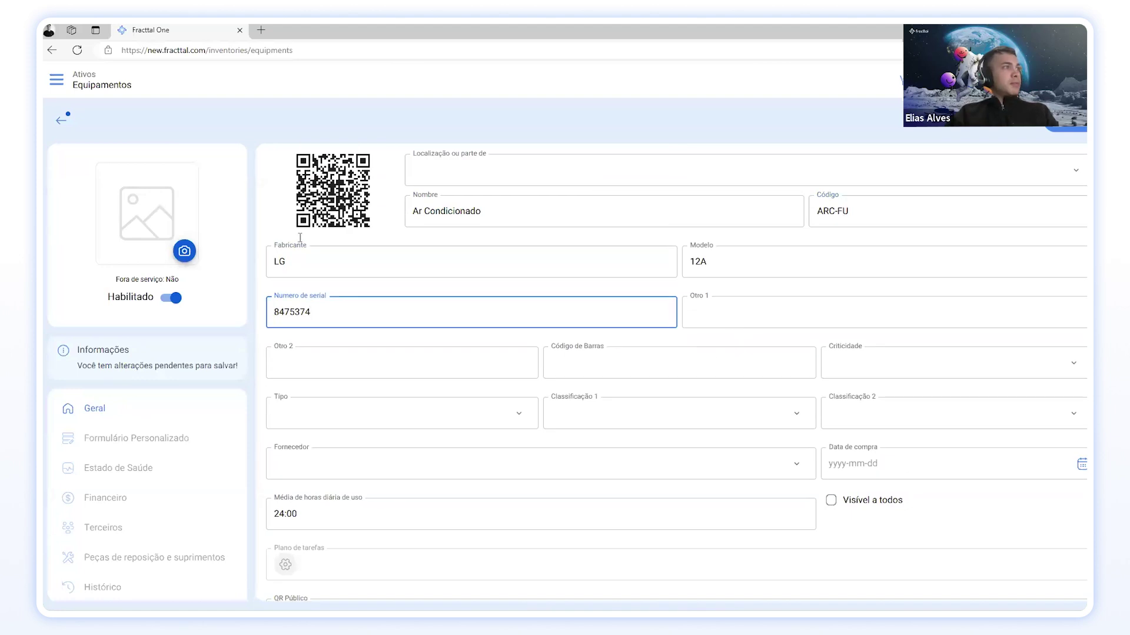
Step: Fill Otro 1 with '2A' and Otro 2 with '220v', and choose Muito alto criticality
{"action": "left_click", "coordinate": [751, 311]}
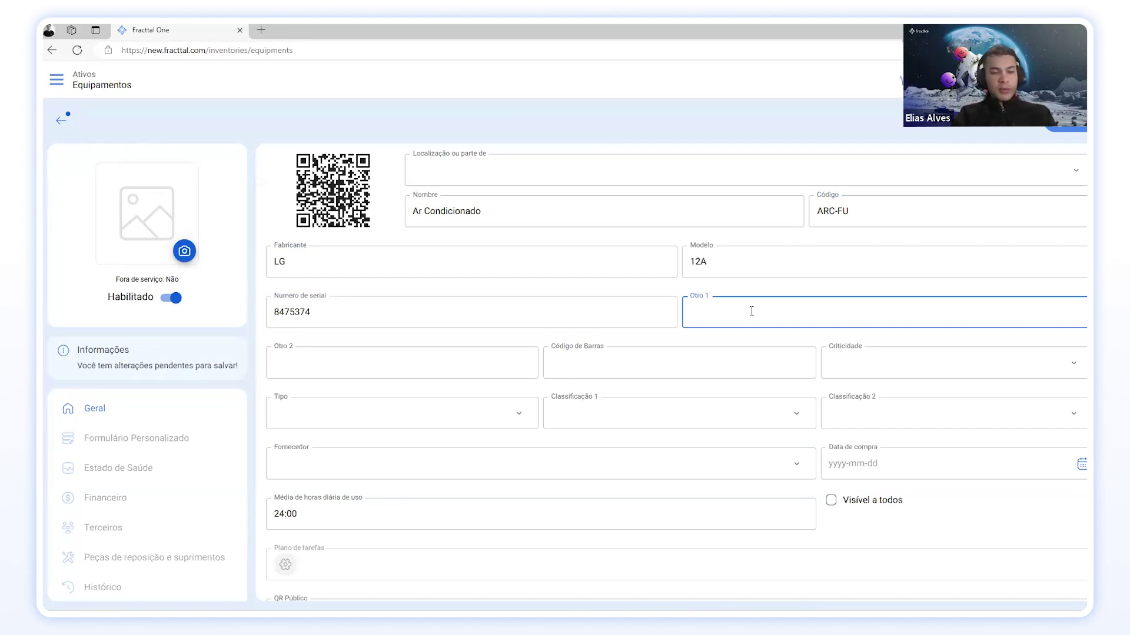
{"action": "type", "text": "@A"}
{"action": "key", "text": "BackSpace"}
{"action": "type", "text": "@"}
{"action": "key", "text": "BackSpace"}
{"action": "type", "text": "2"}
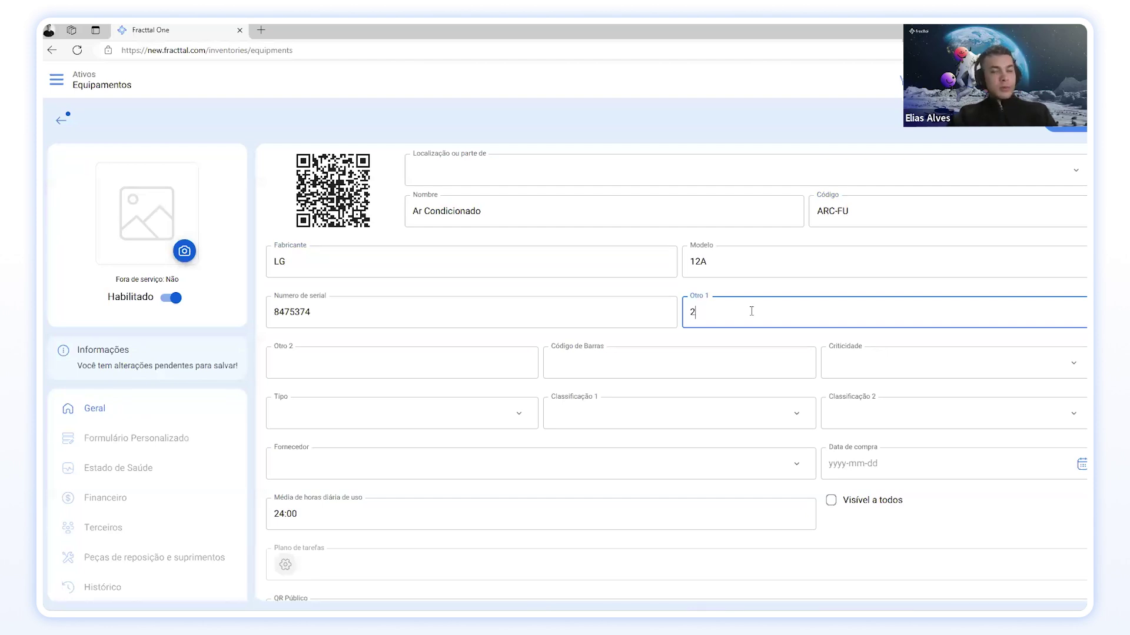
{"action": "type", "text": "A"}
{"action": "left_click", "coordinate": [413, 361]}
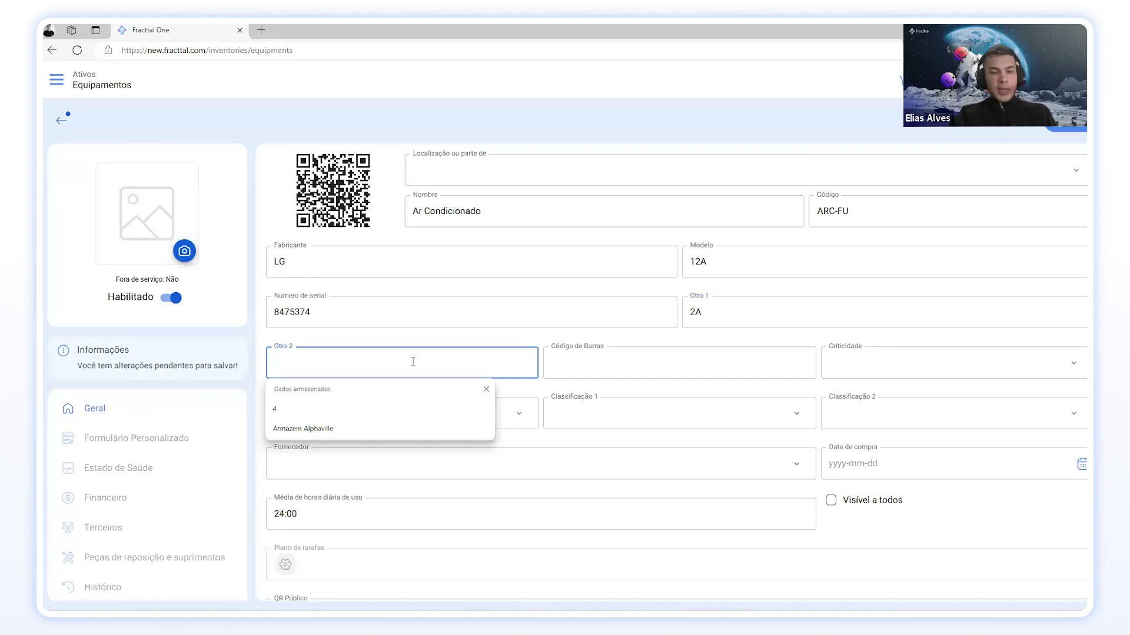
{"action": "type", "text": "220v"}
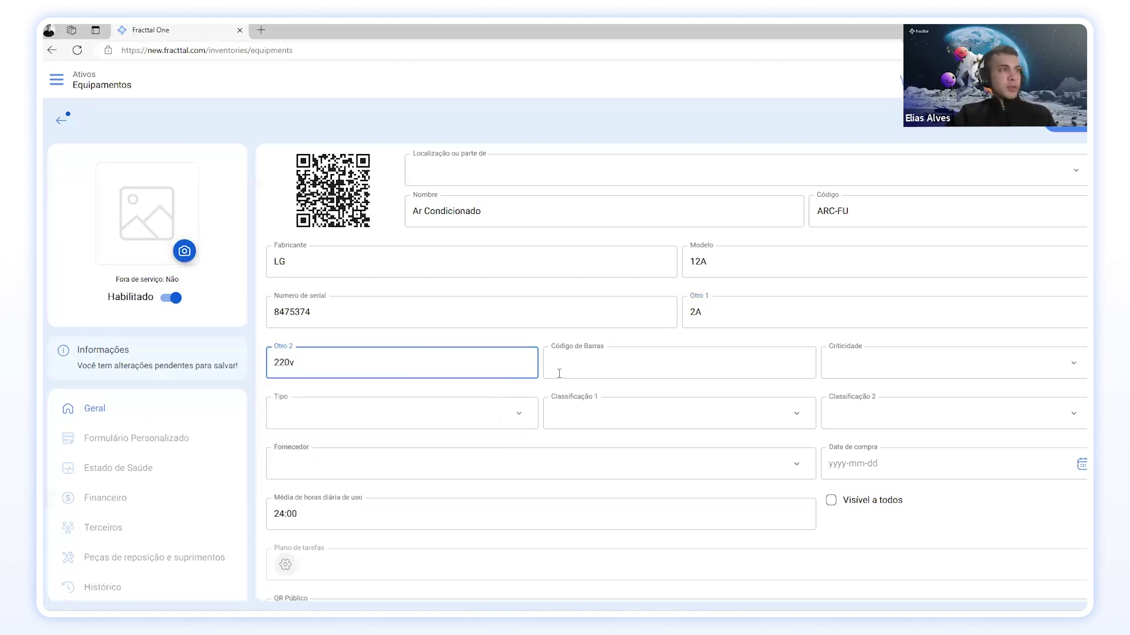
{"action": "left_click", "coordinate": [981, 377]}
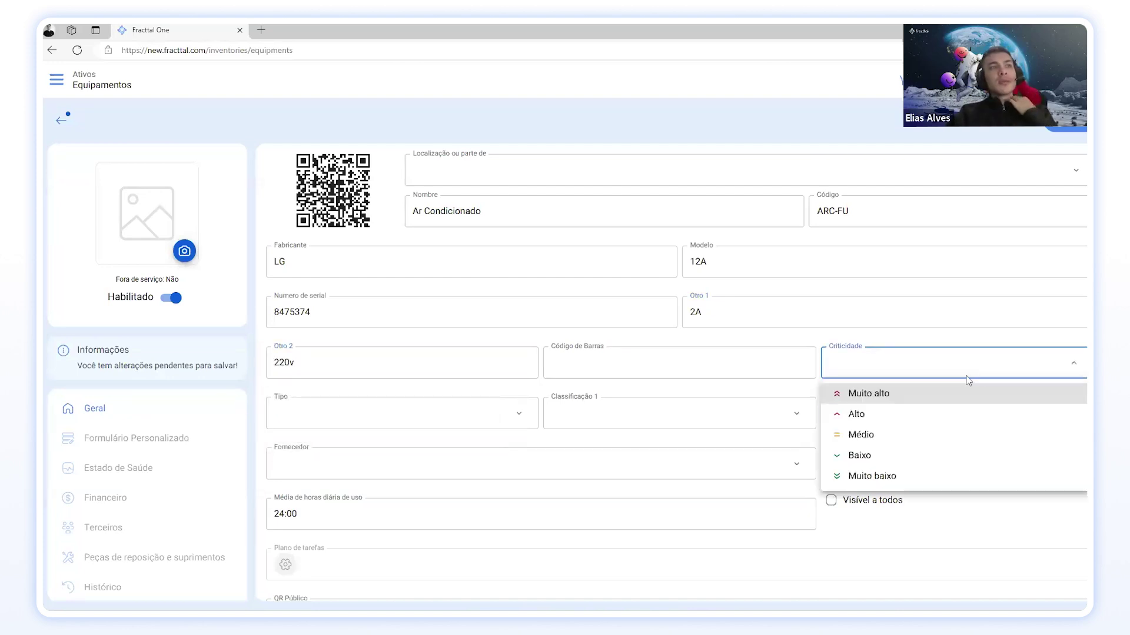
{"action": "left_click", "coordinate": [875, 394]}
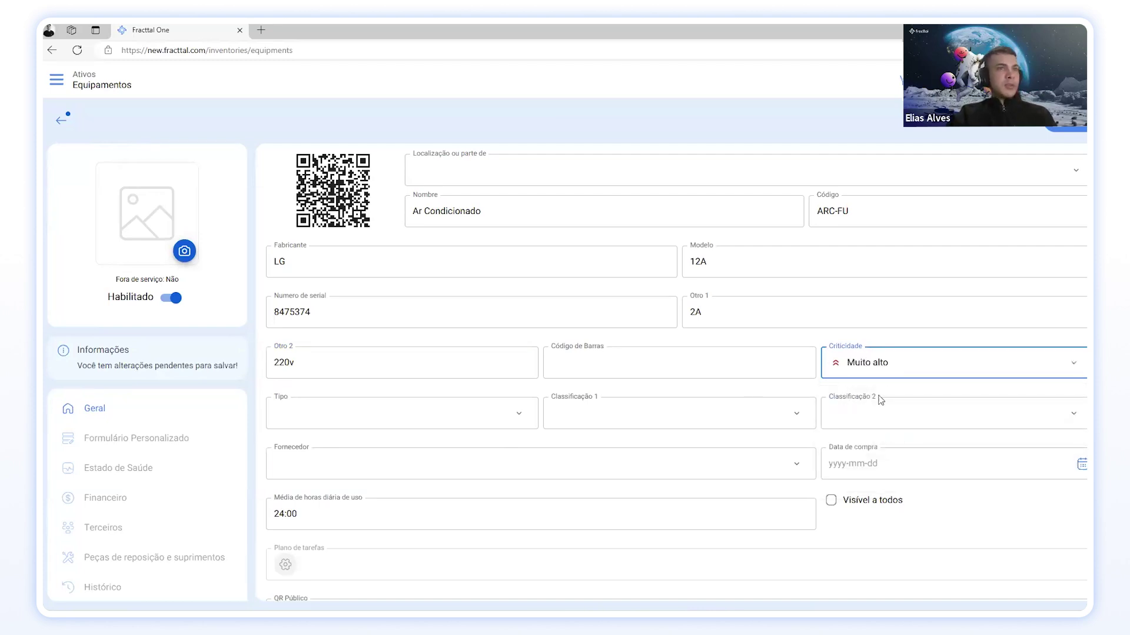
Step: Pick Tipo Ar condicionado (search 'ar c'), Classificação 1 Inverter and Classificação 2 12000 BTU
{"action": "left_click", "coordinate": [507, 412]}
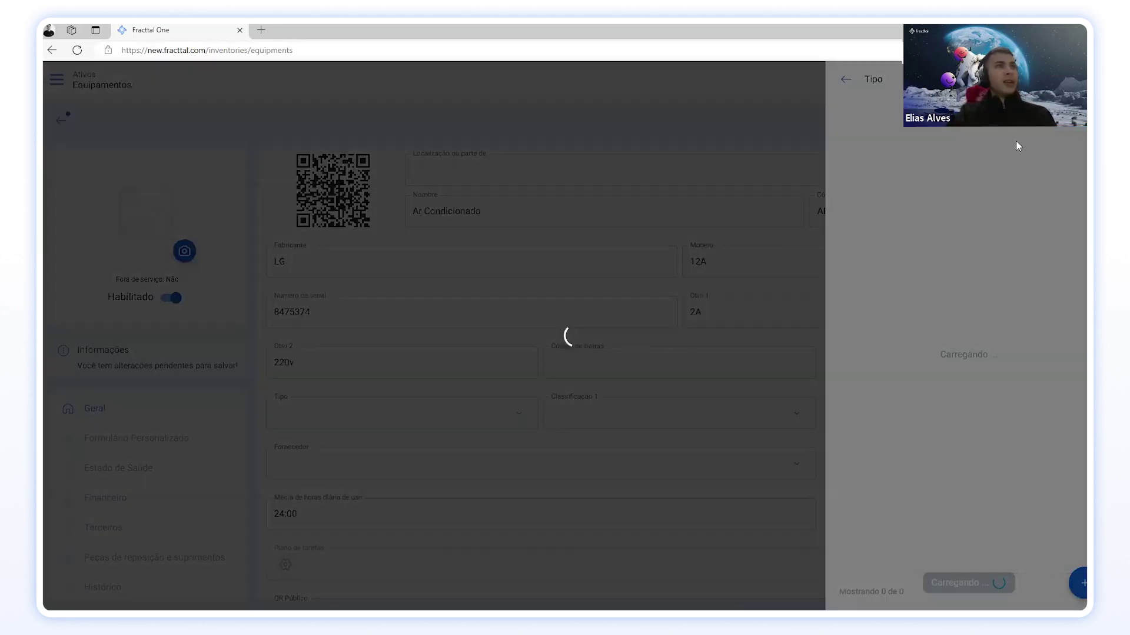
{"action": "type", "text": "ar c"}
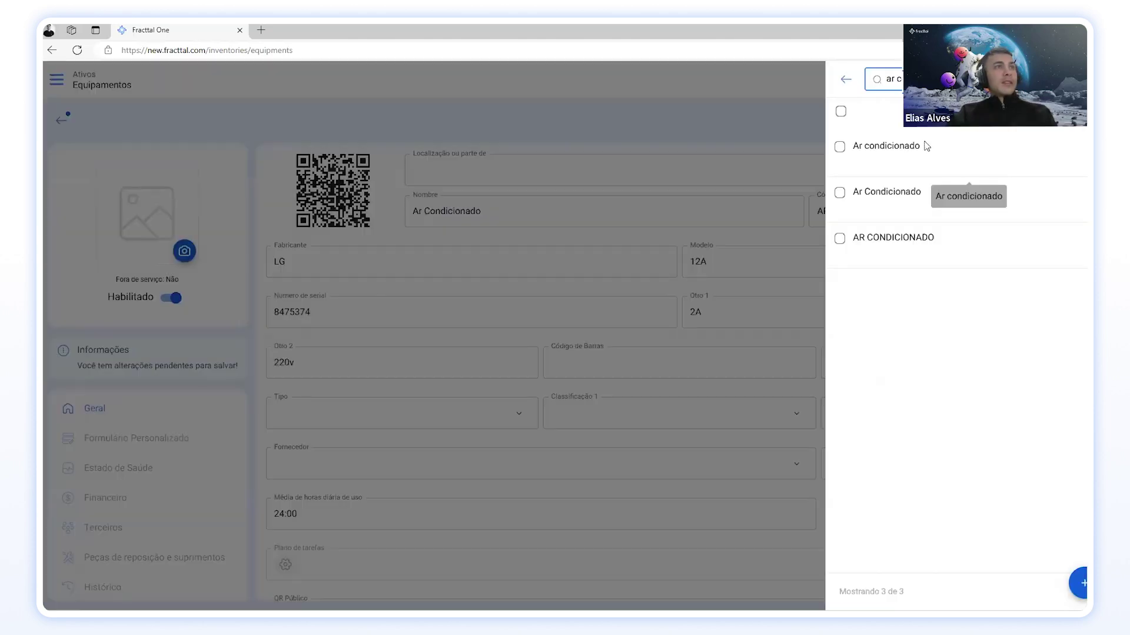
{"action": "left_click", "coordinate": [926, 146]}
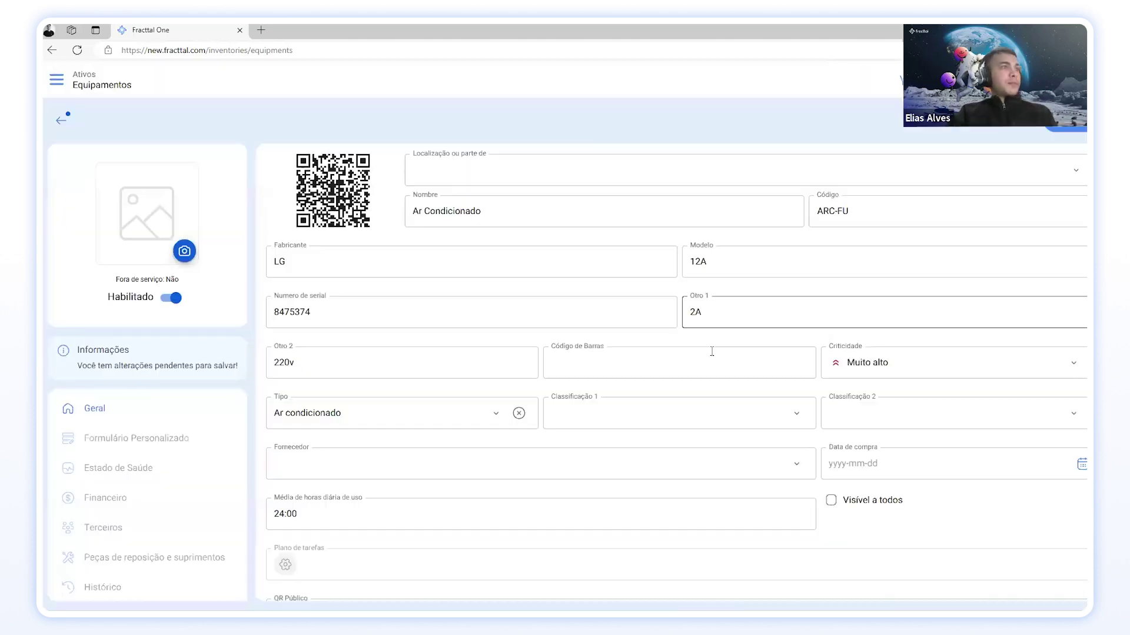
{"action": "left_click", "coordinate": [715, 418]}
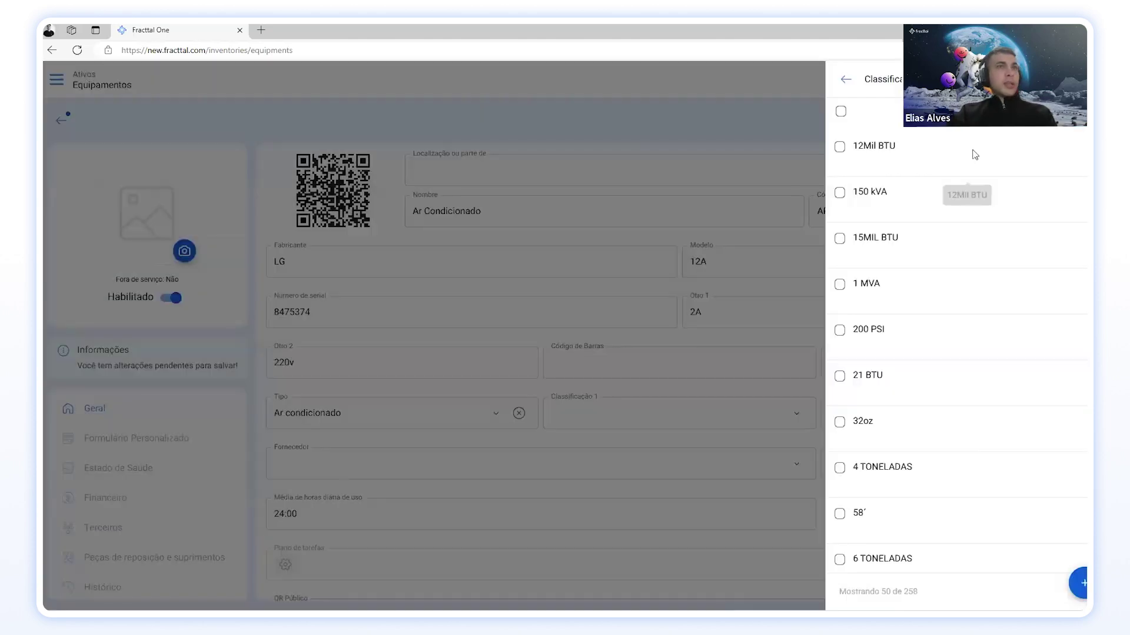
{"action": "left_click", "coordinate": [882, 79]}
{"action": "type", "text": "inve"}
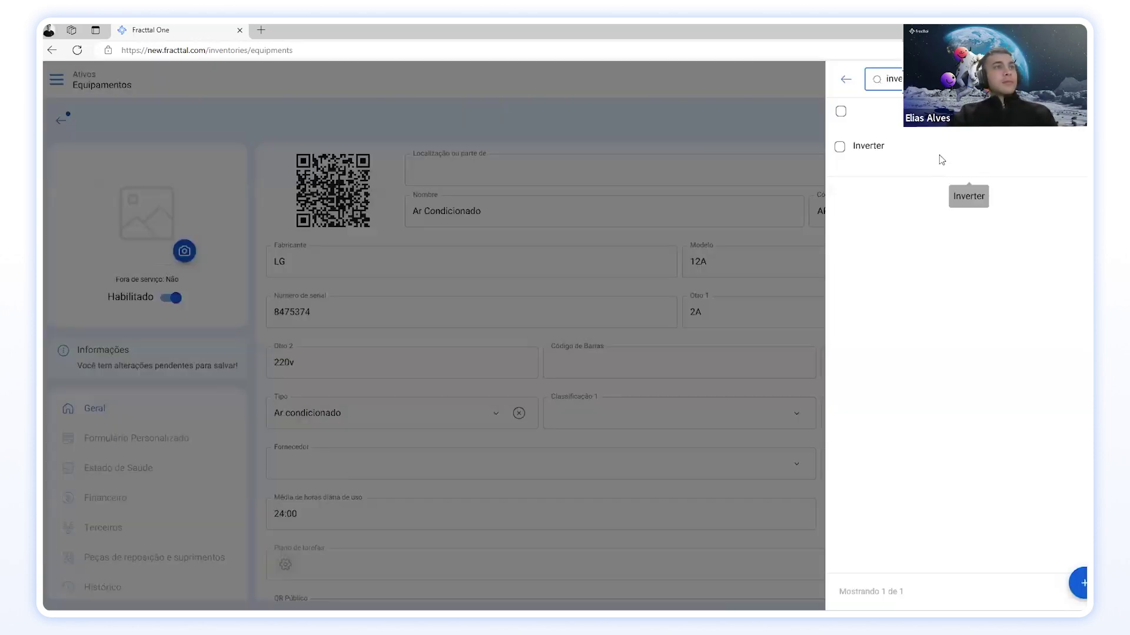
{"action": "left_click", "coordinate": [941, 158]}
{"action": "left_click", "coordinate": [882, 412]}
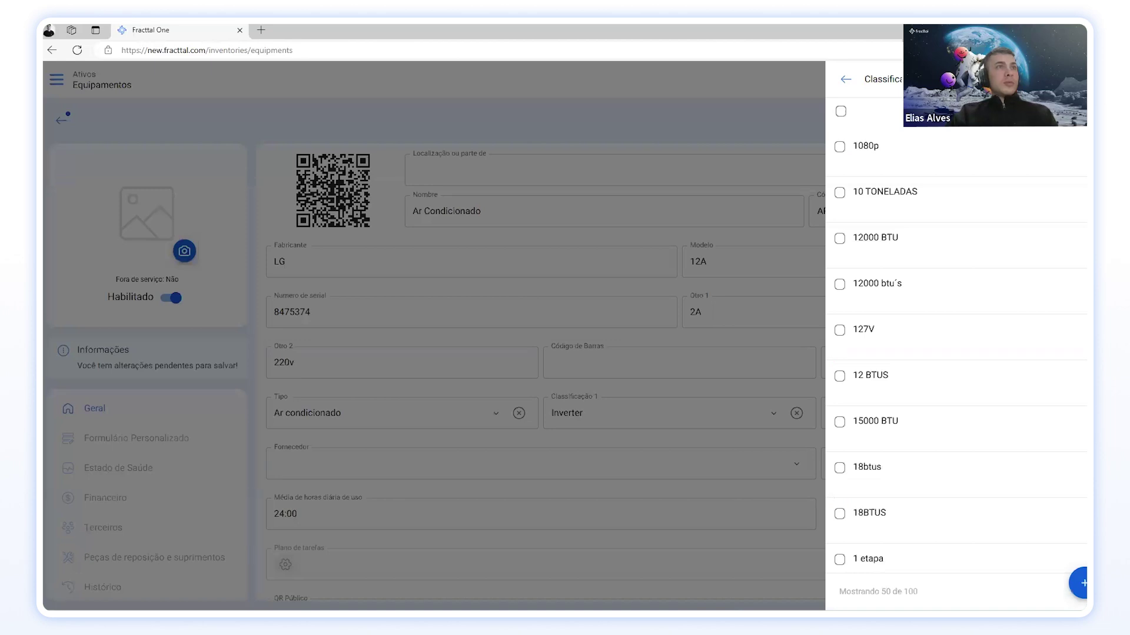
{"action": "left_click", "coordinate": [940, 238]}
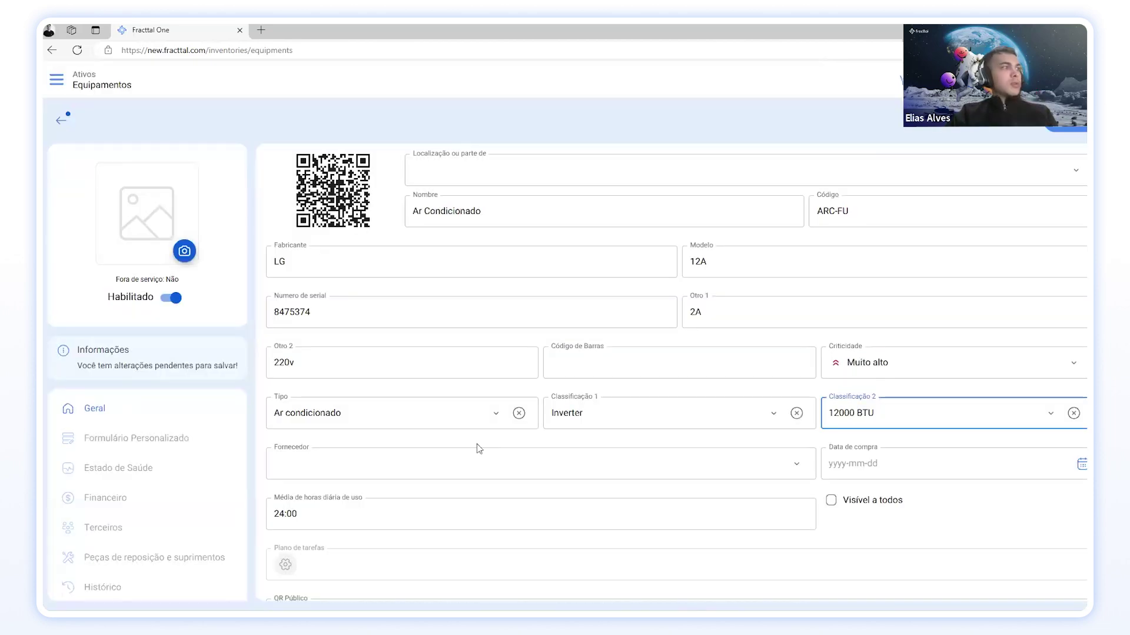
Step: Leave the supplier empty and set the purchase date to 2024-05-21
{"action": "scroll", "coordinate": [479, 448], "scroll_direction": "down", "scroll_amount": 2}
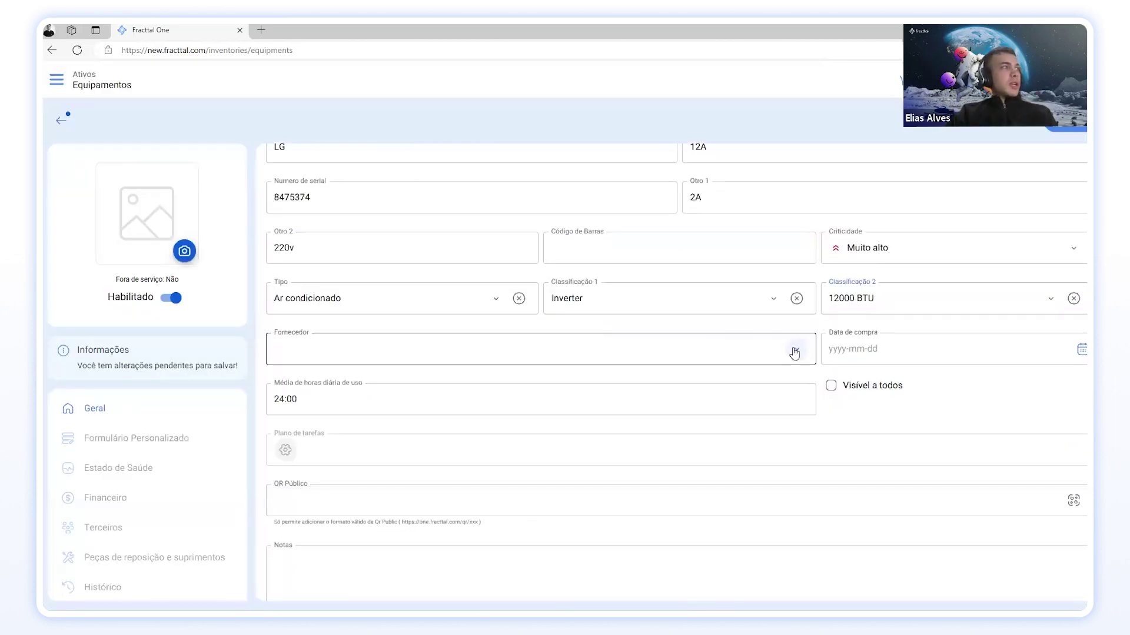
{"action": "left_click", "coordinate": [794, 352]}
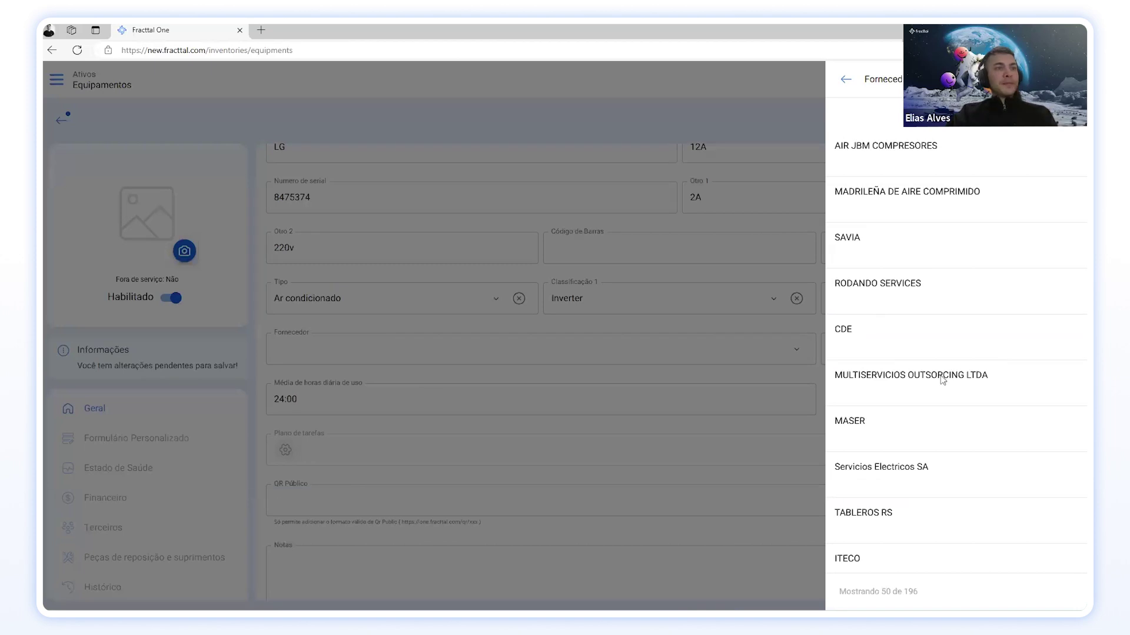
{"action": "scroll", "coordinate": [936, 429], "scroll_direction": "down", "scroll_amount": 5}
{"action": "scroll", "coordinate": [937, 428], "scroll_direction": "up", "scroll_amount": 5}
{"action": "scroll", "coordinate": [934, 435], "scroll_direction": "down", "scroll_amount": 5}
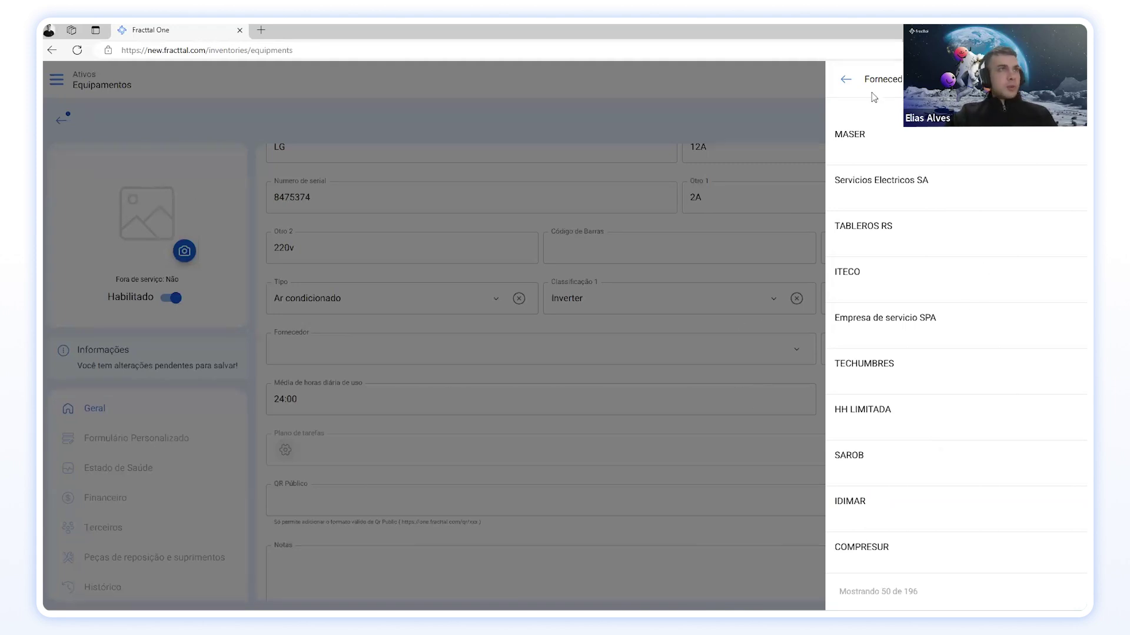
{"action": "left_click", "coordinate": [846, 79]}
{"action": "left_click", "coordinate": [846, 352]}
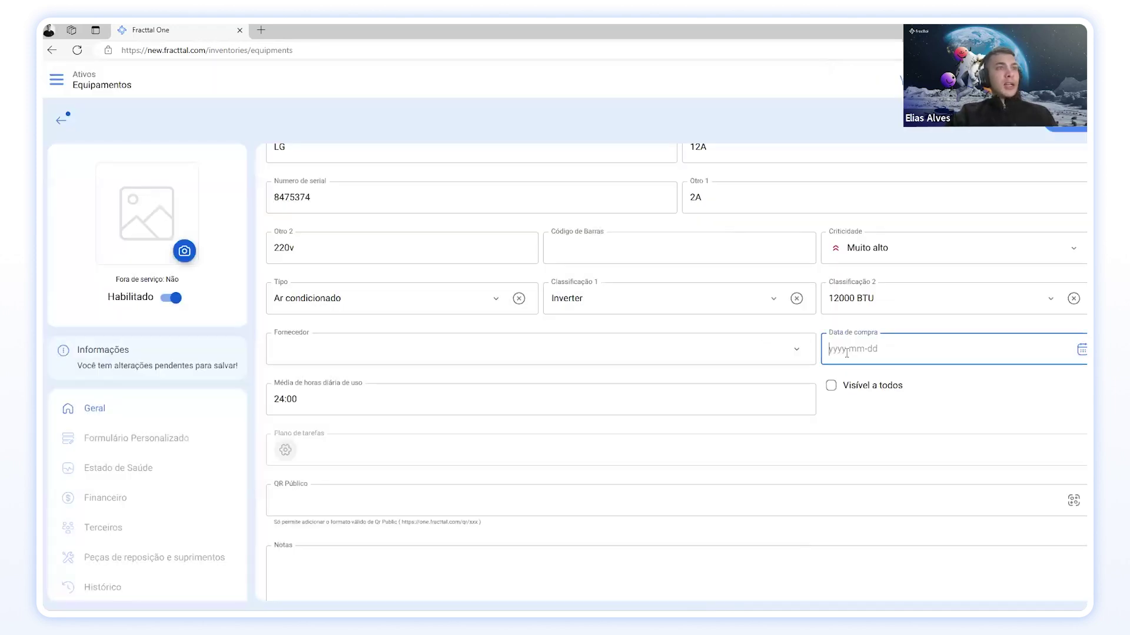
{"action": "left_click", "coordinate": [1081, 350]}
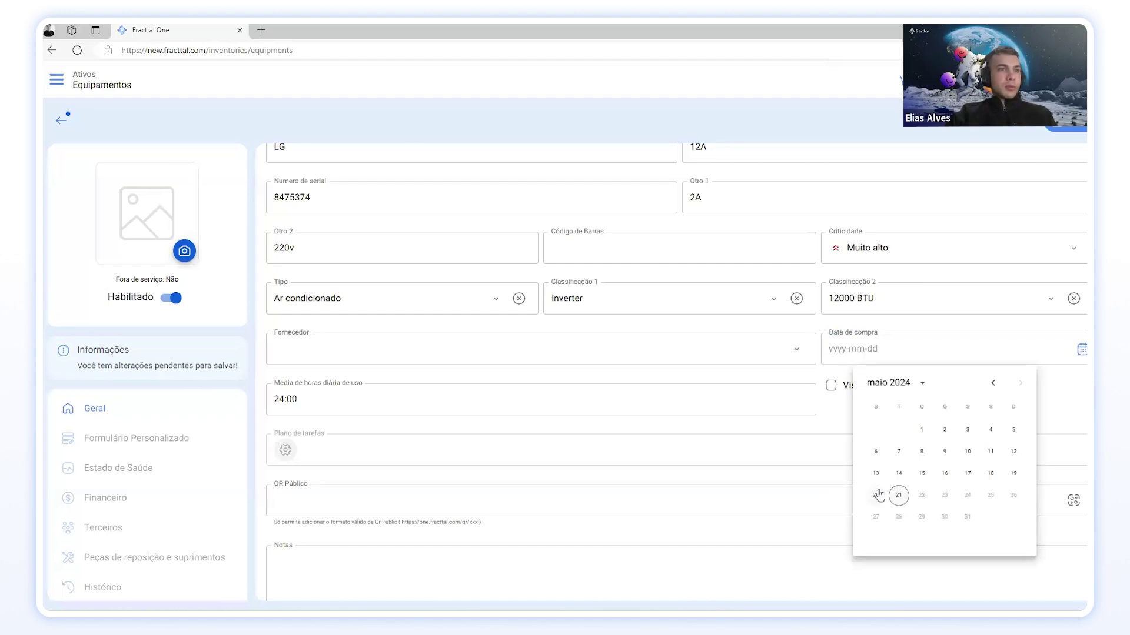
{"action": "left_click", "coordinate": [900, 496]}
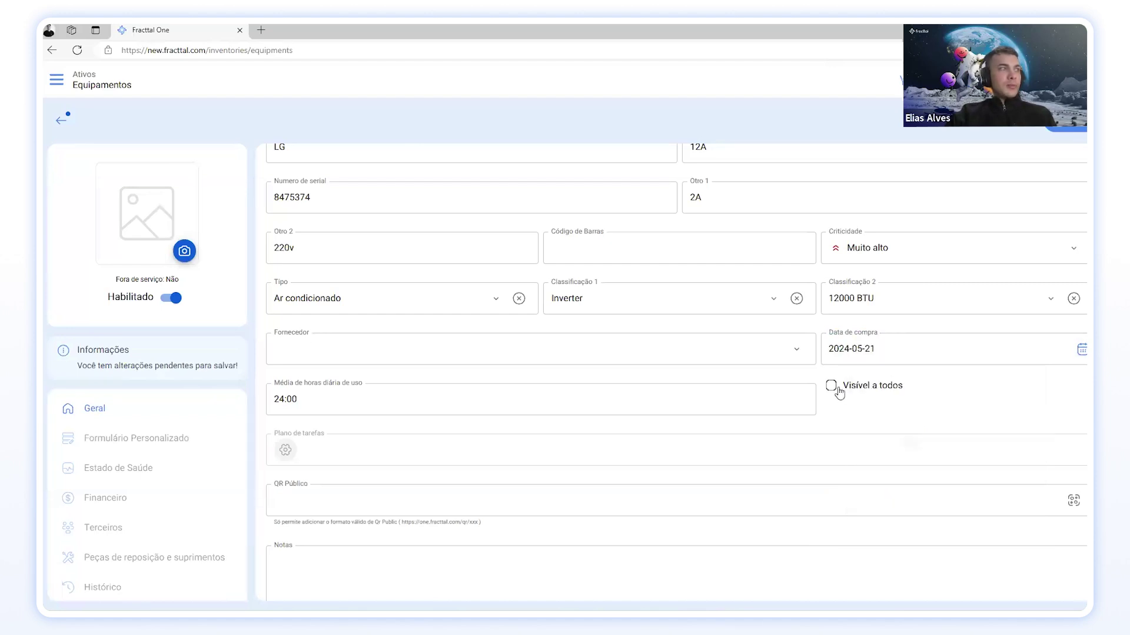
Step: Change daily usage hours from 24:00 to 04:00 and save the equipment record
{"action": "left_click", "coordinate": [327, 393]}
{"action": "left_click", "coordinate": [324, 373]}
{"action": "left_click", "coordinate": [285, 374]}
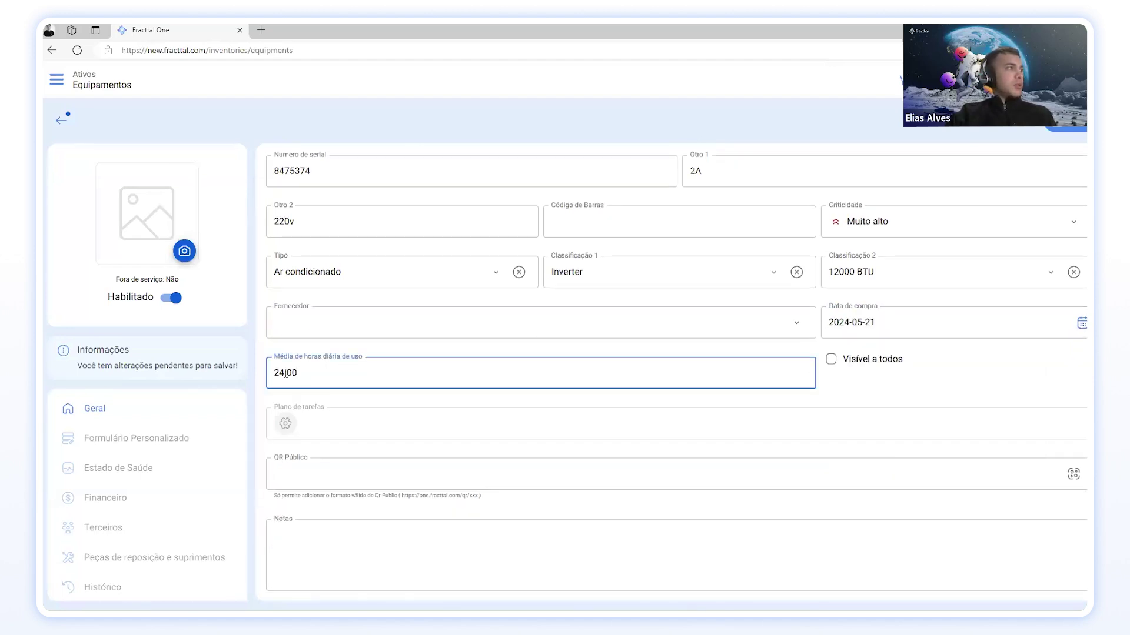
{"action": "key", "text": "Left"}
{"action": "key", "text": "BackSpace"}
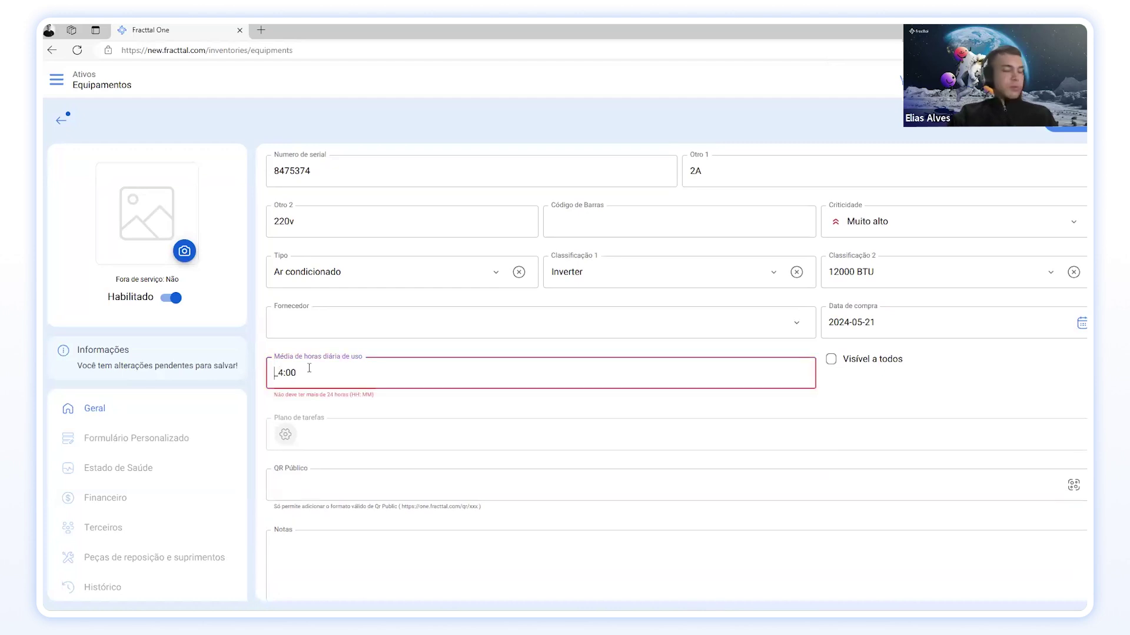
{"action": "type", "text": "0"}
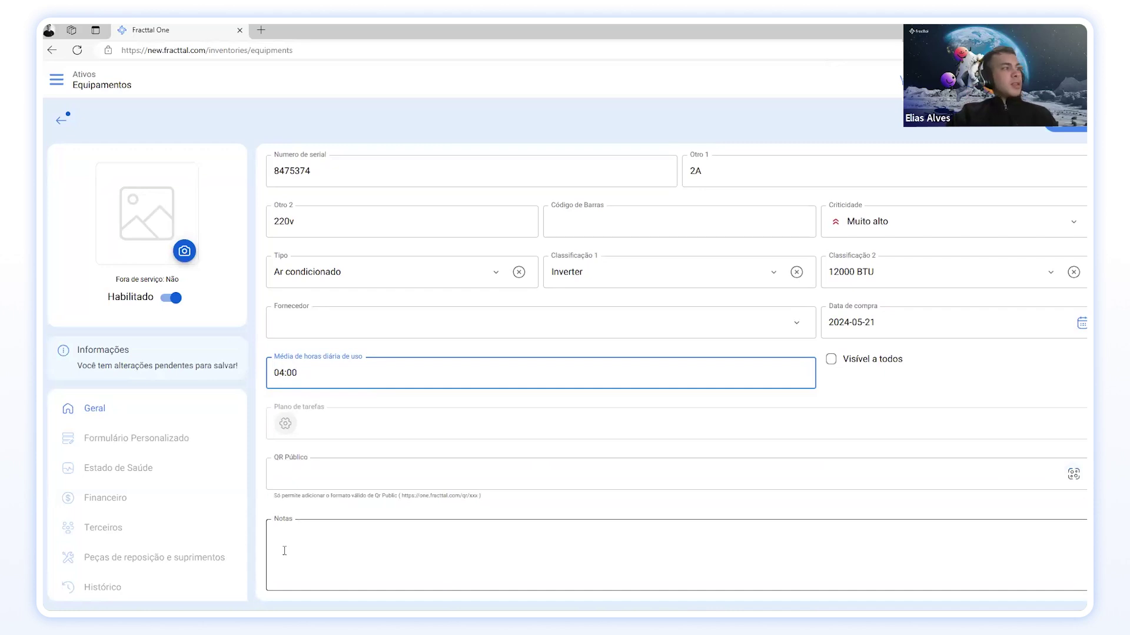
{"action": "left_click", "coordinate": [369, 538]}
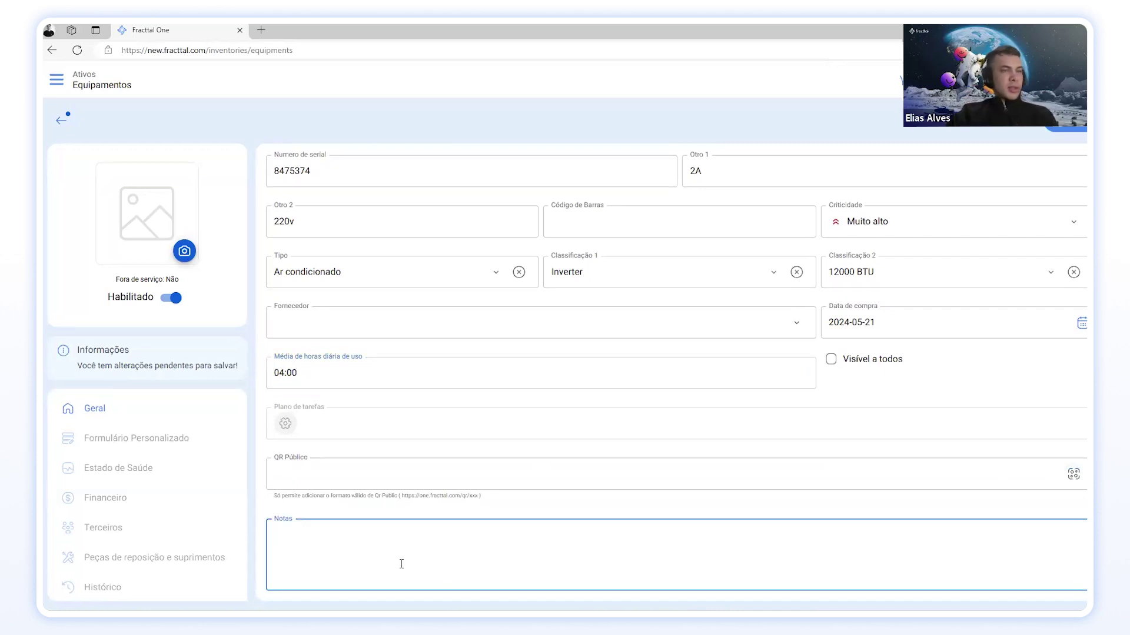
{"action": "scroll", "coordinate": [577, 556], "scroll_direction": "up", "scroll_amount": 3}
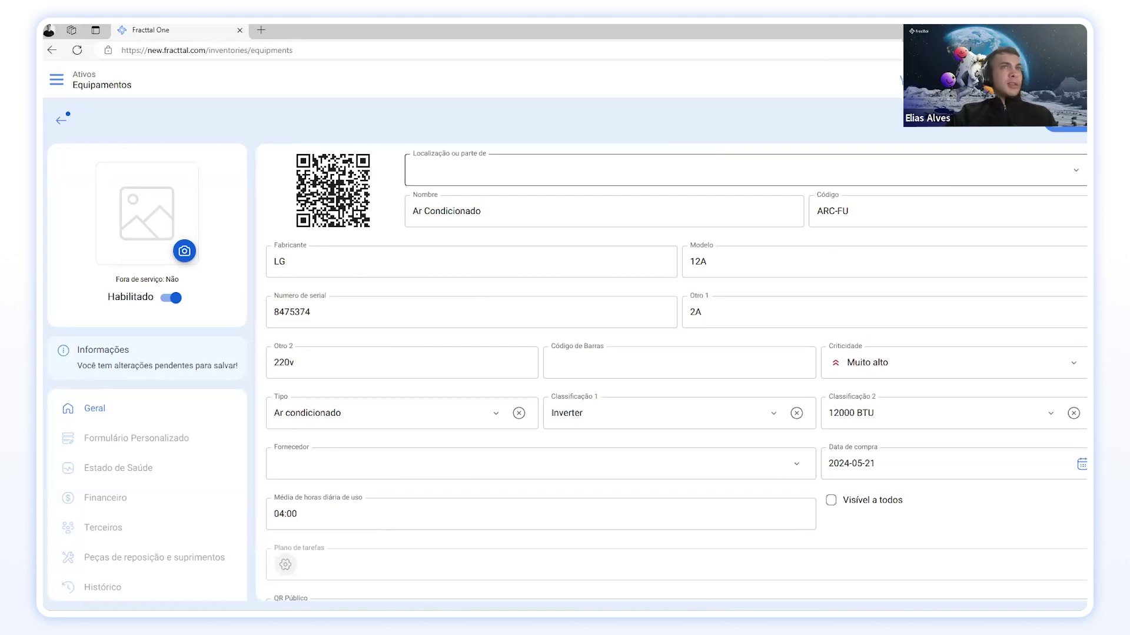
{"action": "scroll", "coordinate": [765, 306], "scroll_direction": "down", "scroll_amount": 3}
{"action": "scroll", "coordinate": [918, 270], "scroll_direction": "up", "scroll_amount": 3}
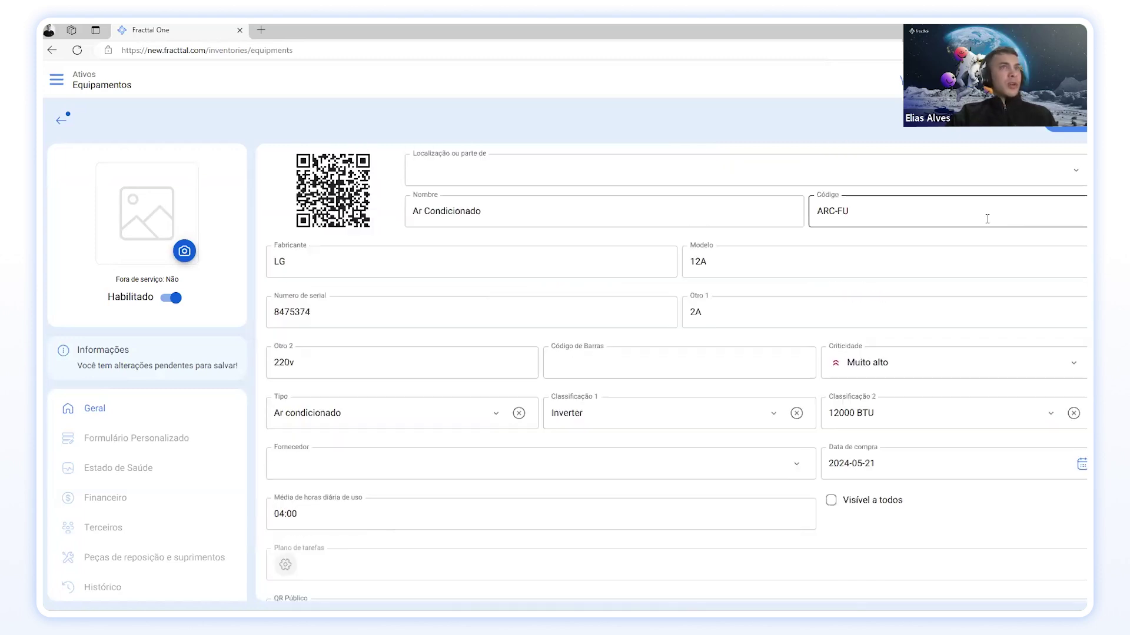
{"action": "left_click", "coordinate": [1057, 132]}
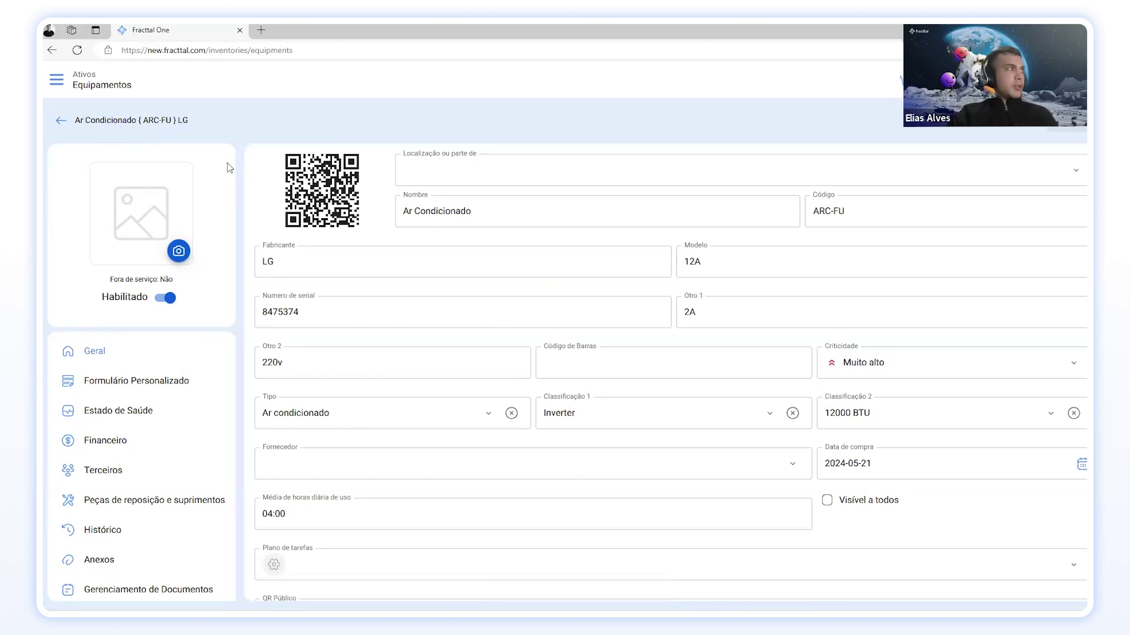
Step: Upload OIP (1) from the Imagens folder through Carregar imagem as the equipment photo
{"action": "left_click", "coordinate": [179, 252]}
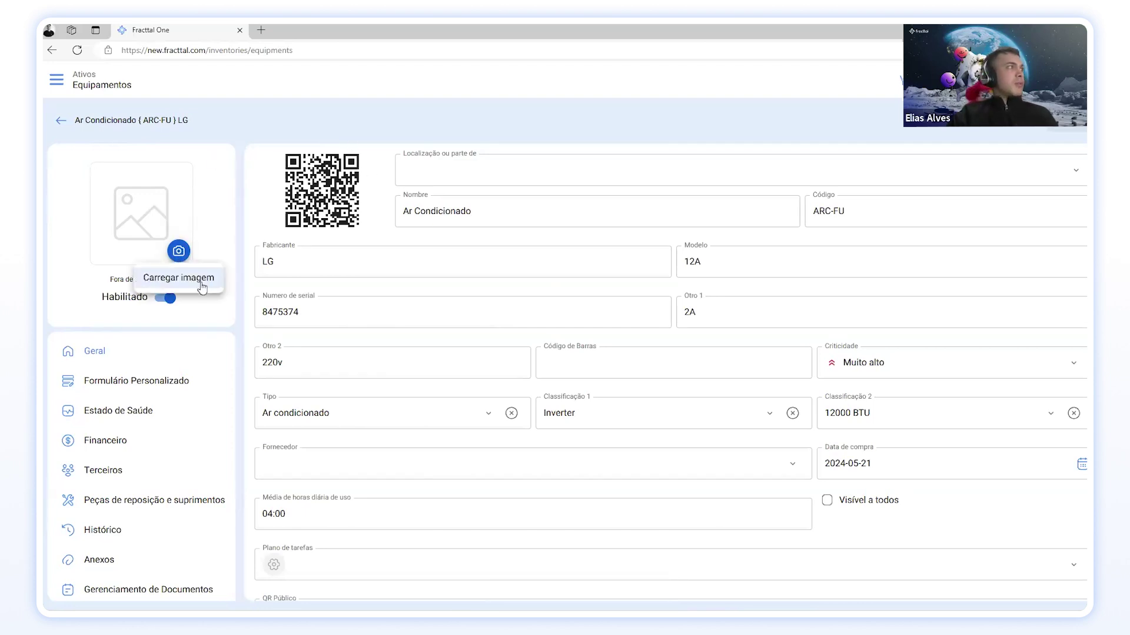
{"action": "left_click", "coordinate": [184, 278]}
{"action": "left_click", "coordinate": [992, 385]}
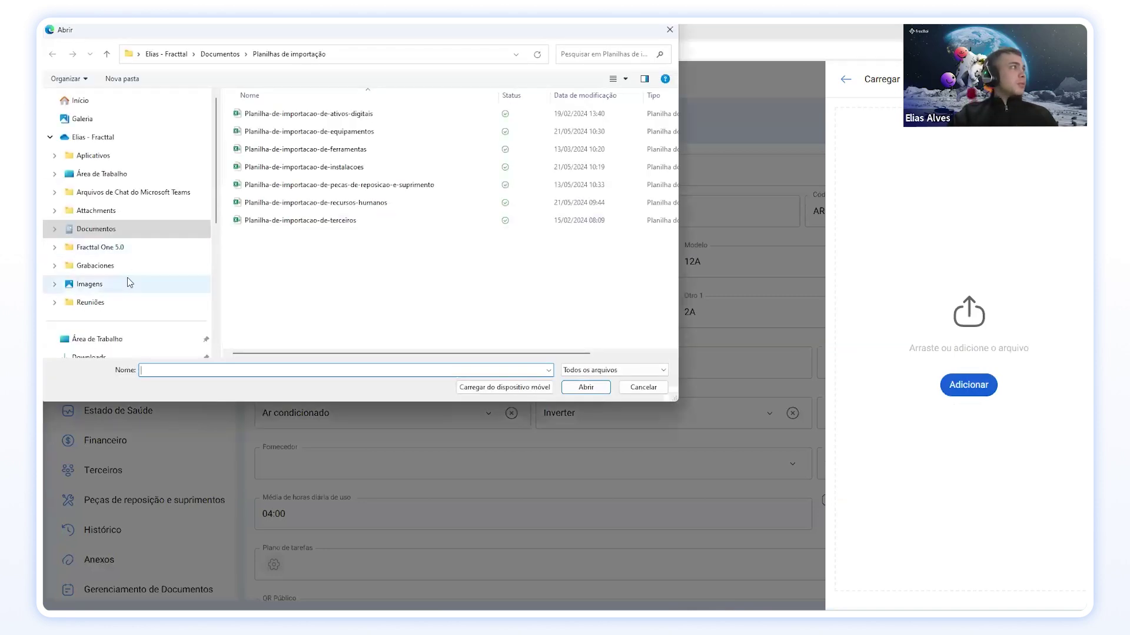
{"action": "left_click", "coordinate": [127, 284]}
{"action": "left_click", "coordinate": [260, 212]}
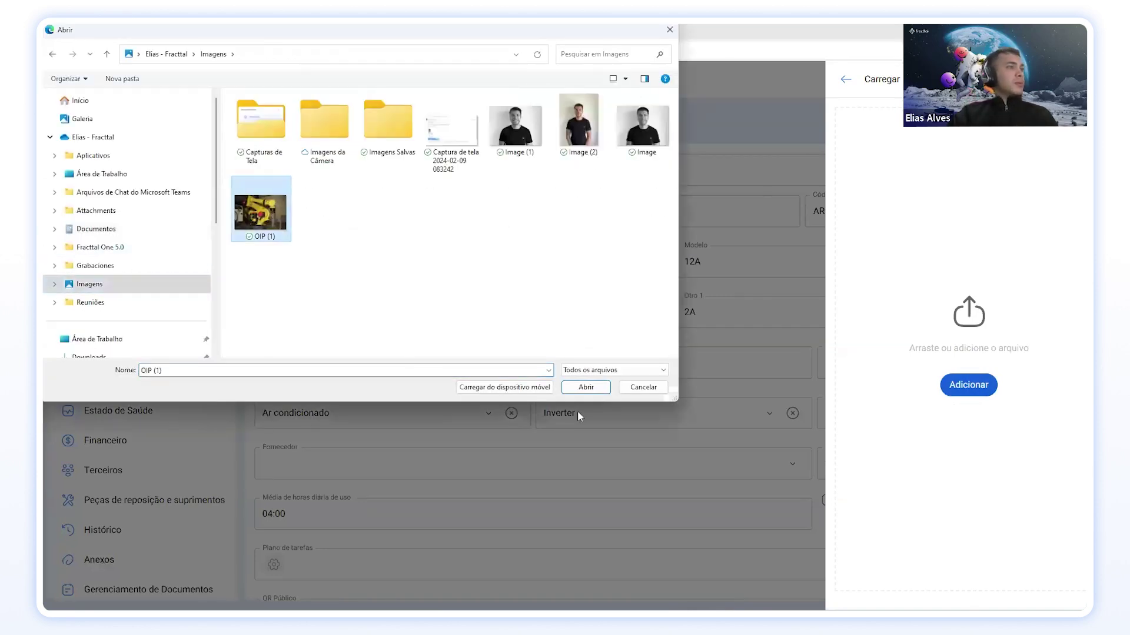
{"action": "left_click", "coordinate": [582, 390]}
{"action": "left_click", "coordinate": [969, 587]}
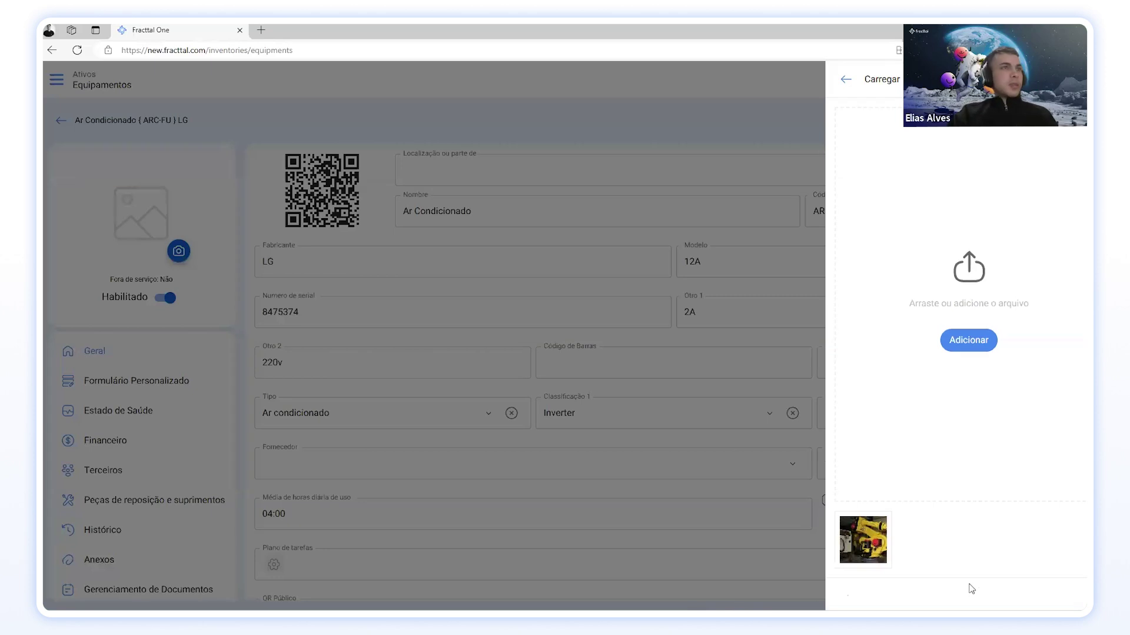
{"action": "left_click", "coordinate": [845, 80]}
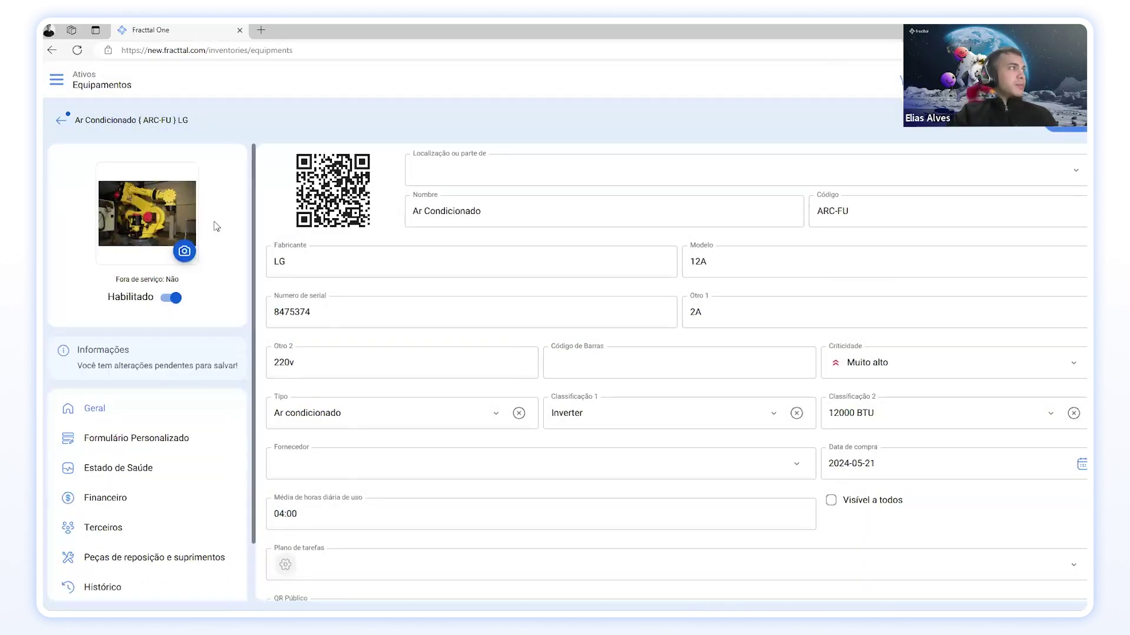
{"action": "scroll", "coordinate": [217, 227], "scroll_direction": "down", "scroll_amount": 1}
{"action": "scroll", "coordinate": [483, 294], "scroll_direction": "down", "scroll_amount": 2}
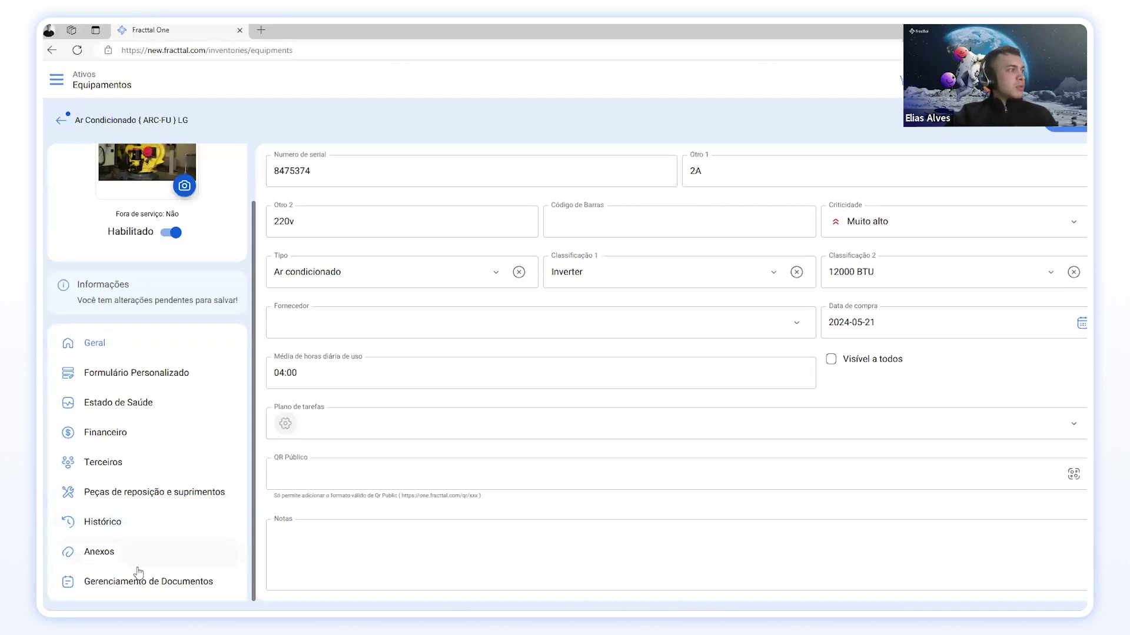
Step: Browse Histórico and Estado de Saúde, then review Financeiro's linear depreciation from 2024-05-21
{"action": "left_click", "coordinate": [103, 530]}
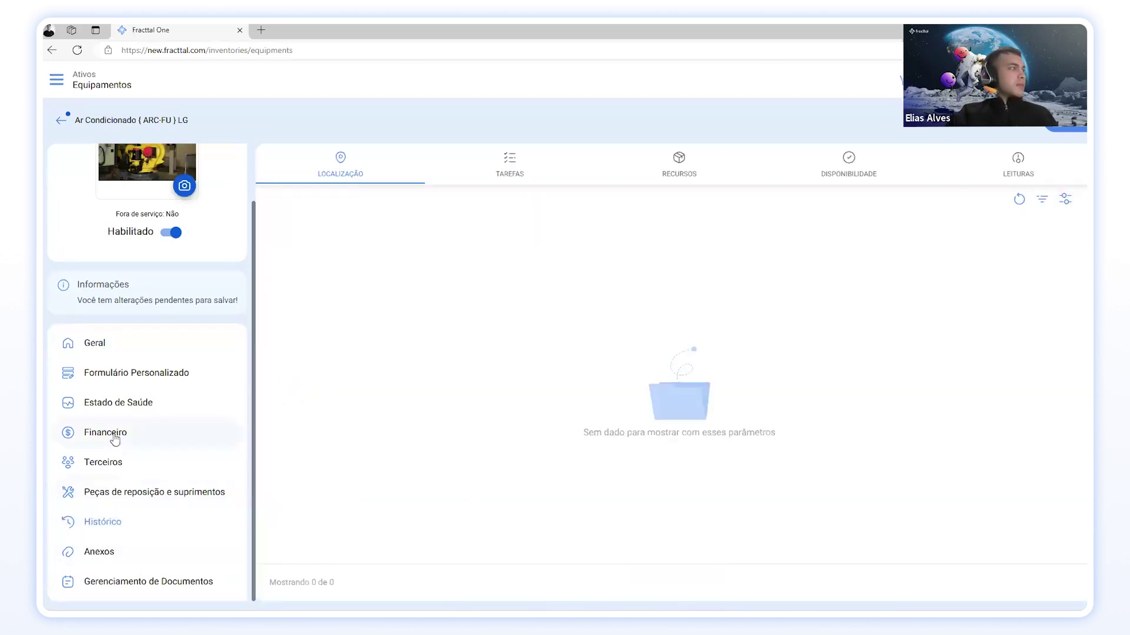
{"action": "left_click", "coordinate": [138, 405]}
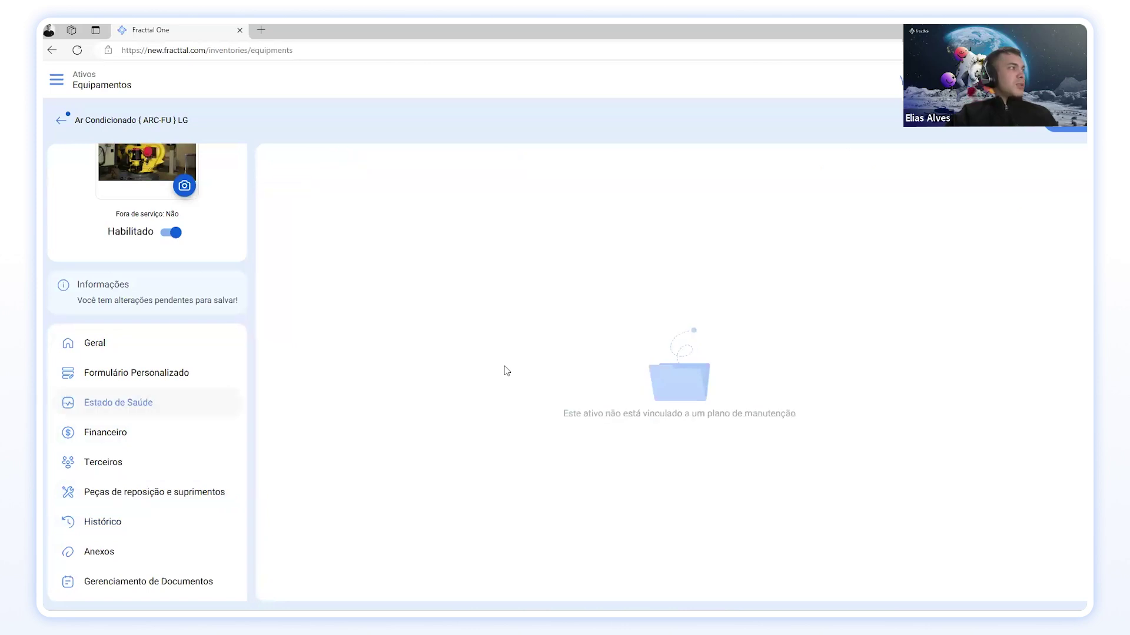
{"action": "left_click", "coordinate": [171, 440]}
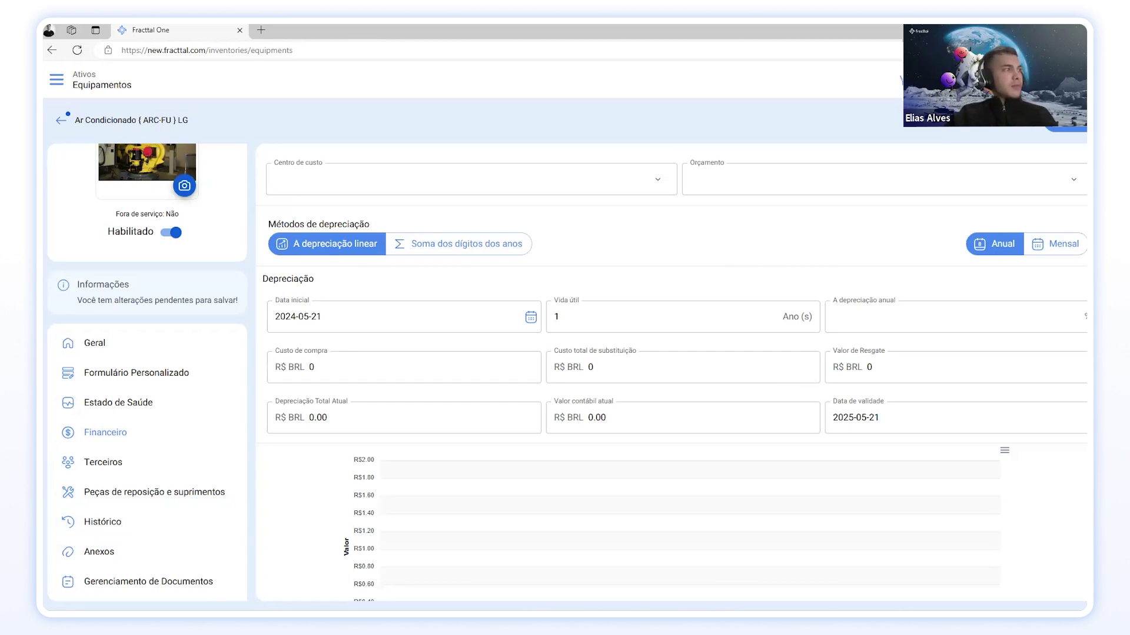
{"action": "scroll", "coordinate": [586, 466], "scroll_direction": "down", "scroll_amount": 2}
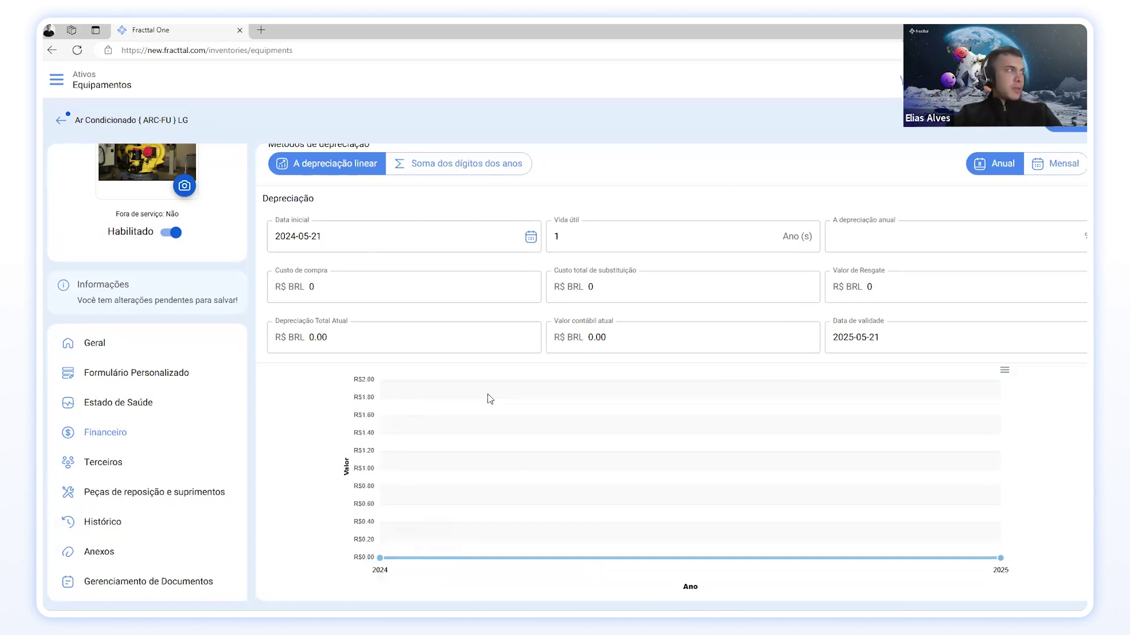
{"action": "scroll", "coordinate": [200, 412], "scroll_direction": "up", "scroll_amount": 2}
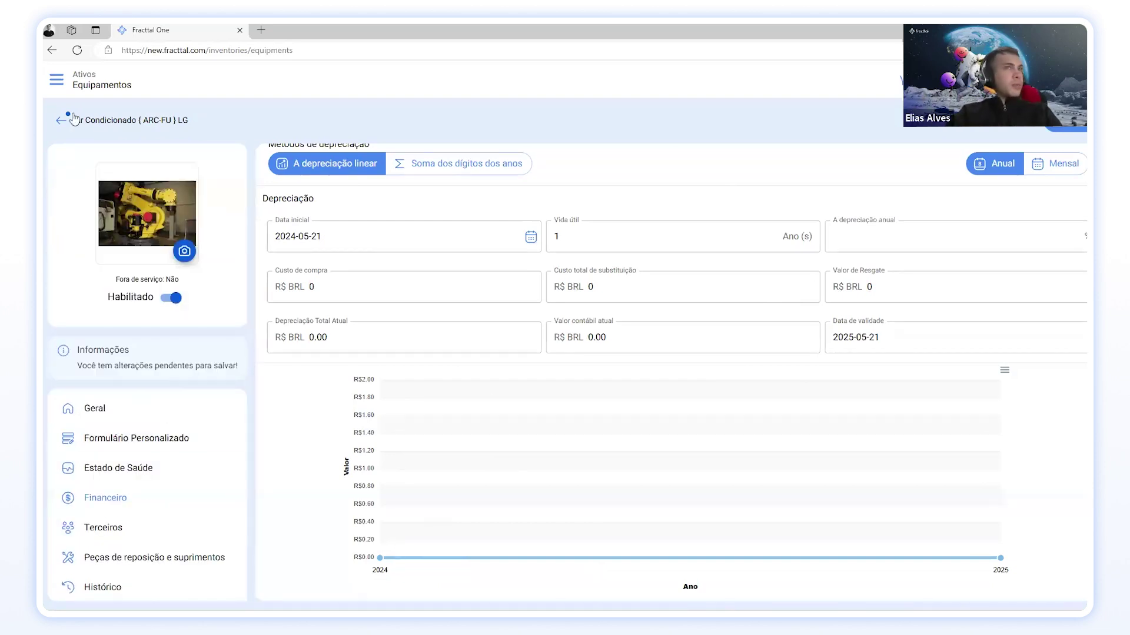
Step: Save the equipment's photo change and return to the equipment list
{"action": "left_click", "coordinate": [1059, 130]}
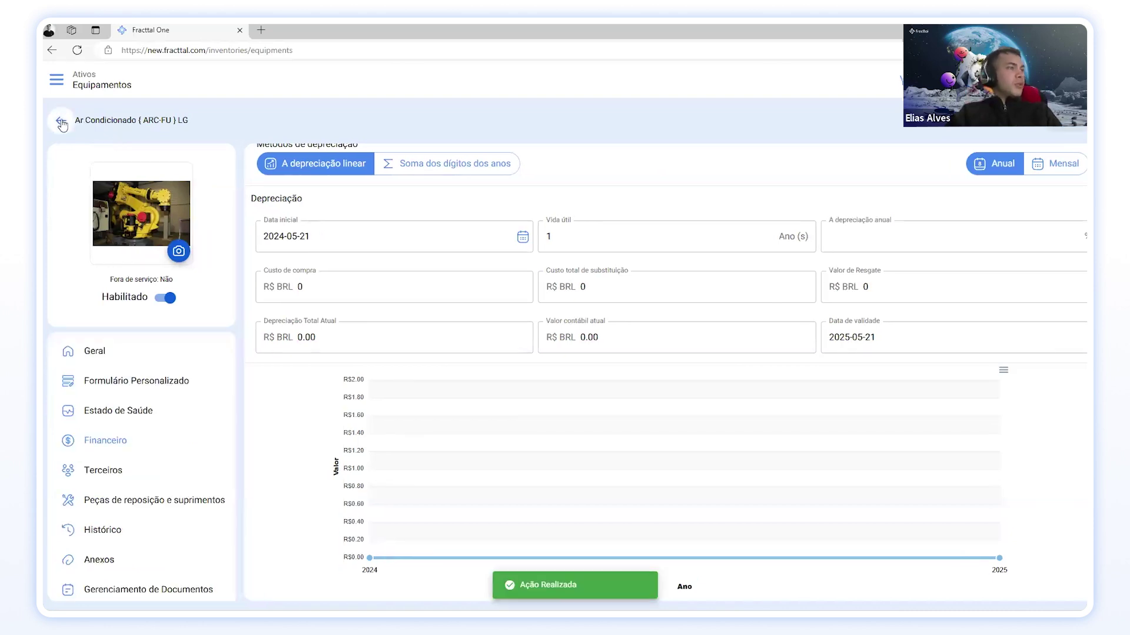
{"action": "left_click", "coordinate": [62, 123]}
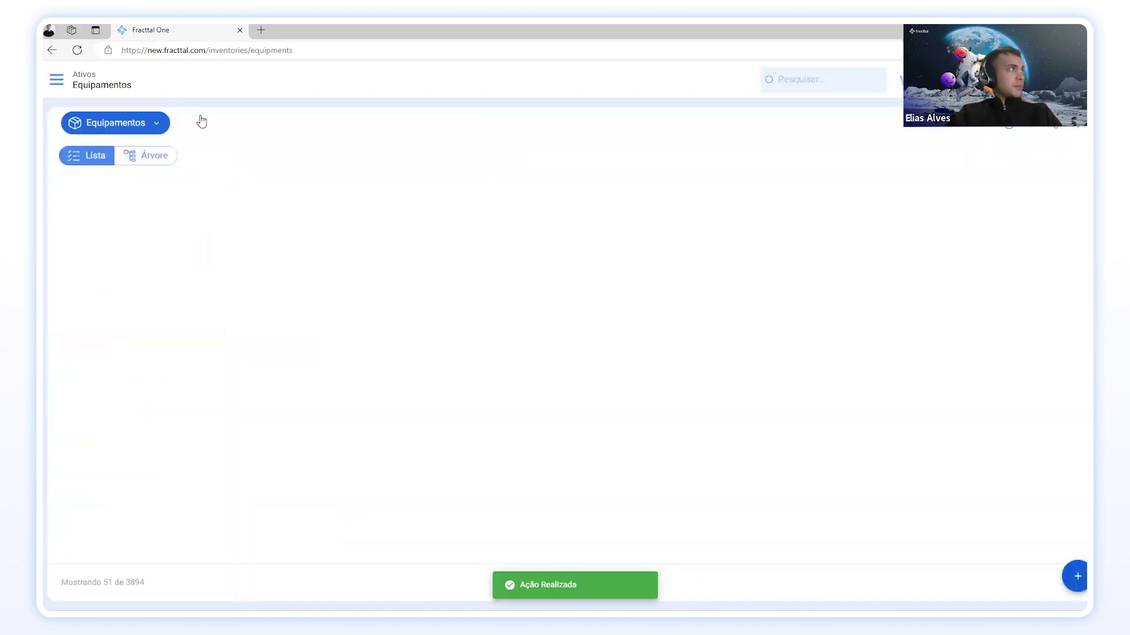
{"action": "left_click", "coordinate": [59, 79]}
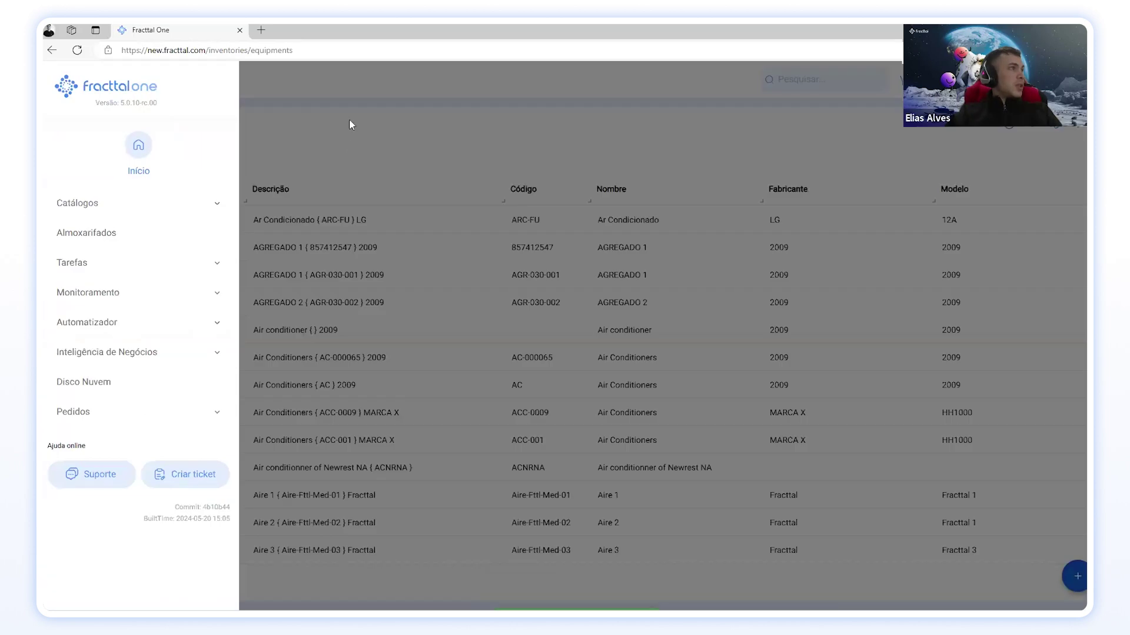
{"action": "left_click", "coordinate": [350, 123]}
Step: Go to the Início home dashboard (Painel de Controle)
{"action": "left_click", "coordinate": [59, 79]}
{"action": "left_click", "coordinate": [118, 145]}
{"action": "left_click", "coordinate": [552, 129]}
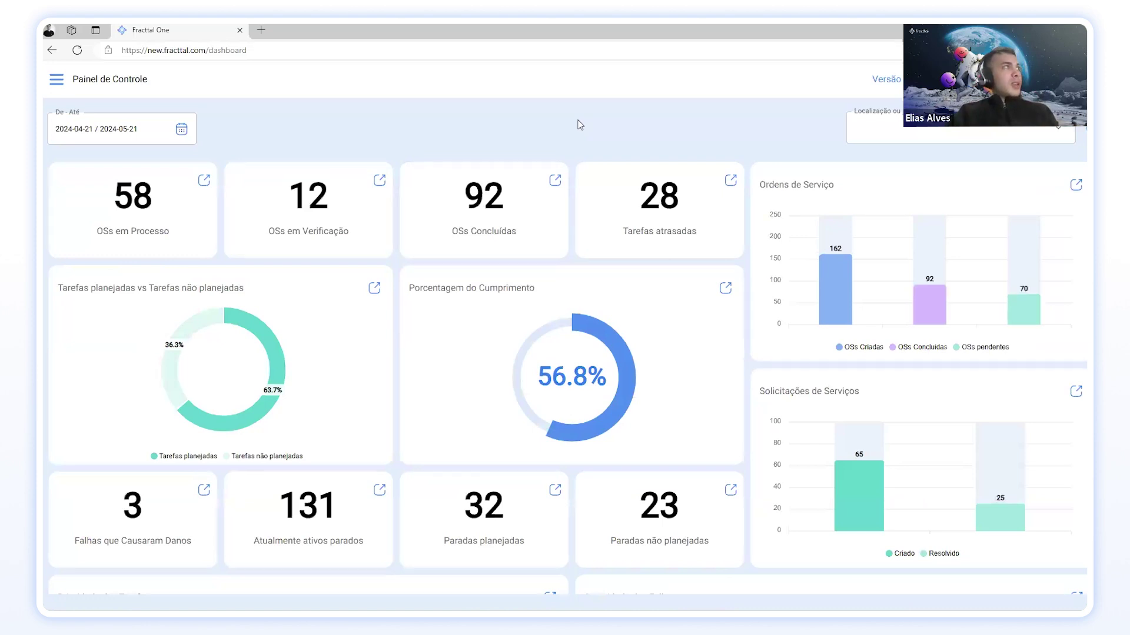
Step: Navigate to the Ativos catalogue under Catálogos
{"action": "left_click", "coordinate": [57, 79]}
{"action": "left_click", "coordinate": [123, 207]}
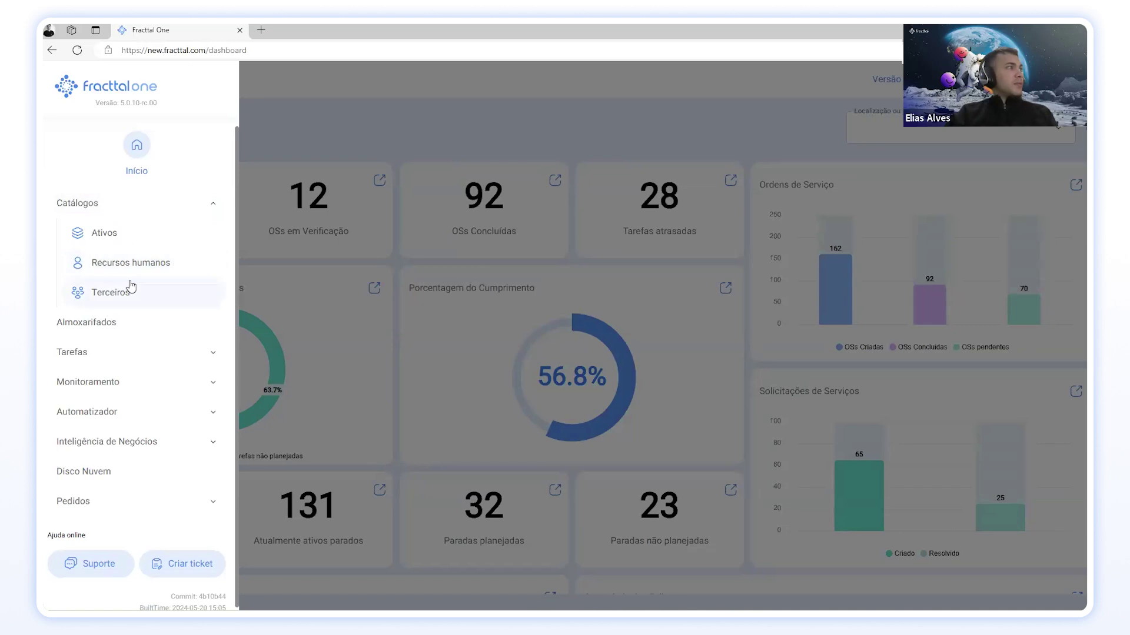
{"action": "left_click", "coordinate": [104, 233]}
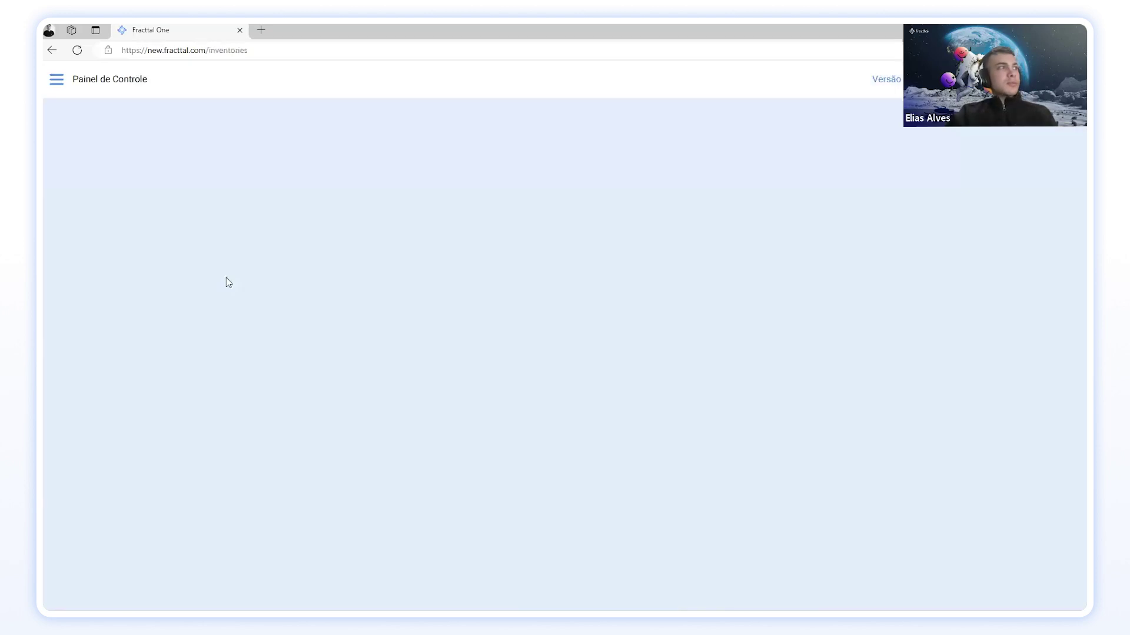